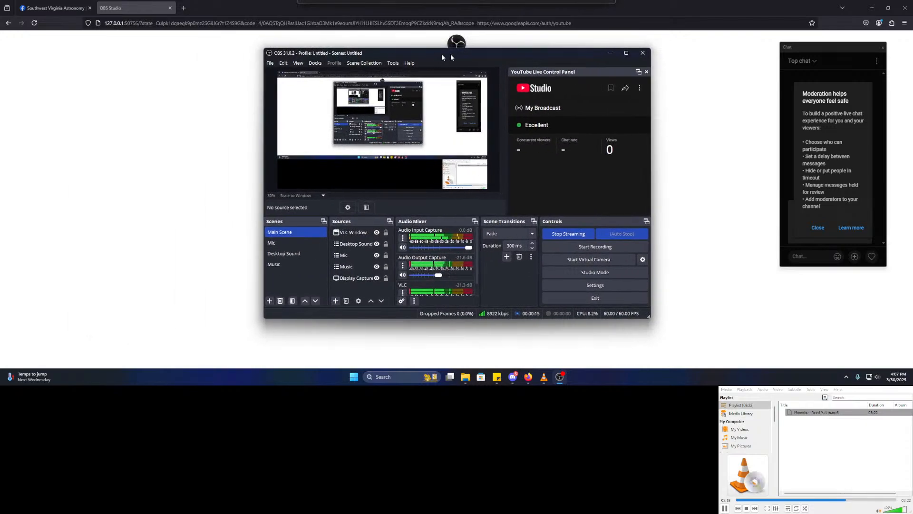
- Close the OBS authorisation tab and start a new post in the Southwest Virginia Astronomy group
click(170, 7)
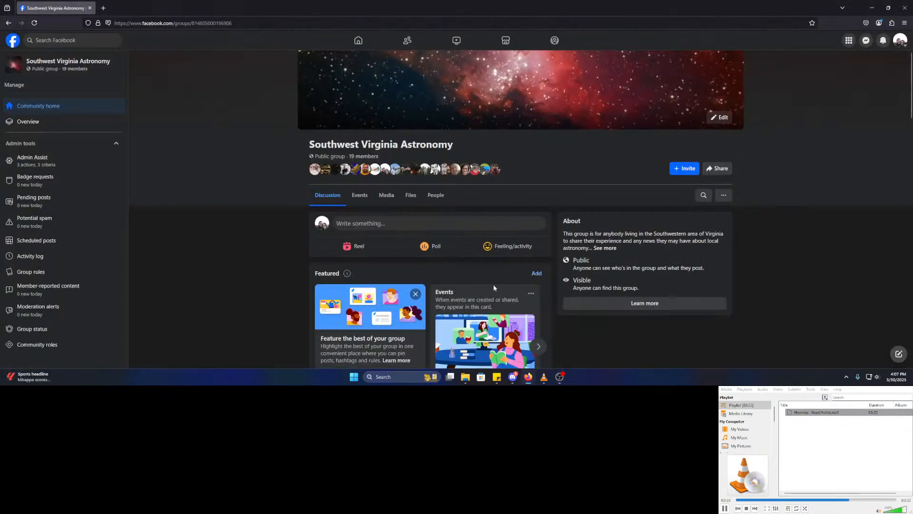
scroll(493, 284, down, 4)
scroll(399, 188, up, 4)
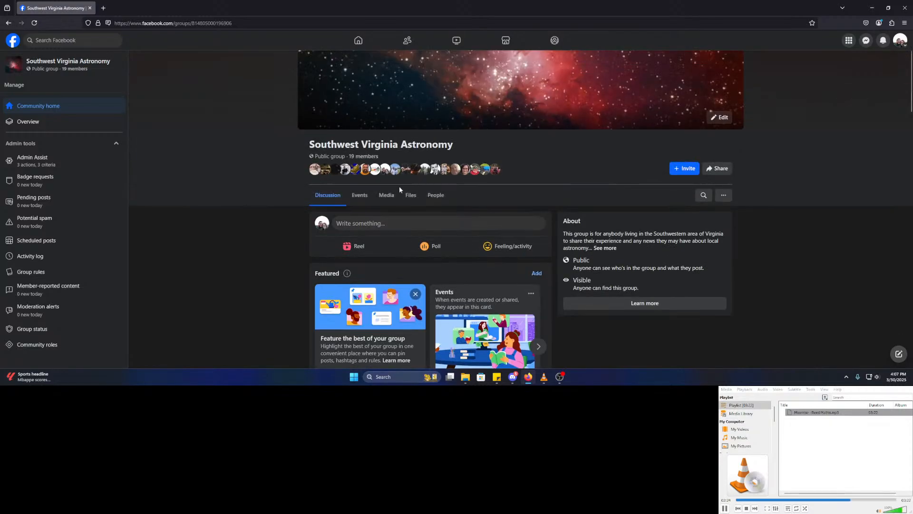
click(423, 223)
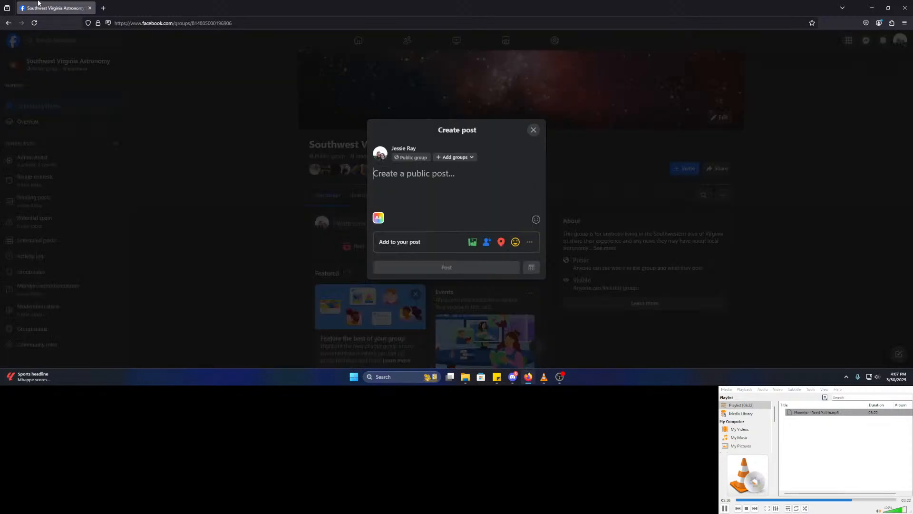
click(104, 7)
text(youtu)
key(Return)
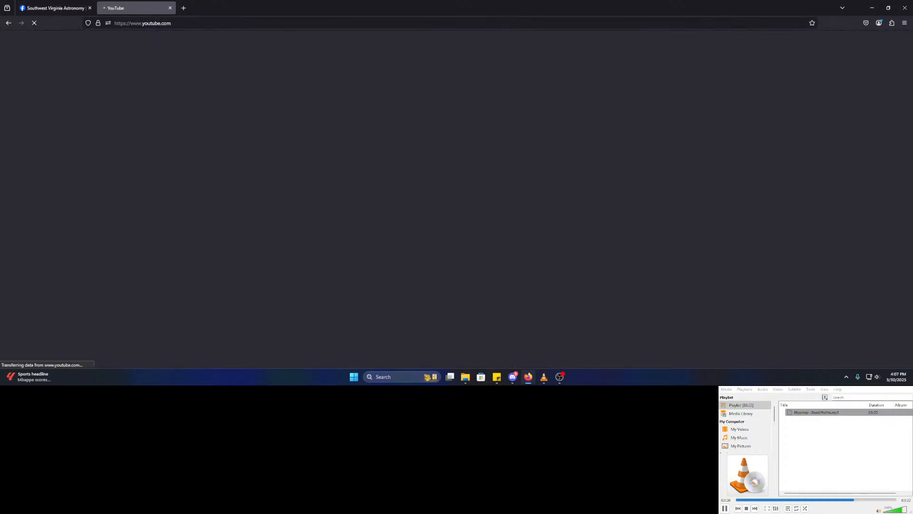
click(544, 379)
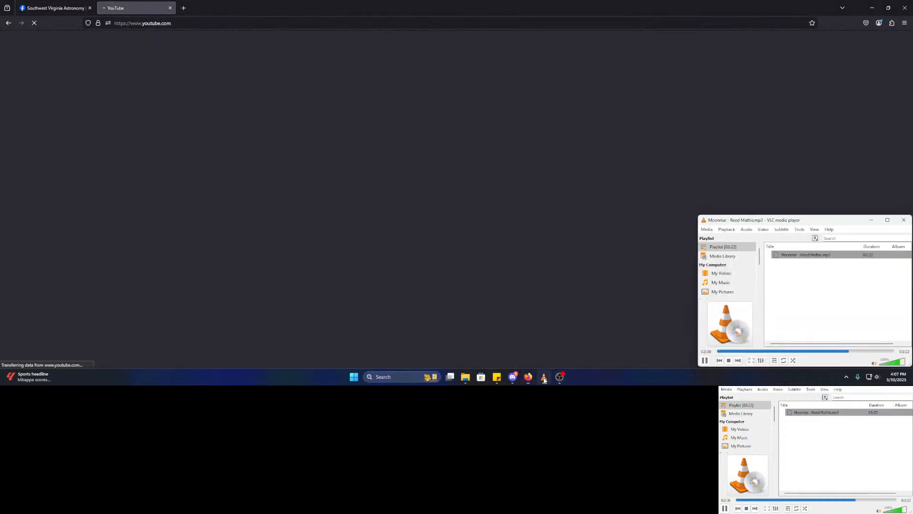
click(559, 380)
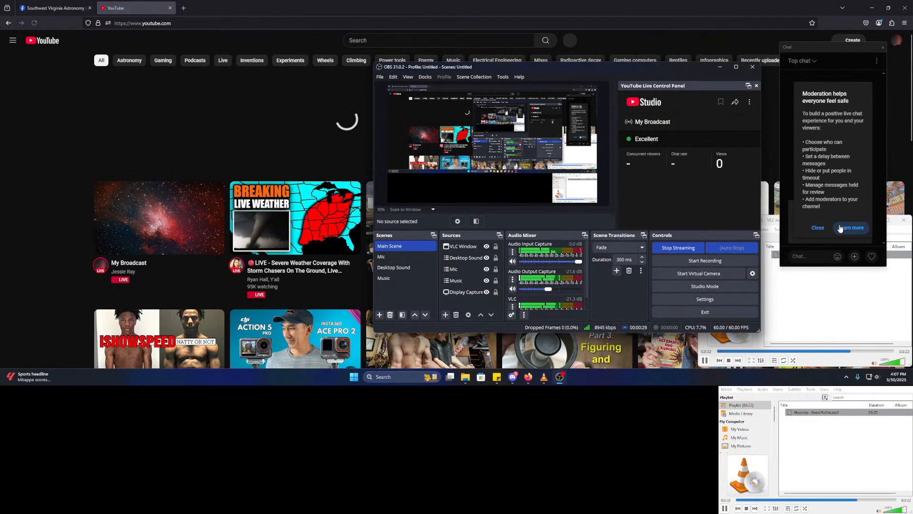
click(817, 227)
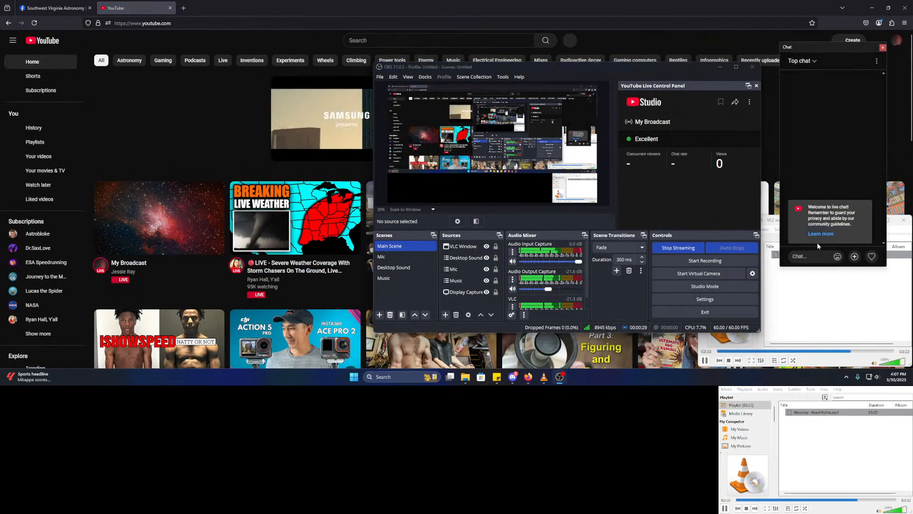
click(651, 3)
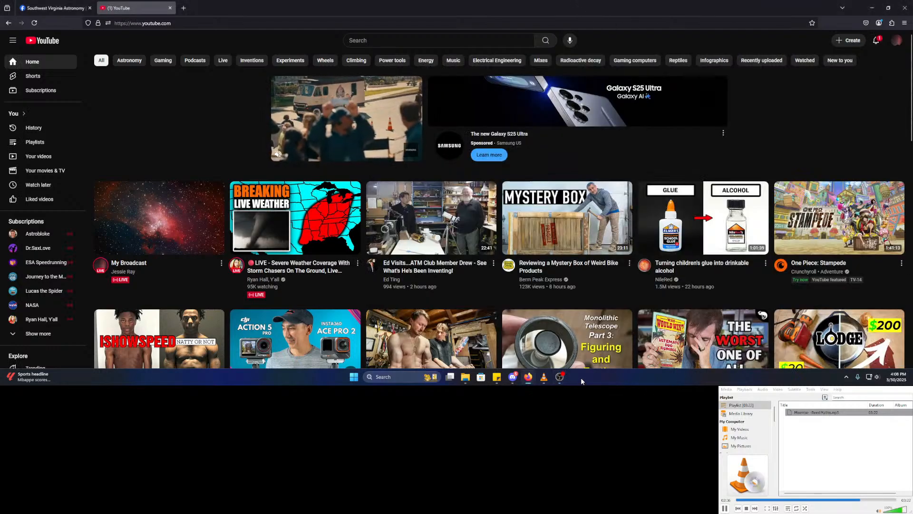
click(170, 7)
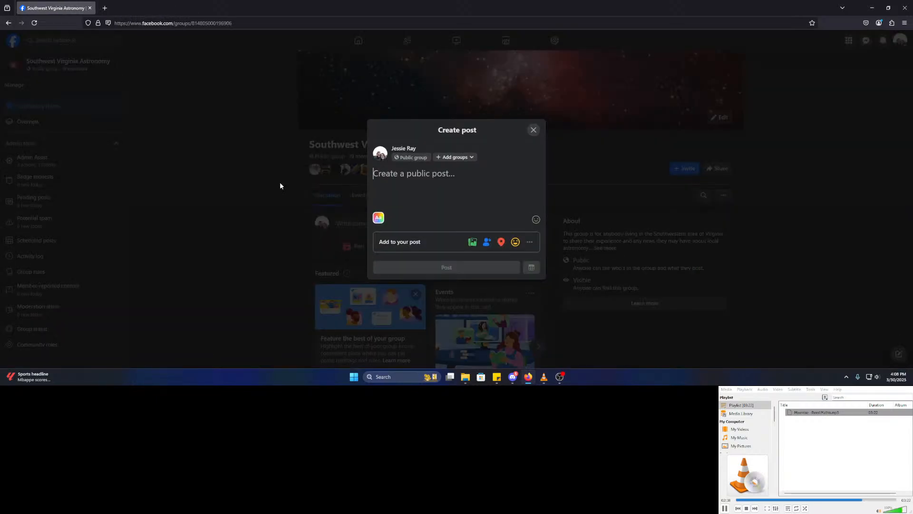
- Copy the stream URL from OBS and draft 'Here is the link to the stream!' with it pasted
click(560, 377)
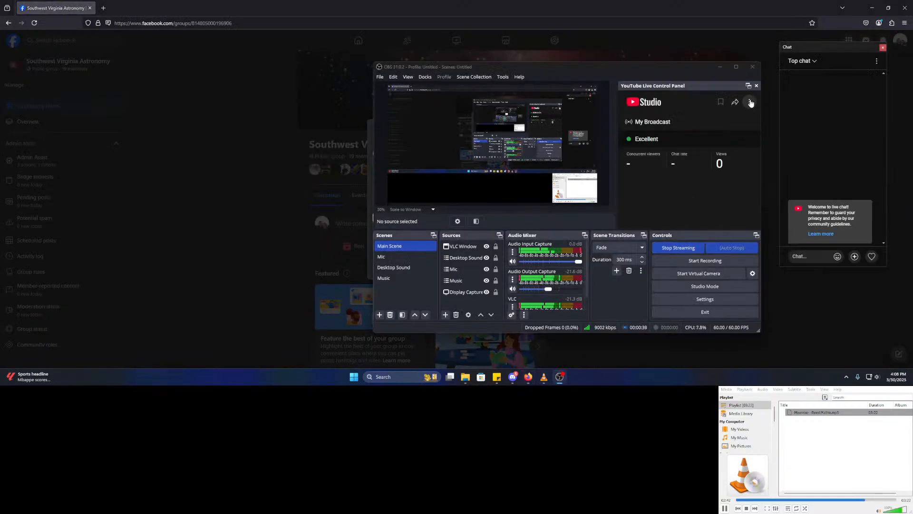
click(736, 102)
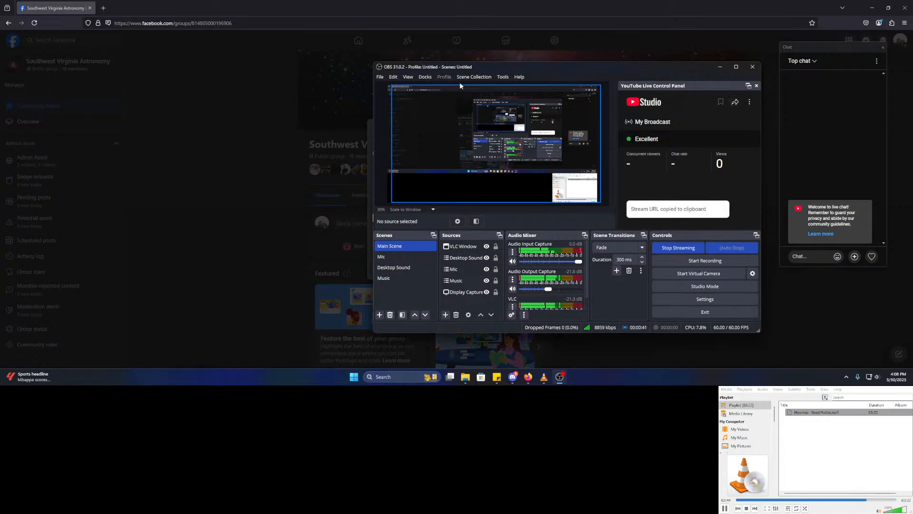
click(238, 145)
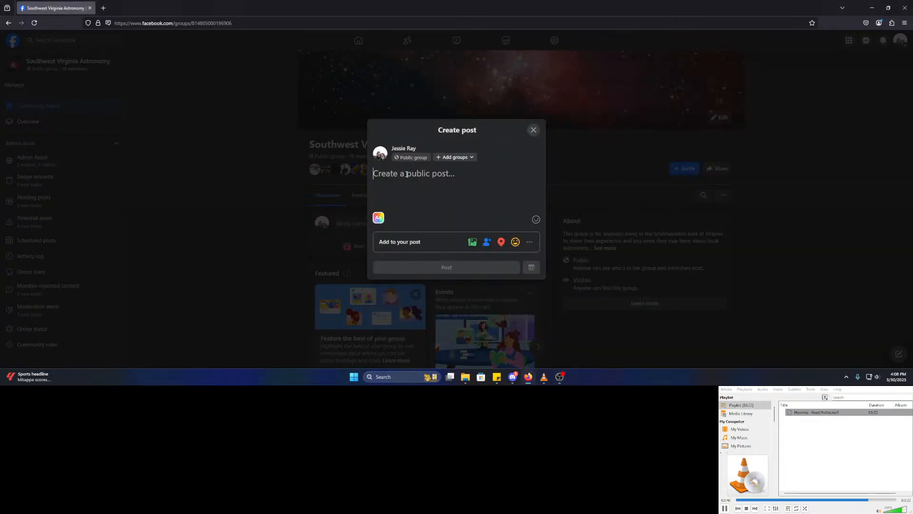
text(Here is the link to the stream!)
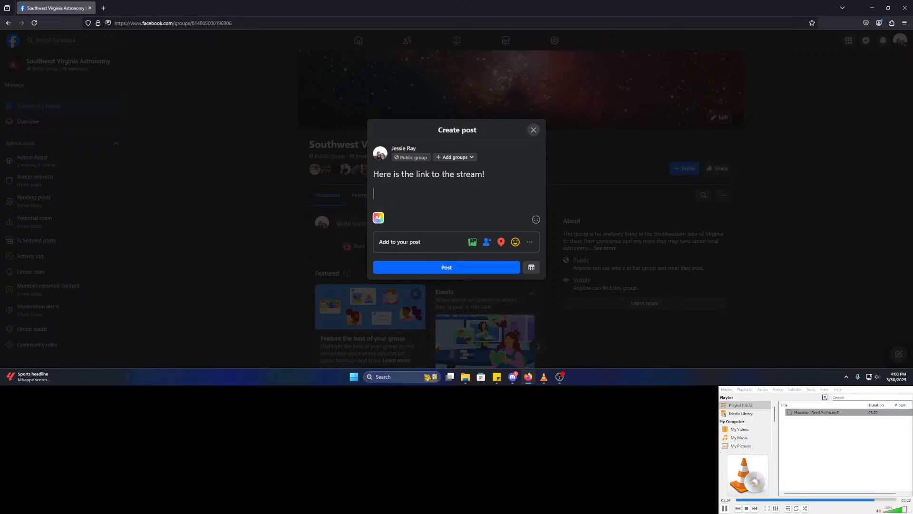
key(ctrl+v)
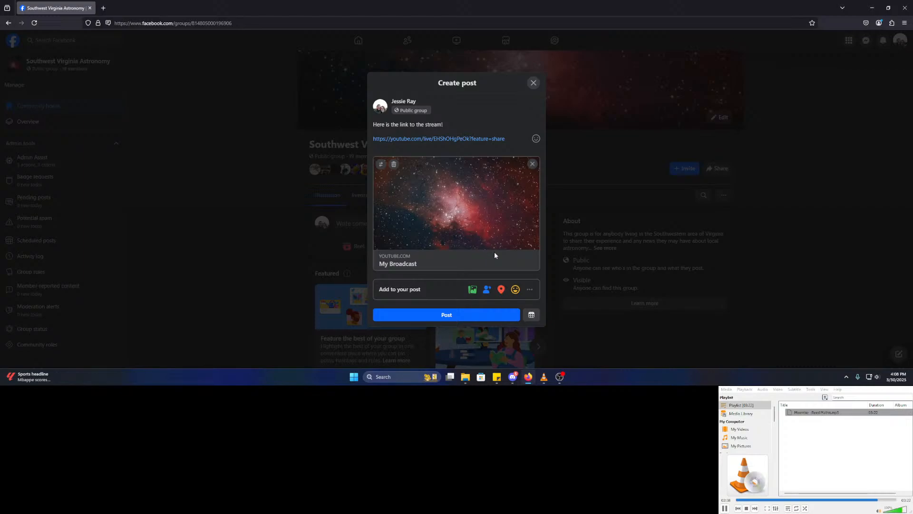
- Remove the post's link preview card and bring OBS forward, checking the YouTube panel's options
click(533, 163)
click(565, 378)
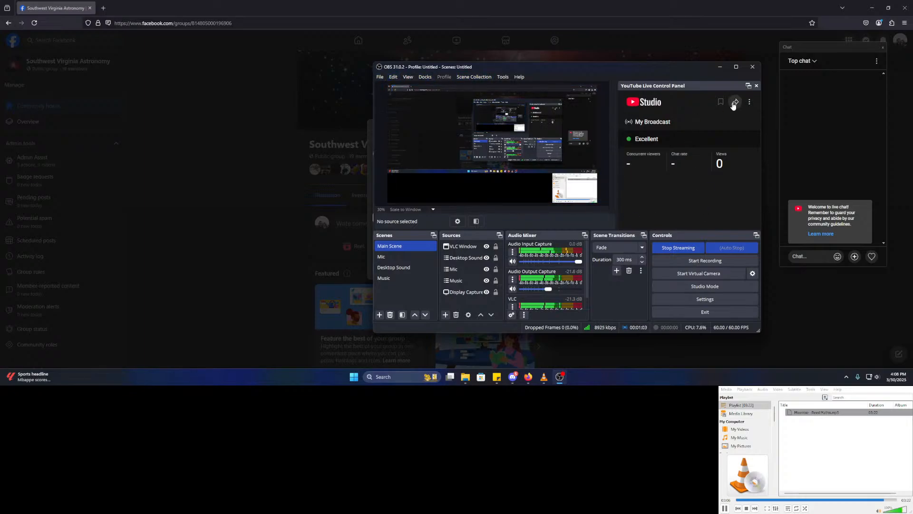
click(749, 102)
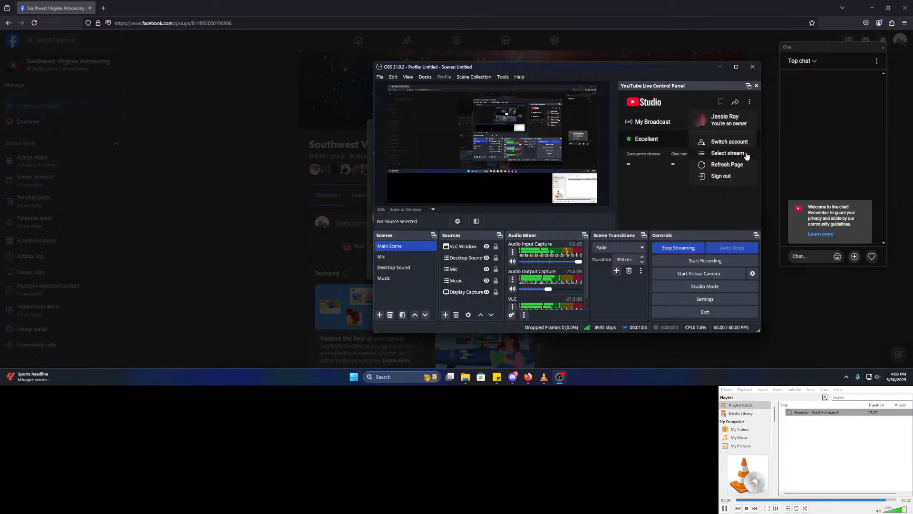
click(645, 140)
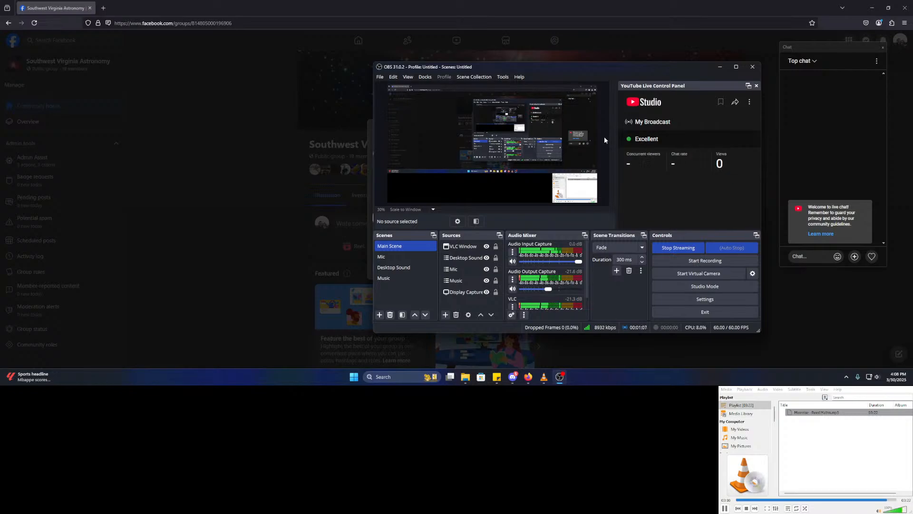
- Look through the commands in OBS's Edit menu
click(388, 80)
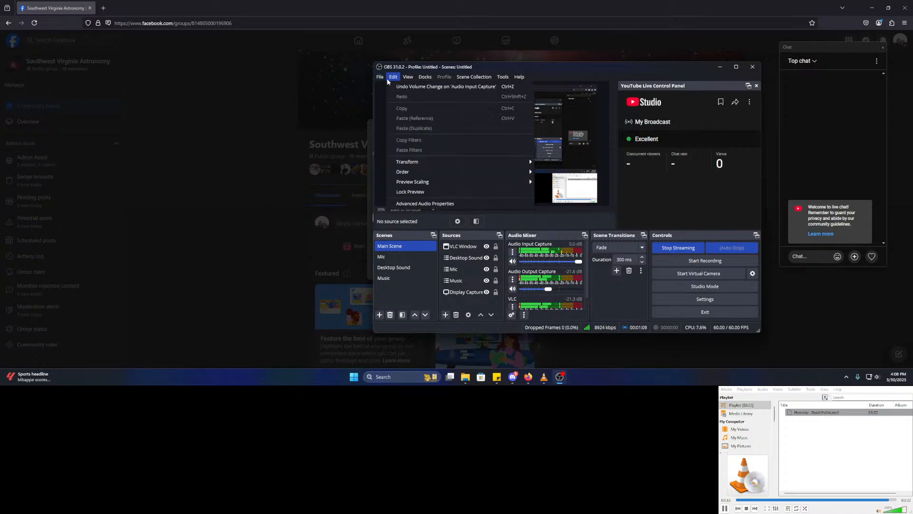
mouse_move(428, 79)
mouse_move(507, 80)
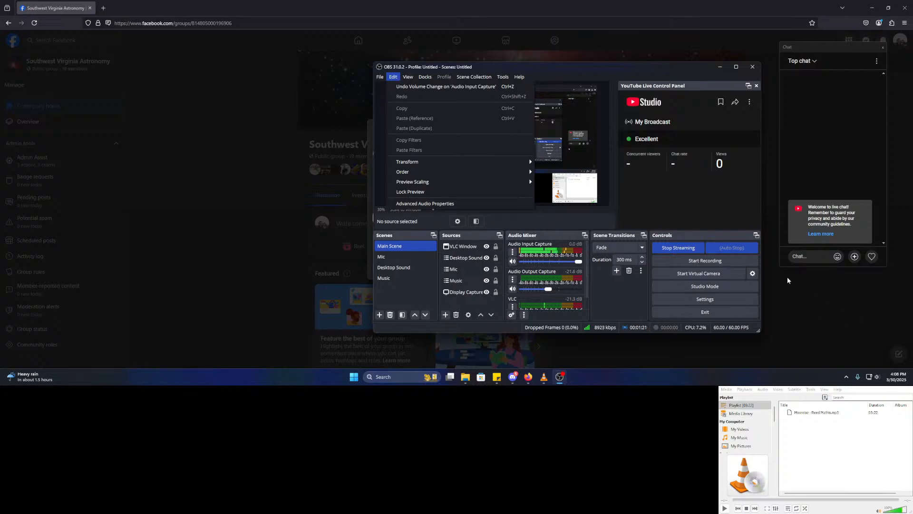
- Open OBS Settings and review the Stream, Output and General pages
click(711, 302)
click(712, 300)
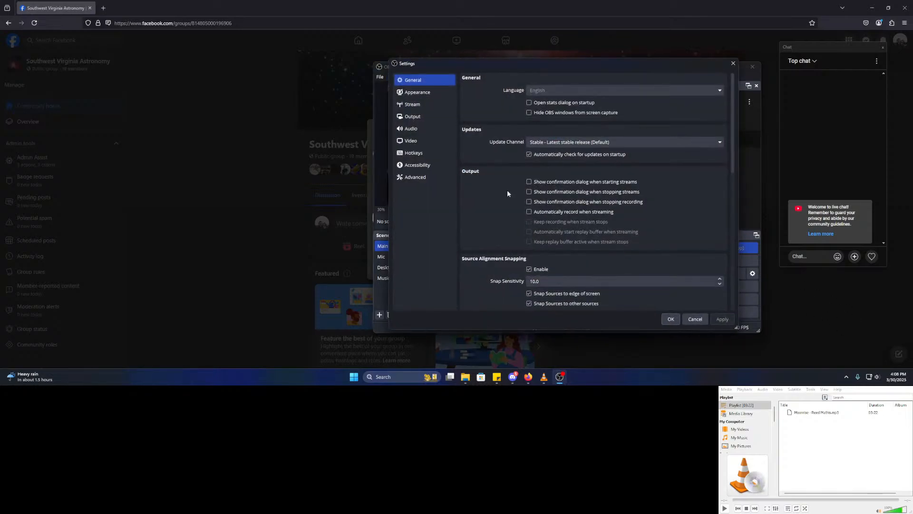
click(421, 108)
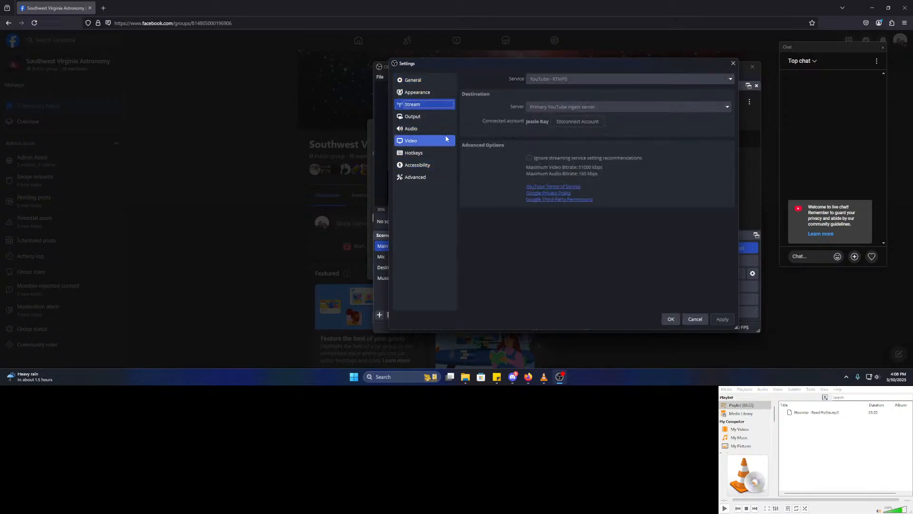
click(419, 119)
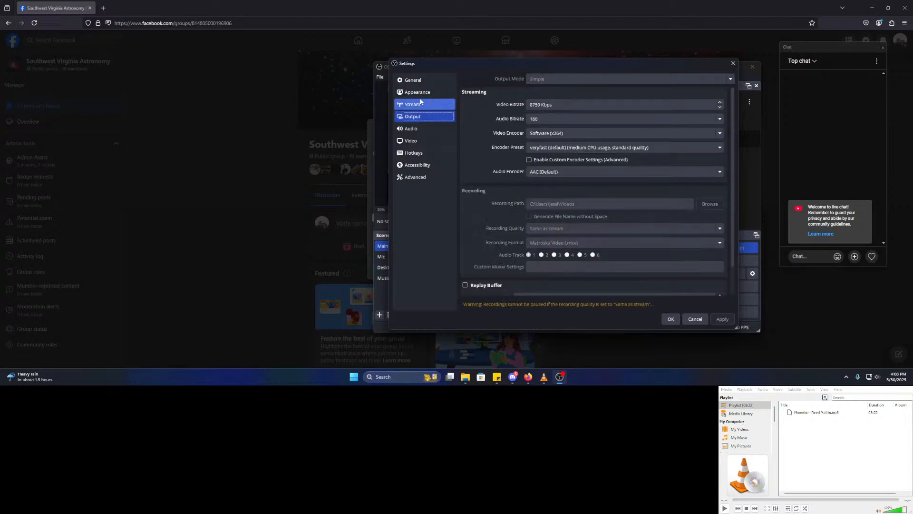
click(428, 81)
scroll(521, 215, down, 2)
scroll(498, 203, down, 5)
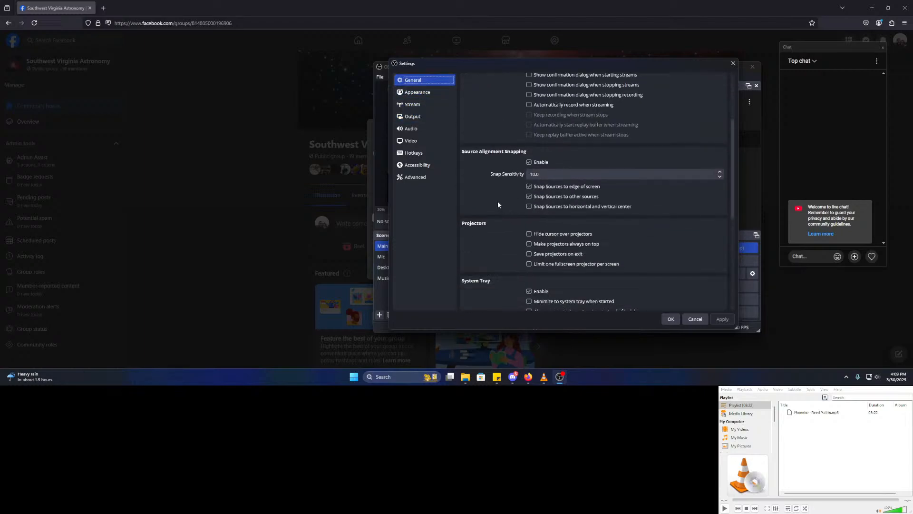
scroll(498, 207, down, 2)
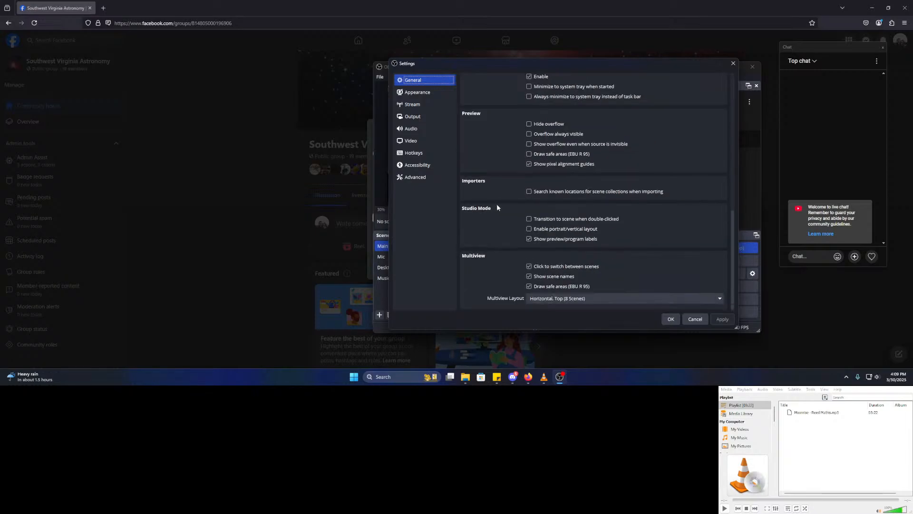
- Review the Advanced, Hotkeys, Video, Audio and Stream pages, then cancel out of Settings
click(433, 177)
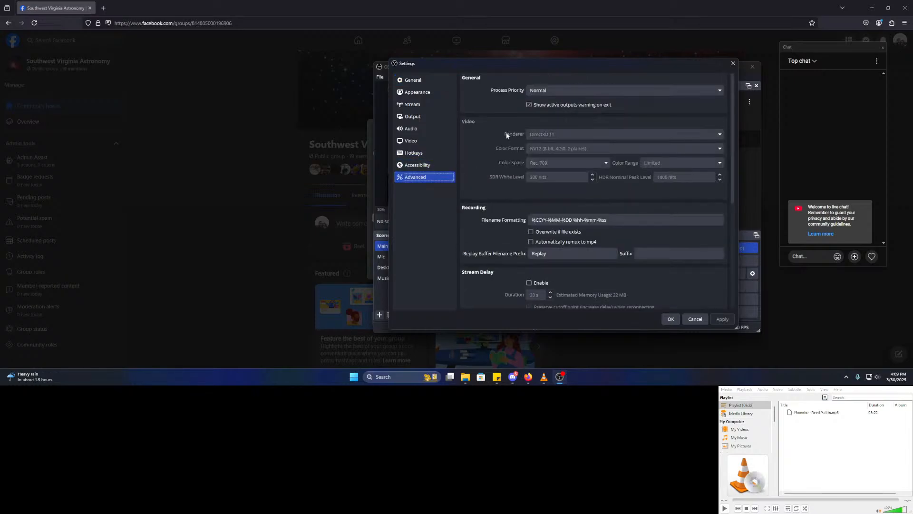
scroll(507, 142, down, 5)
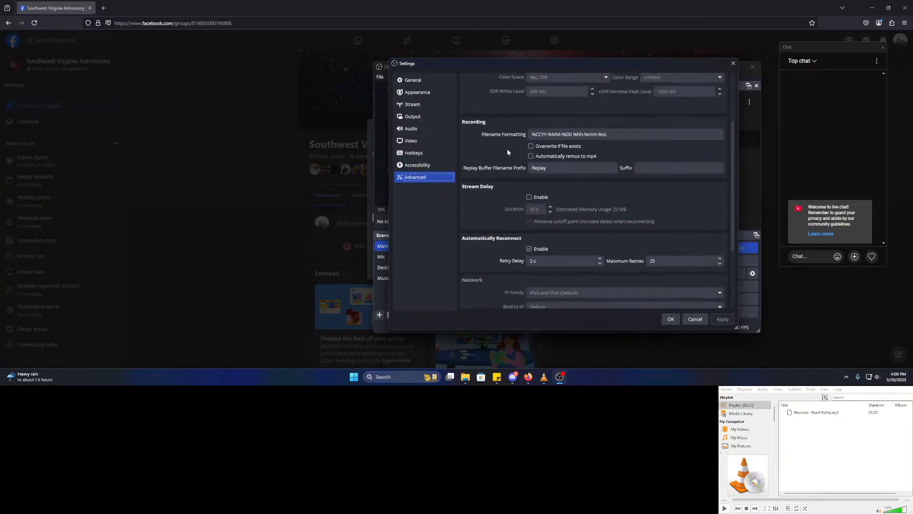
click(437, 152)
click(422, 143)
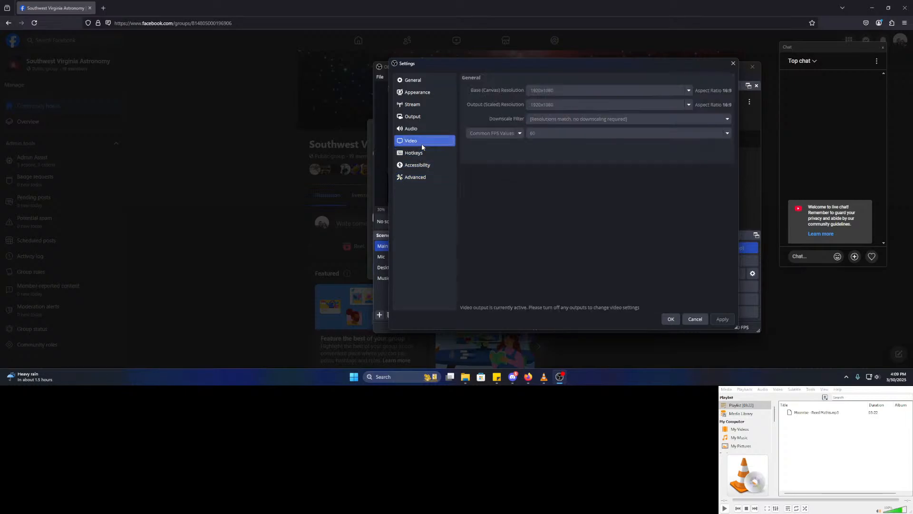
click(424, 131)
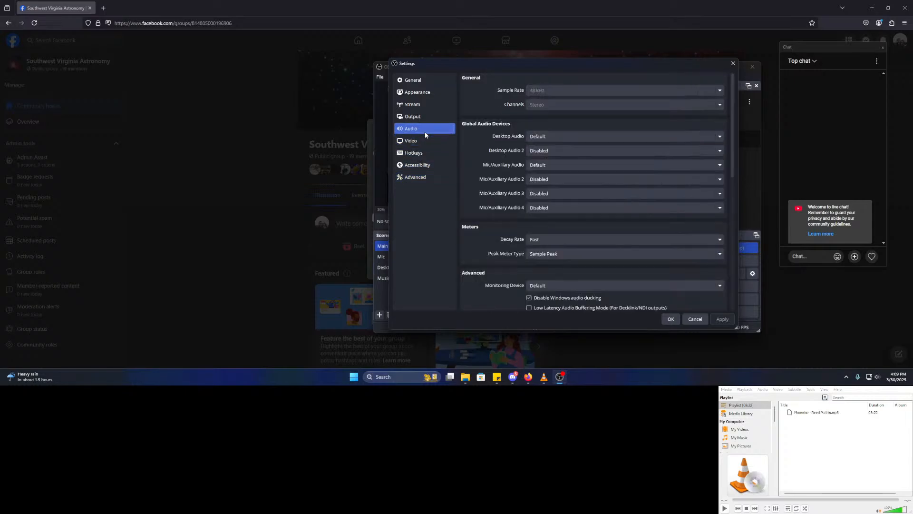
click(425, 107)
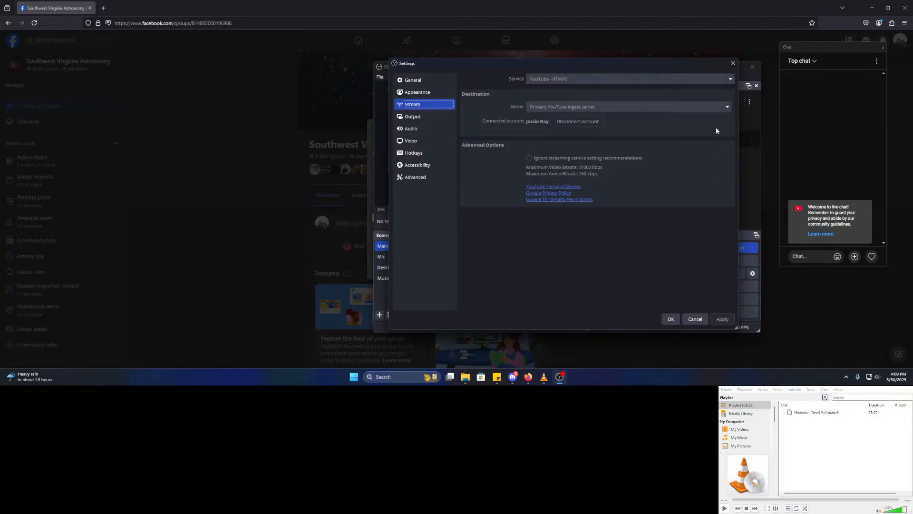
click(695, 320)
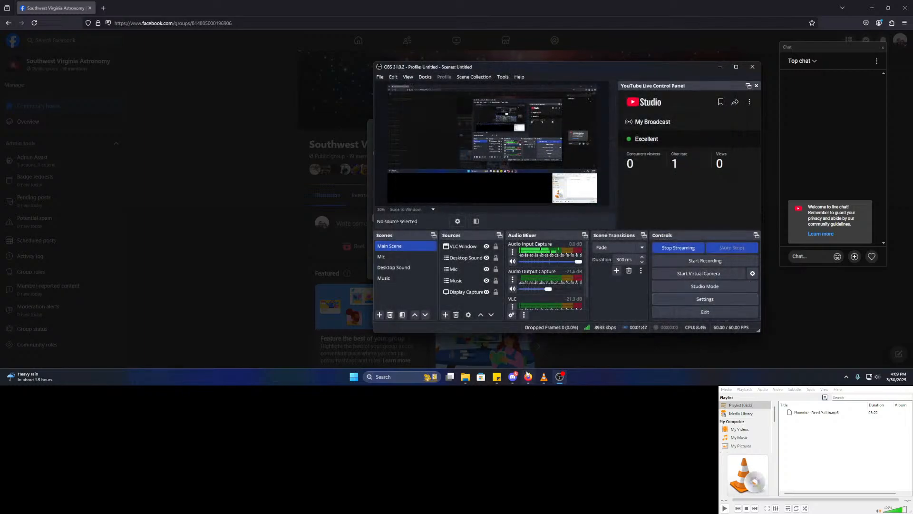
- Bring the VLC media player window to the front
click(471, 378)
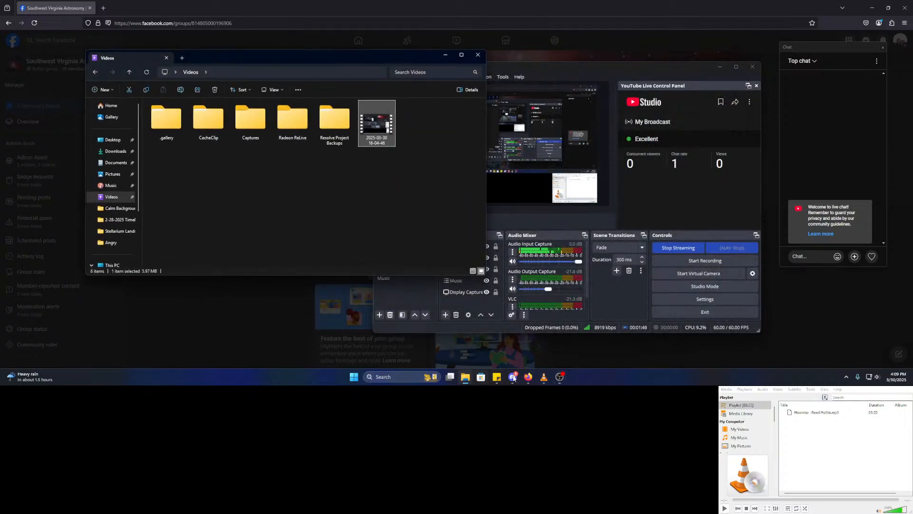
click(544, 377)
click(737, 360)
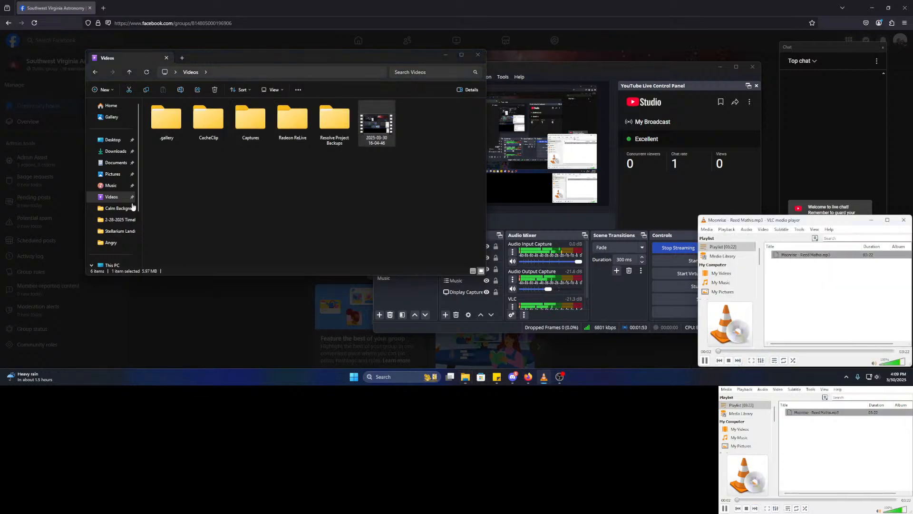
scroll(114, 207, down, 2)
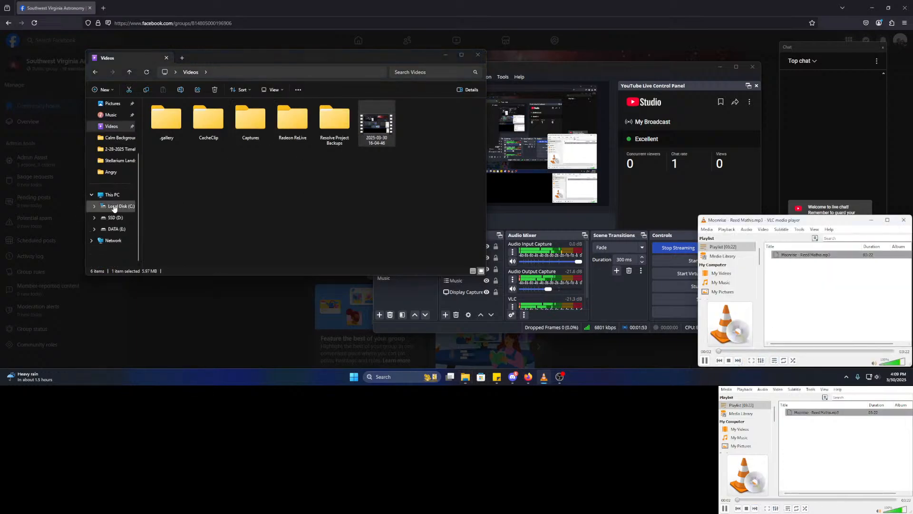
- Load the Music > Calm Background folder into the playlist and play Nebular Focus
click(707, 229)
click(721, 257)
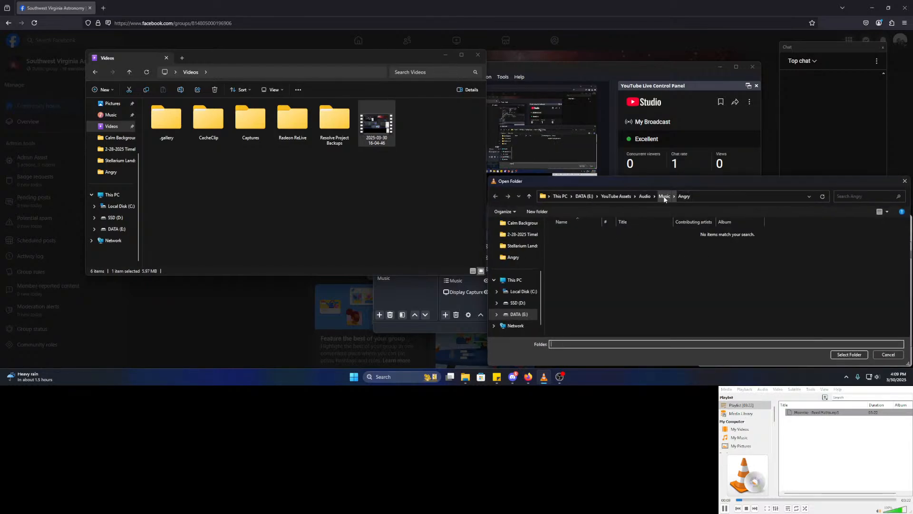
click(666, 197)
double_click(573, 238)
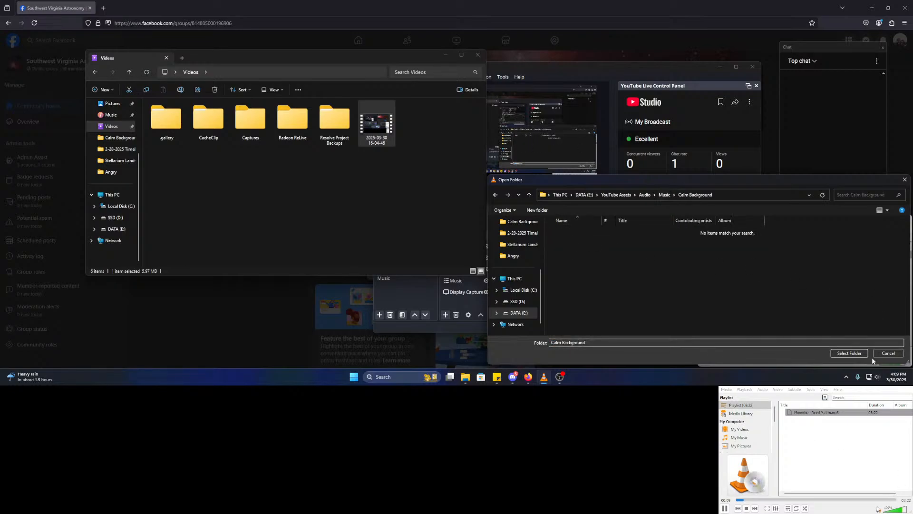
click(849, 353)
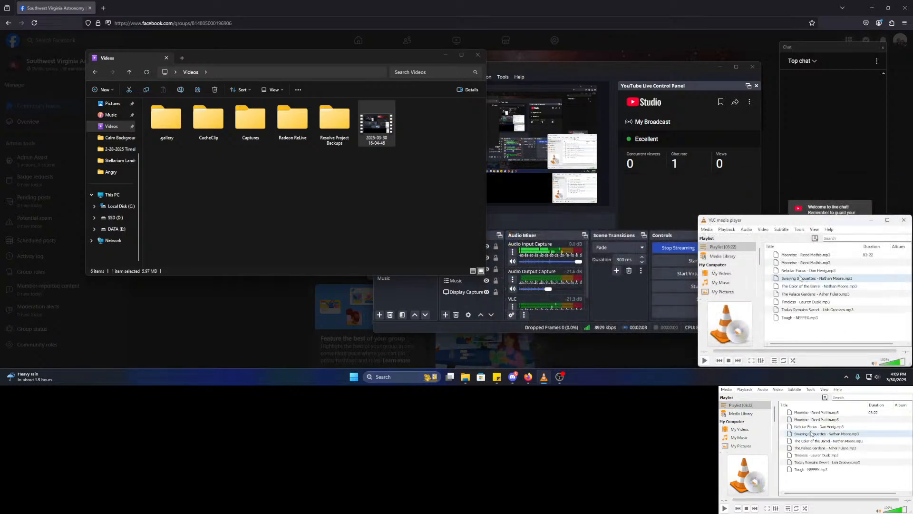
click(798, 273)
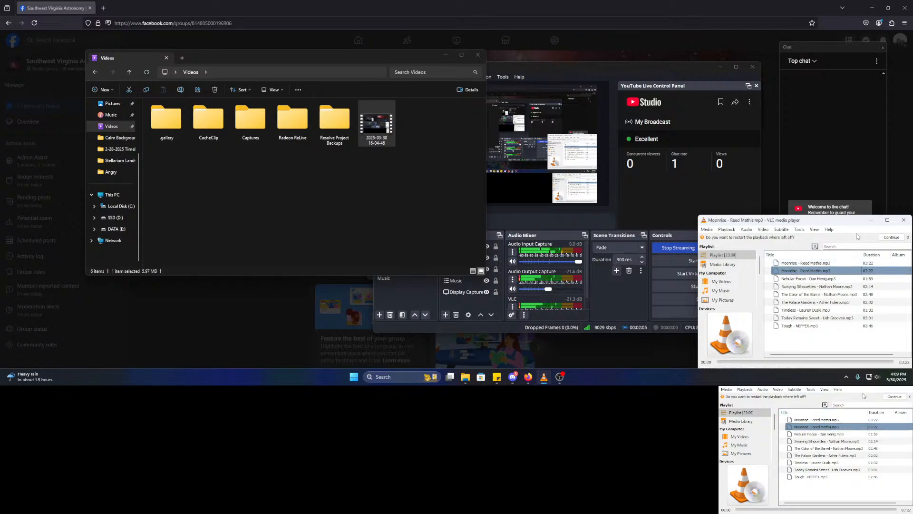
double_click(802, 279)
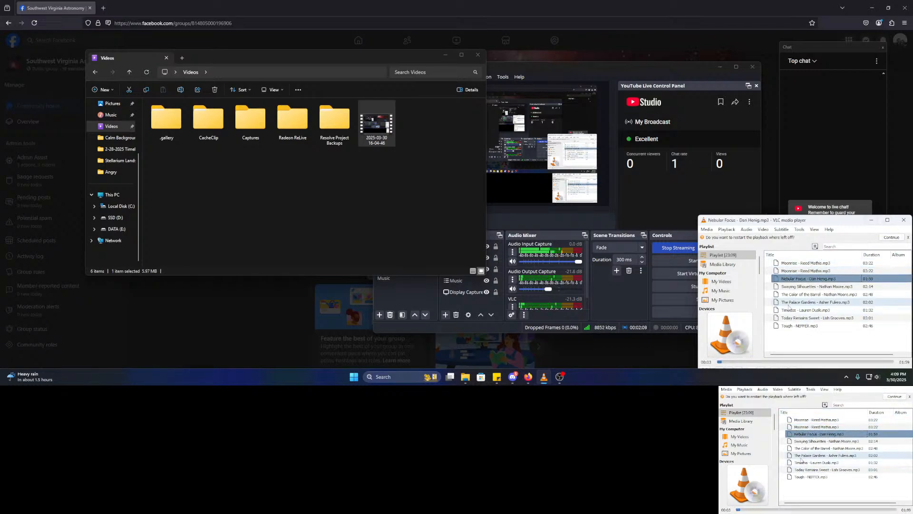
- Minimize the file browser and connect the YouTube panel to My Broadcast
click(445, 55)
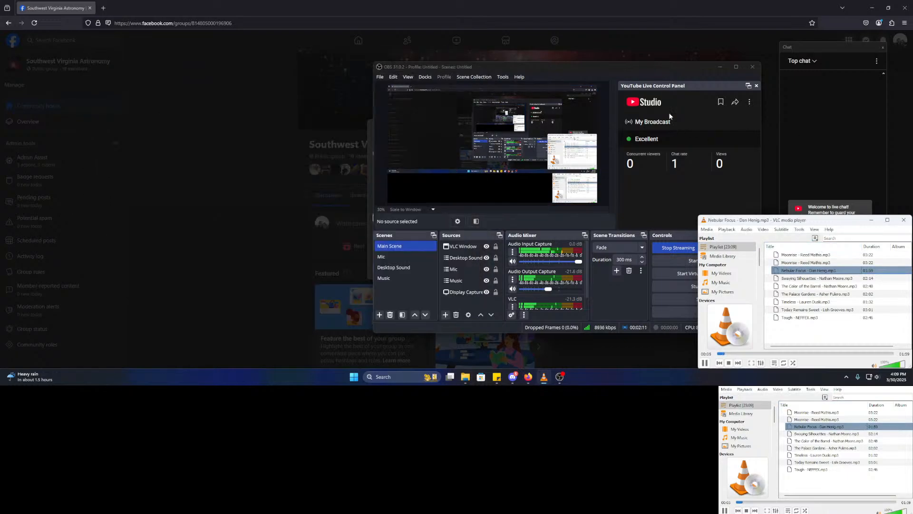
click(749, 102)
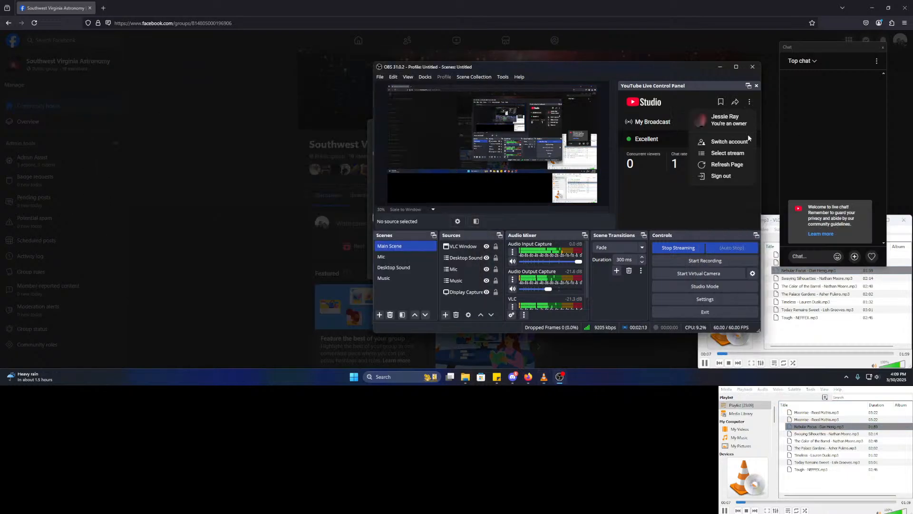
click(728, 153)
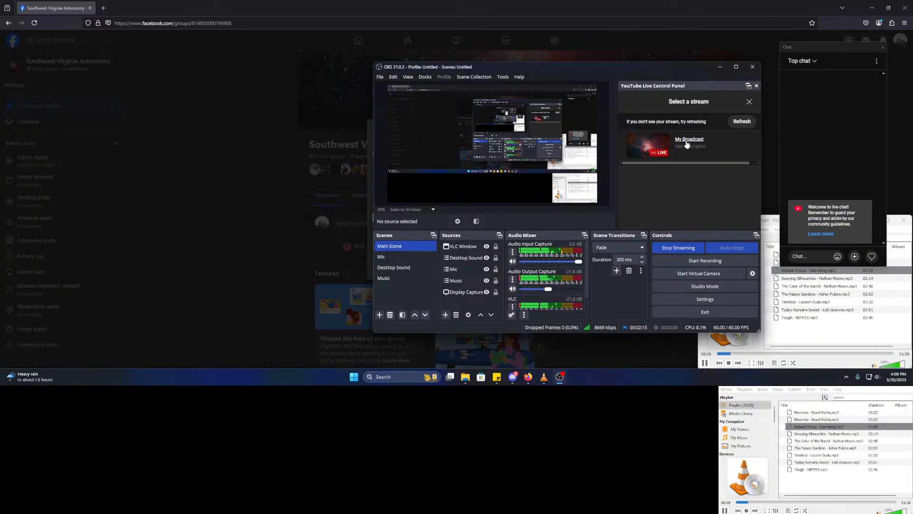
click(684, 140)
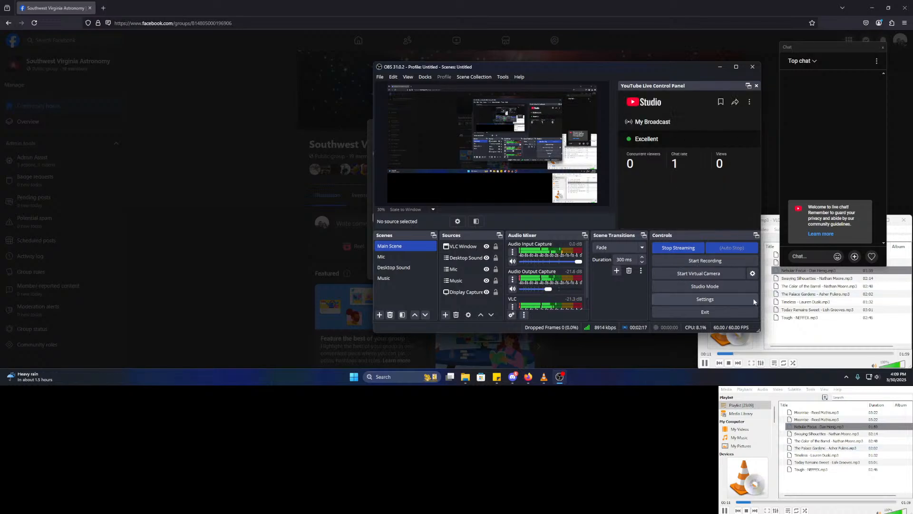
- Hide and then reshow the YouTube Live Control Panel dock
click(393, 78)
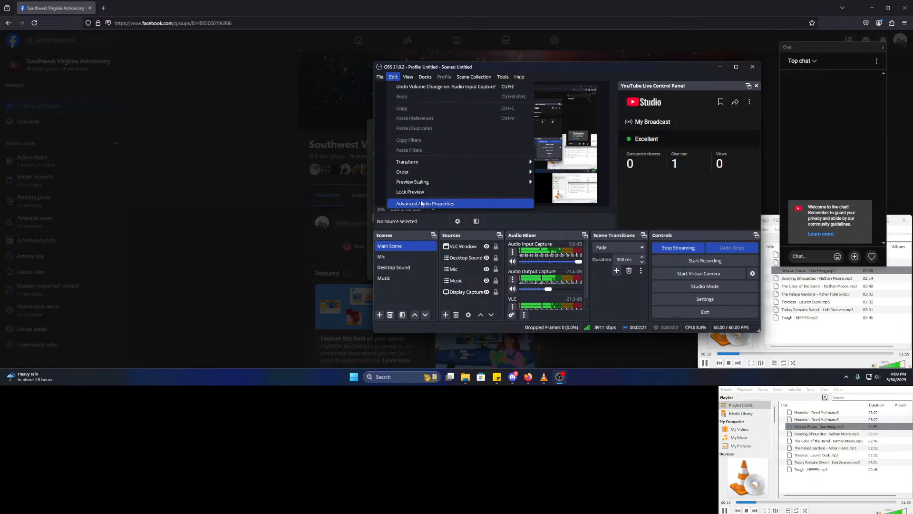
mouse_move(415, 72)
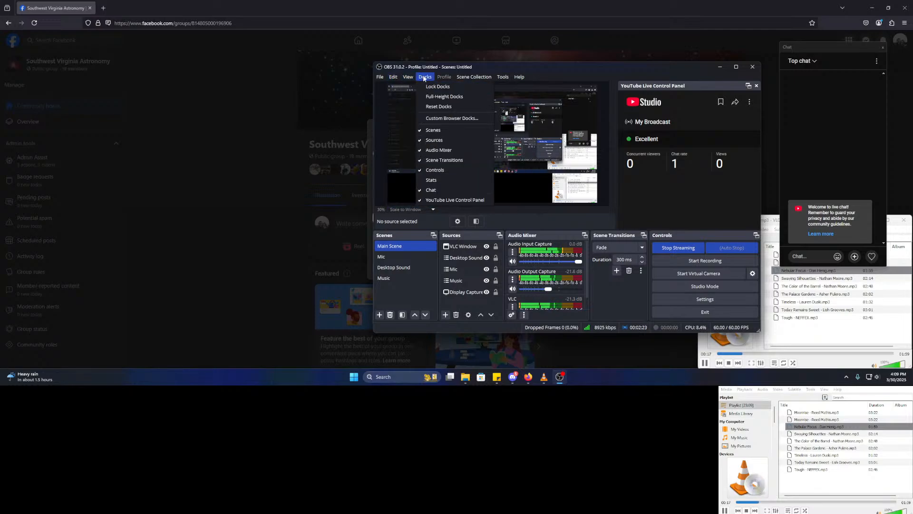
click(460, 200)
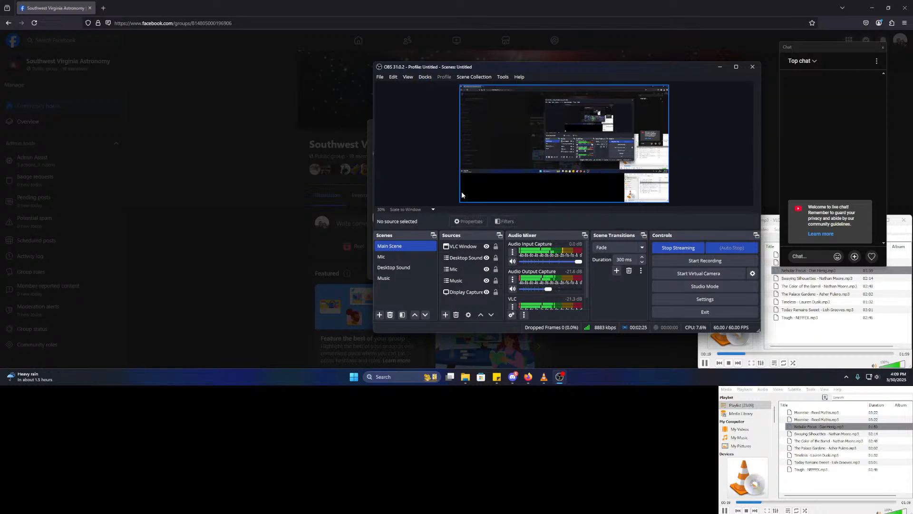
click(423, 77)
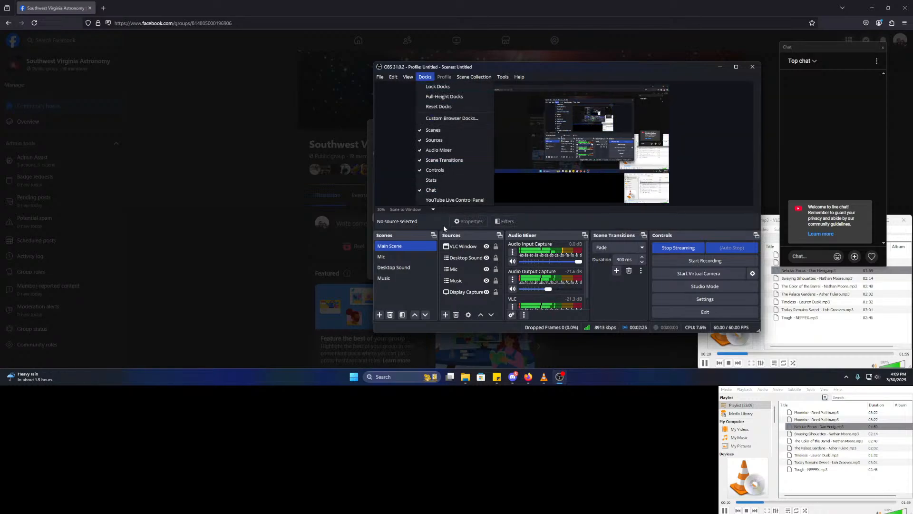
click(436, 201)
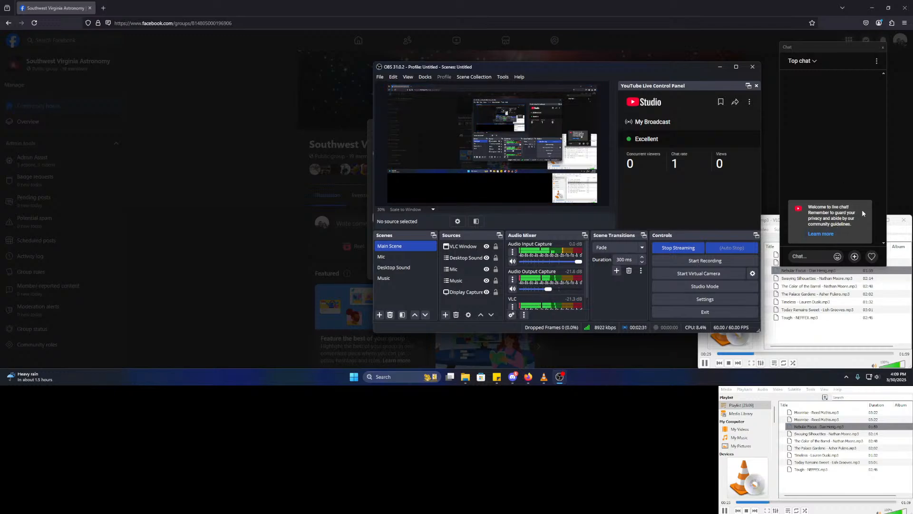
- Check the scene collection and virtual camera options, leaving output as Program (Default)
click(460, 77)
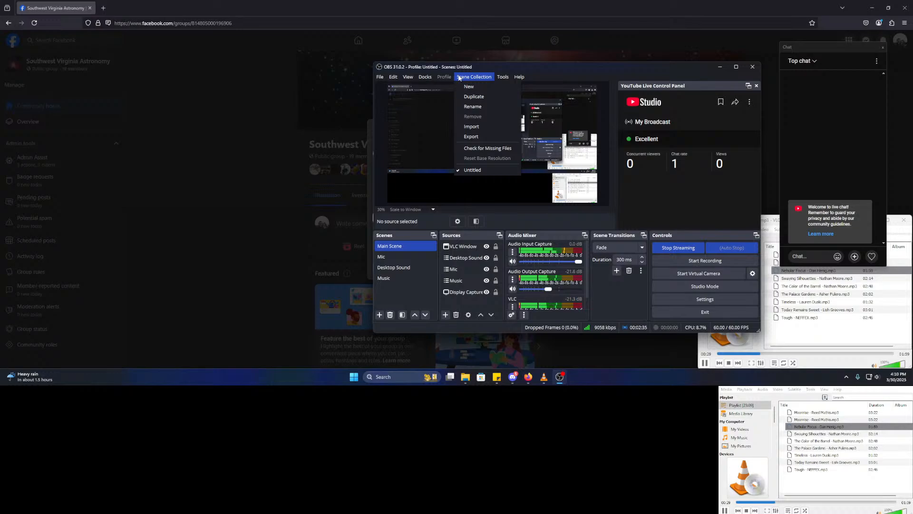
click(828, 143)
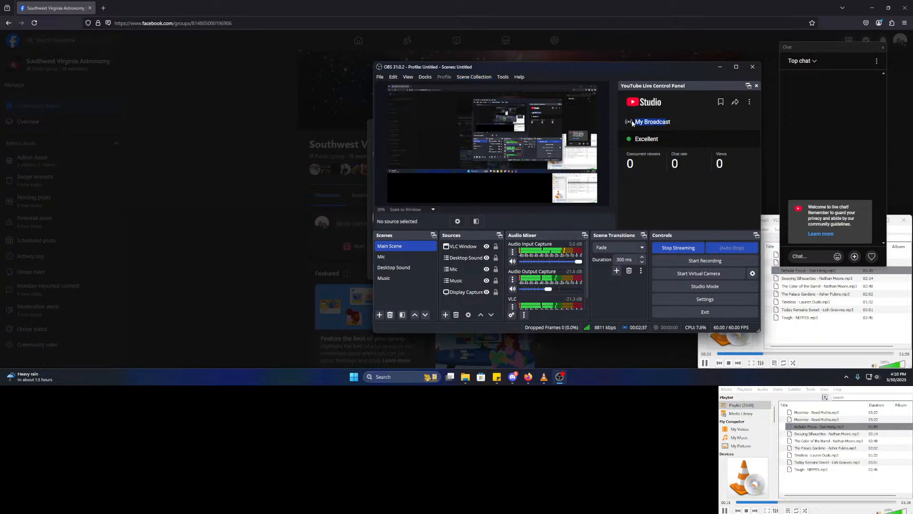
click(753, 274)
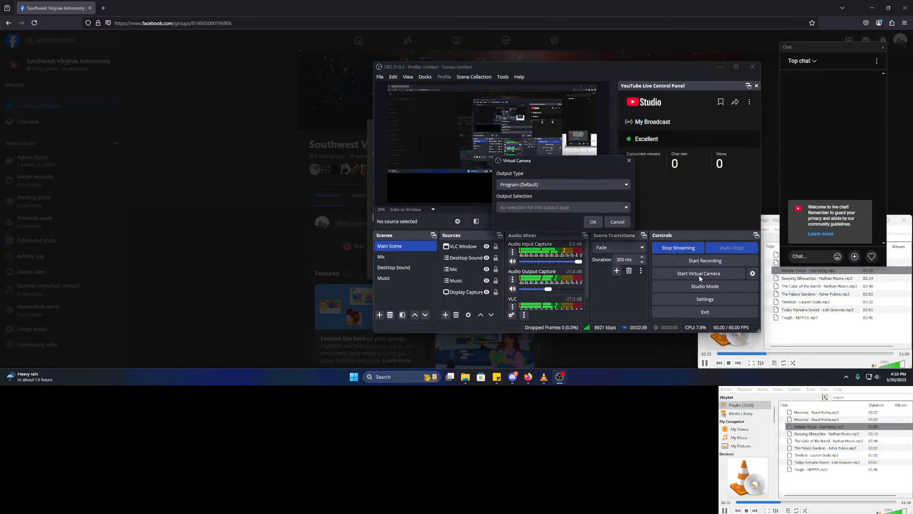
click(627, 185)
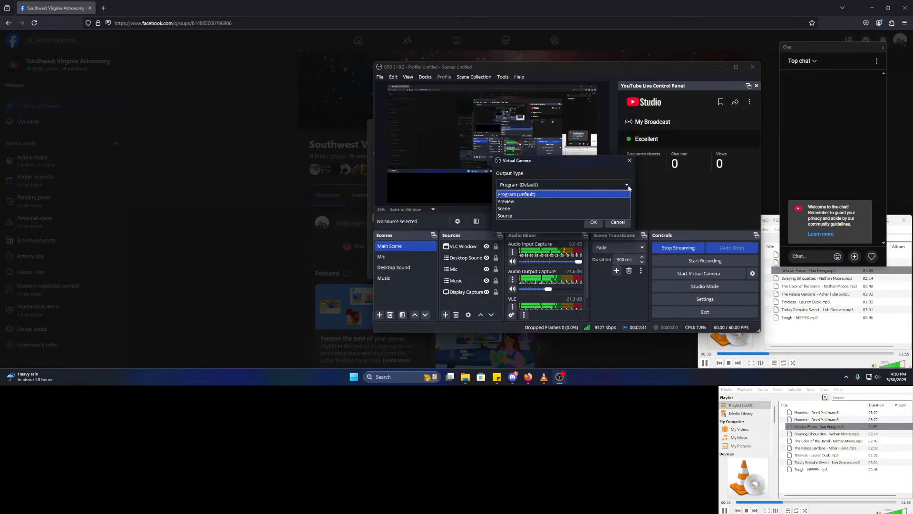
click(627, 186)
click(618, 222)
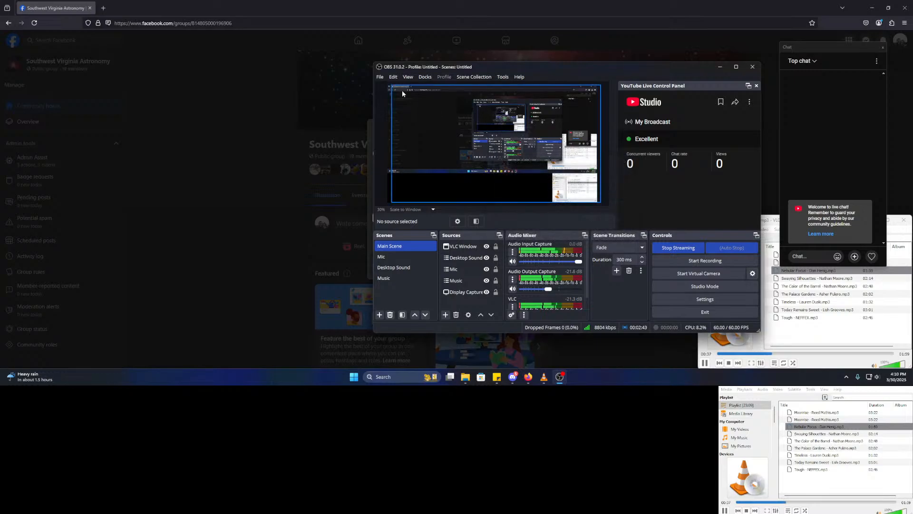
- Open File > Settings and scroll General through snapping, system tray, preview and multiview options
click(425, 77)
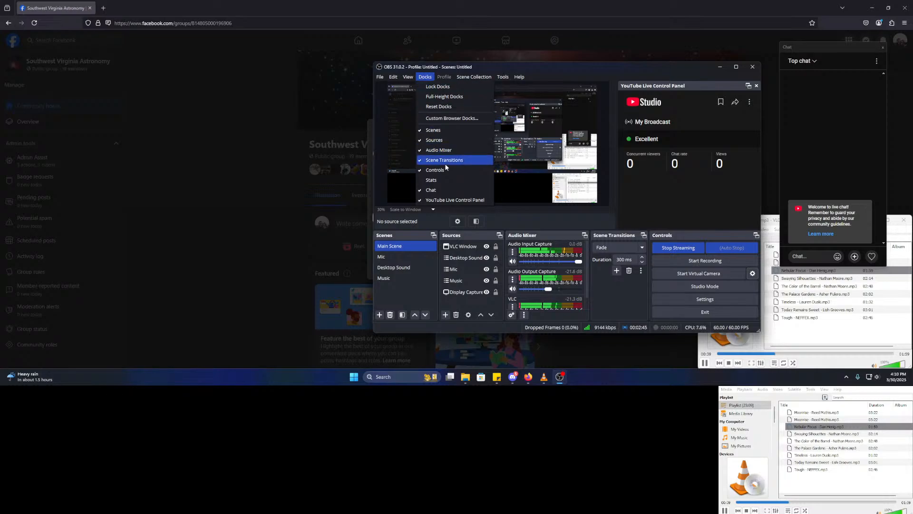
mouse_move(403, 77)
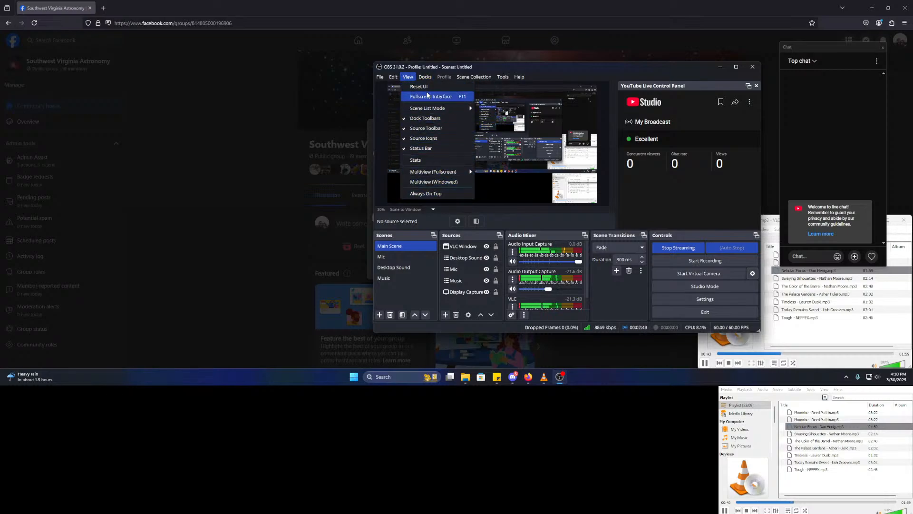
click(396, 77)
click(395, 78)
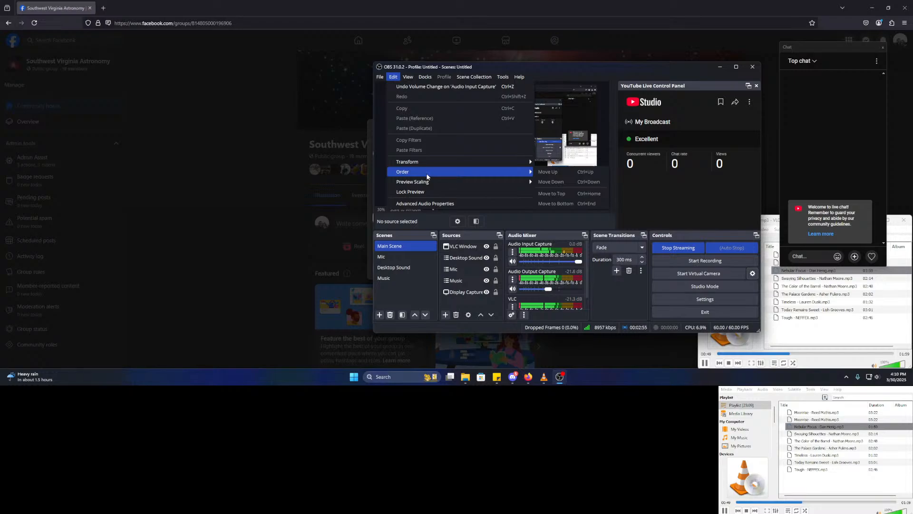
click(379, 77)
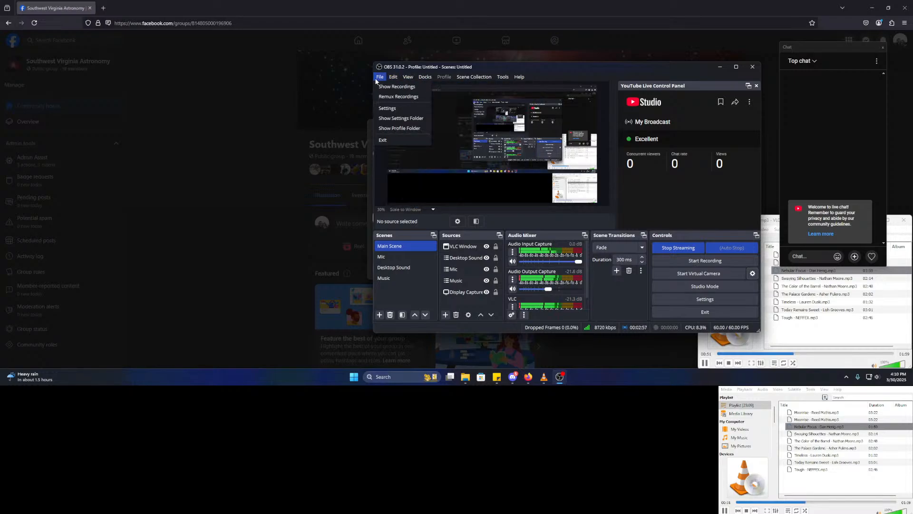
click(386, 108)
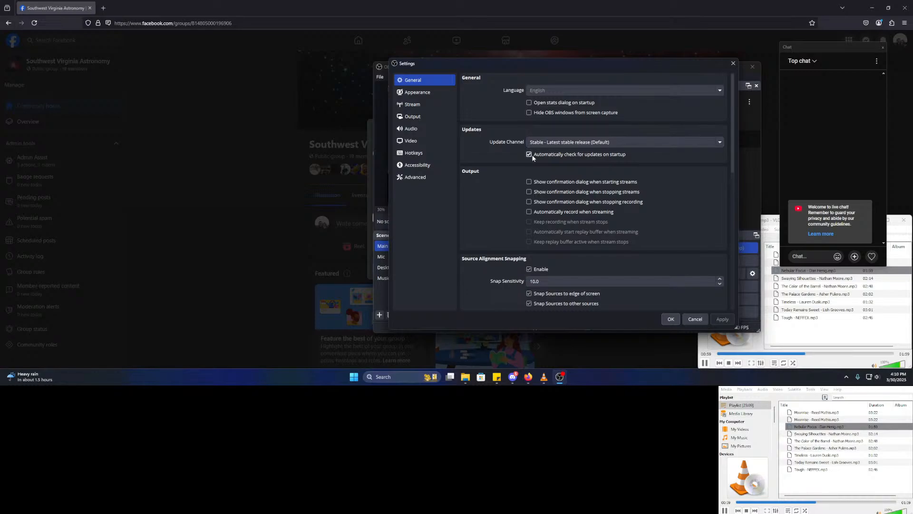
scroll(512, 175, down, 1)
scroll(513, 176, down, 2)
scroll(512, 168, down, 5)
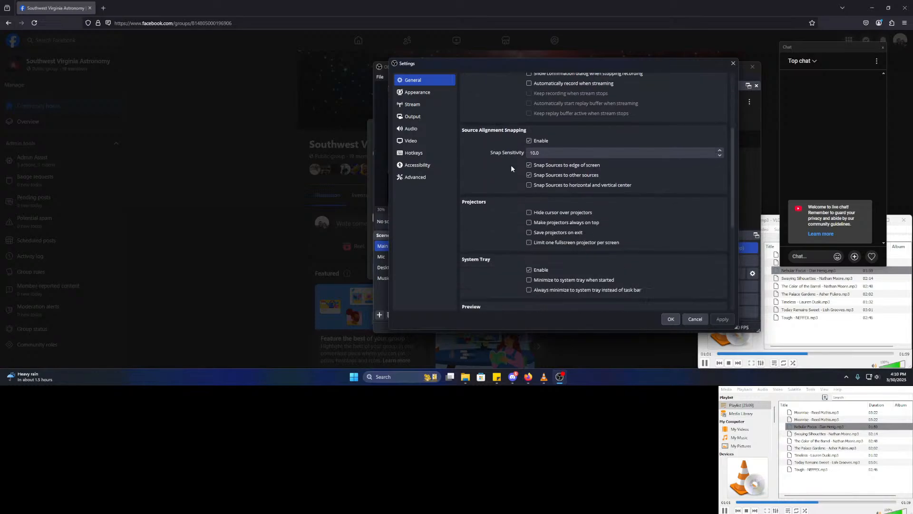
scroll(511, 168, down, 7)
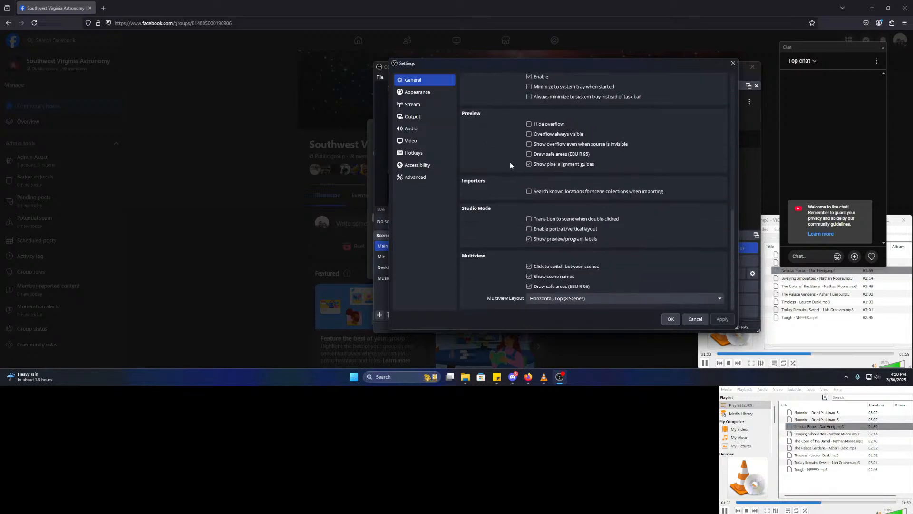
- Go to youtube.com in a new tab and reach the YouTube Studio Channel dashboard
click(103, 8)
text(youtube.com/)
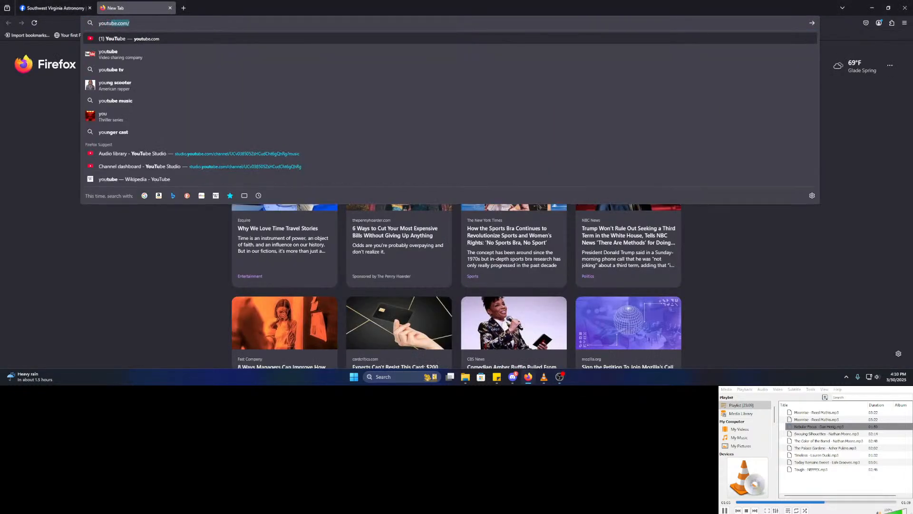
key(Return)
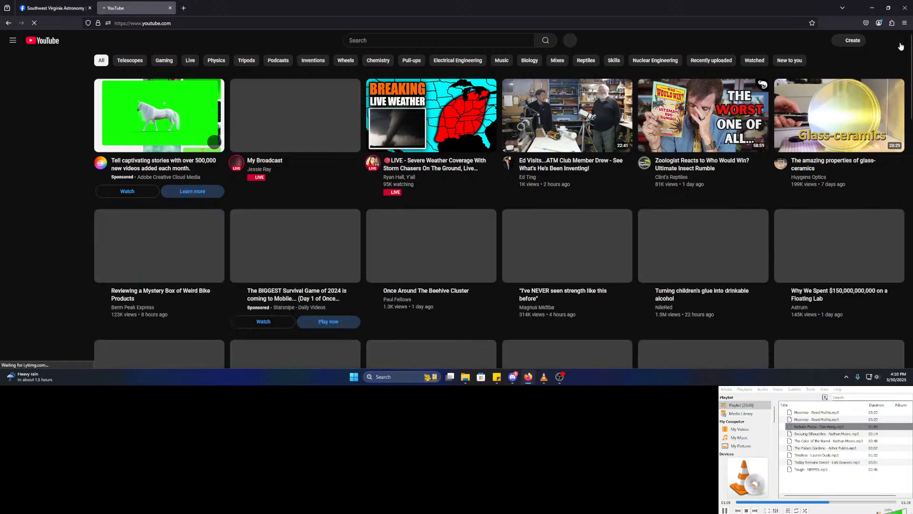
click(897, 42)
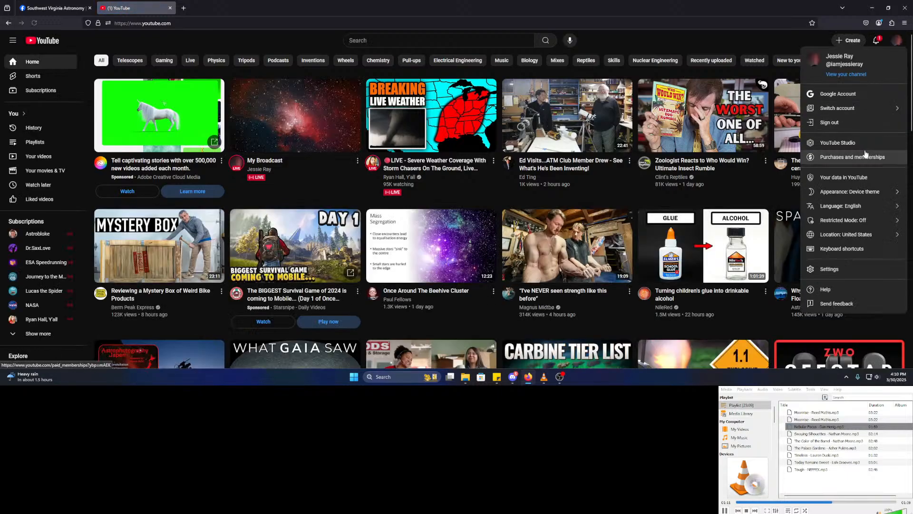
click(864, 156)
click(897, 40)
click(870, 143)
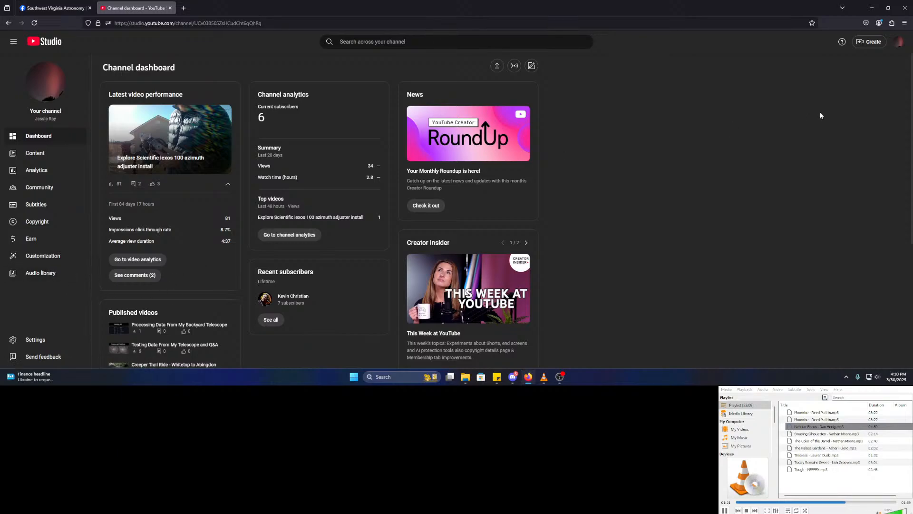
click(898, 42)
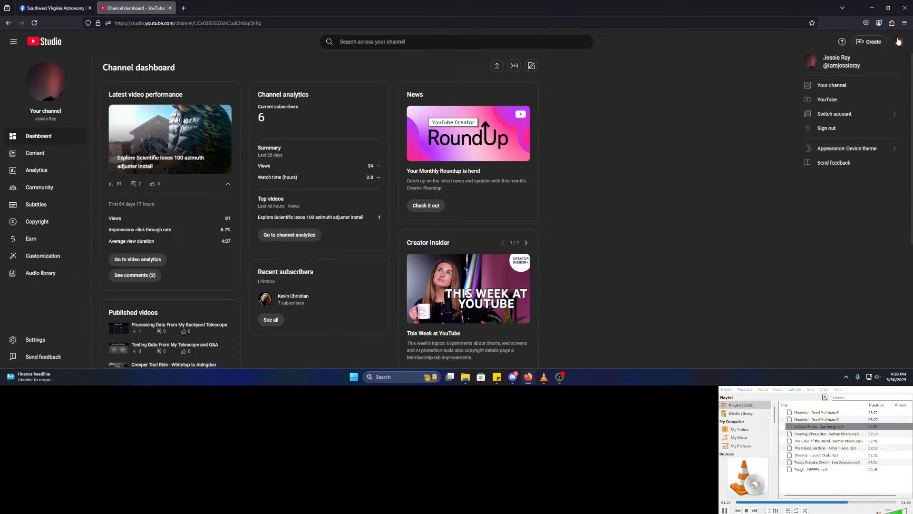
click(899, 42)
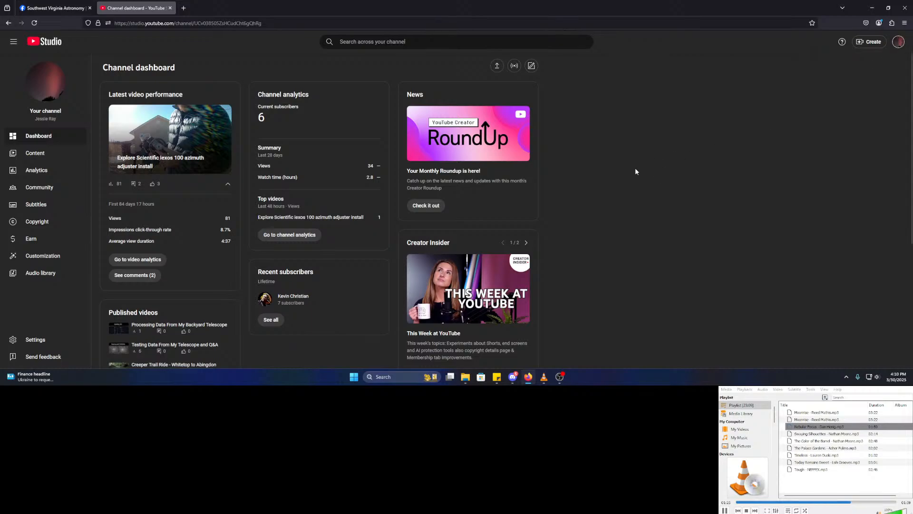
- Retitle the My Broadcast live stream 'Processing data from the Hubble Space Telescope!'
click(30, 158)
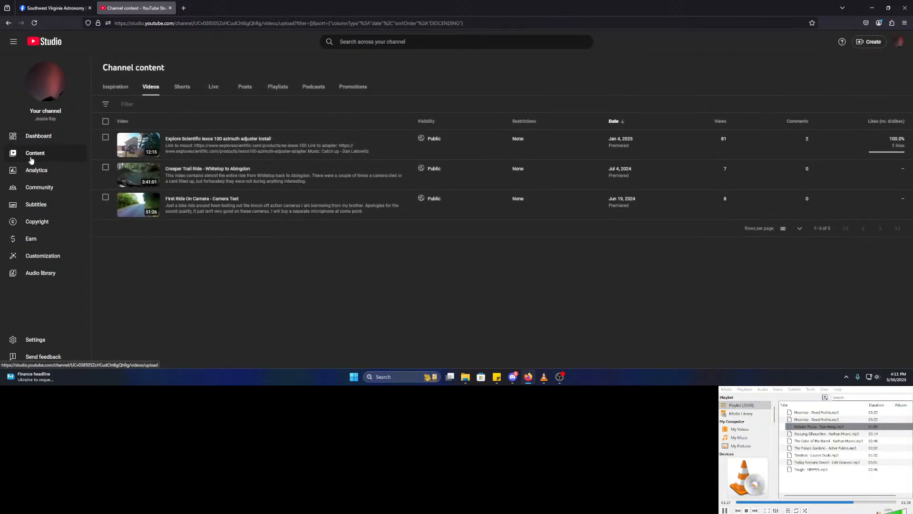
click(221, 88)
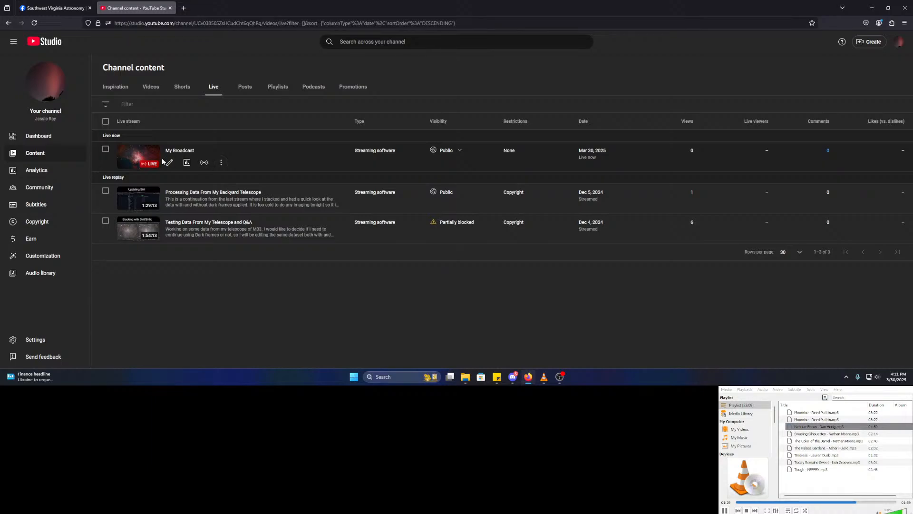
click(221, 163)
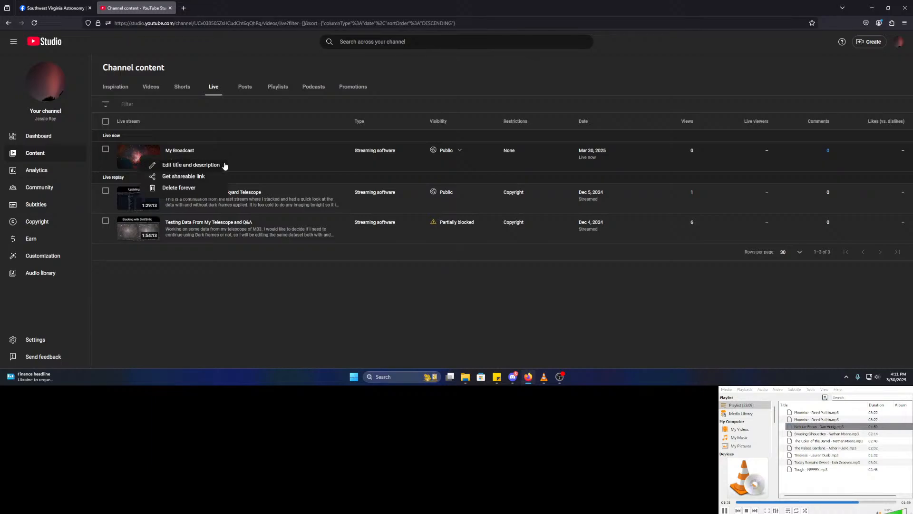
click(225, 165)
drag(239, 181, 144, 178)
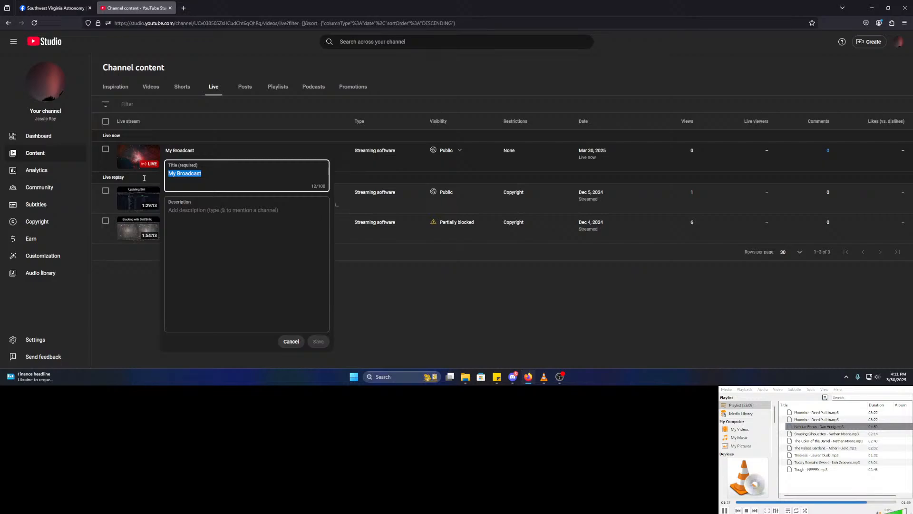
text(Processing)
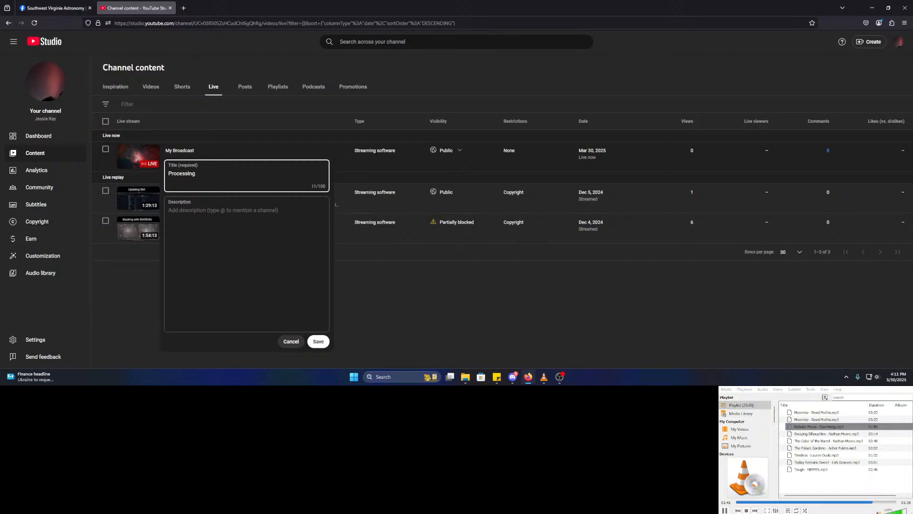
text( data from the Hubble SPace)
key(BackSpace)
key(BackSpace)
key(BackSpace)
key(BackSpace)
text(pace Telescope with Fre)
key(BackSpace)
key(BackSpace)
key(BackSpace)
key(BackSpace)
key(BackSpace)
key(BackSpace)
key(BackSpace)
key(BackSpace)
key(BackSpace)
text(!)
- Describe the broadcast as processing Hubble Space Telescope data with free tools, and save
key(Tab)
text(P)
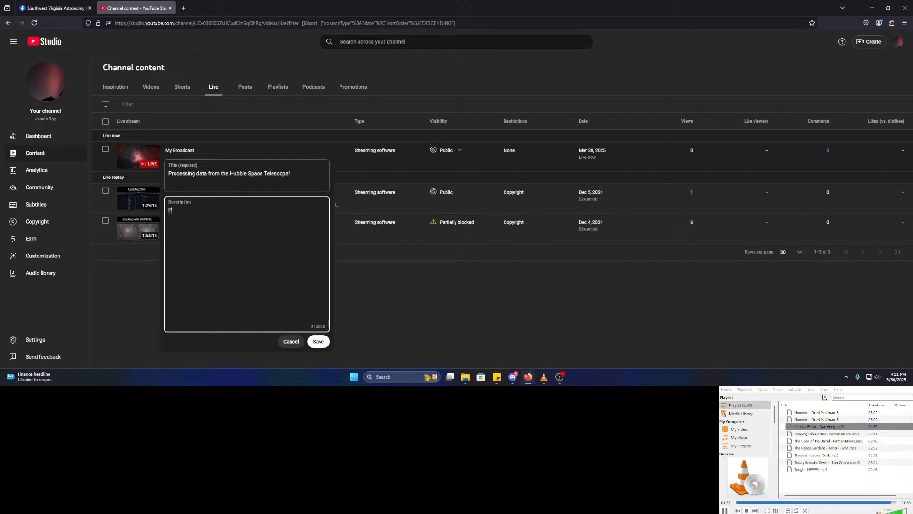
key(BackSpace)
text(Processing dat)
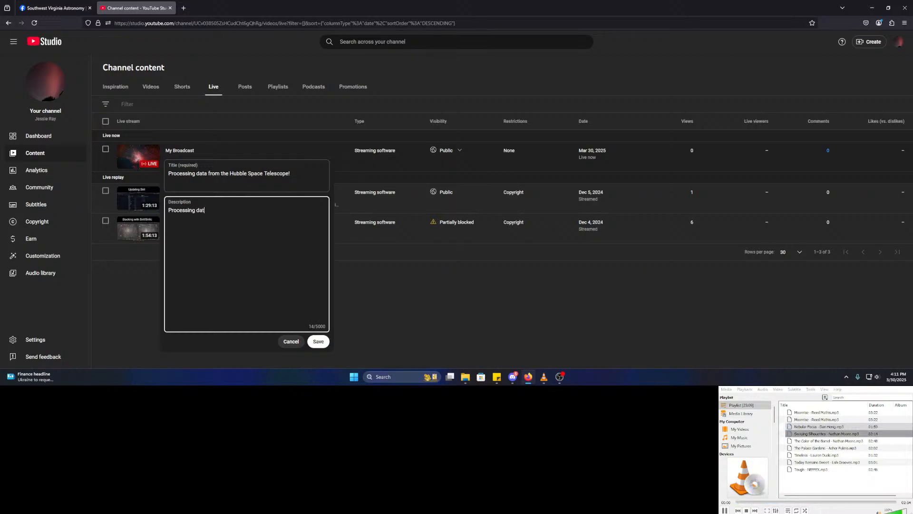
text(a from the Hubble Space telescope with F)
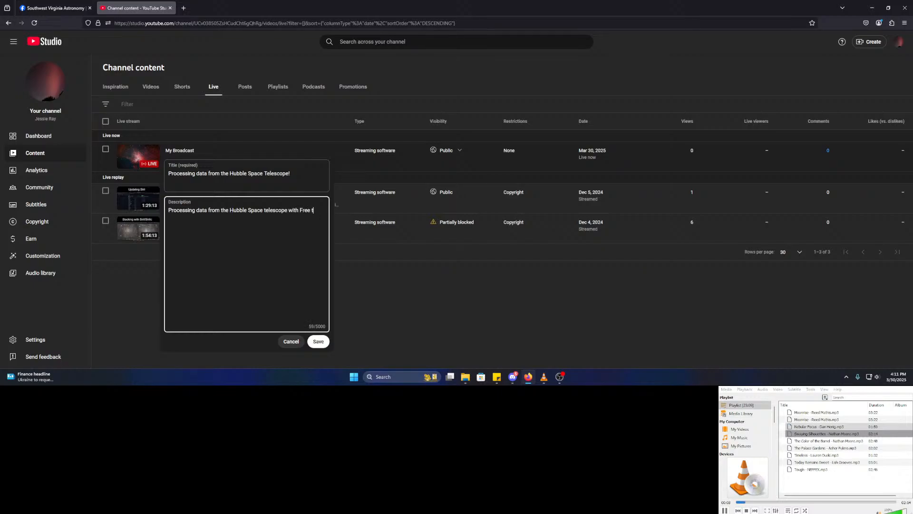
text(free tools.)
click(318, 342)
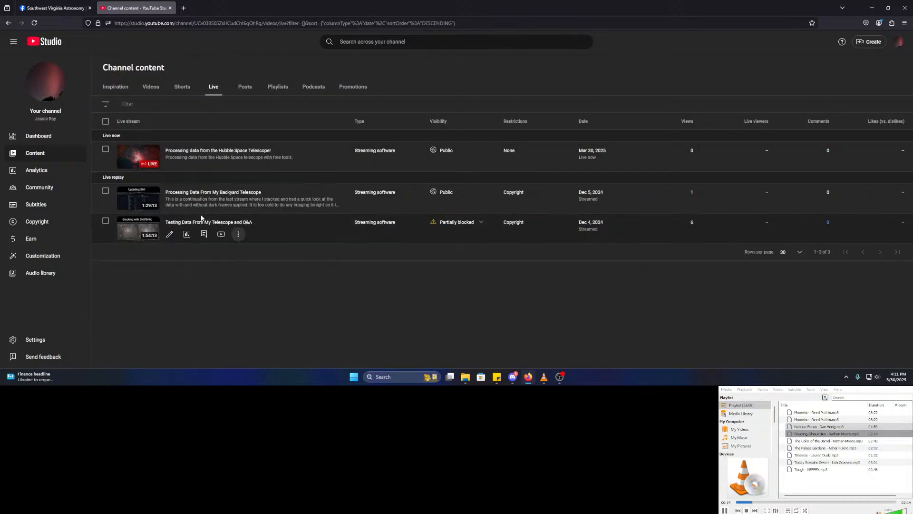
click(55, 8)
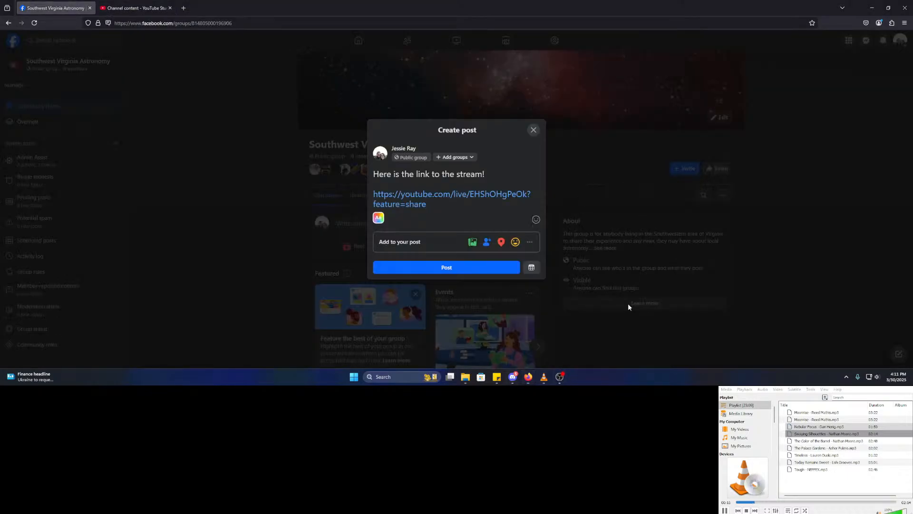
- Close OBS Settings and copy the live stream's share link from the YouTube panel
mouse_move(564, 379)
click(566, 356)
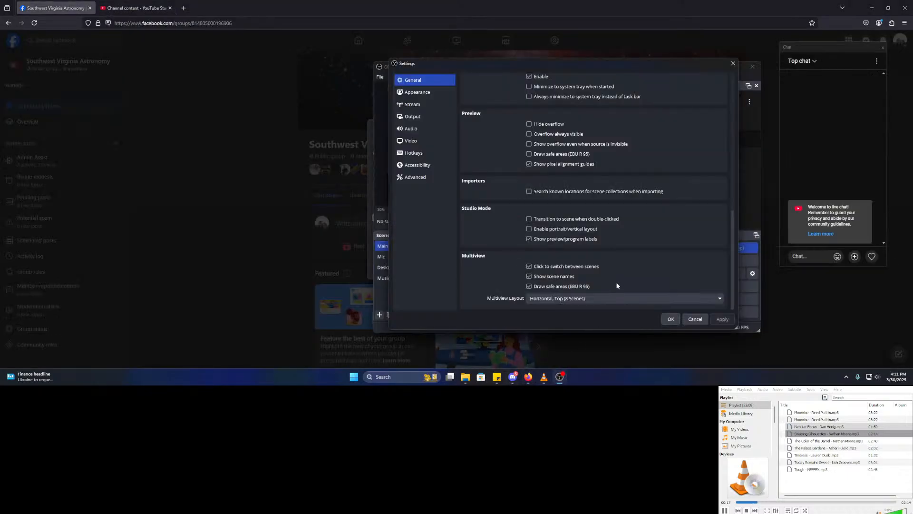
click(733, 64)
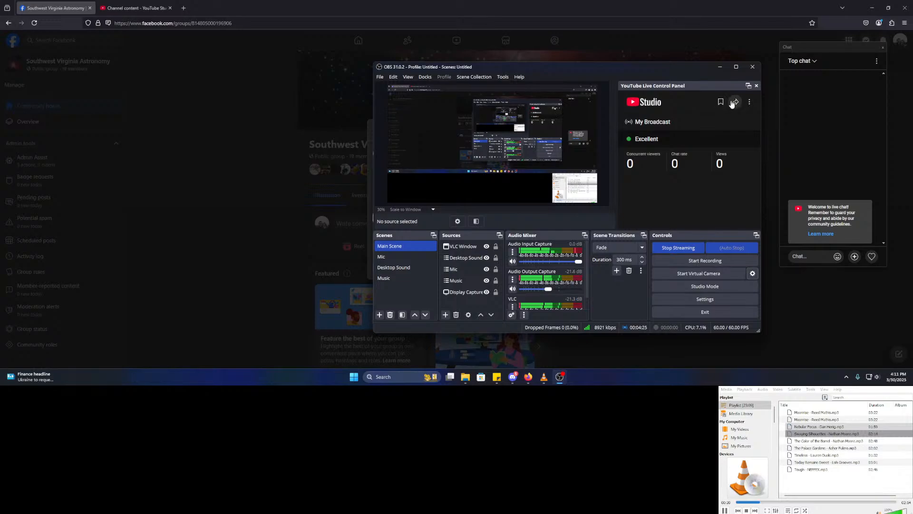
click(735, 102)
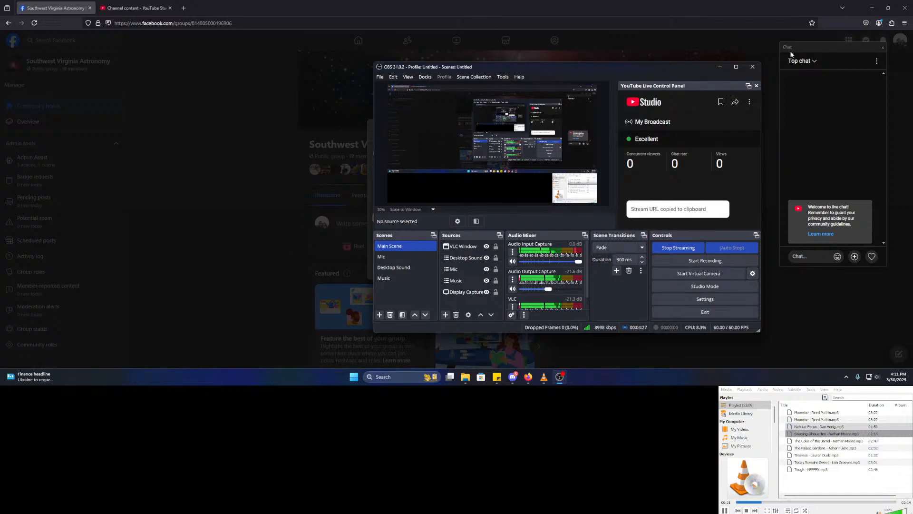
click(720, 66)
- Publish the 'Here is the link to the stream!' post with the YouTube live link
drag(441, 203, 374, 196)
click(445, 225)
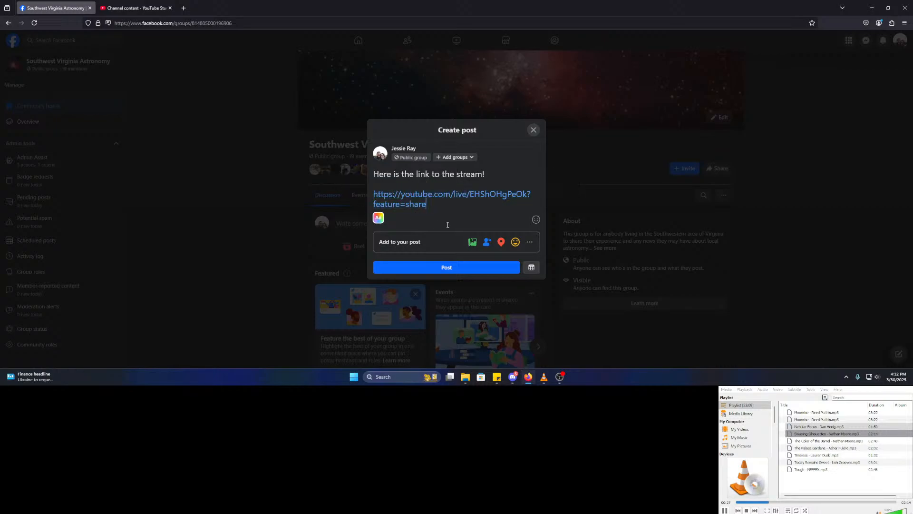
click(450, 268)
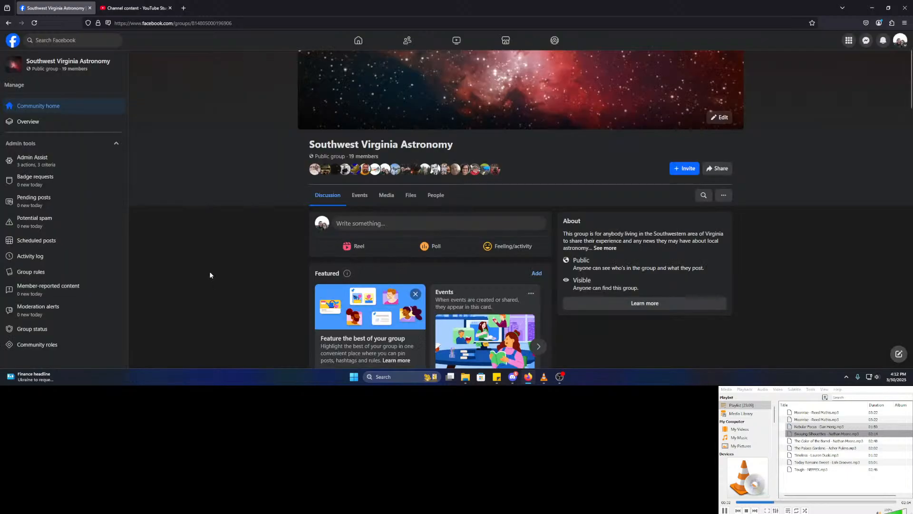
scroll(292, 240, down, 5)
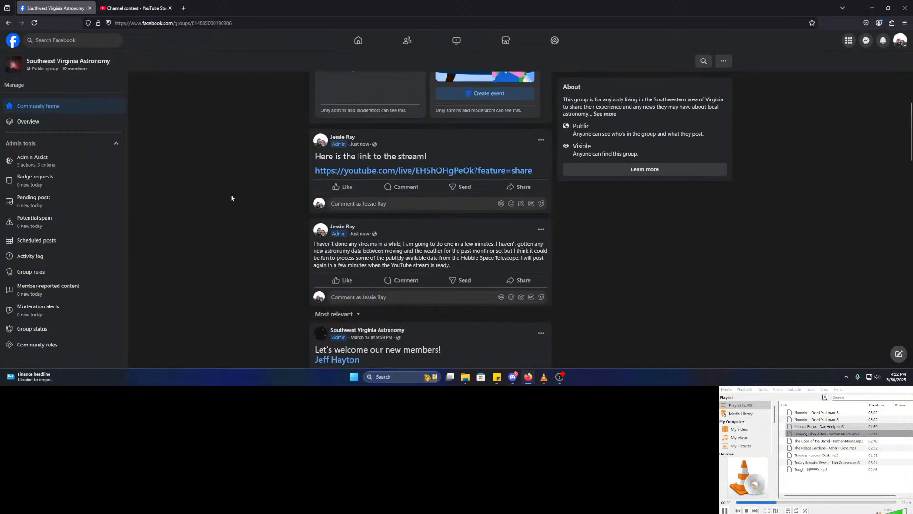
key(ctrl+Tab)
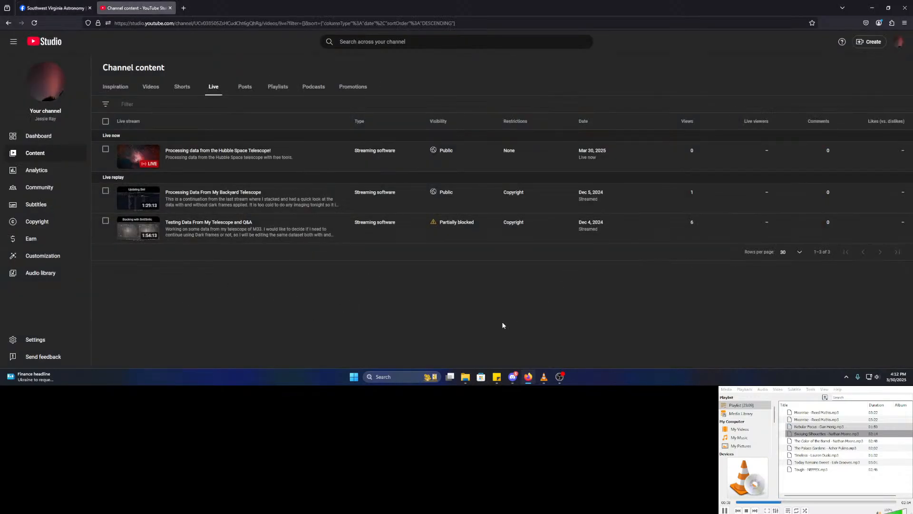
key(ctrl+Tab)
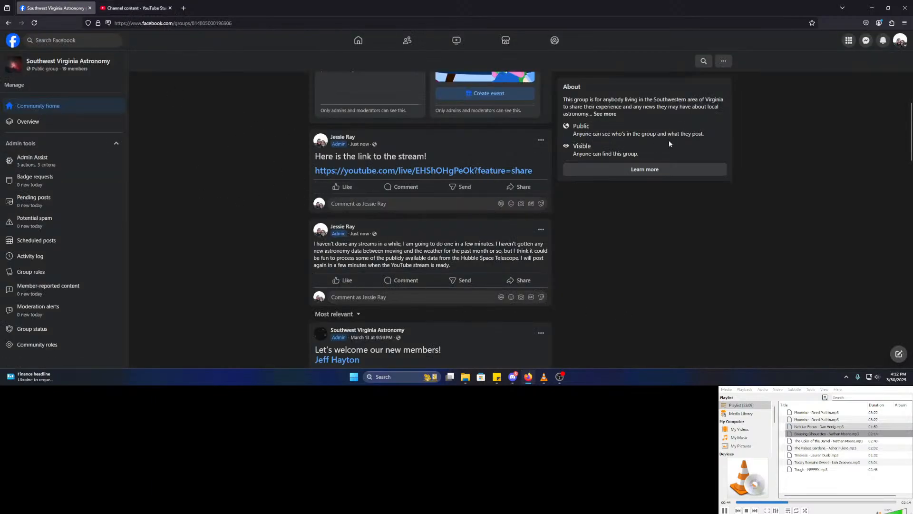
- Search Google for 'hubble space telescope archive' and open the Hubble Legacy Archive welcome page
click(184, 8)
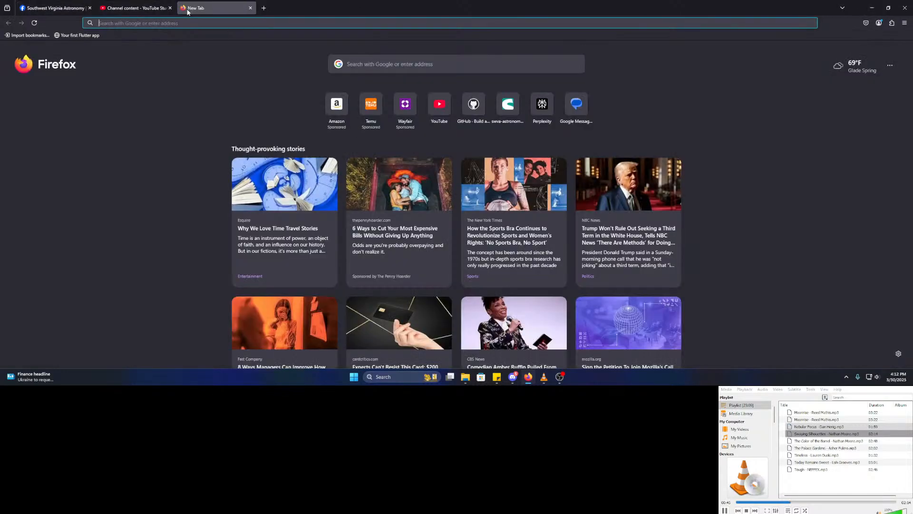
text(hubble sp)
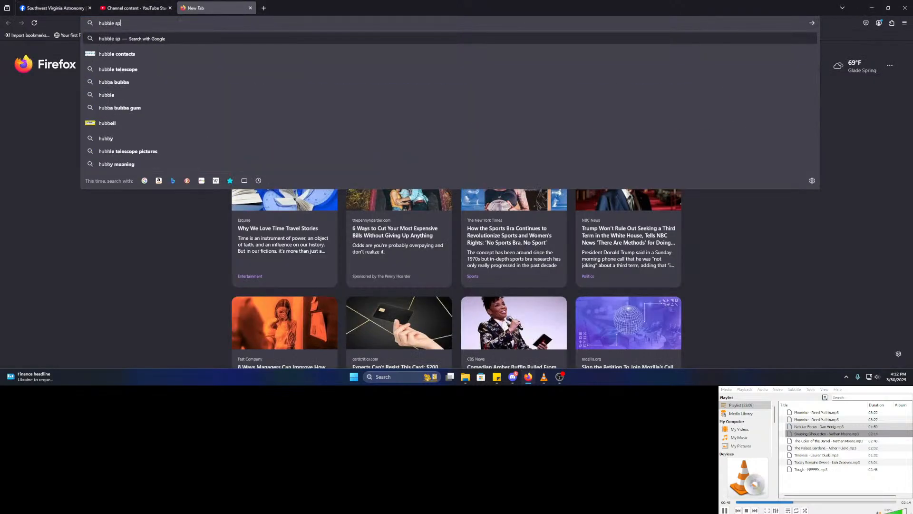
text(ace telescope archive)
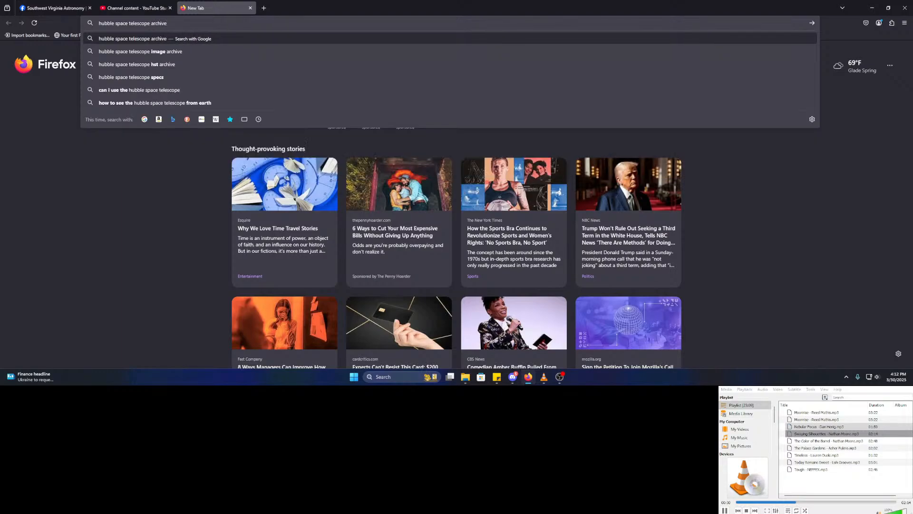
key(Return)
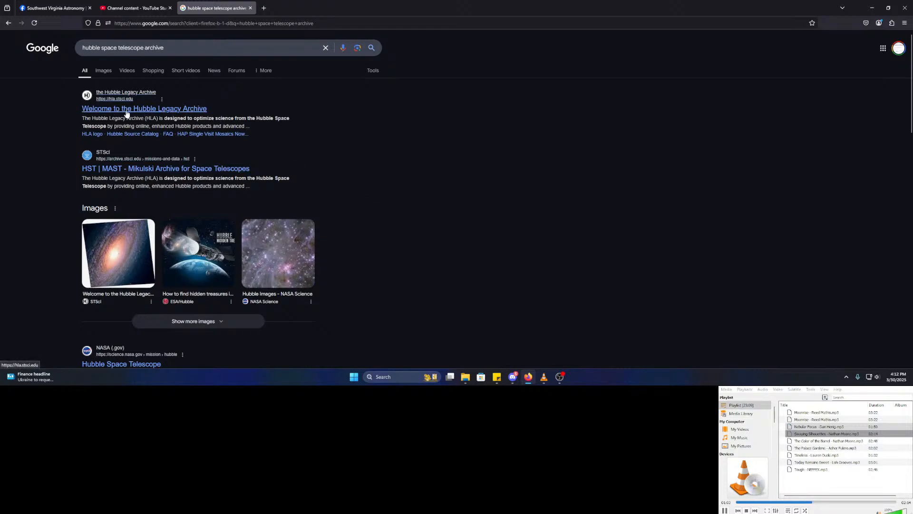
click(156, 109)
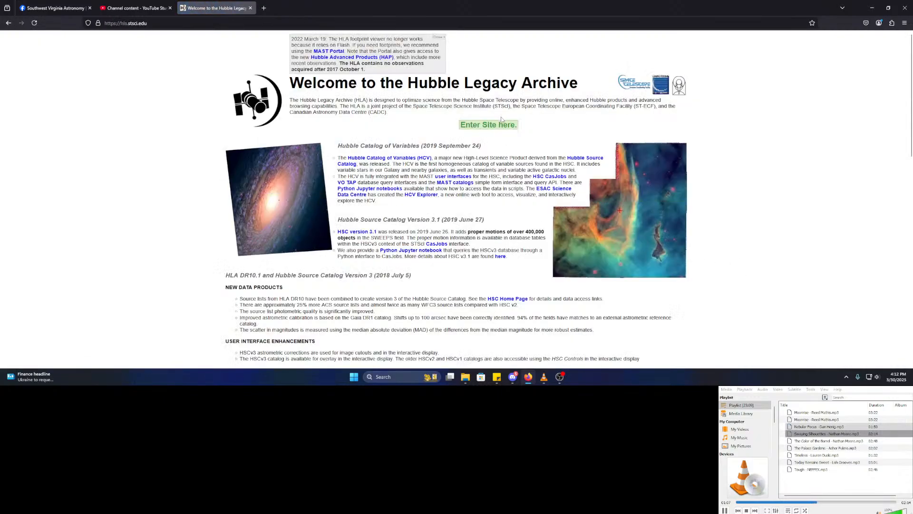
- Enter the Hubble Legacy Archive search page, then start a new-tab web search for 'eagle nebula m'
click(488, 124)
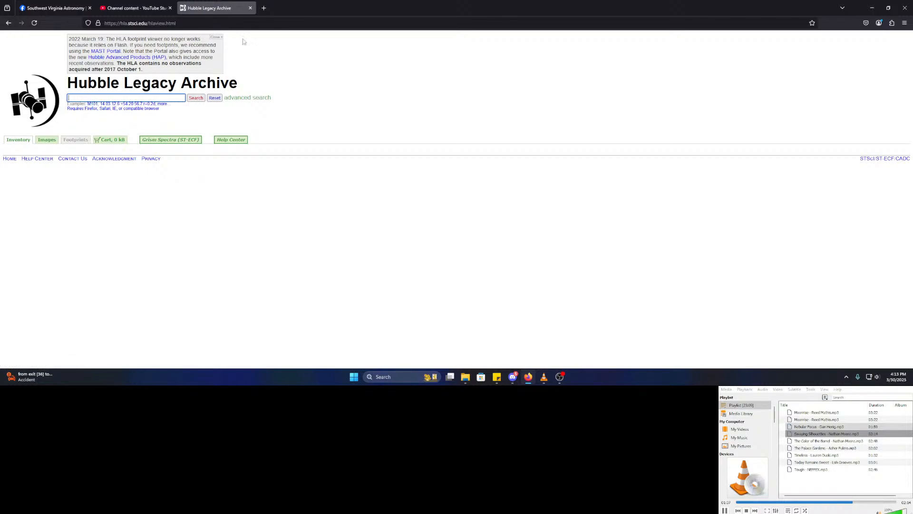
click(264, 8)
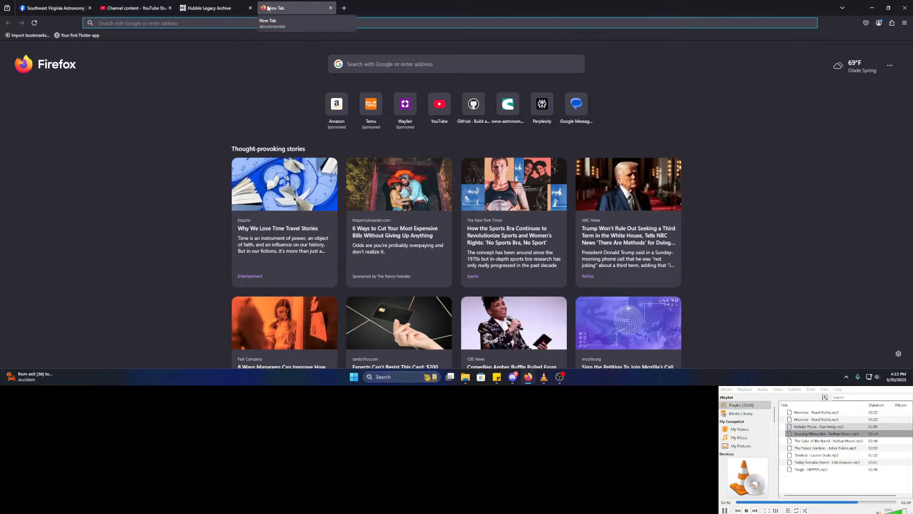
text(pillars o)
key(BackSpace)
key(BackSpace)
key(BackSpace)
key(BackSpace)
key(BackSpace)
key(BackSpace)
key(BackSpace)
key(BackSpace)
key(BackSpace)
text(eagle nebu)
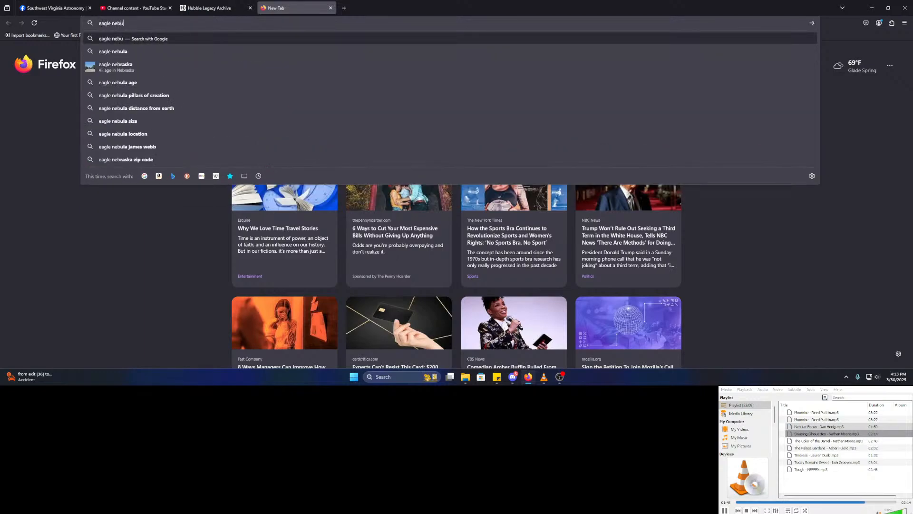
text(la m)
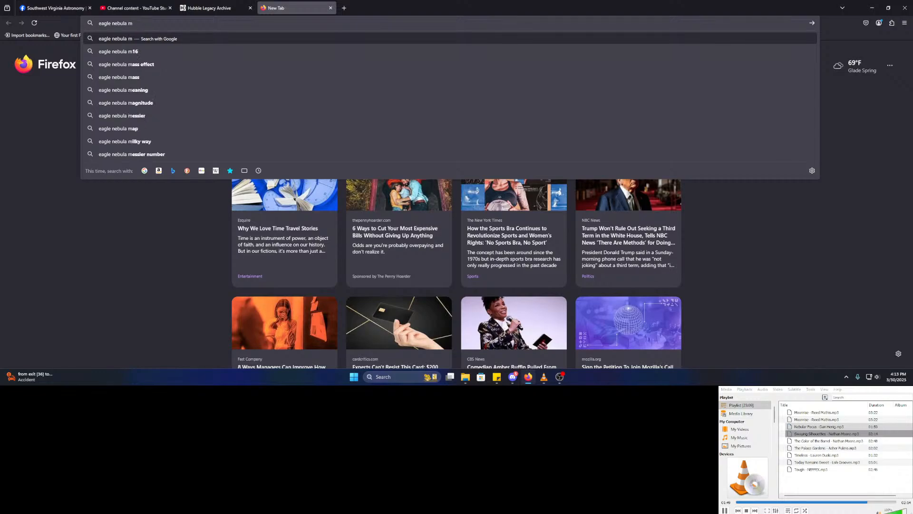
- Close the extra tab and search the archive for m16, returning 430 observations
click(331, 8)
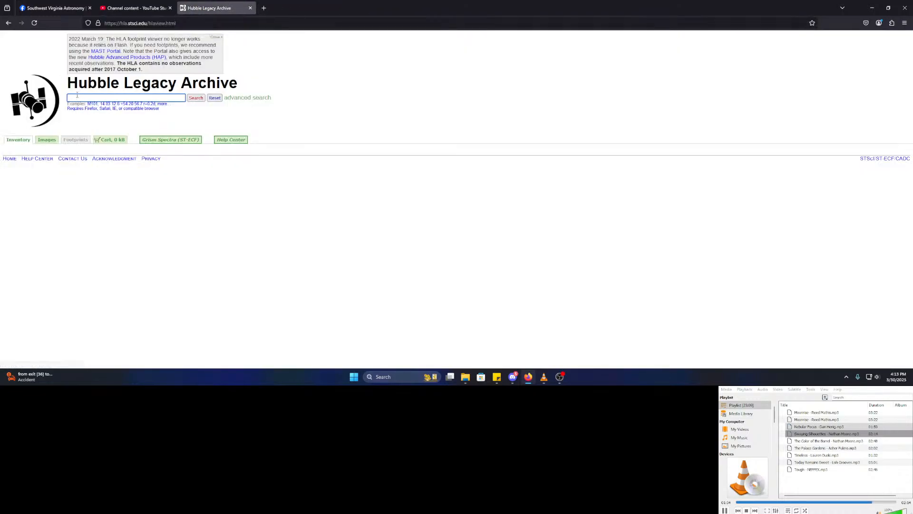
text(m16)
key(Return)
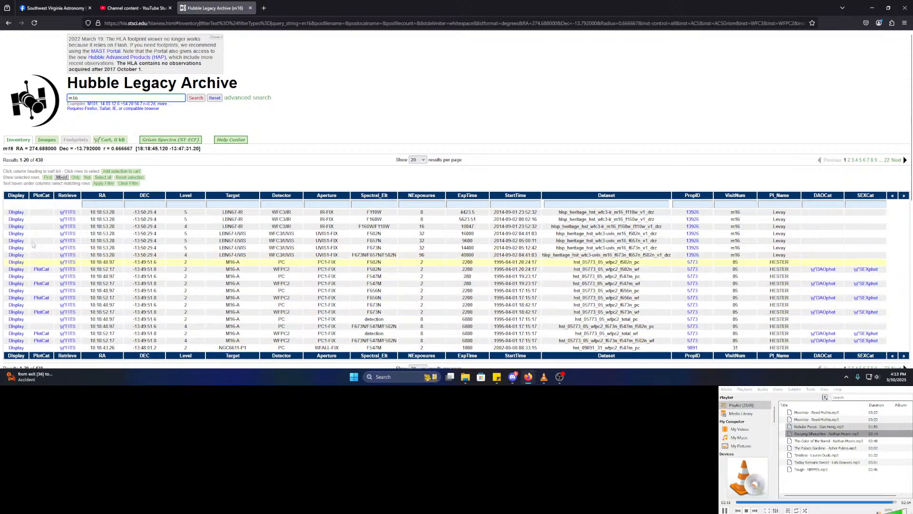
click(134, 8)
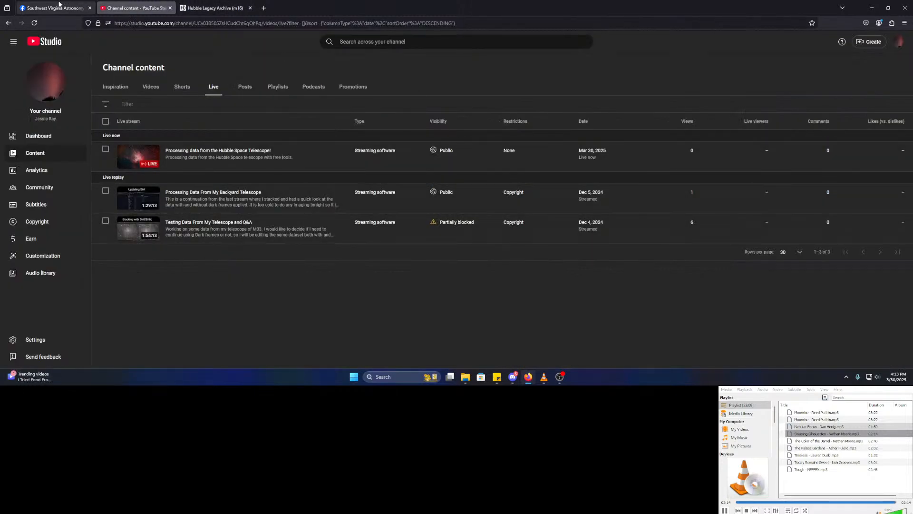
click(59, 6)
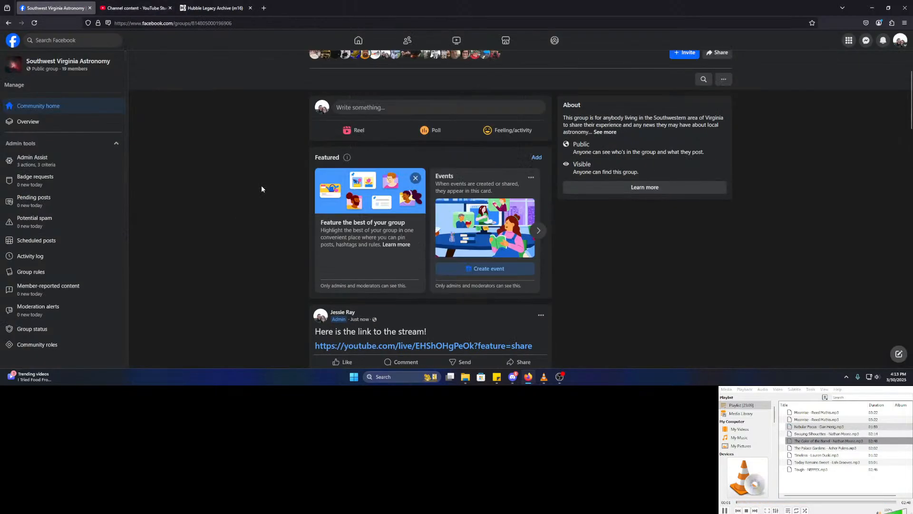
scroll(261, 189, up, 5)
click(458, 192)
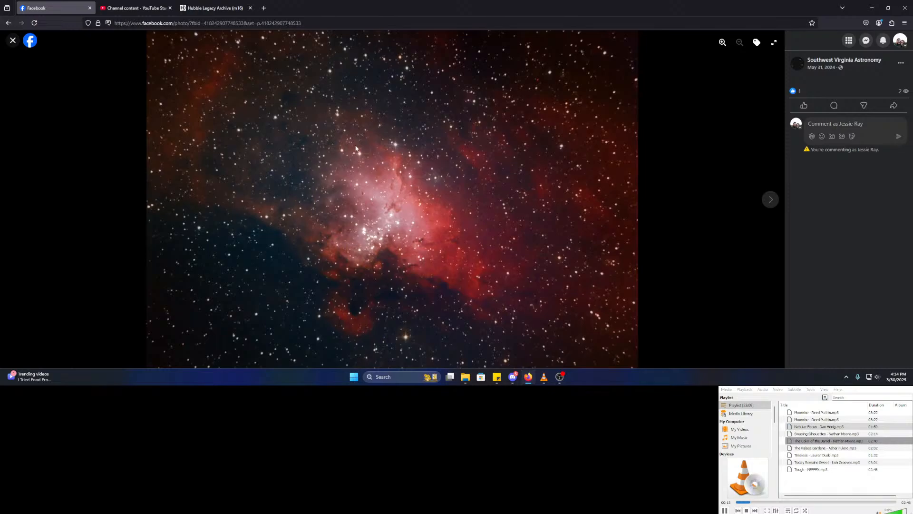
click(13, 41)
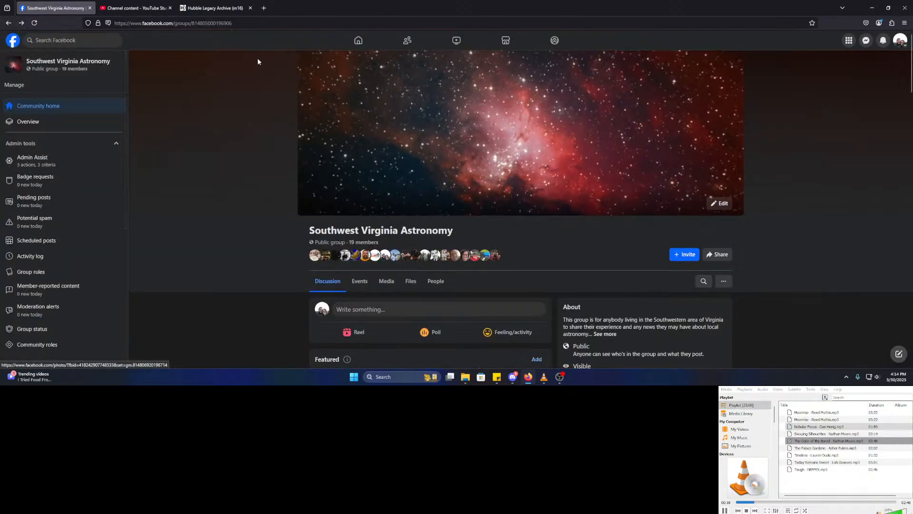
click(214, 9)
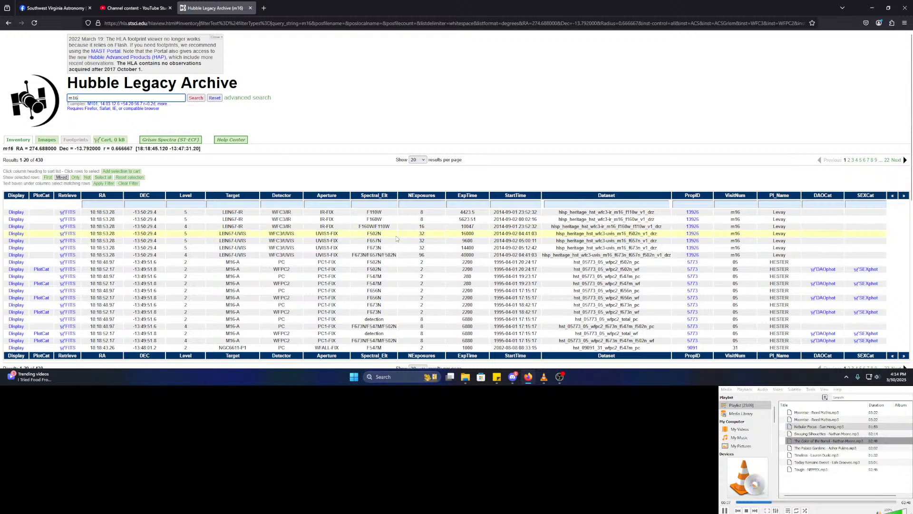
- Search Google in a new tab for 'hubble space telescope filter names'
scroll(395, 235, down, 1)
scroll(397, 239, up, 1)
click(263, 8)
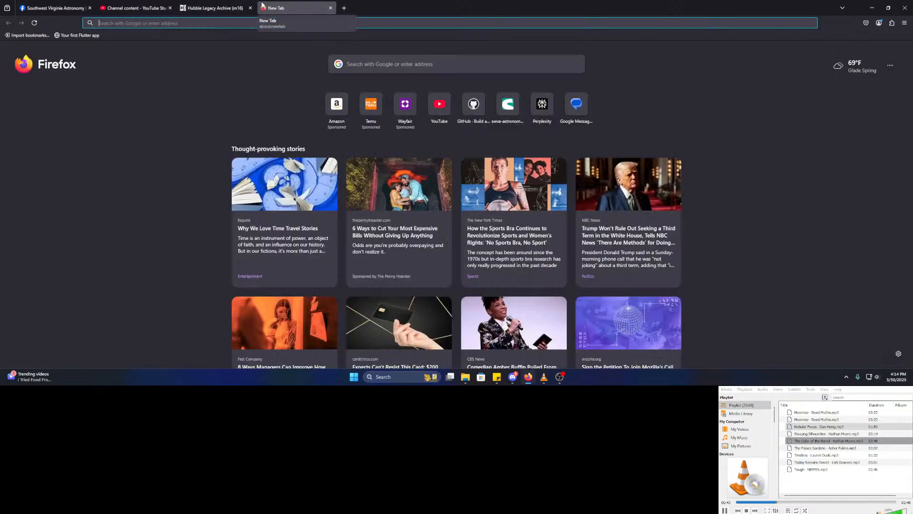
text(h)
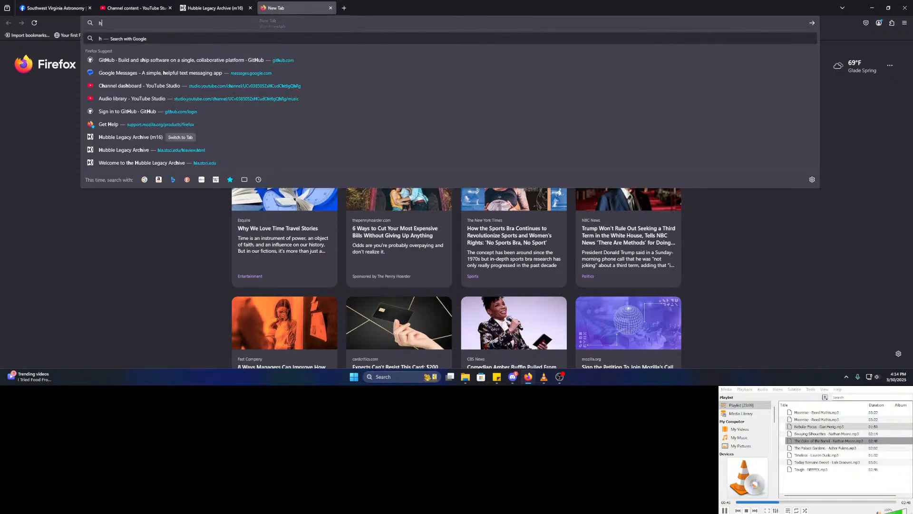
text(ubble space telescope h)
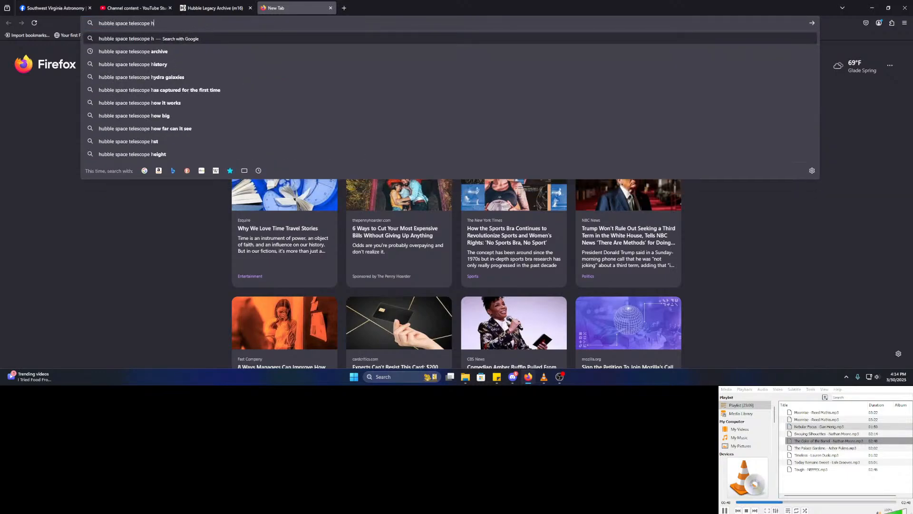
key(BackSpace)
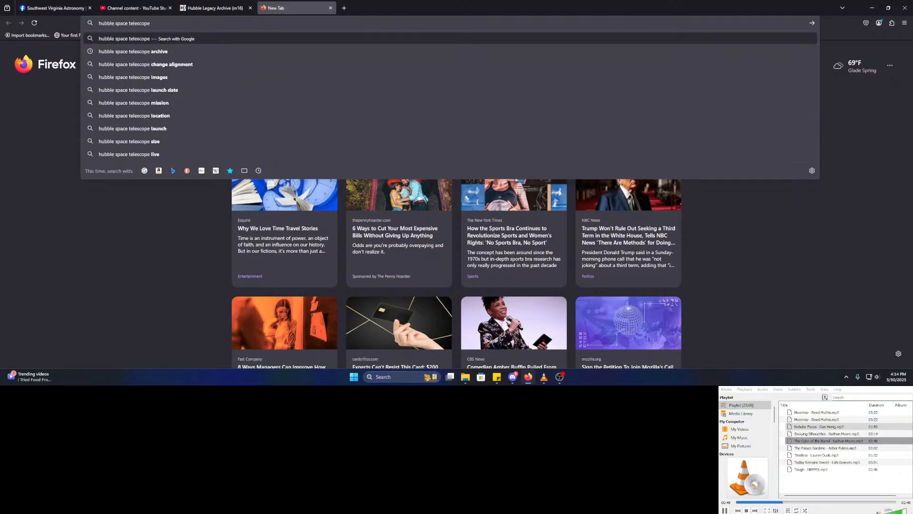
text(filter names)
key(Return)
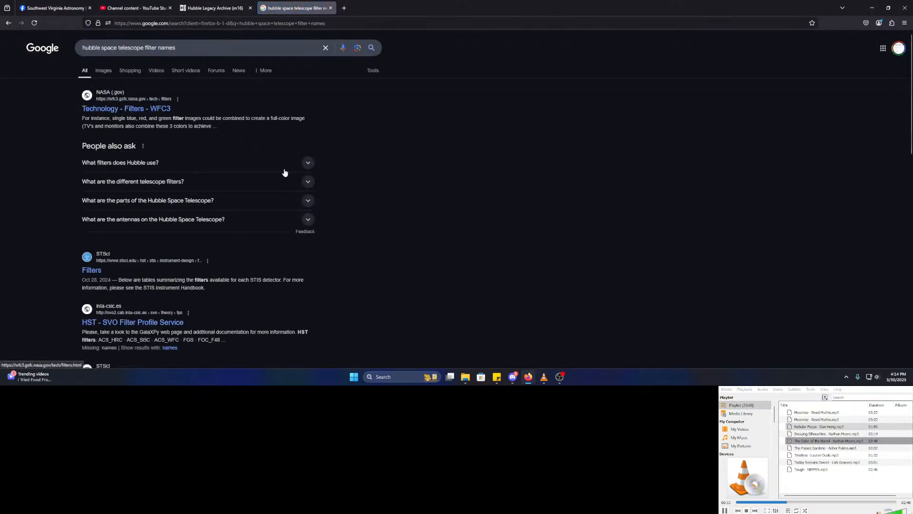
- Open NASA's WFC3 Filters result and read through its 47 UVIS and 14 IR filters
click(134, 110)
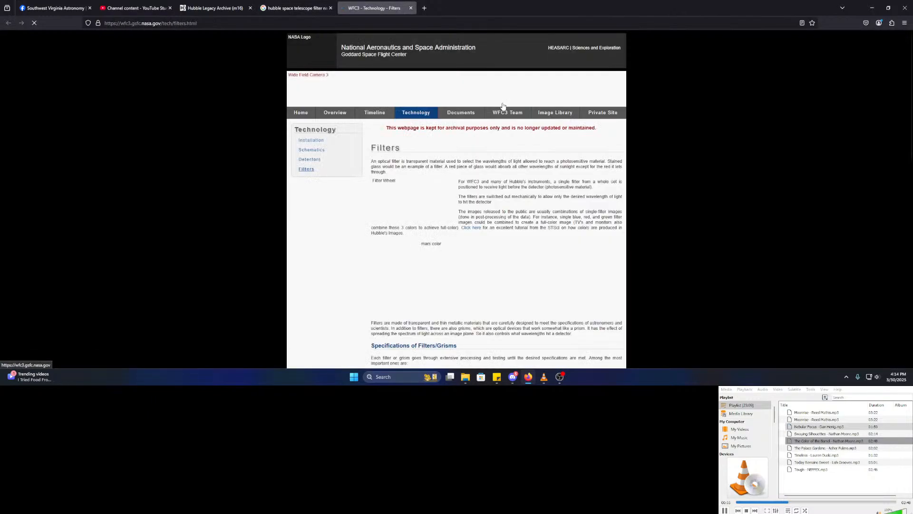
scroll(573, 194, down, 3)
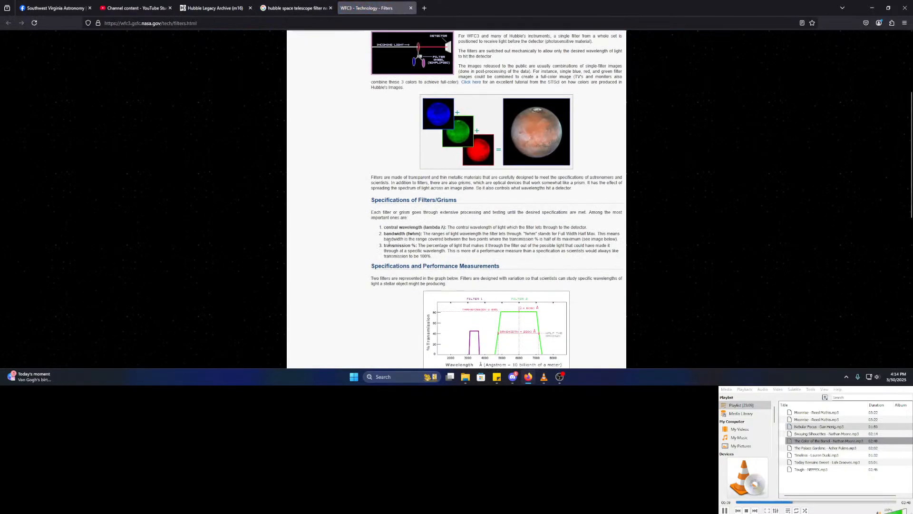
scroll(380, 239, down, 5)
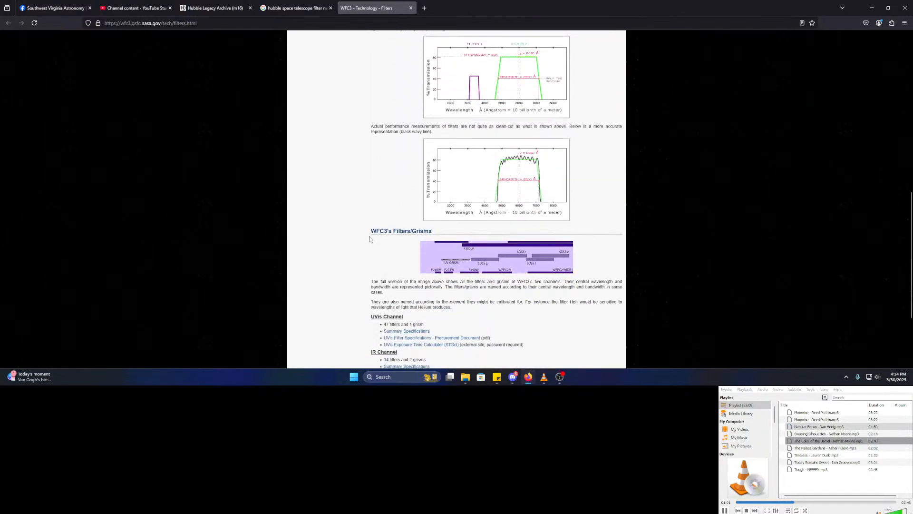
scroll(370, 239, up, 1)
scroll(370, 239, down, 1)
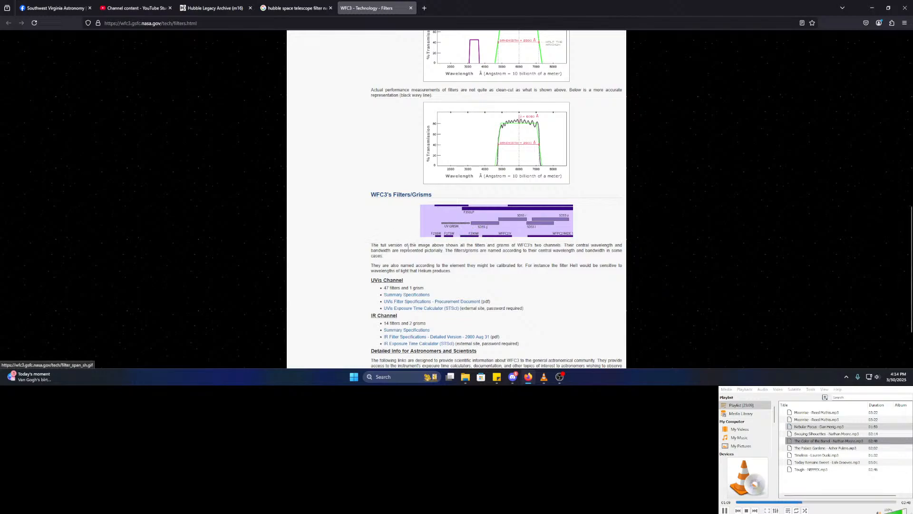
scroll(355, 258, down, 1)
scroll(347, 258, down, 1)
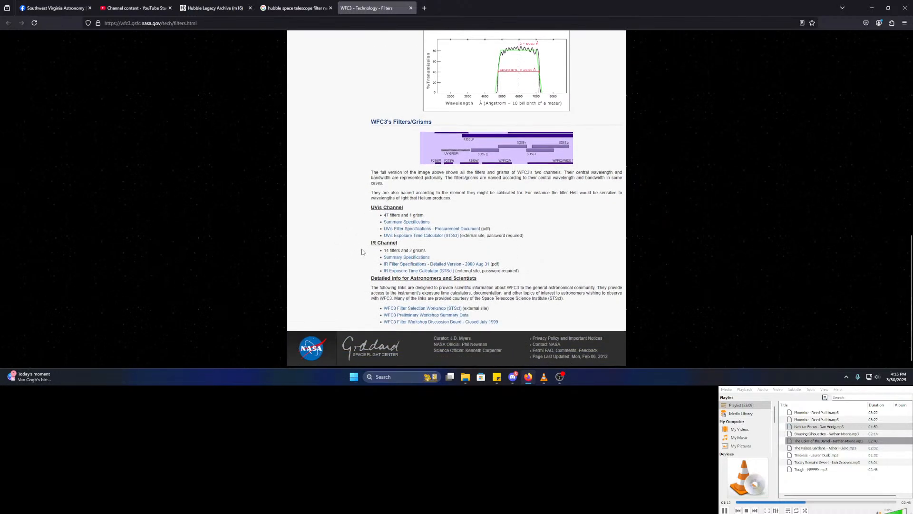
scroll(362, 257, down, 1)
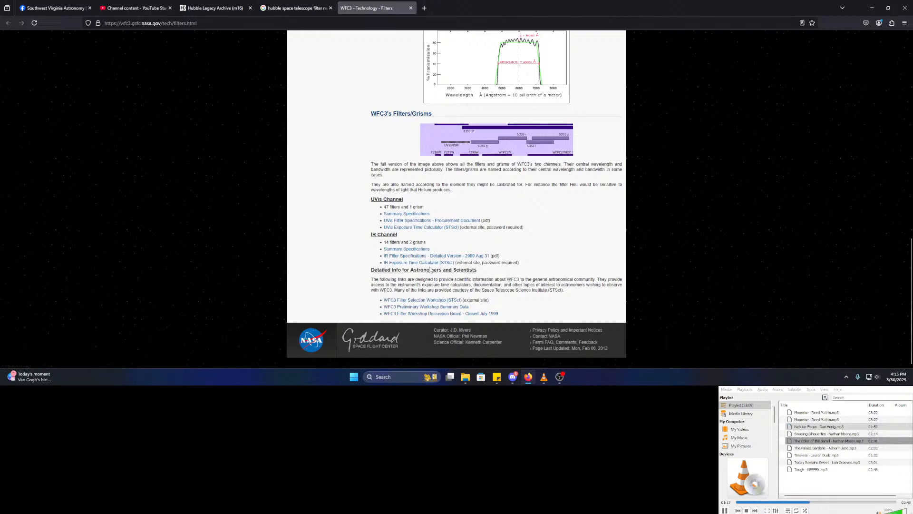
scroll(385, 233, up, 10)
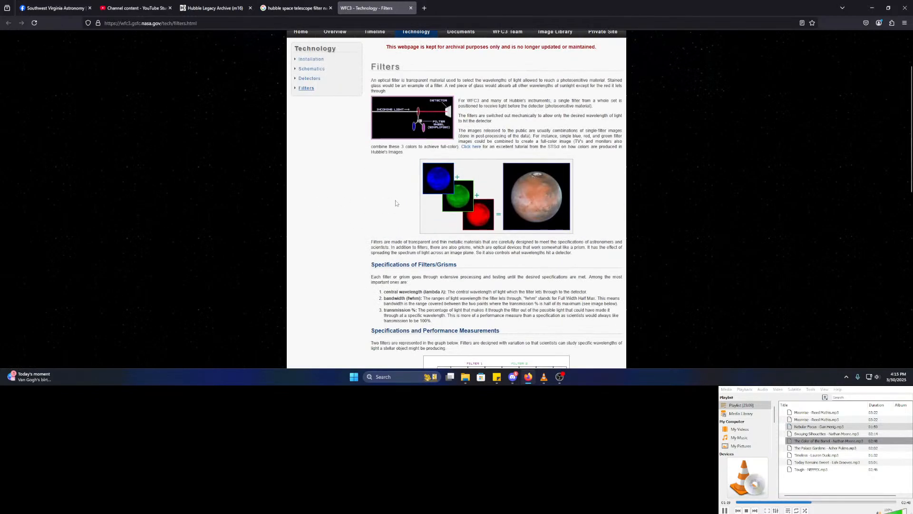
scroll(361, 209, up, 2)
- Close the WFC3 filters page and open the STScI Filters result in its own tab
click(301, 5)
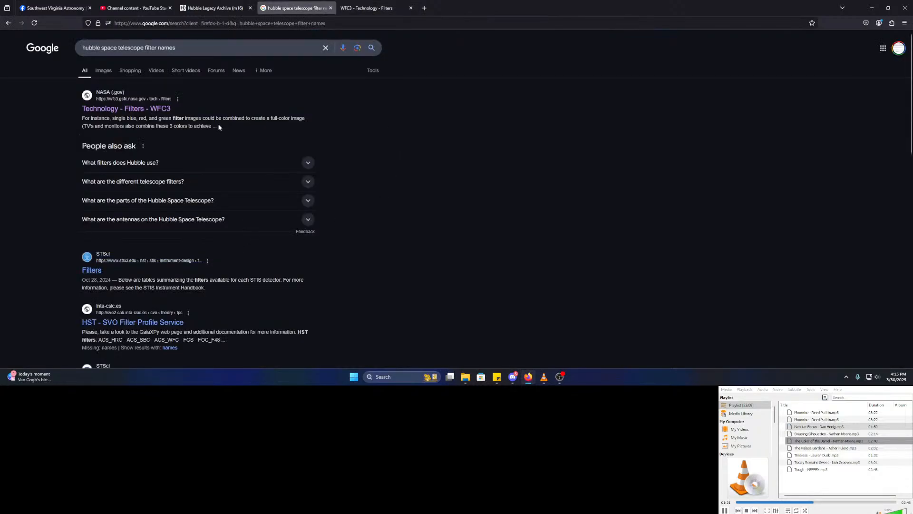
click(411, 7)
scroll(420, 231, down, 2)
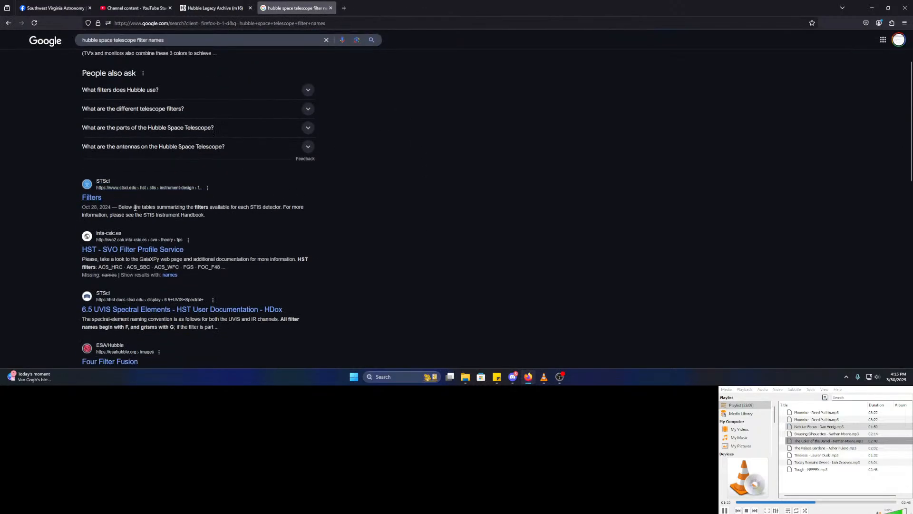
scroll(54, 214, down, 1)
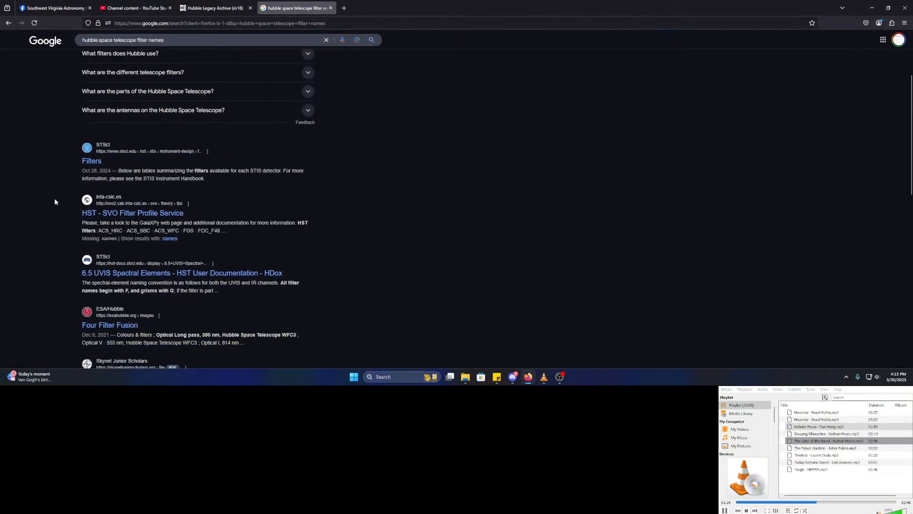
middle_click(91, 161)
click(361, 4)
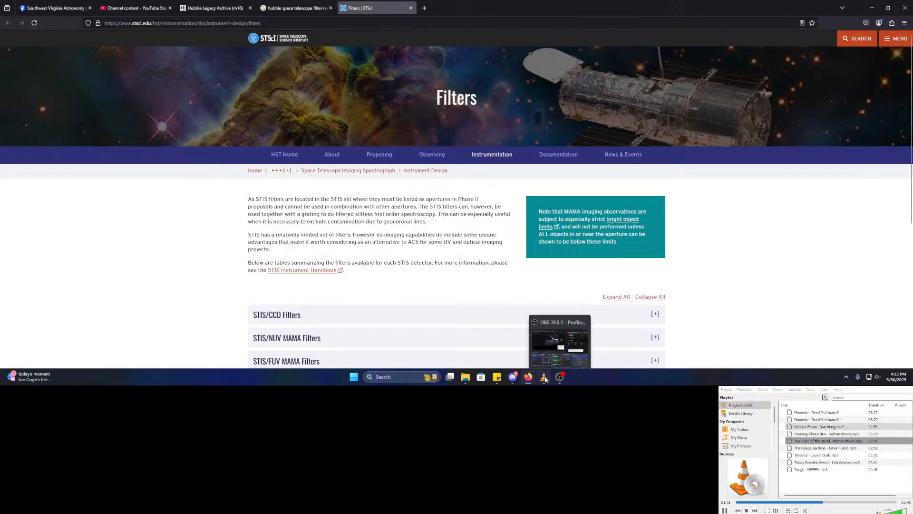
- Return to the STScI STIS Filters page and scroll through its CCD, NUV MAMA and FUV MAMA sections
click(562, 378)
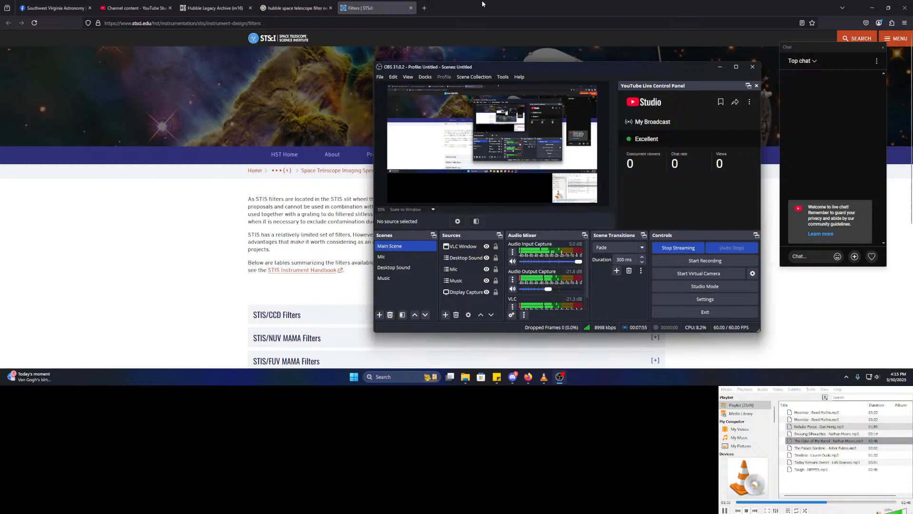
click(295, 8)
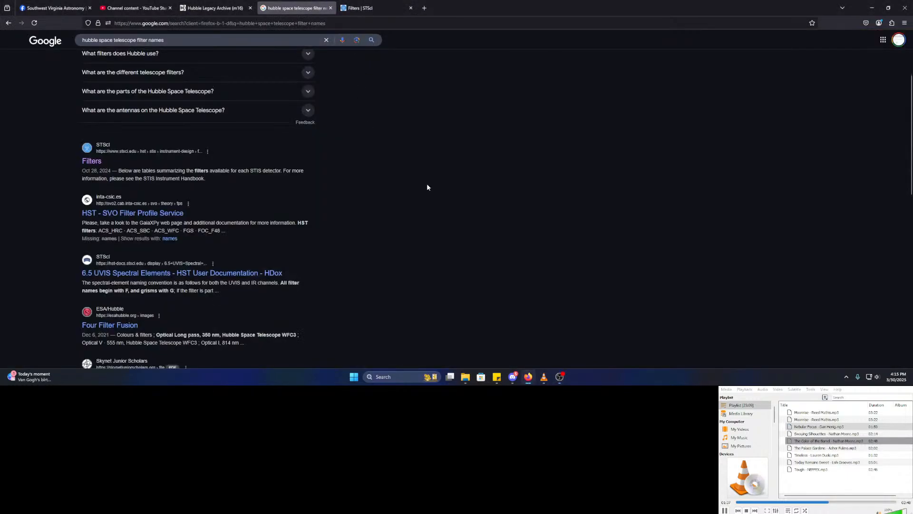
scroll(426, 187, down, 2)
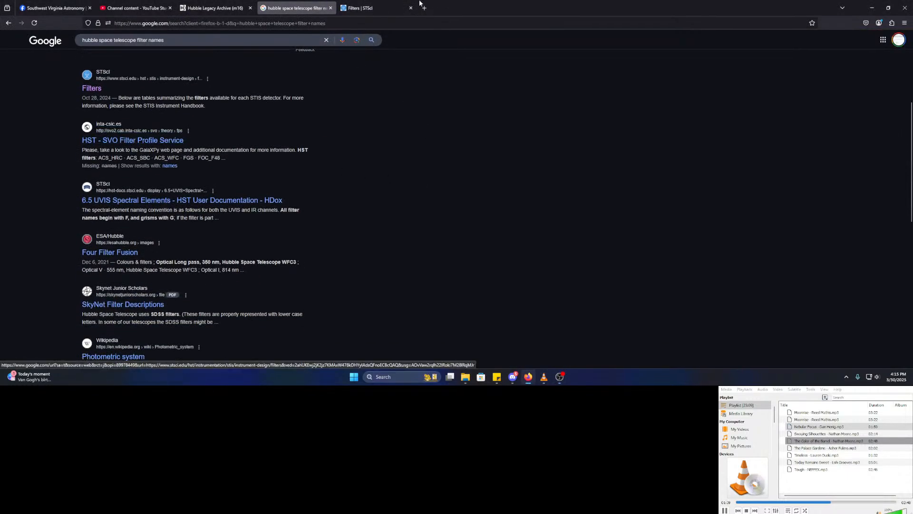
click(371, 8)
scroll(588, 147, down, 5)
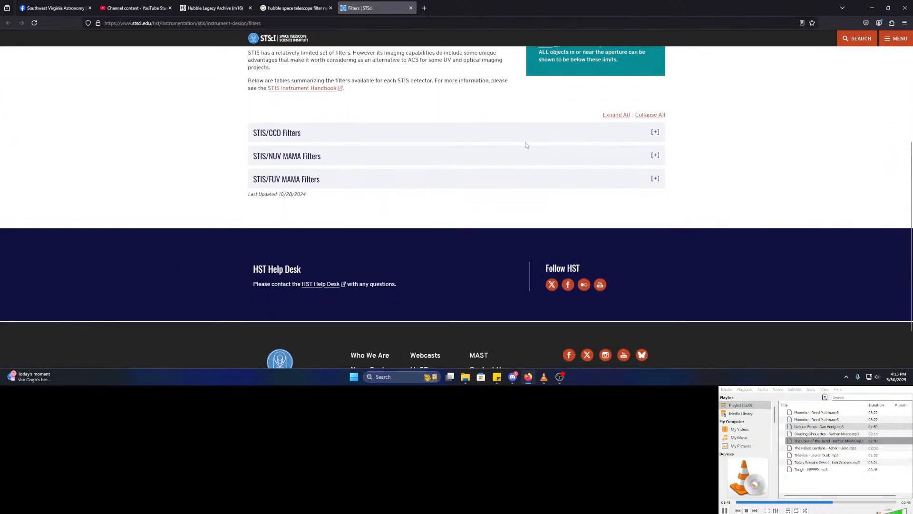
scroll(229, 161, up, 4)
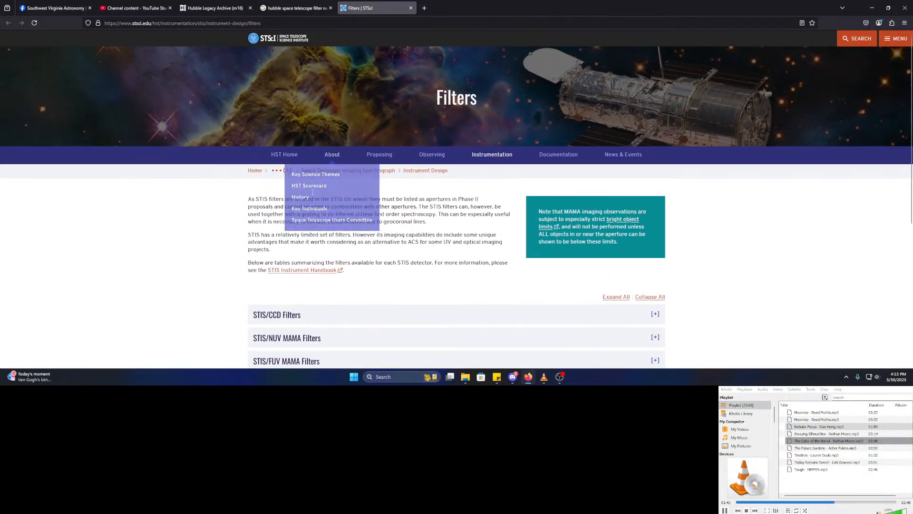
scroll(195, 225, down, 2)
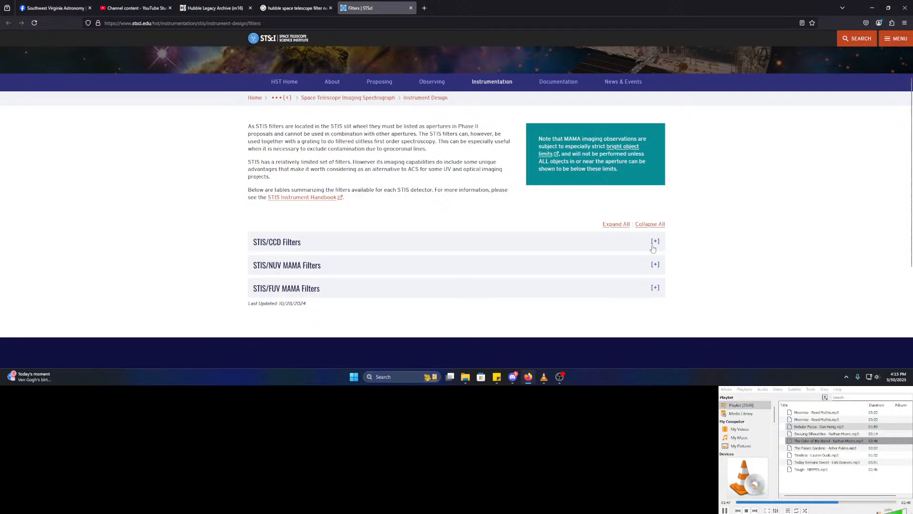
- Select the first m16 archive result, the WFC3/IR F110W image, then go back to the STScI filters page
click(207, 4)
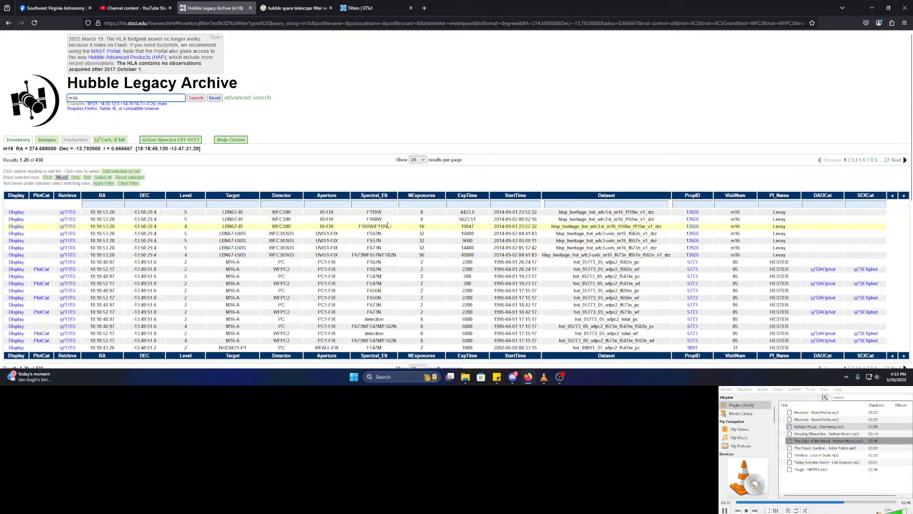
drag(271, 215, 296, 234)
click(294, 214)
click(301, 234)
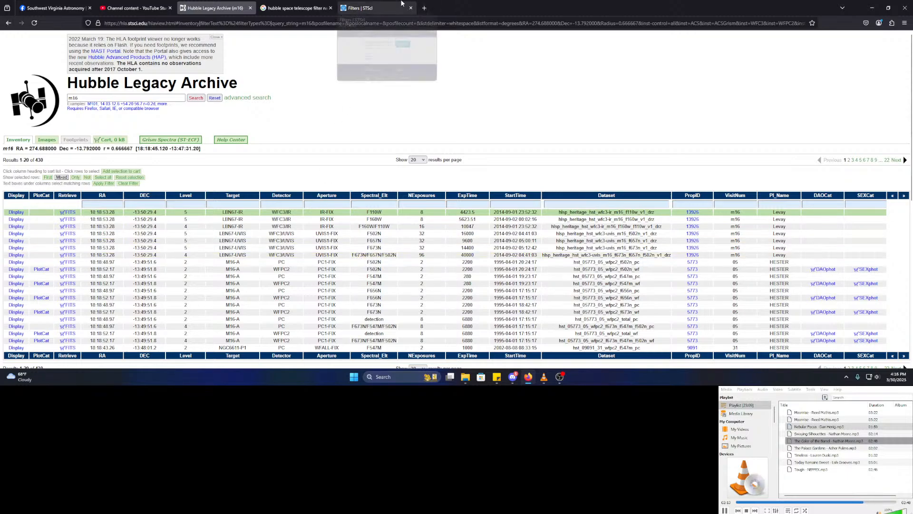
click(362, 8)
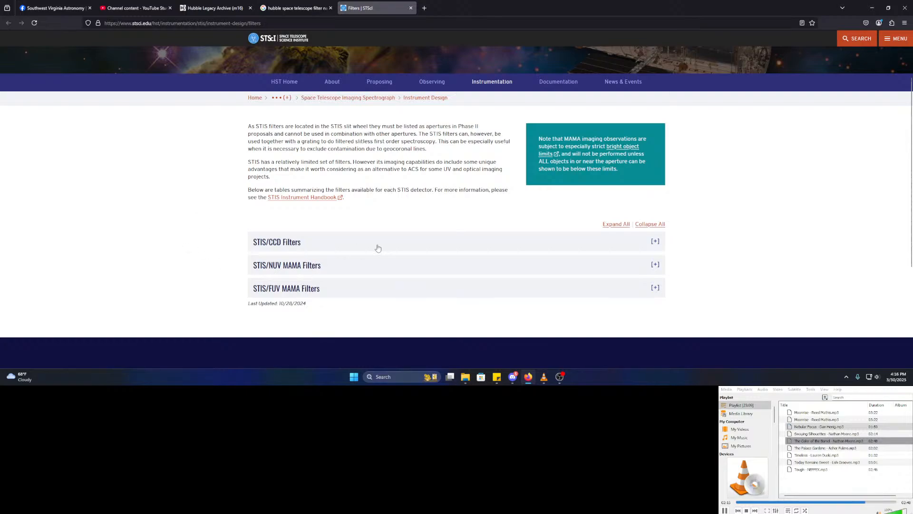
- Expand the STIS/CCD and STIS/NUV MAMA filter tables and scroll through them
click(434, 240)
scroll(210, 262, down, 2)
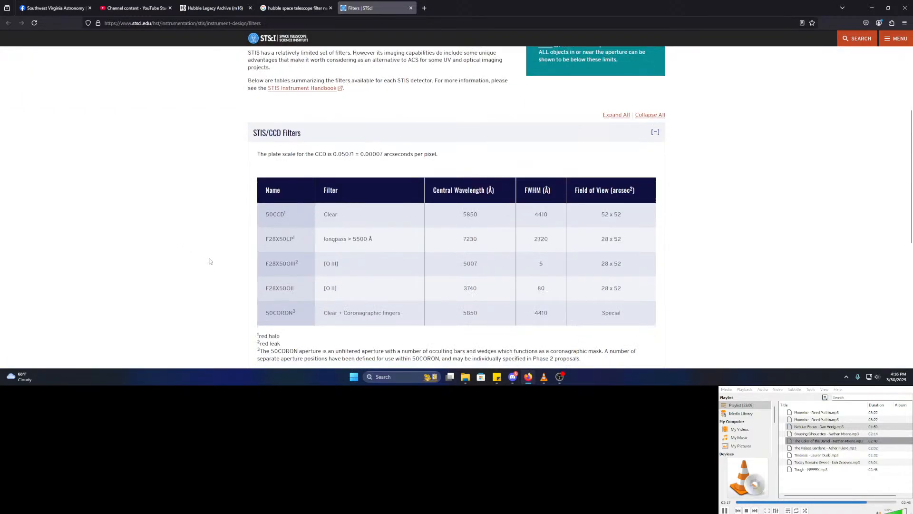
scroll(451, 233, down, 1)
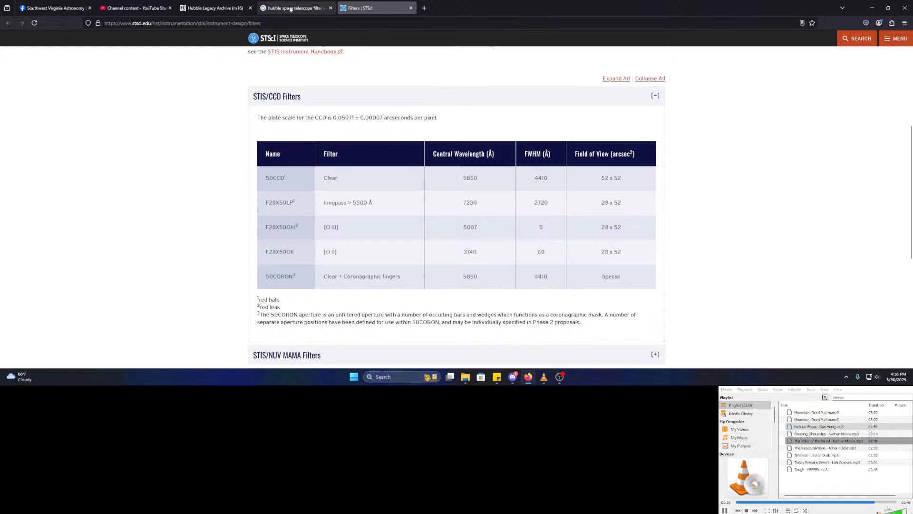
scroll(210, 241, down, 2)
click(317, 281)
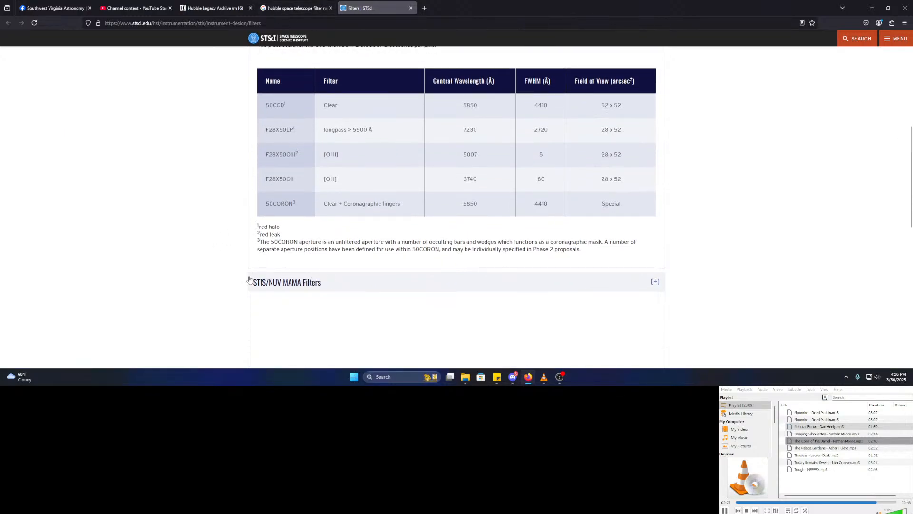
scroll(224, 260, down, 4)
scroll(225, 260, down, 2)
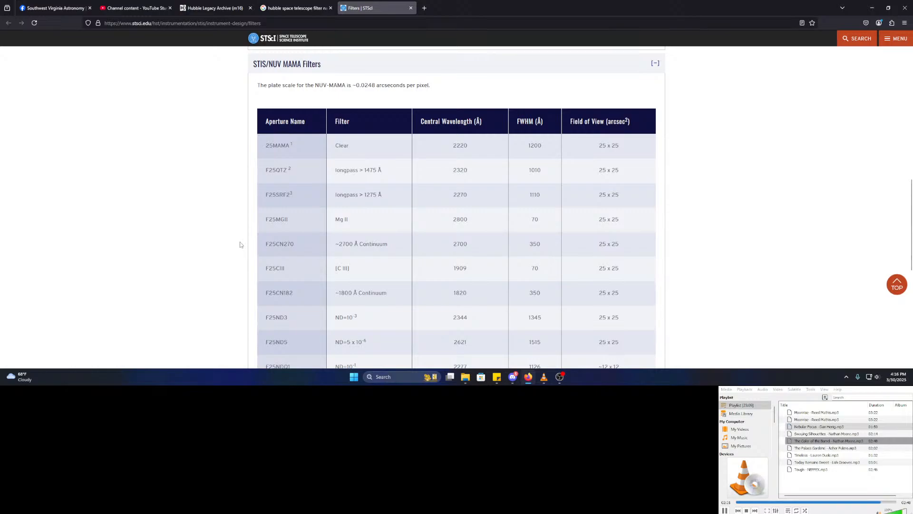
- Expand the STIS/FUV MAMA filter table, review it, then close the STScI filters tab
click(233, 4)
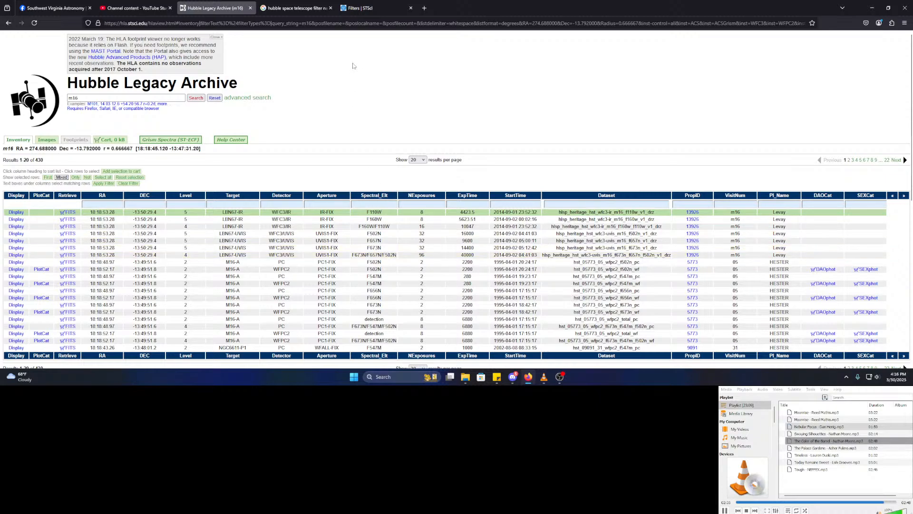
mouse_move(351, 2)
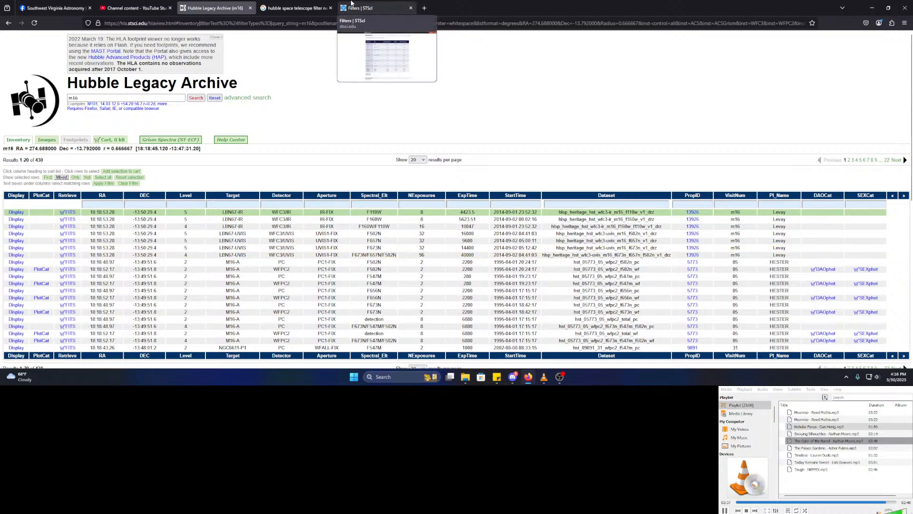
click(351, 3)
scroll(155, 313, down, 5)
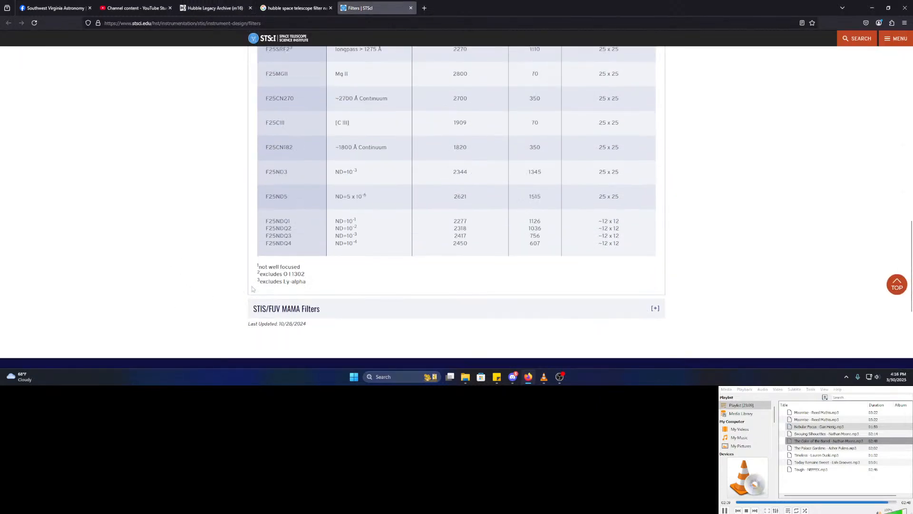
click(260, 310)
scroll(213, 293, down, 3)
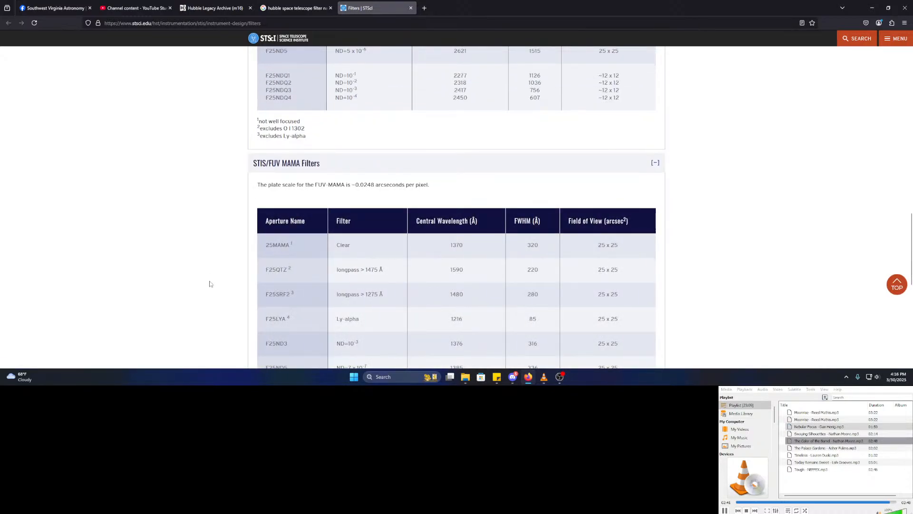
scroll(210, 283, down, 1)
scroll(209, 282, up, 10)
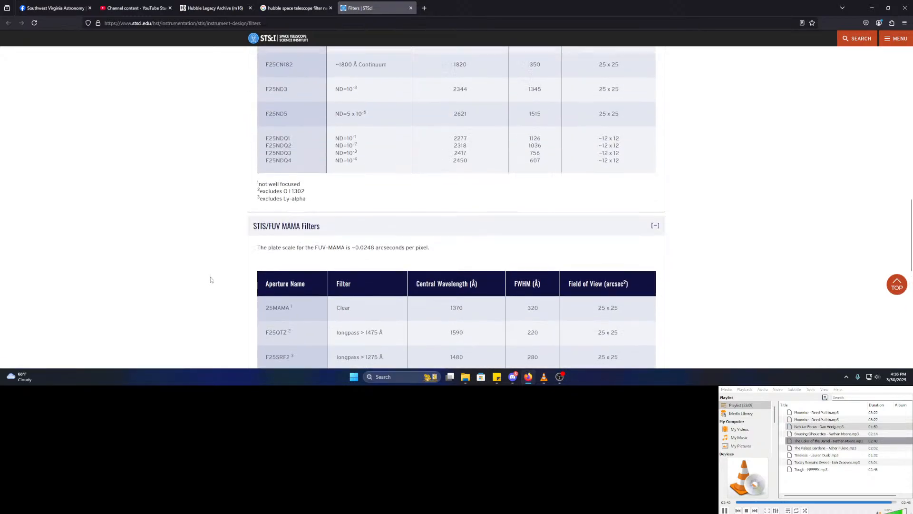
scroll(205, 279, up, 7)
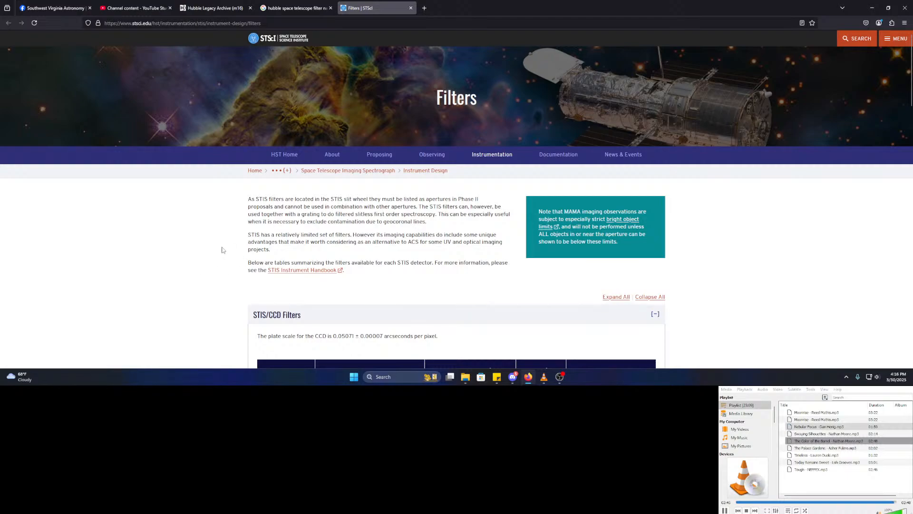
middle_click(395, 3)
- Select the LBN67-UVIS F673N/F657N/F502N m16 colour result and display it in the viewer
scroll(422, 227, down, 2)
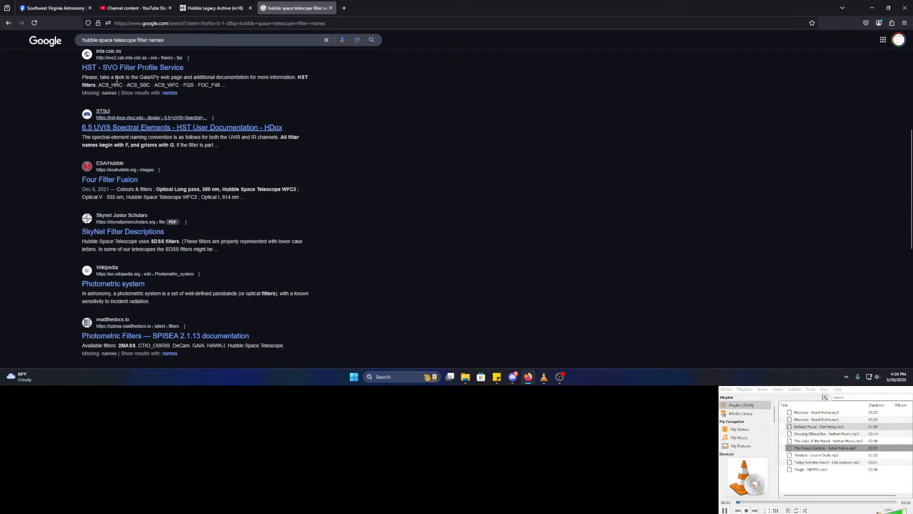
click(222, 4)
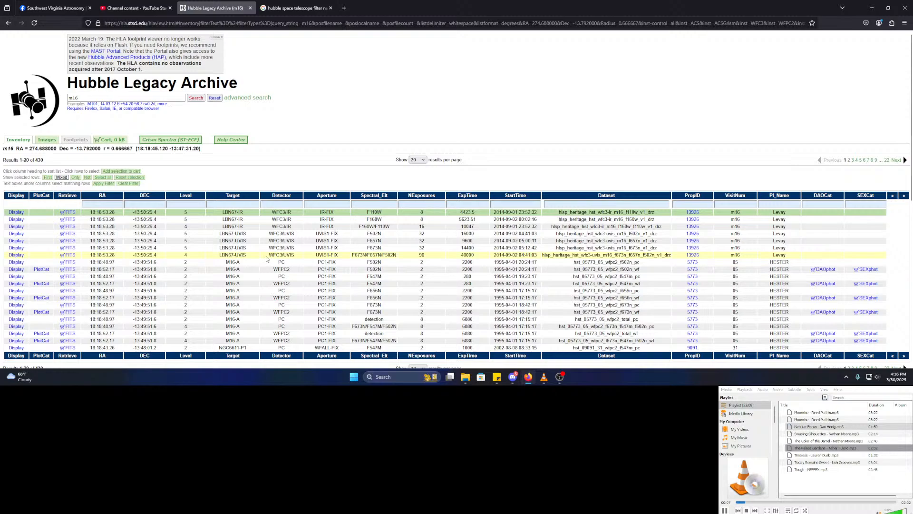
drag(265, 257, 301, 257)
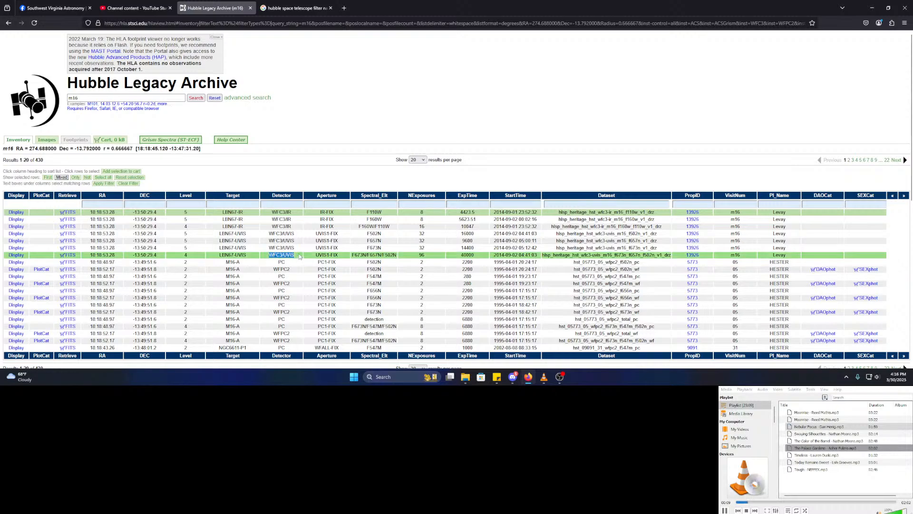
click(19, 254)
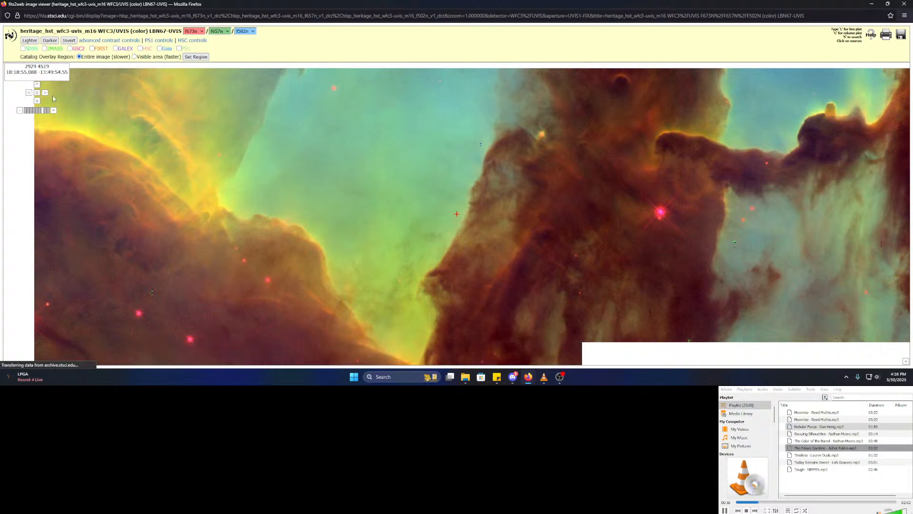
- Zoom out to the full m16 colour composite, enlarge it two steps, and pan to frame the pillars
click(20, 111)
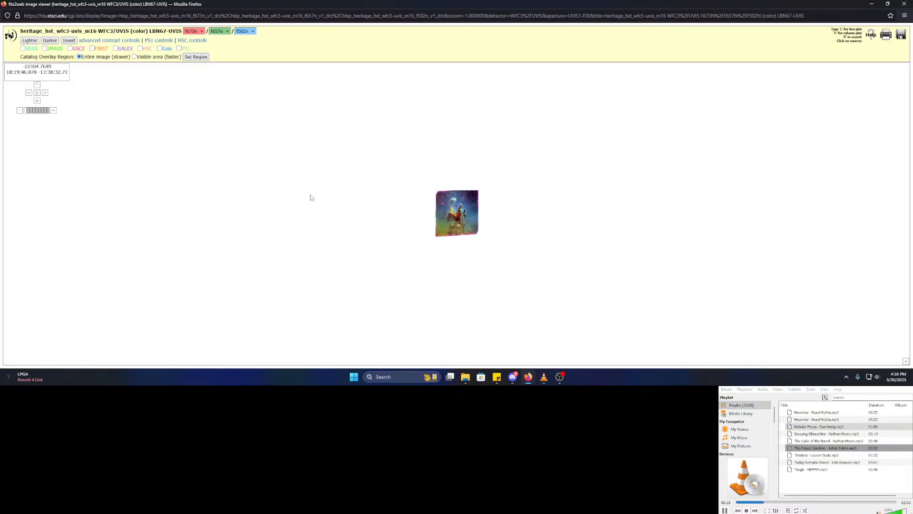
click(55, 110)
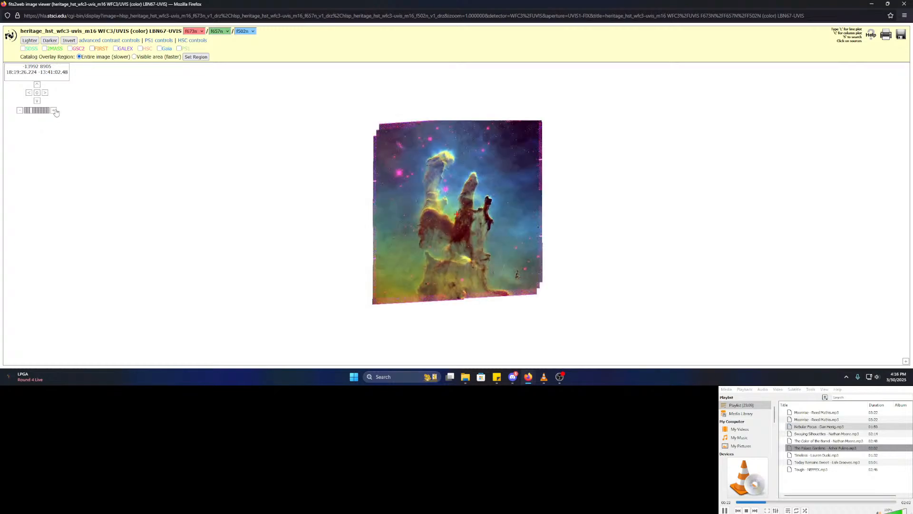
click(50, 113)
mouse_move(547, 272)
mouse_down()
mouse_move(543, 234)
mouse_move(534, 262)
mouse_up()
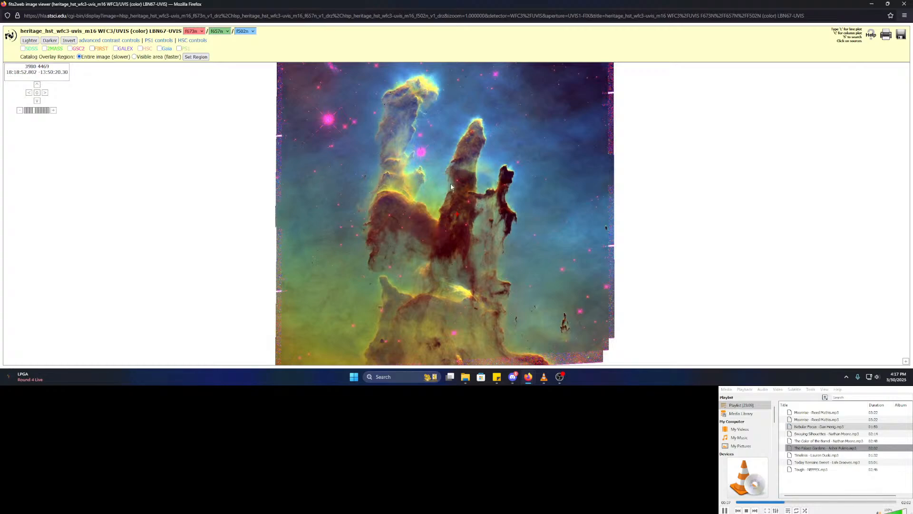
click(910, 3)
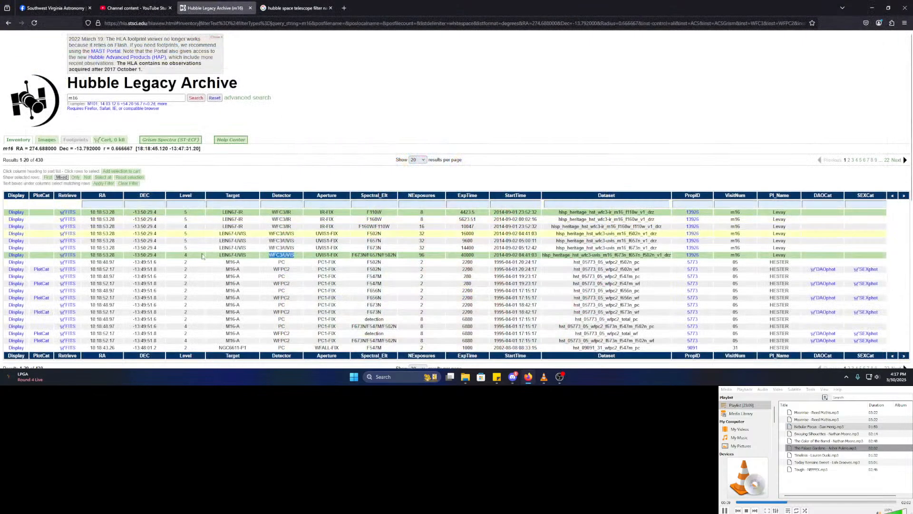
click(47, 139)
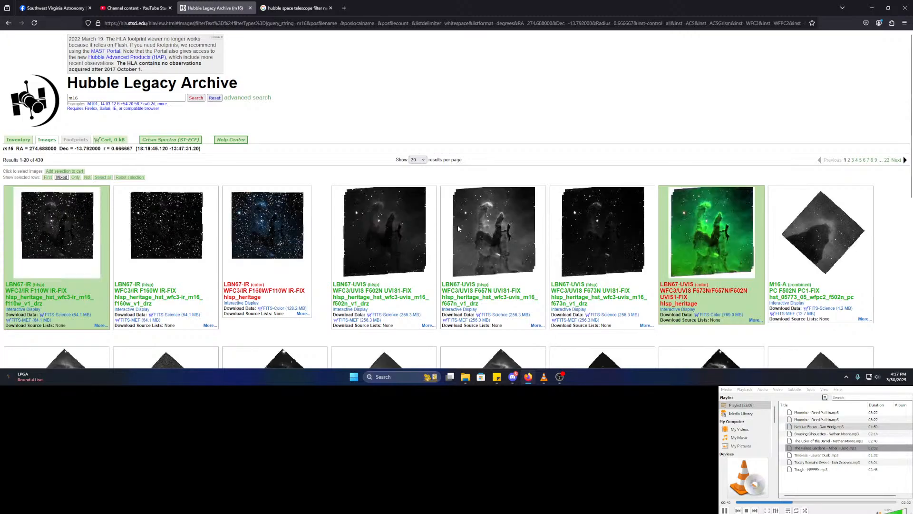
scroll(811, 247, down, 7)
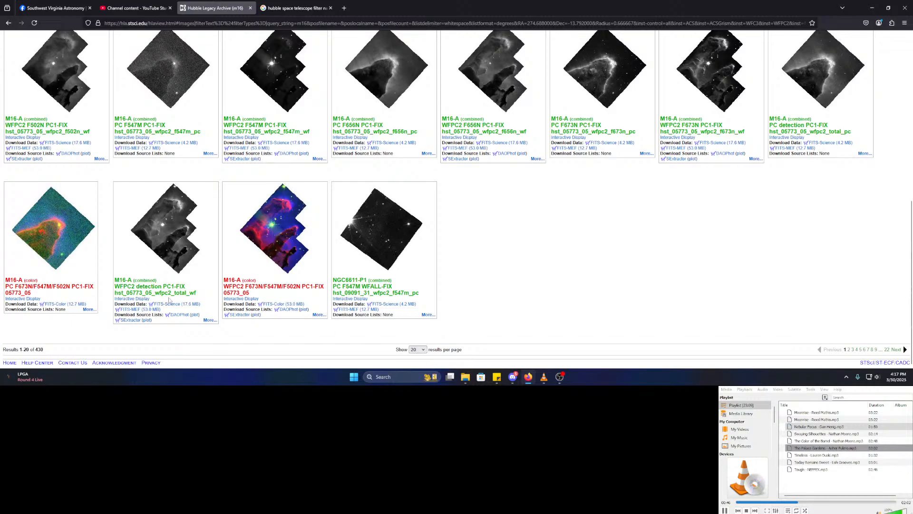
scroll(168, 301, up, 7)
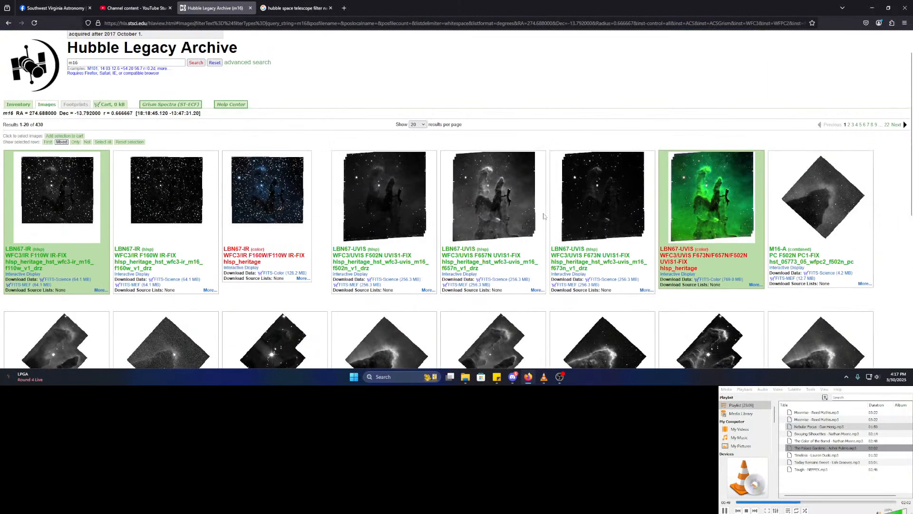
scroll(804, 218, down, 3)
scroll(804, 218, up, 3)
- Search Google for 'pillars of creation' and open NASA's main pillars photo in the preview
click(344, 8)
text(pillars of creation)
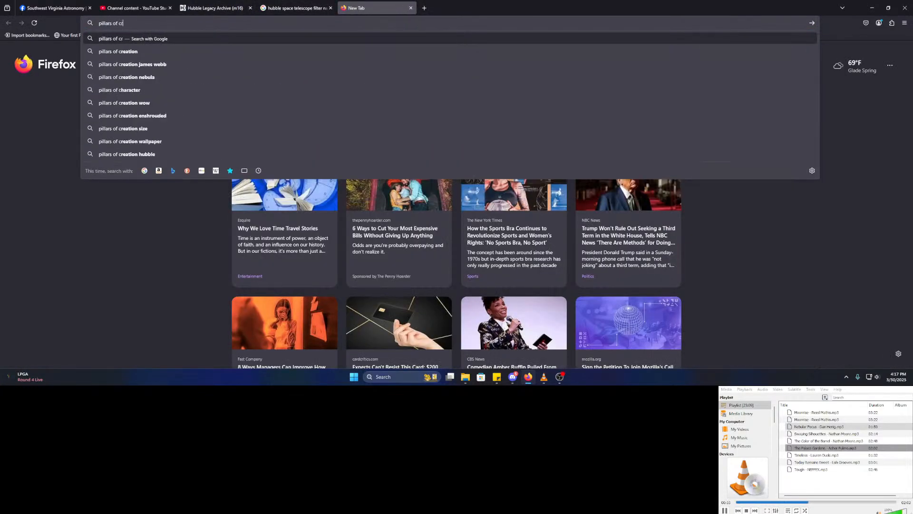
key(Return)
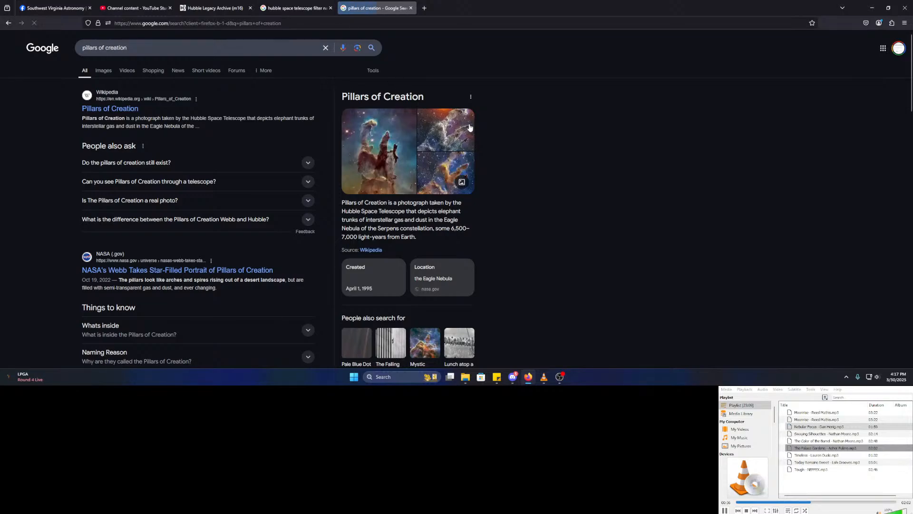
click(350, 154)
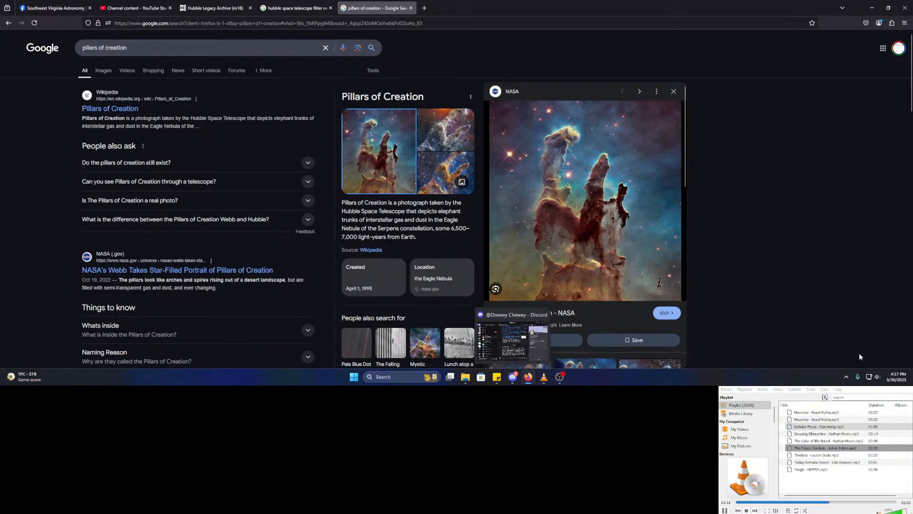
- Exit a background app from the system tray's hidden icons
click(847, 378)
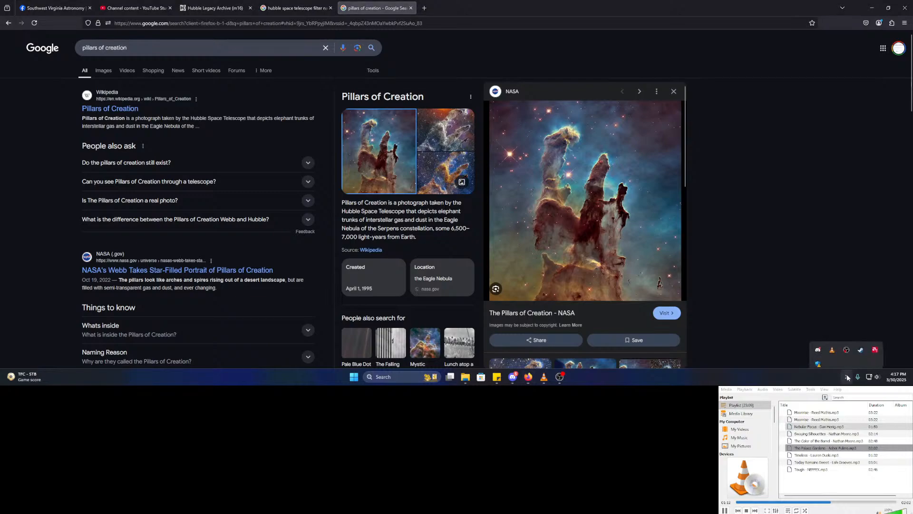
right_click(863, 346)
click(851, 336)
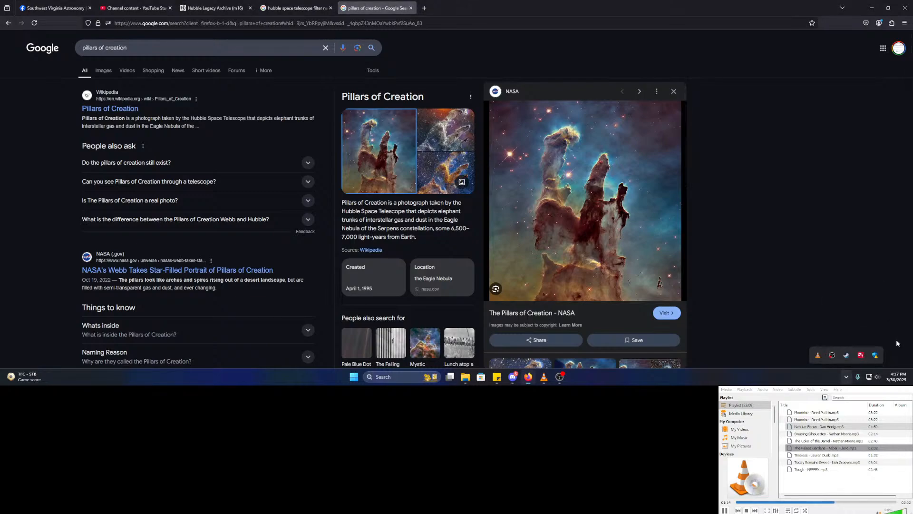
- Glance at the OBS live stream, then show the Hubble Legacy Archive m16 results as an inventory table
click(556, 378)
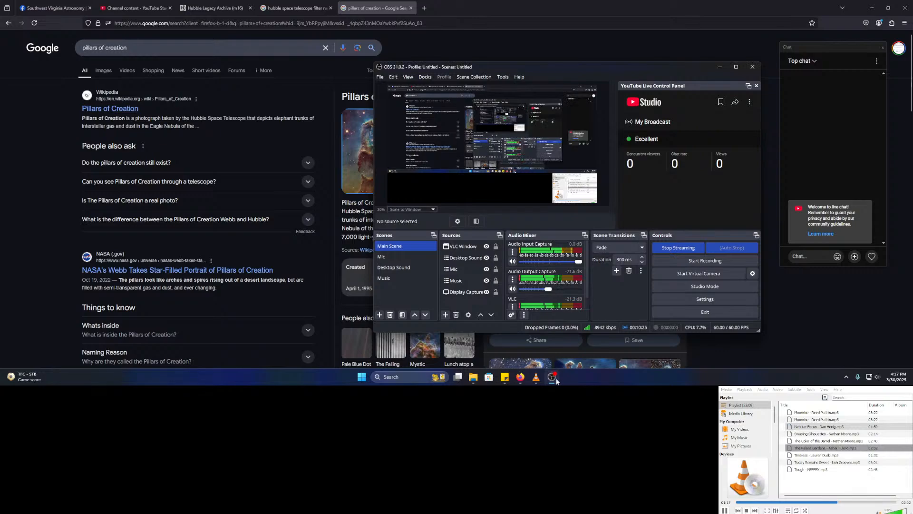
click(556, 377)
click(286, 6)
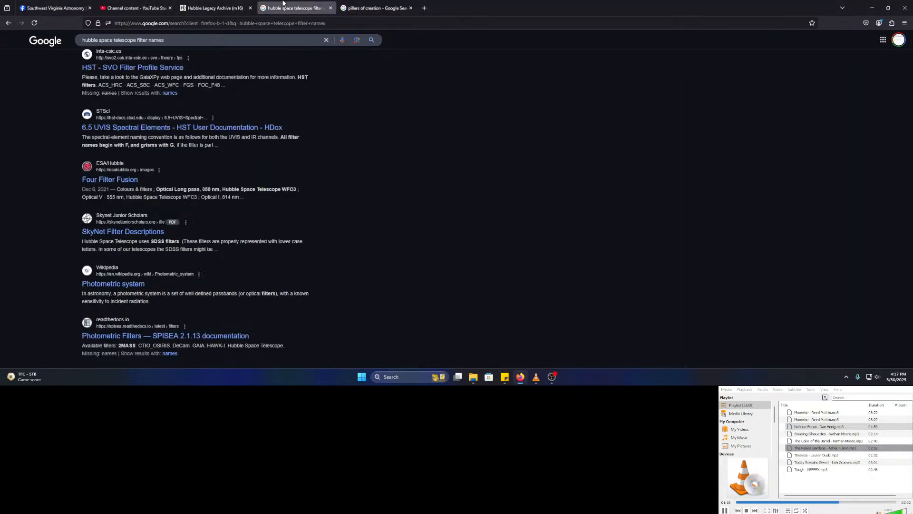
click(219, 6)
click(153, 8)
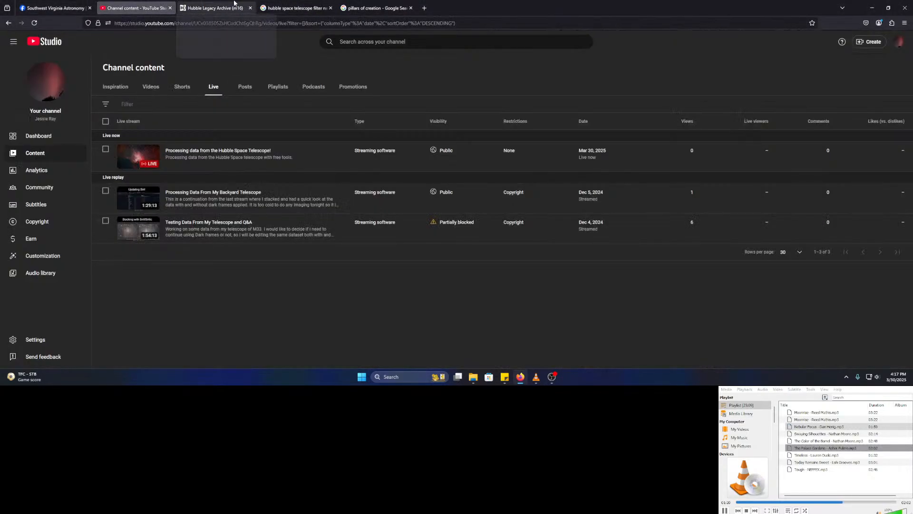
click(214, 8)
click(18, 104)
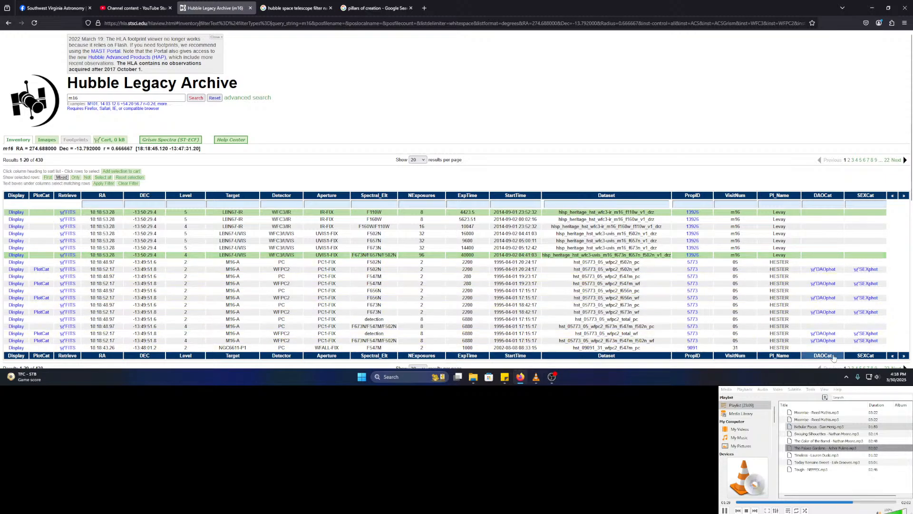
click(879, 377)
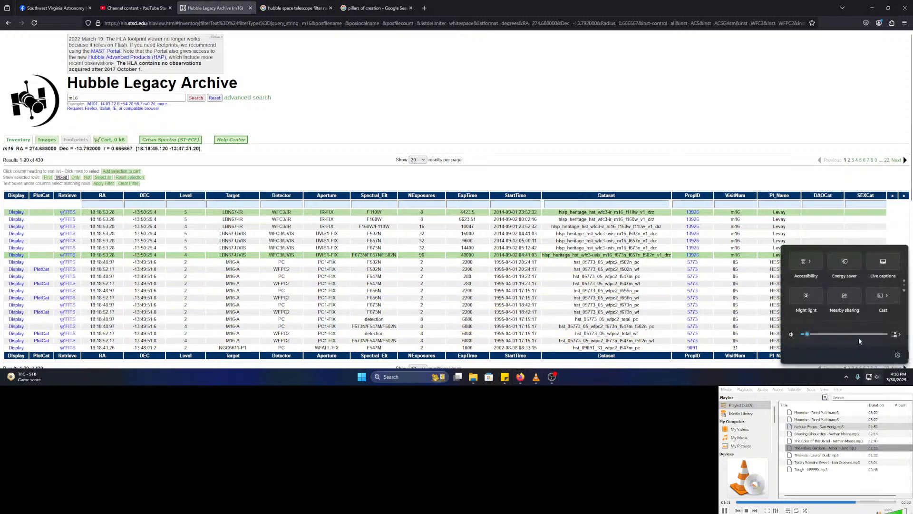
click(796, 380)
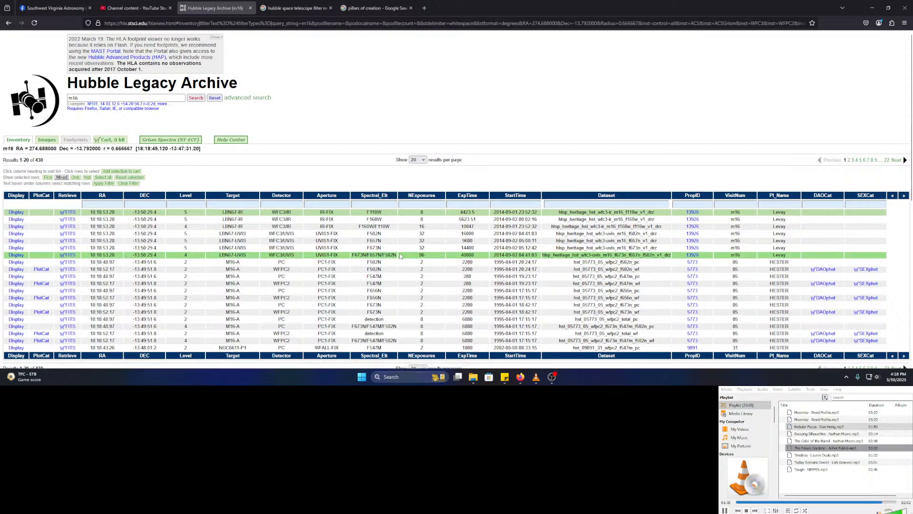
drag(399, 255, 354, 257)
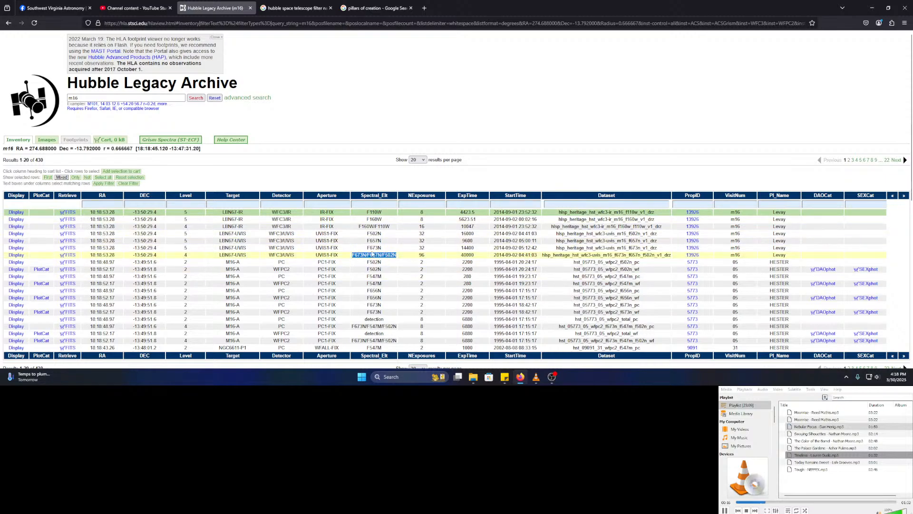
click(14, 259)
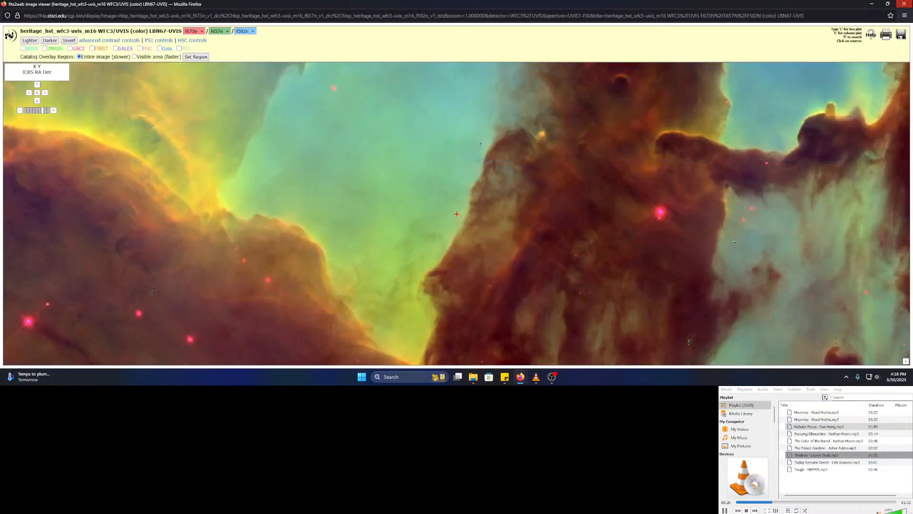
click(906, 4)
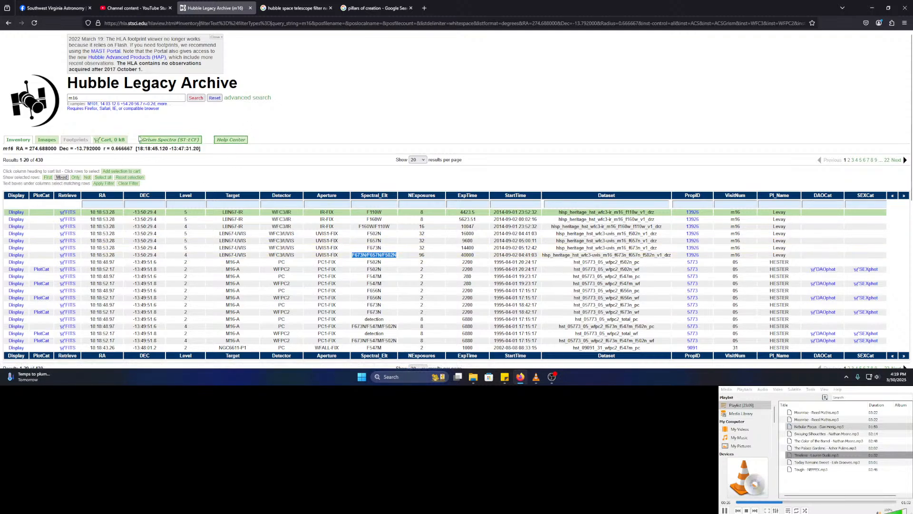
click(109, 139)
- Fetch the cart sequentially with multipart allowed, saving the HLADownloadContents txt list to Downloads
click(18, 139)
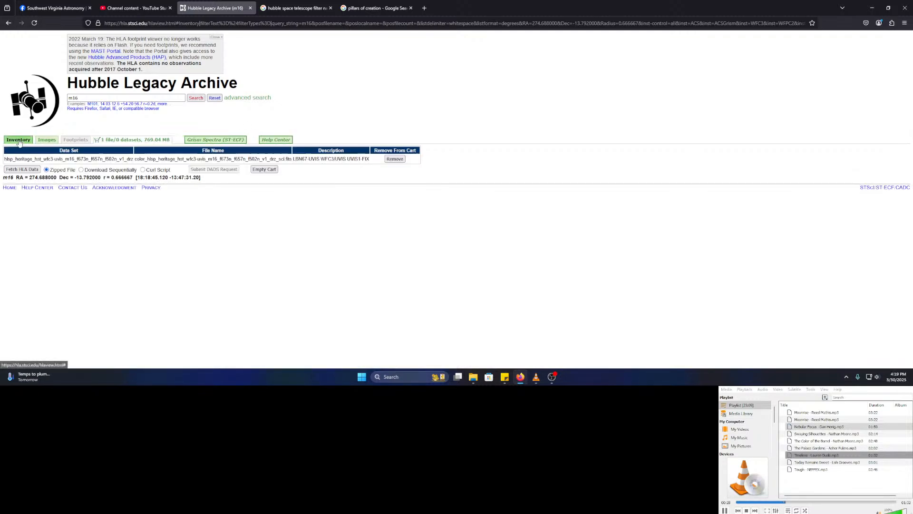
click(151, 139)
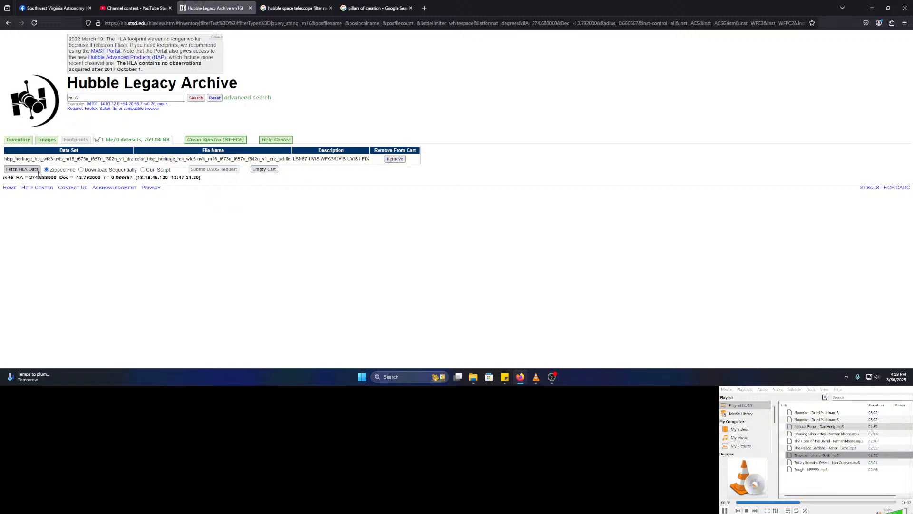
click(81, 171)
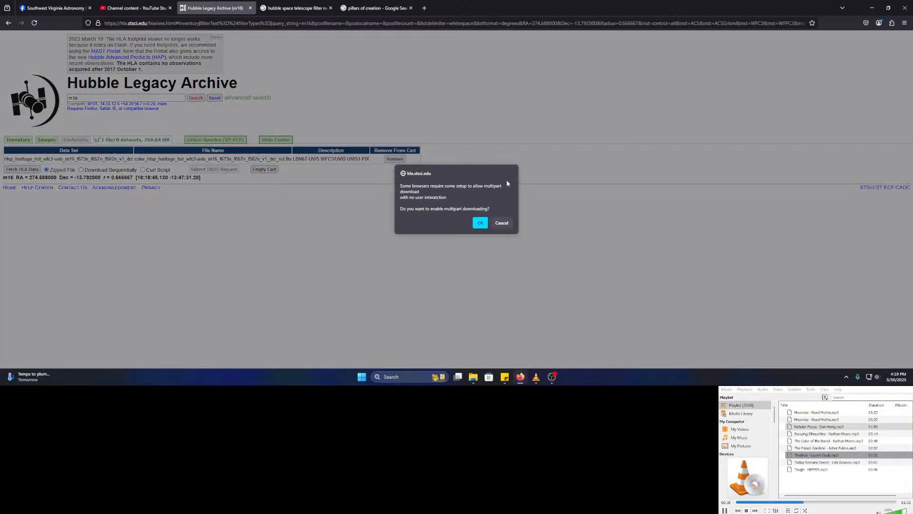
click(480, 222)
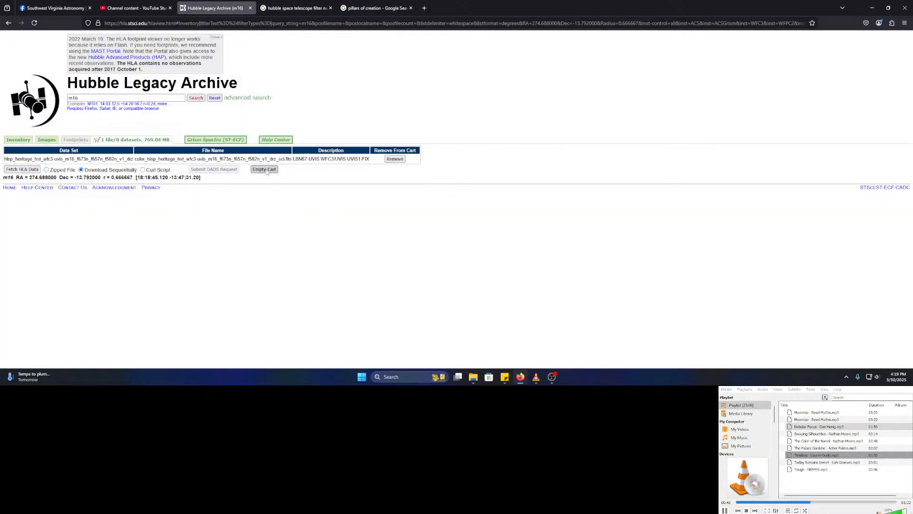
click(22, 170)
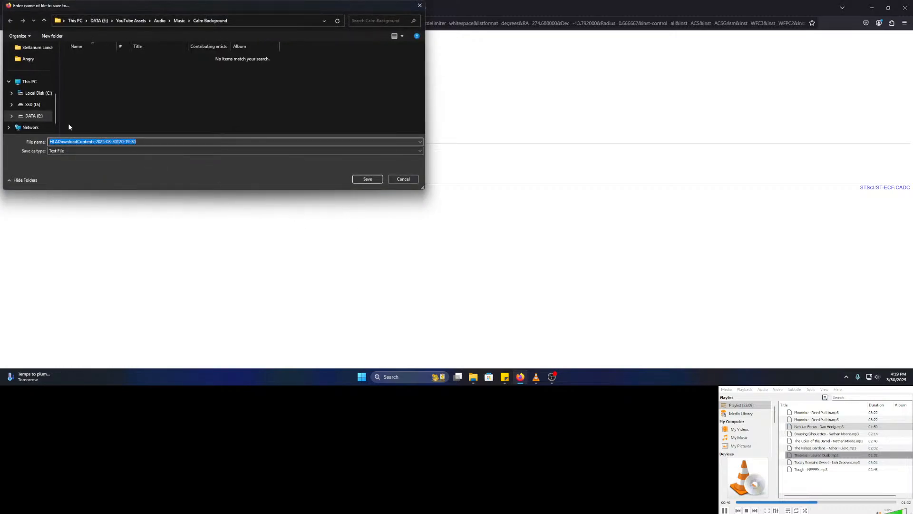
scroll(33, 82, up, 3)
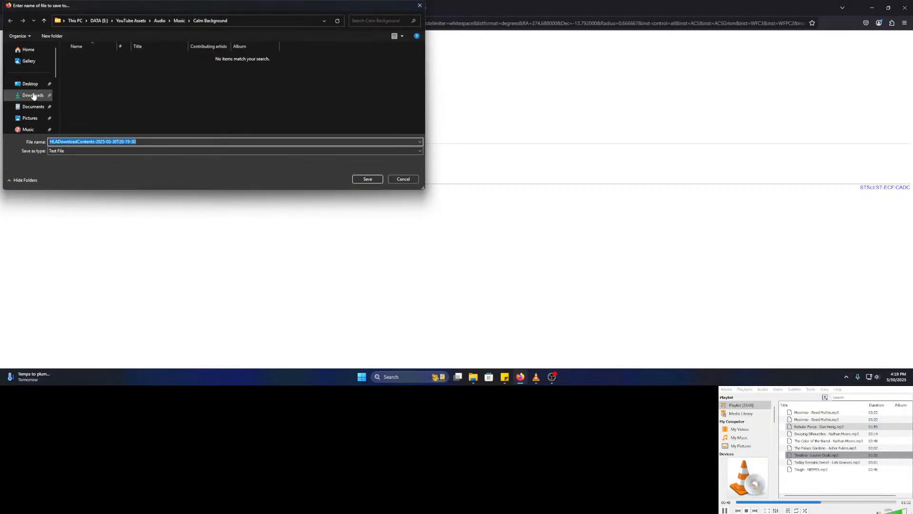
click(32, 95)
click(374, 179)
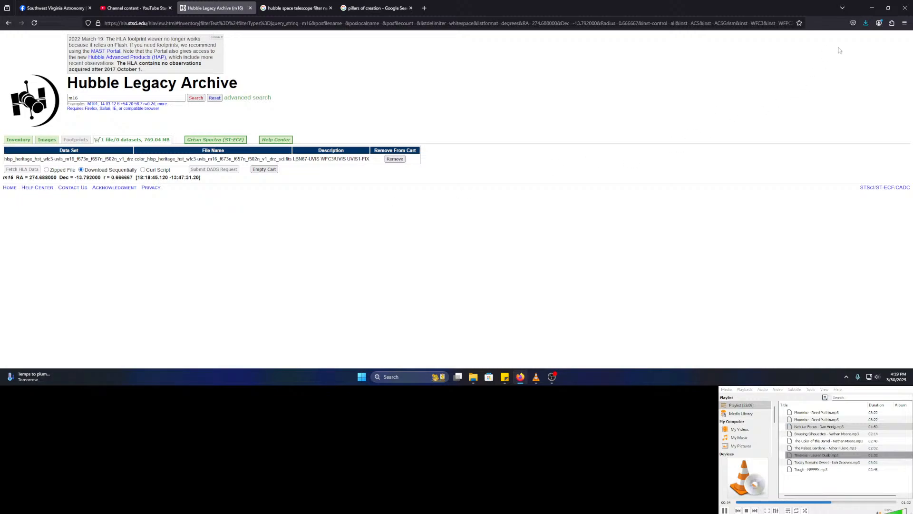
- Check the finished downloads, then switch the cart fetch to Zipped File and fetch again
click(866, 23)
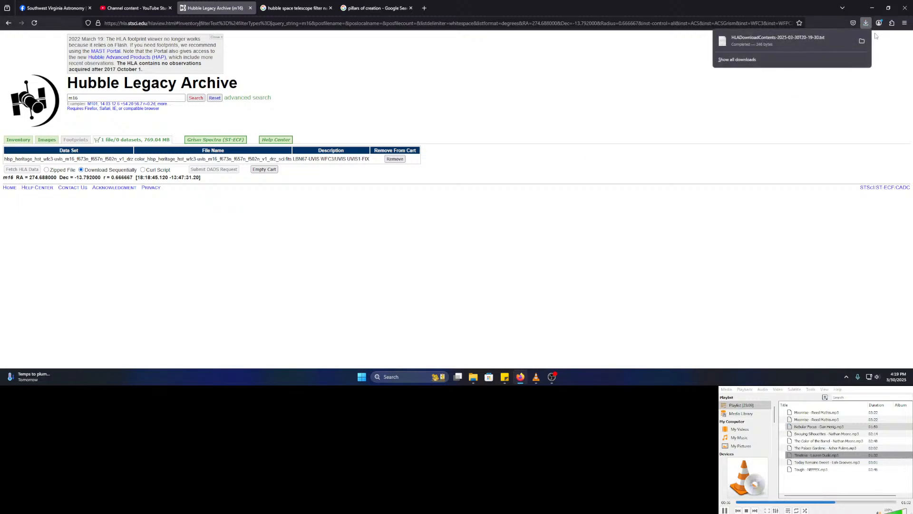
click(46, 170)
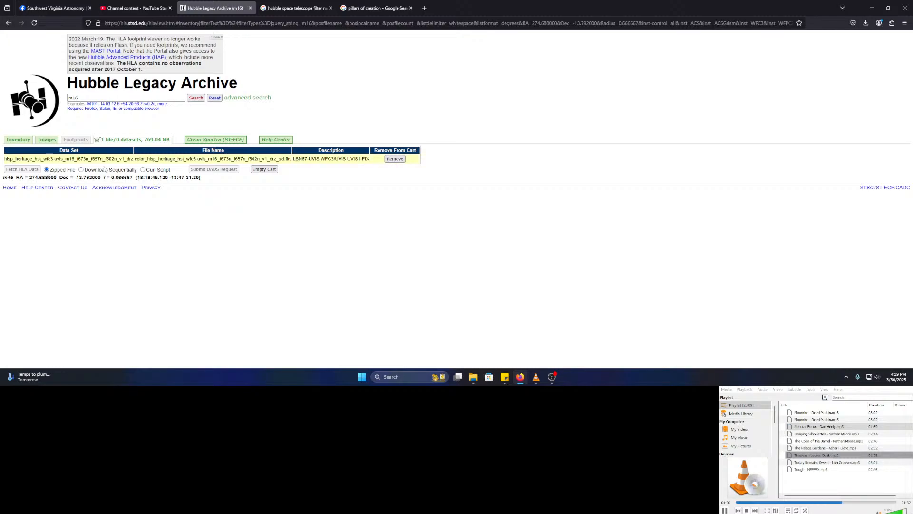
click(34, 23)
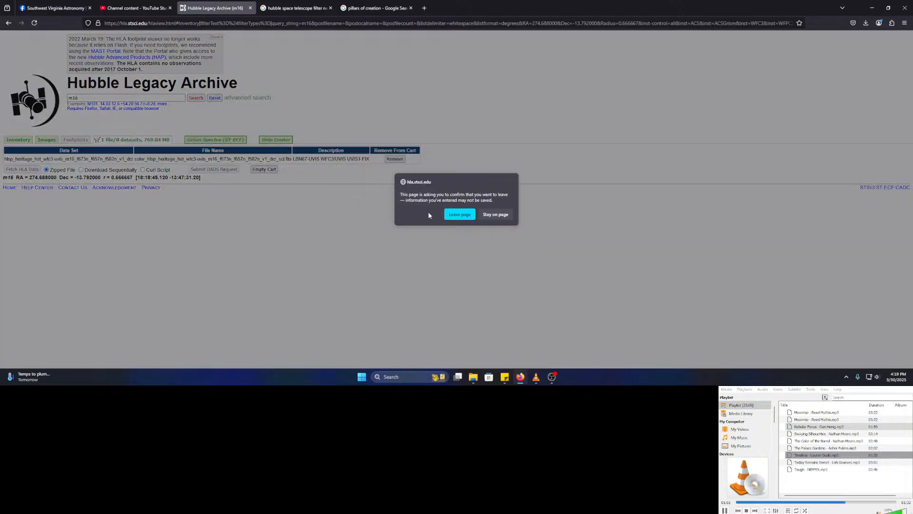
- Save the colour f673n/f657n/f502n Pillars FITS to Downloads with ASIFitsView as its file type
click(459, 214)
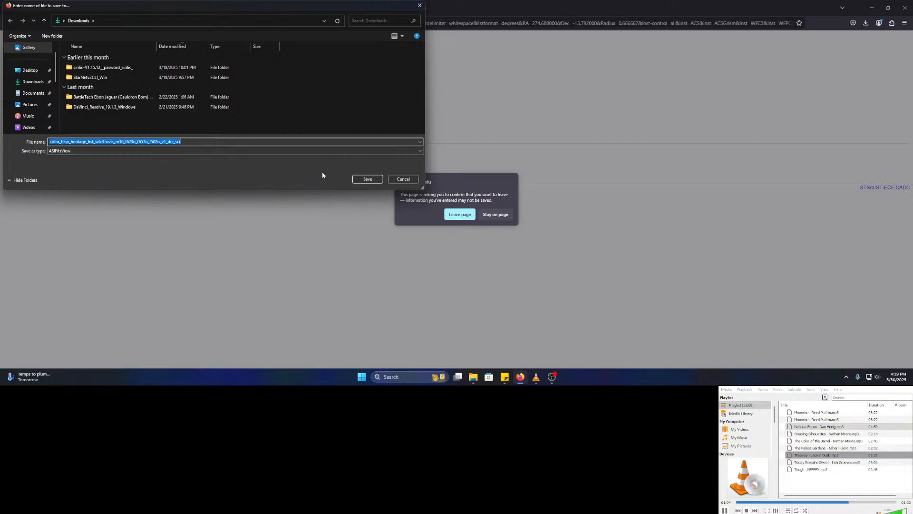
click(412, 152)
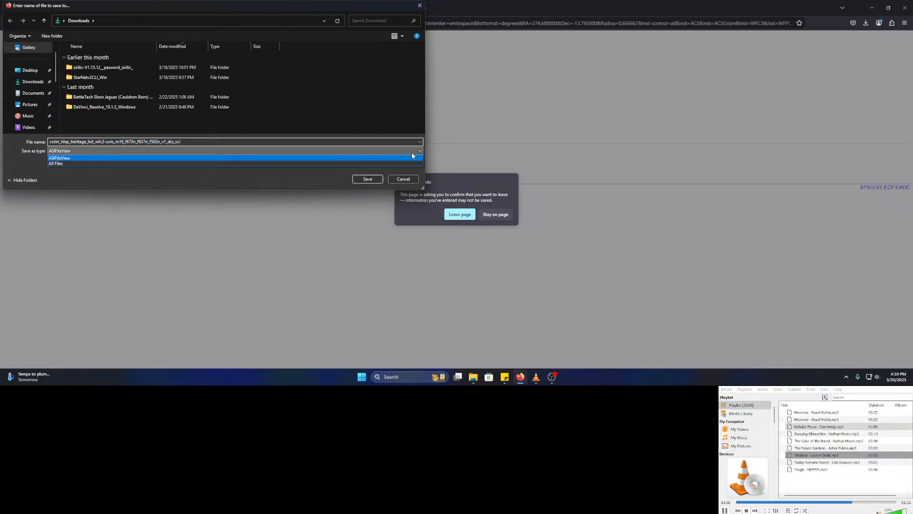
click(412, 153)
click(368, 179)
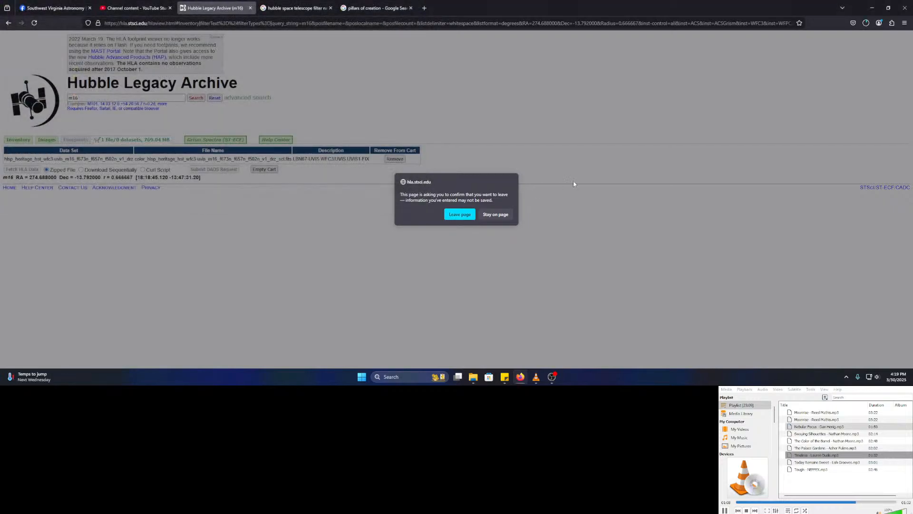
- Stay on the archive page, check the FITS download progress, and bring the VLC window up
click(490, 217)
click(869, 28)
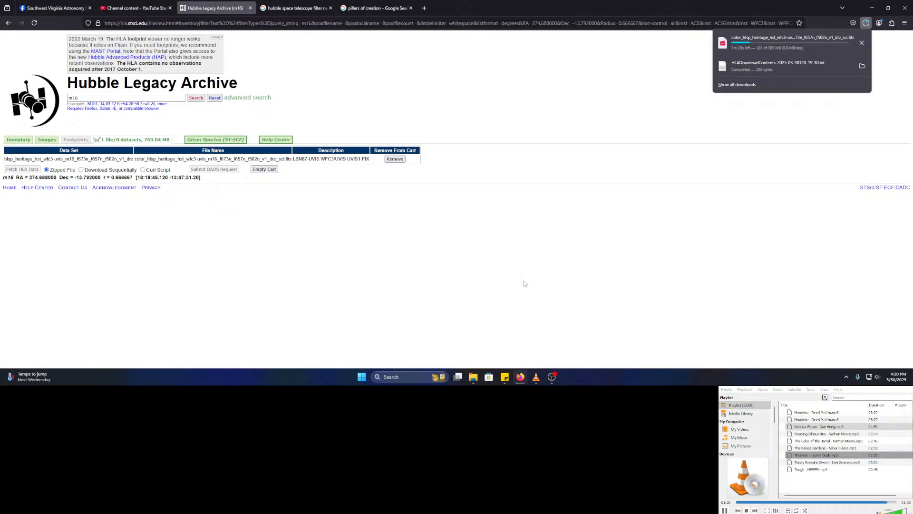
click(536, 377)
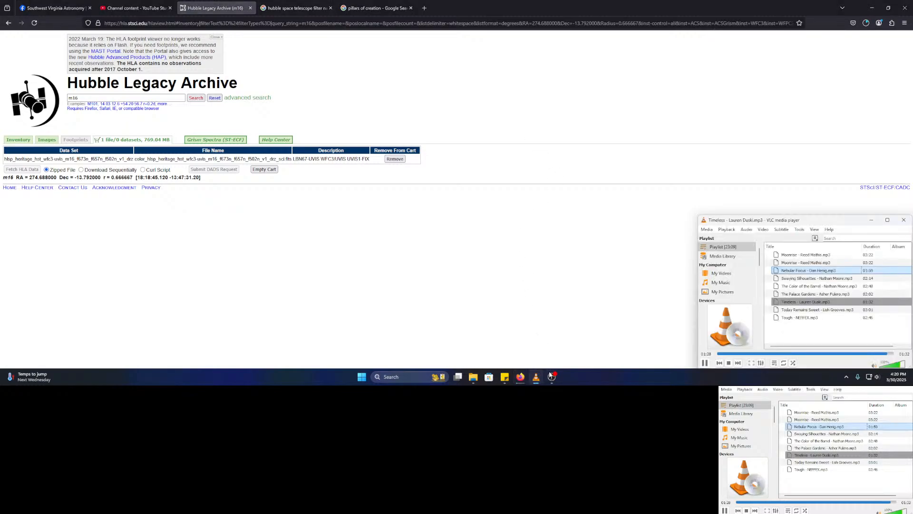
- Check the OBS stream and the FITS download progress, then reshow the m16 Inventory table
click(551, 377)
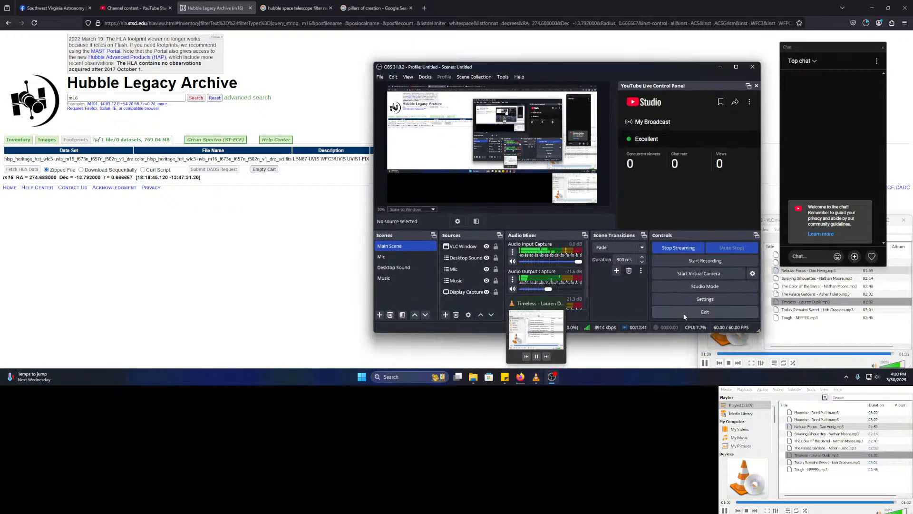
click(520, 377)
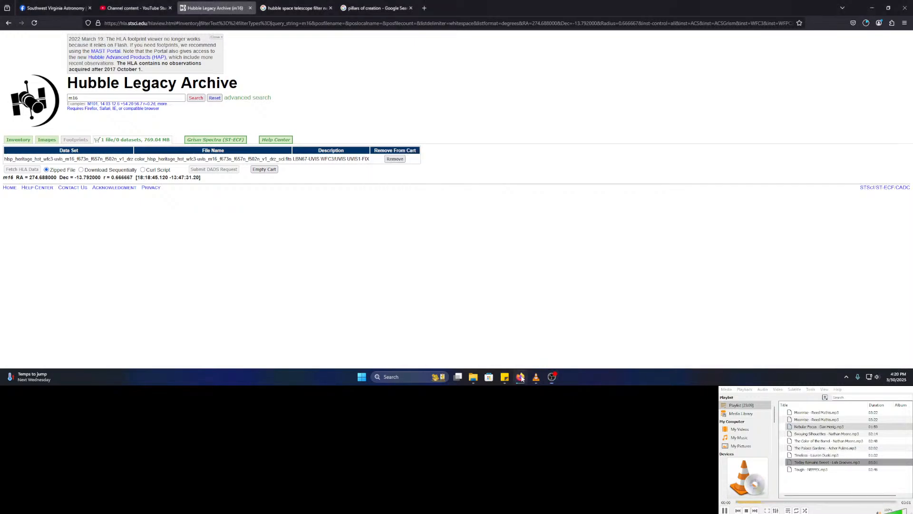
click(868, 24)
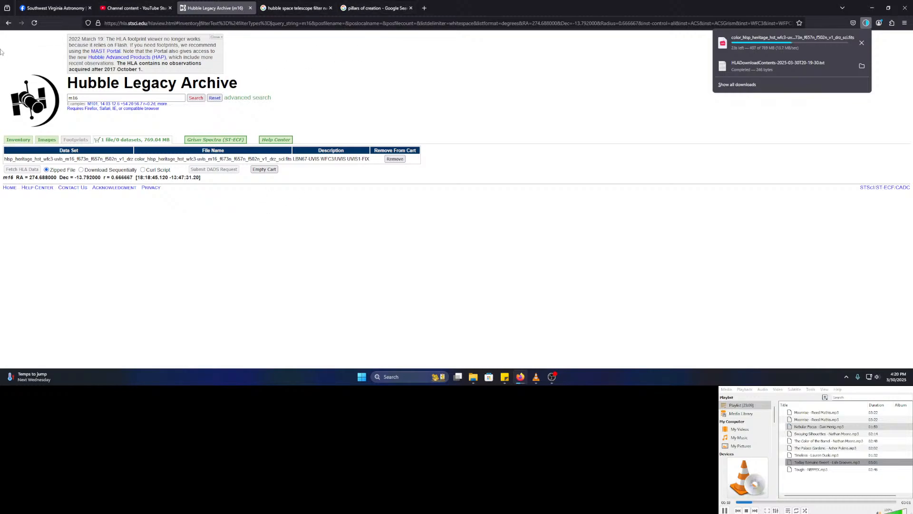
click(19, 139)
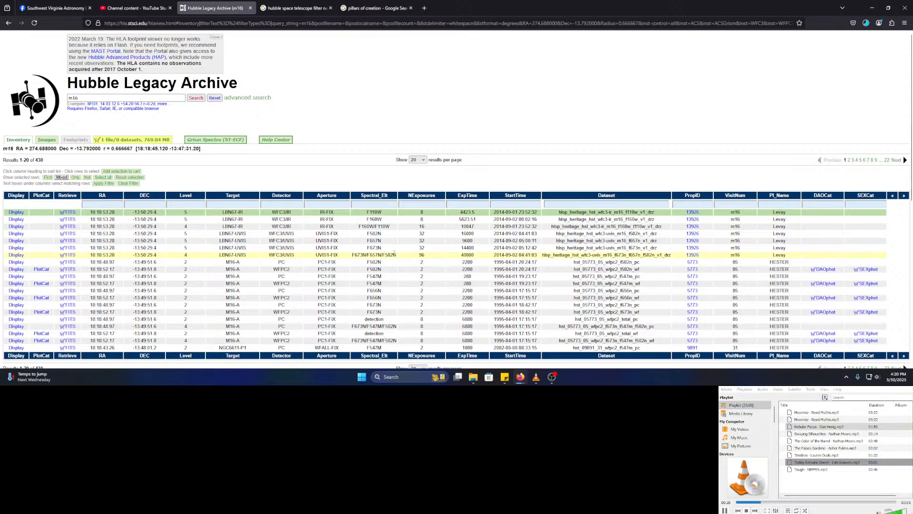
- Select 'F673N' in the colour dataset's Spectral_Elt cell and copy it
drag(385, 255, 398, 255)
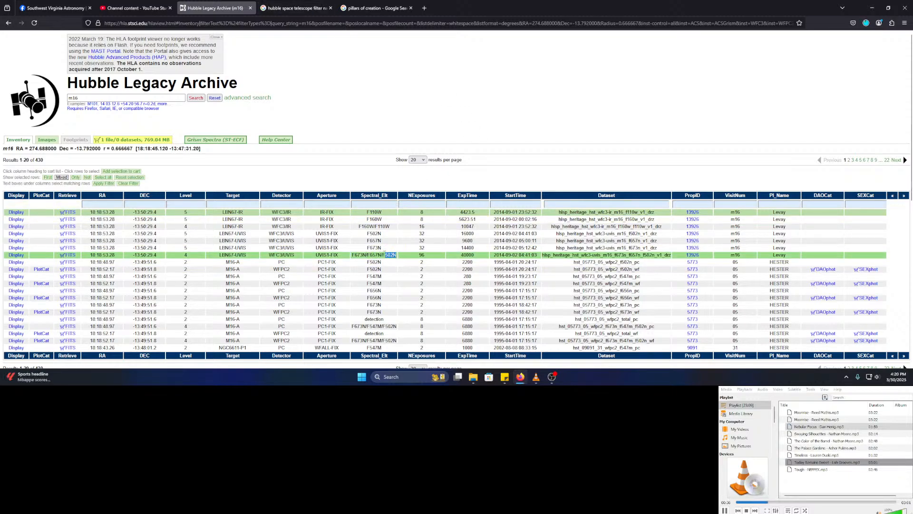
click(396, 255)
drag(394, 255, 371, 255)
click(383, 255)
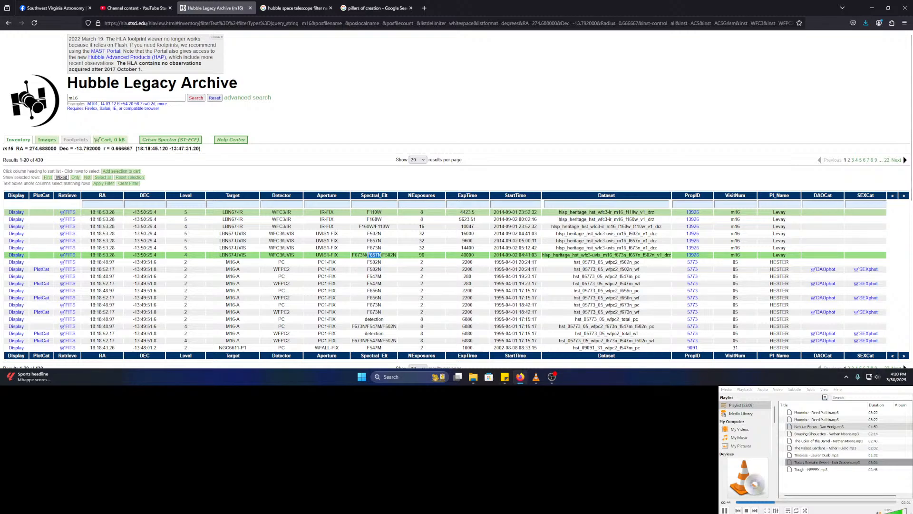
drag(366, 255, 352, 257)
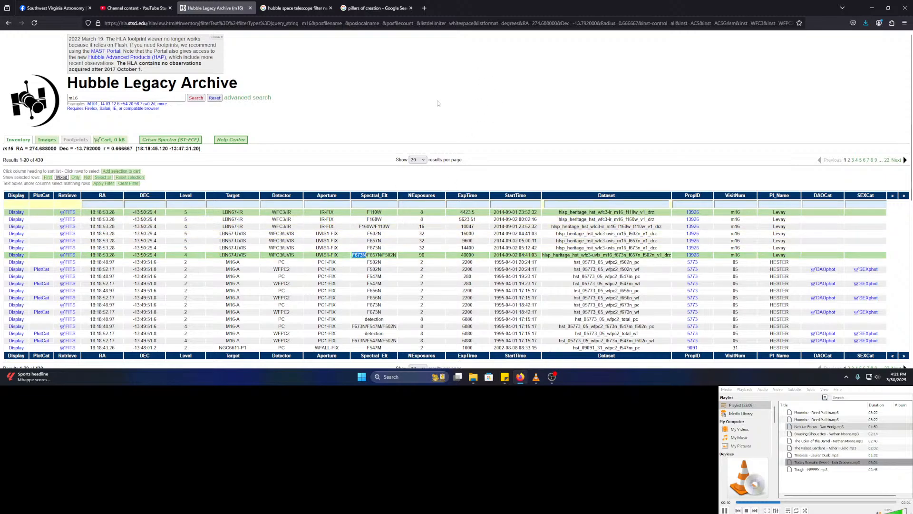
click(352, 257)
drag(359, 255, 365, 253)
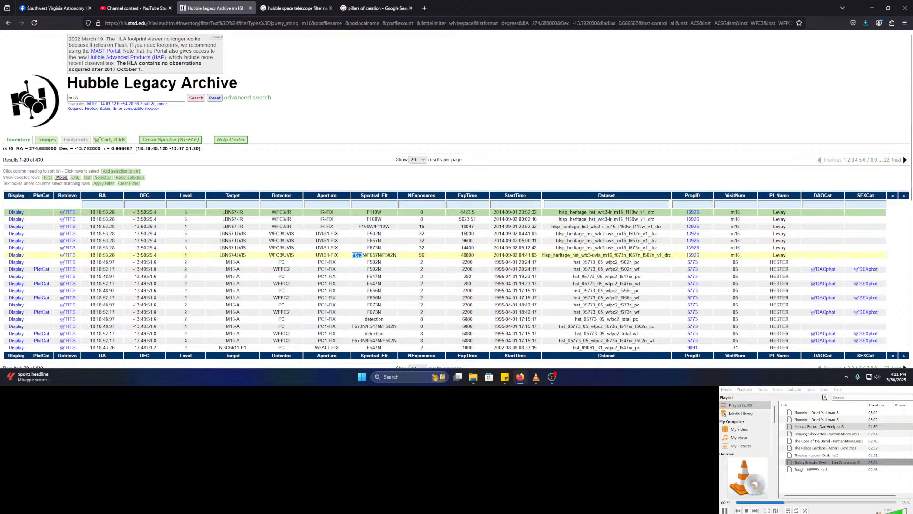
right_click(365, 254)
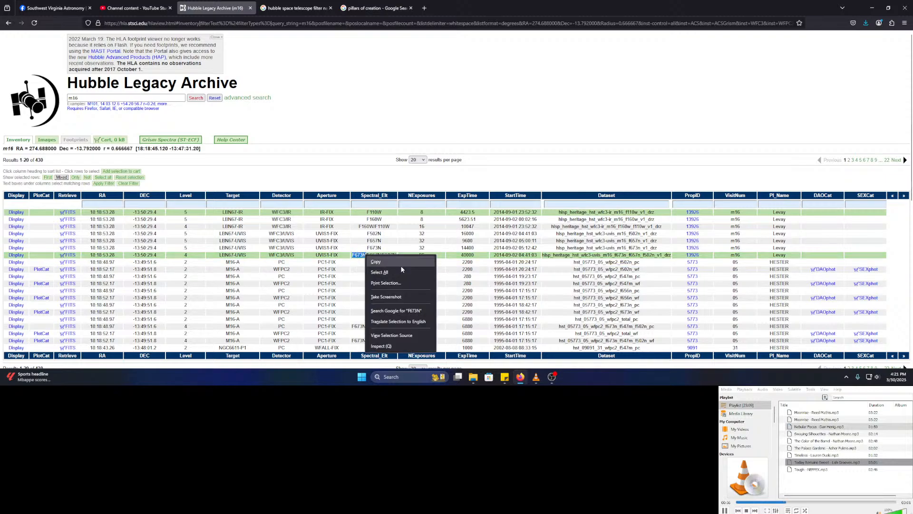
click(405, 259)
- Search the web for 'F673N filter' in a new tab
click(430, 8)
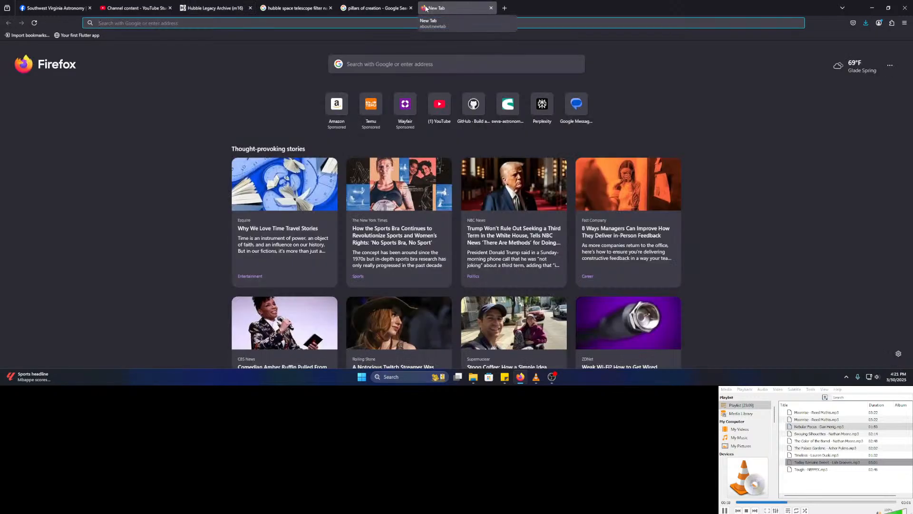
key(ctrl+v)
text(filter)
key(Return)
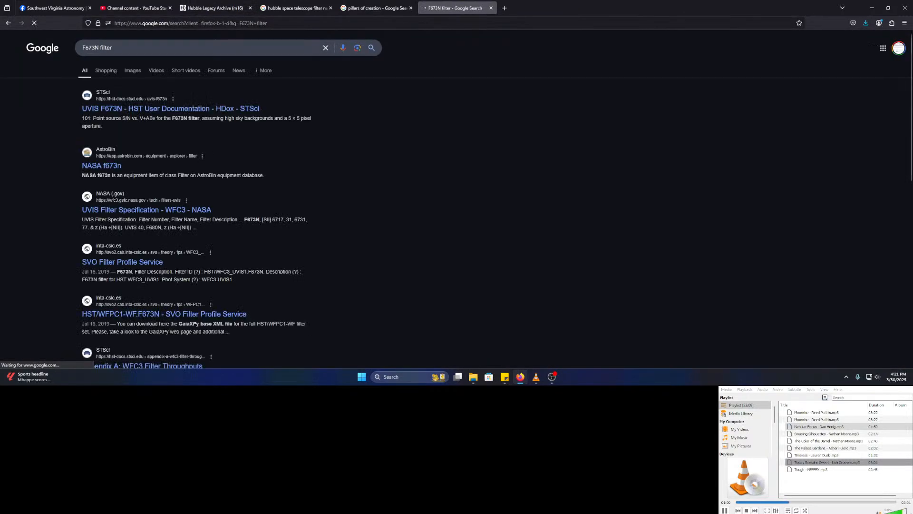
- Read the STScI UVIS F673N page's [S II] 6717/6731 description and throughput charts, then close it
middle_click(224, 110)
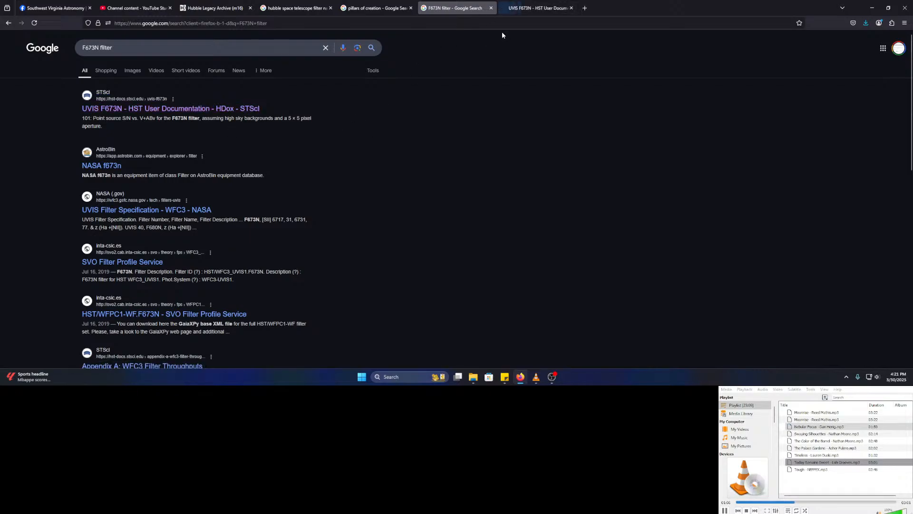
click(553, 6)
scroll(412, 170, down, 1)
scroll(412, 170, down, 1)
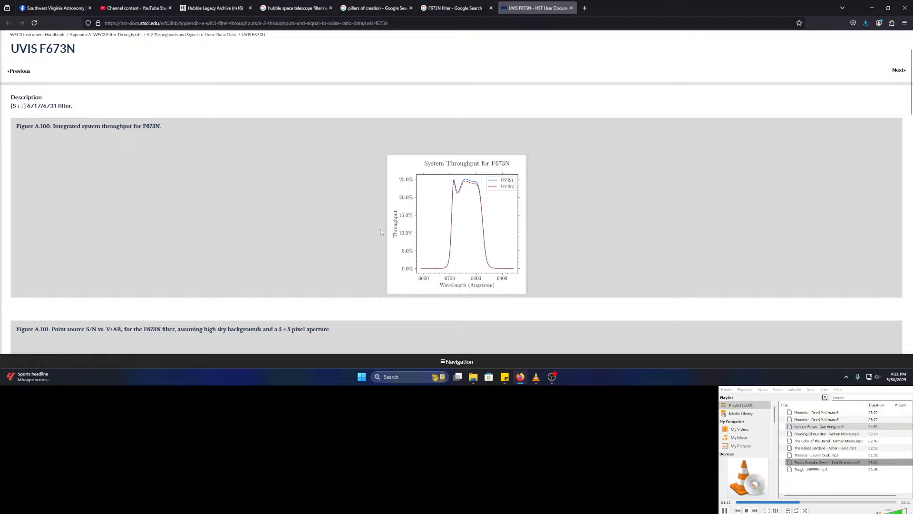
scroll(295, 240, down, 4)
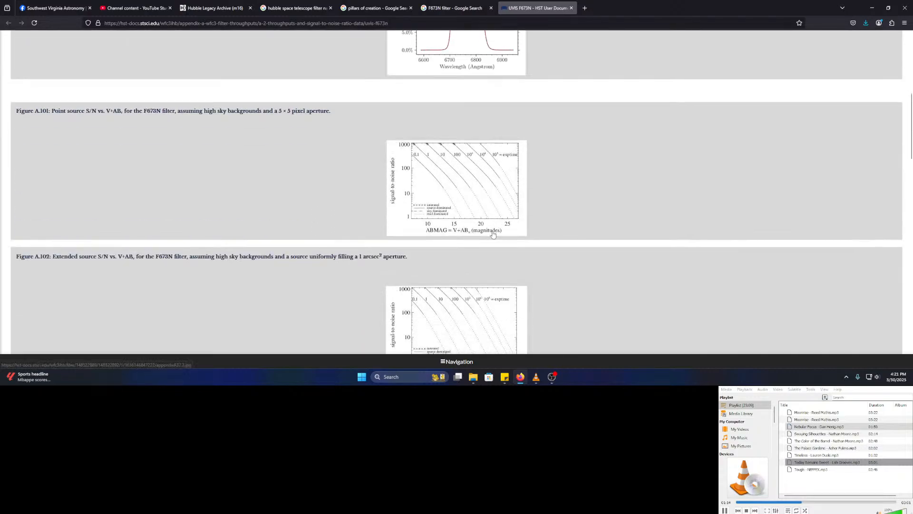
scroll(307, 237, down, 3)
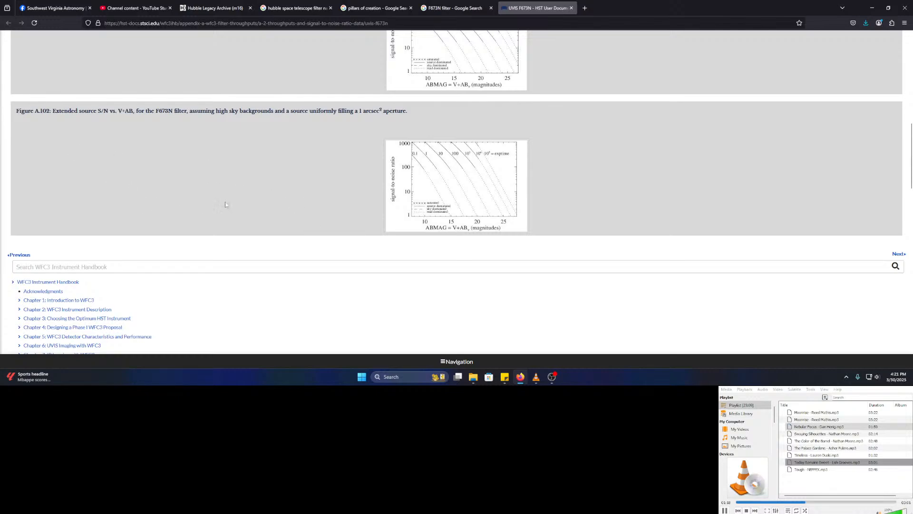
scroll(201, 207, down, 10)
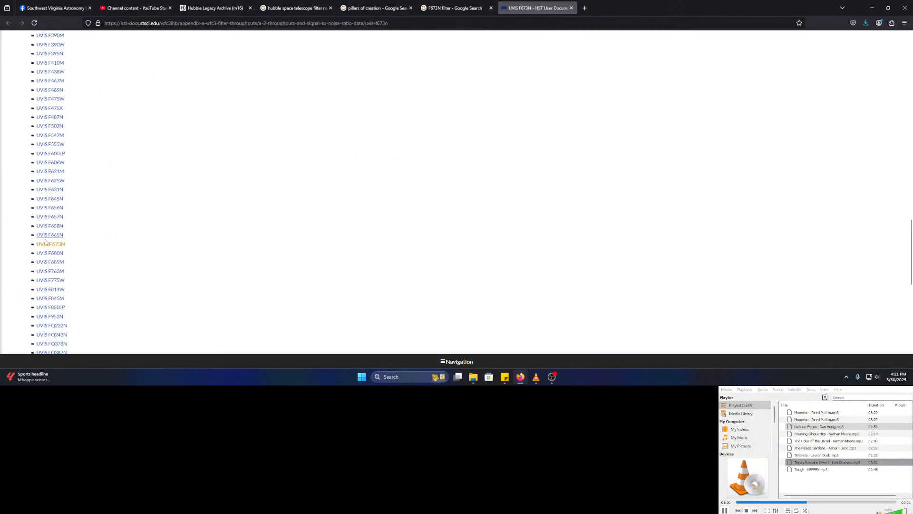
scroll(302, 214, down, 8)
scroll(317, 208, up, 20)
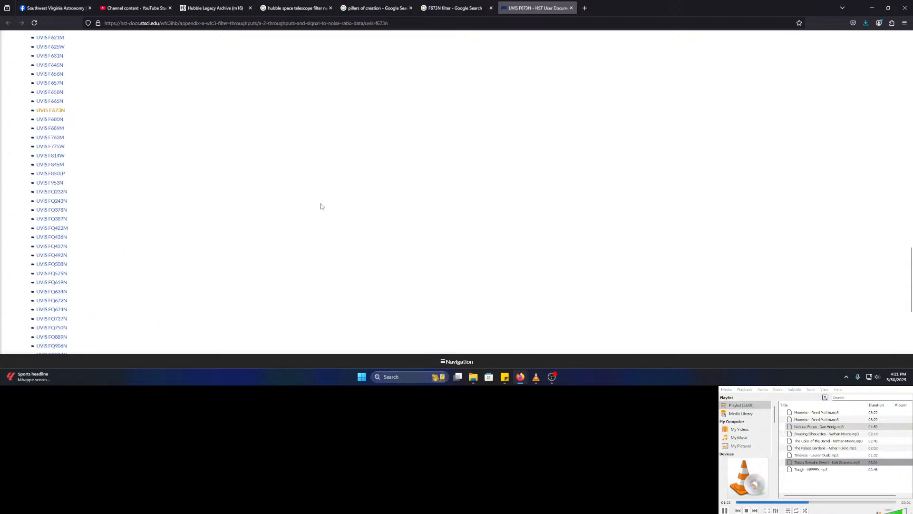
scroll(236, 196, up, 6)
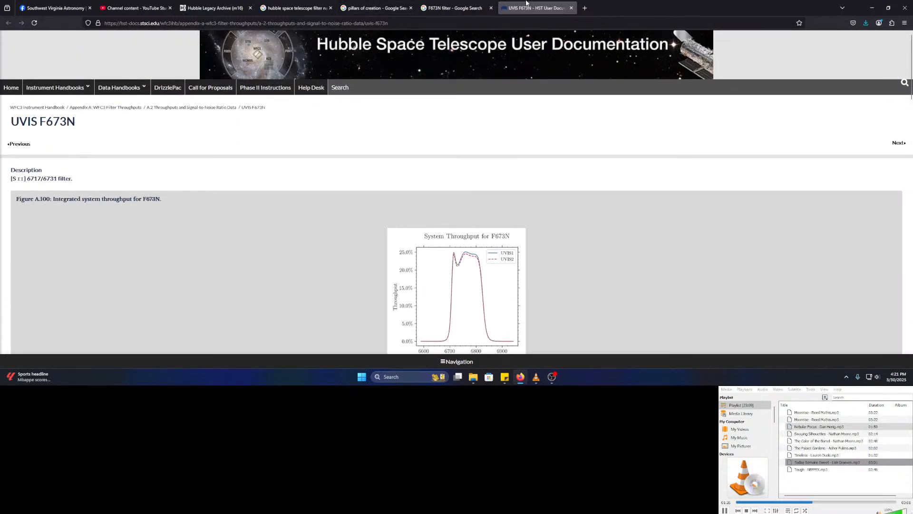
middle_click(526, 3)
- Refine the Google search to 'F673N filter usage'
click(202, 47)
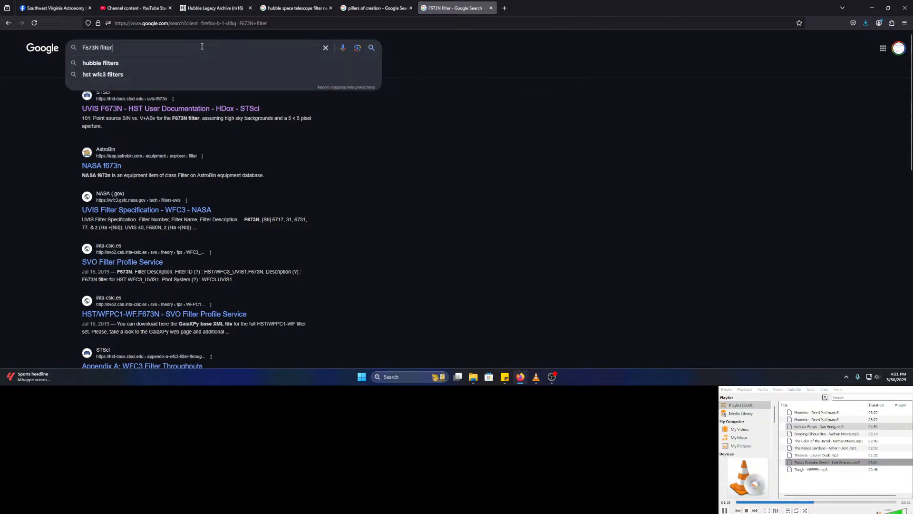
text(usage)
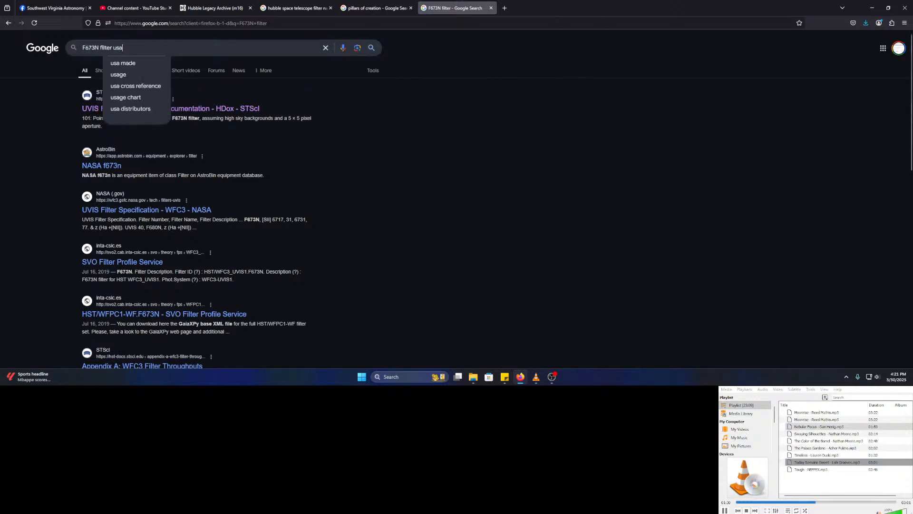
key(Return)
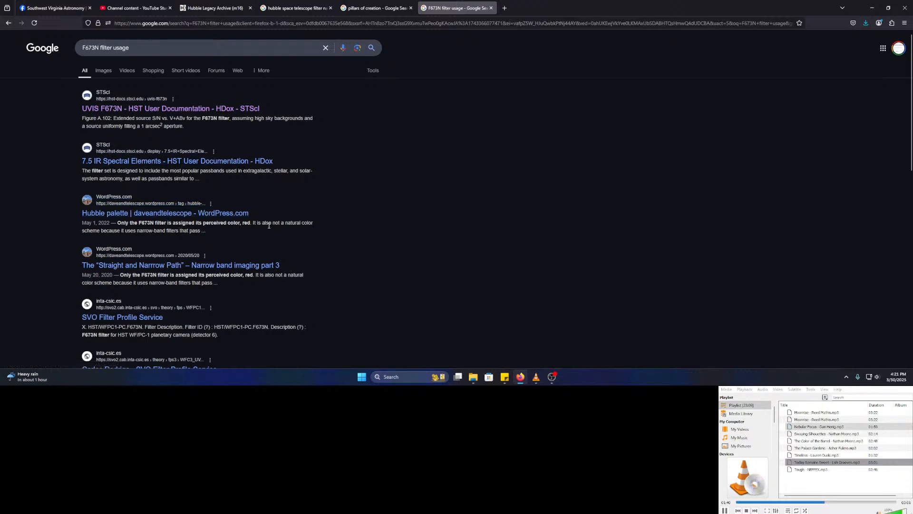
- Open the daveandtelescope Hubble palette blog post and find 'F673N' within the page
middle_click(143, 214)
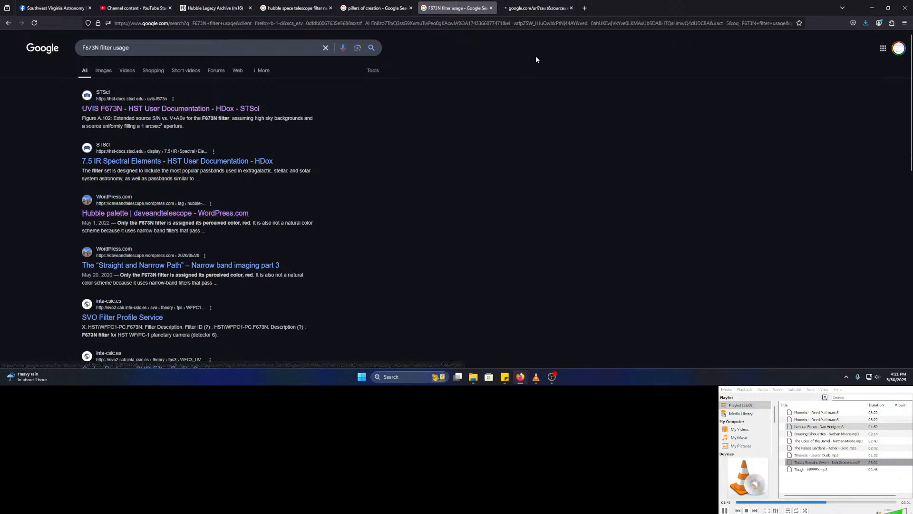
click(503, 11)
scroll(229, 224, down, 5)
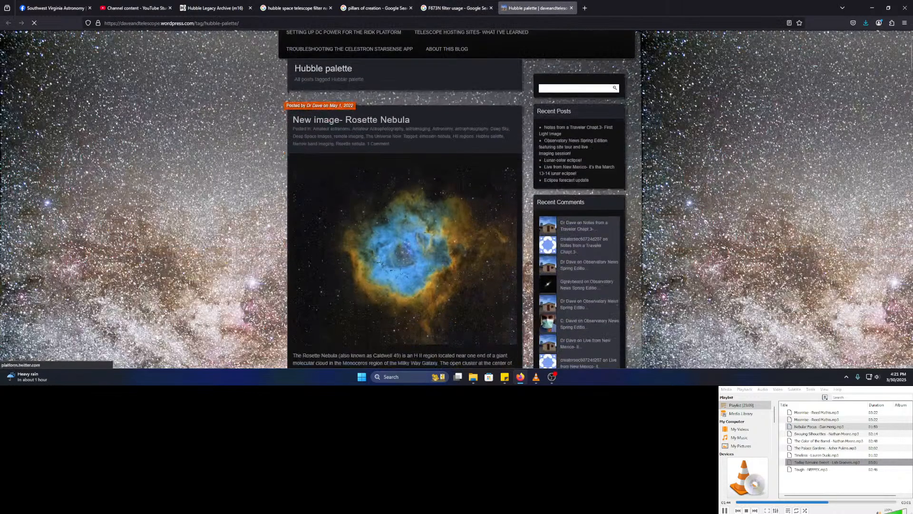
scroll(236, 224, down, 3)
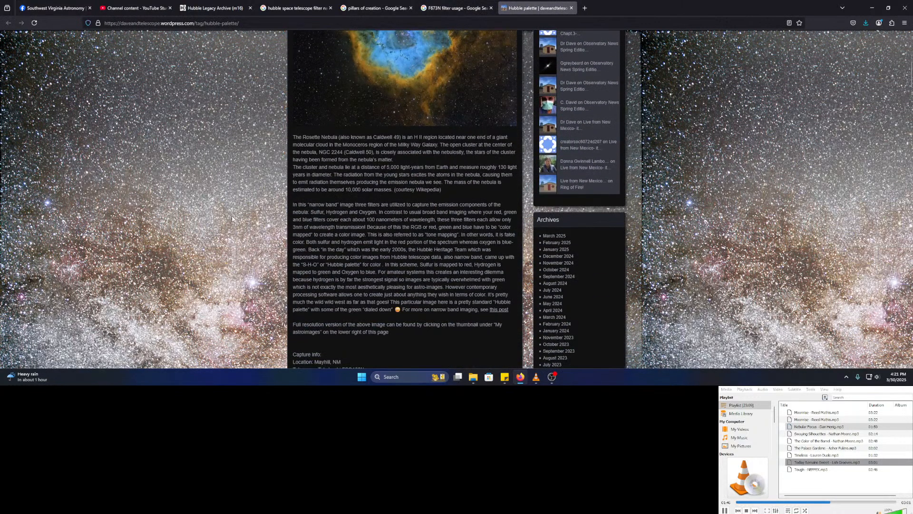
key(ctrl+f)
text(F673N)
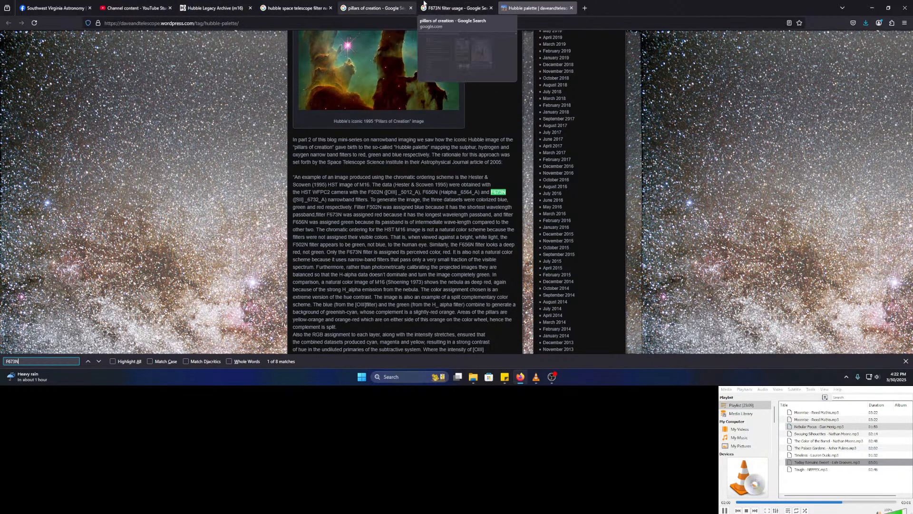
- Open the downloaded colour F673N m16 FITS file in ASIFitsView
click(235, 7)
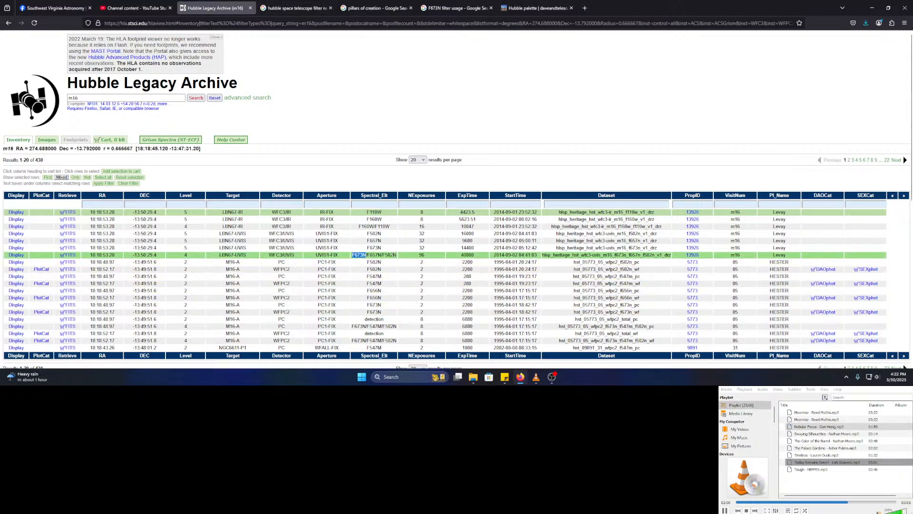
click(866, 23)
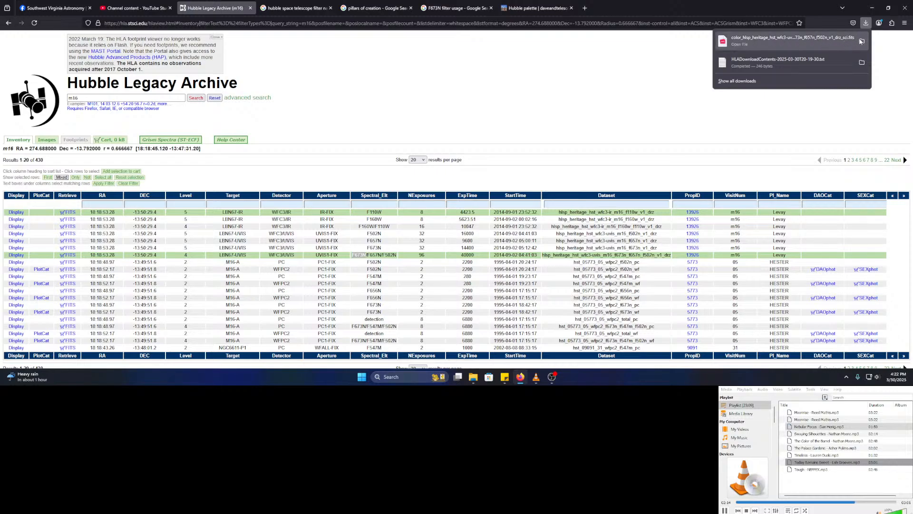
click(814, 41)
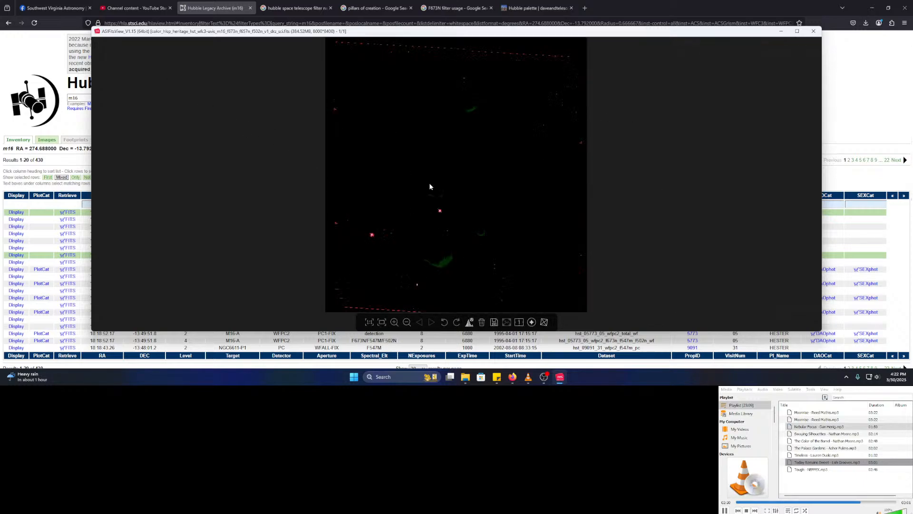
- Reset the automatic stretch in the histogram panel, then close the panel and ASIFitsView
click(470, 322)
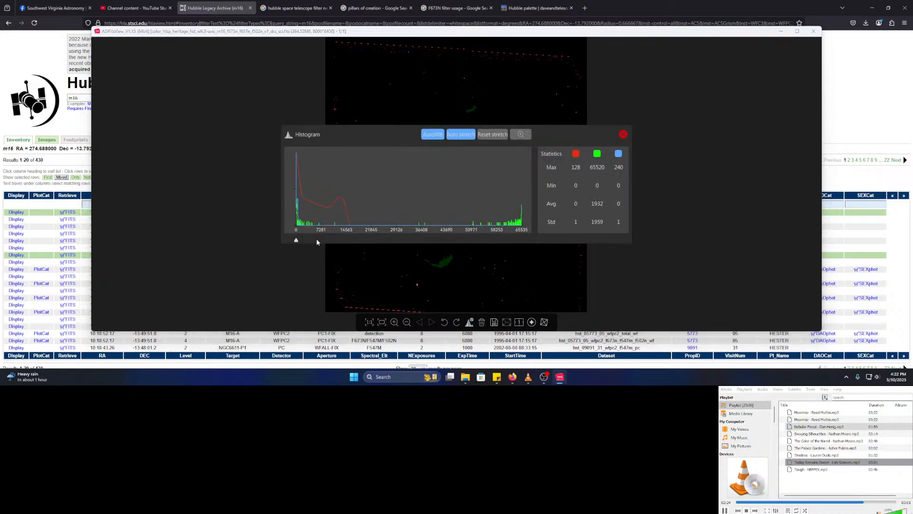
click(486, 136)
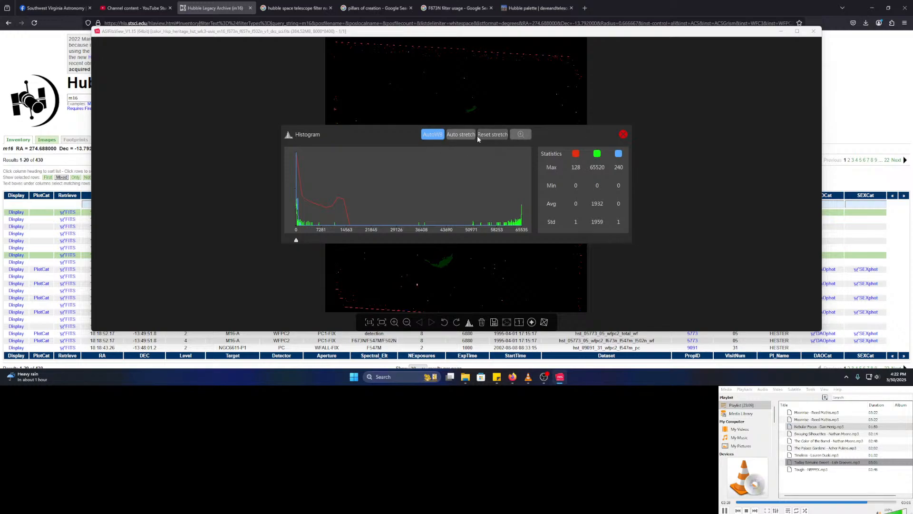
click(496, 137)
mouse_move(798, 44)
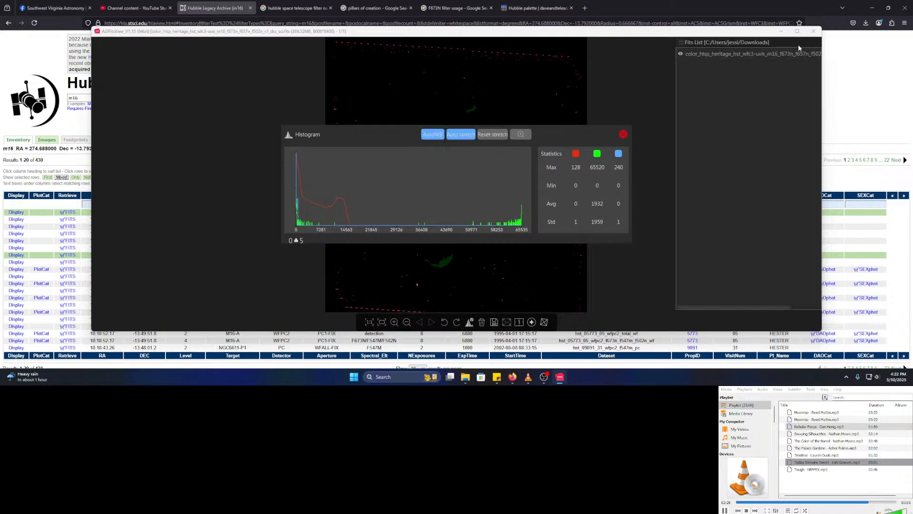
click(624, 135)
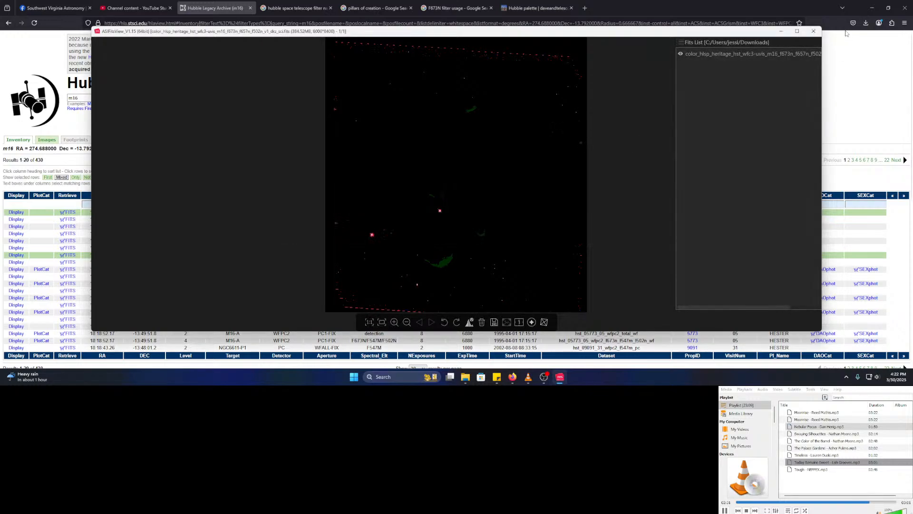
click(814, 32)
click(359, 378)
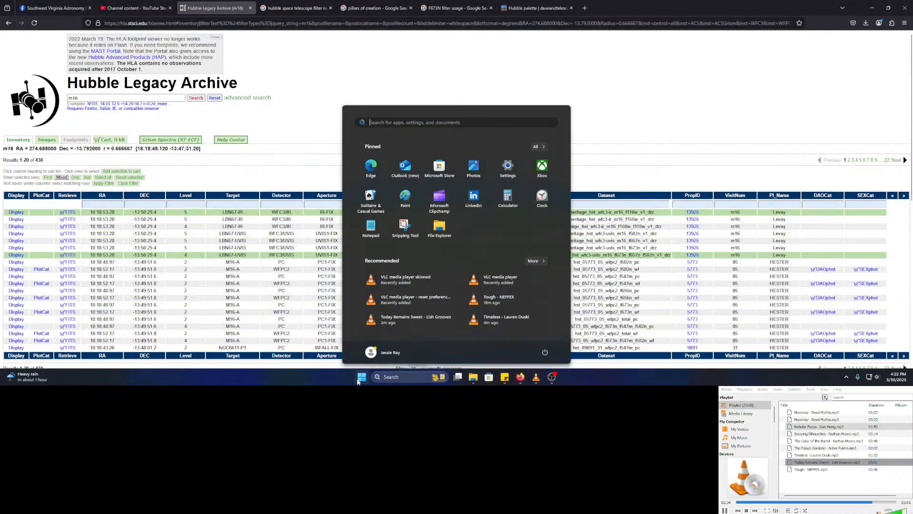
- Launch Siril and open the color_hlsp m16 FITS file from Downloads
text(siril)
key(Return)
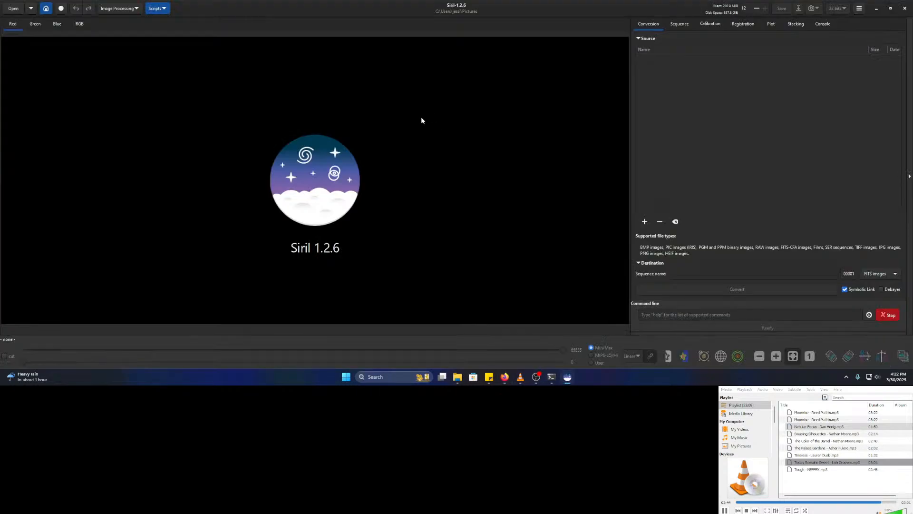
click(13, 8)
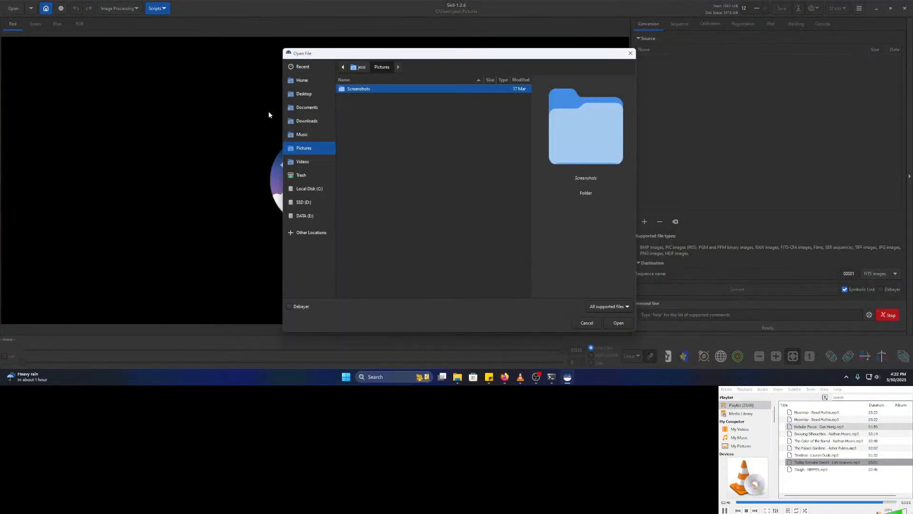
click(313, 122)
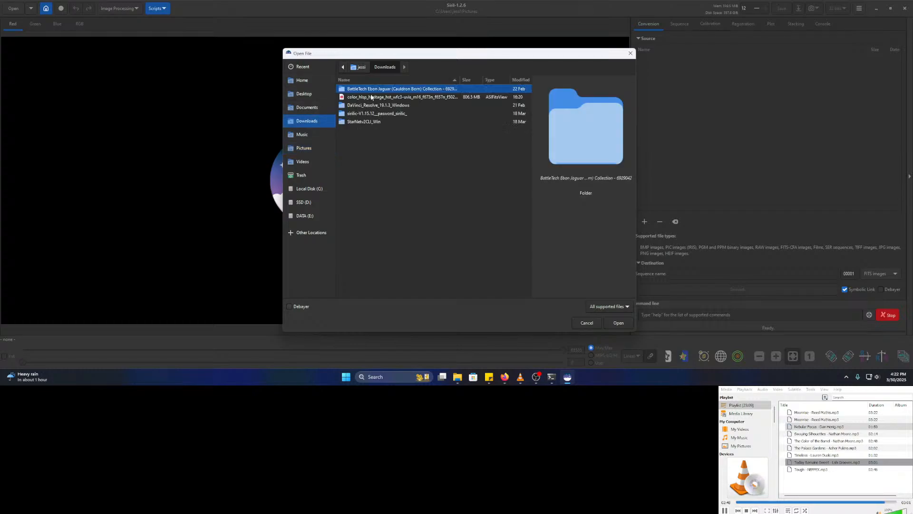
click(369, 98)
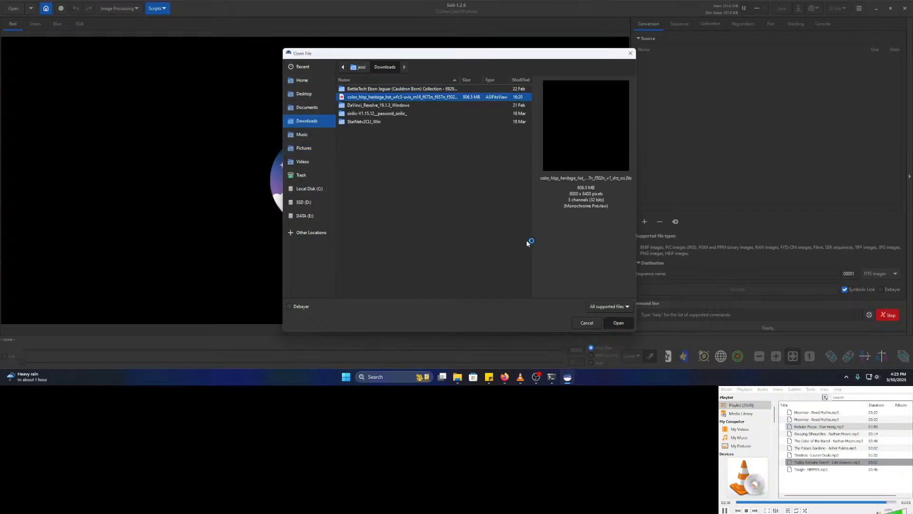
click(619, 322)
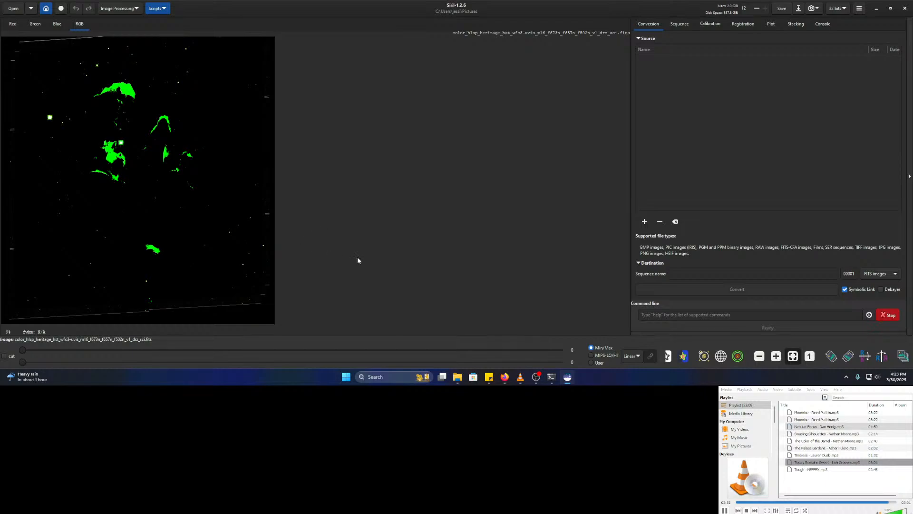
- Inspect the green and red channels under AutoStretch, return the preview to Linear, then open Image Processing
click(637, 358)
click(640, 326)
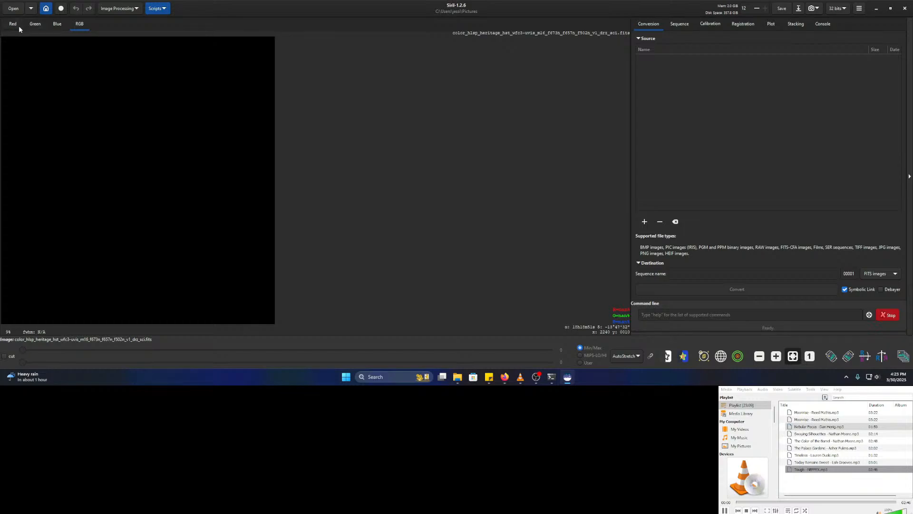
click(57, 24)
click(35, 25)
click(10, 25)
click(629, 357)
click(640, 281)
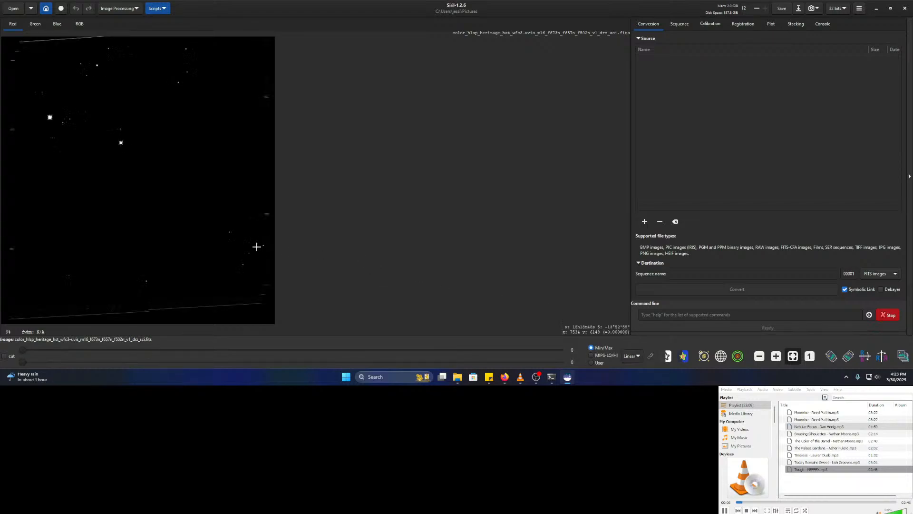
click(127, 9)
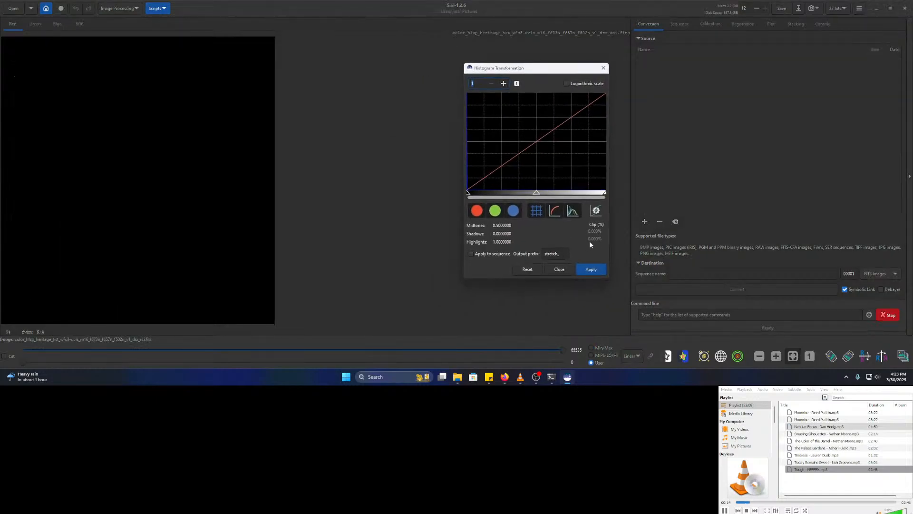
- Lower the midtones level to brighten the image and apply the first stretch
drag(542, 192, 474, 192)
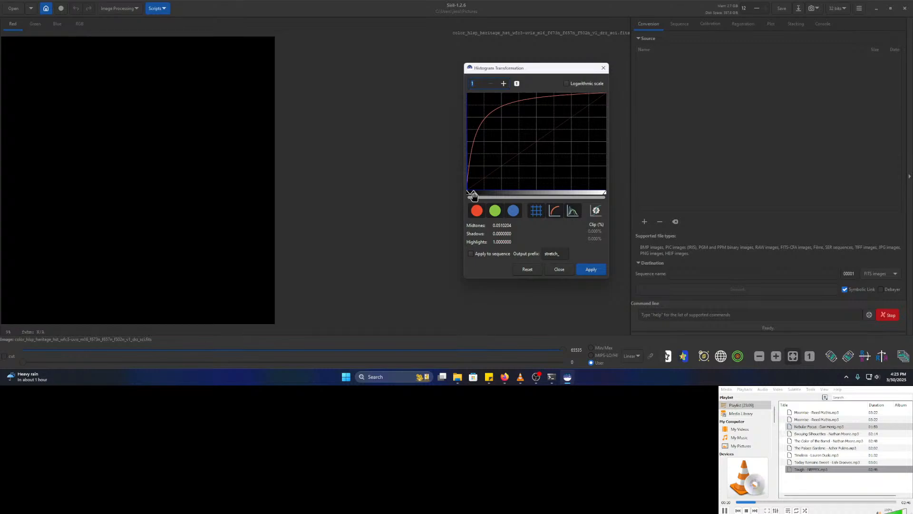
mouse_move(473, 194)
mouse_down()
mouse_move(595, 192)
mouse_move(476, 193)
mouse_up()
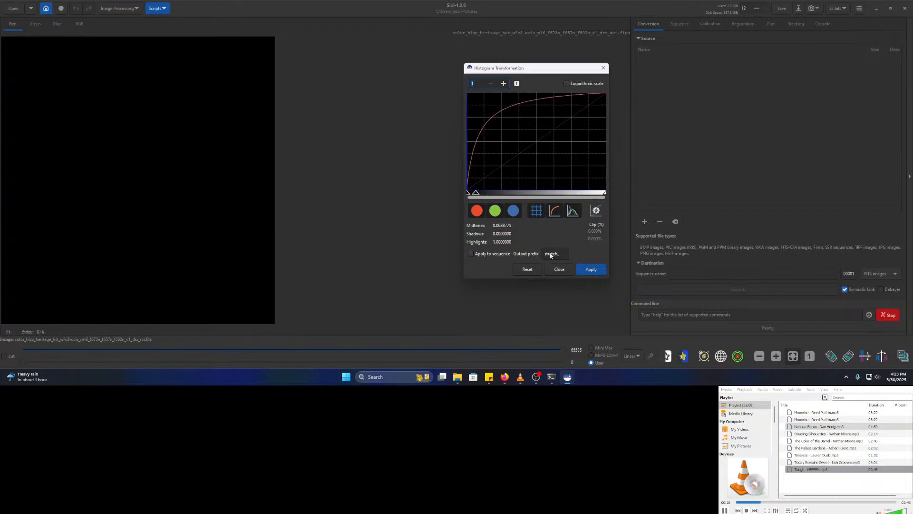
click(594, 272)
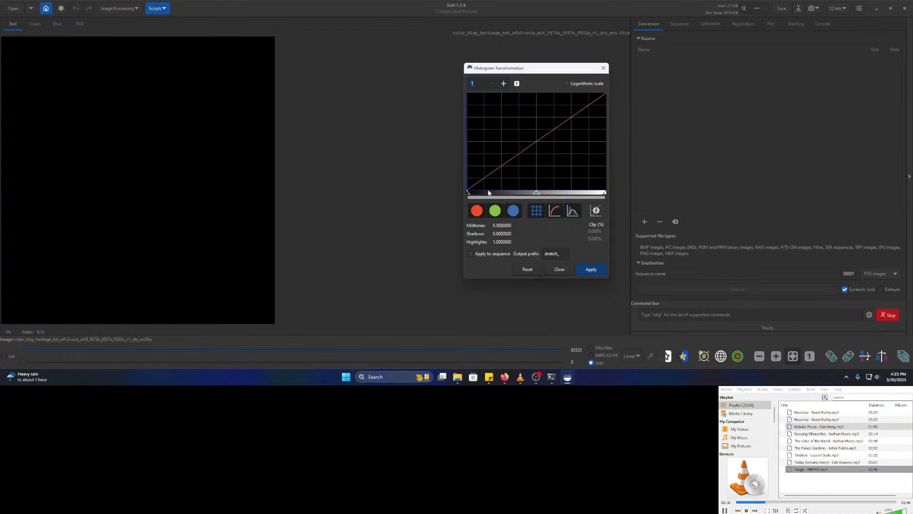
- Lower midtones again, zooming the histogram far in and back out to nearly full view
drag(537, 193, 495, 192)
click(504, 85)
click(504, 84)
click(504, 84)
click(504, 84)
click(503, 84)
click(504, 84)
click(503, 84)
click(504, 84)
click(503, 84)
click(504, 84)
click(504, 85)
click(503, 84)
click(503, 84)
click(504, 84)
click(504, 84)
click(503, 84)
click(503, 84)
click(504, 84)
click(504, 84)
click(504, 84)
click(504, 85)
click(503, 84)
click(503, 84)
click(504, 84)
click(504, 84)
click(504, 84)
click(503, 85)
click(503, 84)
click(504, 84)
click(504, 84)
click(503, 84)
click(504, 84)
click(504, 84)
click(504, 84)
click(504, 84)
click(503, 85)
click(504, 84)
click(504, 84)
click(504, 84)
click(504, 84)
click(504, 85)
click(504, 84)
click(504, 84)
click(503, 84)
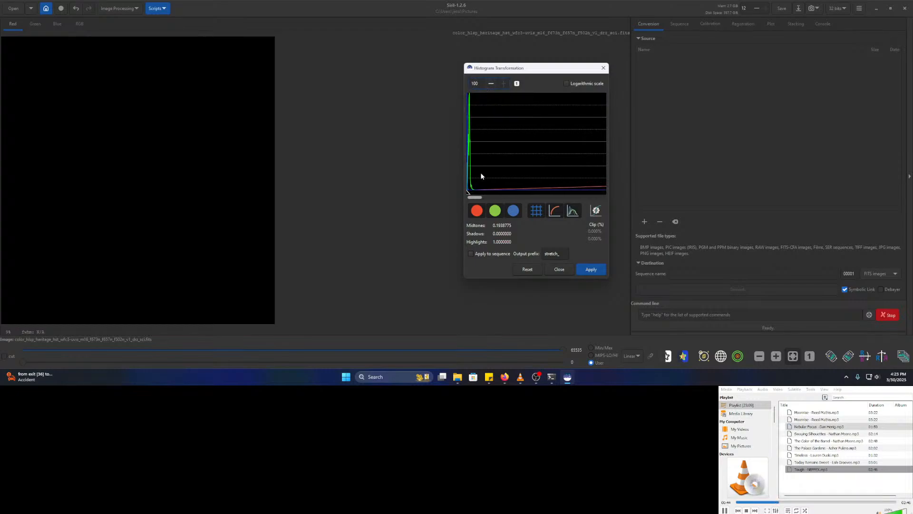
click(492, 83)
click(491, 83)
click(491, 84)
click(492, 84)
click(492, 84)
click(491, 83)
click(492, 83)
click(491, 84)
click(494, 84)
click(494, 84)
click(494, 84)
click(494, 84)
click(495, 84)
click(495, 84)
click(494, 84)
click(494, 84)
click(494, 84)
click(494, 85)
click(495, 84)
click(494, 84)
click(495, 84)
click(494, 84)
click(494, 84)
click(494, 84)
click(495, 84)
click(495, 85)
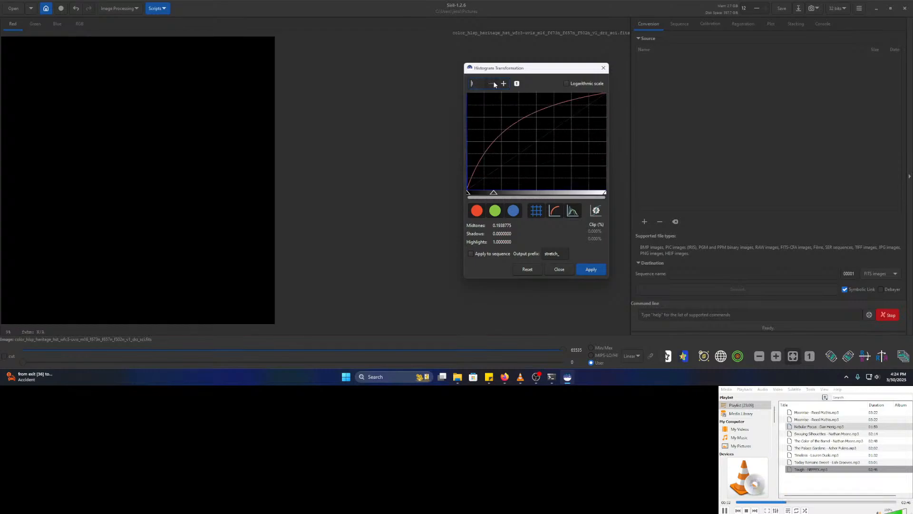
- Apply two more stretches (midtones about 0.255), then preview midtones at 0.3086735
drag(494, 193, 471, 198)
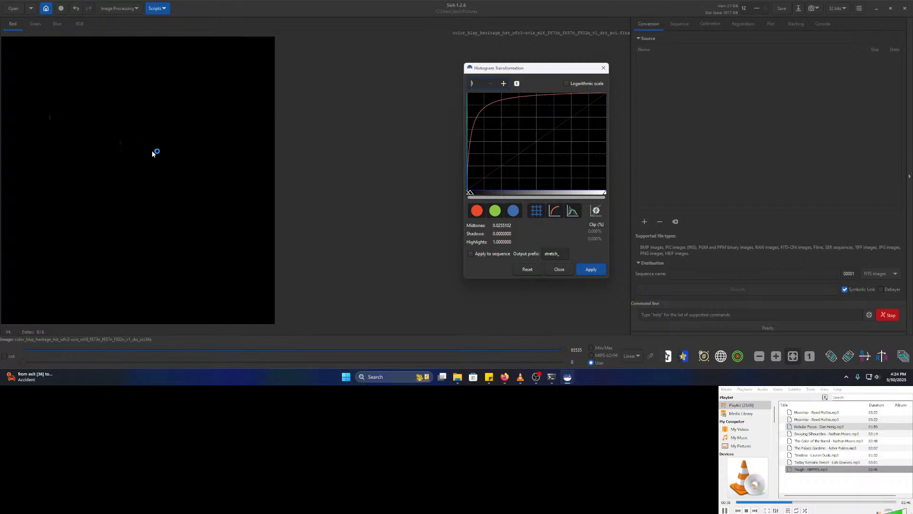
drag(537, 195, 478, 196)
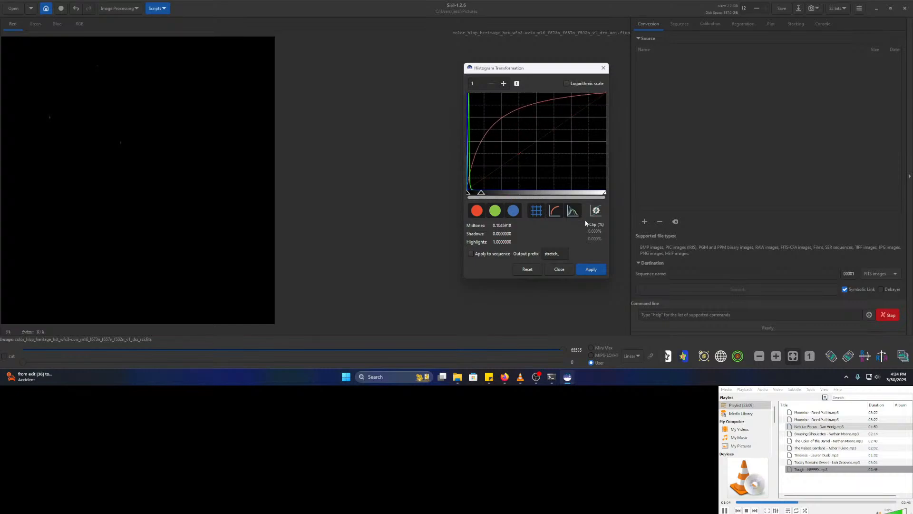
click(599, 274)
drag(537, 194, 496, 194)
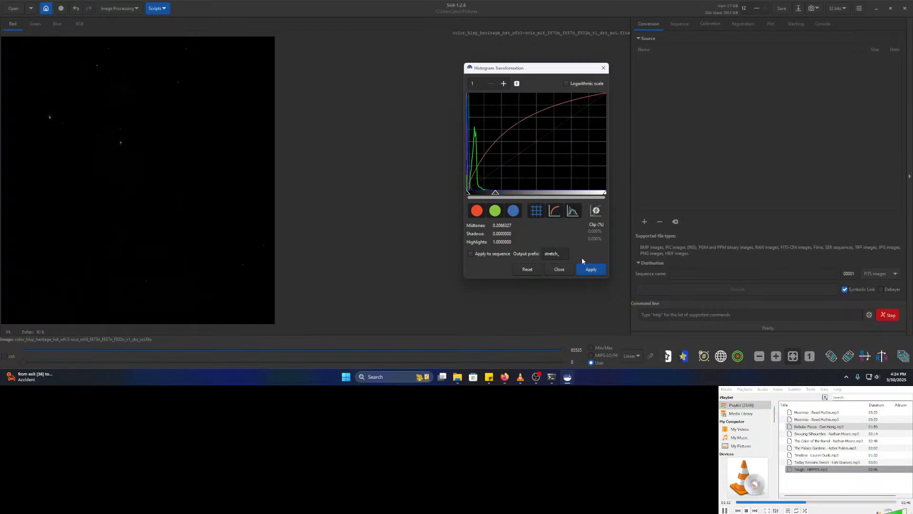
click(598, 274)
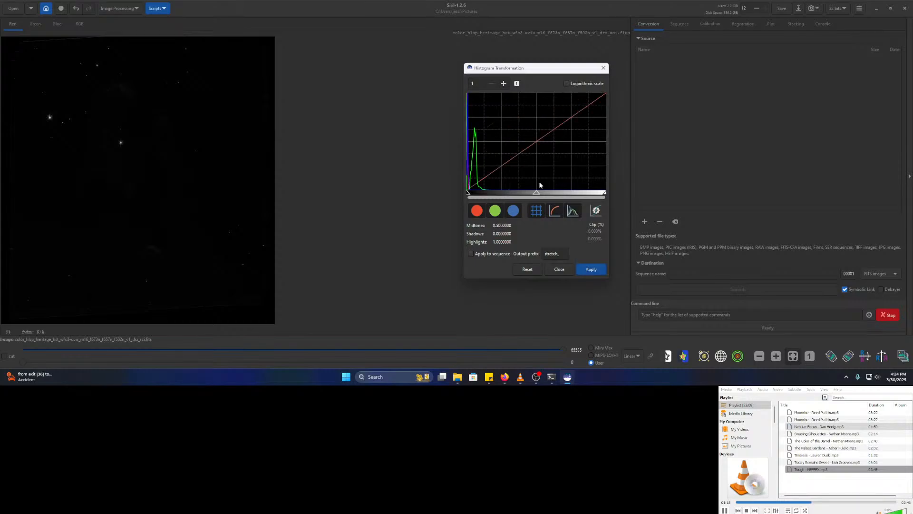
drag(537, 192, 509, 194)
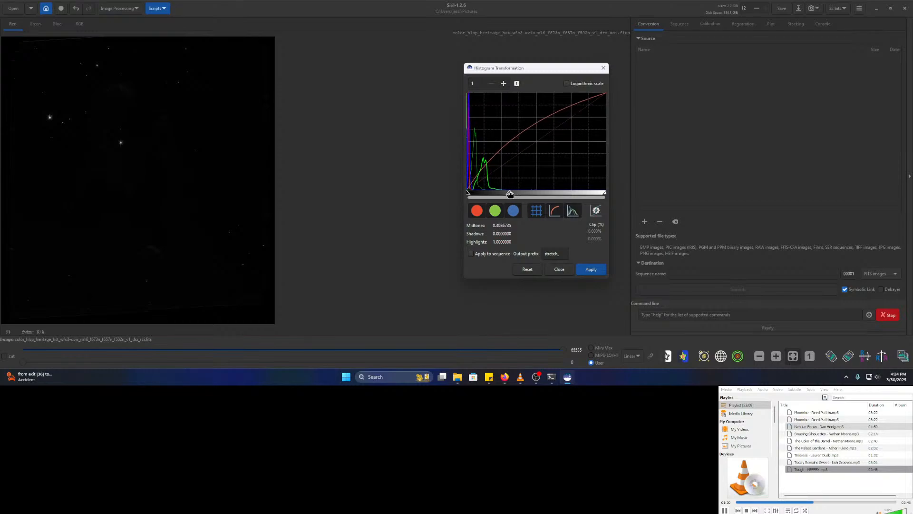
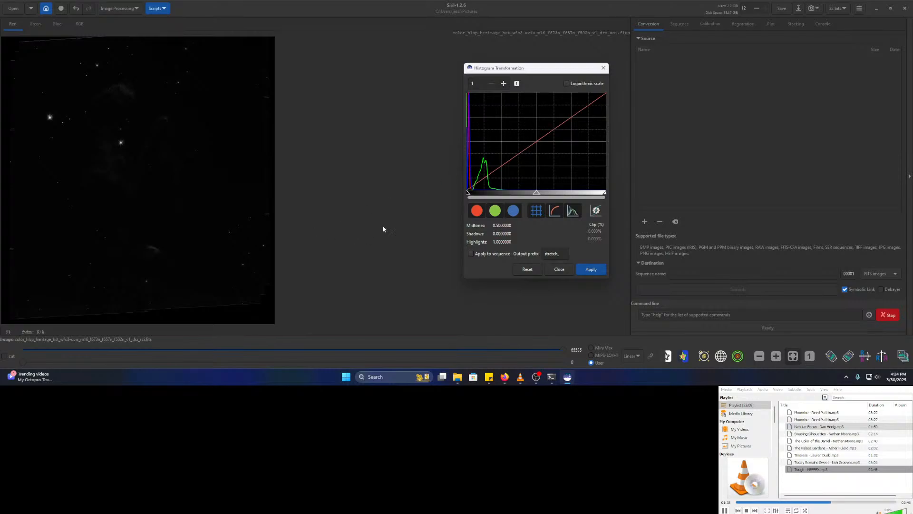
- Apply a midtones stretch of 0.3086939 and view the Pillars image in full RGB colour
drag(171, 218, 237, 221)
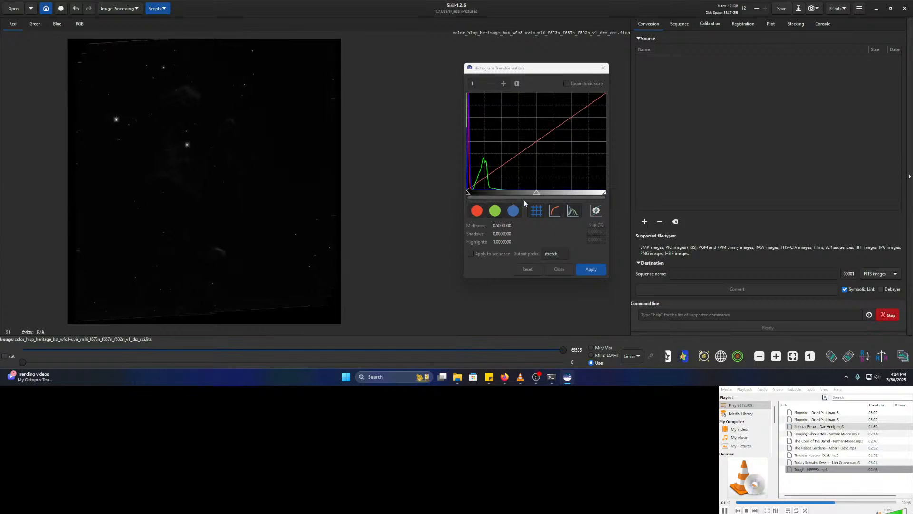
drag(537, 193, 521, 194)
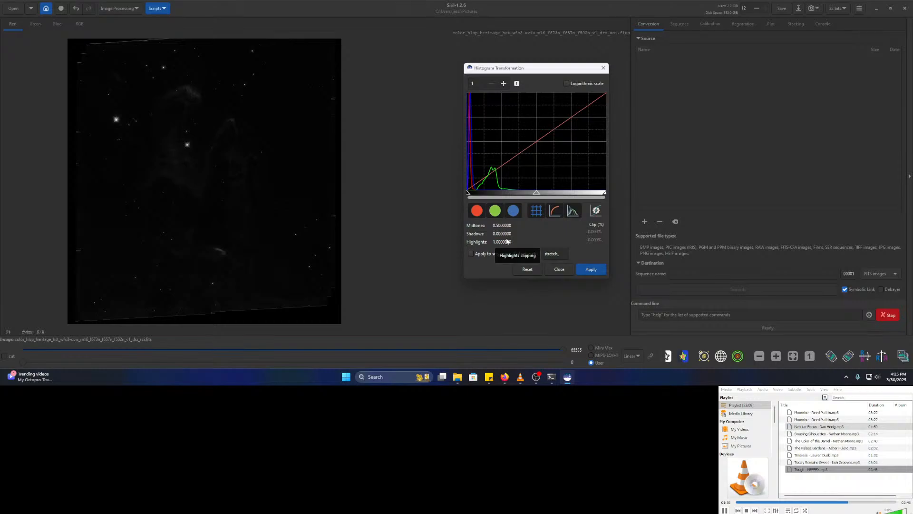
click(475, 212)
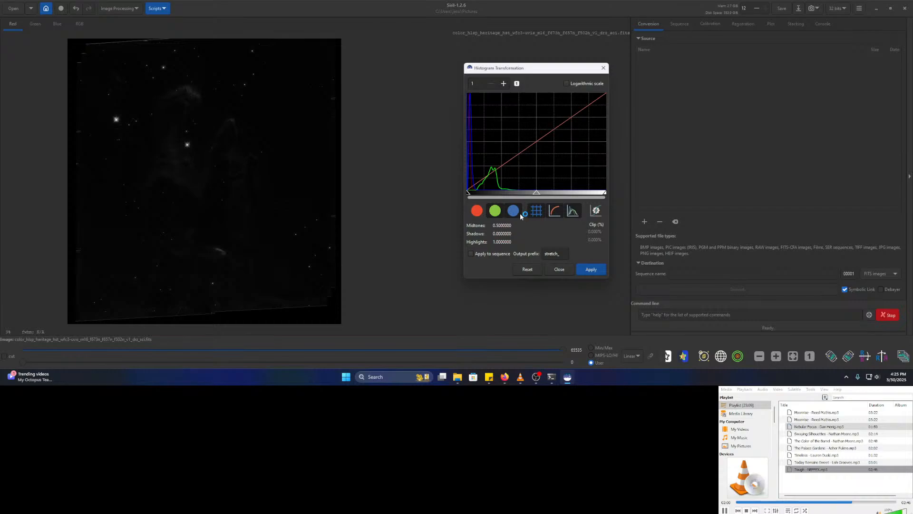
click(476, 212)
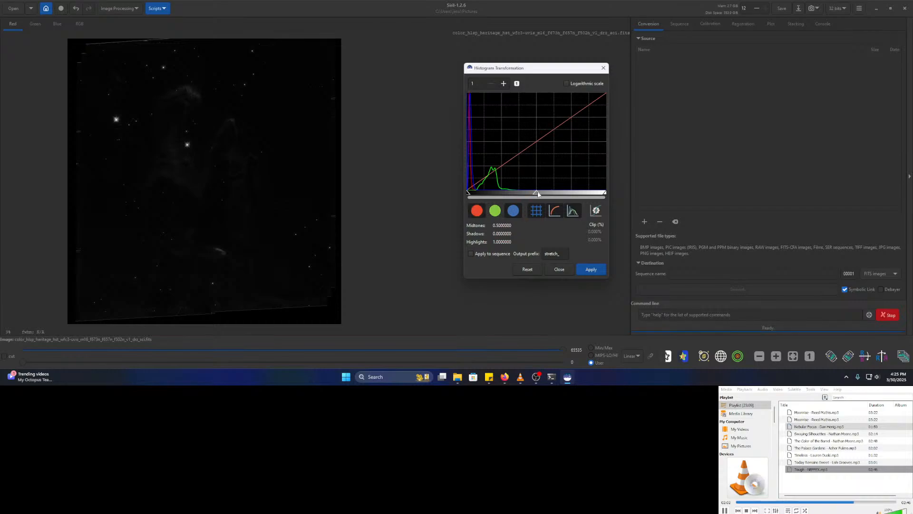
drag(538, 194, 482, 194)
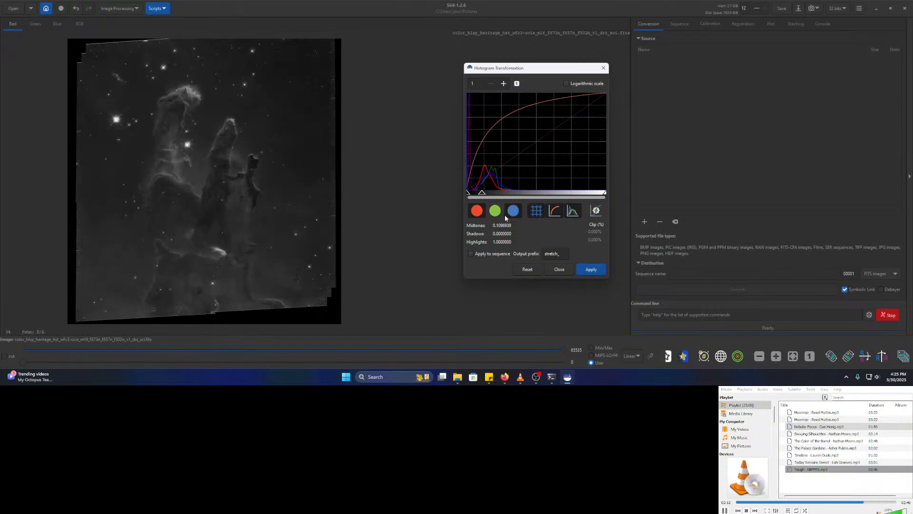
click(591, 270)
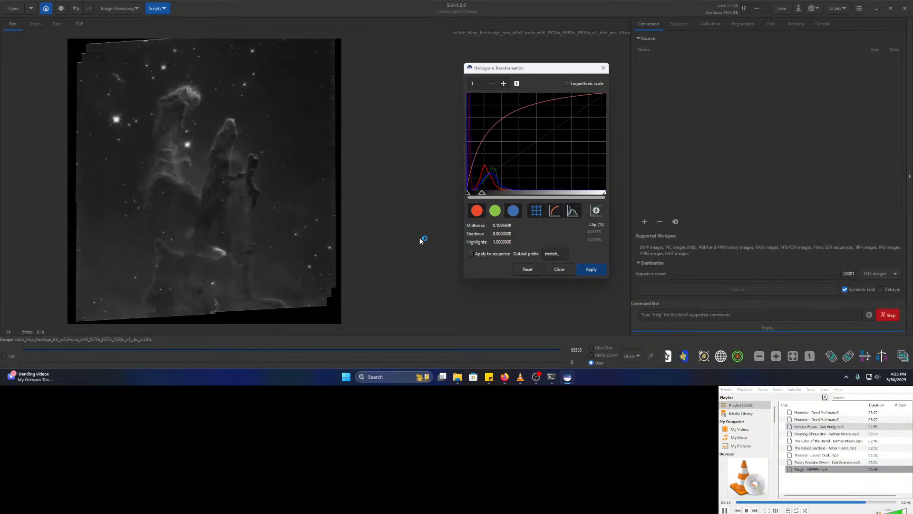
click(78, 24)
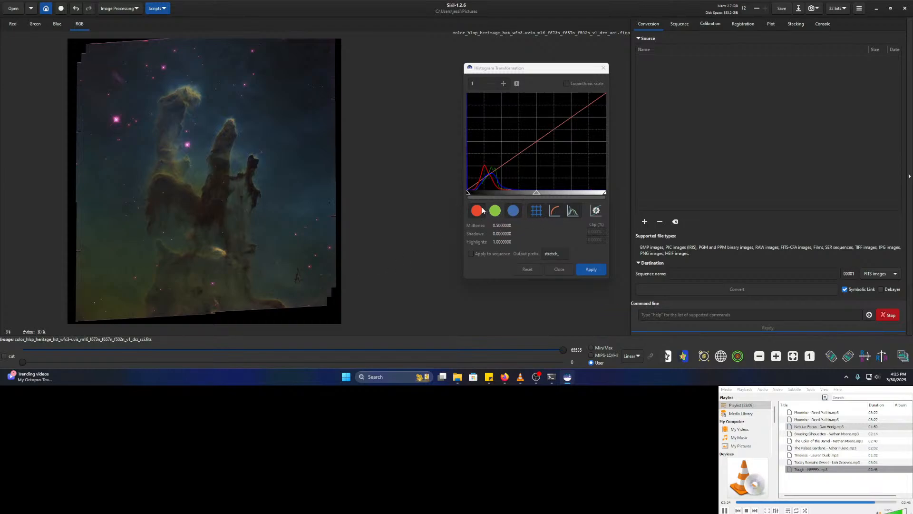
- Apply a second, gentler stretch with midtones around 0.436 to the colour image
click(513, 210)
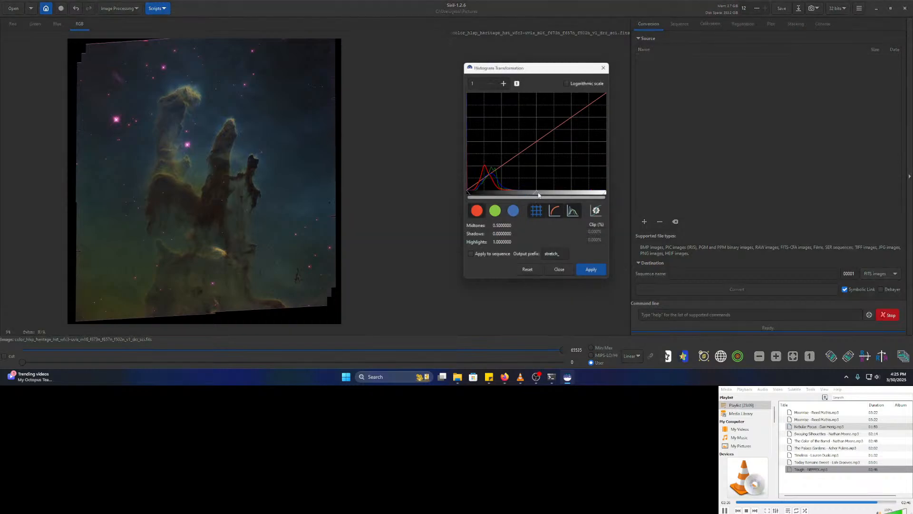
drag(537, 195, 523, 192)
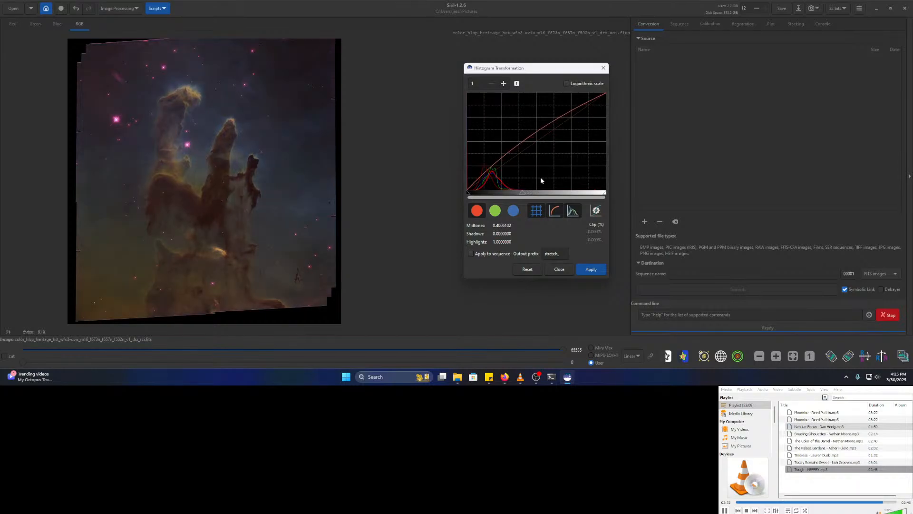
drag(523, 194, 525, 195)
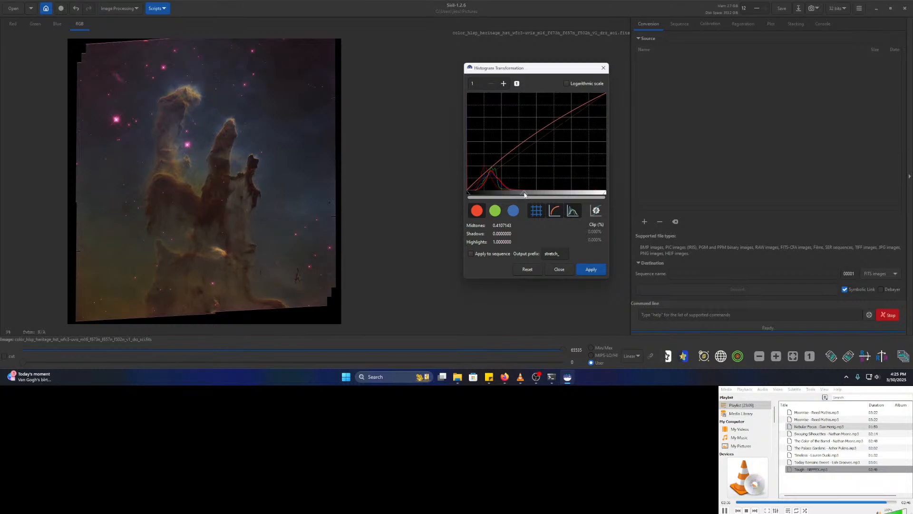
drag(526, 195, 532, 192)
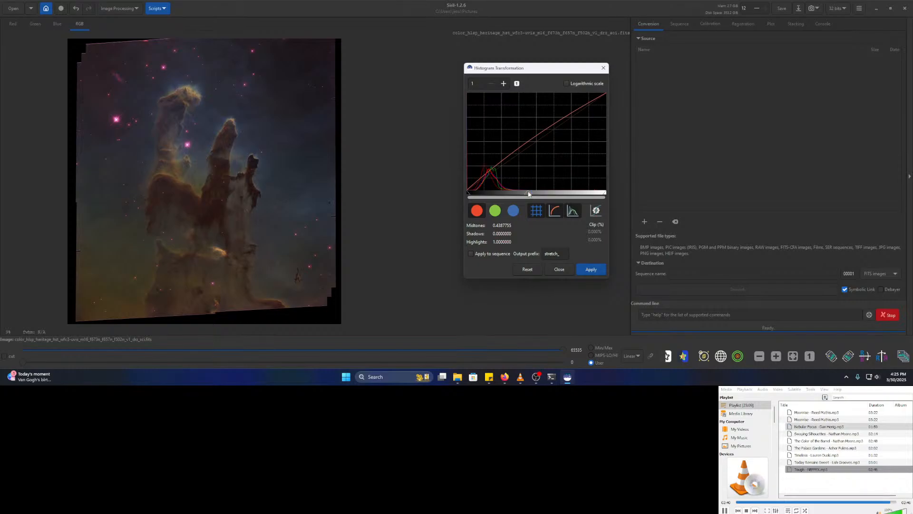
drag(527, 196, 526, 196)
click(591, 269)
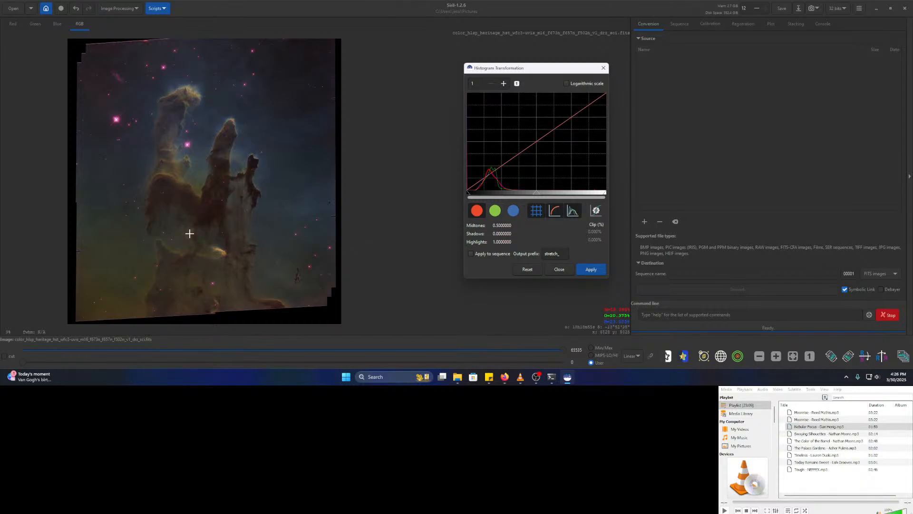
drag(185, 230, 297, 231)
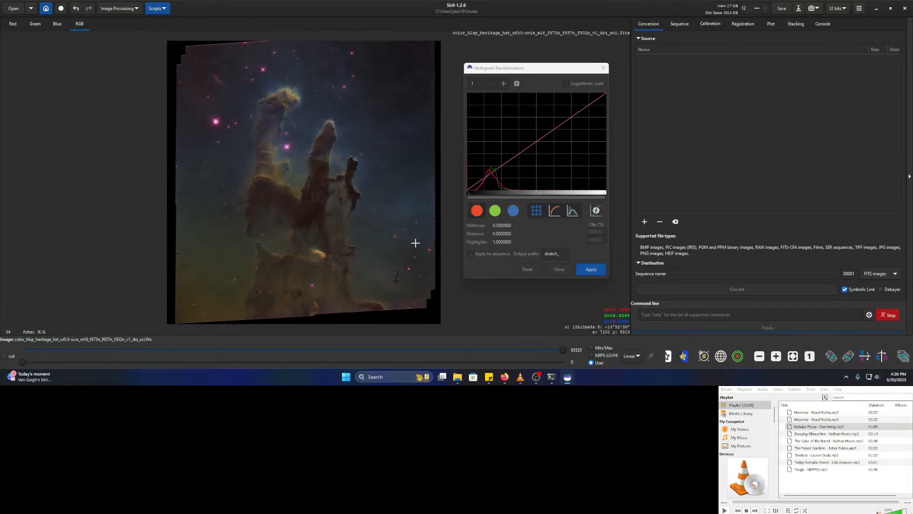
scroll(380, 236, up, 4)
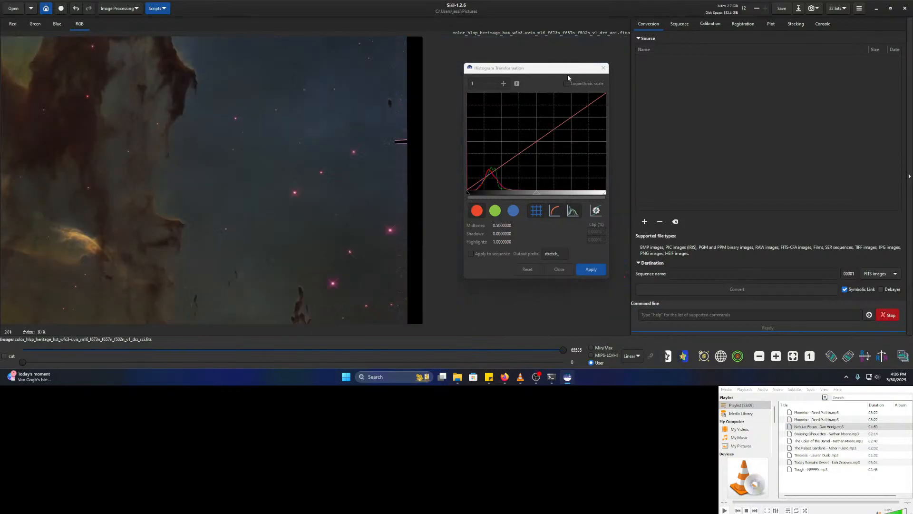
- Close the histogram dialog and pan over the image to inspect its left and bottom stacking edges
click(604, 68)
drag(265, 210, 235, 184)
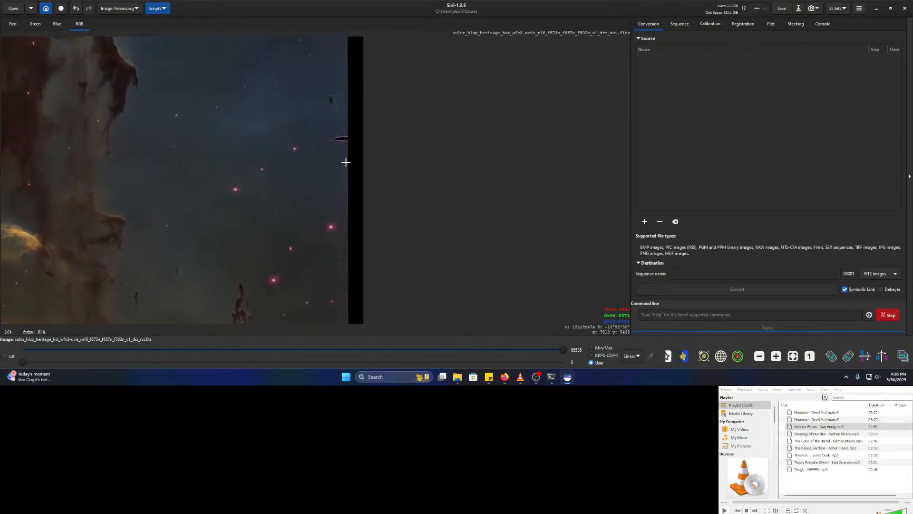
scroll(346, 162, up, 3)
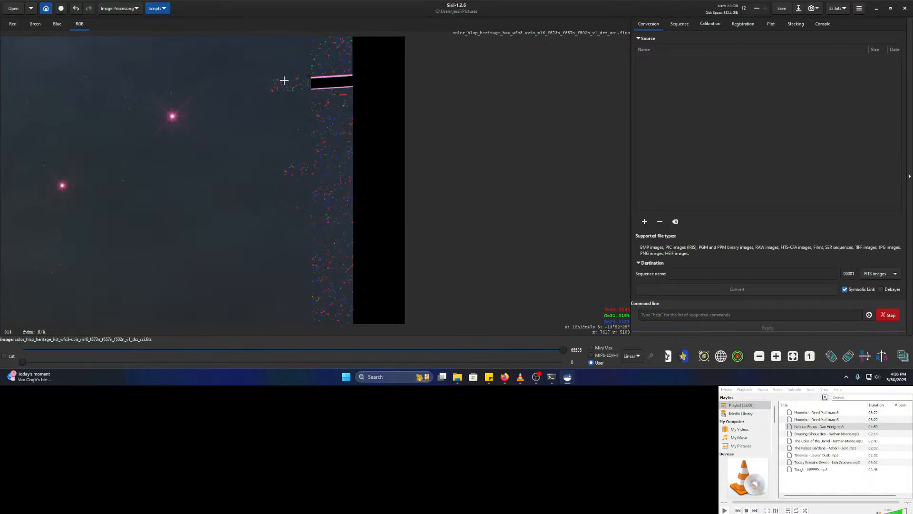
scroll(343, 86, down, 2)
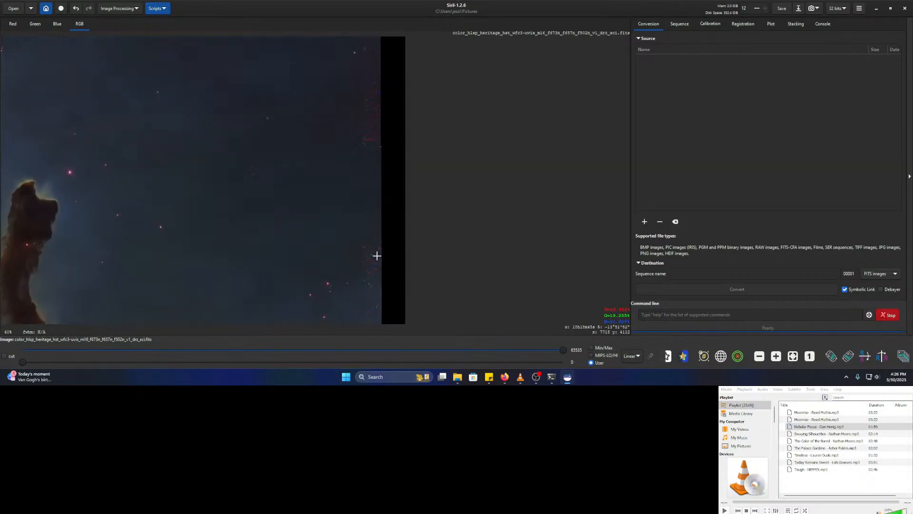
scroll(349, 165, down, 3)
drag(365, 200, 413, 253)
drag(254, 247, 434, 207)
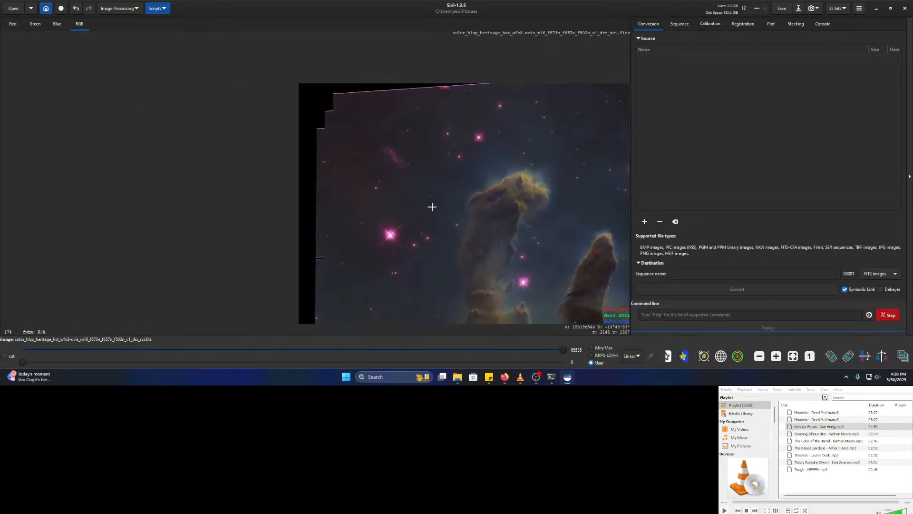
drag(383, 268, 316, 201)
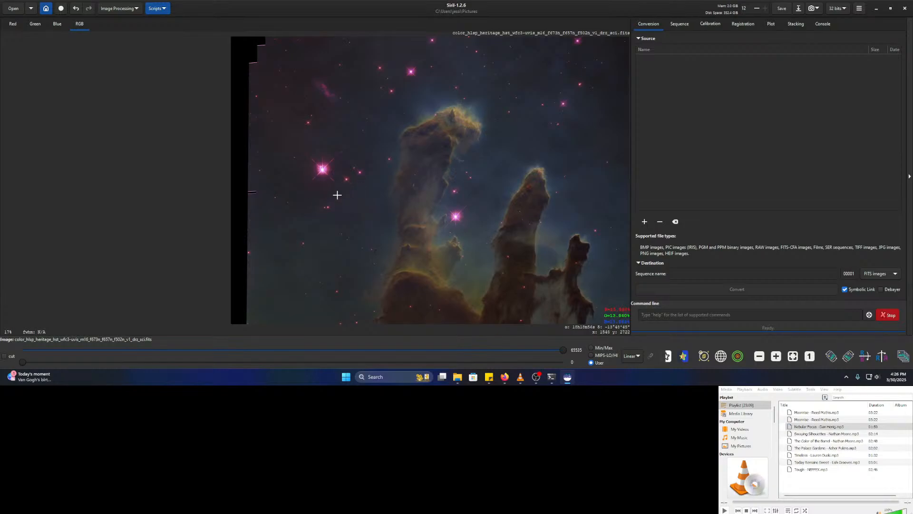
drag(404, 220, 358, 137)
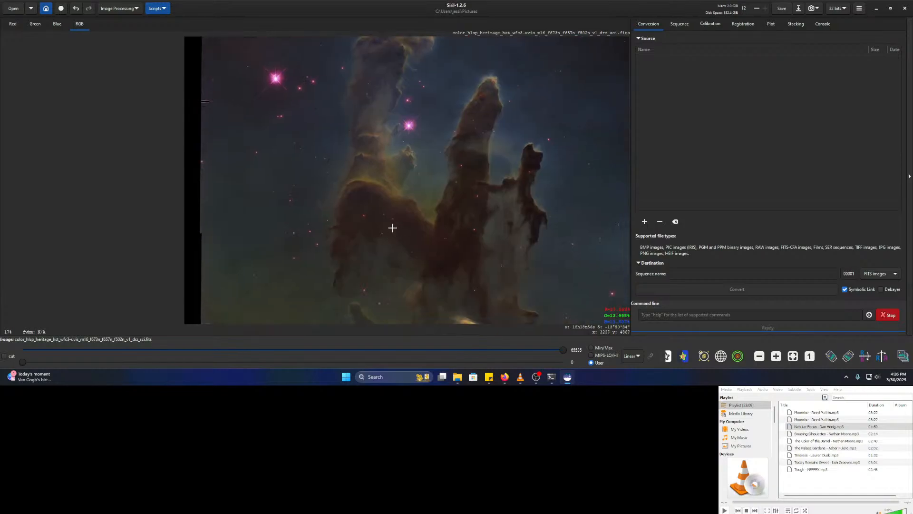
drag(390, 230, 422, 141)
drag(354, 246, 340, 152)
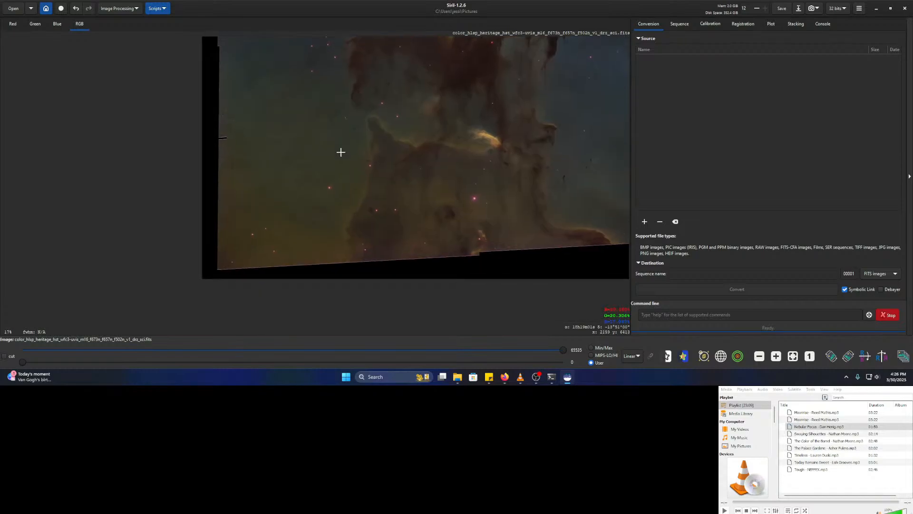
drag(404, 165, 342, 347)
drag(404, 258, 439, 380)
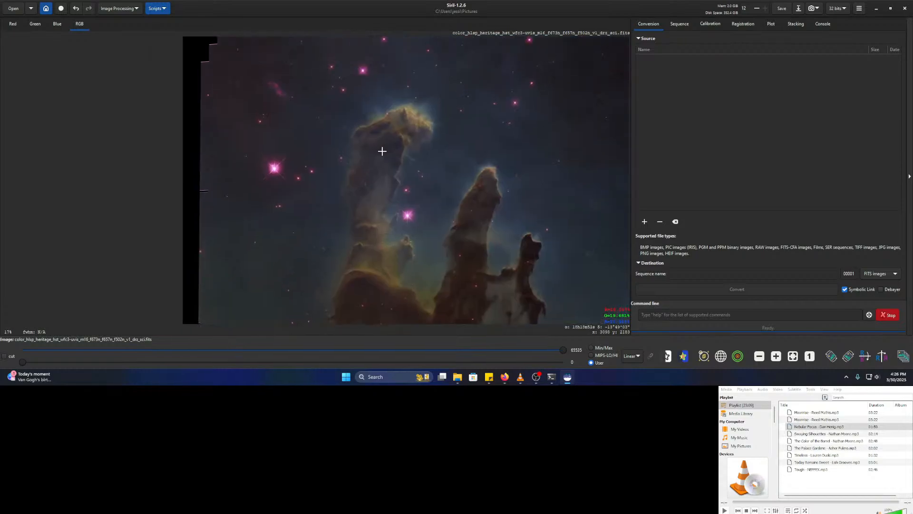
- Zoom and pan across the nebula to examine the ring-shaped structure and purple pixels
scroll(395, 146, up, 7)
drag(448, 136, 428, 198)
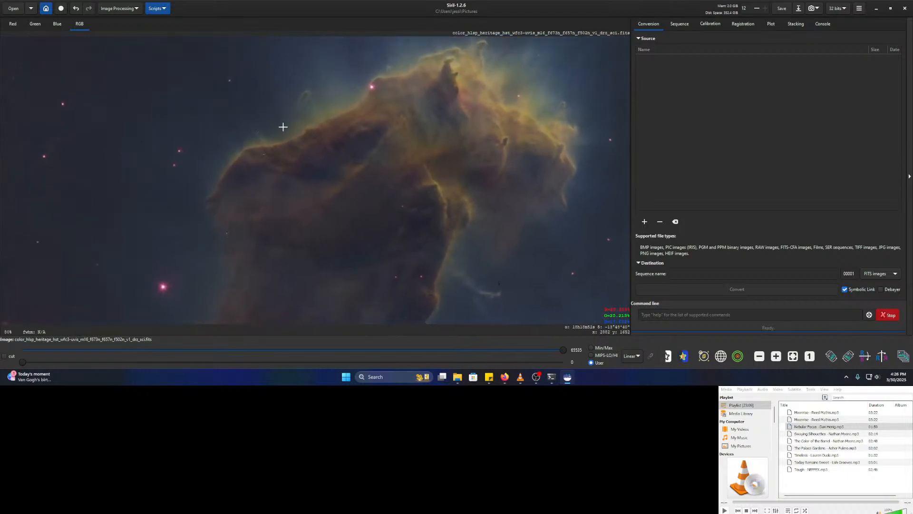
drag(282, 126, 305, 185)
scroll(326, 158, up, 5)
scroll(327, 158, up, 3)
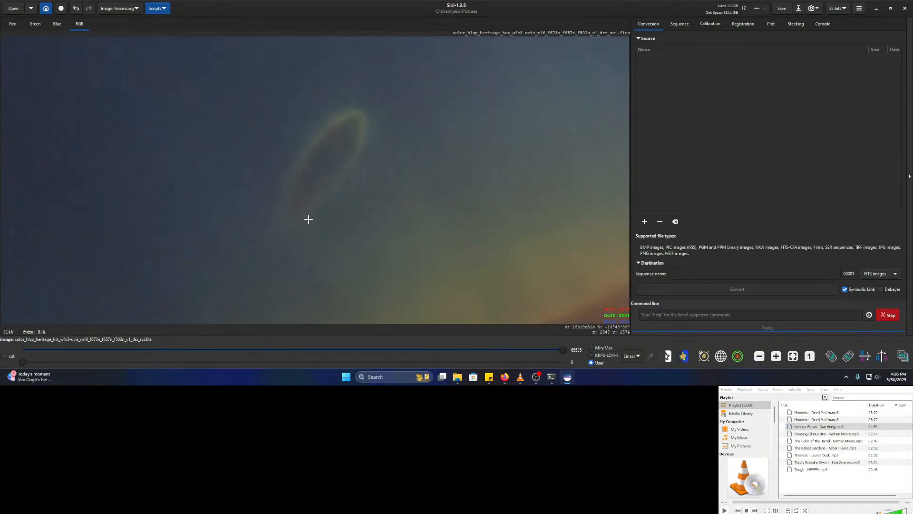
scroll(377, 181, down, 5)
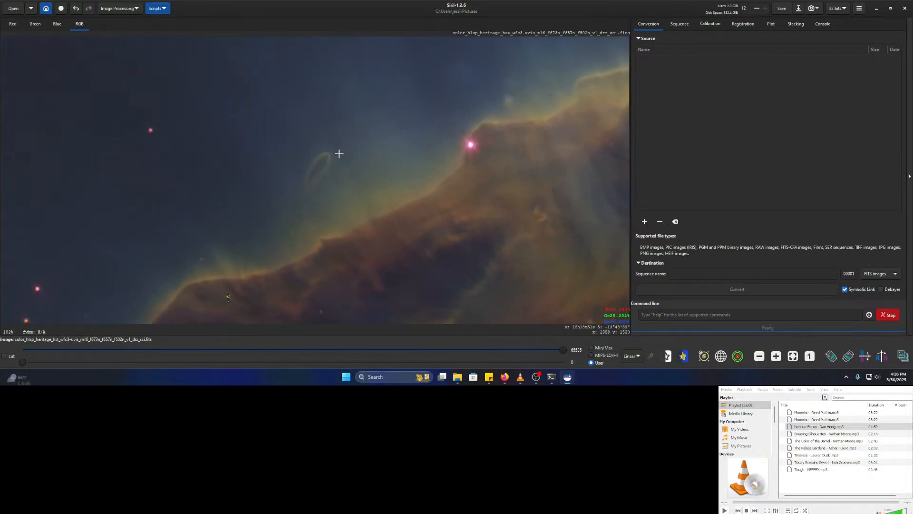
scroll(381, 170, down, 3)
drag(462, 195, 293, 163)
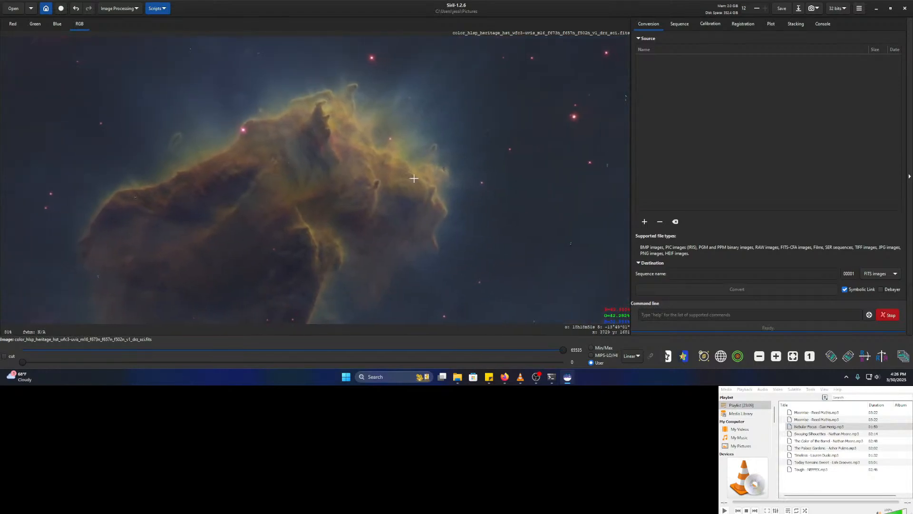
scroll(442, 163, up, 3)
scroll(376, 183, up, 3)
drag(503, 173, 303, 215)
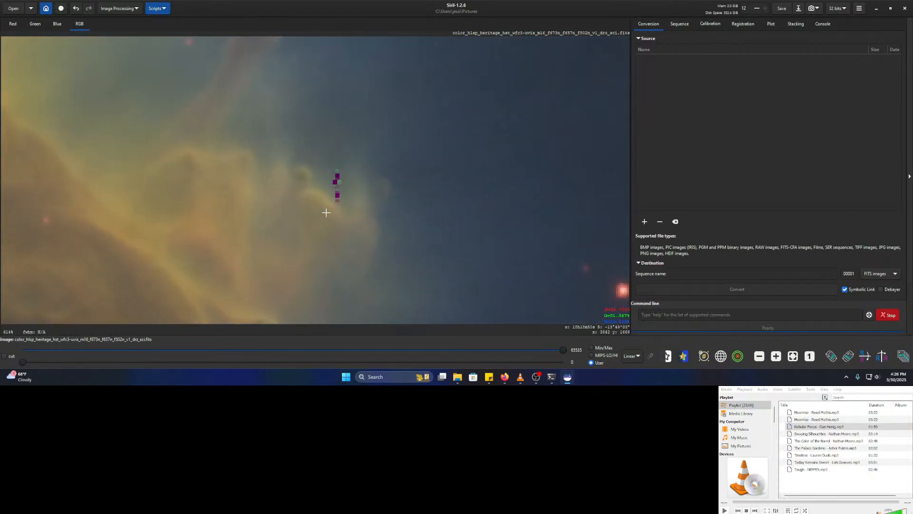
drag(337, 276, 380, 137)
scroll(380, 137, down, 3)
drag(261, 273, 382, 130)
scroll(414, 174, down, 2)
scroll(397, 179, up, 4)
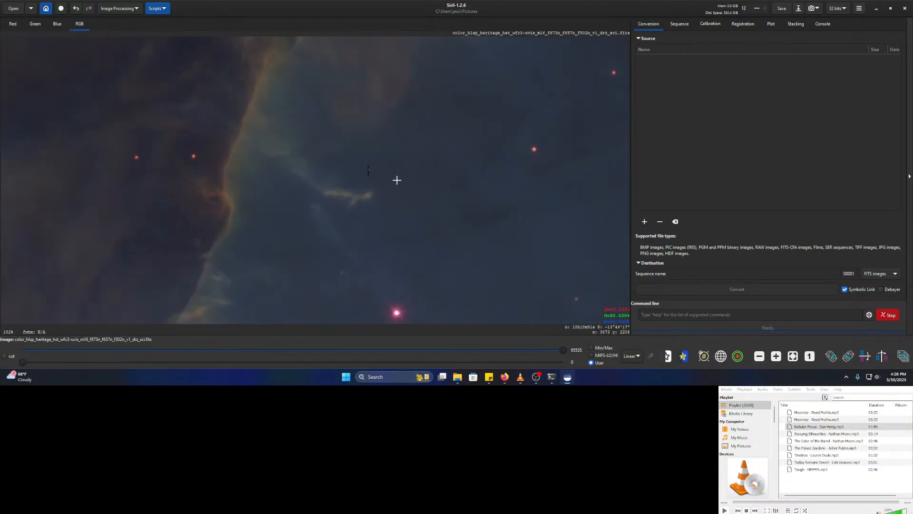
drag(340, 174, 386, 201)
scroll(353, 204, up, 2)
scroll(286, 237, down, 4)
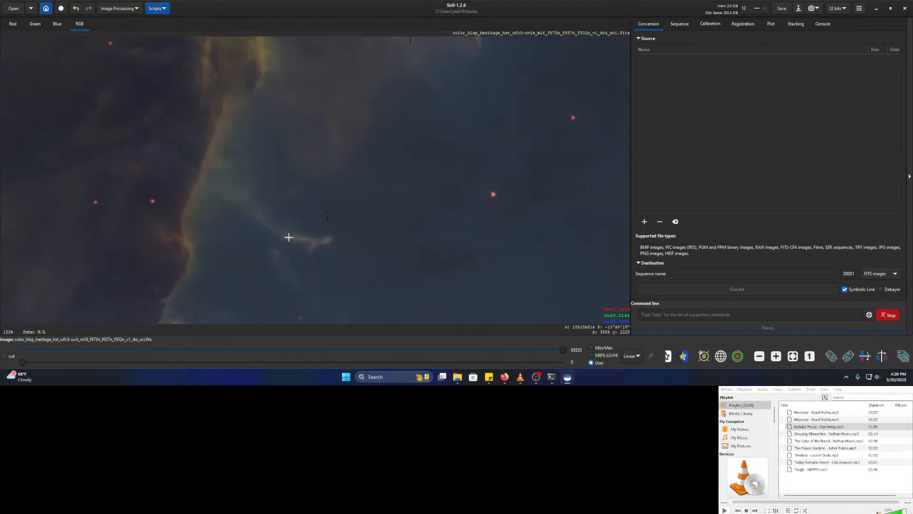
drag(223, 304, 428, 157)
scroll(404, 201, down, 1)
- Pan and zoom around the large spiked star until the whole image fits the canvas
drag(386, 218, 361, 113)
drag(355, 197, 373, 196)
scroll(376, 193, down, 2)
drag(248, 276, 330, 181)
drag(354, 214, 464, 159)
scroll(369, 173, up, 3)
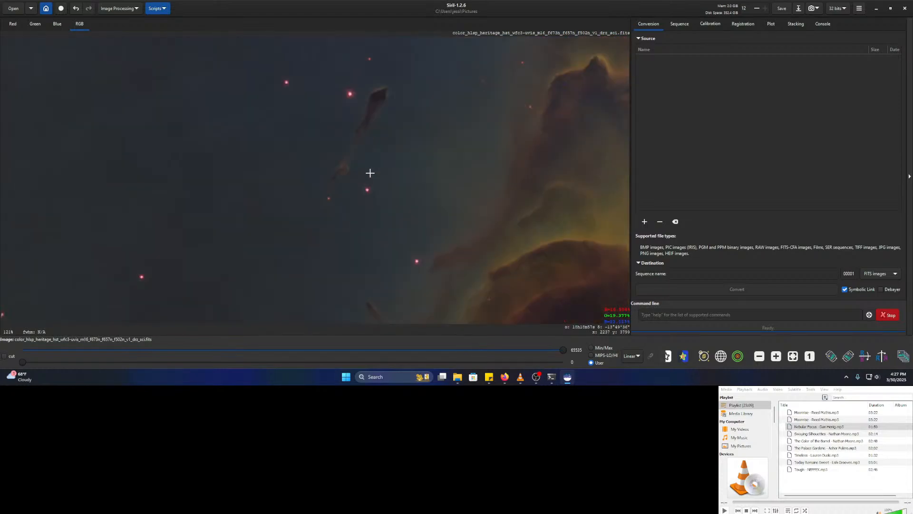
drag(371, 165, 363, 242)
drag(547, 245, 308, 198)
scroll(308, 198, down, 5)
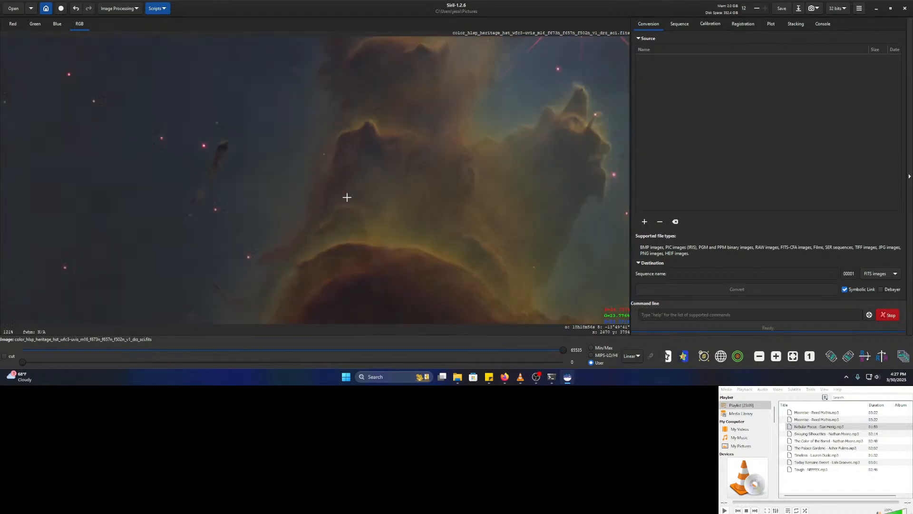
drag(453, 204, 304, 155)
scroll(321, 156, up, 1)
scroll(443, 157, down, 3)
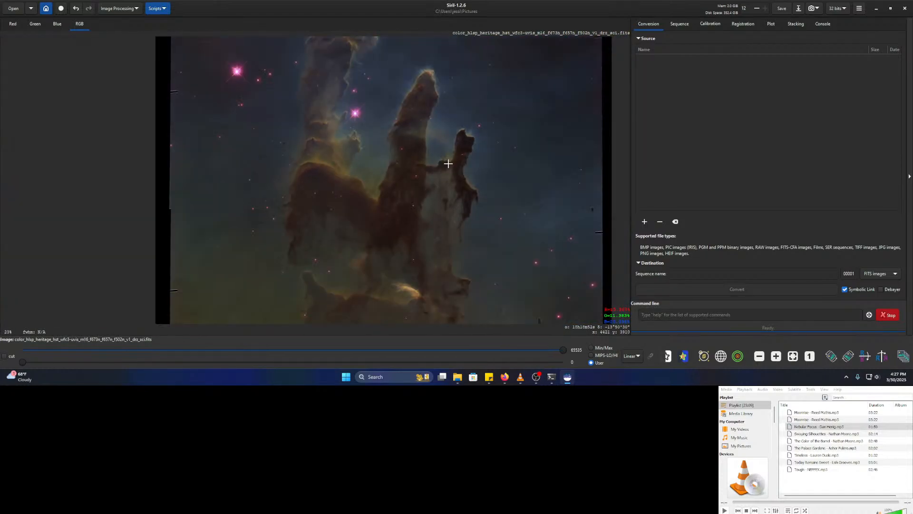
drag(431, 151, 381, 163)
scroll(382, 168, up, 1)
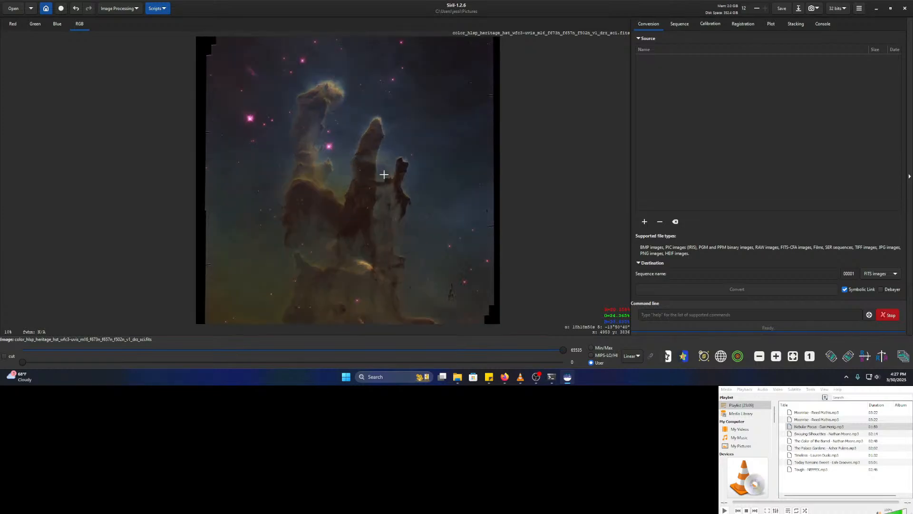
scroll(377, 170, up, 1)
scroll(382, 200, down, 1)
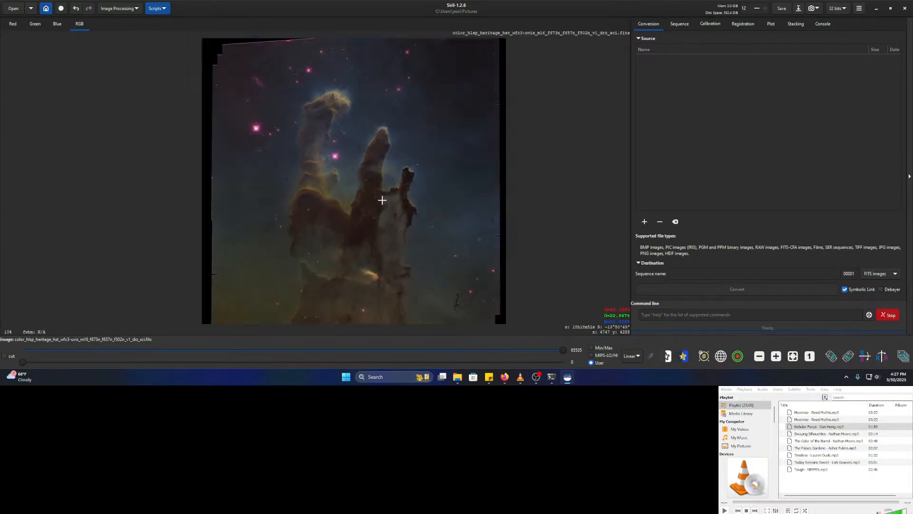
scroll(382, 200, down, 1)
scroll(384, 193, up, 1)
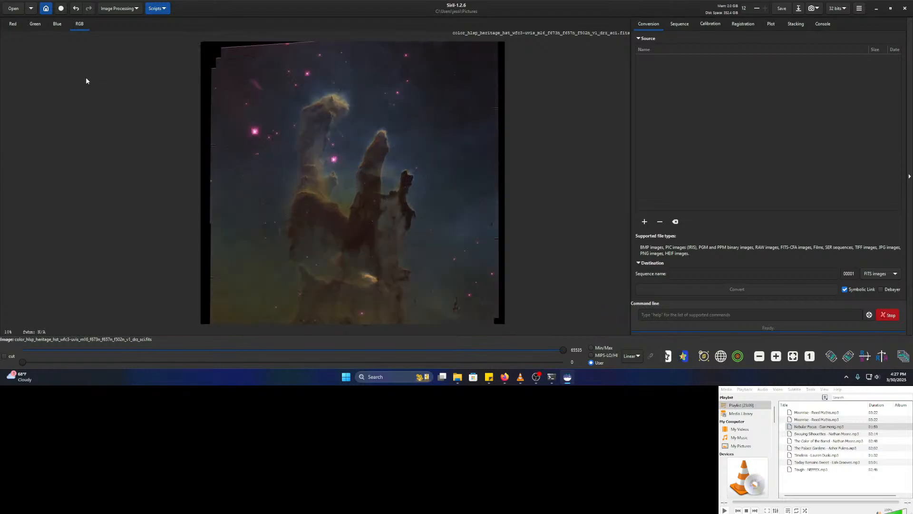
- Quit Siril and relaunch it by searching 'siri' in the Start menu
click(905, 8)
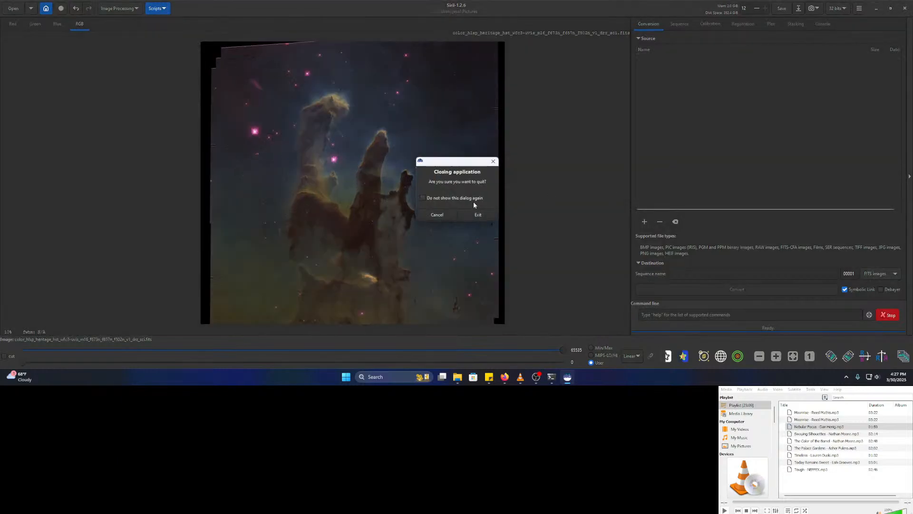
click(478, 215)
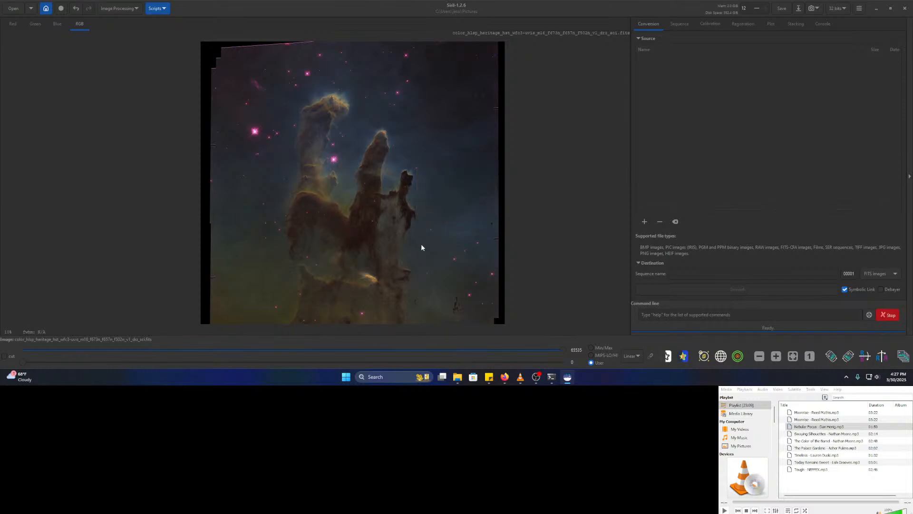
click(362, 377)
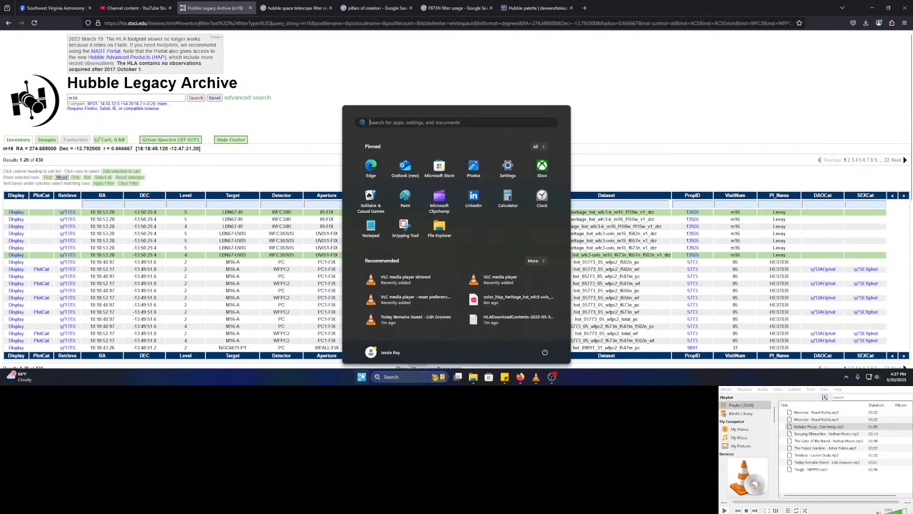
text(siril)
key(Return)
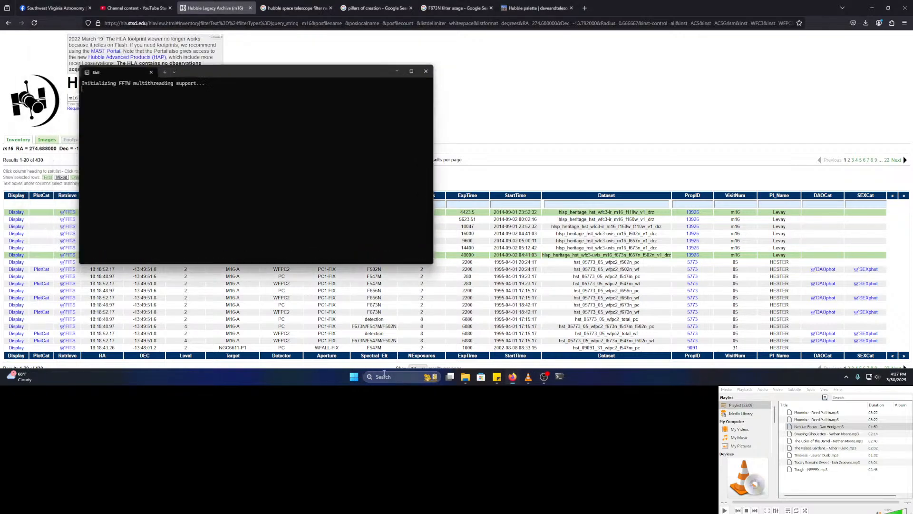
- Start the next music track, then return to Siril's Open File dialog at Pictures
click(535, 376)
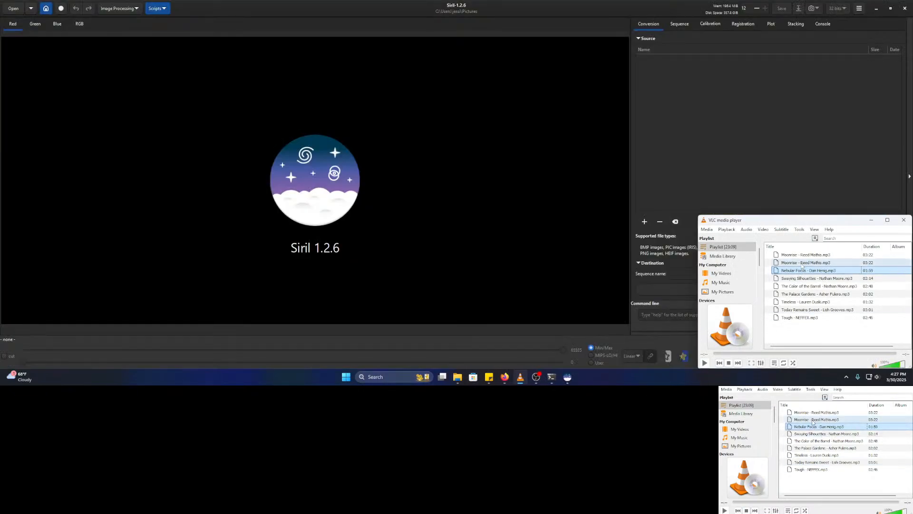
double_click(801, 278)
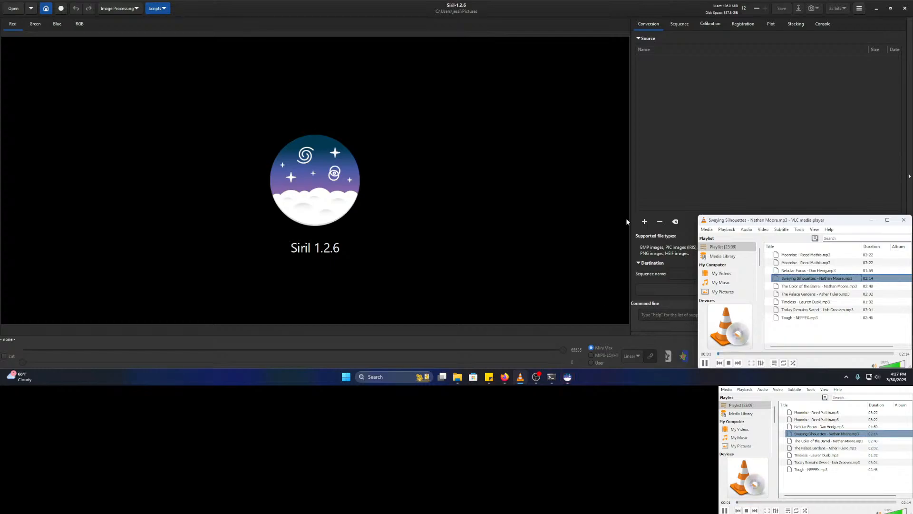
click(526, 13)
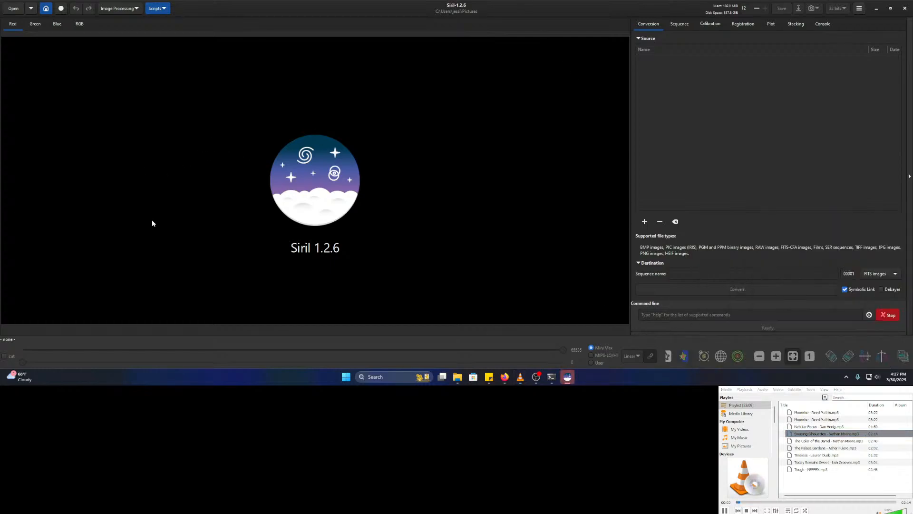
click(13, 7)
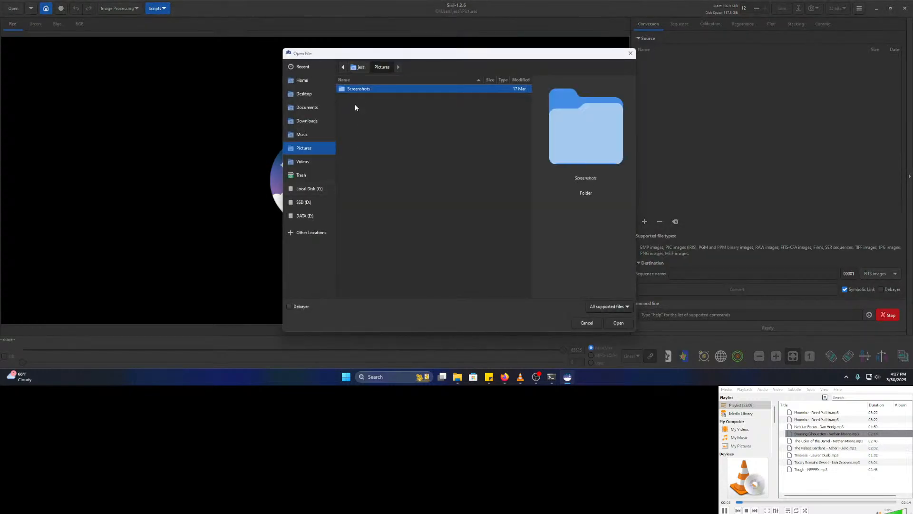
- Load the colour heritage m16 f673n_f657n_f502n FITS file from Downloads, briefly viewing Background Extraction
click(313, 121)
click(357, 97)
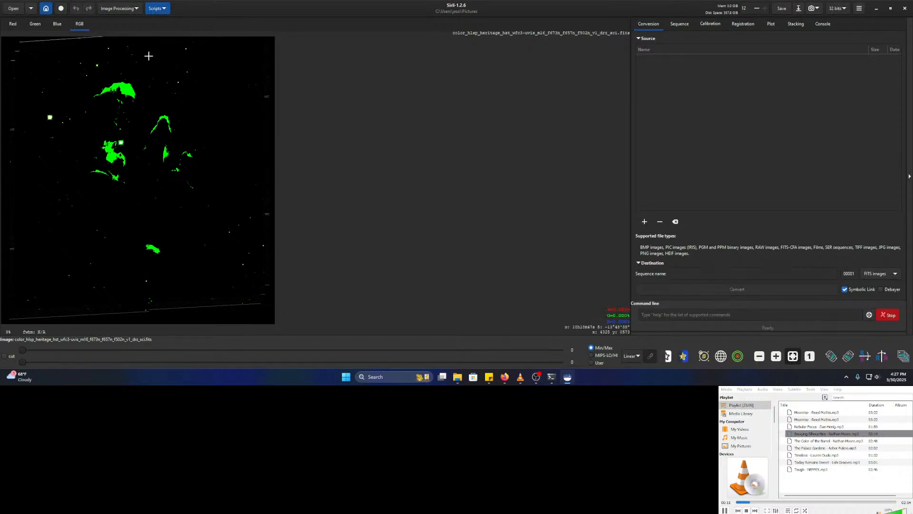
click(123, 9)
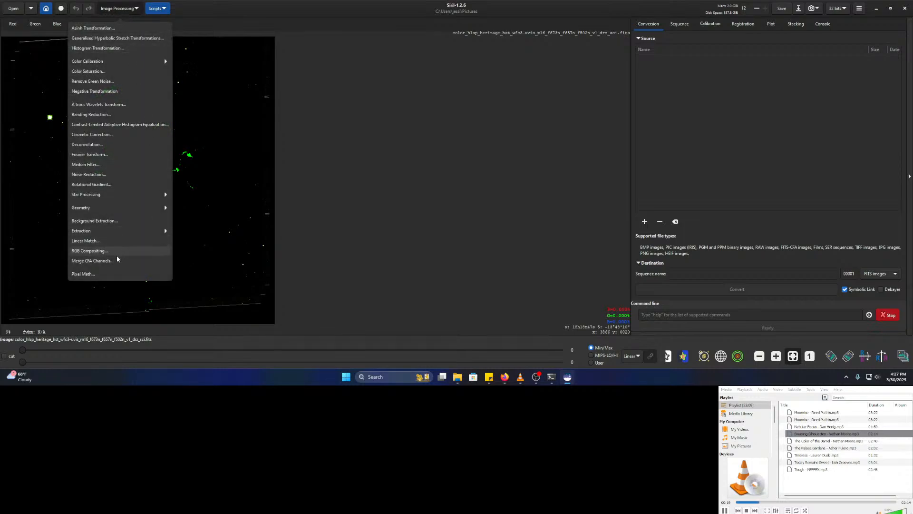
click(123, 222)
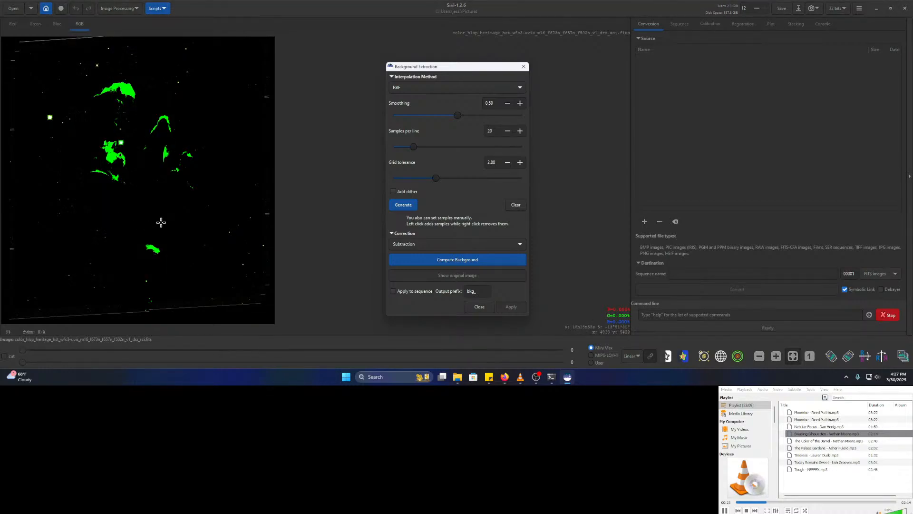
click(475, 311)
click(118, 8)
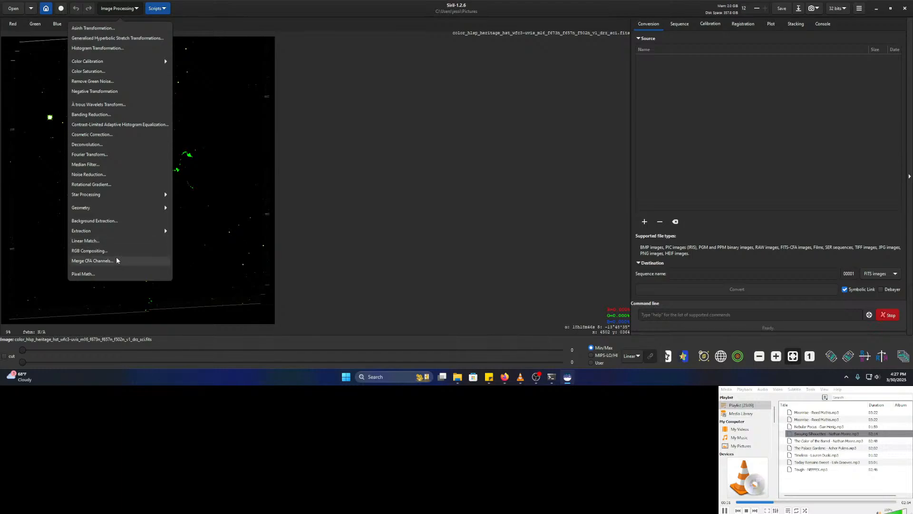
- Run Channel Extraction in RGB mode, saving red, green and blue as SII, Ha and OIII
click(116, 251)
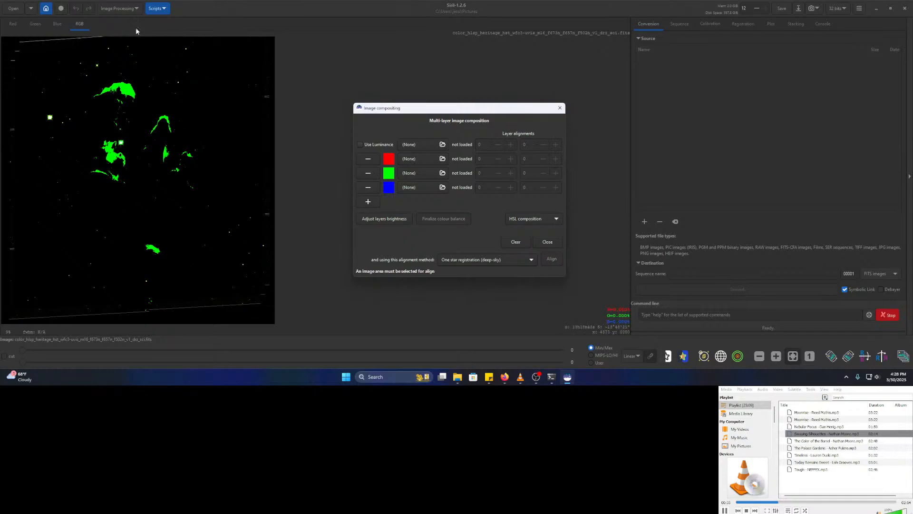
click(560, 108)
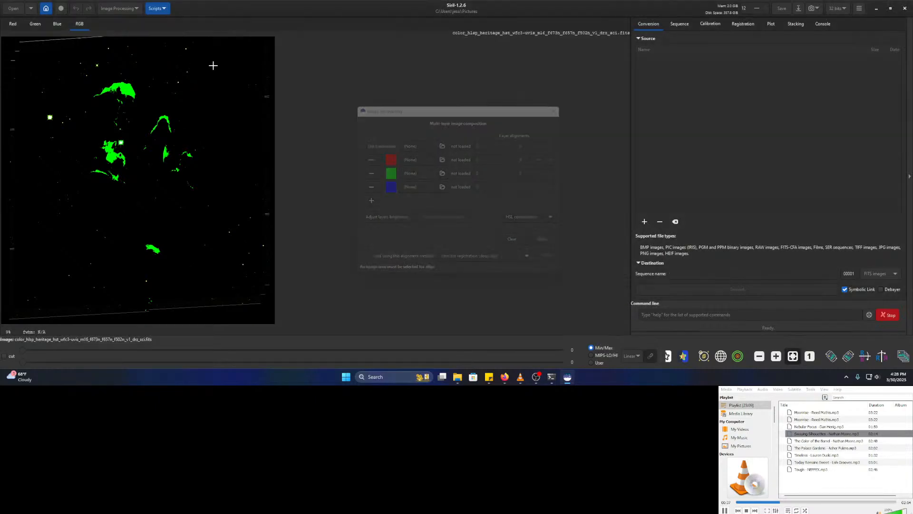
click(111, 10)
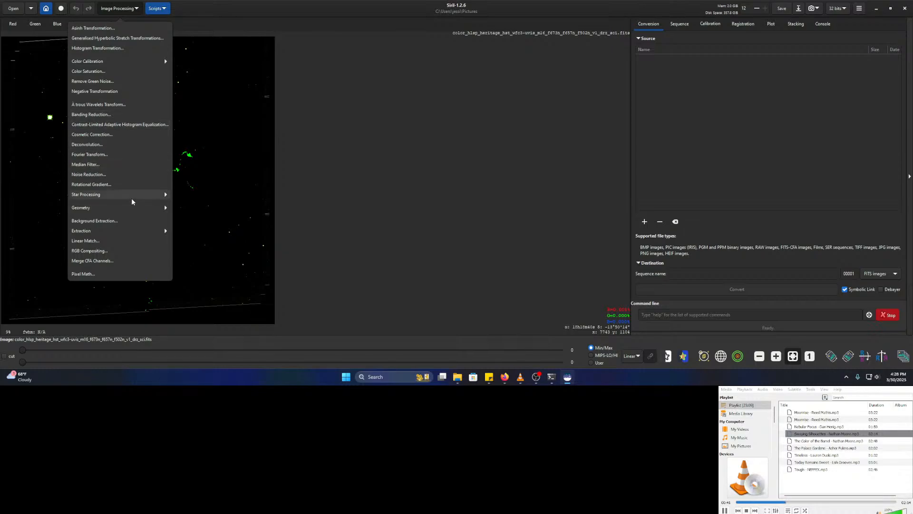
click(114, 230)
click(101, 41)
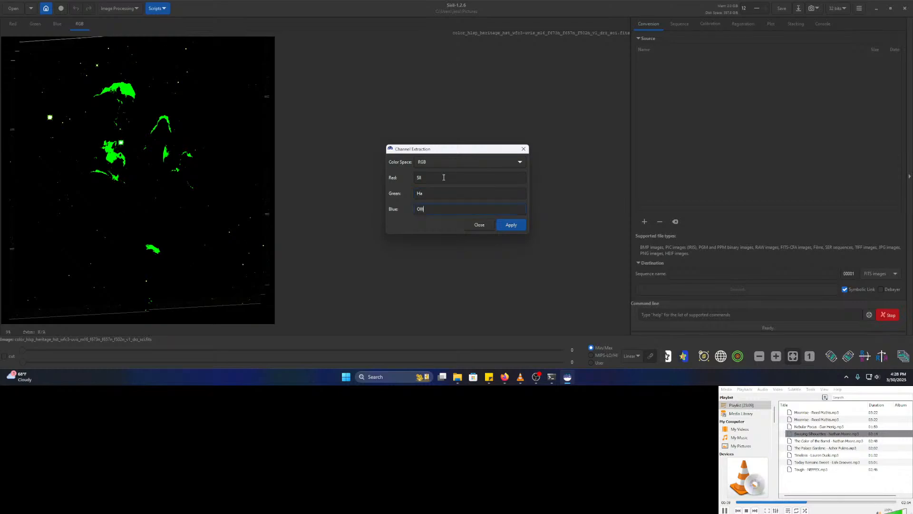
click(521, 226)
click(667, 373)
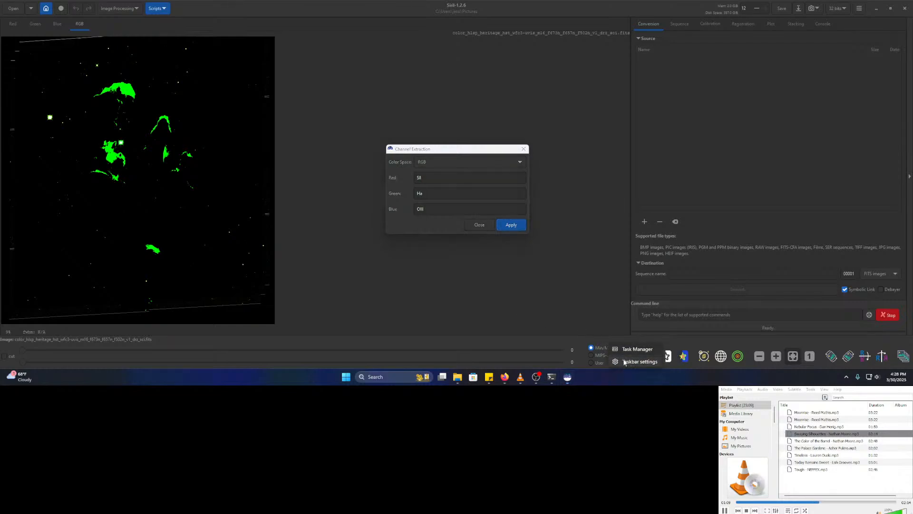
- Check CPU load in Task Manager's Performance view, then close Siril's Channel Extraction dialog
key(ctrl+shift+Escape)
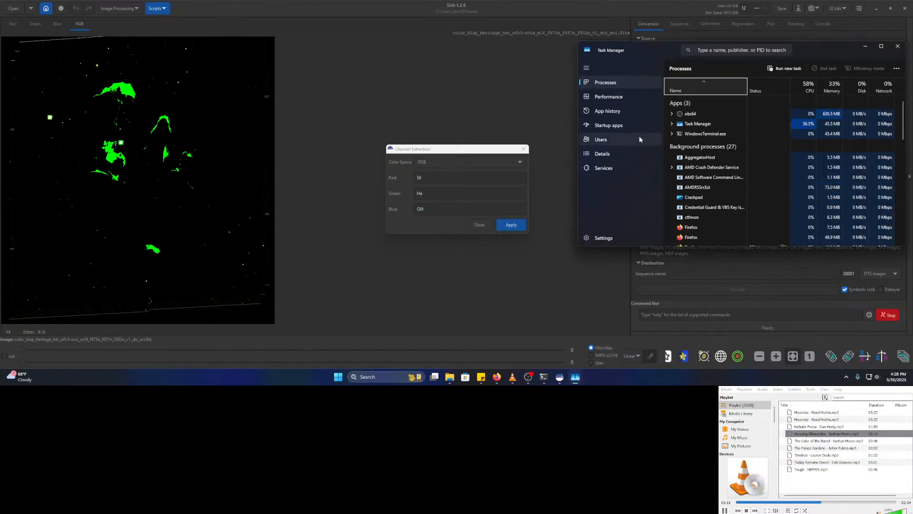
click(598, 97)
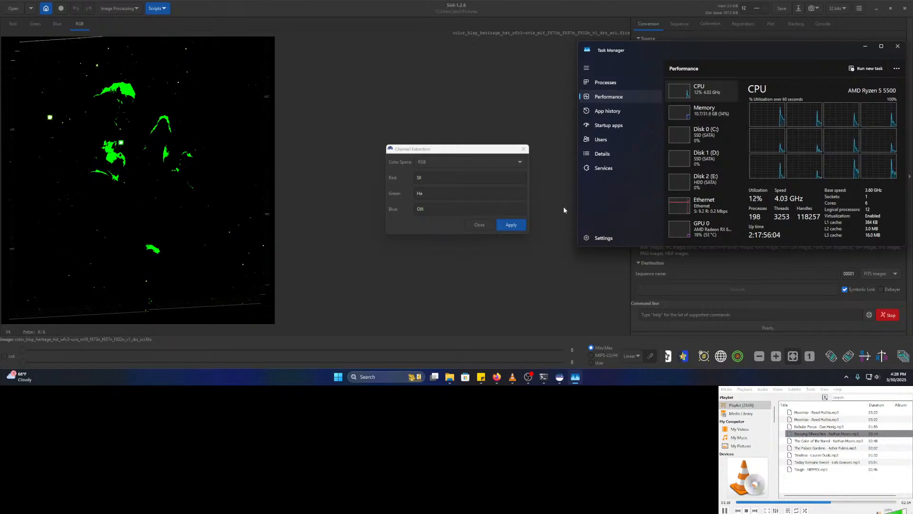
click(530, 203)
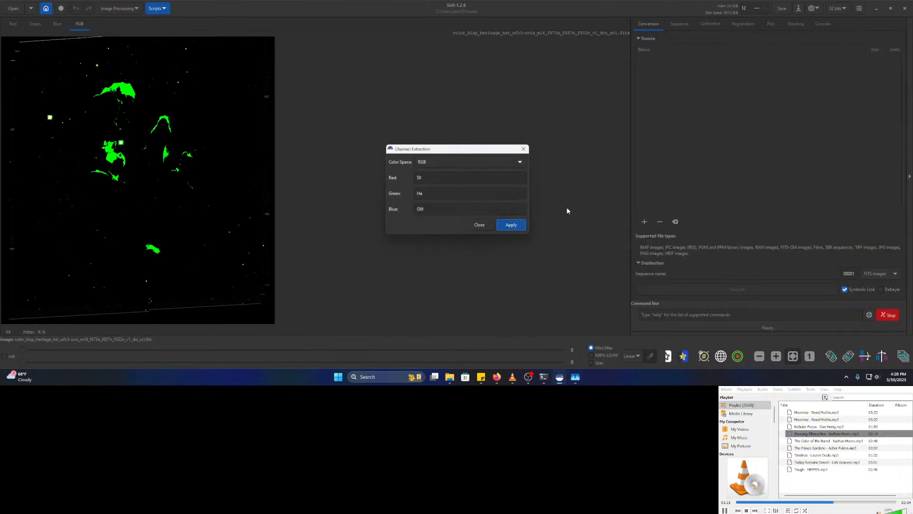
click(511, 225)
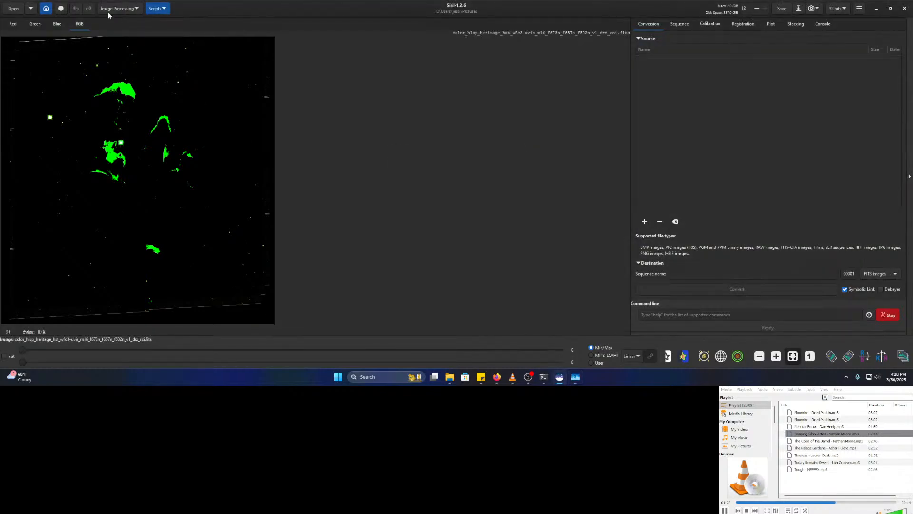
- Verify Ha.fit, OIII.fit and SII.fit appear in Pictures, then open File Explorer with Win+E
click(14, 9)
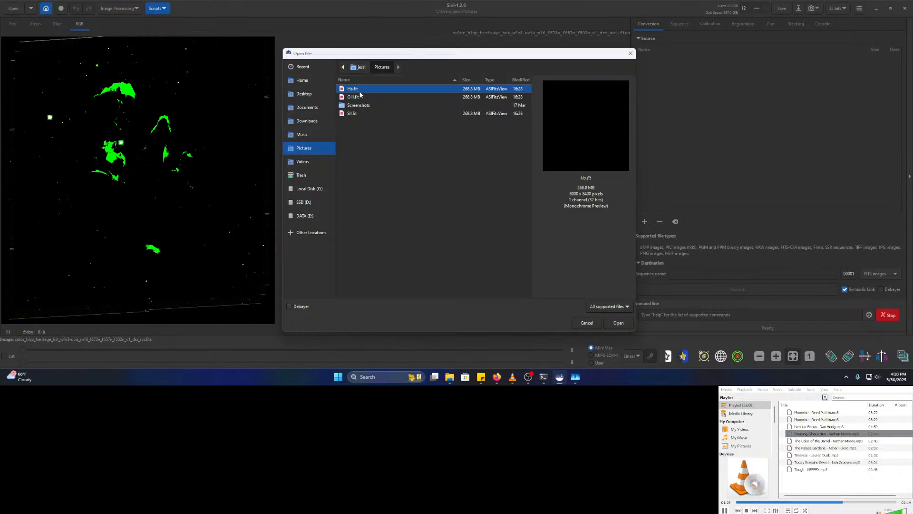
click(586, 323)
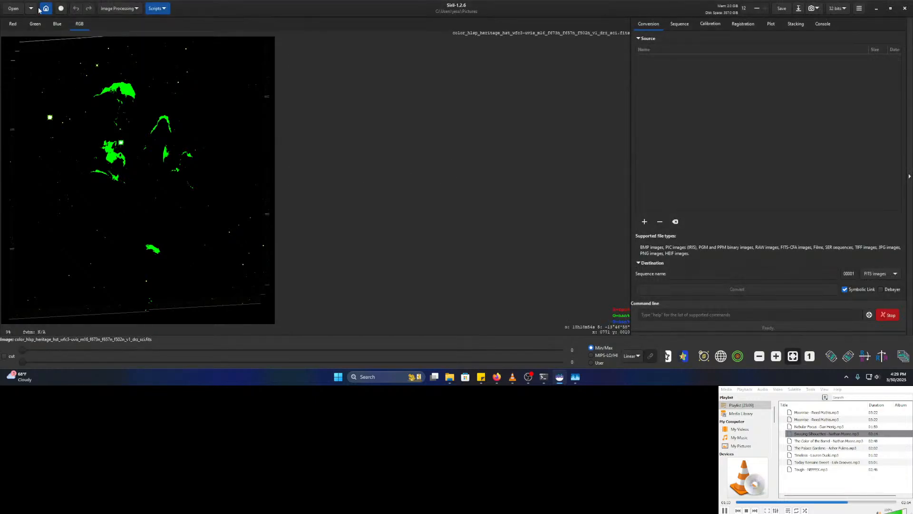
key(super+e)
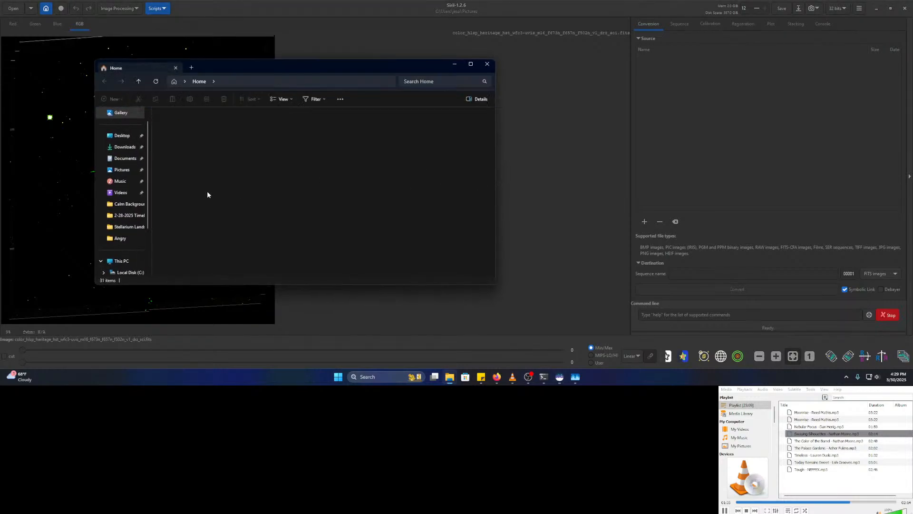
- Create an M16 folder in Pictures and move Ha.fit, OIII.fit and SII.fit into it
click(123, 171)
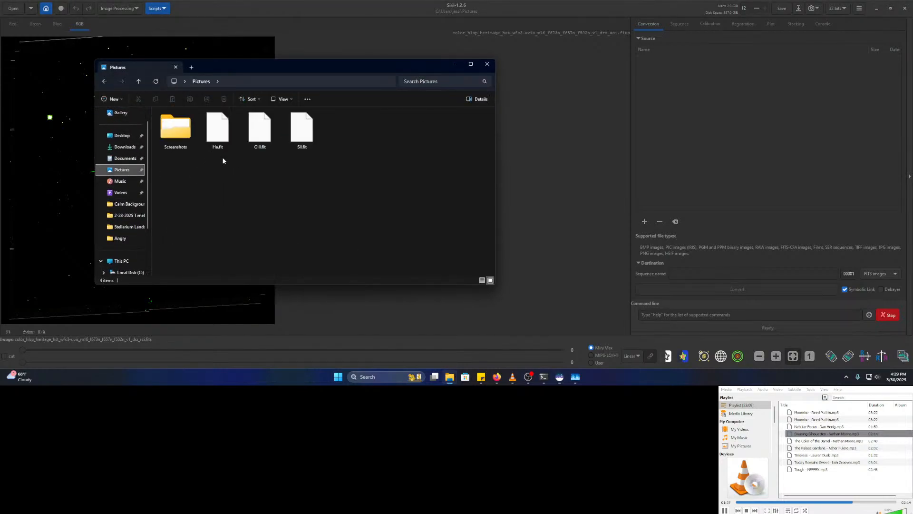
right_click(333, 134)
click(351, 124)
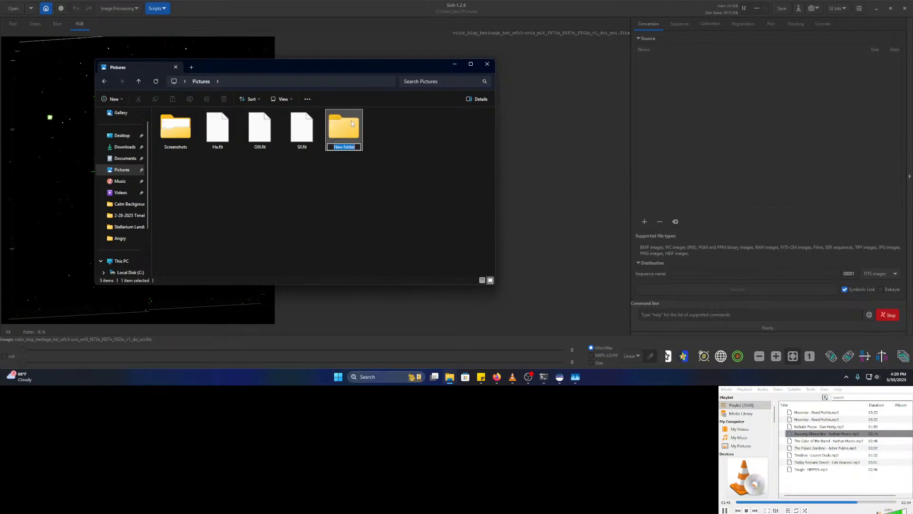
text(M)
key(Return)
drag(227, 171, 344, 129)
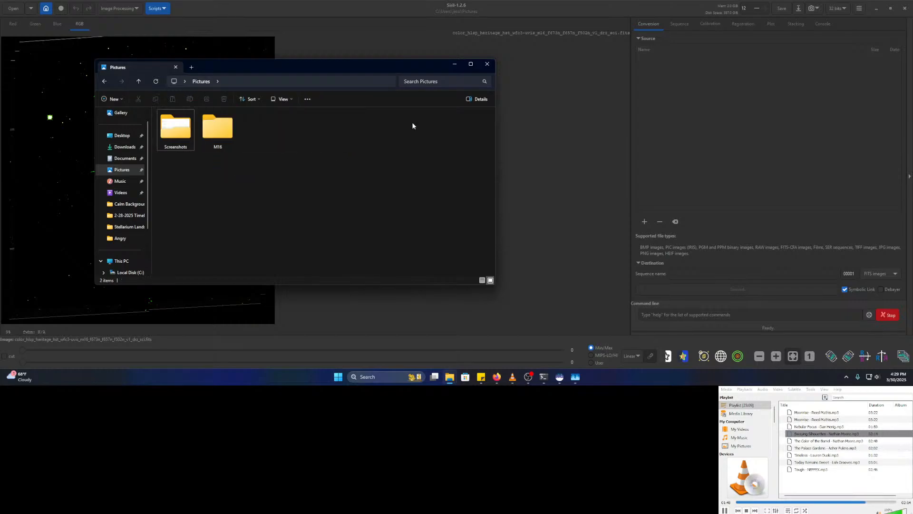
- Set Siril's working directory to the new M16 folder
click(453, 63)
click(45, 8)
double_click(371, 89)
click(608, 322)
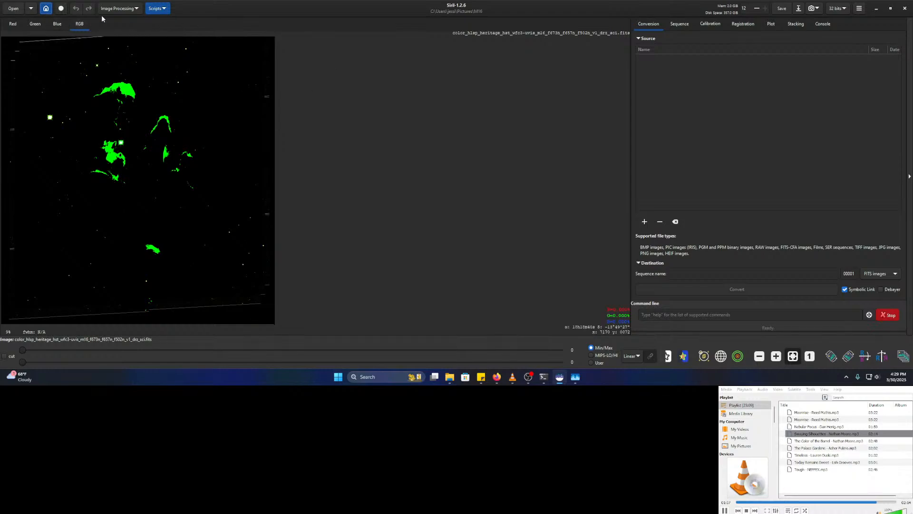
- In RGB Compositing, load Ha.fit as red and OIII.fit as both green and blue layers
click(119, 8)
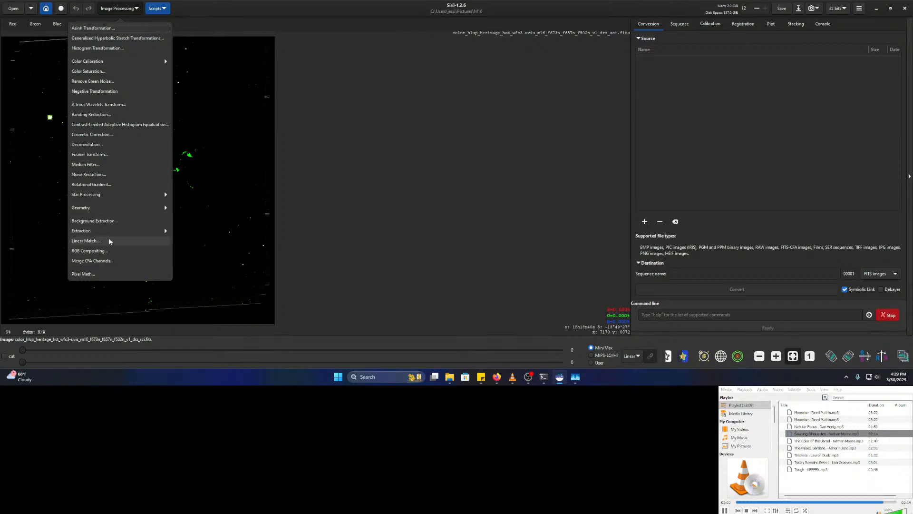
click(101, 250)
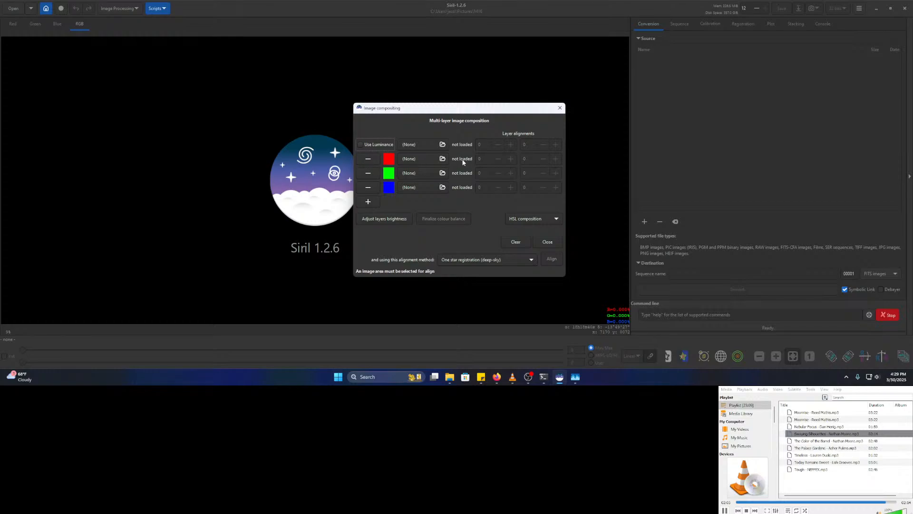
click(430, 159)
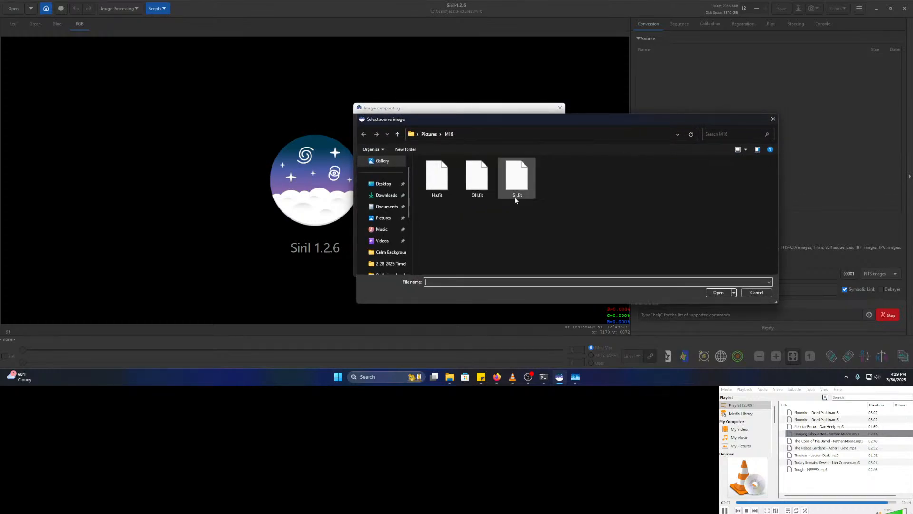
double_click(440, 193)
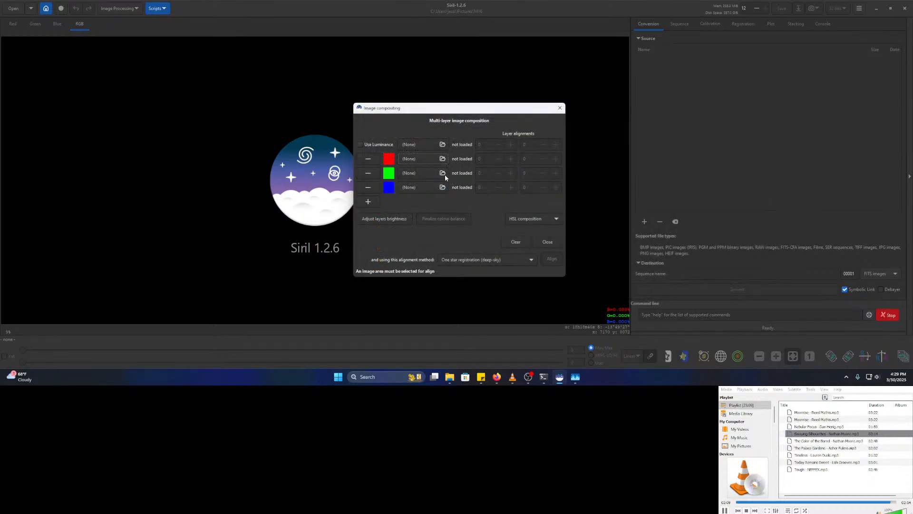
click(443, 173)
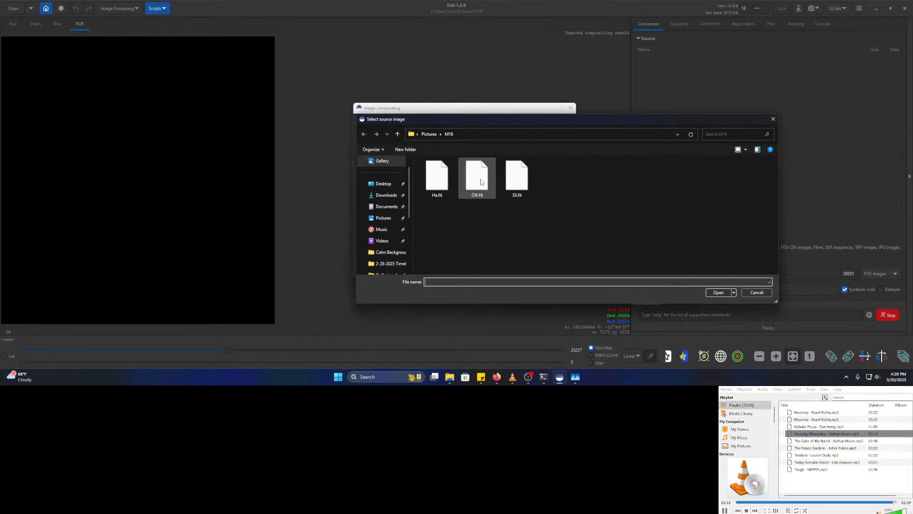
double_click(481, 182)
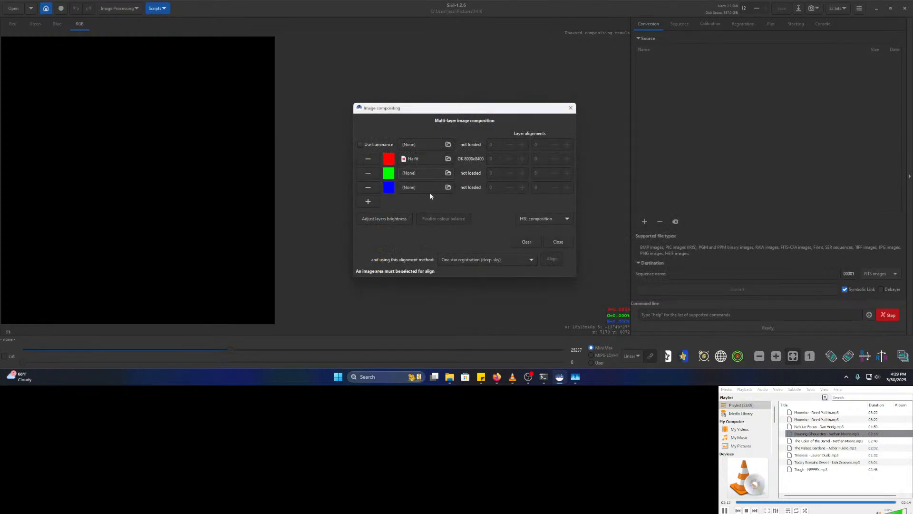
click(448, 187)
click(477, 188)
double_click(476, 188)
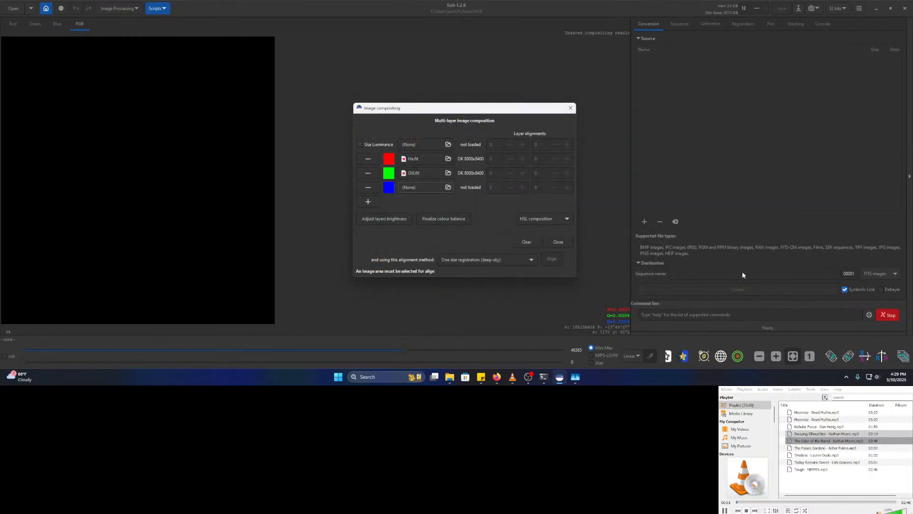
click(560, 241)
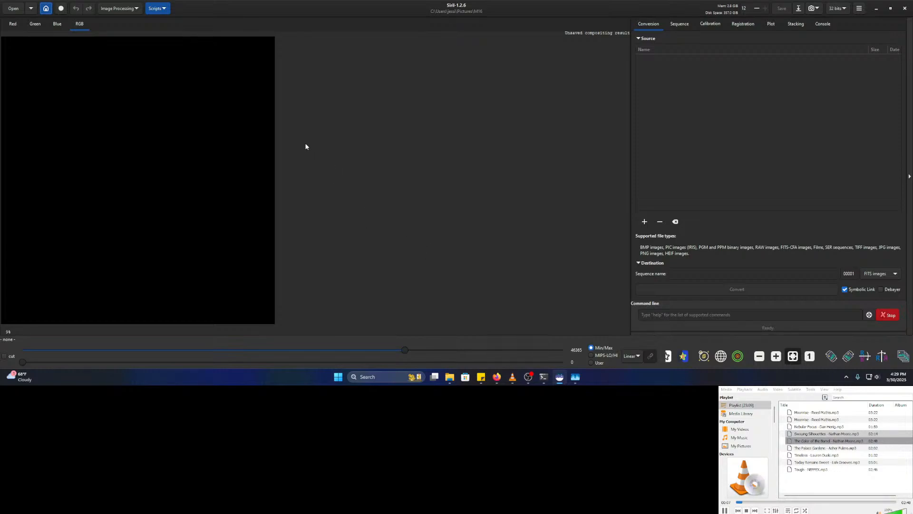
- Open Histogram Transformation and apply a first strong midtones stretch to the composite
click(121, 9)
click(111, 48)
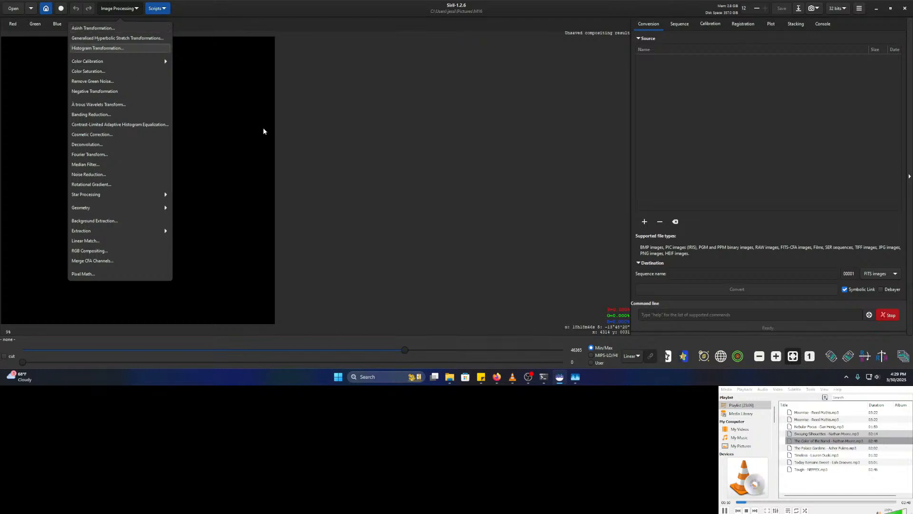
drag(452, 91, 689, 71)
drag(697, 192, 632, 193)
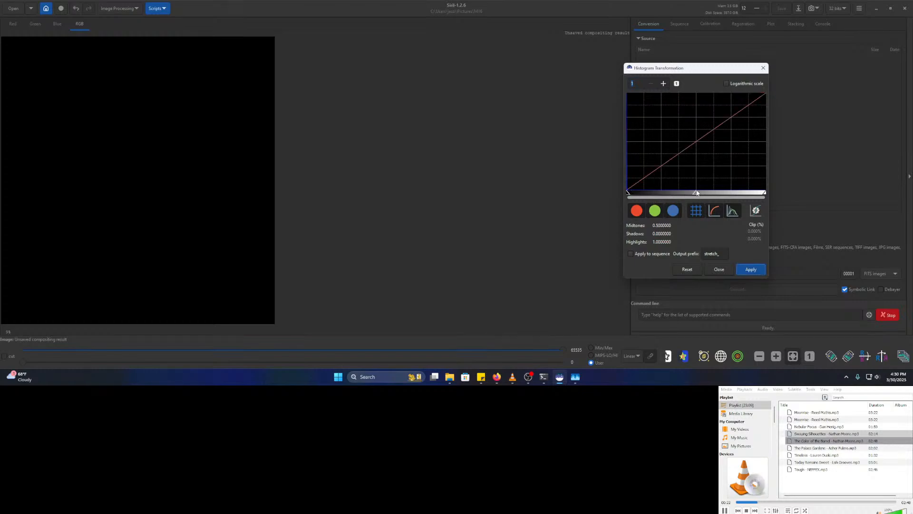
drag(697, 192, 638, 193)
click(751, 270)
- Apply four more, progressively gentler midtones stretches until the red pillars stand out
drag(695, 195, 639, 195)
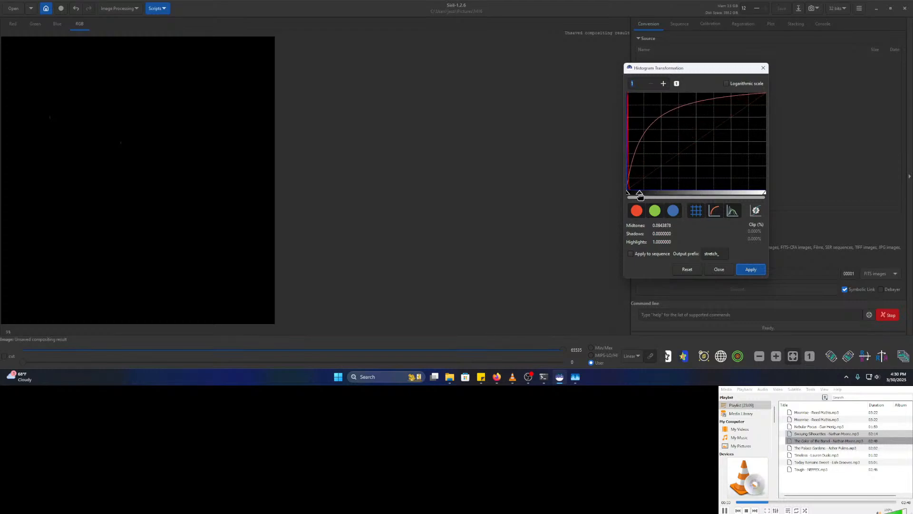
click(755, 269)
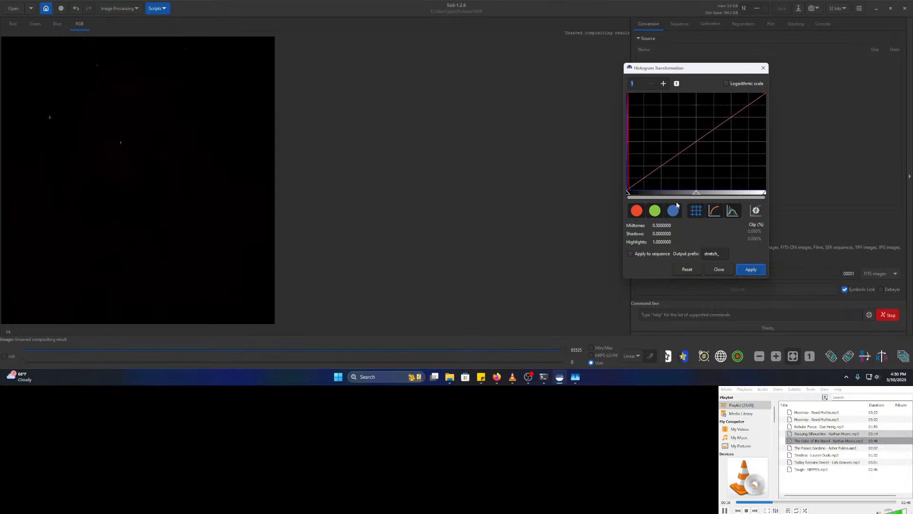
drag(696, 193, 655, 194)
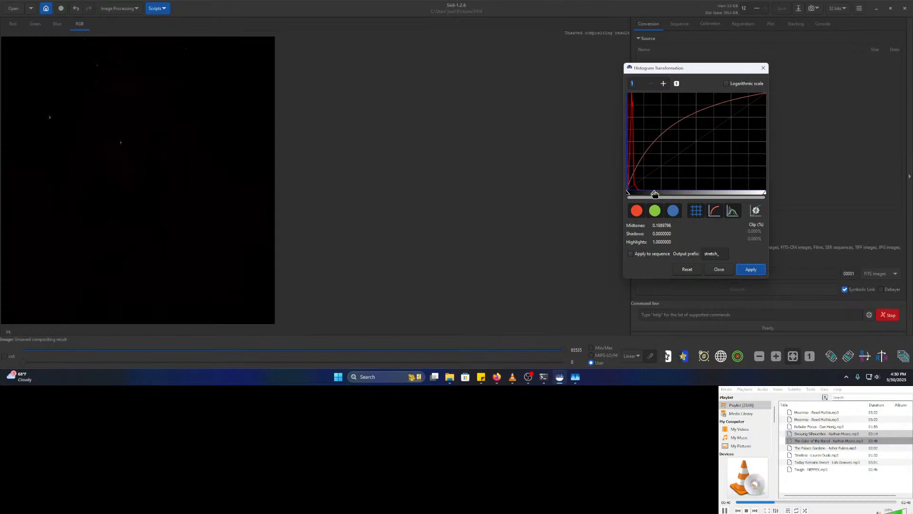
click(747, 269)
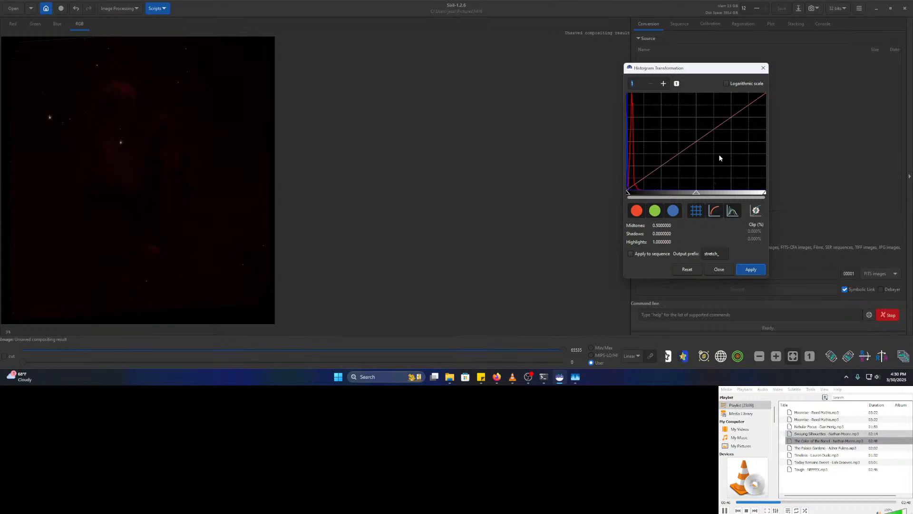
drag(696, 193, 669, 193)
click(750, 269)
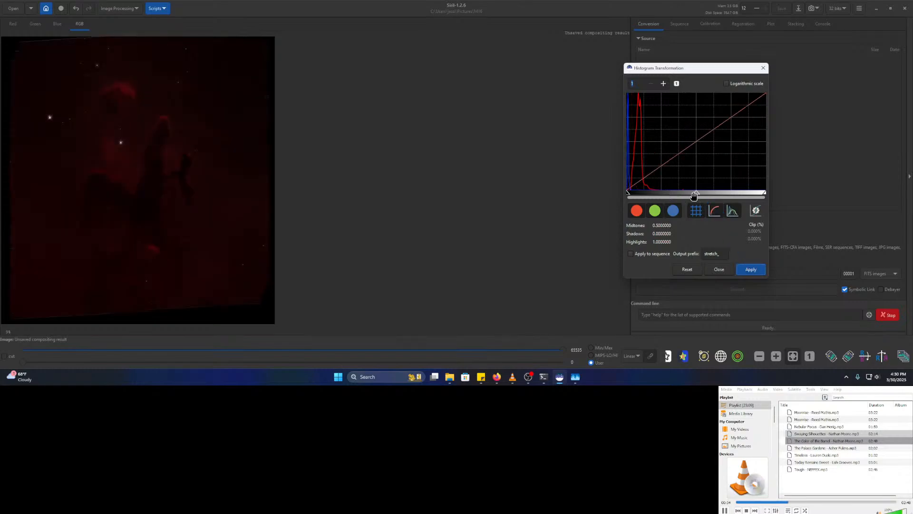
drag(696, 195, 680, 195)
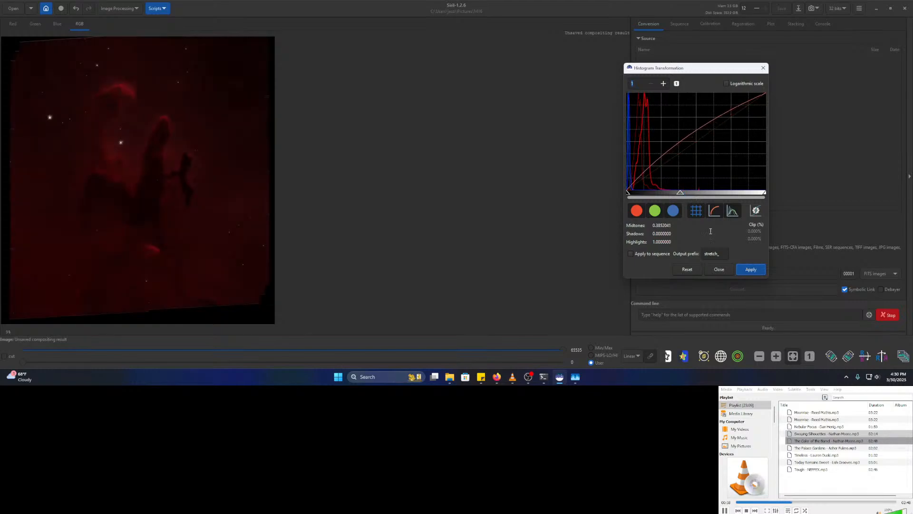
click(750, 268)
drag(147, 192, 340, 195)
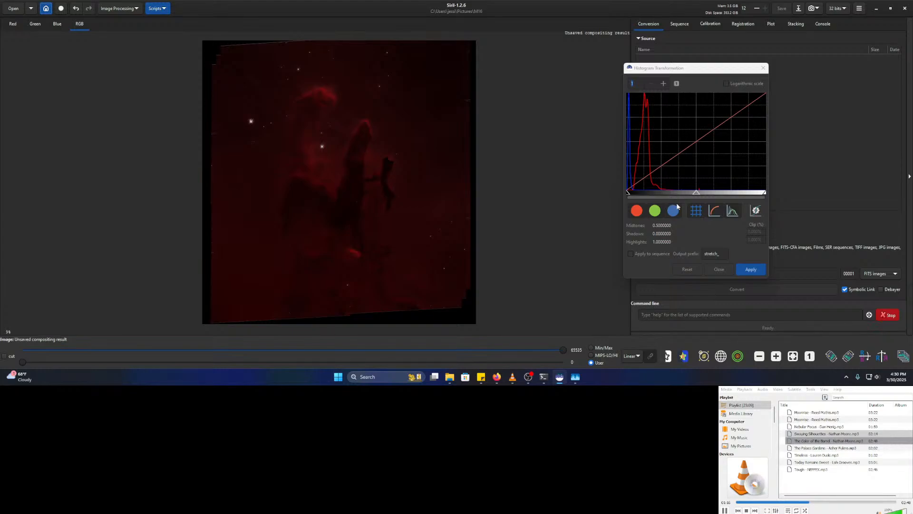
- Exclude the red channel and apply a green/blue stretch at midtones 0.1122469
click(637, 214)
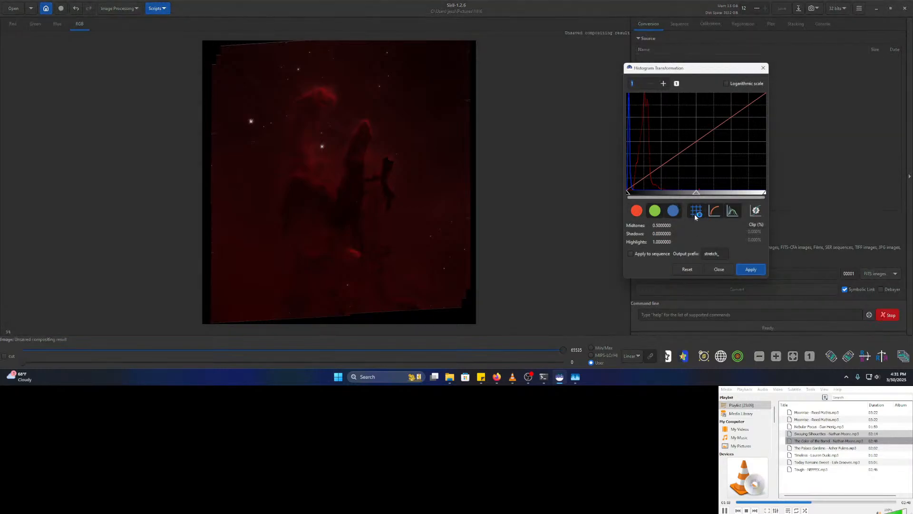
drag(696, 195, 642, 193)
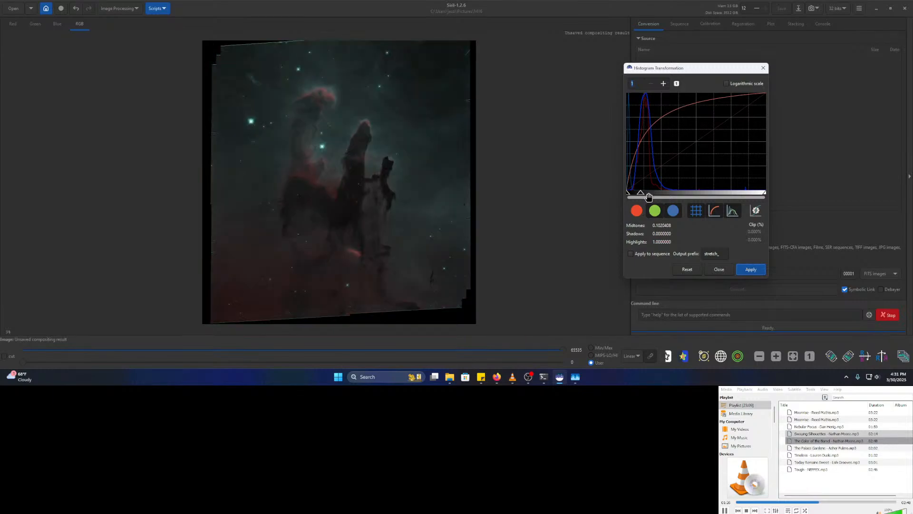
drag(642, 194, 643, 192)
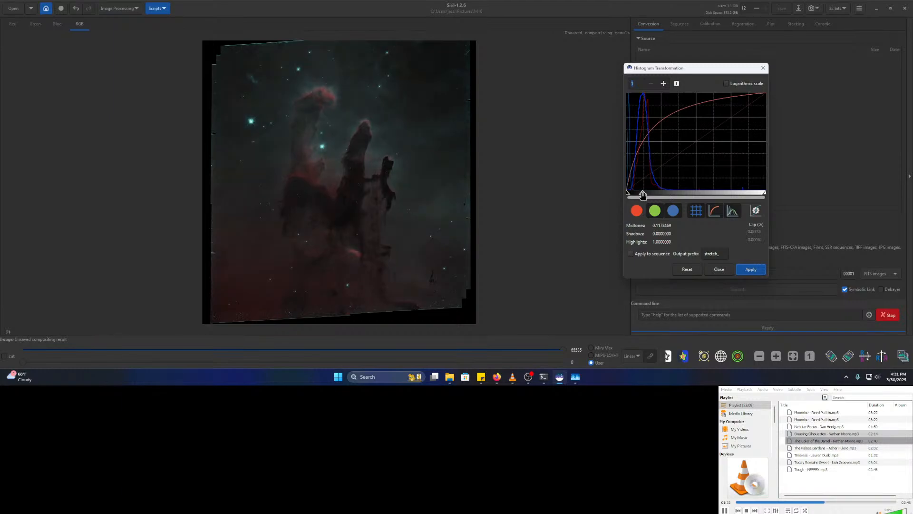
drag(643, 193, 642, 193)
click(755, 269)
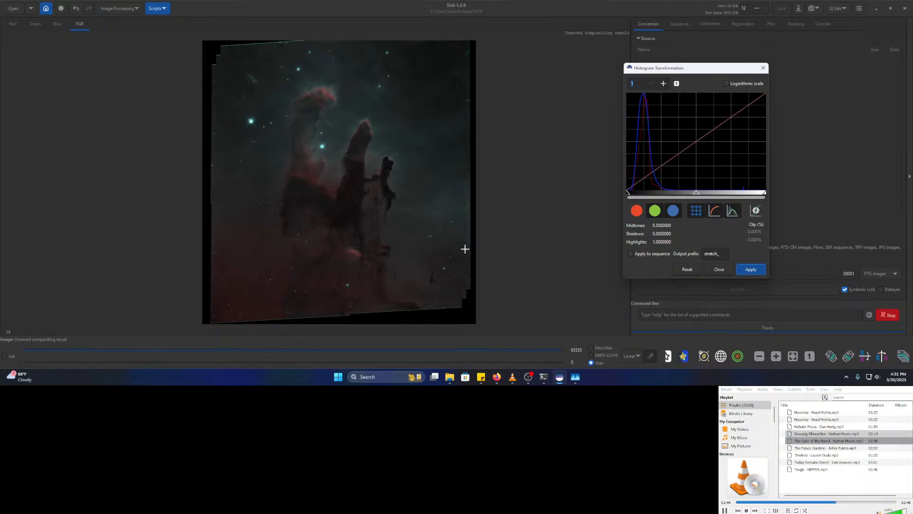
- Re-include the red channel and lower the all-channel midtones to about 0.375
scroll(280, 253, up, 5)
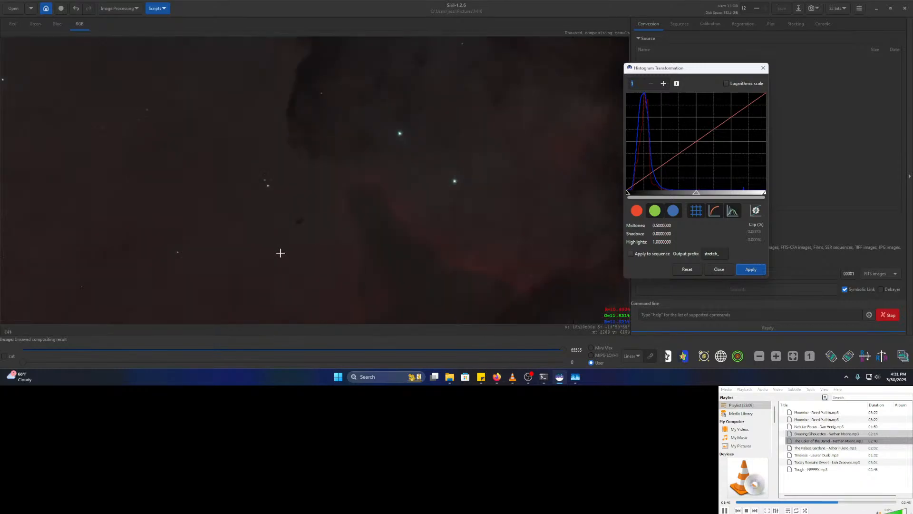
scroll(318, 238, down, 4)
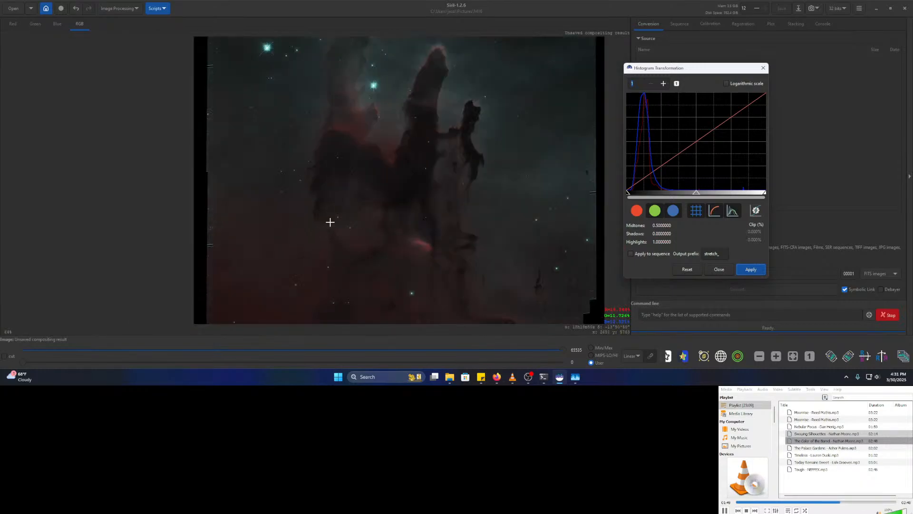
scroll(361, 214, down, 4)
click(390, 206)
scroll(390, 206, down, 1)
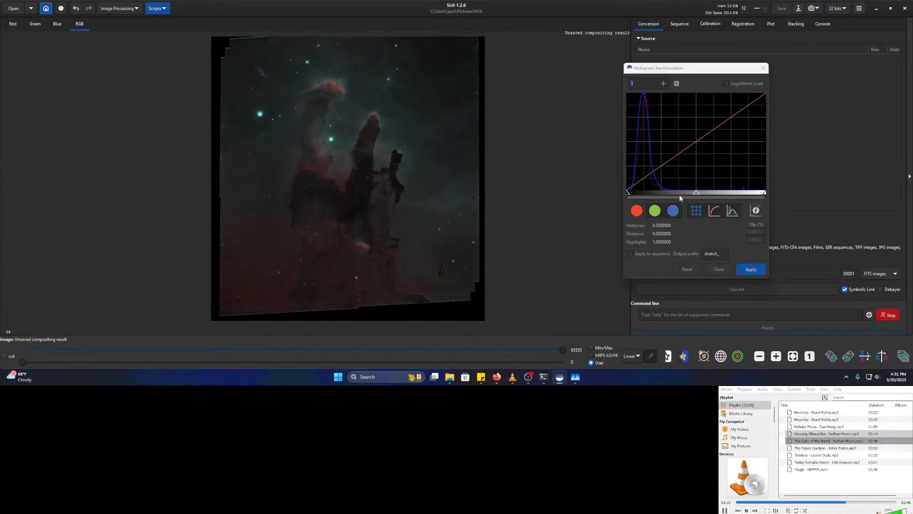
click(641, 211)
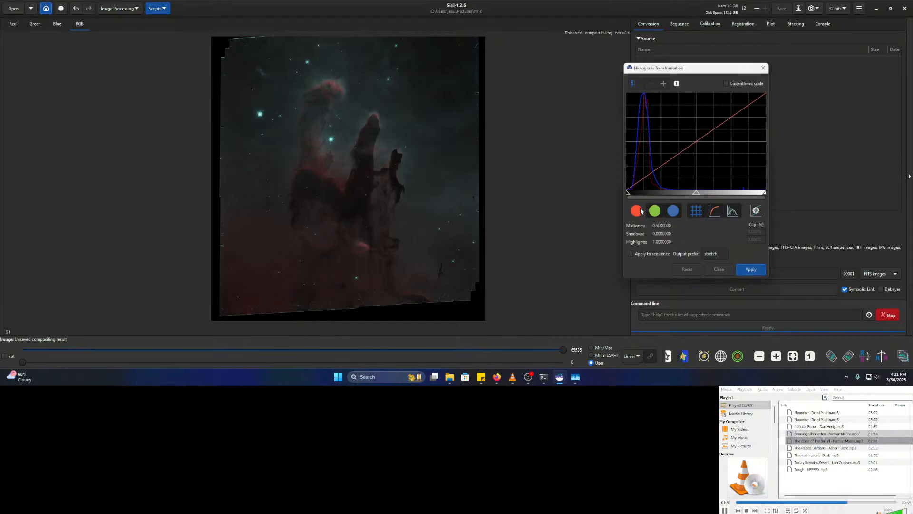
drag(696, 193, 687, 195)
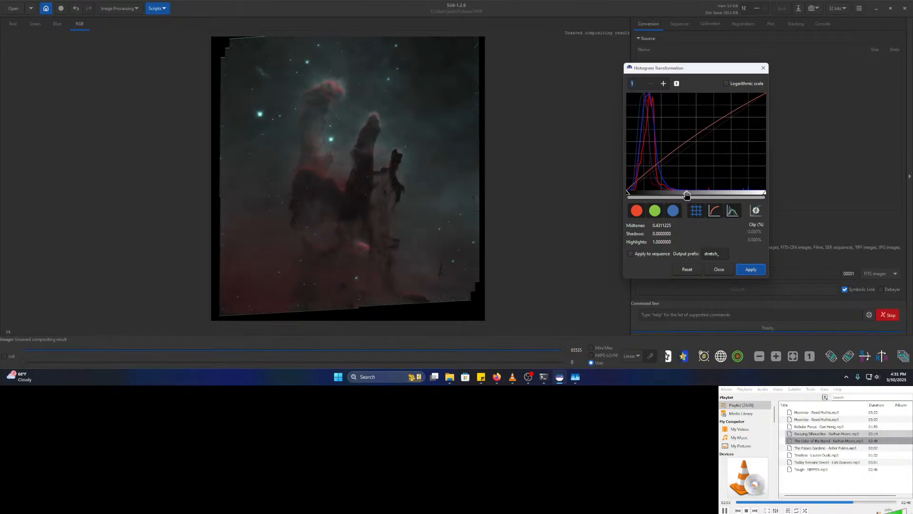
drag(685, 192, 678, 192)
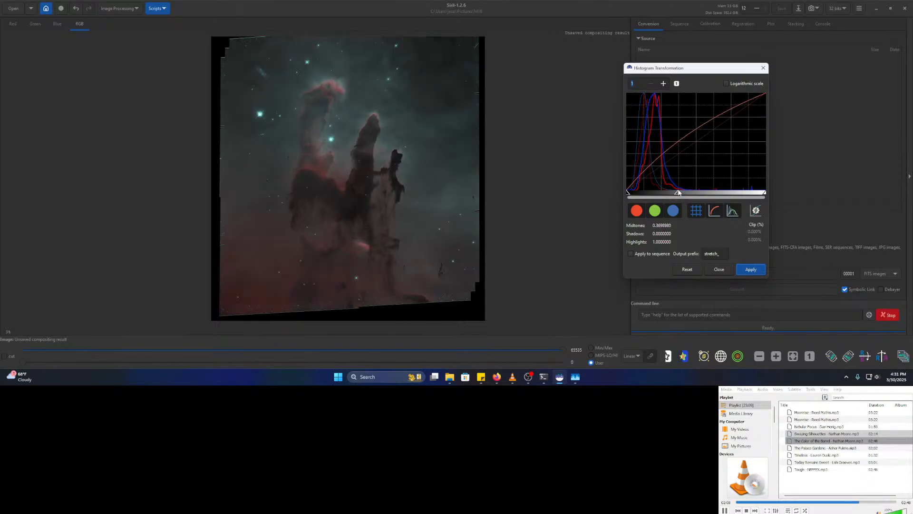
drag(678, 192, 679, 193)
click(530, 377)
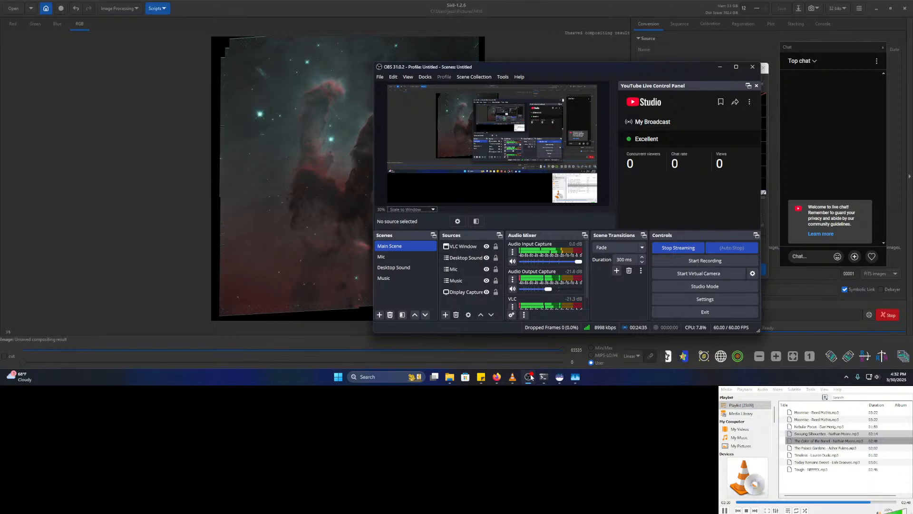
click(530, 377)
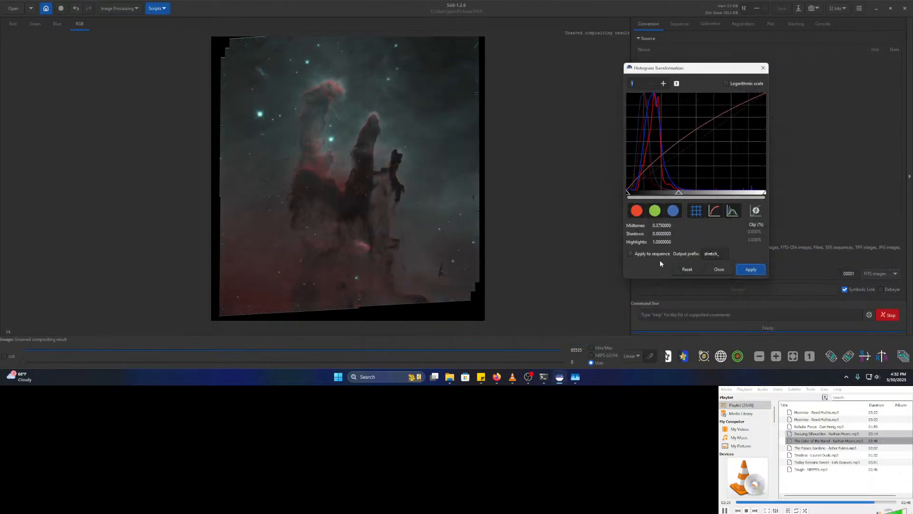
- Apply the midtones stretch, then view the green and blue channels before returning to RGB
click(750, 270)
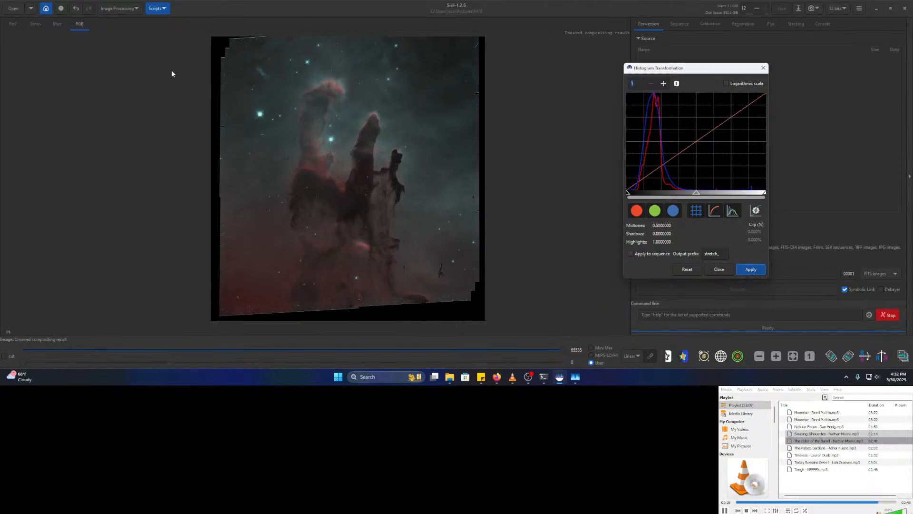
click(35, 23)
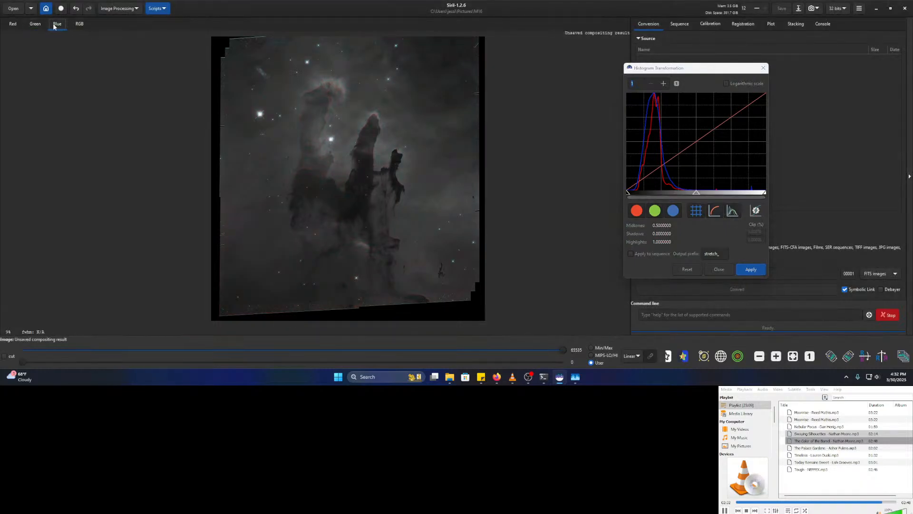
click(44, 26)
click(54, 26)
click(79, 24)
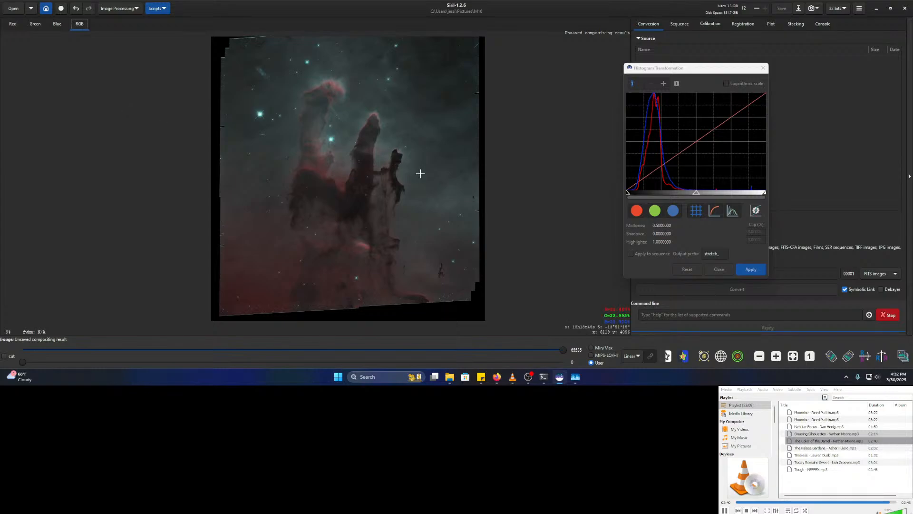
- Flip between the red, green and blue channels to compare them, ending on RGB
click(12, 24)
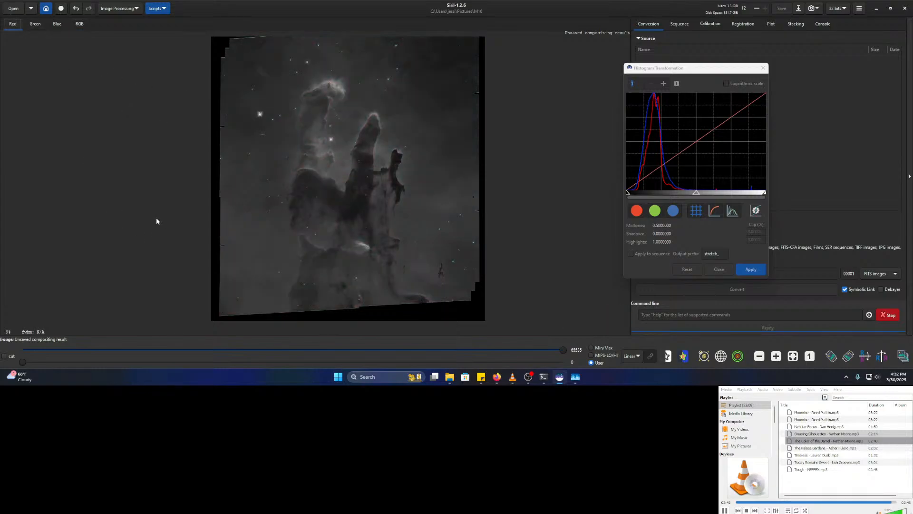
click(39, 21)
click(15, 25)
click(27, 24)
click(12, 25)
click(31, 25)
click(14, 28)
click(33, 25)
click(58, 24)
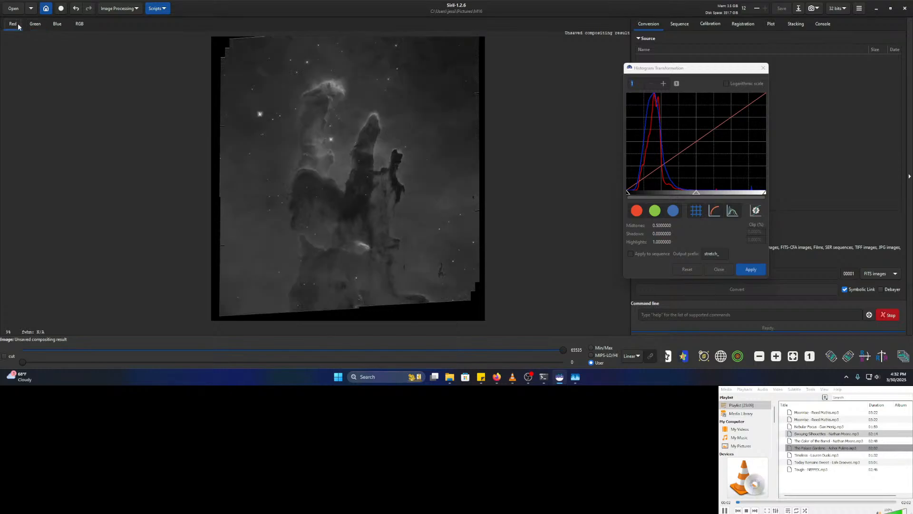
click(79, 25)
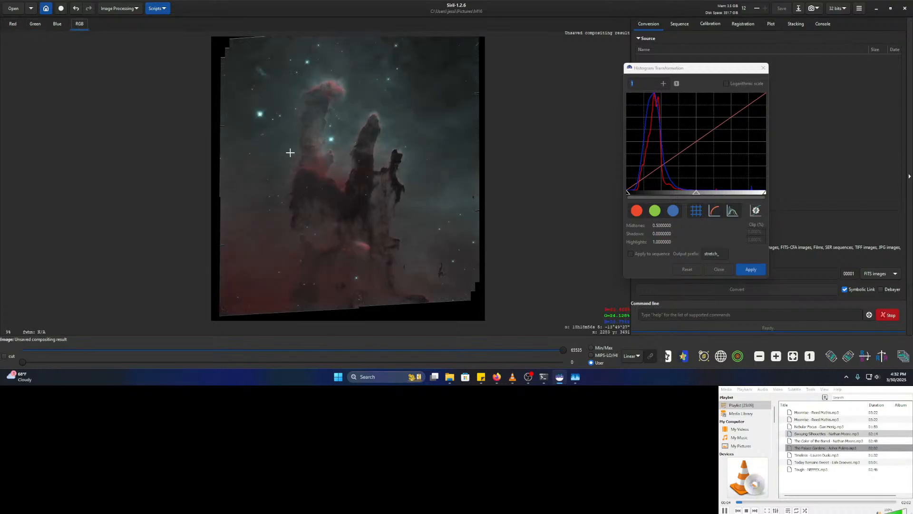
scroll(293, 195, up, 2)
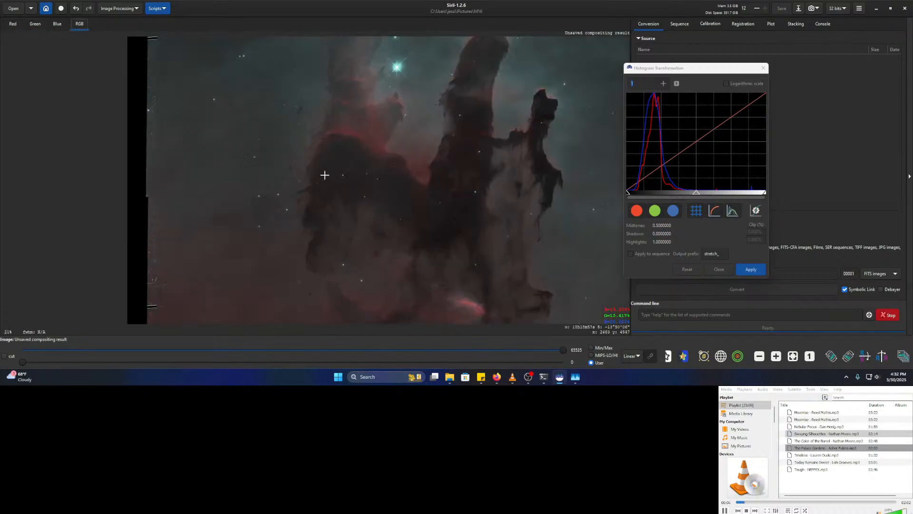
- Compare the red, green and blue channels close up, then return to the RGB view
scroll(369, 145, up, 2)
click(26, 24)
click(14, 24)
click(34, 24)
click(18, 24)
click(30, 25)
click(18, 24)
click(51, 25)
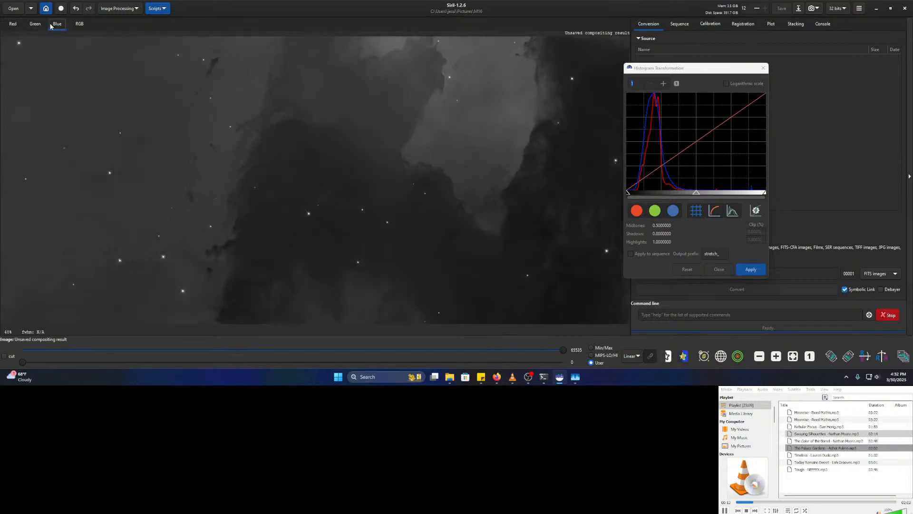
click(21, 26)
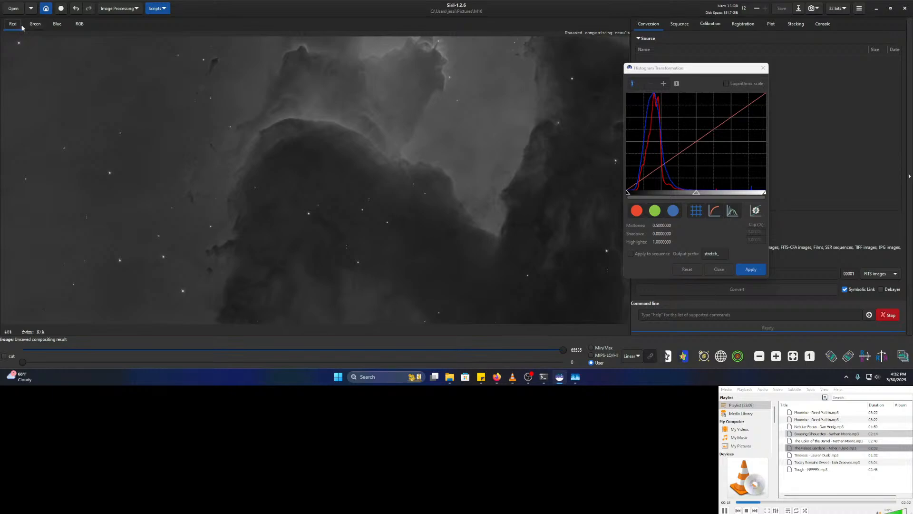
click(79, 24)
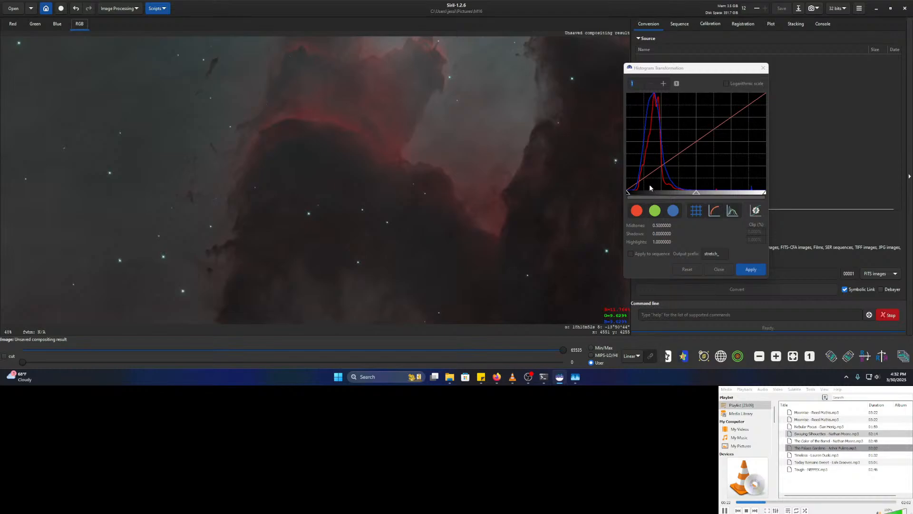
- Preview midtones 0.4285714 and 0.5178571, then close Histogram Transformation without applying
click(658, 211)
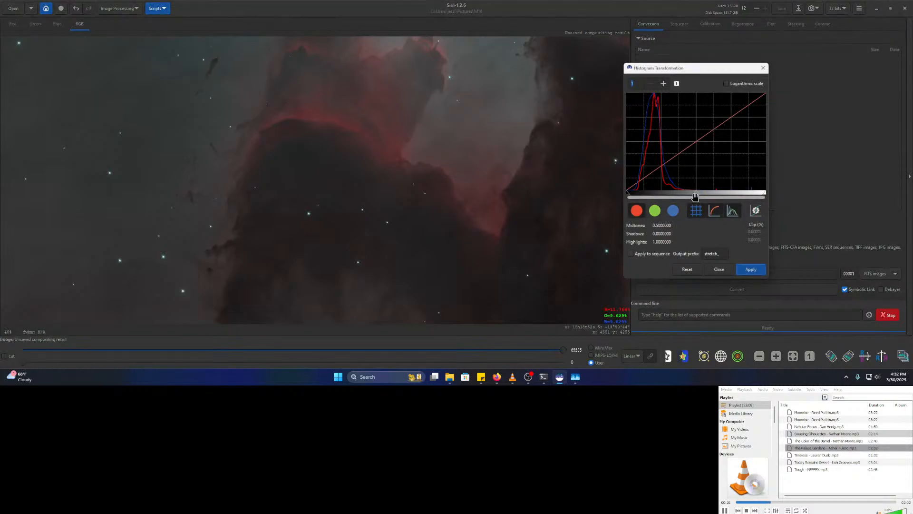
drag(696, 195, 687, 195)
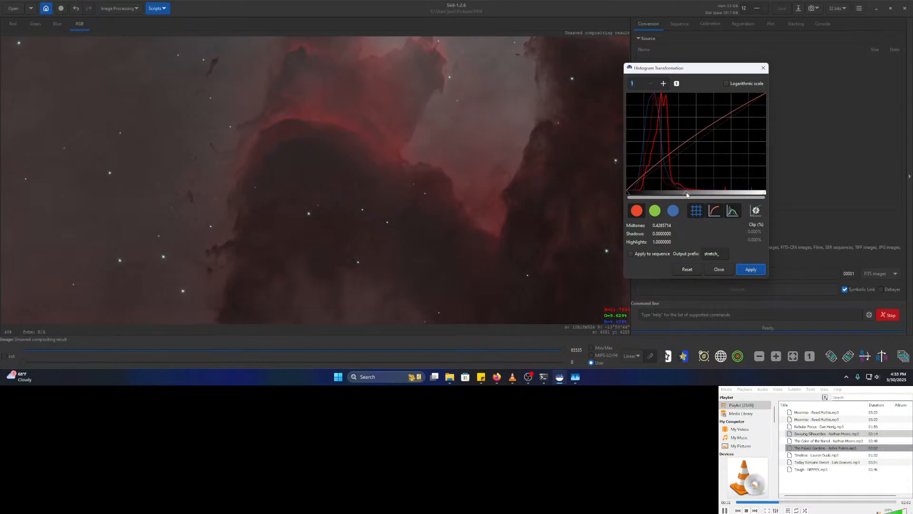
drag(687, 195, 699, 195)
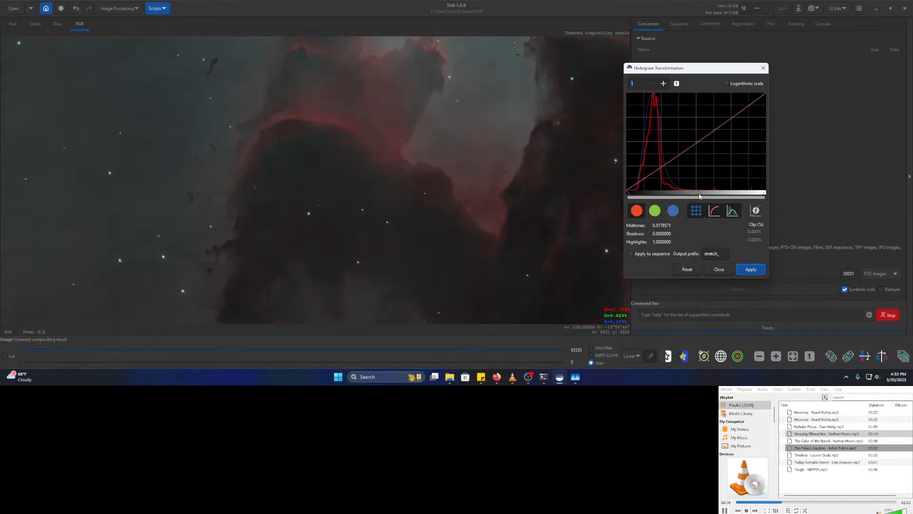
click(715, 269)
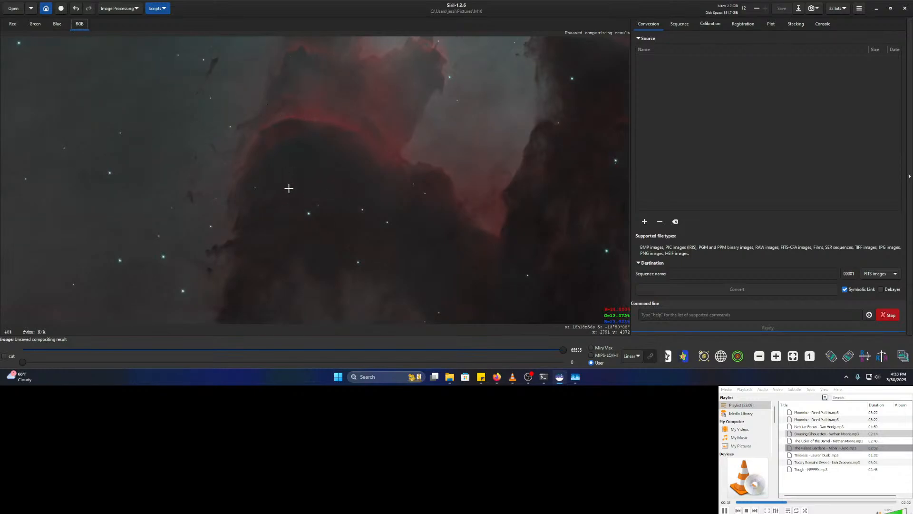
- Open Generalised Hyperbolic Stretch and sample the symmetry point 0.32868 from the image
click(118, 12)
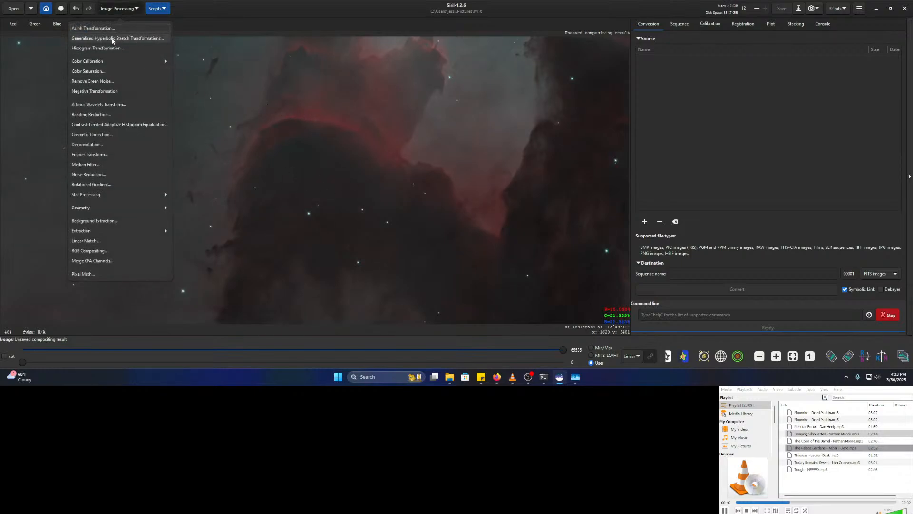
click(114, 39)
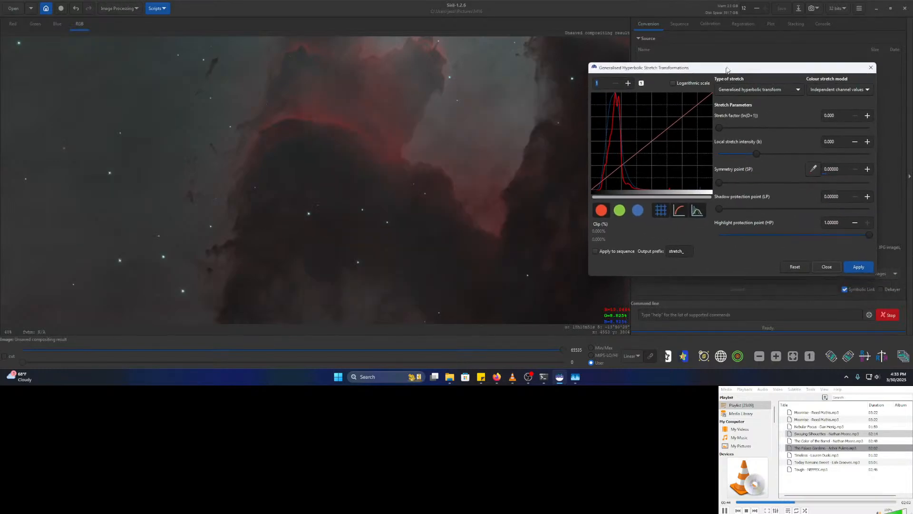
scroll(390, 192, down, 3)
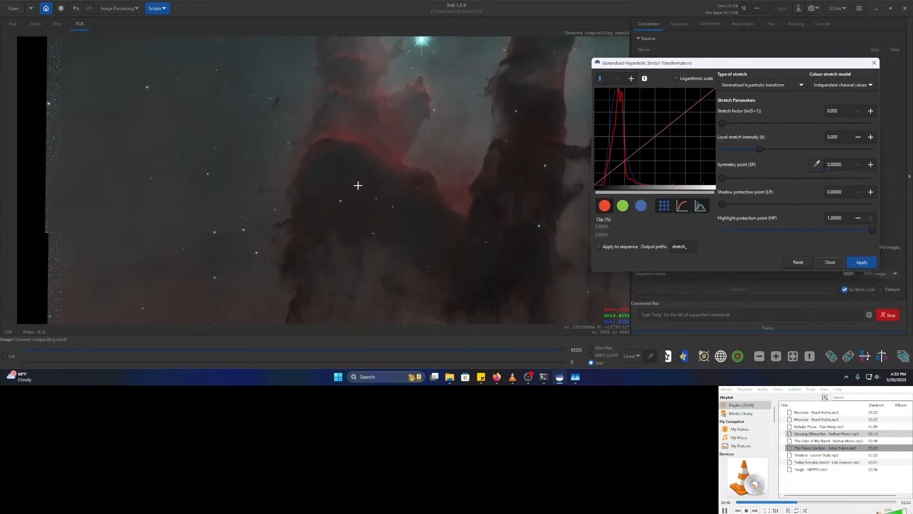
drag(341, 125, 356, 139)
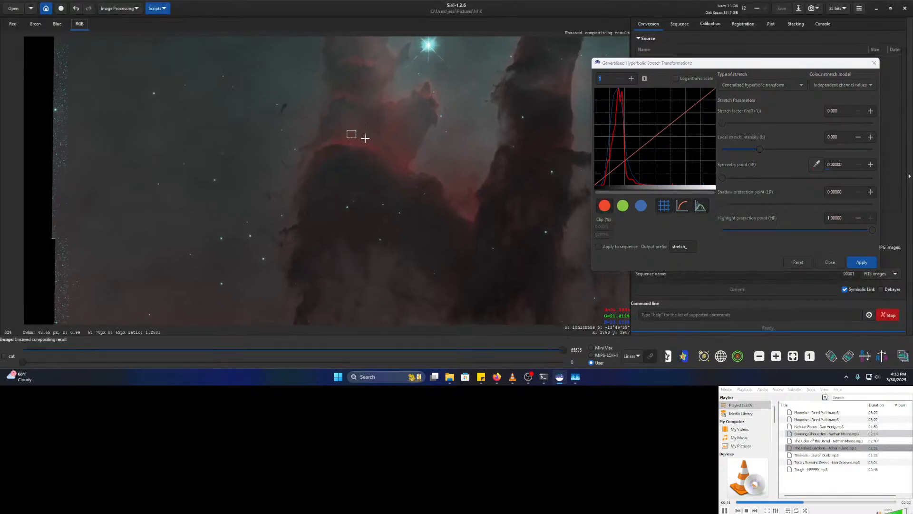
click(816, 164)
- Preview stretch factors 0.835 and then 1.026 while panning over the pillars
drag(728, 123, 739, 124)
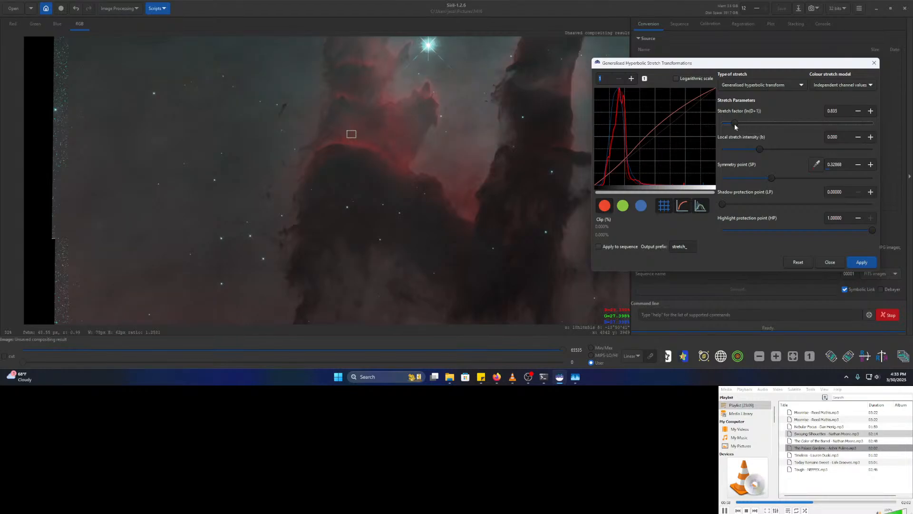
drag(435, 170, 377, 245)
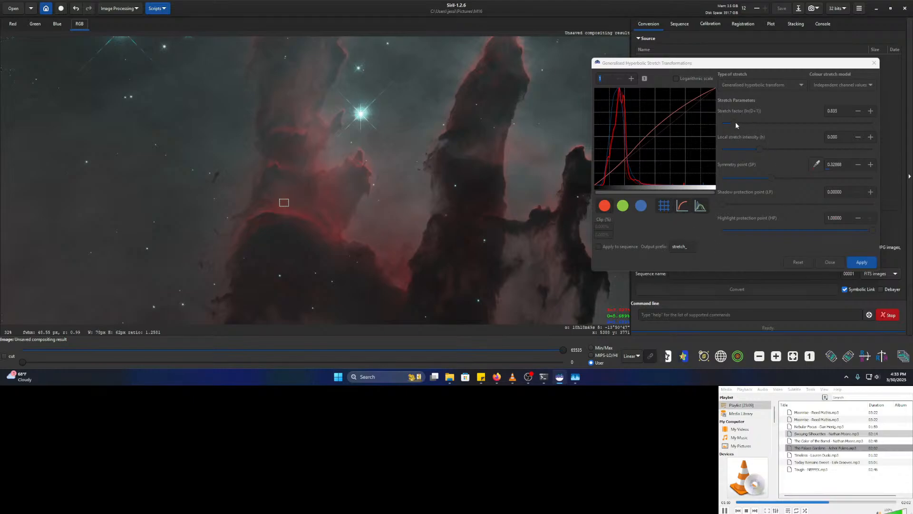
drag(735, 122, 721, 124)
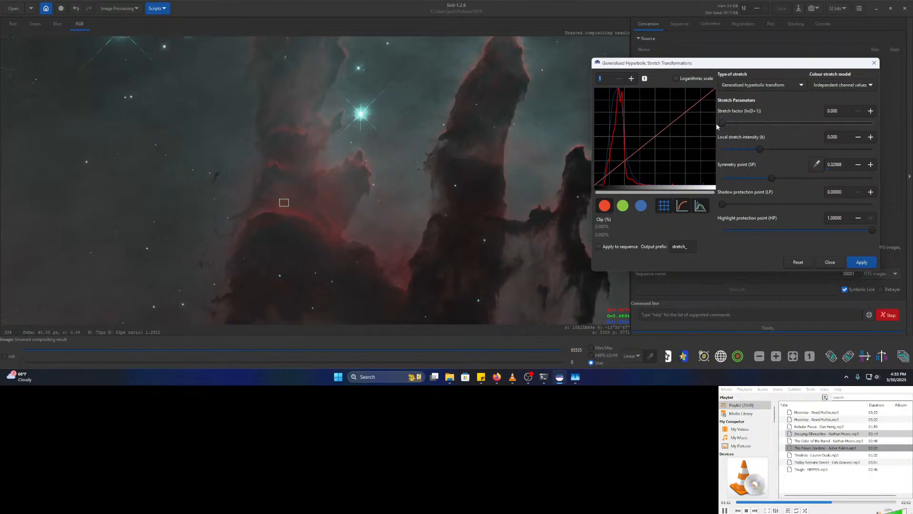
drag(724, 121, 739, 121)
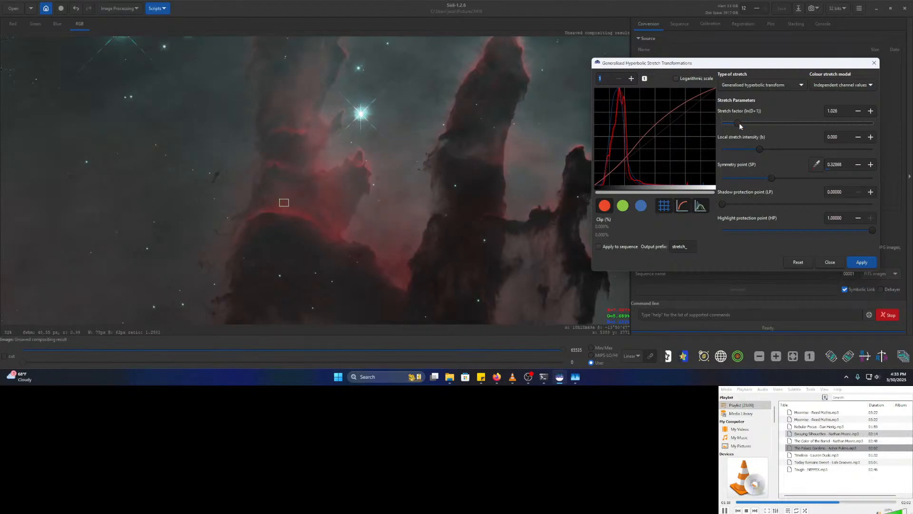
drag(423, 121, 454, 237)
drag(423, 184, 438, 249)
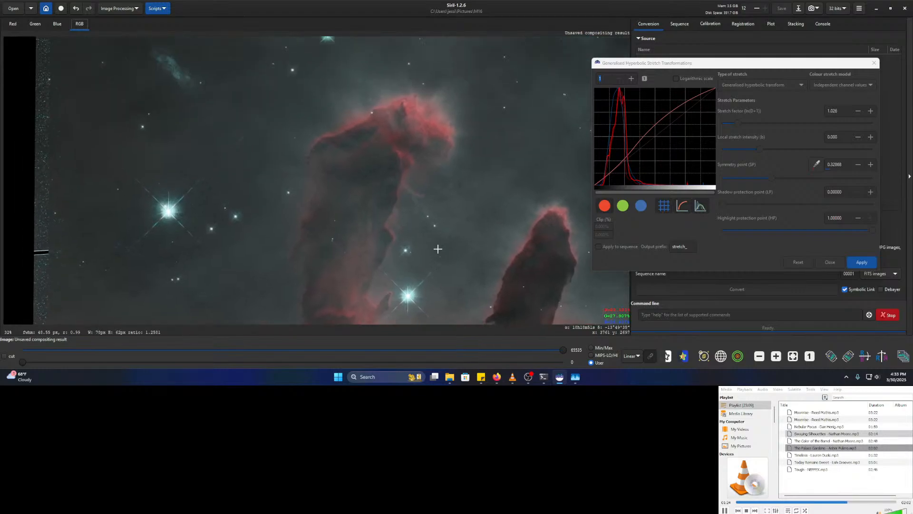
- Reset the GHS stretch factor to 0, then briefly try 0.573
drag(206, 148, 377, 255)
scroll(364, 145, up, 5)
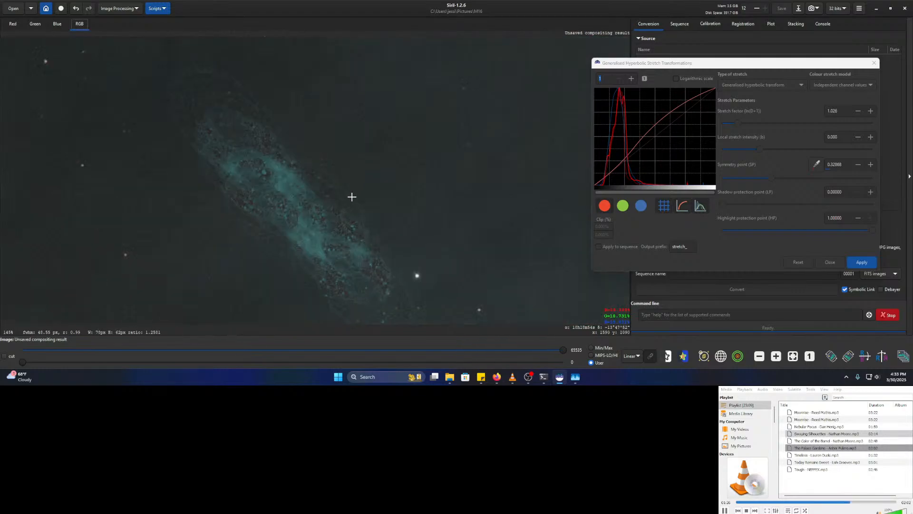
drag(376, 229, 340, 171)
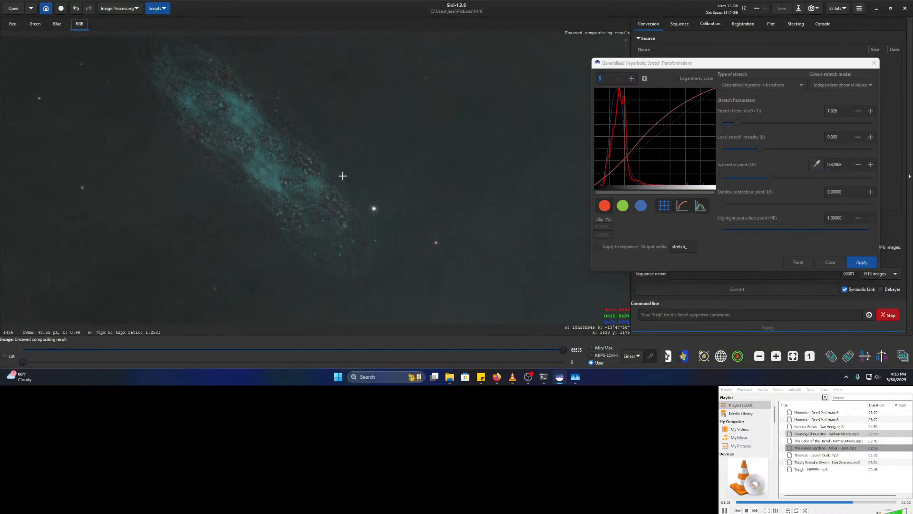
scroll(294, 186, down, 5)
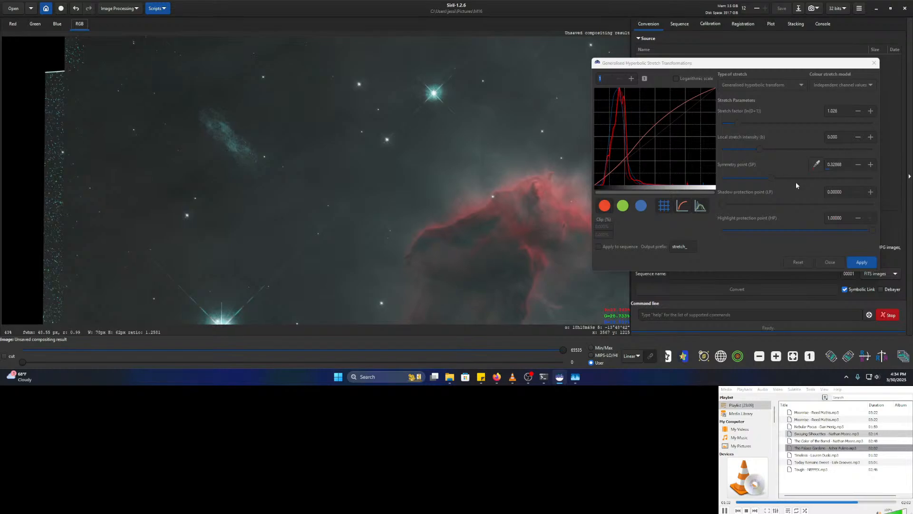
drag(735, 123, 704, 127)
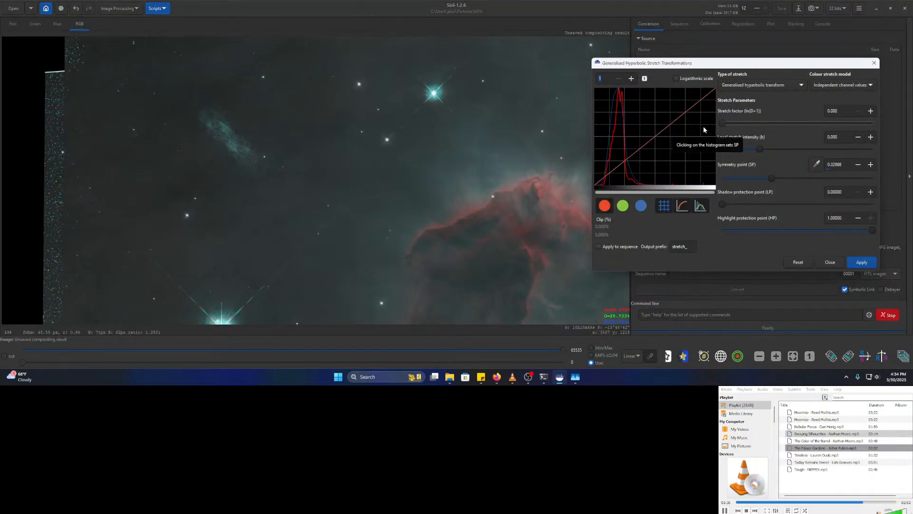
drag(721, 124, 730, 123)
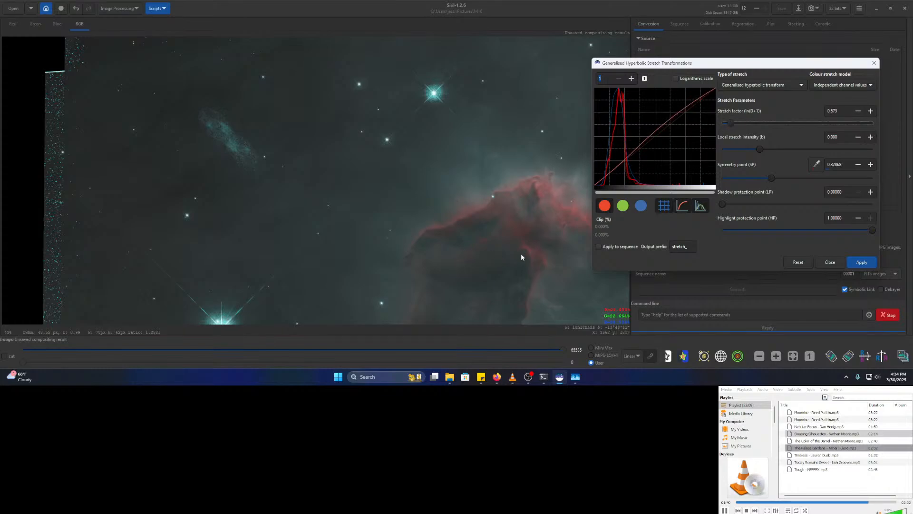
- Pan and zoom onto the red nebula ridge for a close-up view
mouse_move(471, 220)
mouse_down()
mouse_move(426, 202)
mouse_move(353, 140)
mouse_up()
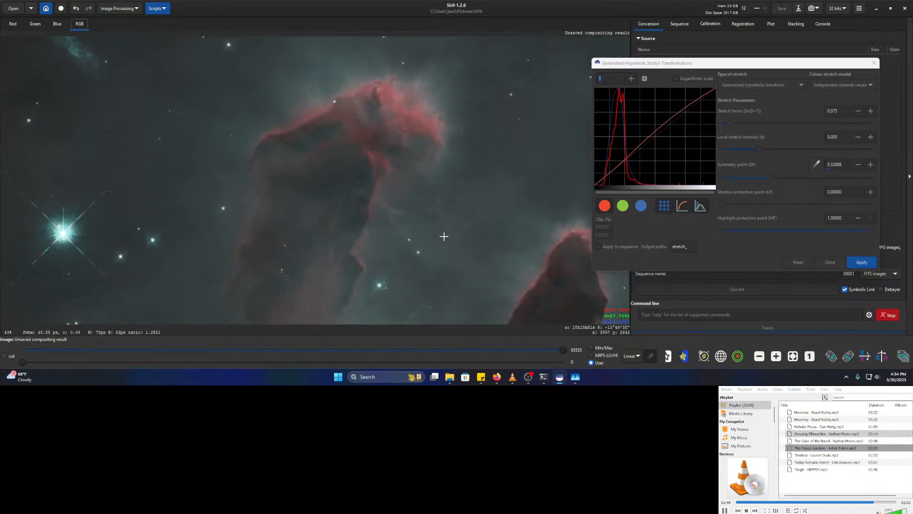
drag(464, 319, 420, 190)
drag(348, 244, 380, 172)
drag(466, 294, 407, 177)
drag(501, 225, 233, 176)
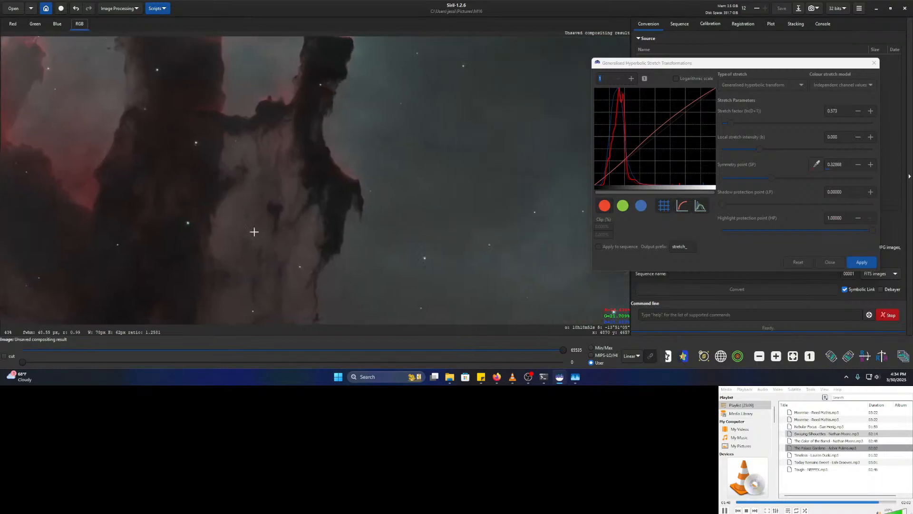
drag(283, 242, 490, 90)
mouse_move(378, 266)
mouse_down()
mouse_move(496, 128)
mouse_move(412, 151)
mouse_up()
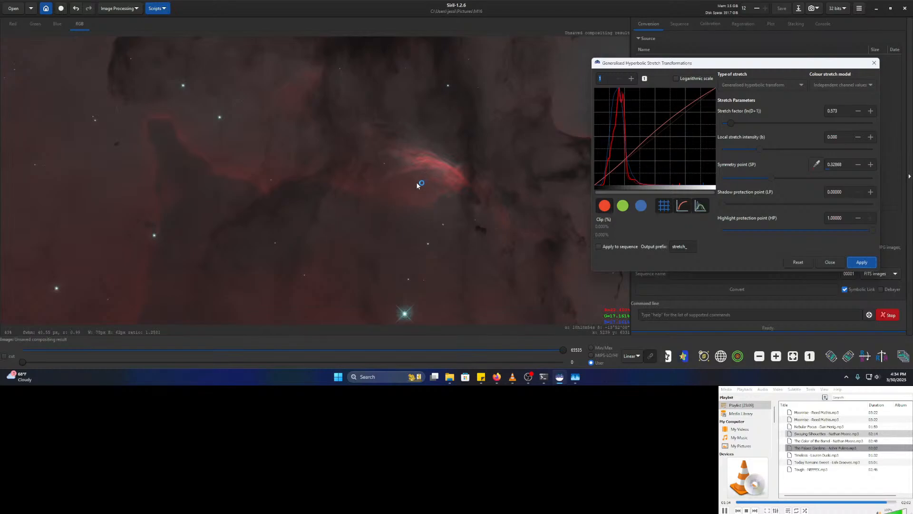
scroll(443, 177, up, 5)
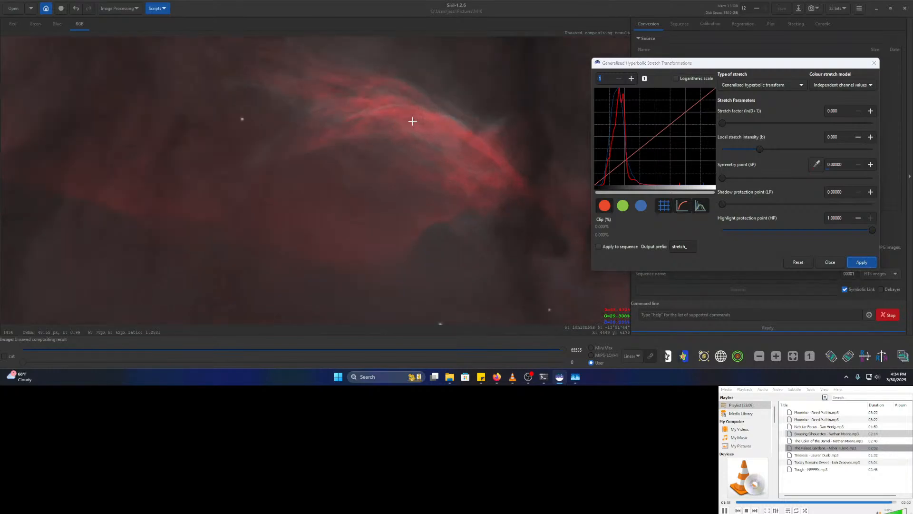
- Sample a nebula ridge patch for symmetry point 0.62024 and preview stretch factor 0.430
drag(413, 121, 435, 134)
click(816, 165)
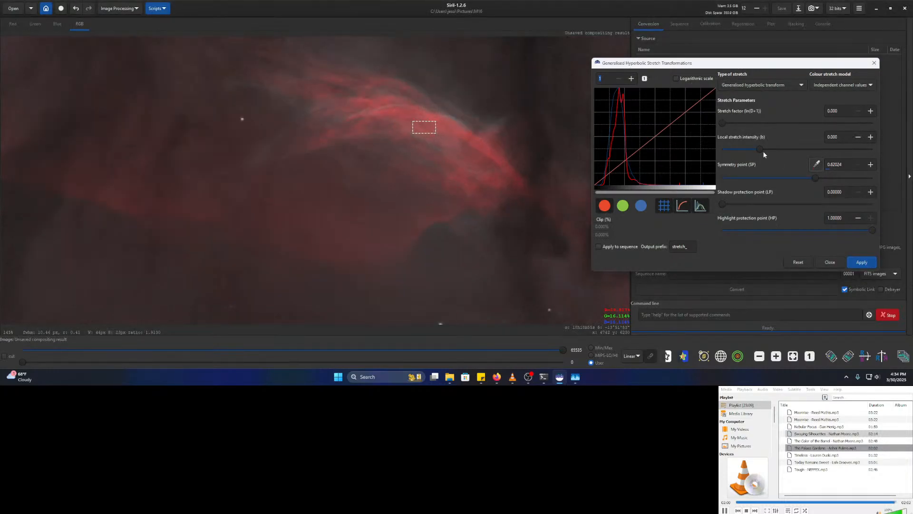
scroll(438, 177, down, 3)
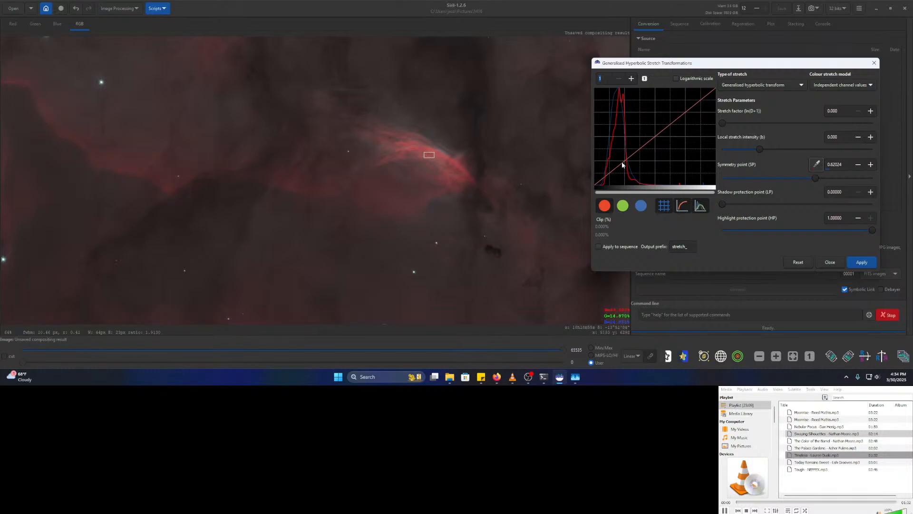
drag(721, 124, 729, 126)
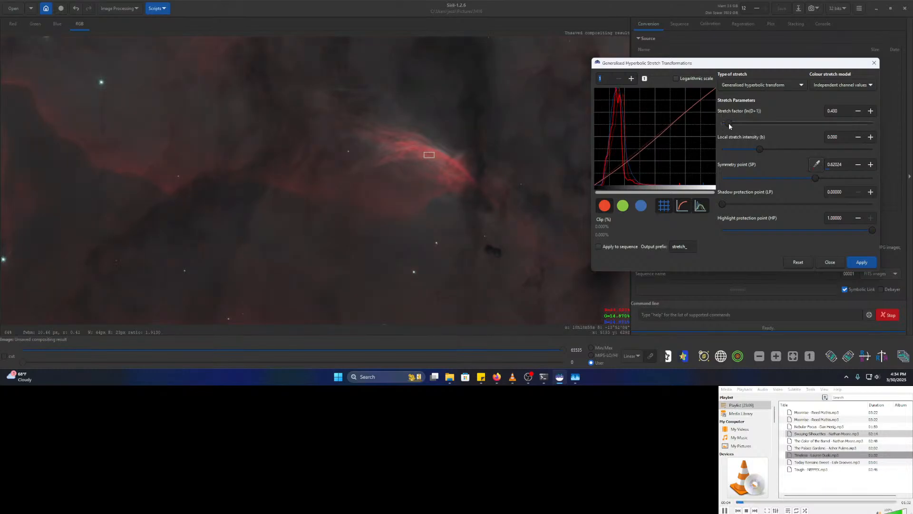
scroll(445, 183, down, 4)
drag(460, 176, 417, 239)
- Try a stronger 2.243 stretch factor, then return it to 0
drag(731, 125, 696, 122)
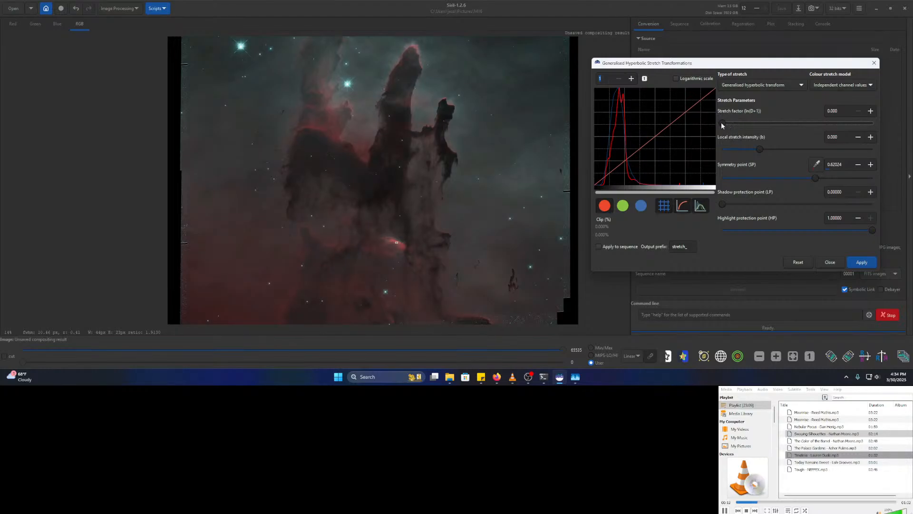
drag(723, 125, 725, 126)
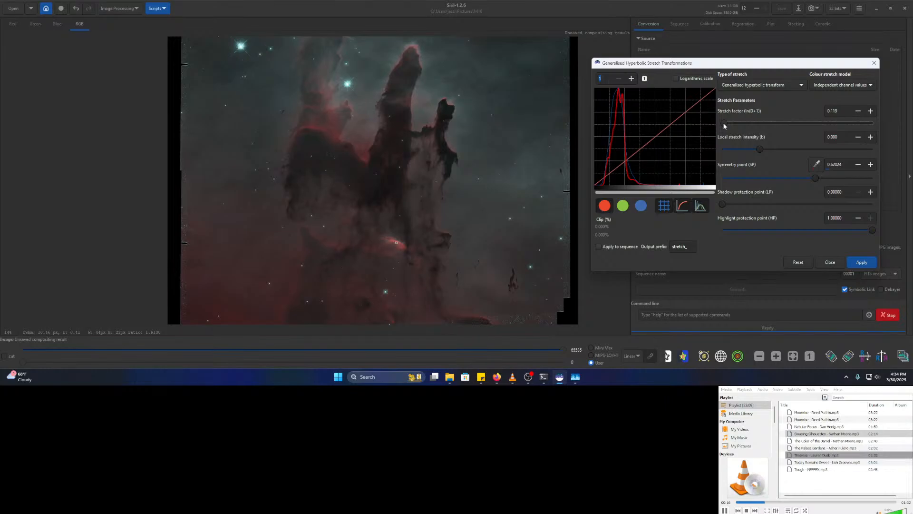
drag(725, 126, 757, 130)
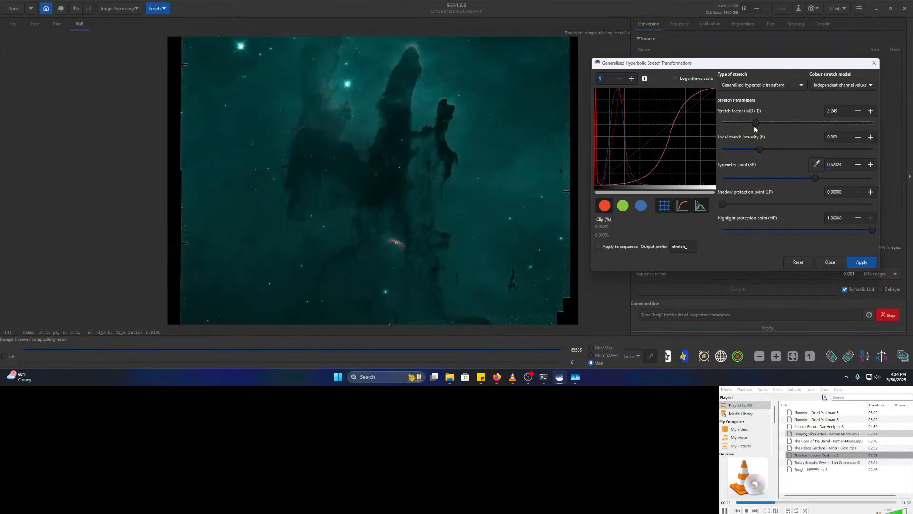
drag(757, 125, 713, 124)
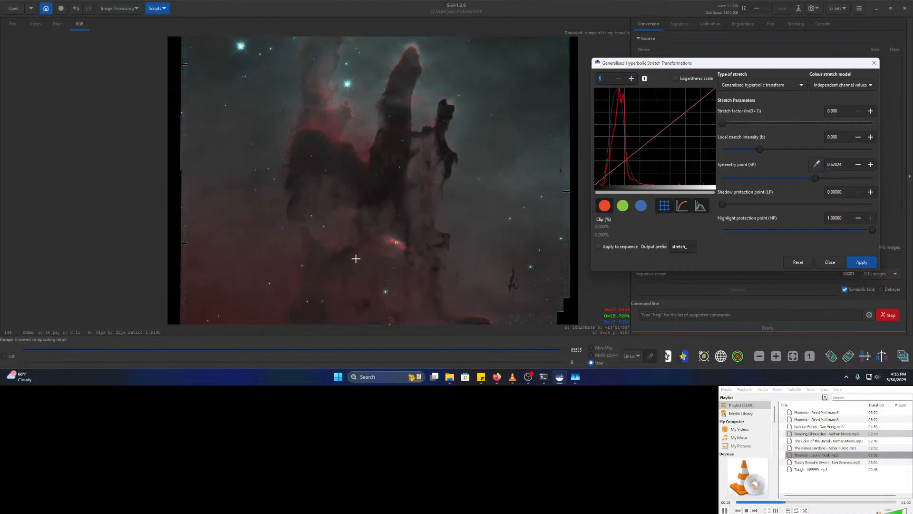
mouse_move(319, 137)
mouse_down()
mouse_move(349, 198)
mouse_move(398, 188)
mouse_up()
scroll(350, 198, up, 3)
- Resample the symmetry point to 0.48526 and preview a stretch factor of 1.074
click(817, 165)
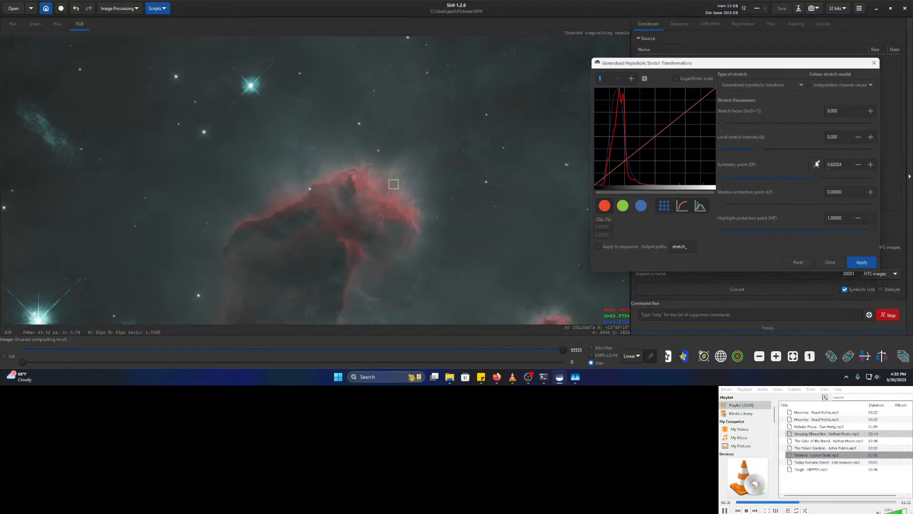
drag(721, 124, 727, 127)
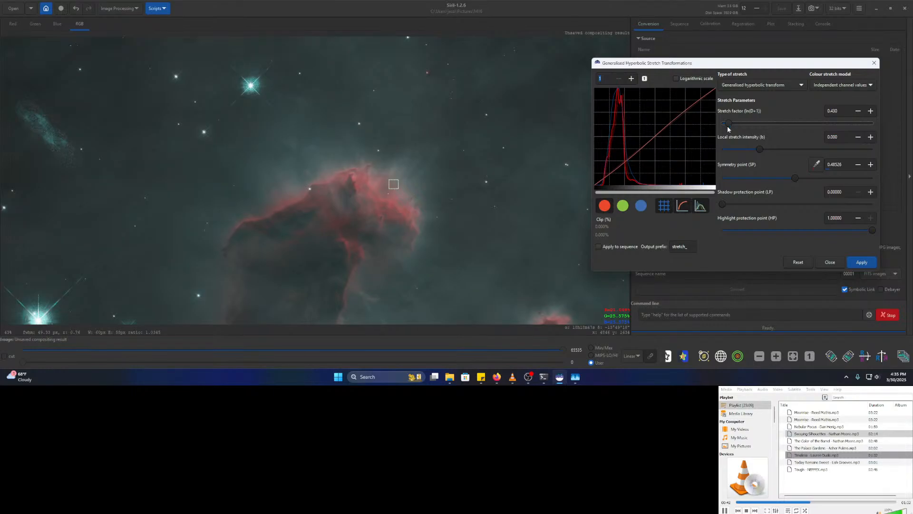
drag(732, 126, 743, 126)
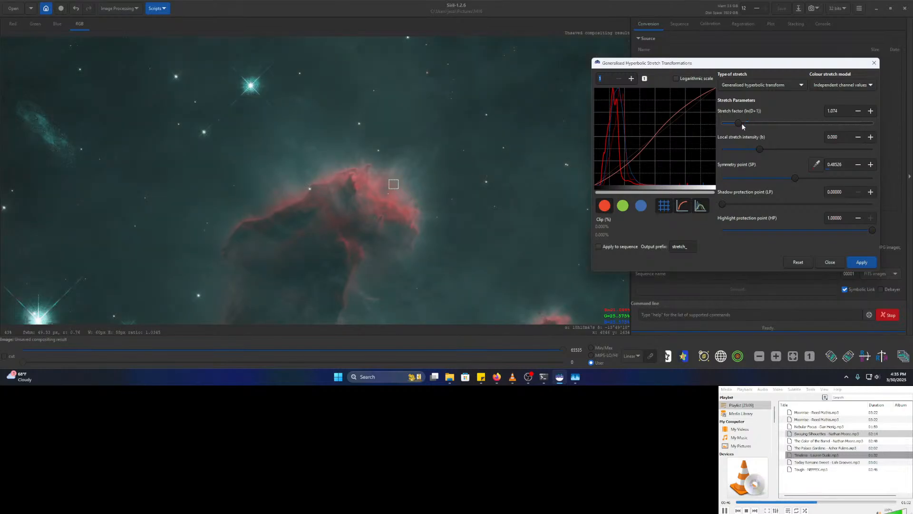
scroll(439, 205, down, 2)
drag(437, 317, 343, 169)
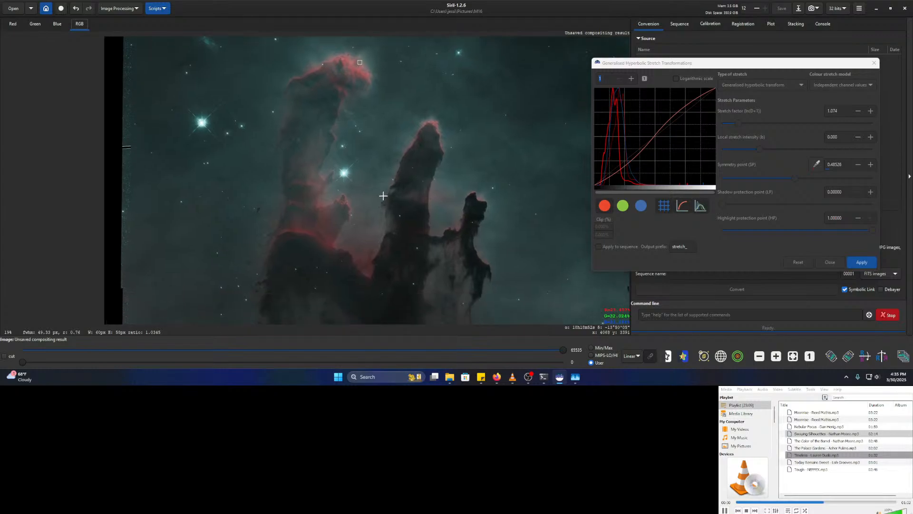
- Try milder stretch factors of 0.740, 0.453 and 0.692 on the pillars
click(734, 122)
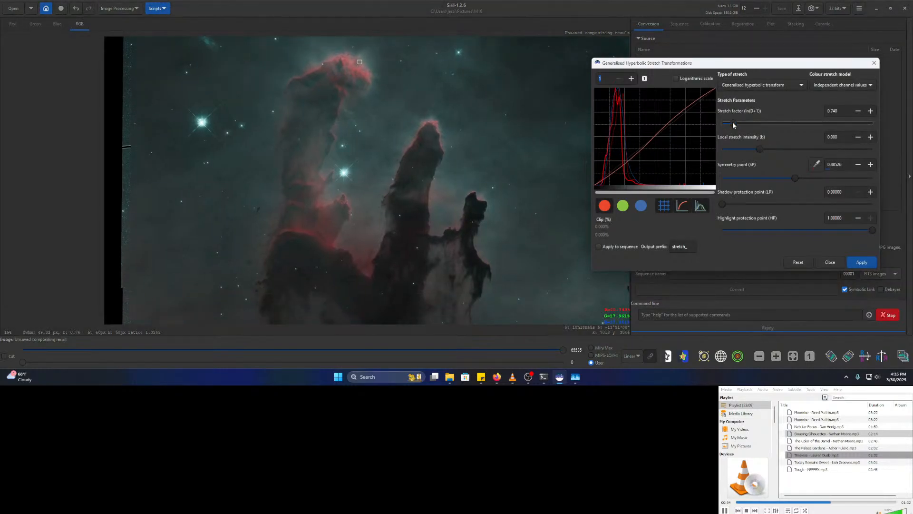
drag(734, 124, 708, 126)
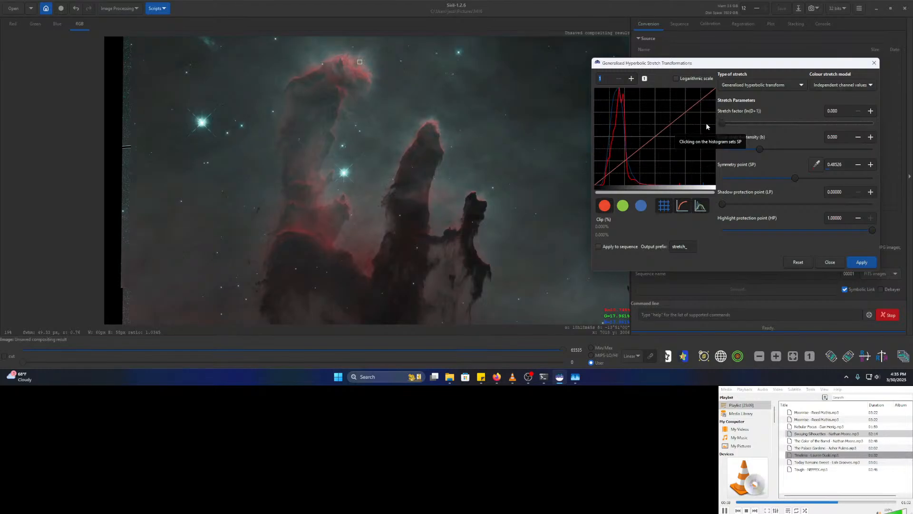
drag(723, 125, 732, 127)
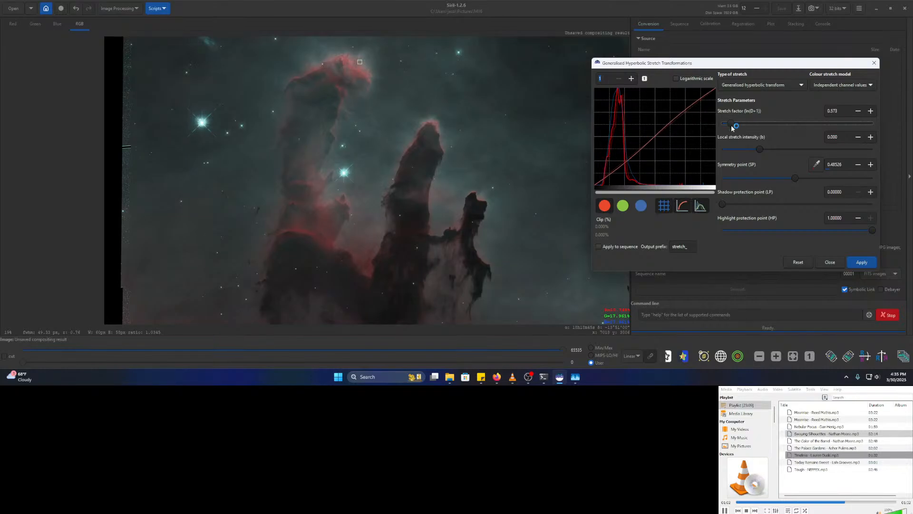
drag(731, 128, 734, 128)
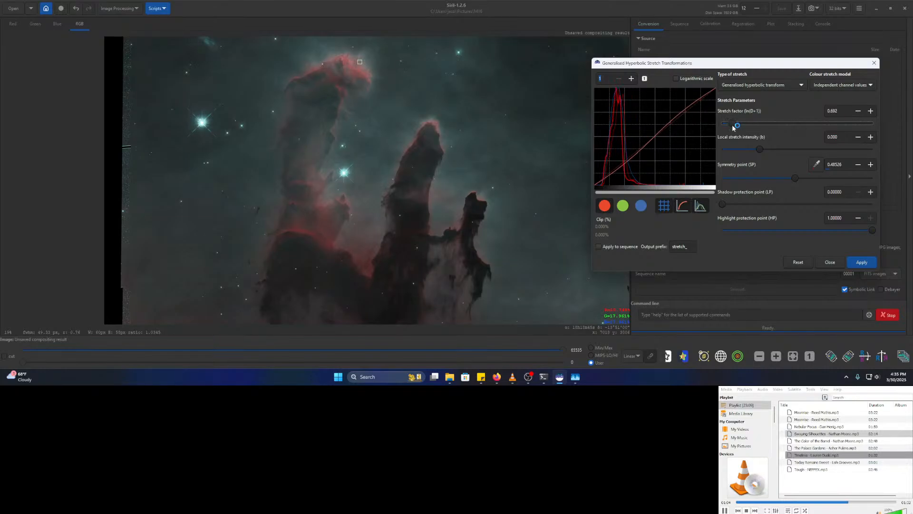
scroll(447, 204, down, 1)
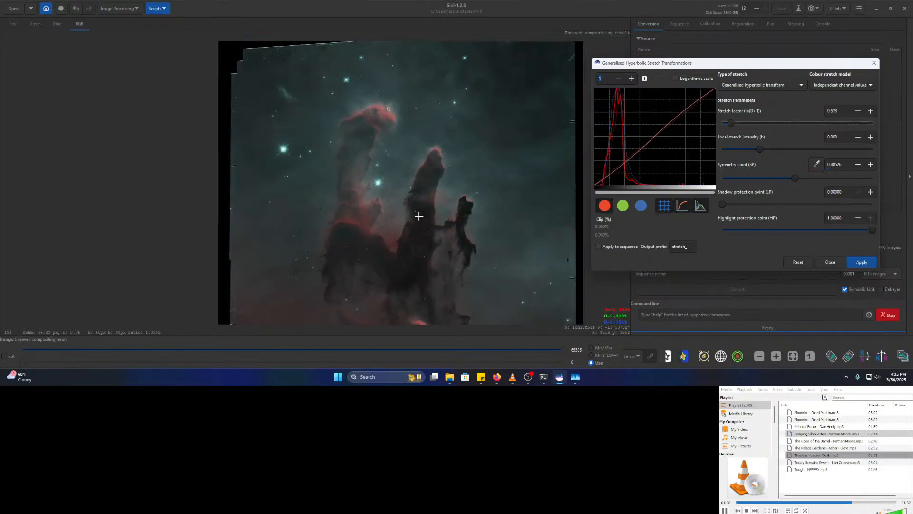
drag(491, 264, 464, 240)
click(853, 262)
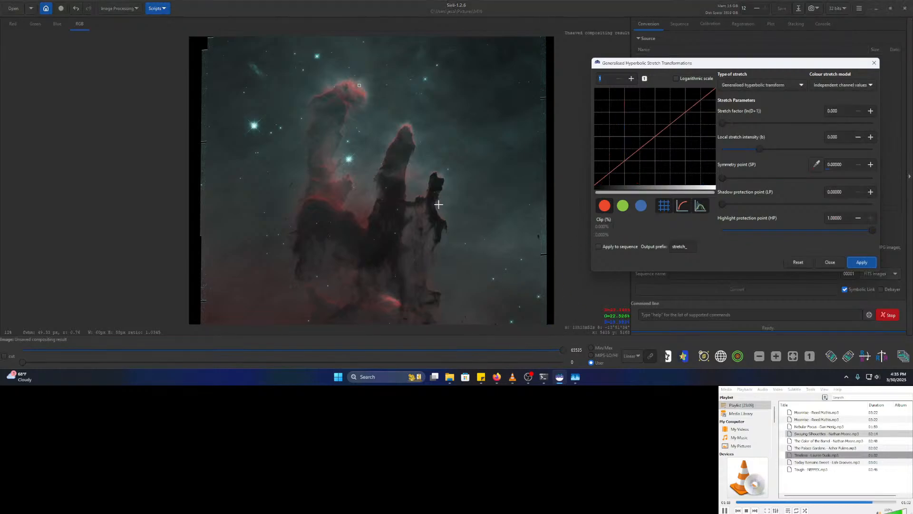
scroll(409, 216, down, 2)
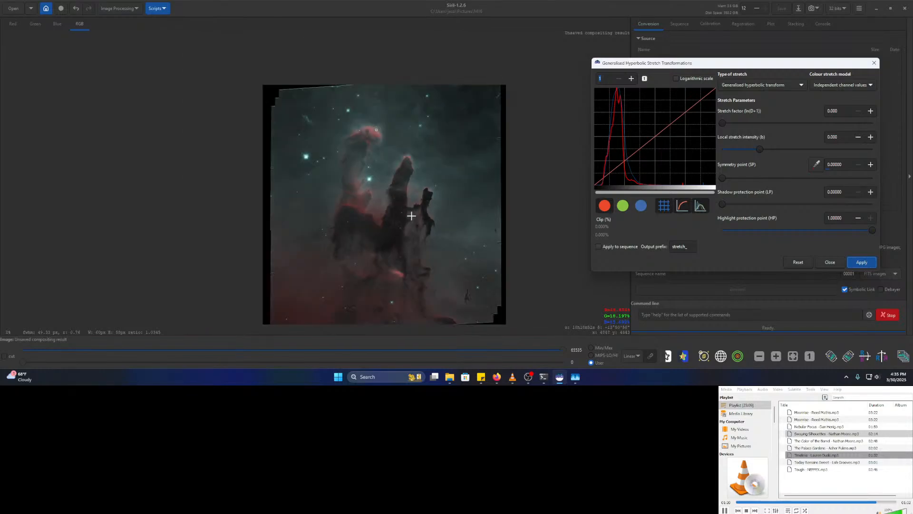
scroll(362, 208, up, 2)
drag(406, 203, 375, 186)
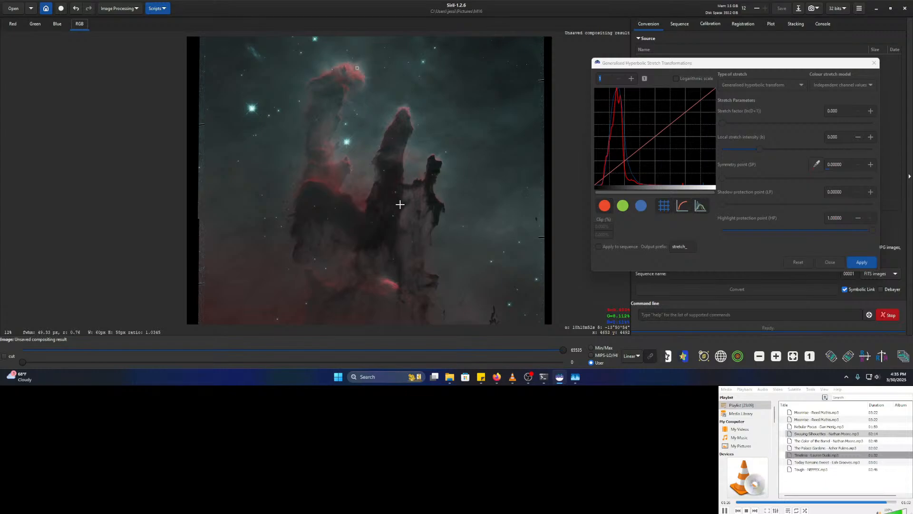
- View the astronomy group's nebula cover photo in Firefox, then go to the Hubble palette article
click(493, 379)
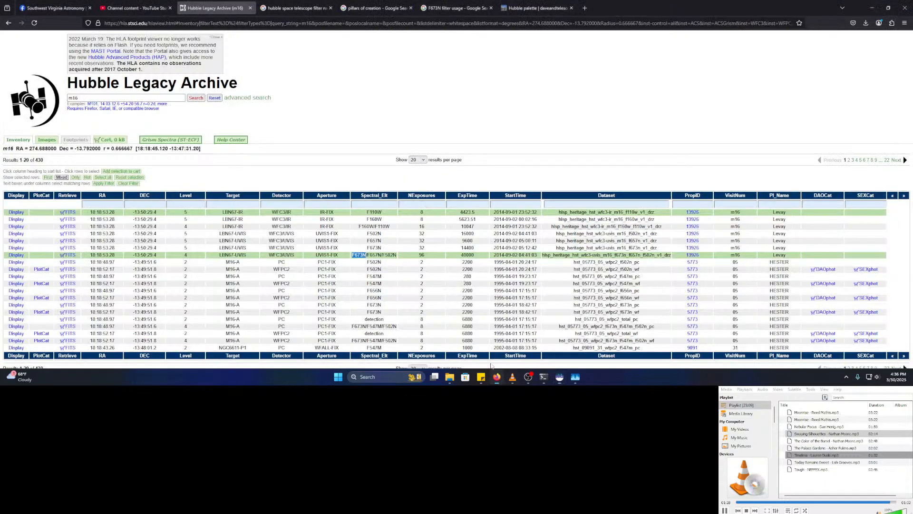
click(30, 6)
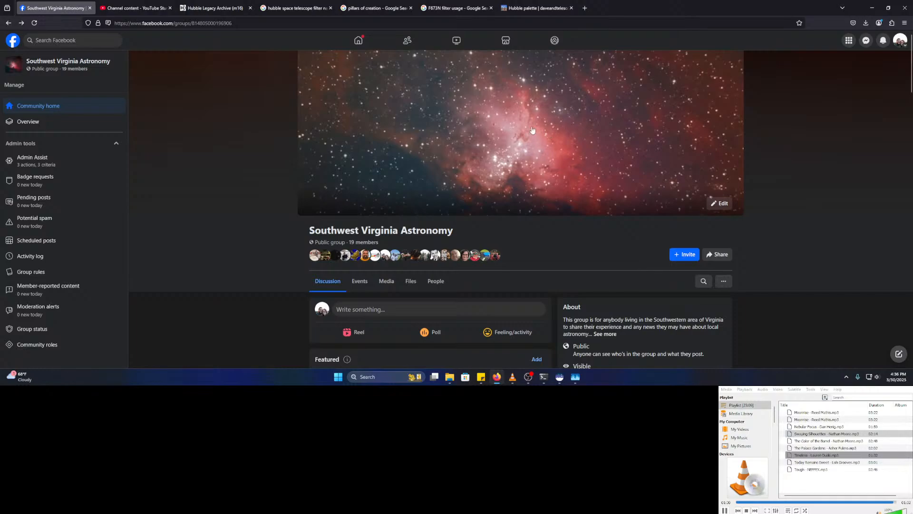
click(569, 168)
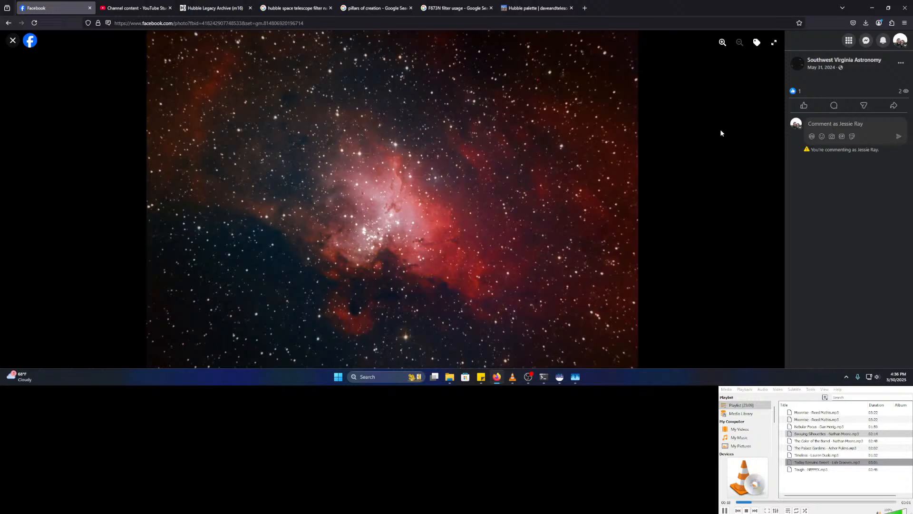
click(13, 40)
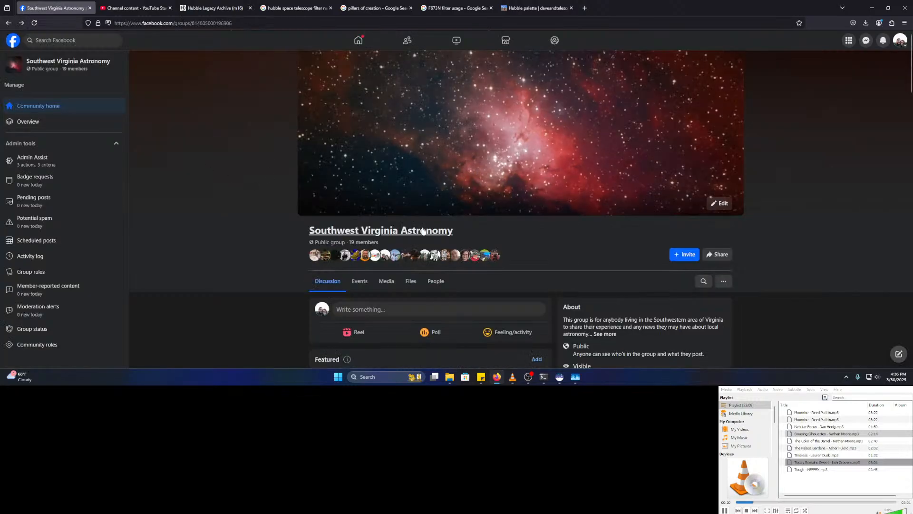
click(538, 8)
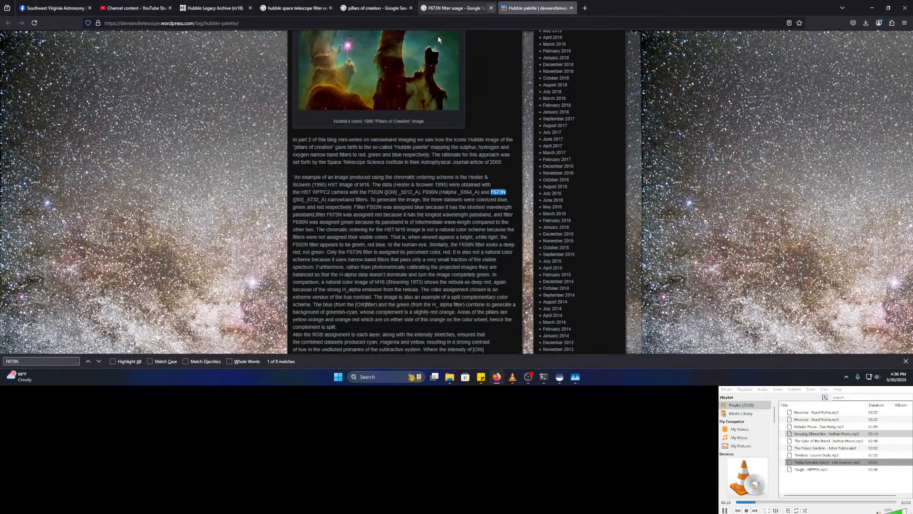
- Switch from the Firefox blog back to Siril, where the Pillars composite is shown
click(560, 377)
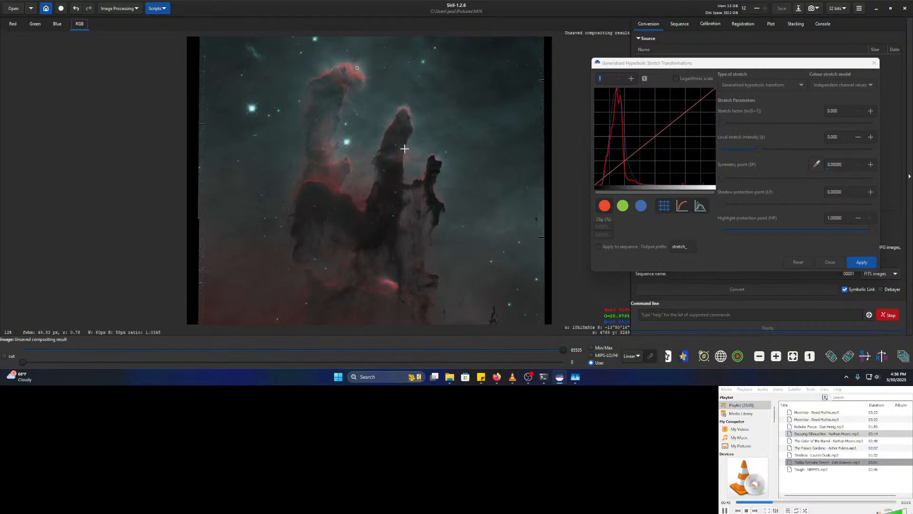
scroll(475, 309, up, 4)
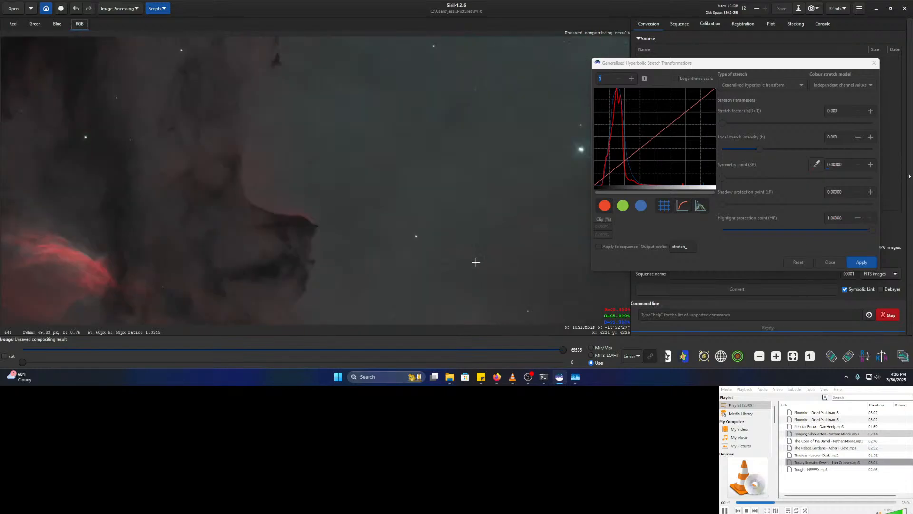
drag(410, 255, 406, 184)
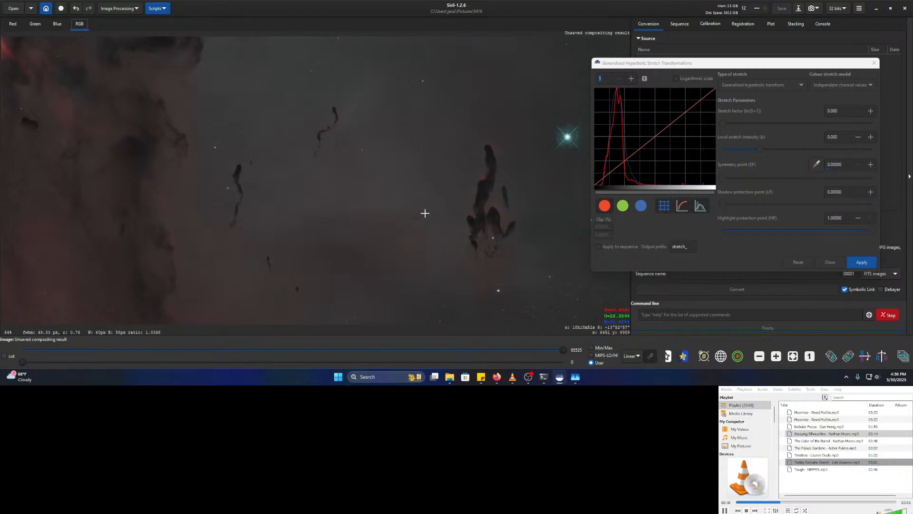
drag(444, 198, 406, 189)
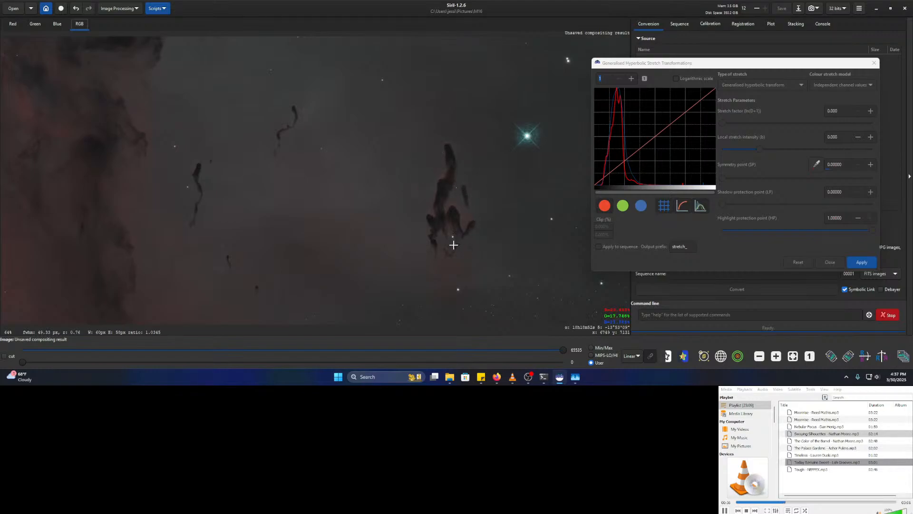
drag(307, 191, 465, 226)
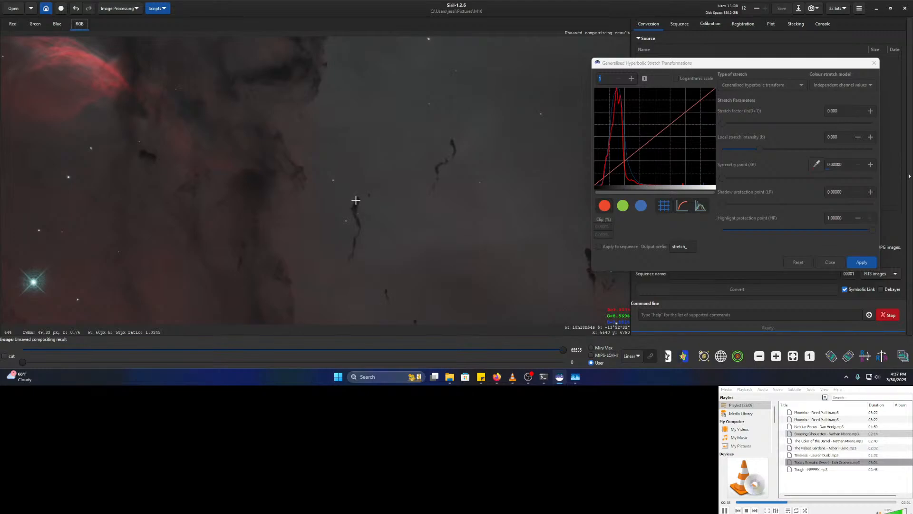
scroll(356, 201, up, 6)
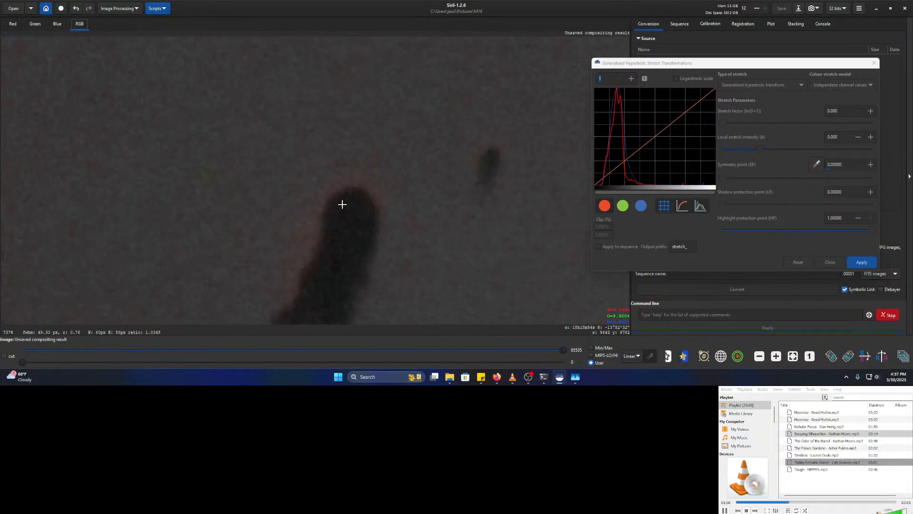
scroll(335, 213, down, 5)
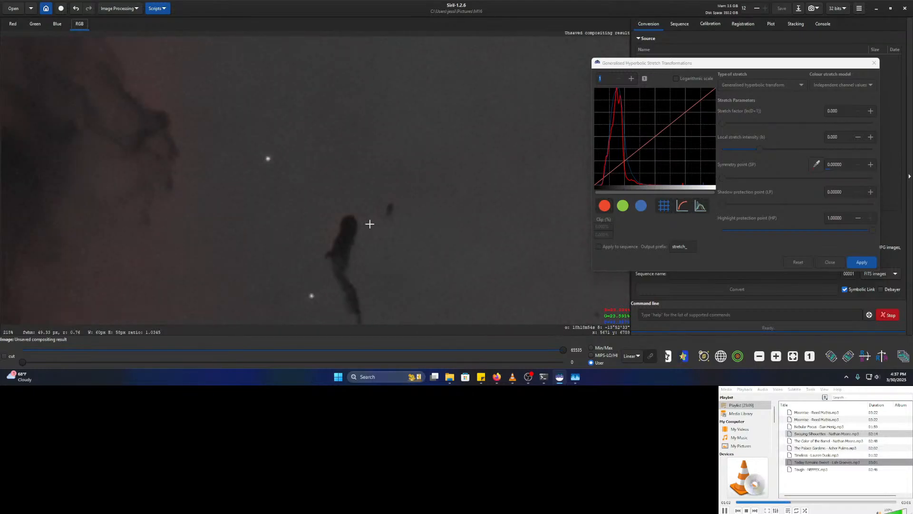
scroll(305, 230, down, 2)
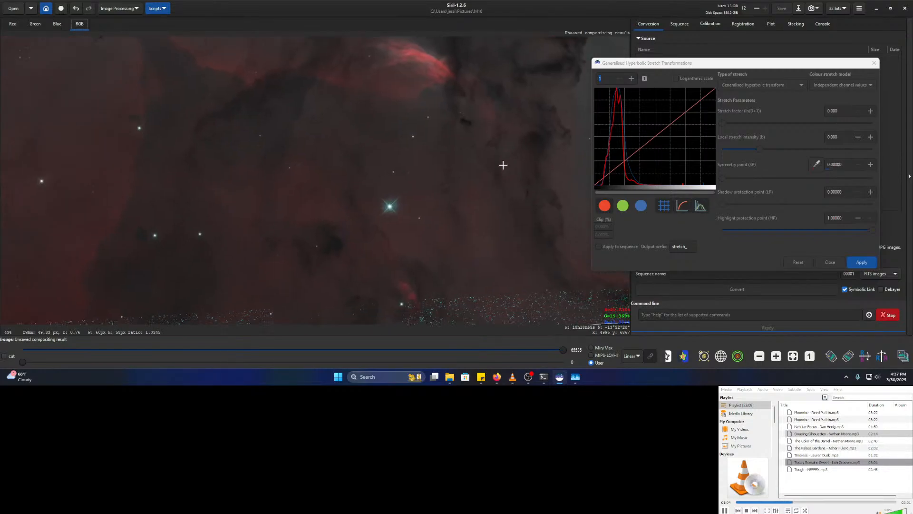
drag(387, 235, 512, 237)
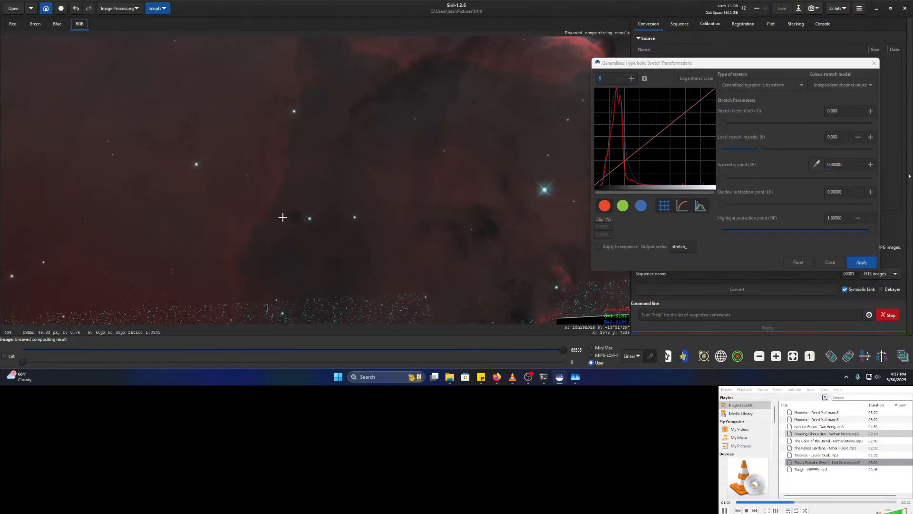
scroll(375, 227, up, 5)
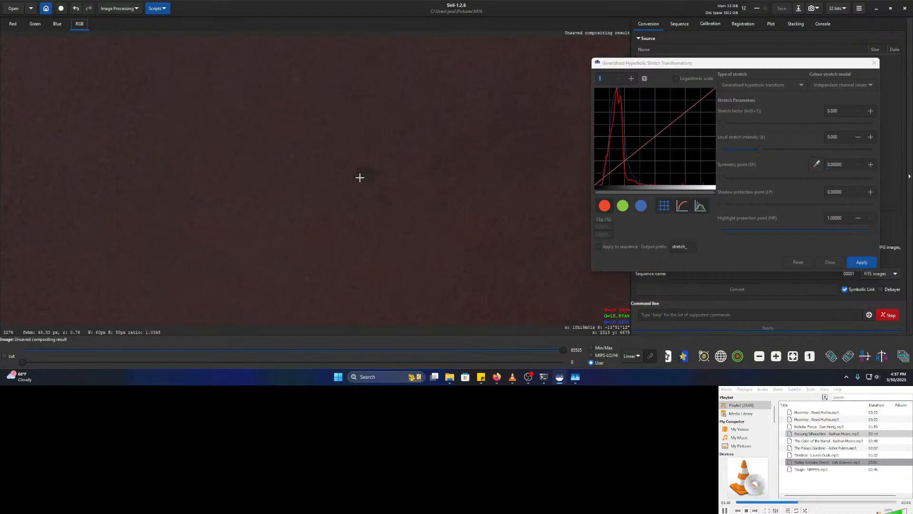
scroll(449, 157, down, 5)
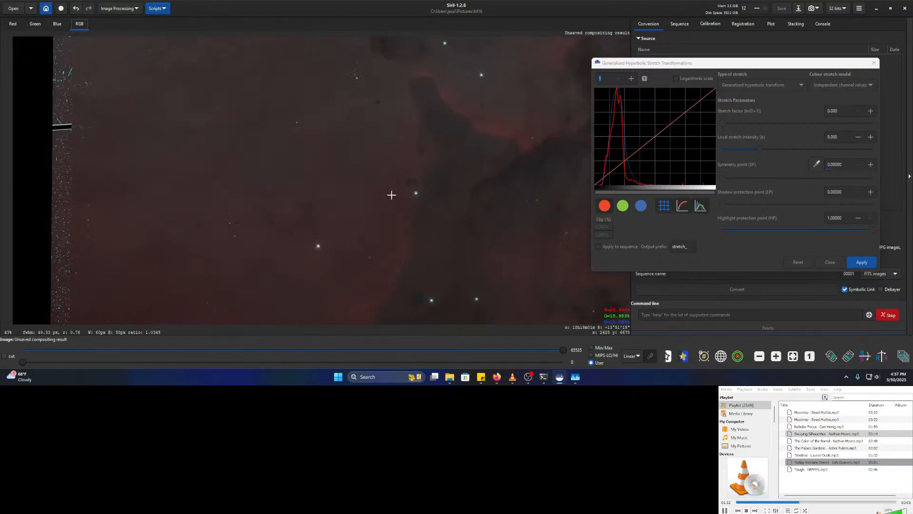
drag(387, 203, 370, 270)
drag(420, 190, 326, 197)
drag(383, 213, 210, 208)
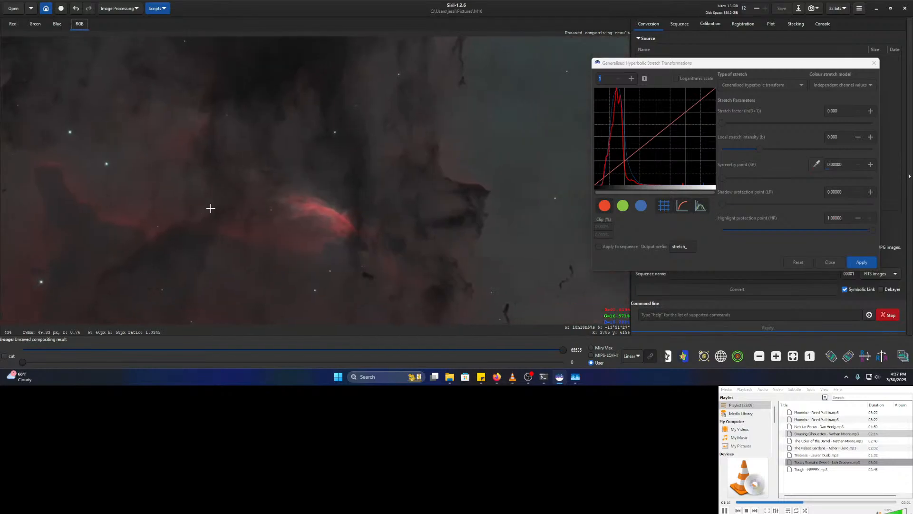
drag(247, 184, 369, 210)
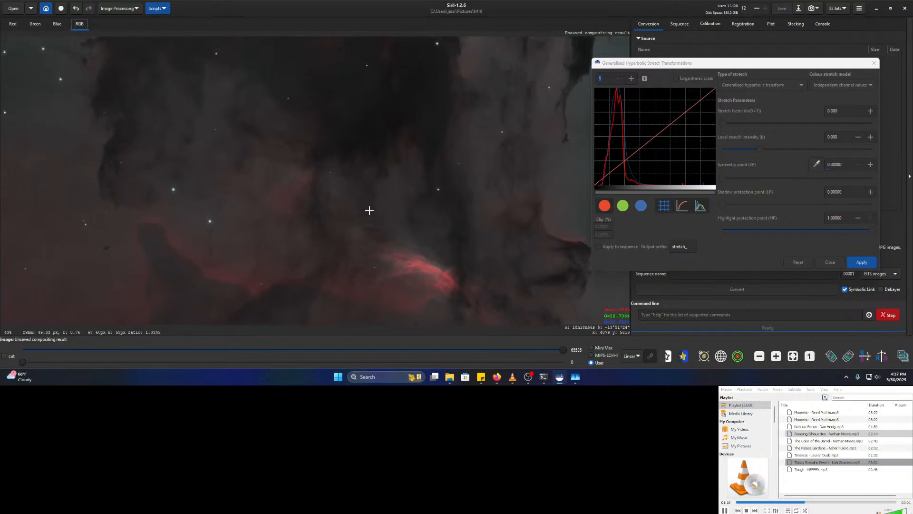
scroll(407, 218, up, 1)
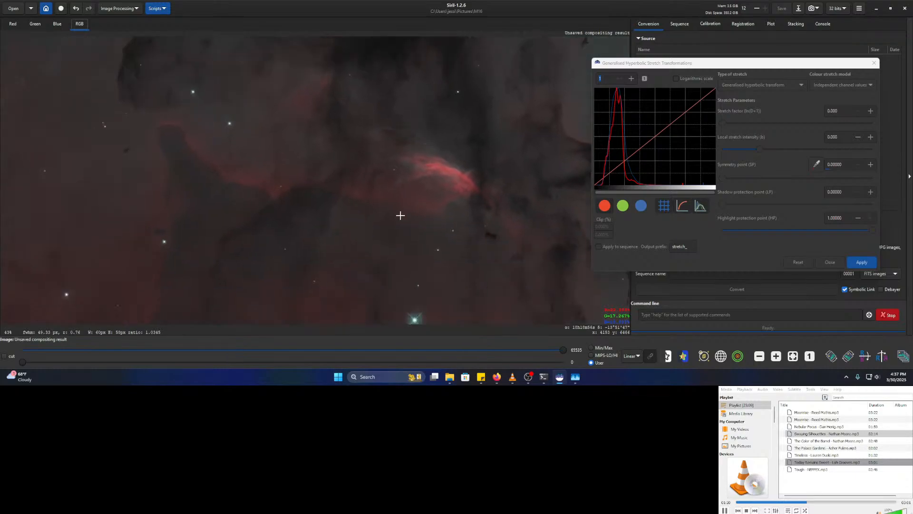
scroll(418, 211, up, 1)
drag(516, 186, 381, 153)
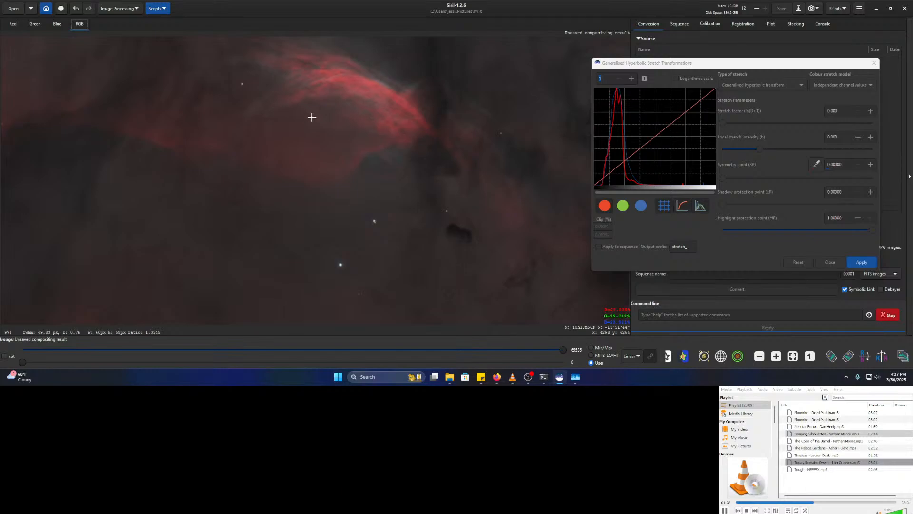
drag(307, 102, 363, 171)
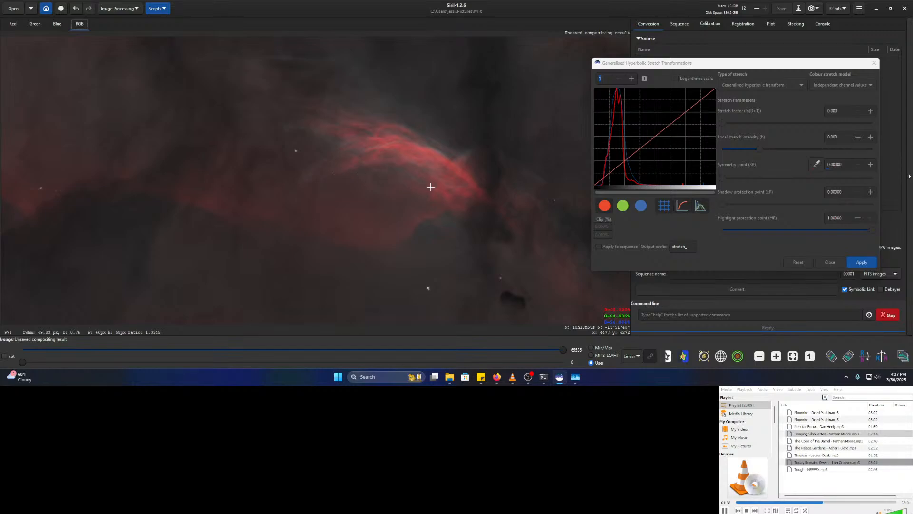
drag(493, 186, 447, 303)
scroll(380, 167, down, 1)
drag(387, 165, 244, 252)
drag(376, 150, 364, 218)
drag(368, 106, 319, 334)
drag(274, 121, 416, 330)
scroll(340, 216, down, 2)
drag(379, 216, 491, 218)
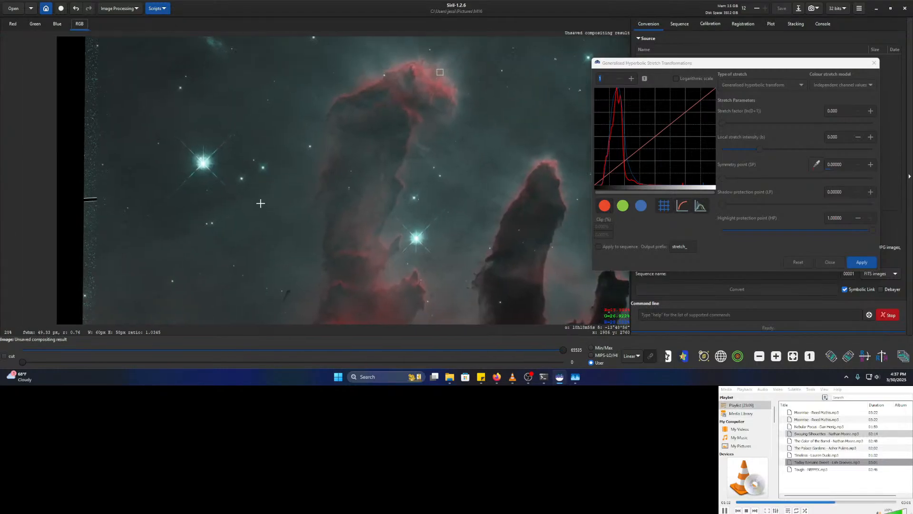
drag(382, 75, 342, 169)
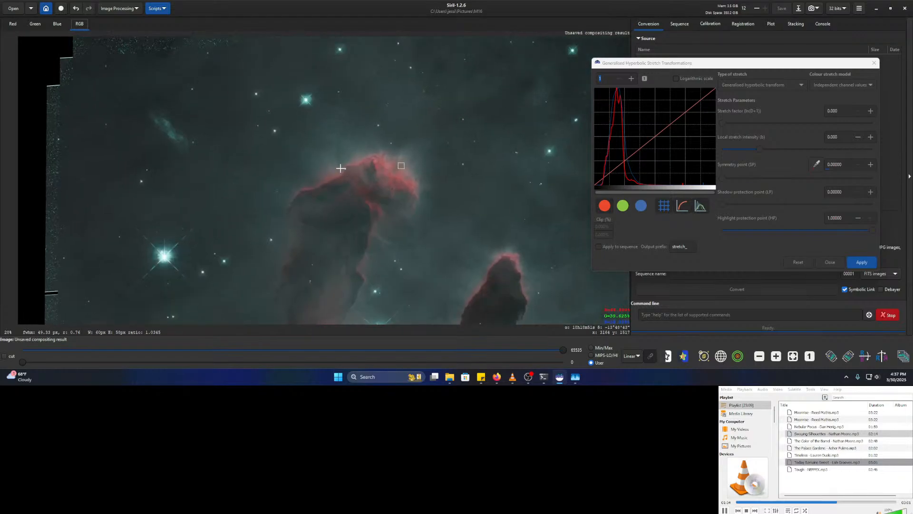
scroll(322, 165, up, 4)
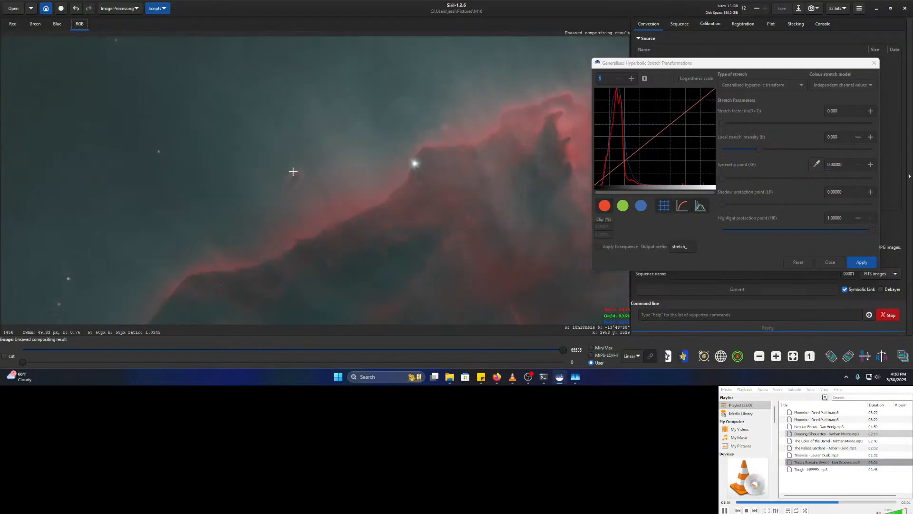
drag(449, 164, 128, 161)
scroll(124, 162, up, 1)
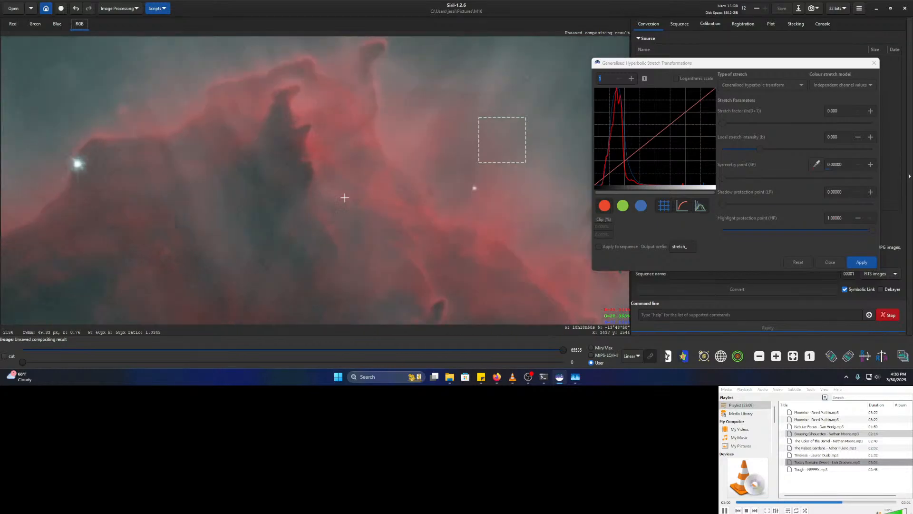
scroll(427, 186, down, 2)
drag(452, 192, 386, 290)
drag(313, 188, 585, 268)
drag(316, 197, 196, 198)
scroll(386, 179, up, 3)
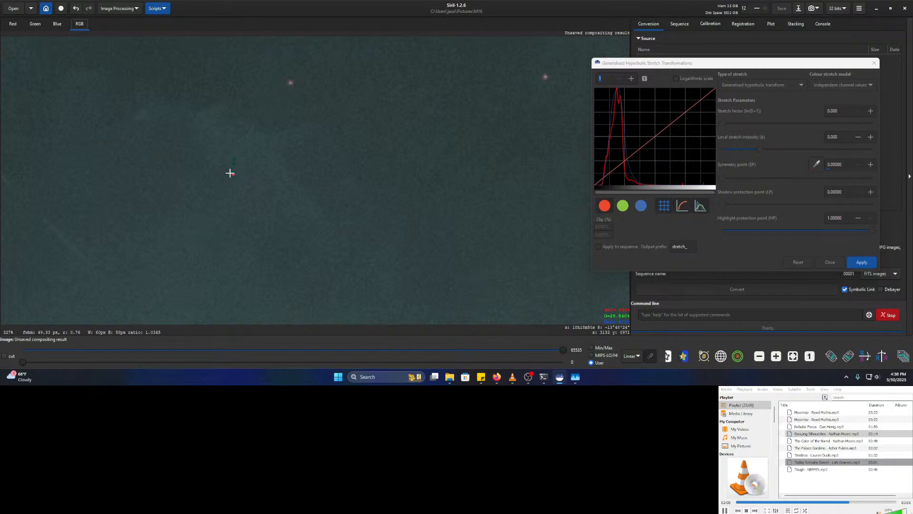
click(832, 262)
scroll(347, 214, down, 4)
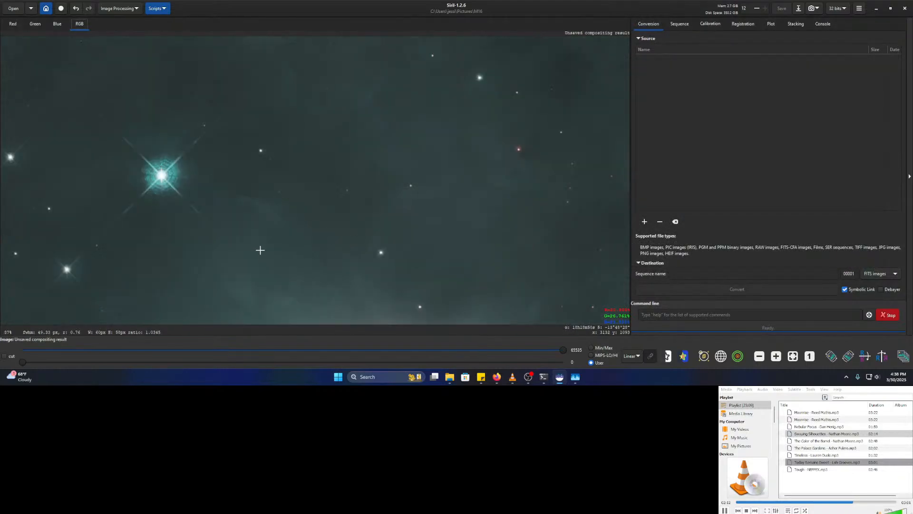
scroll(263, 253, down, 3)
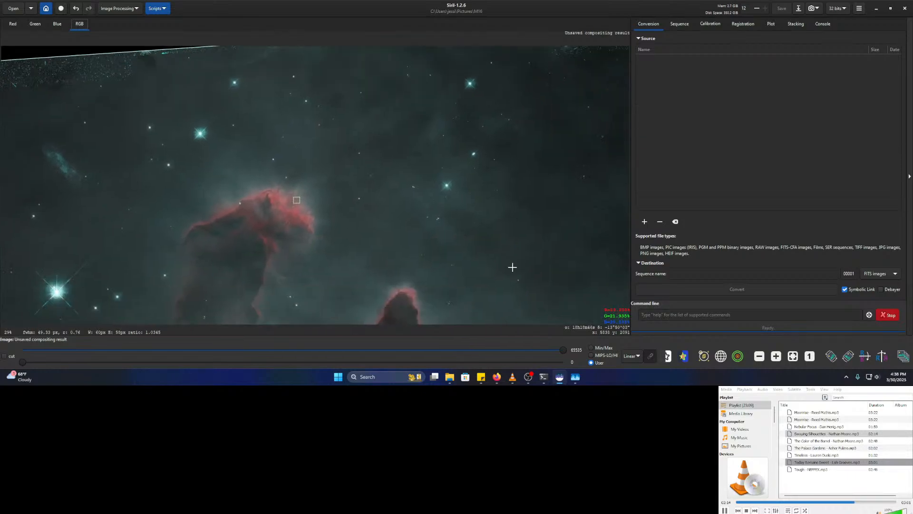
scroll(423, 266, up, 2)
drag(483, 292, 348, 208)
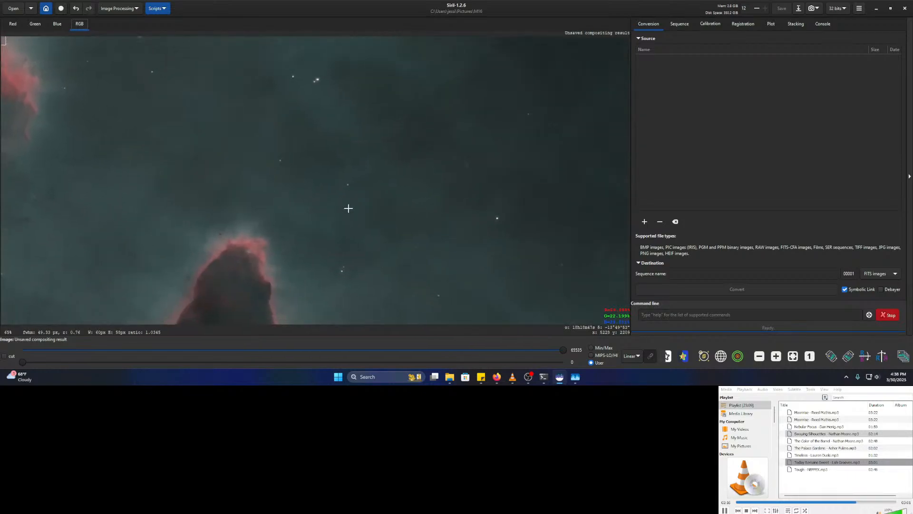
drag(305, 230, 529, 186)
scroll(447, 195, up, 1)
scroll(461, 191, up, 3)
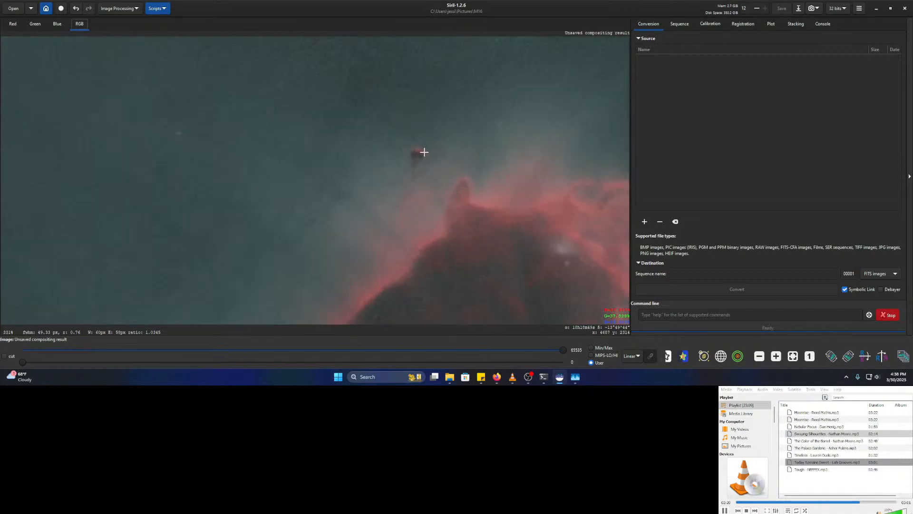
drag(464, 205, 307, 154)
scroll(404, 196, up, 3)
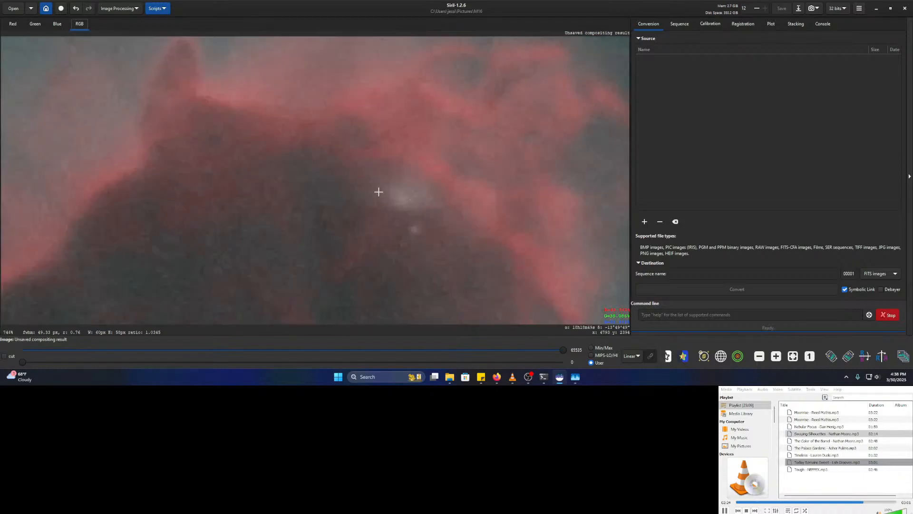
scroll(465, 218, down, 4)
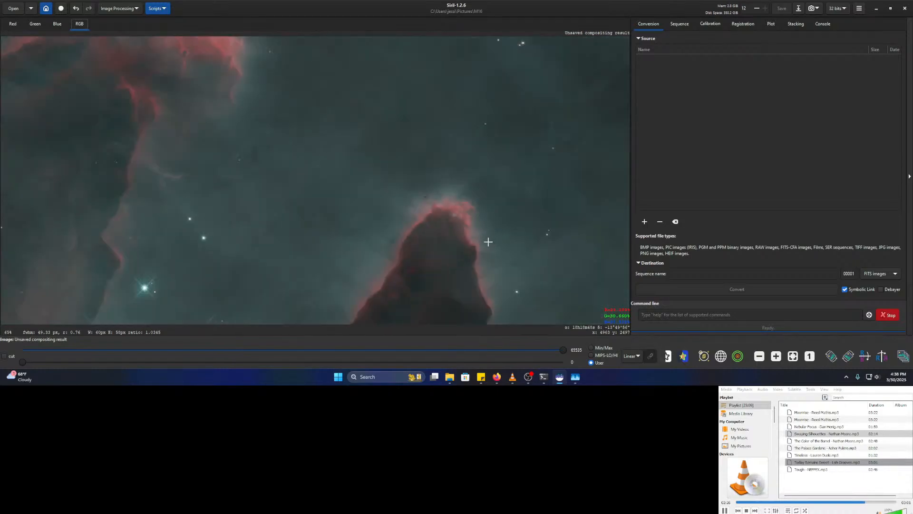
scroll(461, 217, up, 4)
scroll(372, 227, down, 8)
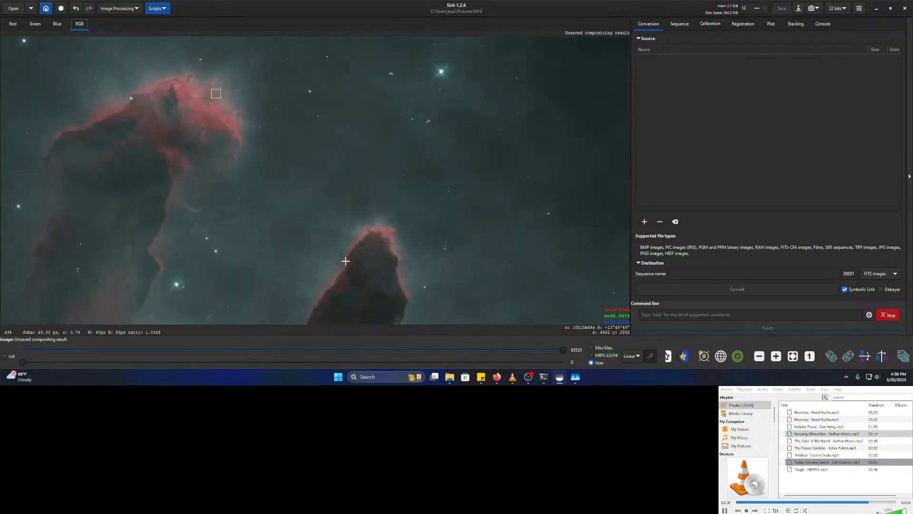
drag(373, 250, 520, 117)
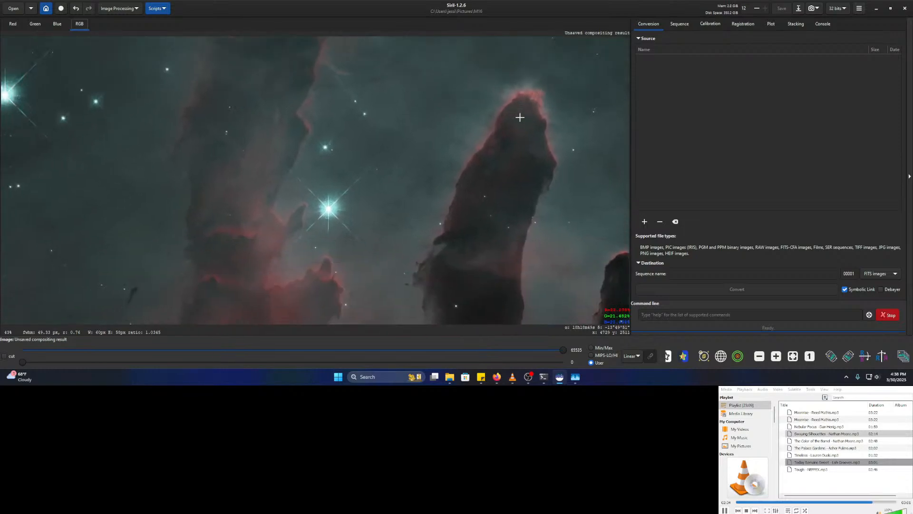
drag(389, 276, 421, 211)
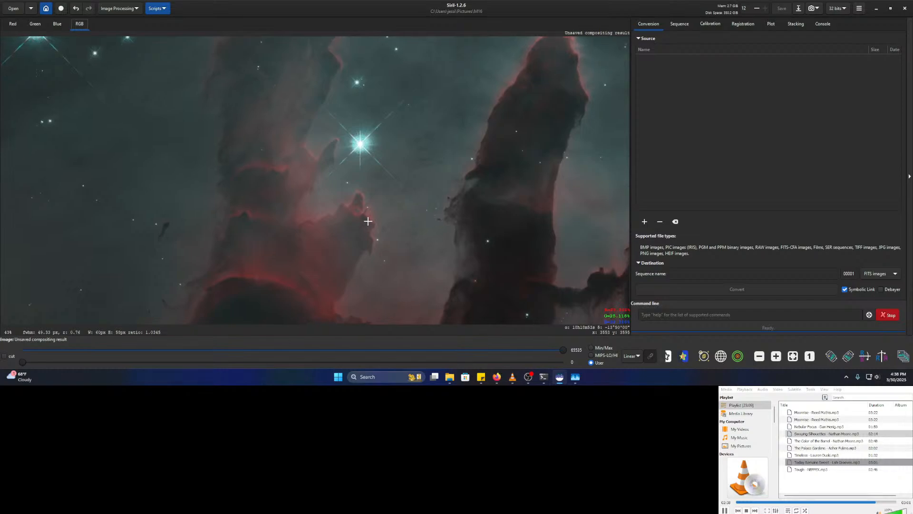
scroll(345, 215, up, 4)
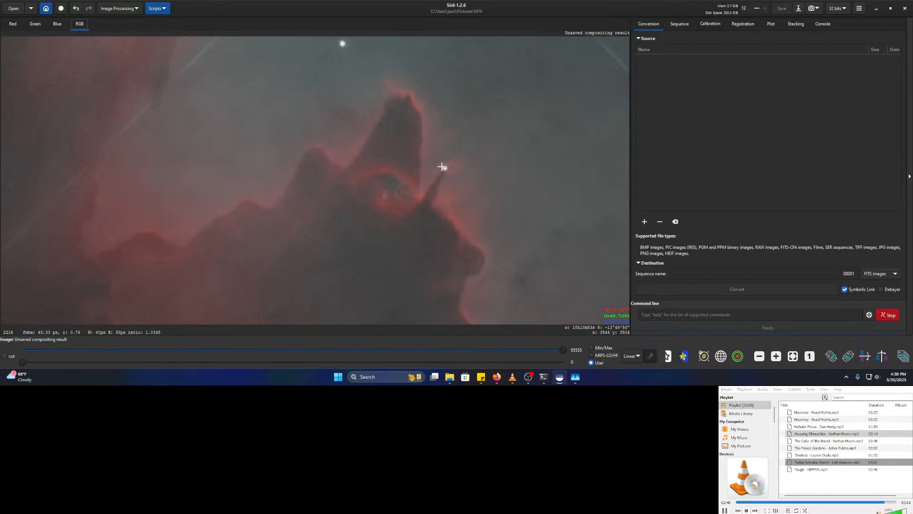
scroll(448, 166, up, 5)
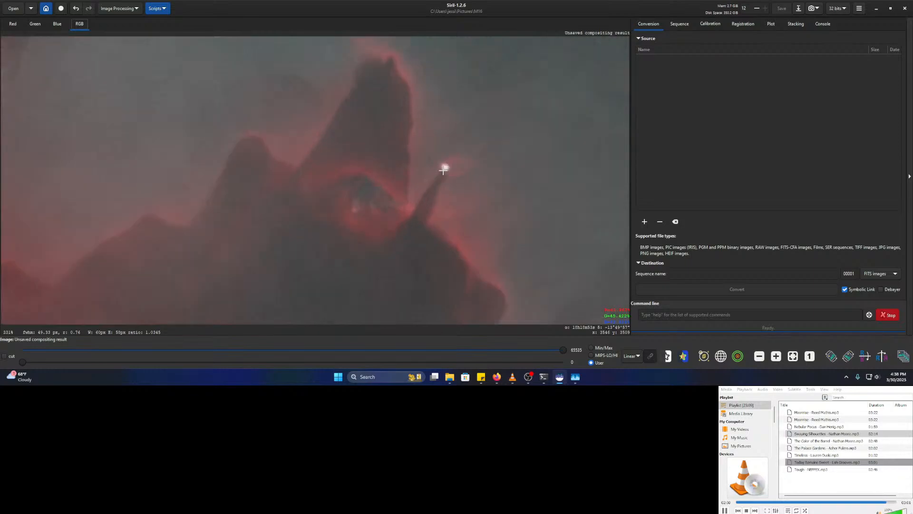
scroll(478, 181, down, 5)
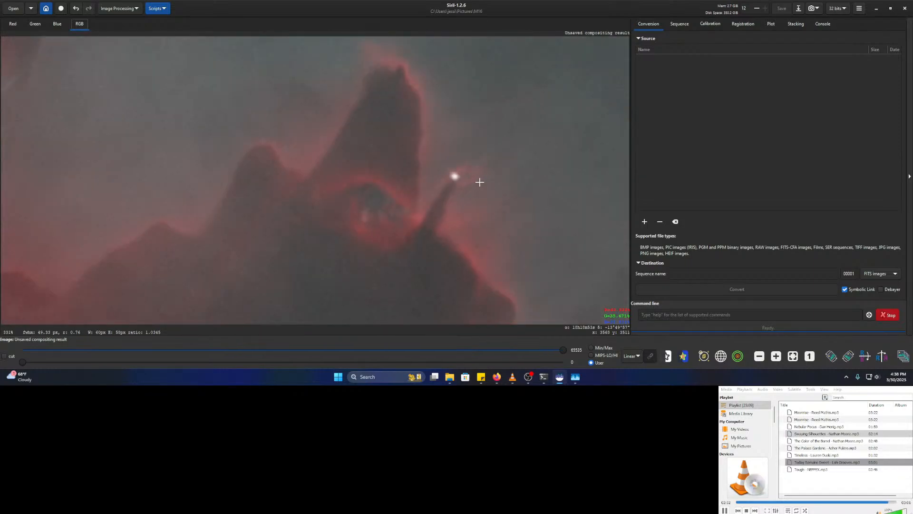
scroll(513, 190, down, 3)
drag(521, 191, 400, 113)
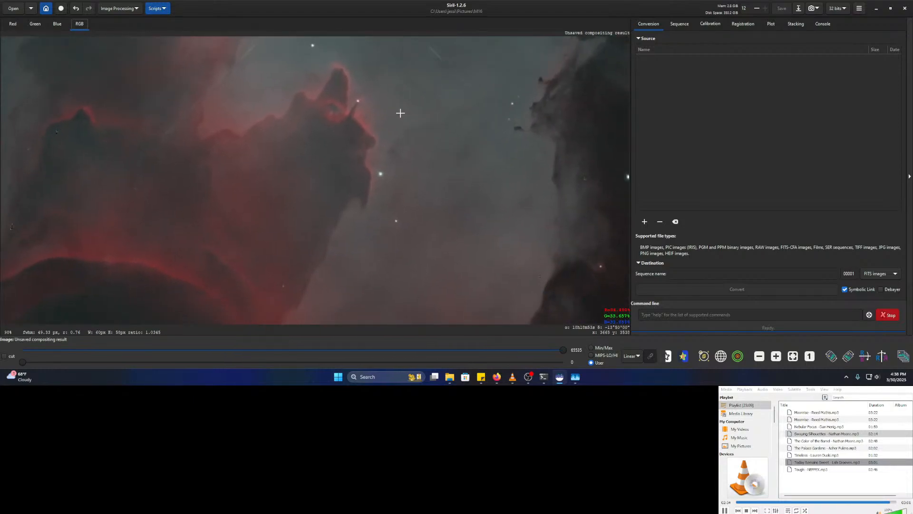
drag(486, 175, 343, 167)
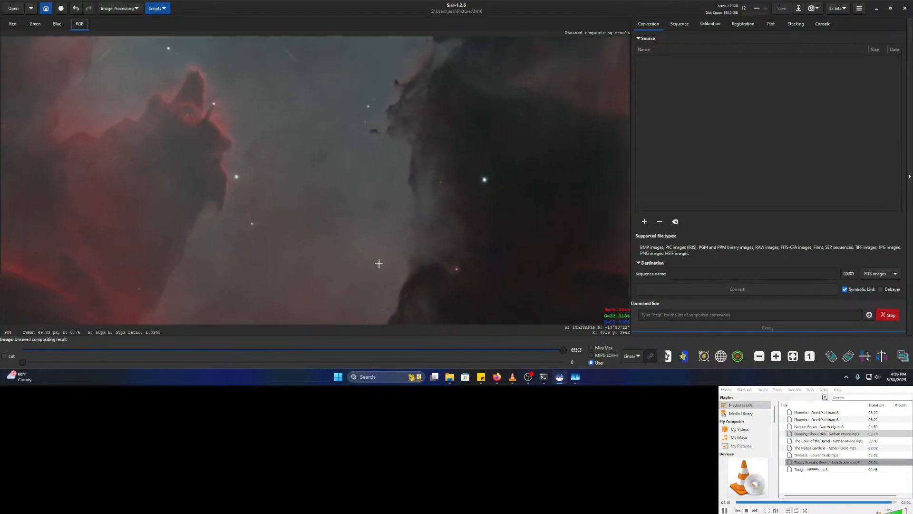
drag(377, 263, 393, 131)
scroll(418, 143, up, 6)
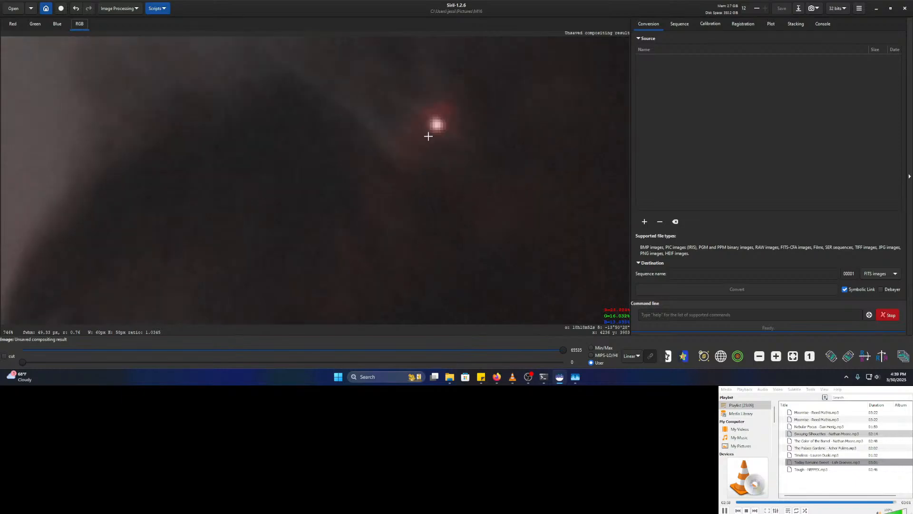
scroll(440, 126, down, 2)
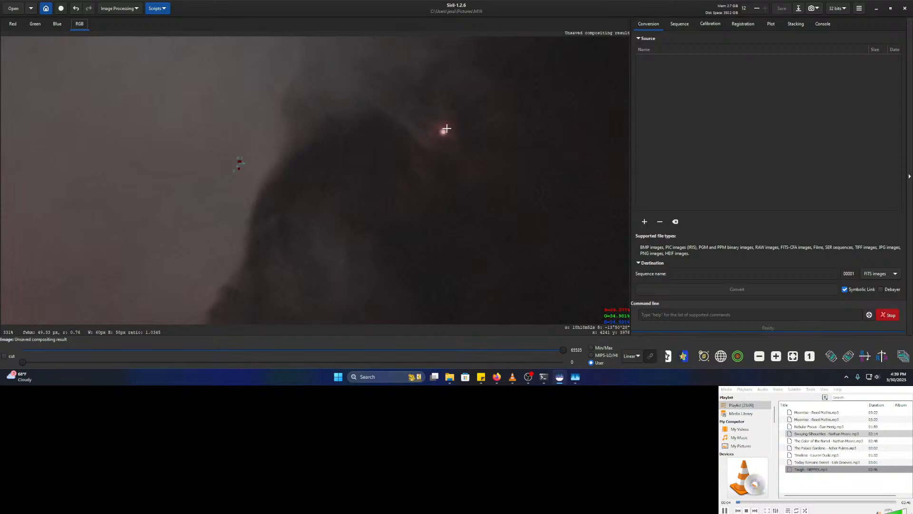
scroll(449, 139, down, 2)
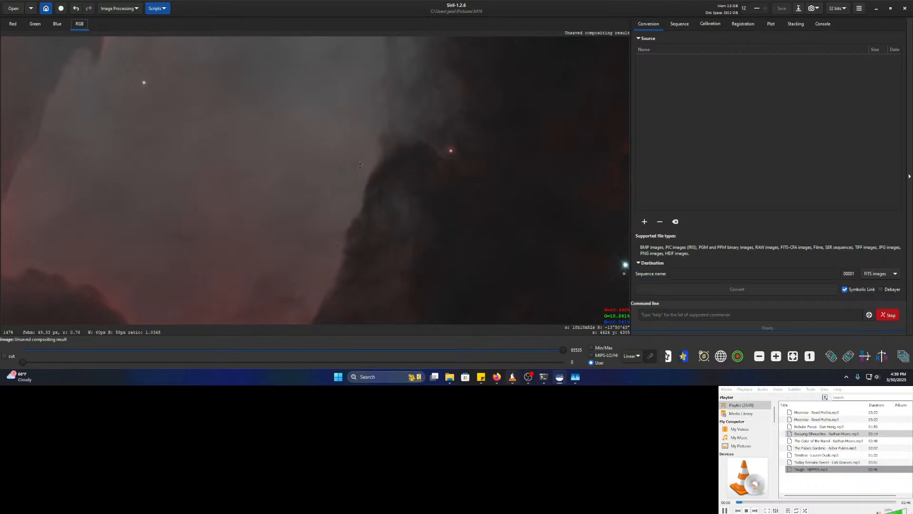
click(512, 376)
double_click(819, 287)
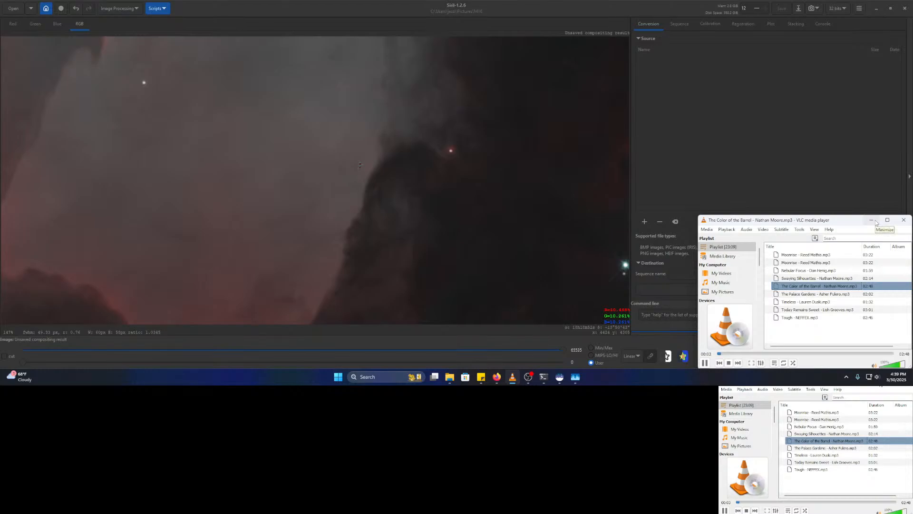
click(873, 221)
scroll(467, 248, down, 2)
ctrl+drag(385, 242, 333, 241)
scroll(436, 262, up, 3)
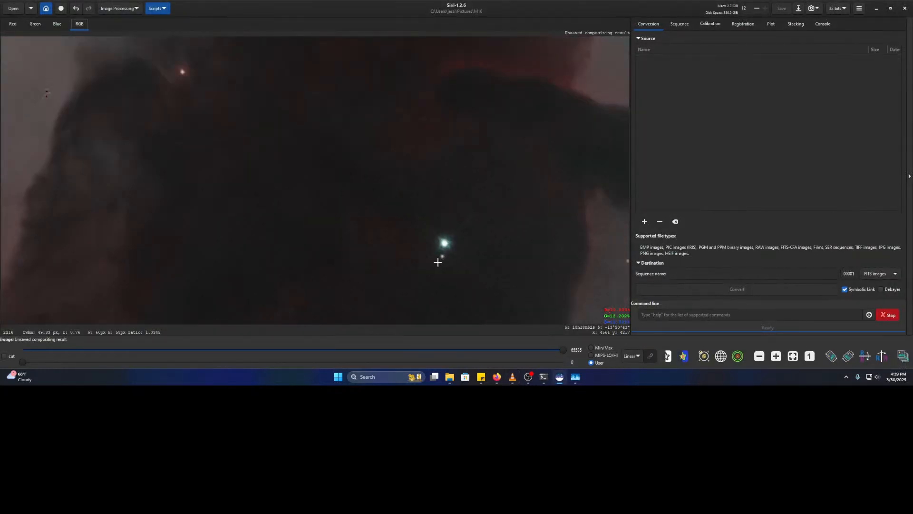
ctrl+drag(529, 270, 162, 228)
scroll(368, 281, down, 5)
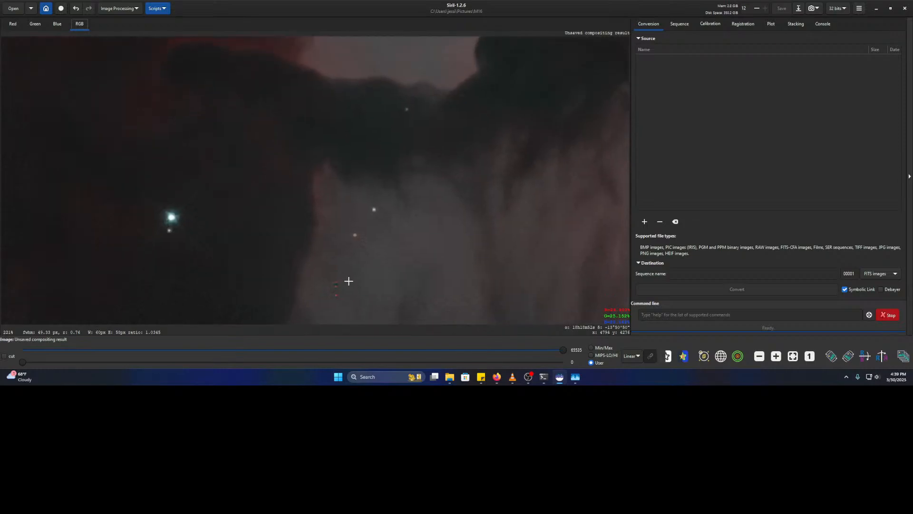
ctrl+drag(534, 233, 479, 160)
ctrl+drag(417, 241, 481, 139)
ctrl+drag(283, 224, 520, 127)
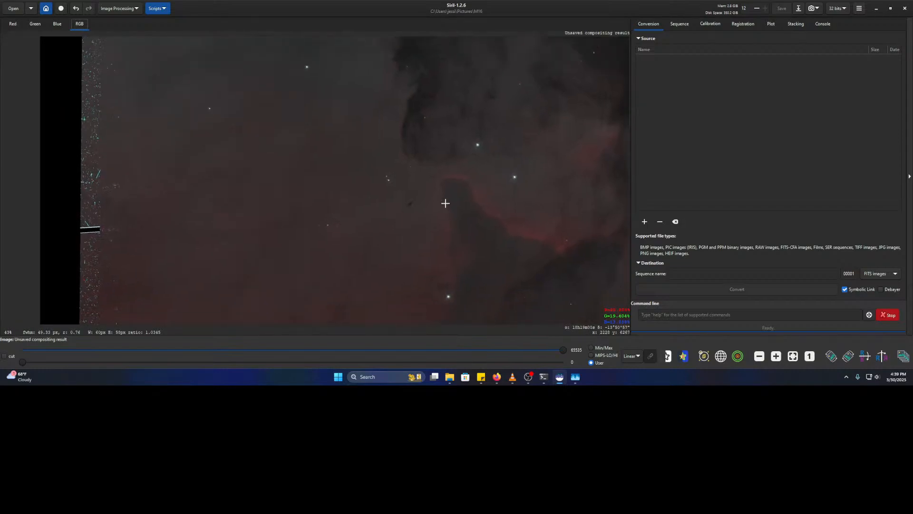
ctrl+drag(377, 248, 565, 171)
ctrl+scroll(544, 169, up, 3)
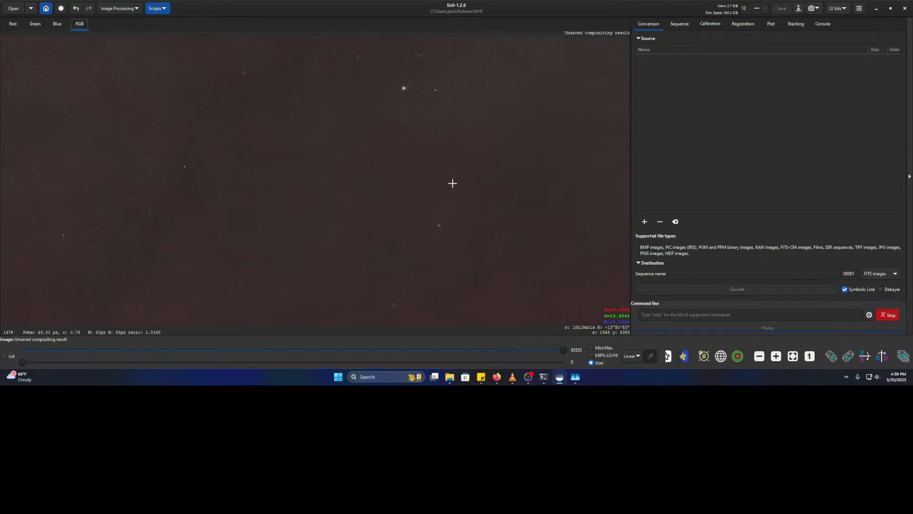
- Run Cosmetic Correction with the default 3.00 sigmas, fixing 17552 pixels, then close the dialog
click(119, 8)
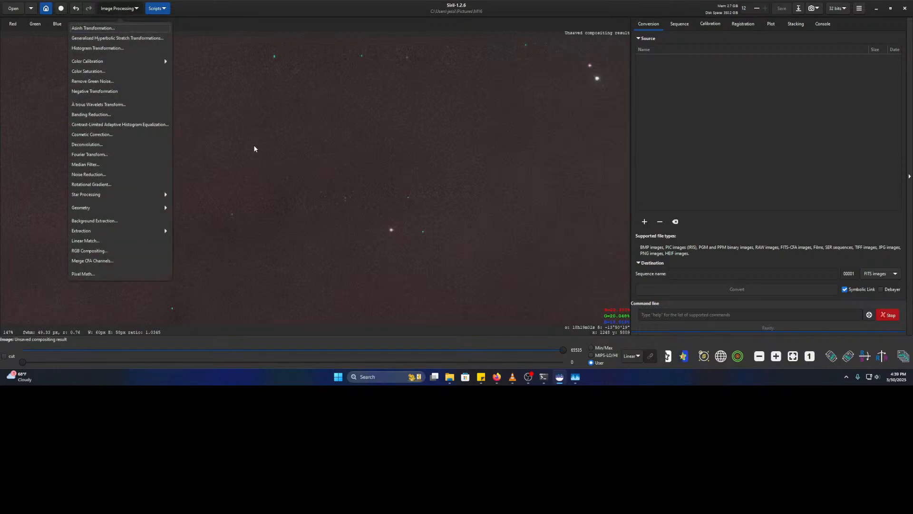
click(121, 135)
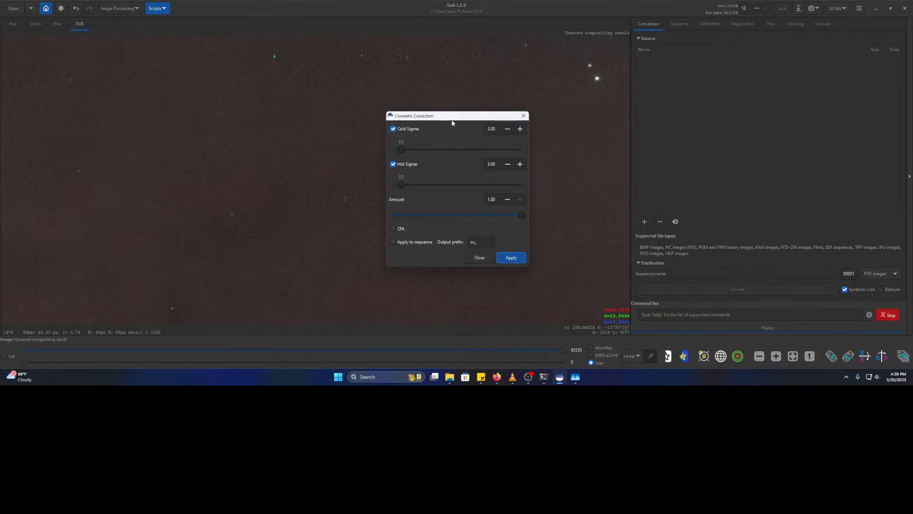
drag(452, 121, 732, 106)
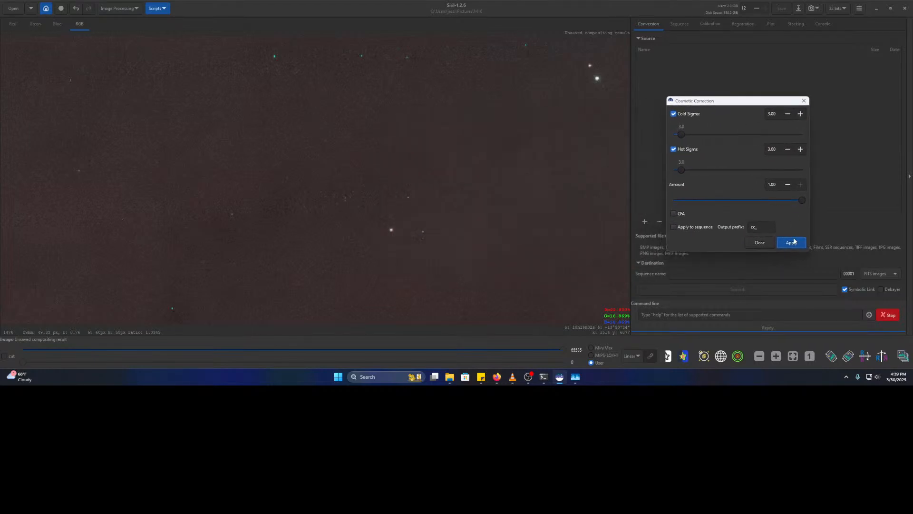
click(792, 242)
drag(777, 102, 545, 98)
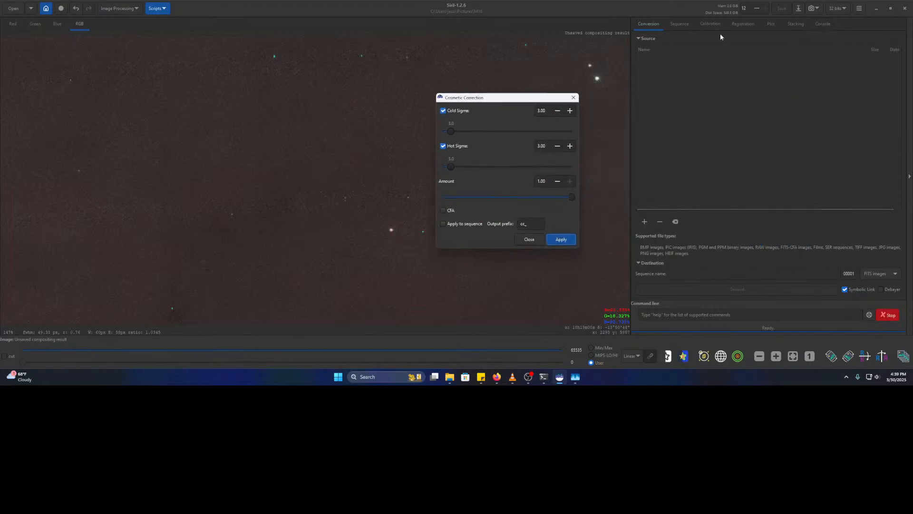
click(824, 25)
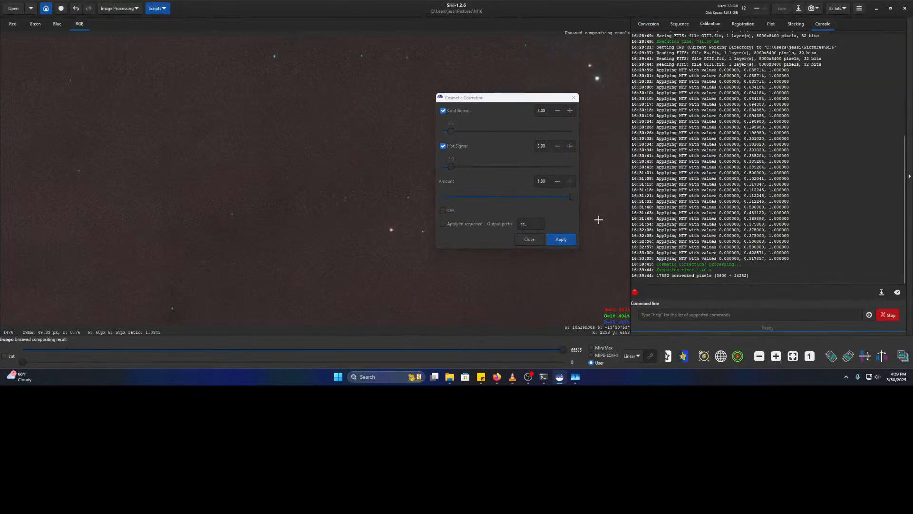
click(527, 239)
- Inspect the corrected pillars up close, then undo the cosmetic correction
scroll(468, 189, down, 4)
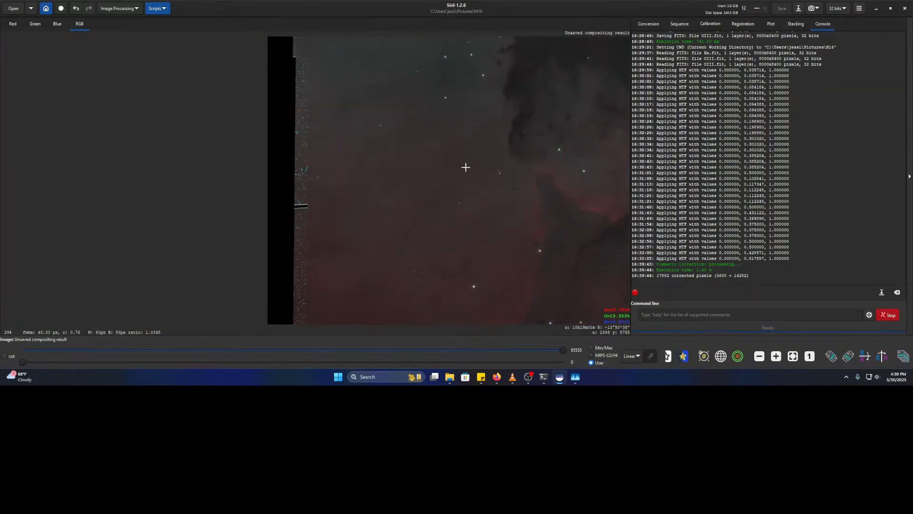
drag(566, 128, 247, 255)
drag(395, 161, 322, 308)
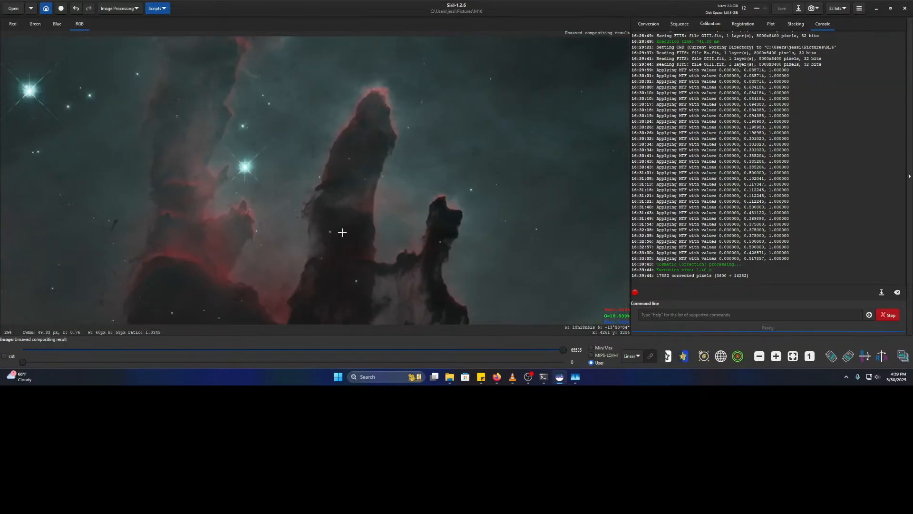
drag(214, 40, 311, 198)
drag(477, 196, 353, 184)
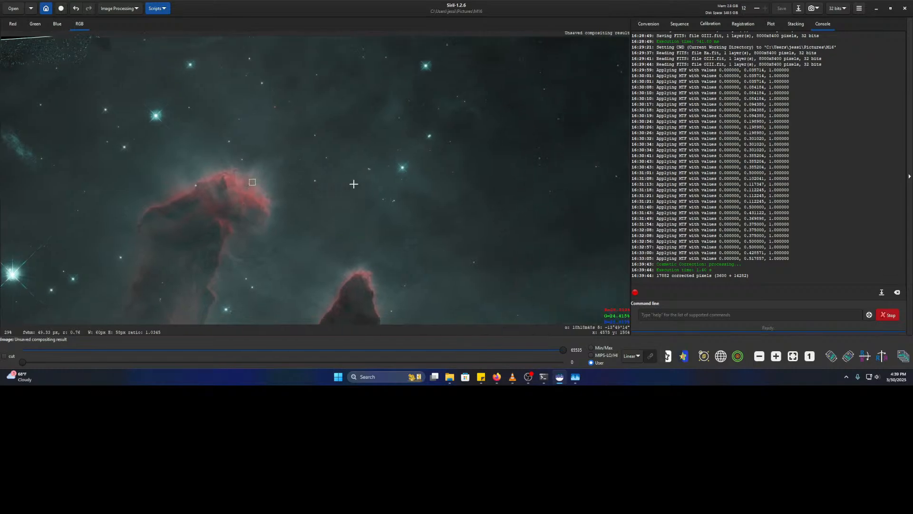
scroll(354, 146, up, 4)
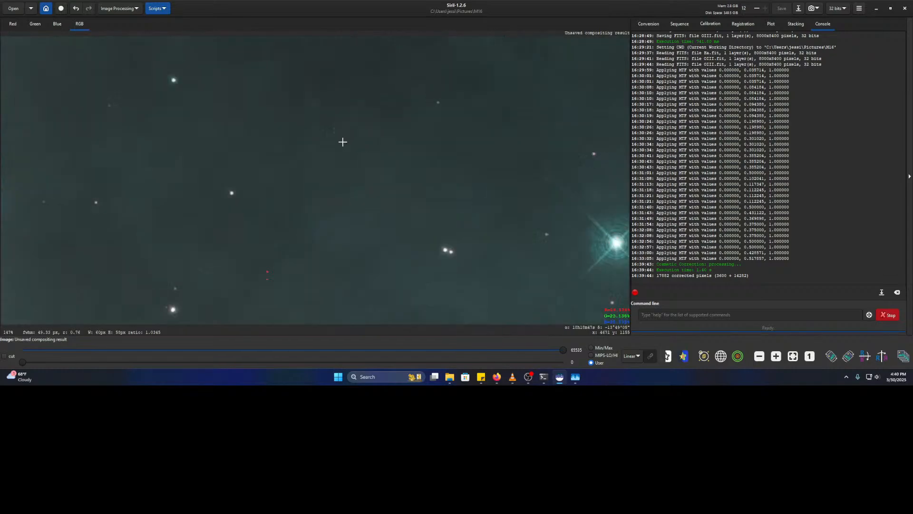
click(75, 8)
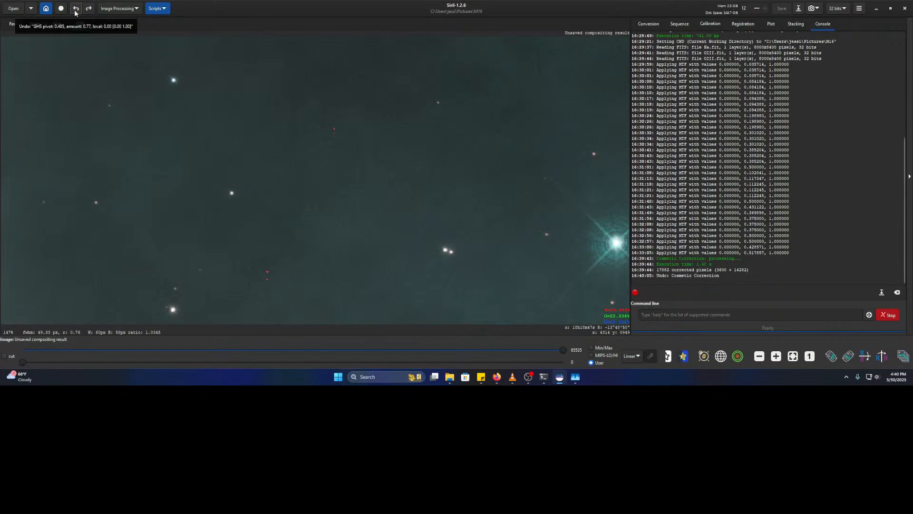
- Toggle the cosmetic correction with redo and undo to compare, ending with it undone
click(89, 9)
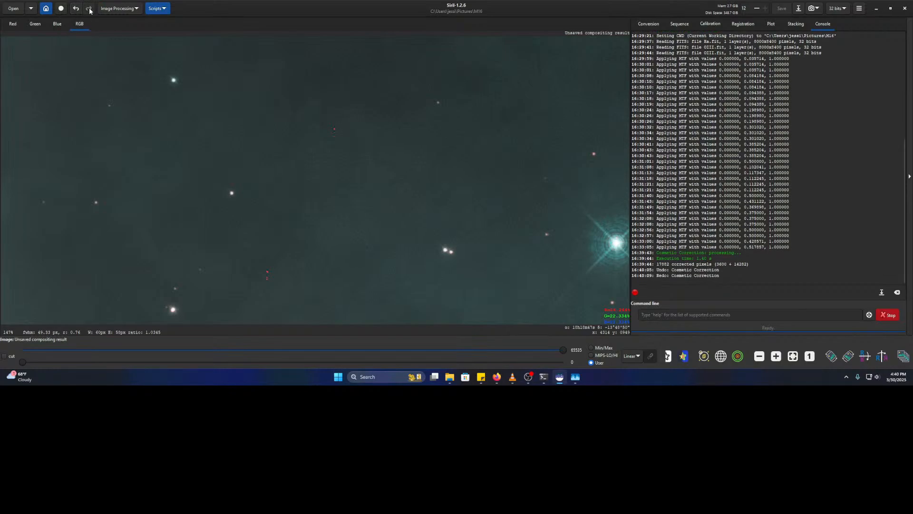
click(74, 9)
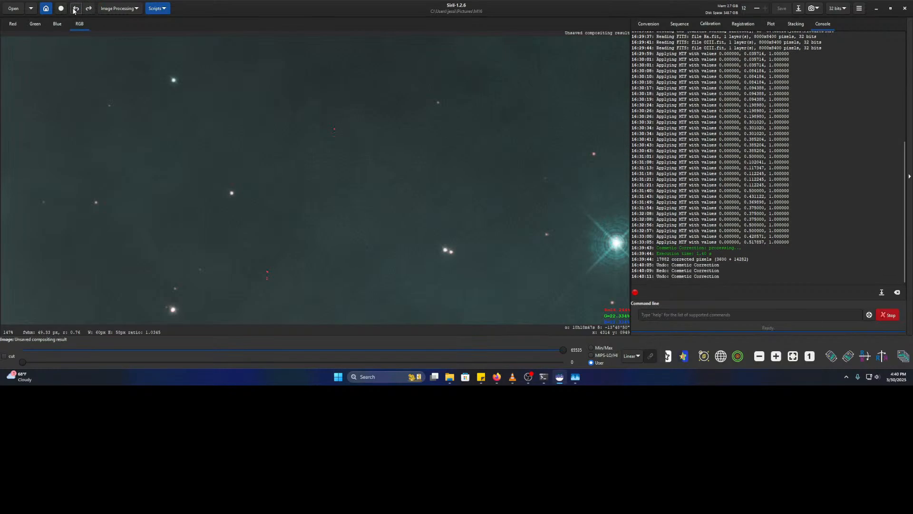
click(89, 9)
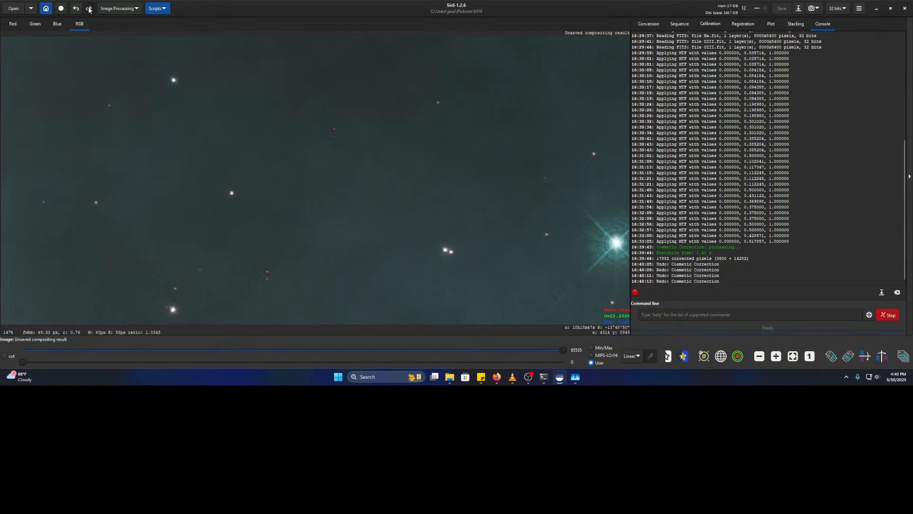
click(77, 9)
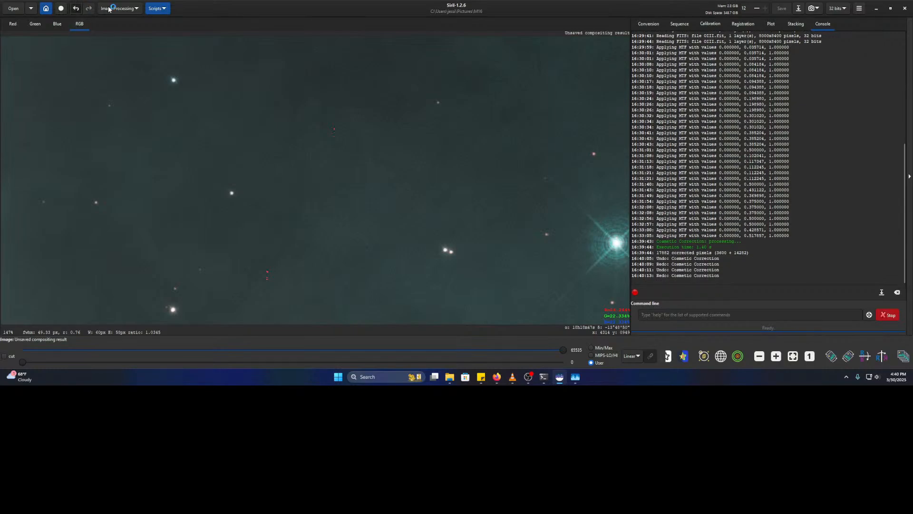
click(117, 8)
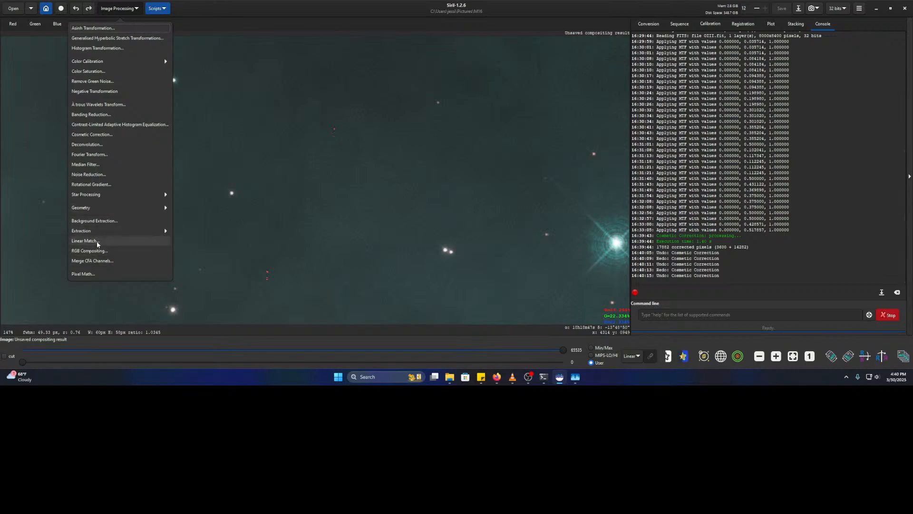
- Apply cosmetic correction with Cold and Hot Sigma both at 8.40, then undo it
click(110, 134)
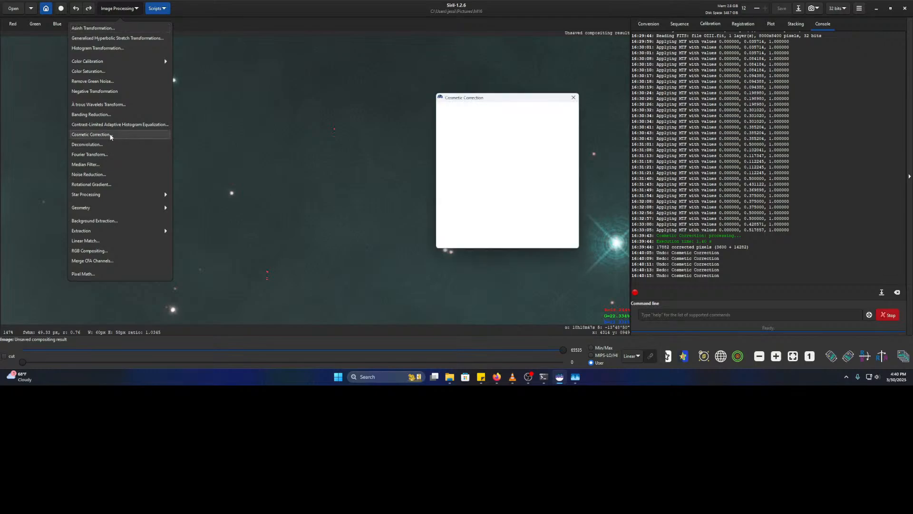
drag(466, 129, 465, 129)
drag(448, 167, 467, 167)
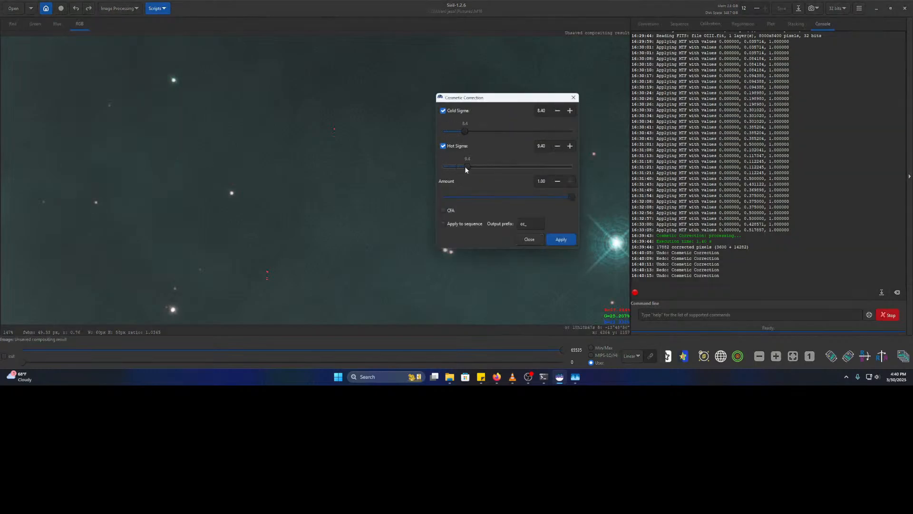
click(567, 240)
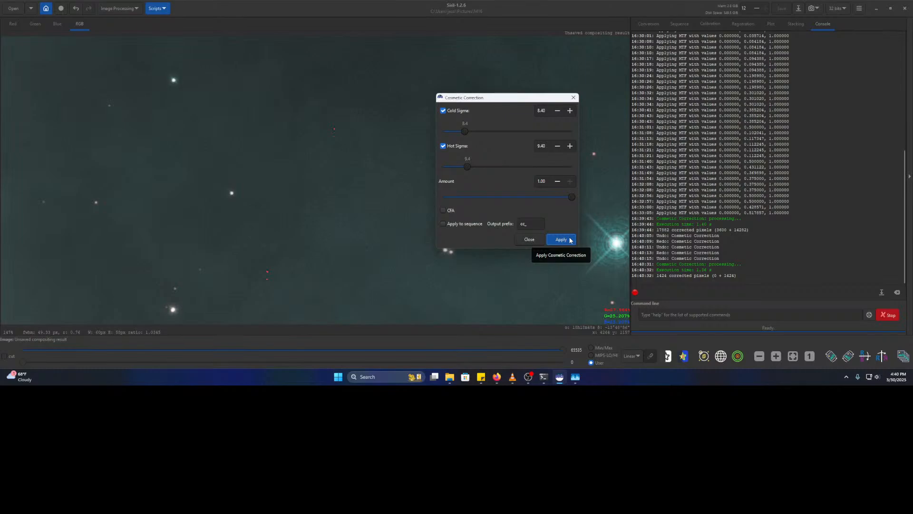
click(76, 9)
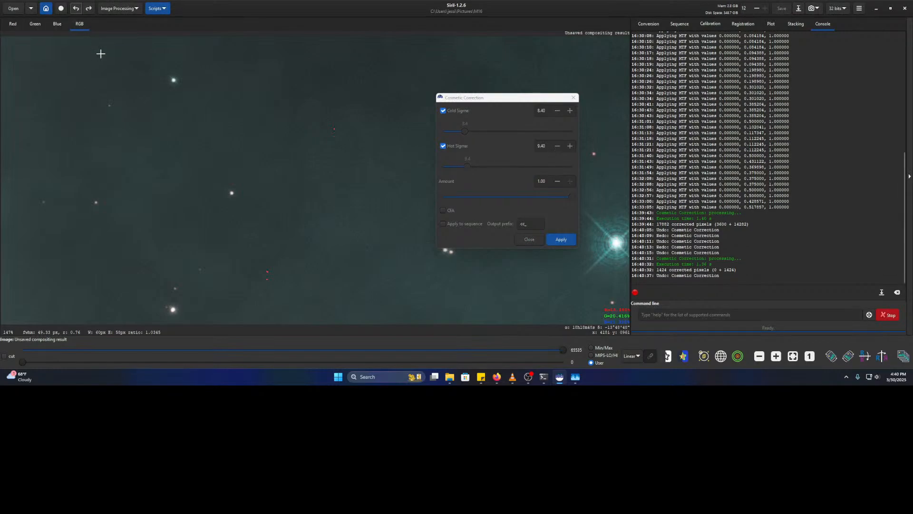
- Rerun it with a much higher Hot Sigma, which fixes 0 pixels, and undo with Ctrl+Z
drag(469, 171, 506, 171)
click(562, 239)
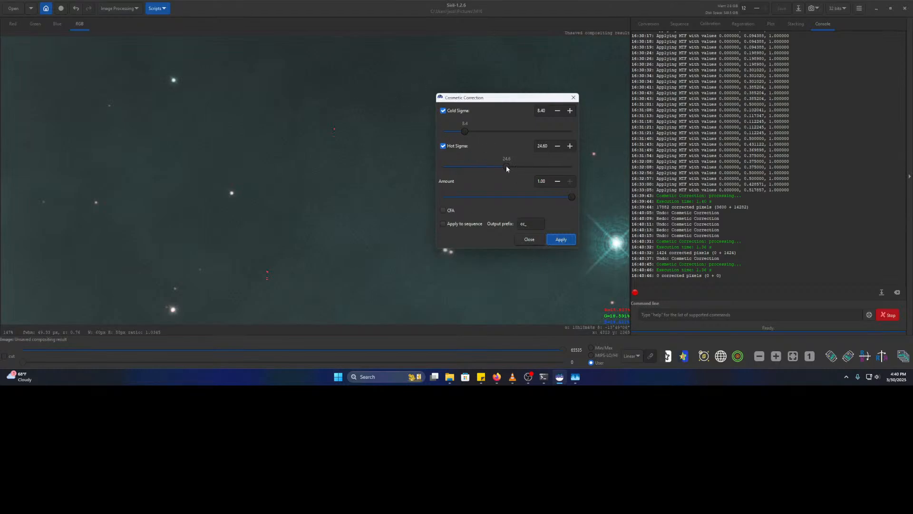
click(77, 23)
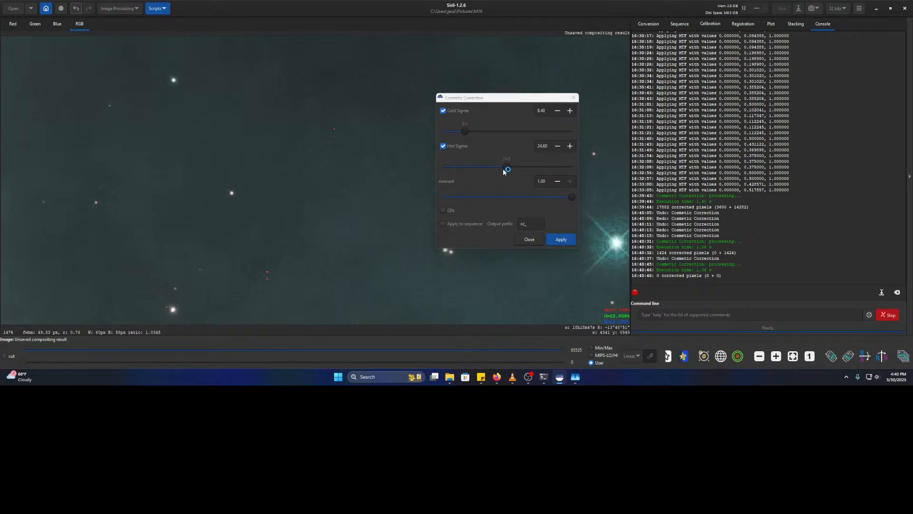
key(ctrl+z)
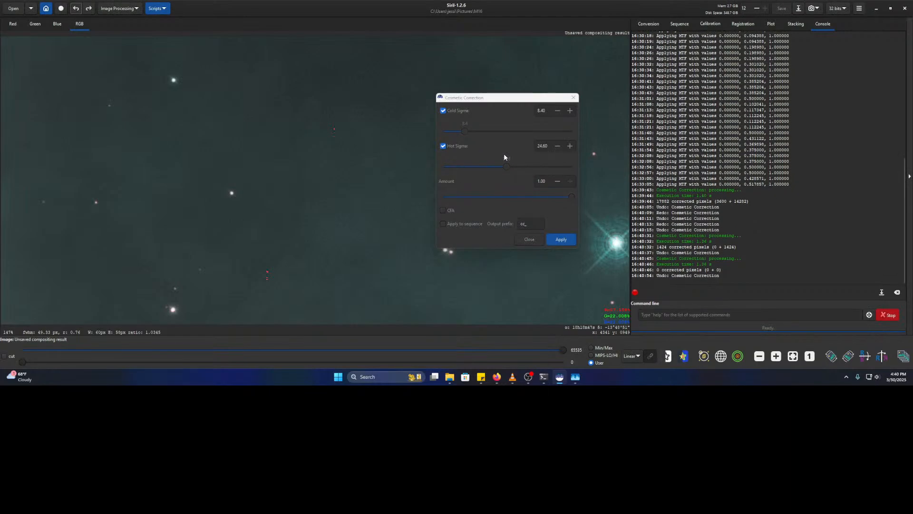
- Apply cosmetic correction with Cold Sigma 2.40 and Hot Sigma 1.50, fixing 93708 pixels
drag(465, 132, 449, 133)
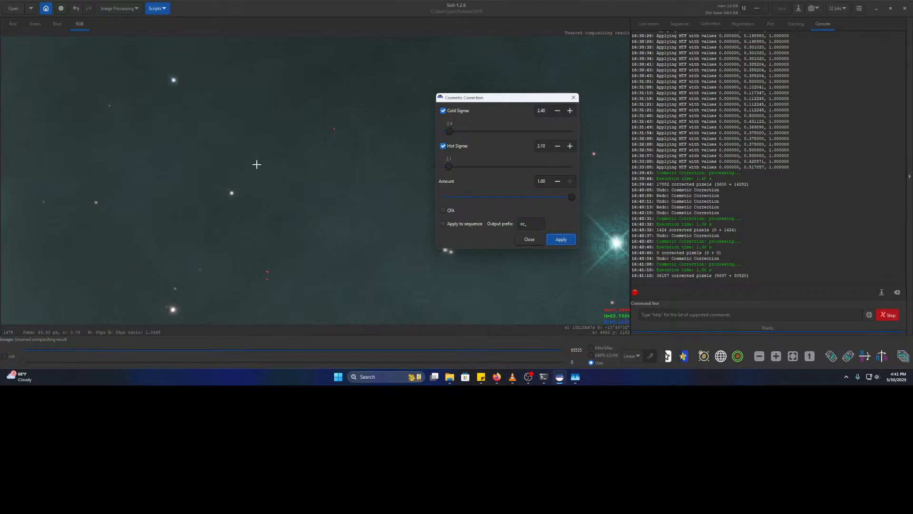
click(75, 9)
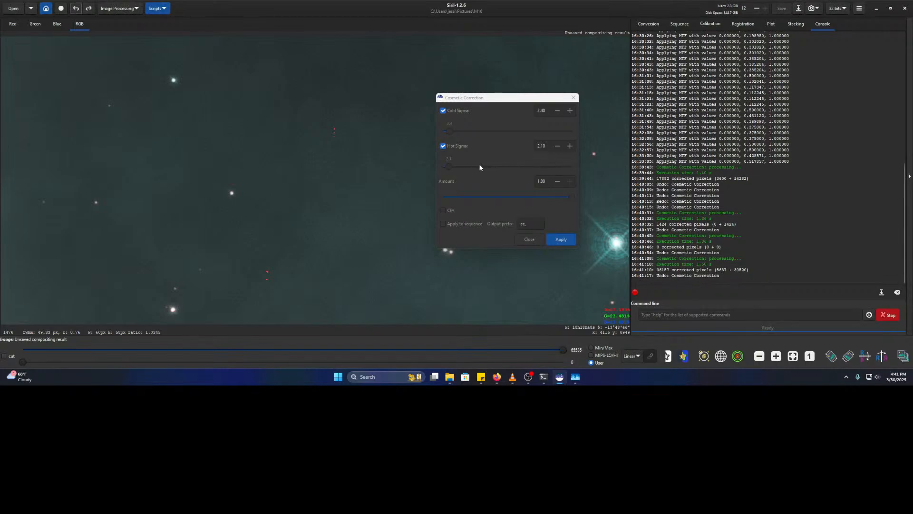
drag(449, 168, 447, 167)
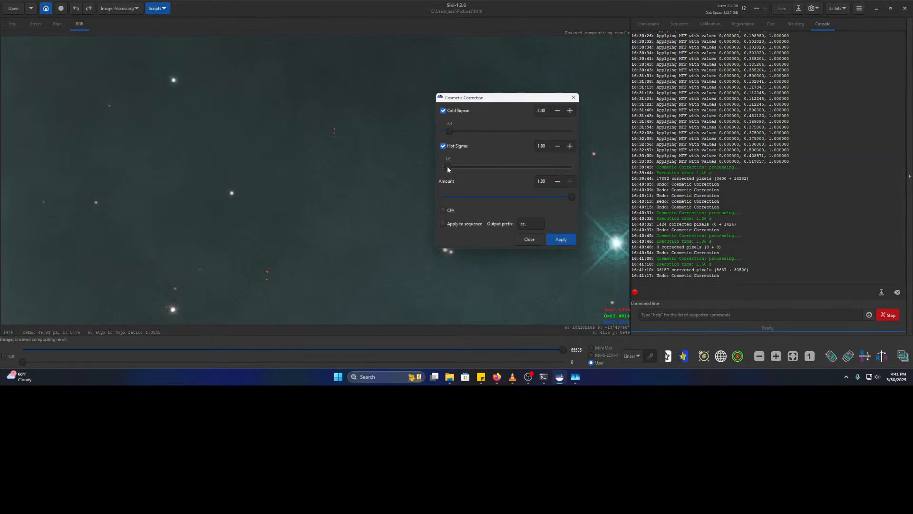
click(561, 239)
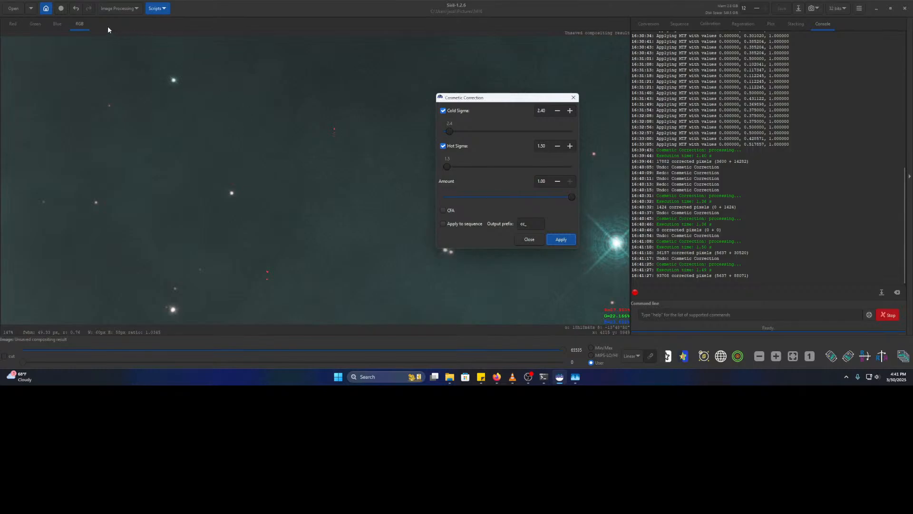
- Undo the 1.50 run and apply cosmetic correction with Hot Sigma at 0.00
scroll(187, 233, down, 5)
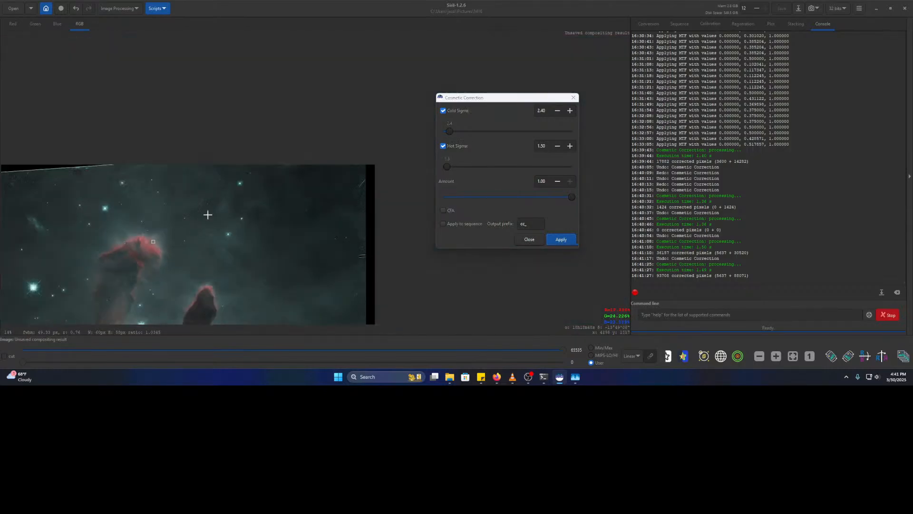
scroll(204, 214, up, 3)
scroll(380, 236, up, 3)
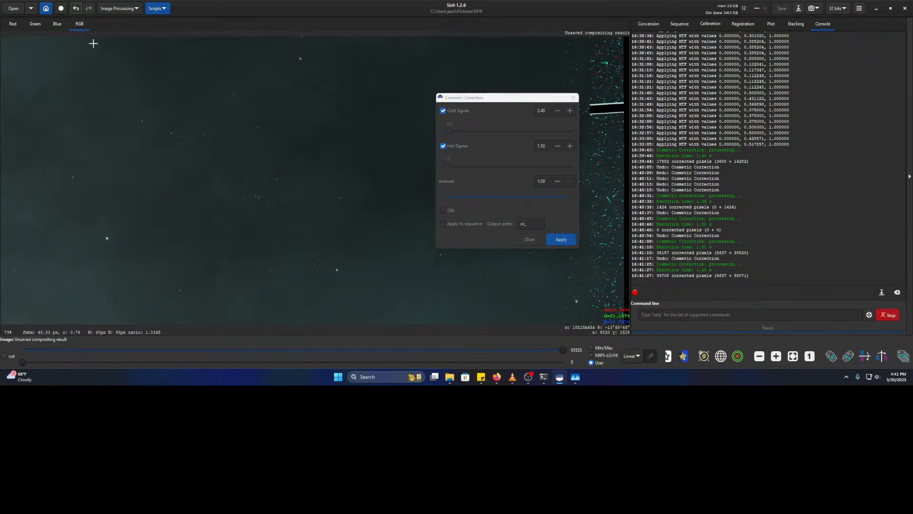
click(75, 8)
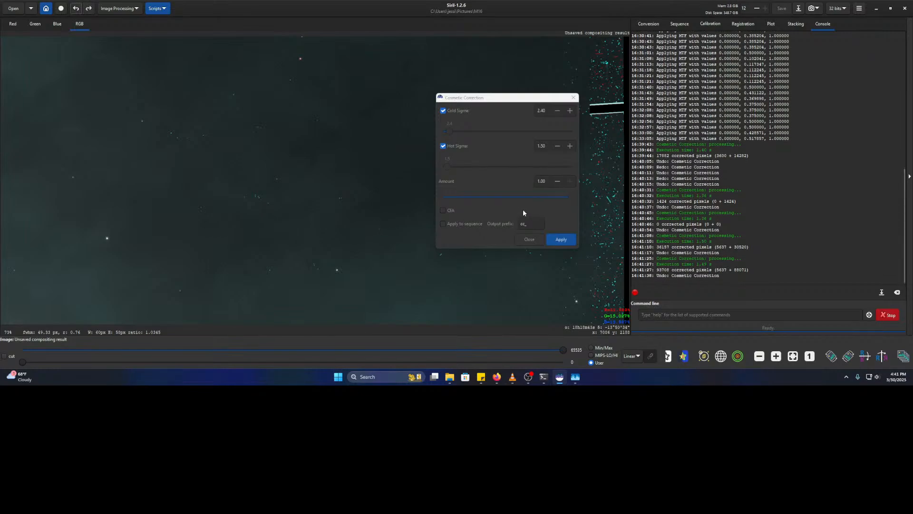
drag(449, 166, 443, 166)
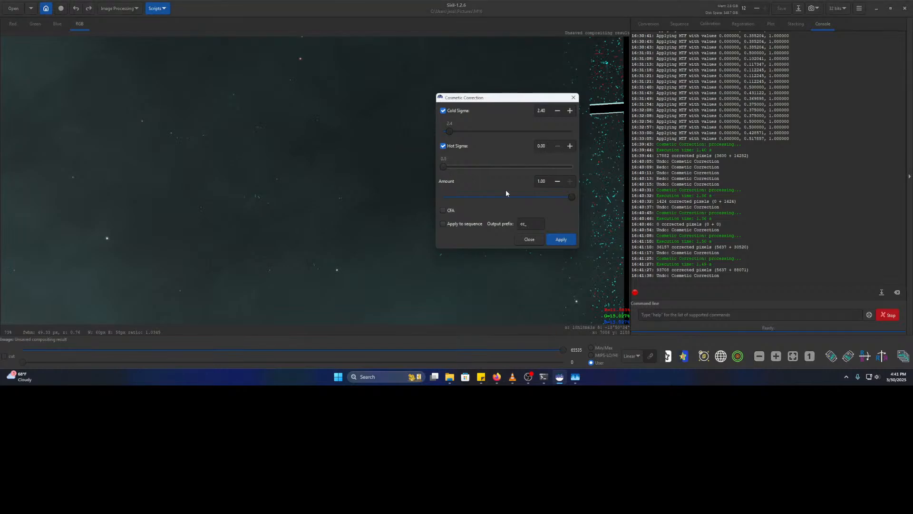
click(561, 240)
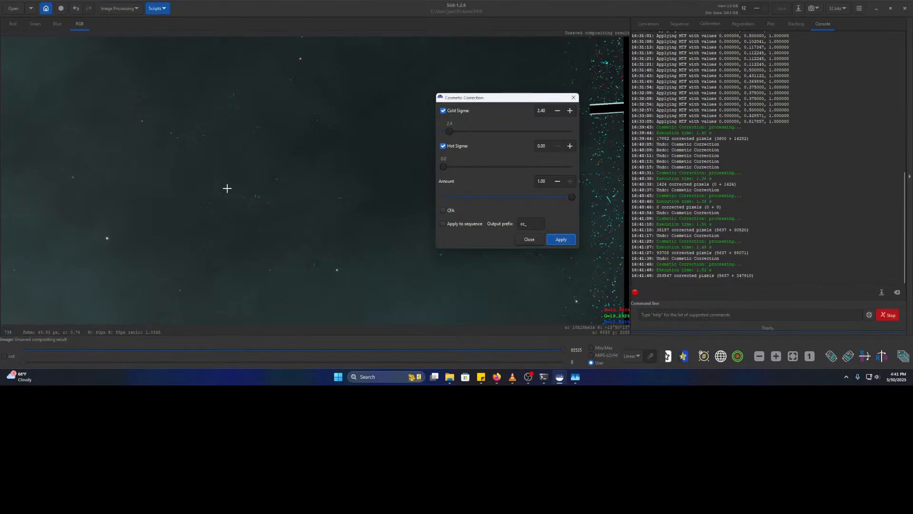
- Zoom and pan across the pillars and star field to inspect the zero Hot Sigma result
scroll(292, 175, down, 5)
drag(211, 133, 475, 279)
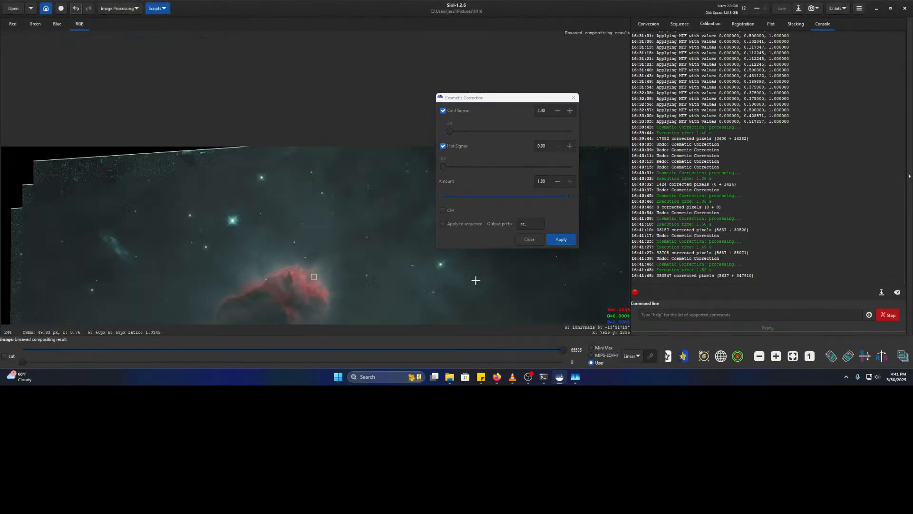
drag(340, 228, 275, 187)
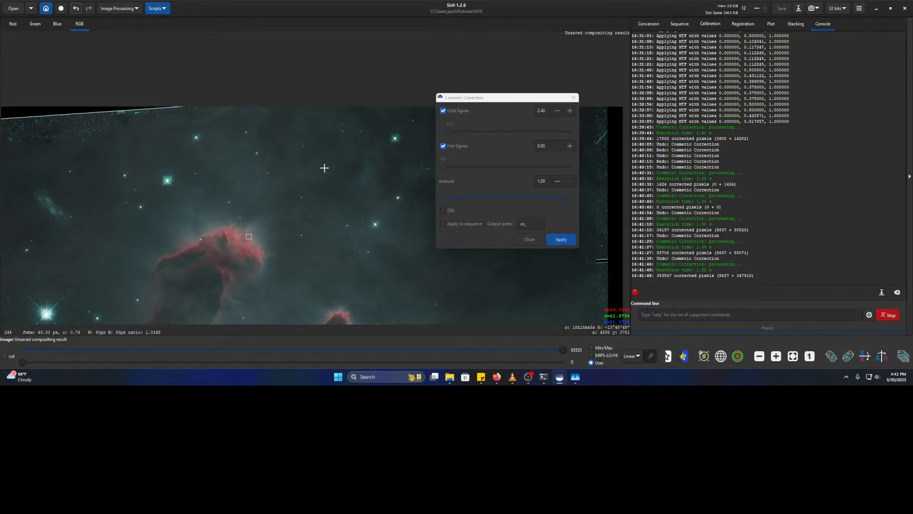
scroll(305, 170, up, 3)
scroll(222, 157, up, 4)
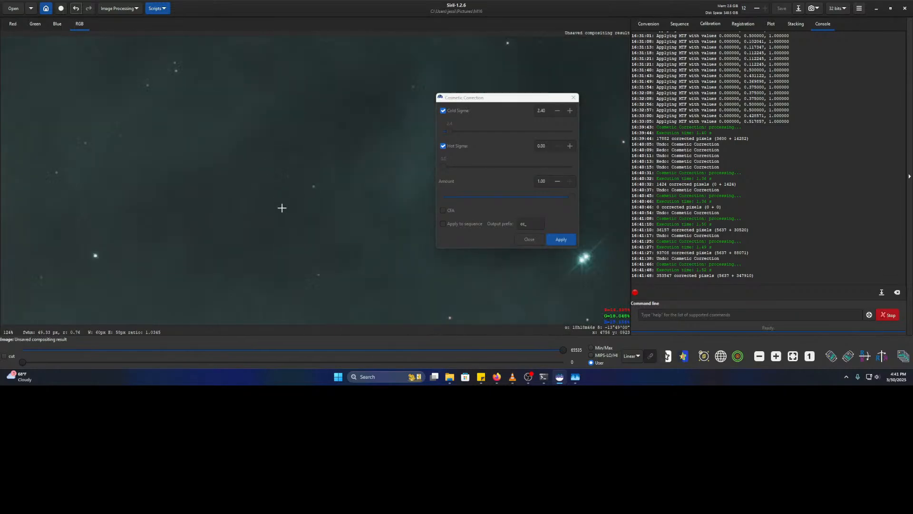
drag(282, 208, 320, 136)
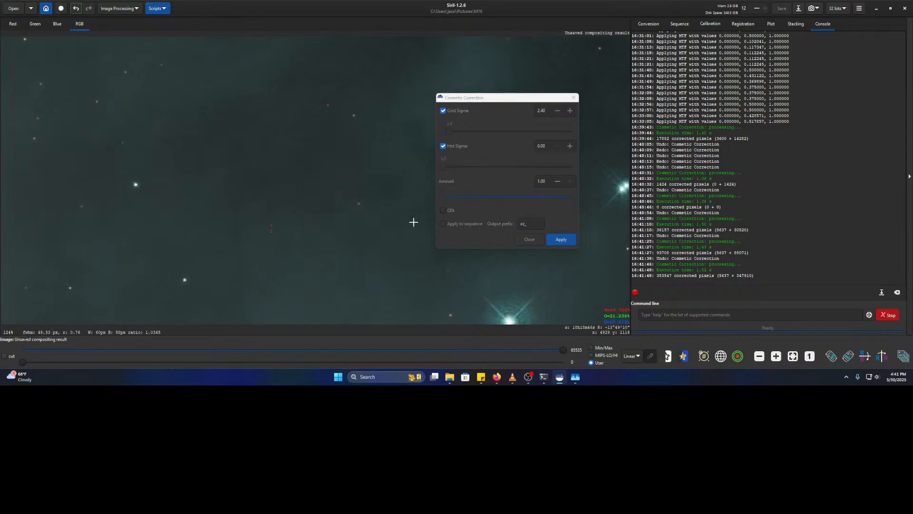
scroll(276, 235, down, 4)
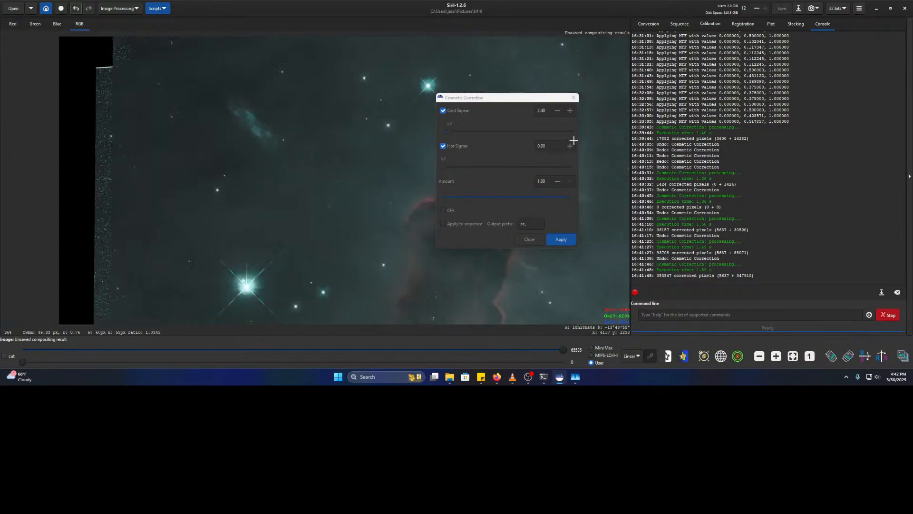
drag(575, 140, 426, 69)
- Set Cold Sigma to 0.00, undo the previous run, and apply with both thresholds zero
drag(446, 130, 428, 129)
click(76, 8)
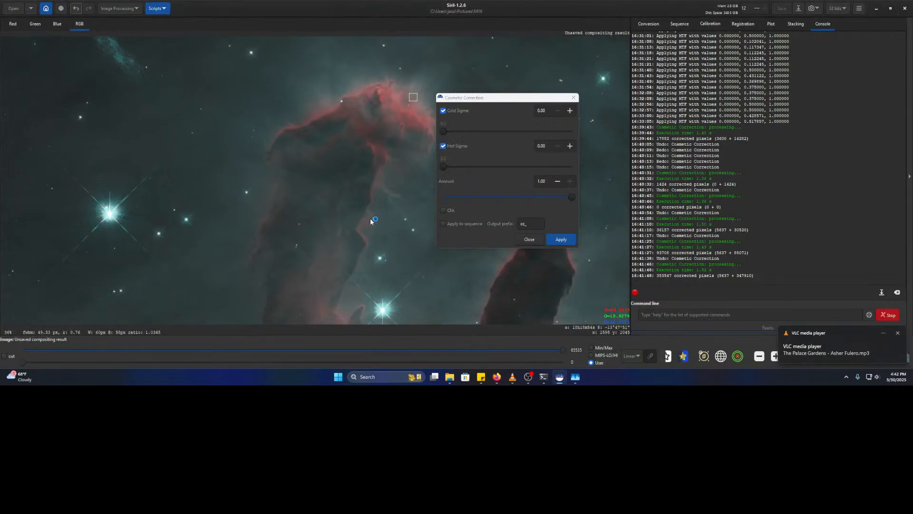
mouse_move(381, 218)
mouse_down()
mouse_move(305, 188)
mouse_move(236, 308)
mouse_up()
mouse_move(336, 149)
mouse_down()
mouse_move(285, 228)
mouse_move(285, 220)
mouse_move(267, 229)
mouse_up()
scroll(271, 247, up, 2)
scroll(281, 223, up, 1)
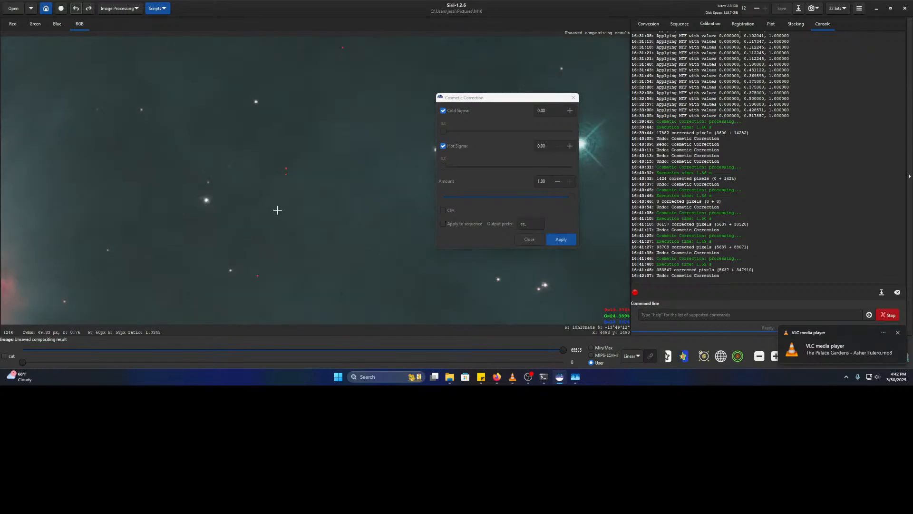
click(566, 242)
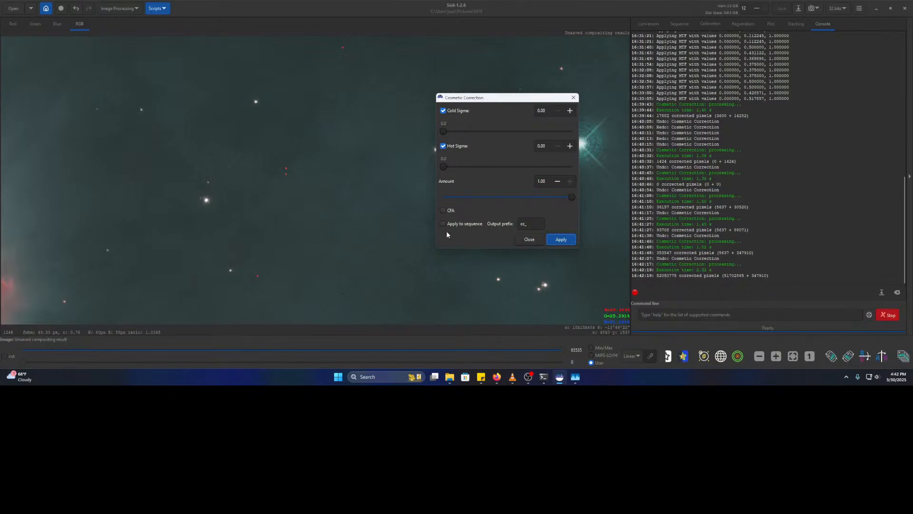
- Inspect the right stacking edge and apply the zero-sigma correction once more
scroll(350, 240, down, 6)
scroll(259, 185, up, 2)
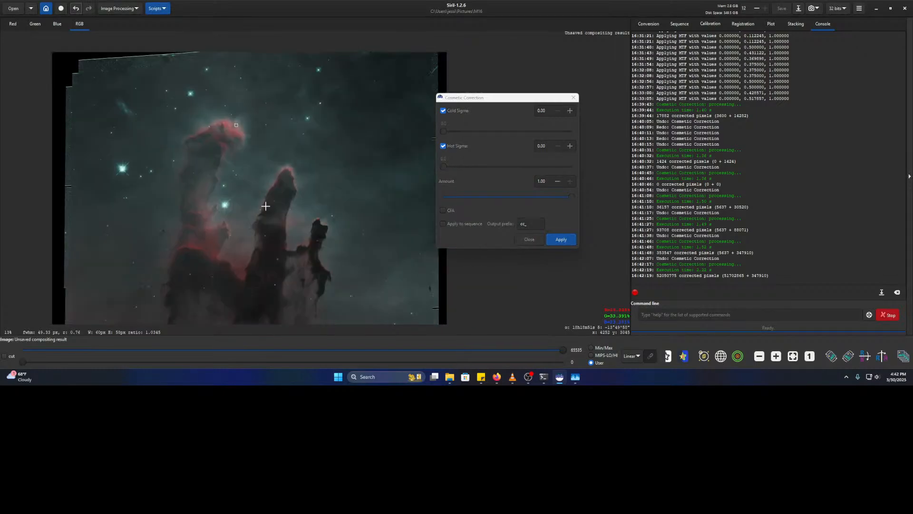
scroll(402, 216, up, 2)
drag(402, 216, 316, 302)
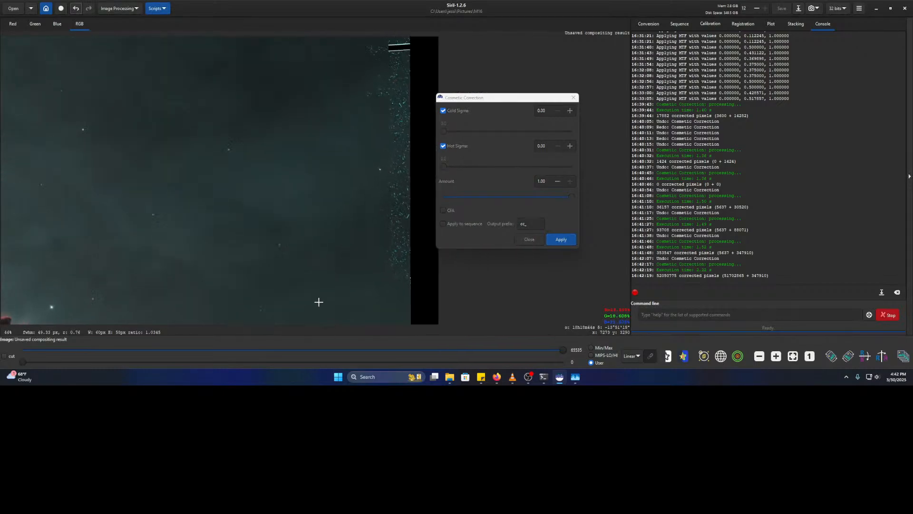
click(572, 241)
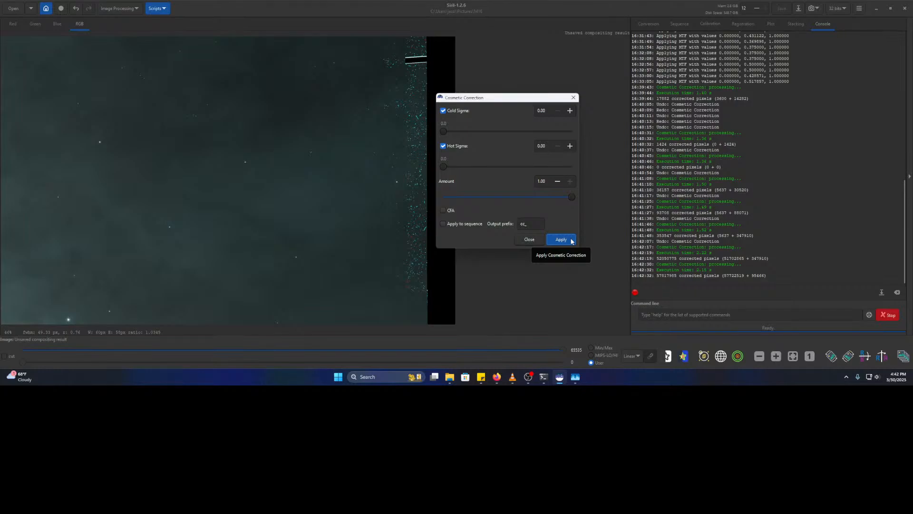
- Compare the zero-sigma correction by undoing and redoing it, keeping it applied
scroll(373, 228, down, 5)
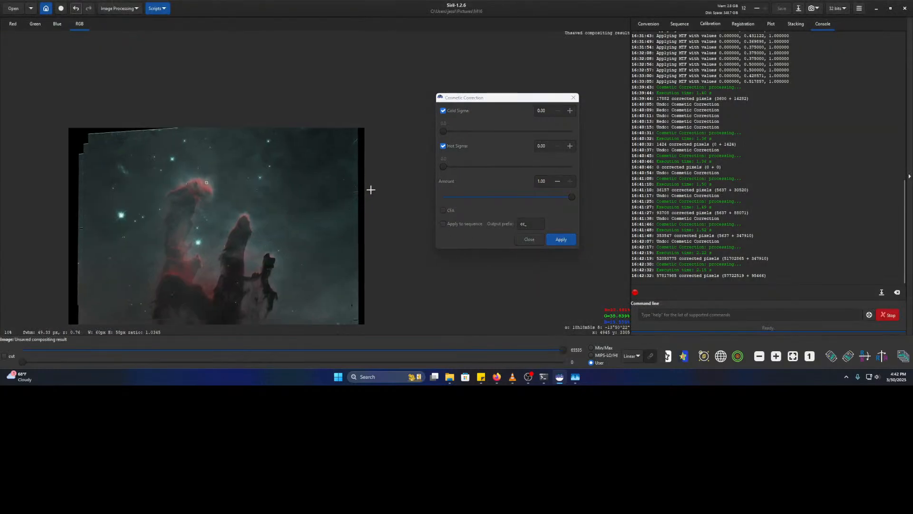
scroll(370, 190, up, 3)
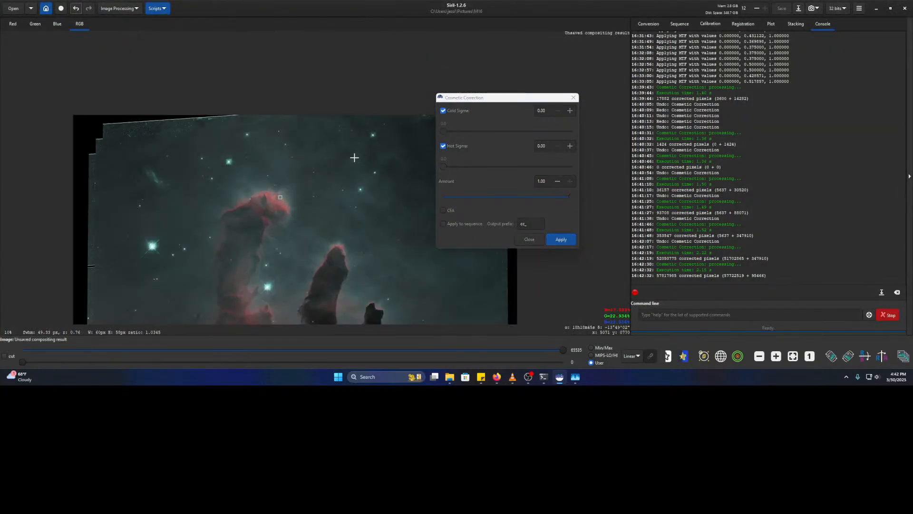
scroll(354, 157, up, 5)
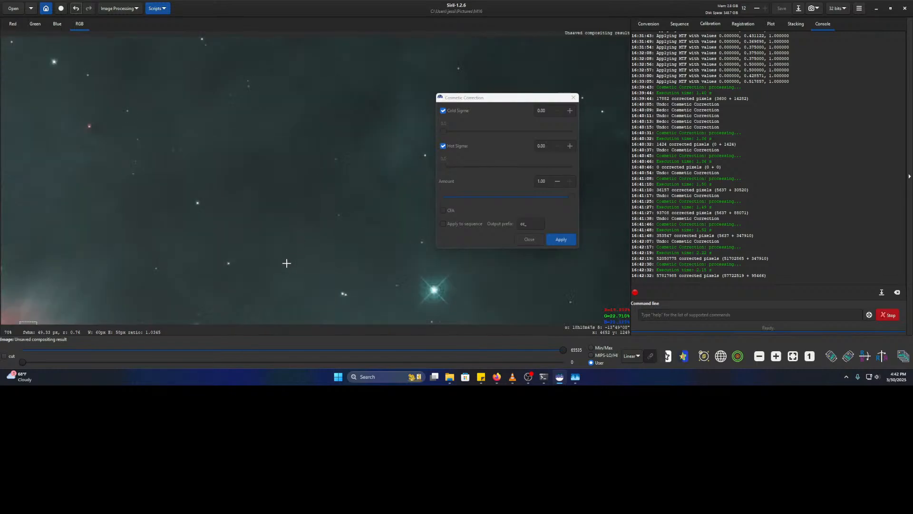
drag(286, 264, 304, 202)
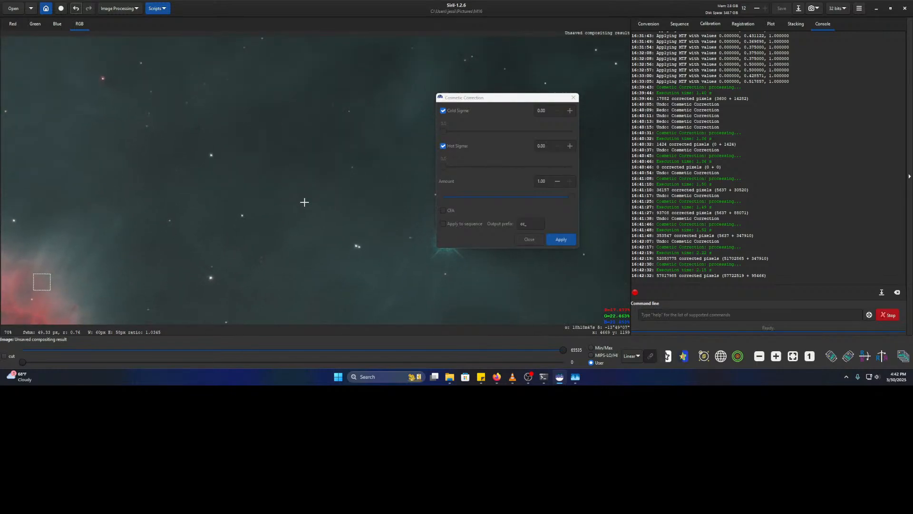
click(76, 8)
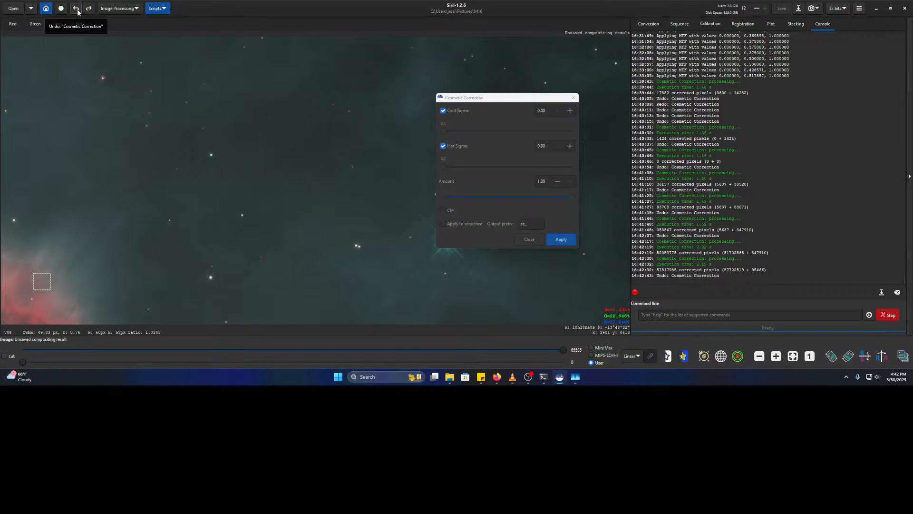
click(91, 9)
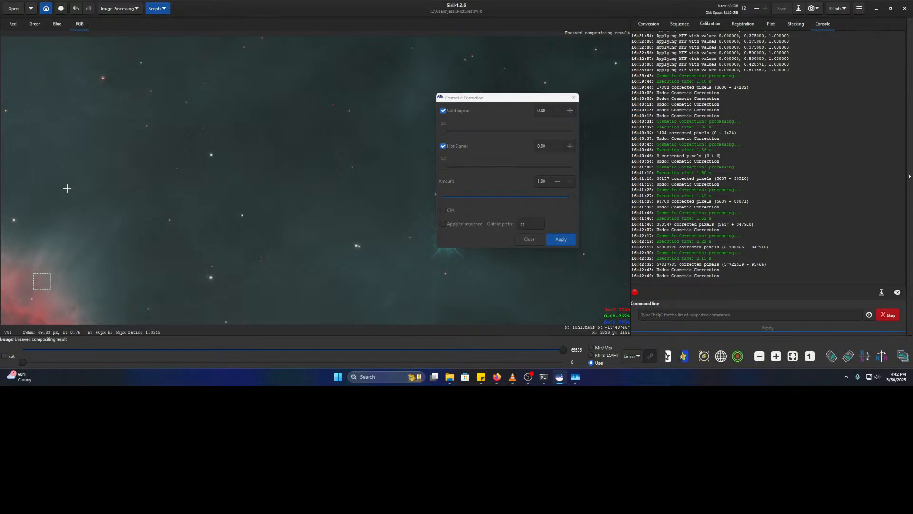
- Pan and zoom over the red nebula to inspect the magnified stars
drag(66, 189, 300, 139)
scroll(279, 235, up, 7)
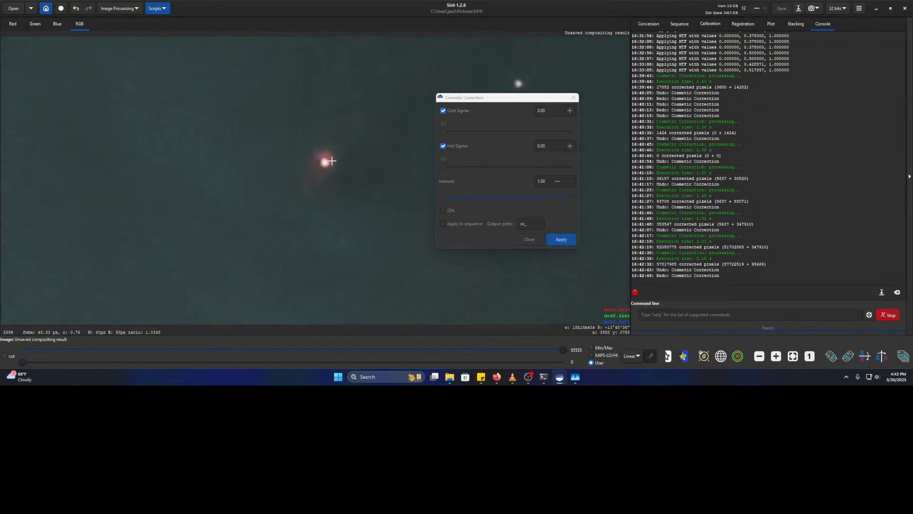
scroll(335, 159, down, 4)
scroll(335, 177, up, 3)
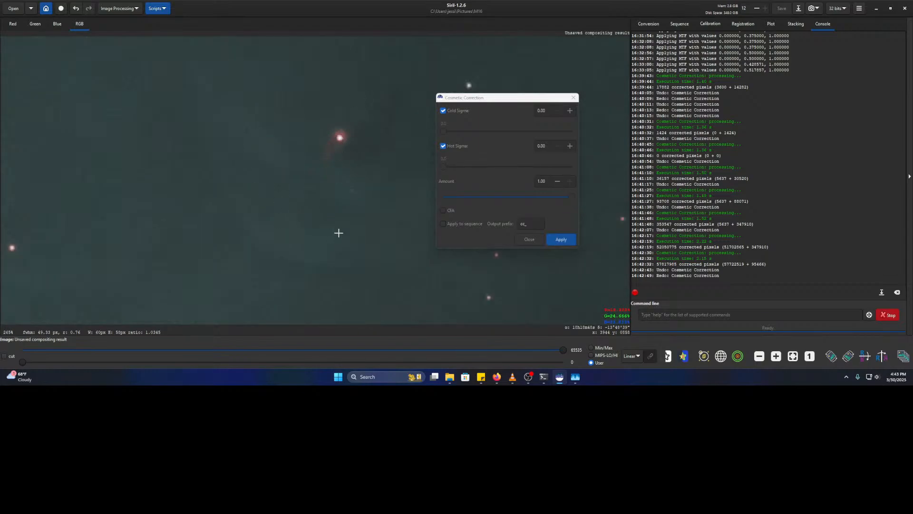
drag(361, 121, 339, 182)
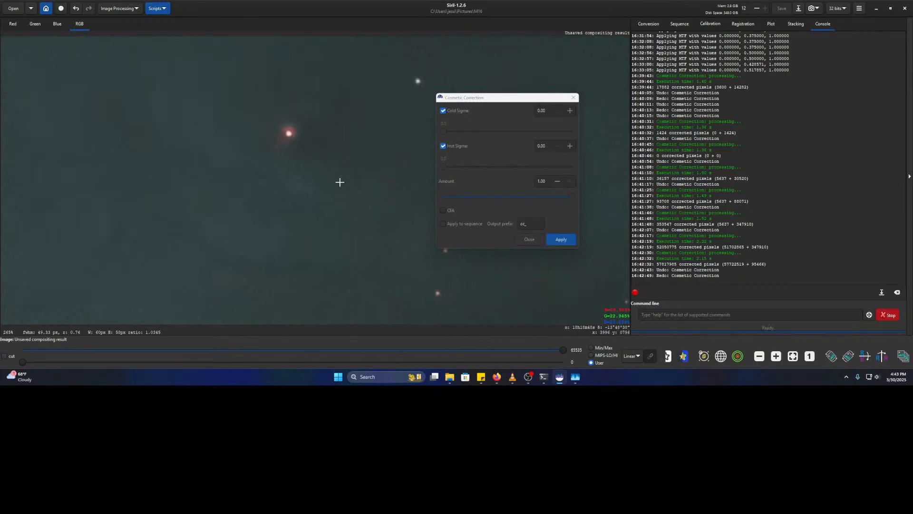
- Close the Cosmetic Correction dialog and pan around the corrected nebula and pillars
click(573, 98)
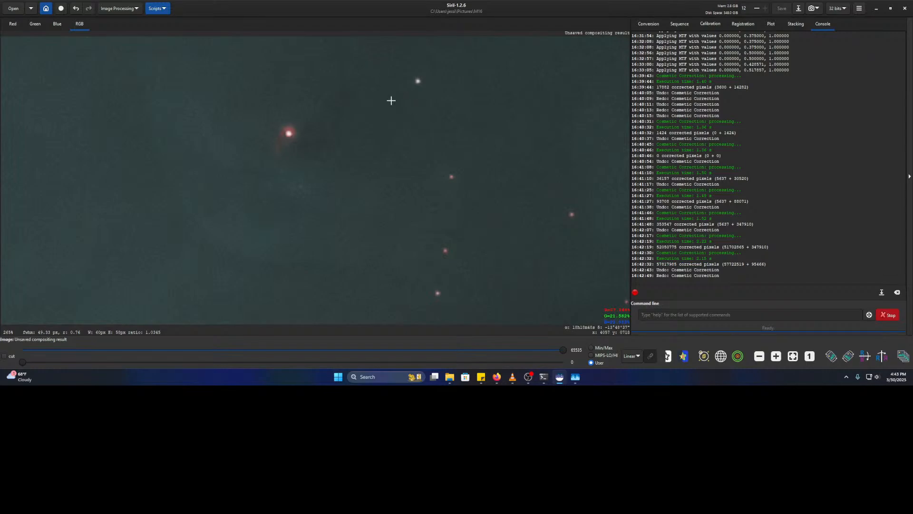
drag(275, 104, 315, 116)
scroll(331, 198, down, 1)
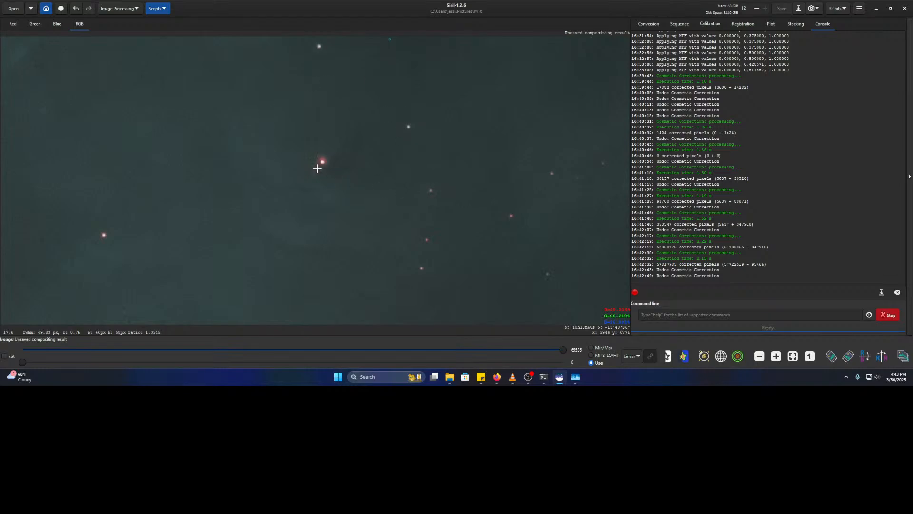
scroll(360, 157, down, 3)
drag(323, 194, 542, 165)
drag(181, 170, 493, 162)
drag(380, 165, 227, 92)
scroll(350, 159, down, 2)
scroll(373, 184, down, 1)
drag(374, 184, 133, 56)
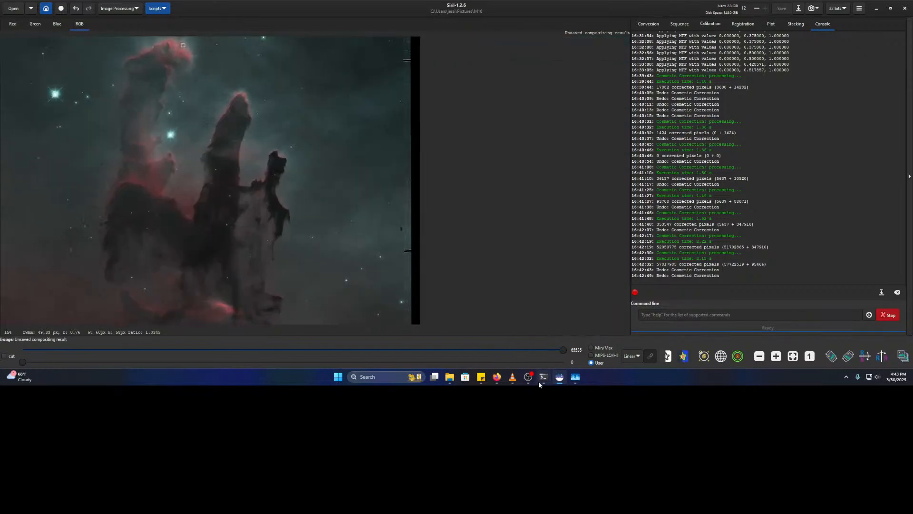
- Briefly bring up the streaming software window, then hide it and return to Siril
mouse_move(541, 379)
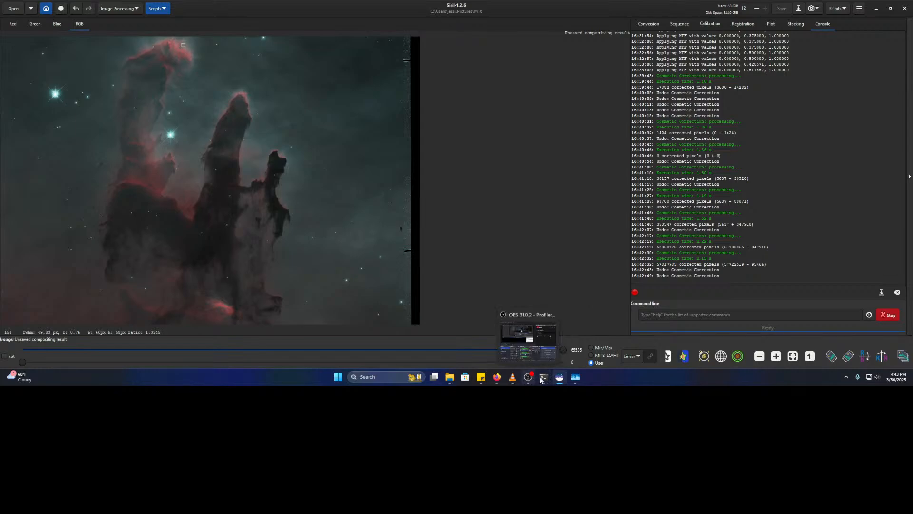
click(530, 379)
click(532, 380)
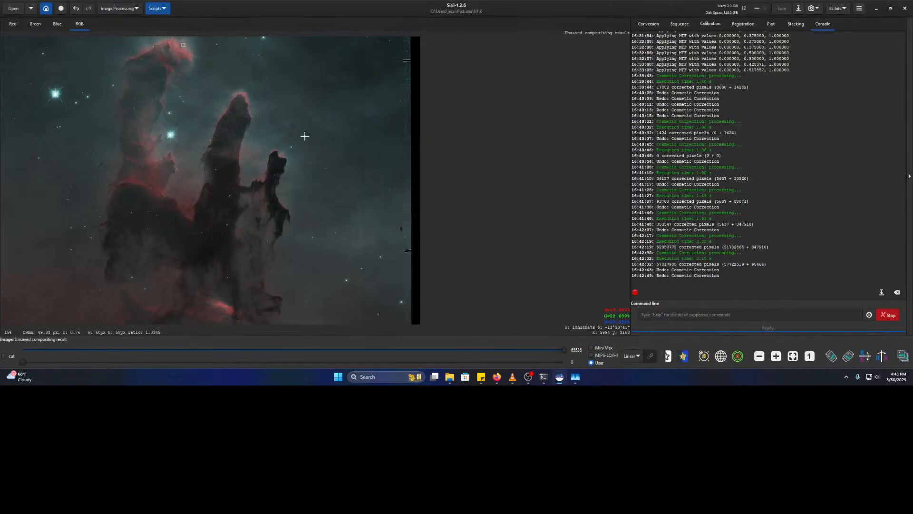
scroll(305, 136, down, 3)
scroll(289, 138, up, 2)
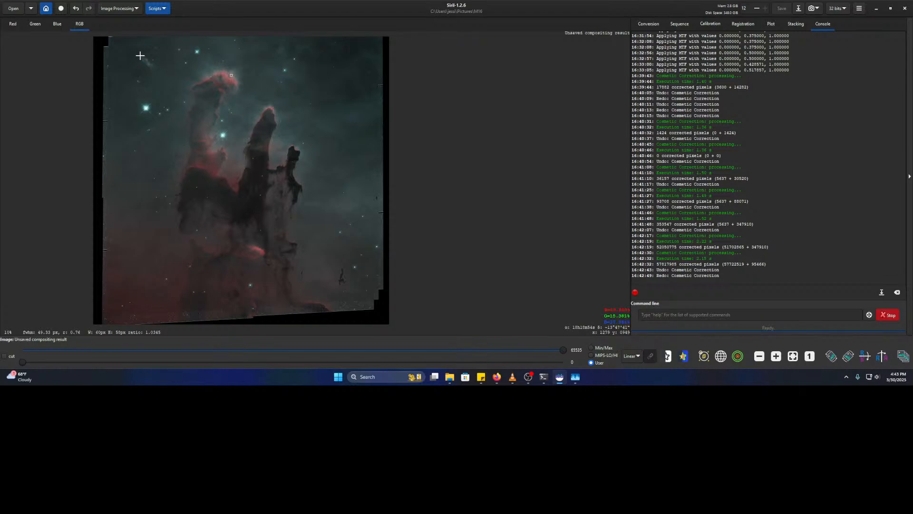
- Draw a selection around the pillars, extending its top-right corner and lowering its ragged top edge
drag(126, 47, 383, 285)
scroll(352, 288, up, 3)
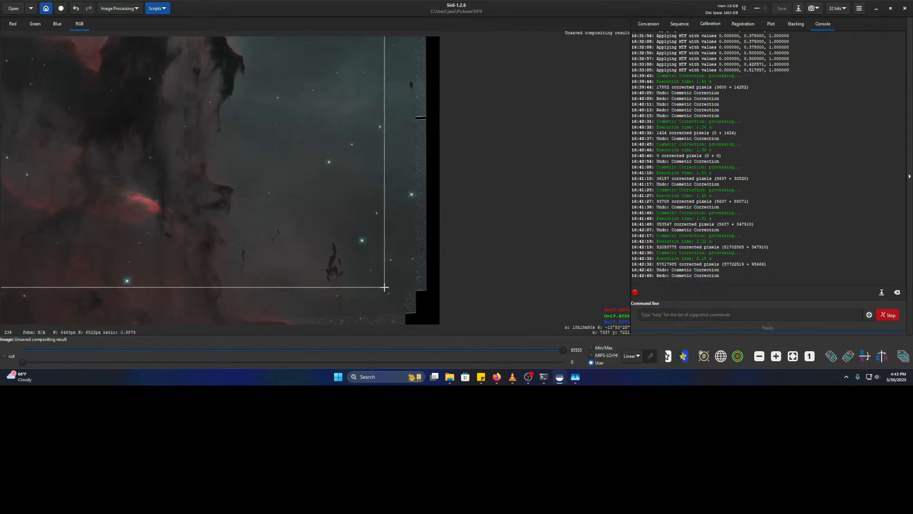
scroll(410, 205, up, 3)
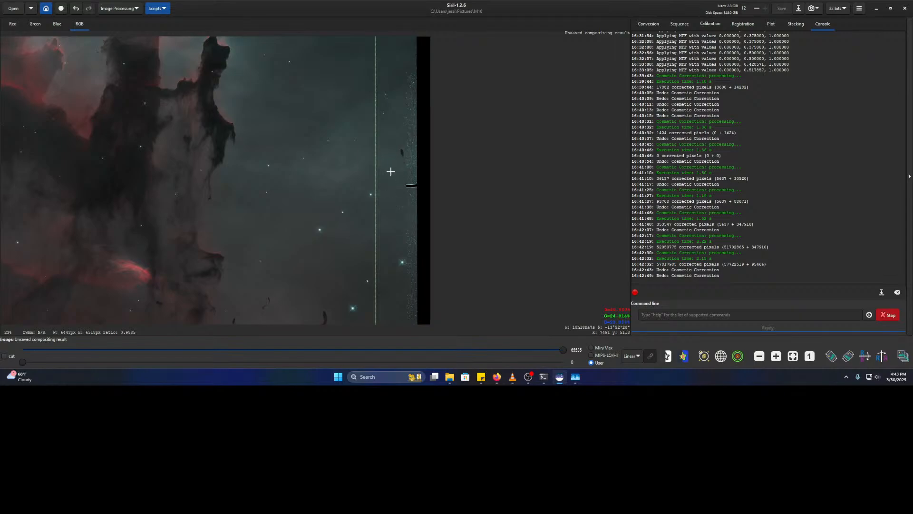
scroll(409, 228, up, 3)
scroll(405, 157, up, 8)
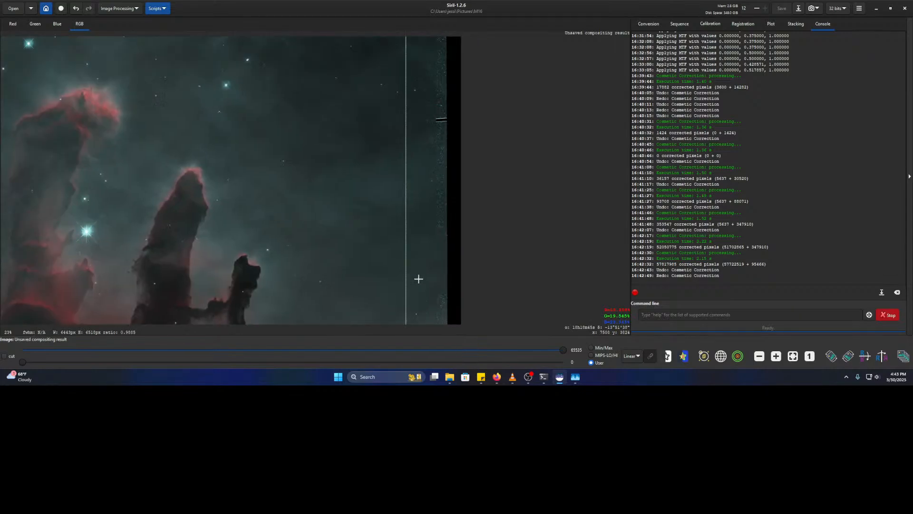
scroll(410, 196, up, 2)
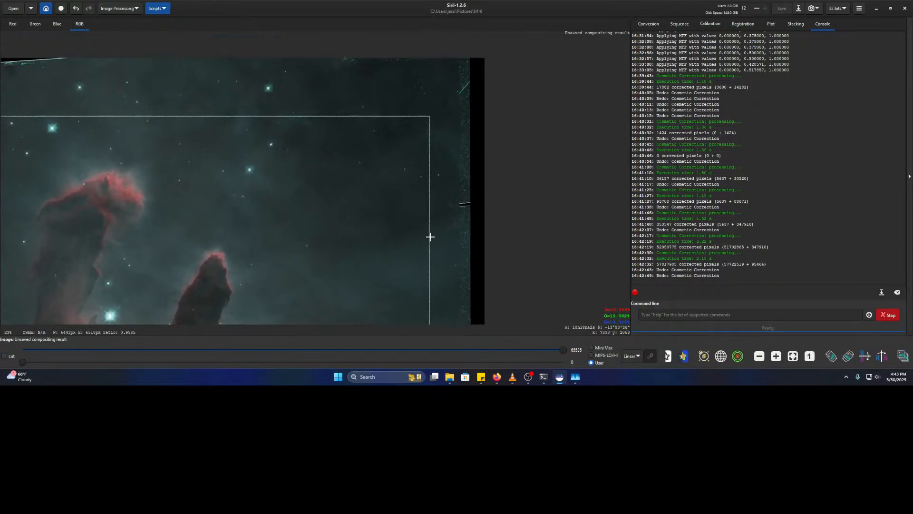
drag(439, 137, 443, 114)
scroll(164, 178, left, 10)
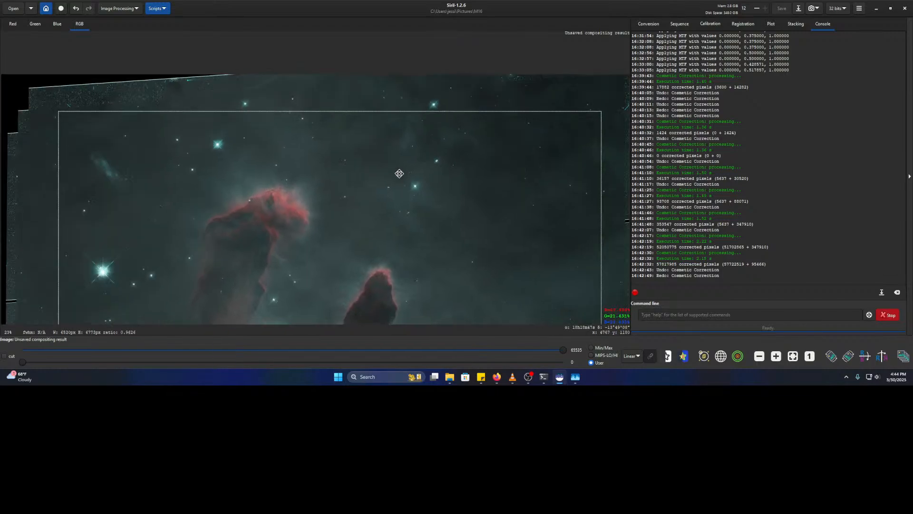
drag(141, 111, 145, 126)
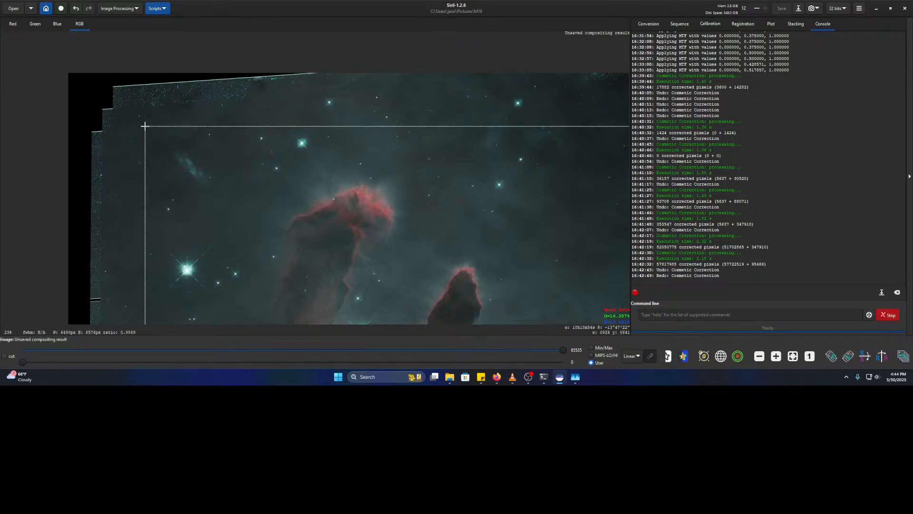
- Check the selection edges, widen it to the left, and crop the image to it
drag(207, 207, 271, 109)
scroll(259, 220, down, 15)
scroll(271, 277, left, 2)
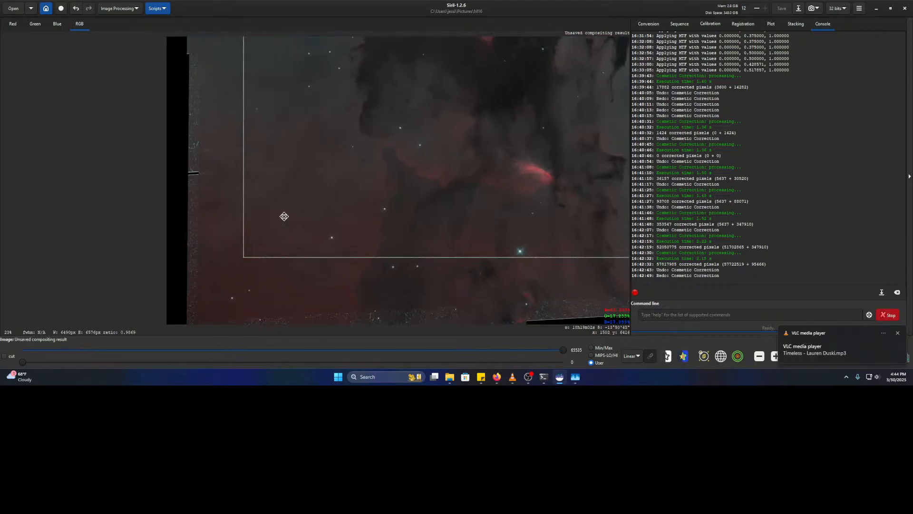
scroll(308, 121, up, 12)
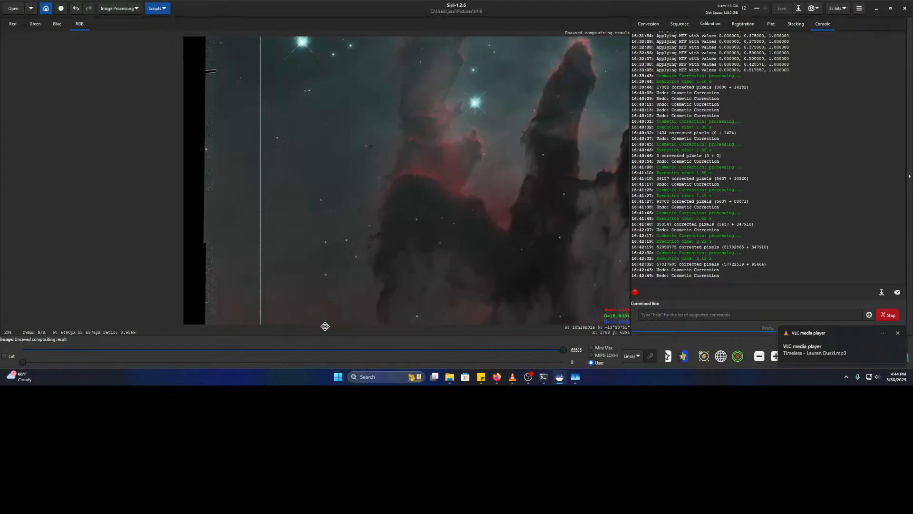
drag(321, 134, 303, 86)
scroll(302, 85, down, 10)
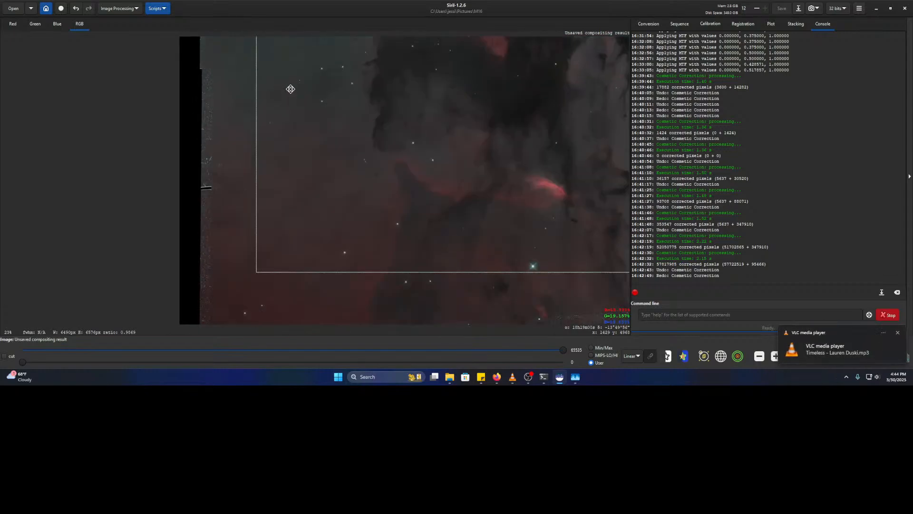
drag(248, 228, 222, 226)
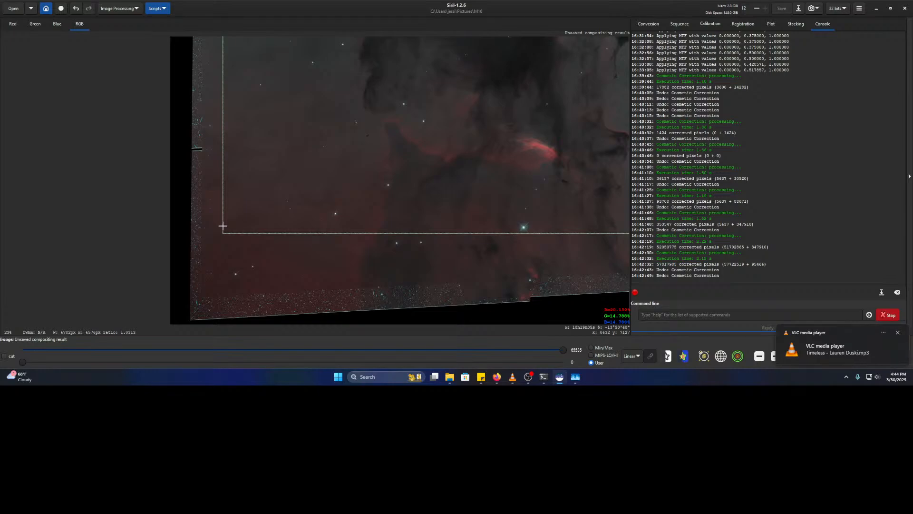
right_click(223, 227)
click(252, 332)
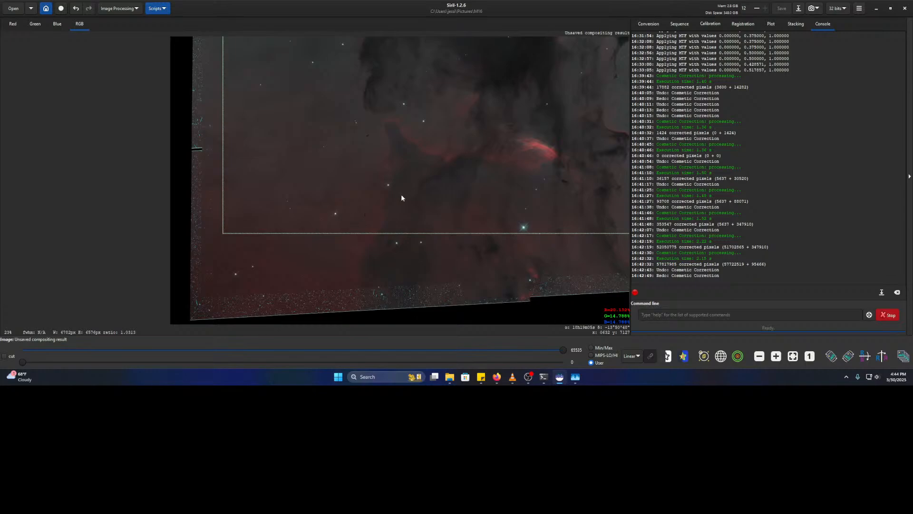
scroll(284, 197, down, 2)
drag(272, 201, 365, 142)
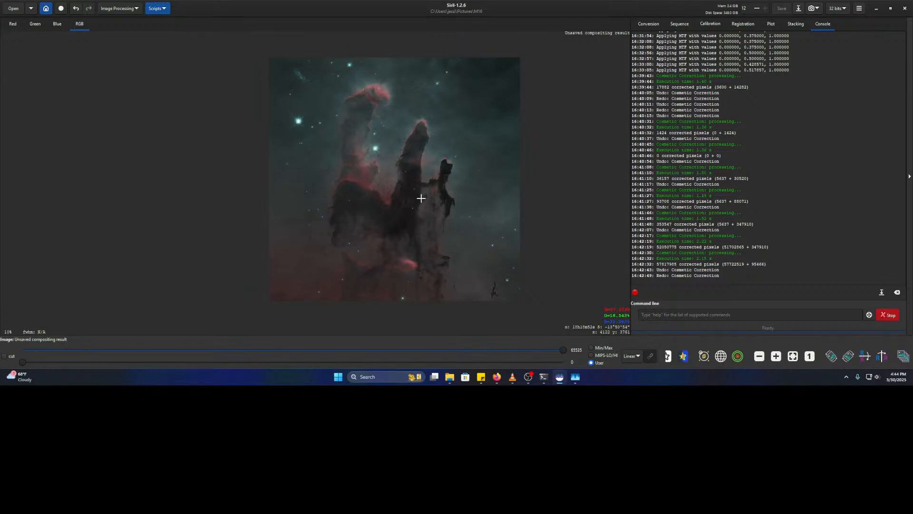
- Zoom in on the cropped composite to inspect its noise, then bring up the Image Processing tools
scroll(421, 199, up, 1)
drag(397, 187, 307, 176)
scroll(329, 190, down, 1)
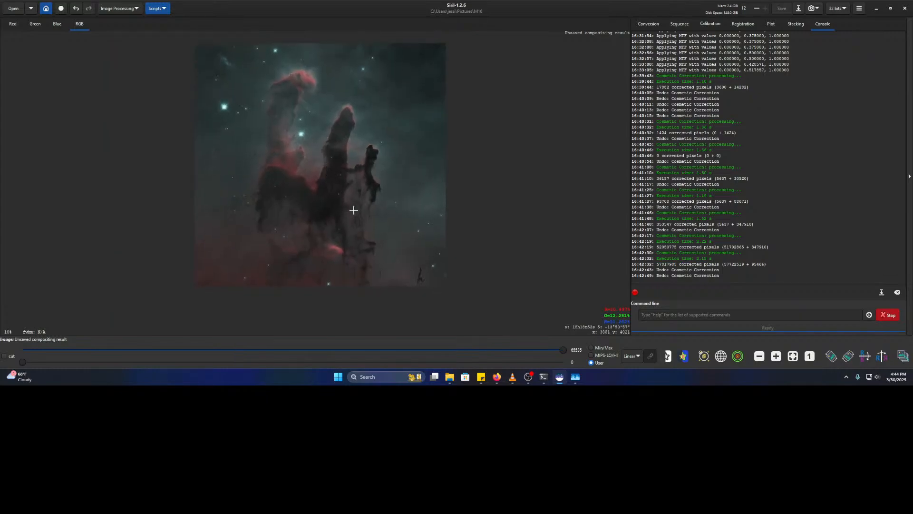
scroll(359, 244, up, 1)
scroll(379, 150, up, 1)
drag(379, 150, 435, 147)
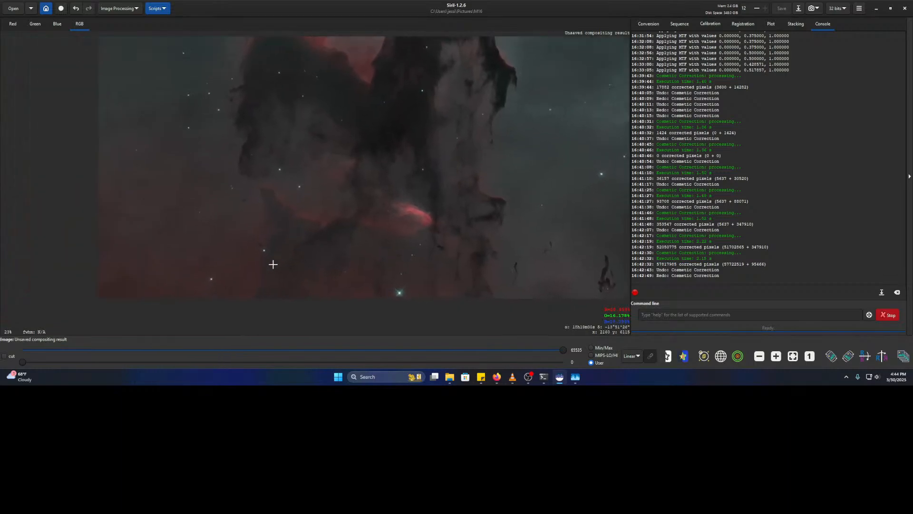
scroll(275, 263, up, 4)
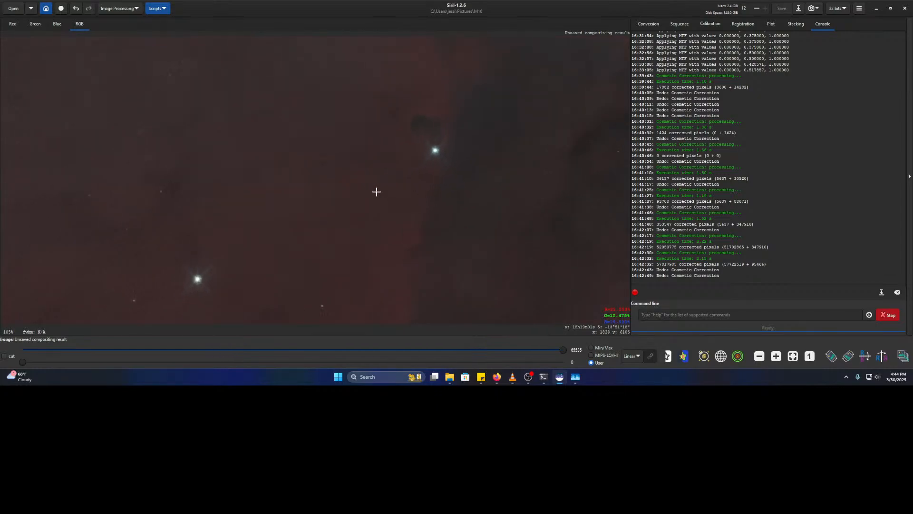
click(109, 9)
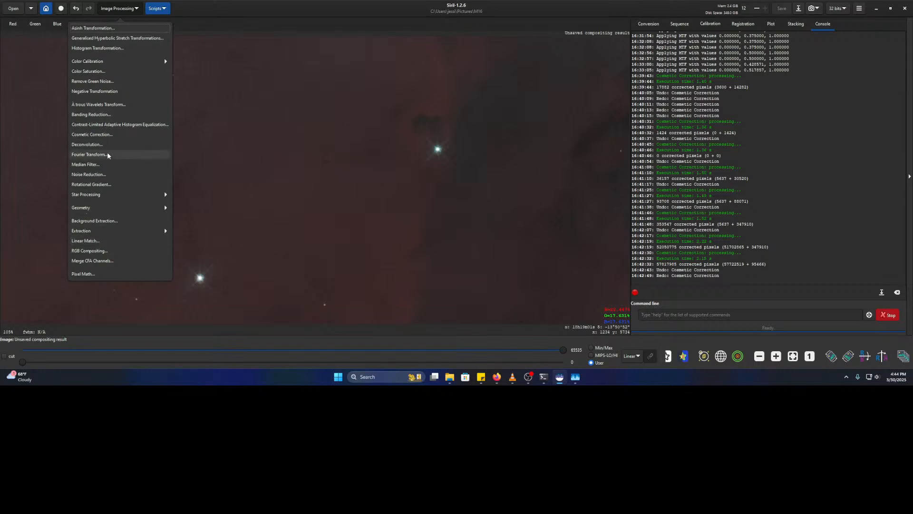
- Run NL-Bayes noise reduction on the cropped Pillars image at modulation 0.26 with salt-and-pepper removal
click(106, 175)
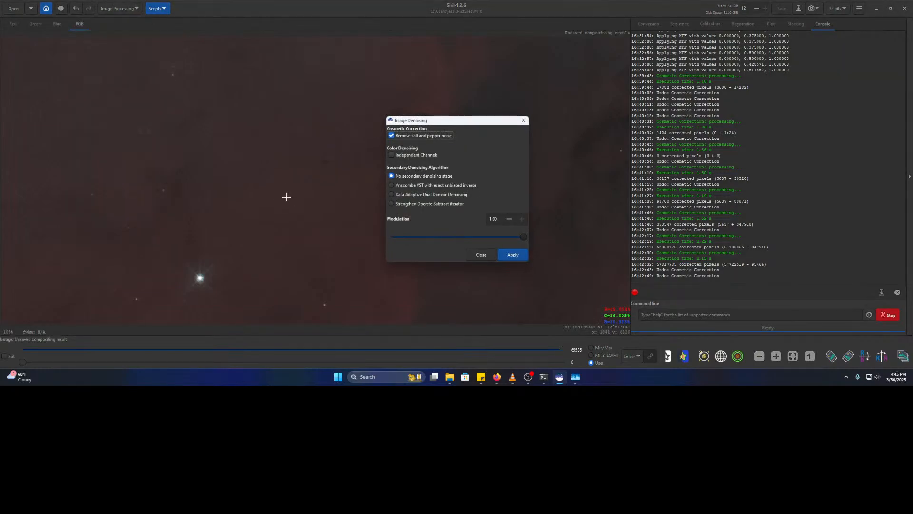
scroll(294, 197, down, 7)
click(271, 193)
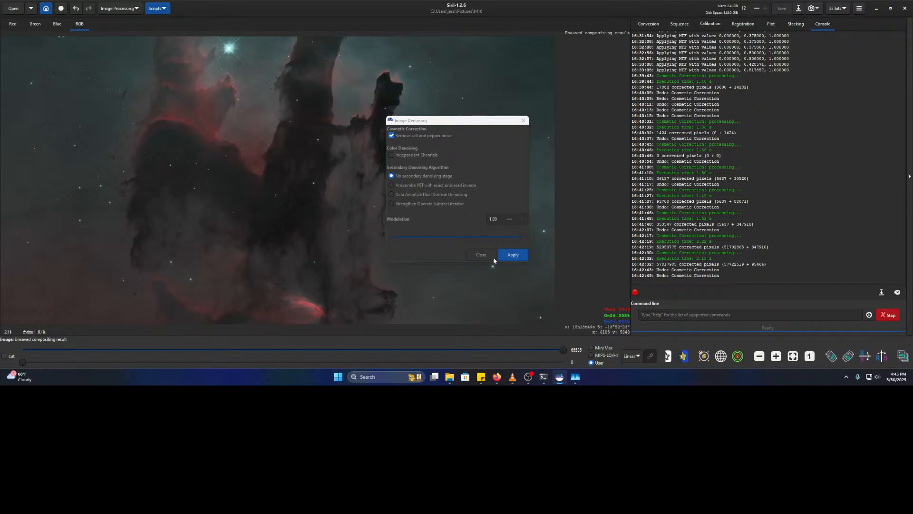
click(453, 236)
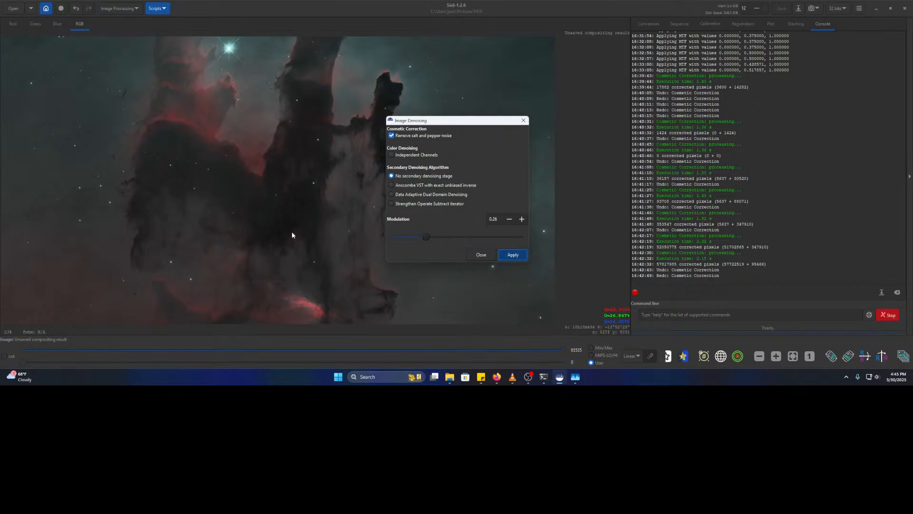
scroll(261, 202, up, 3)
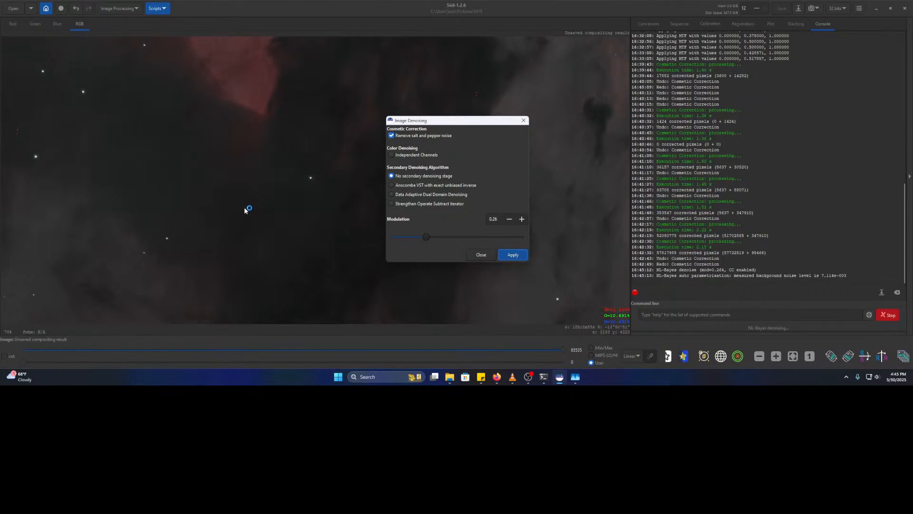
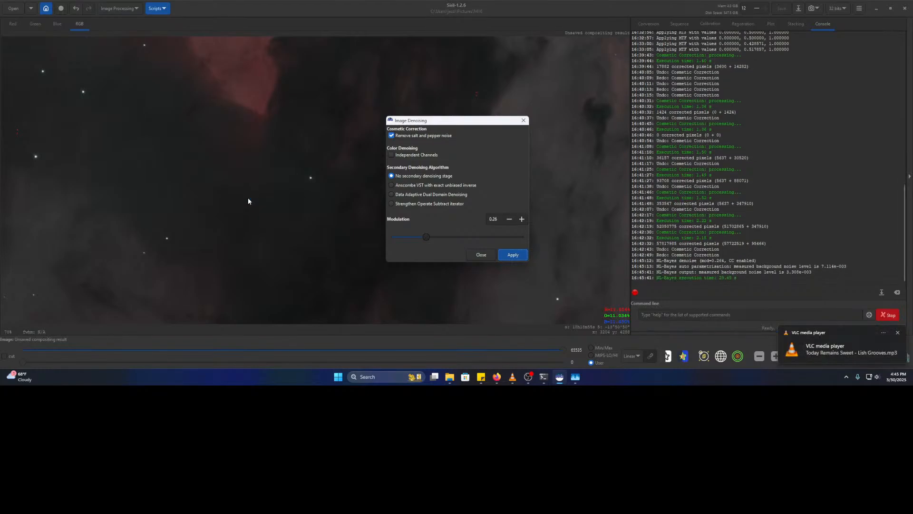
- Close the Image Denoising dialog and pan the denoised Pillars image to the left
click(488, 257)
drag(540, 221, 419, 219)
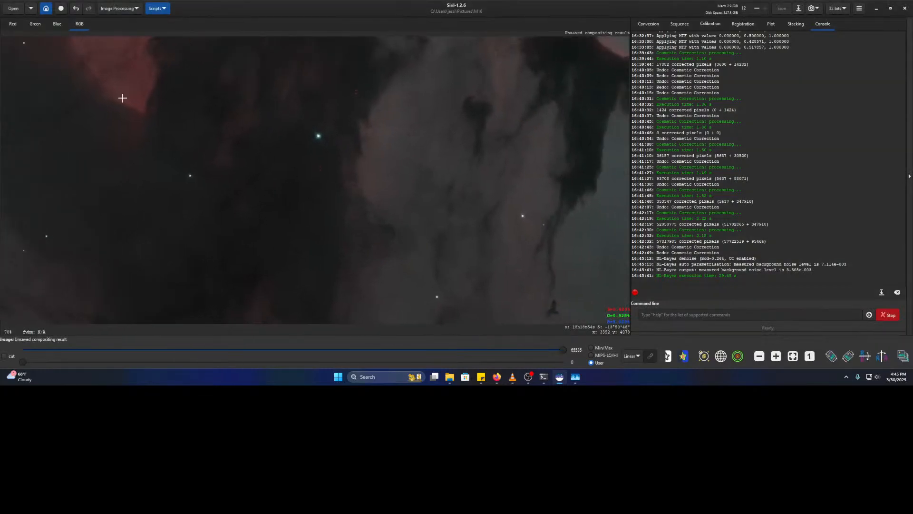
click(74, 9)
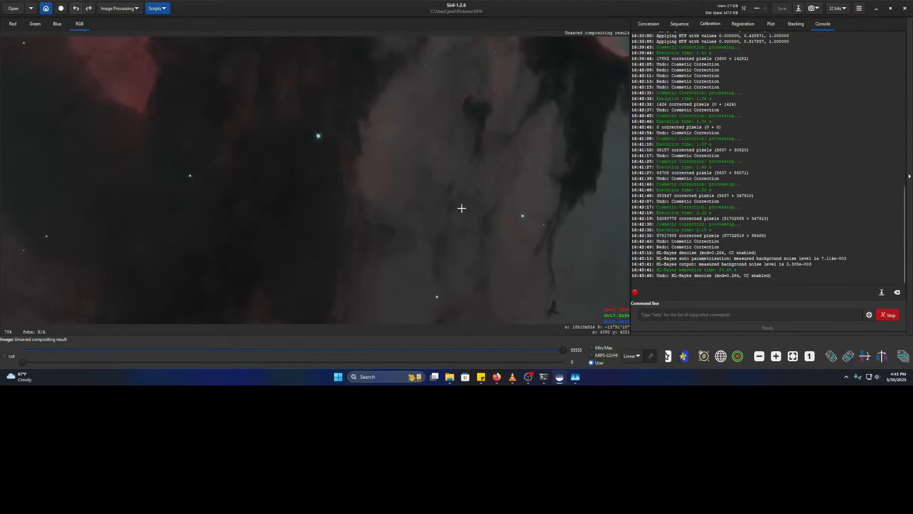
scroll(420, 221, up, 4)
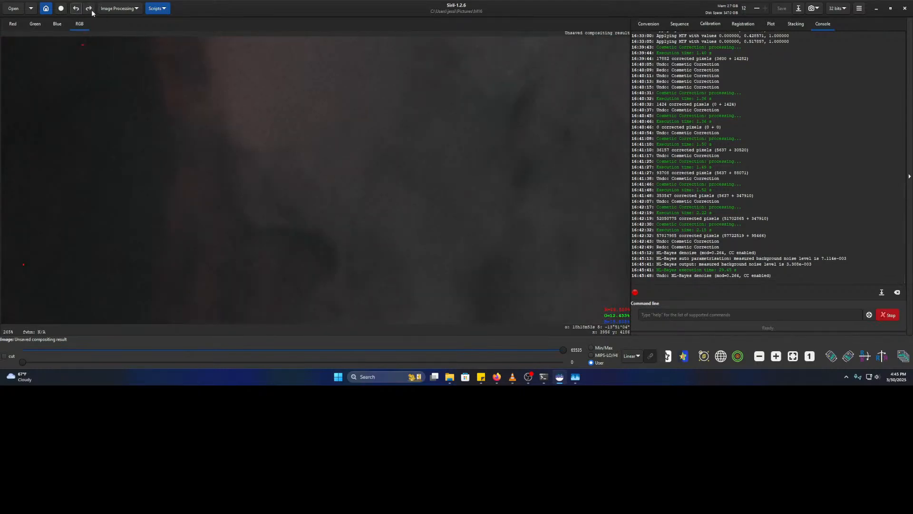
click(89, 8)
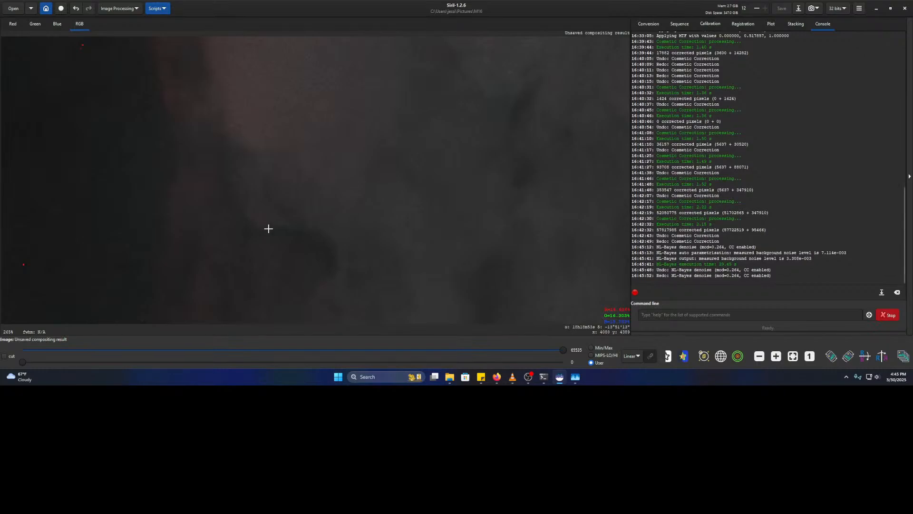
scroll(324, 164, down, 9)
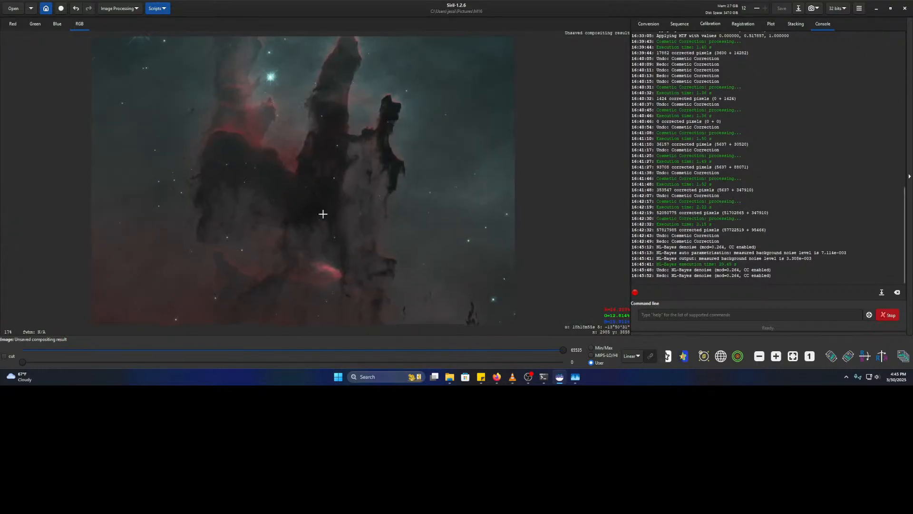
click(77, 9)
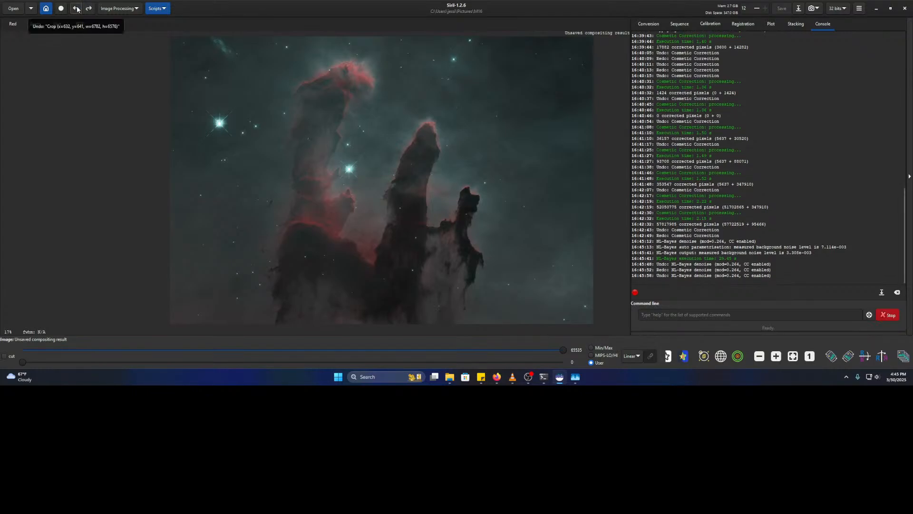
scroll(200, 141, up, 5)
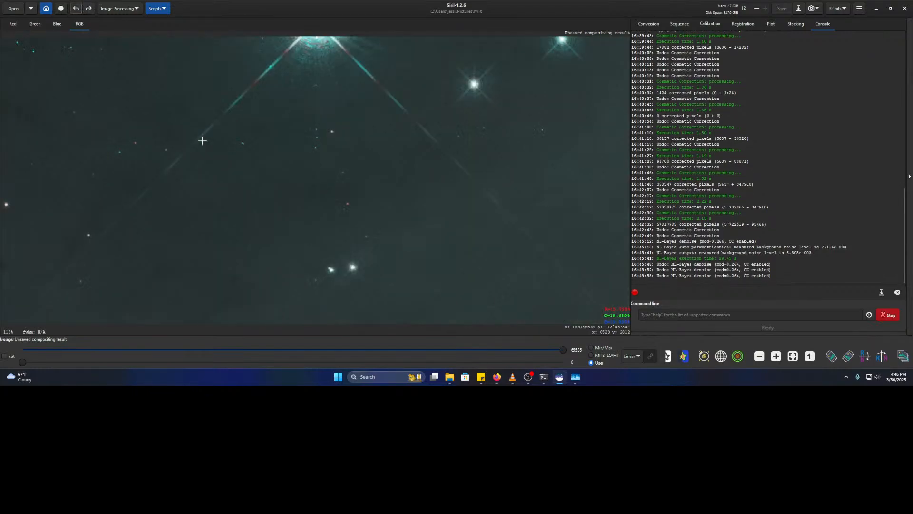
click(88, 9)
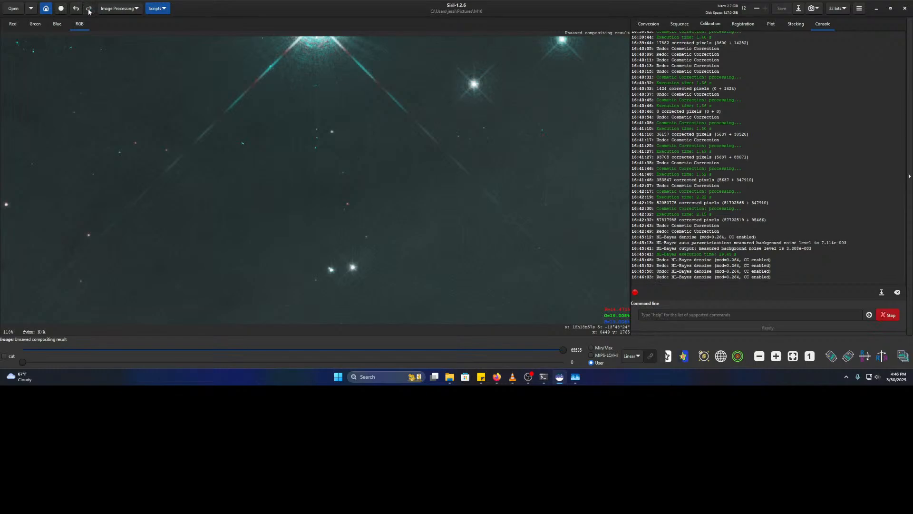
drag(391, 118, 244, 279)
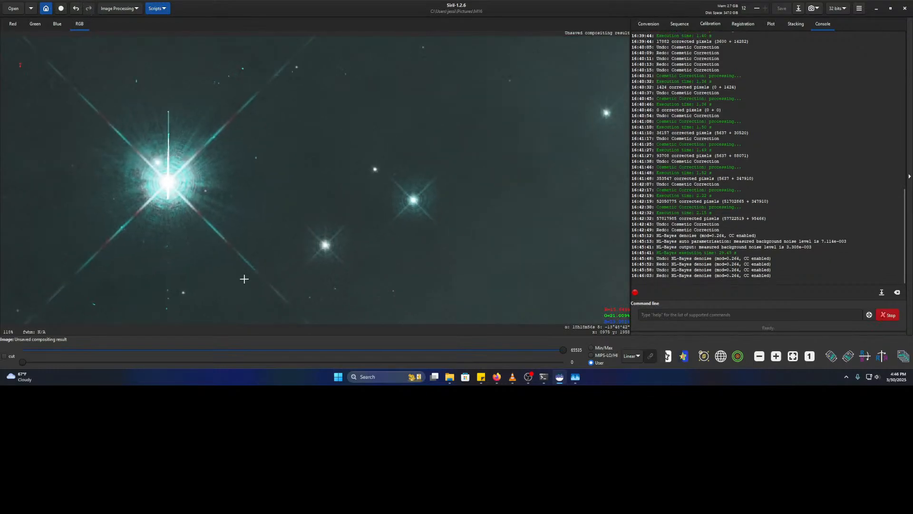
drag(273, 116, 315, 321)
scroll(301, 244, down, 2)
drag(290, 191, 291, 224)
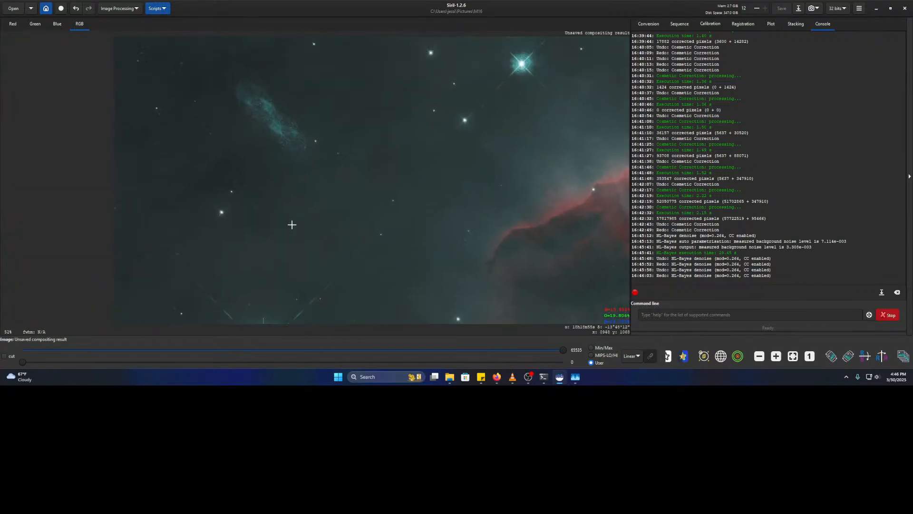
scroll(286, 162, up, 1)
drag(274, 152, 276, 224)
scroll(269, 195, up, 3)
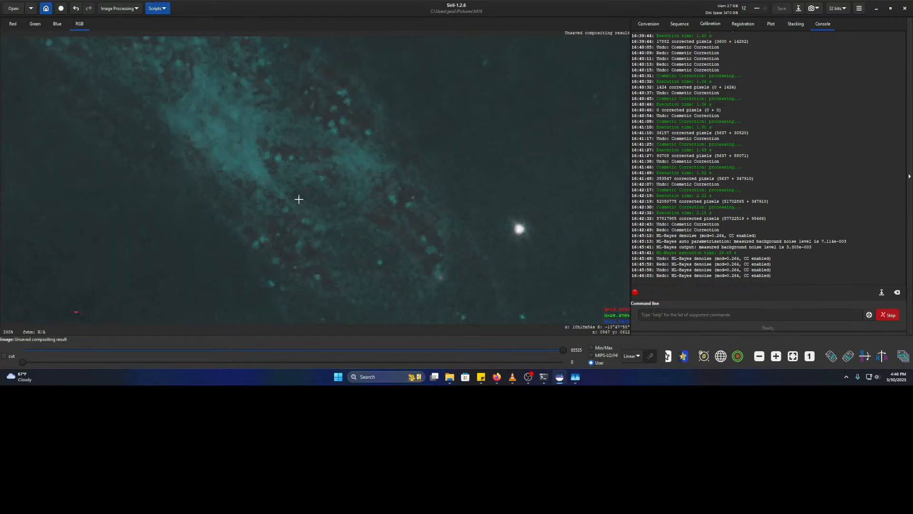
scroll(329, 246, down, 2)
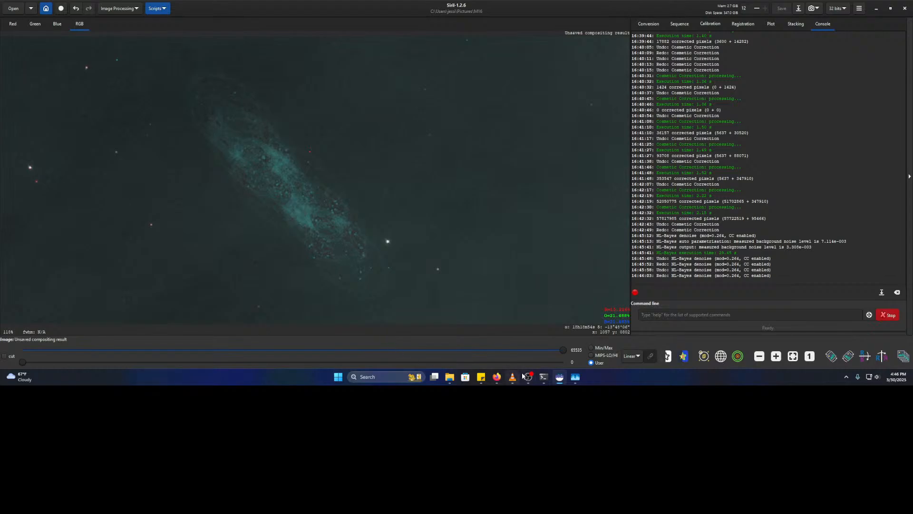
click(497, 377)
scroll(478, 164, up, 3)
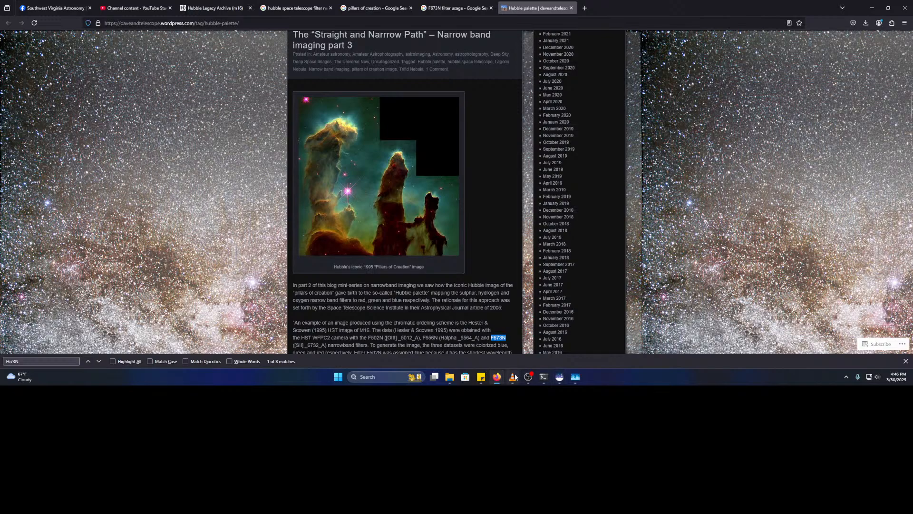
click(560, 377)
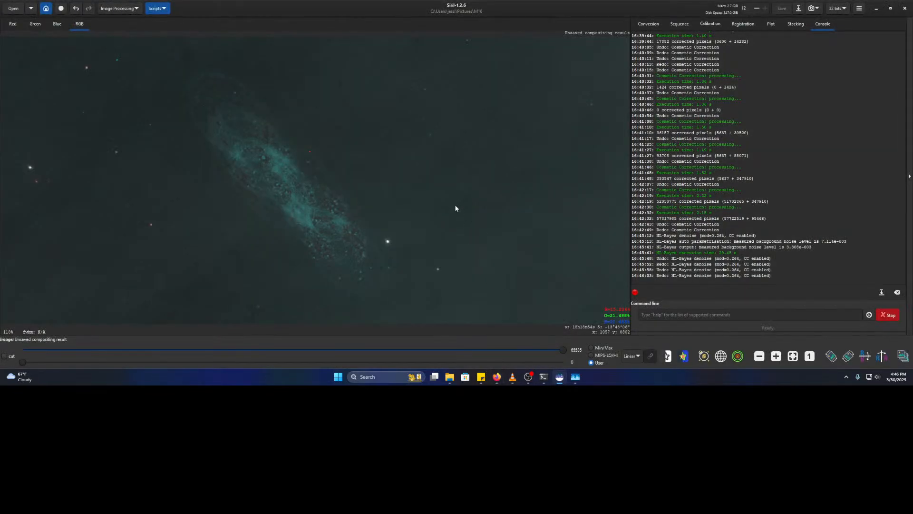
drag(568, 230, 192, 131)
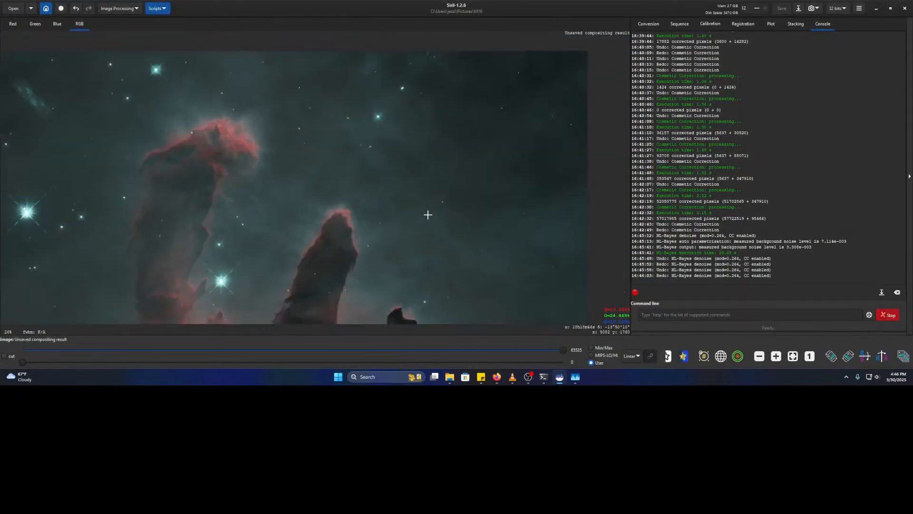
drag(428, 294, 441, 215)
scroll(441, 214, down, 3)
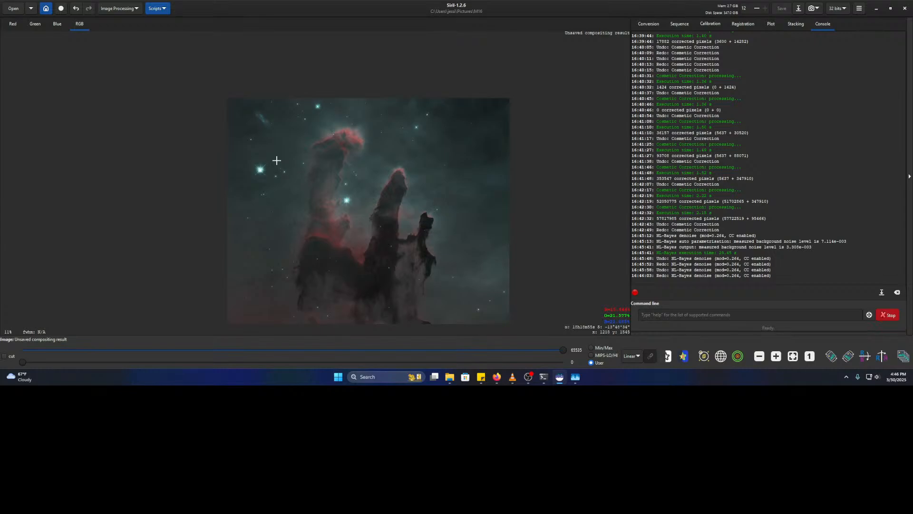
scroll(278, 161, up, 3)
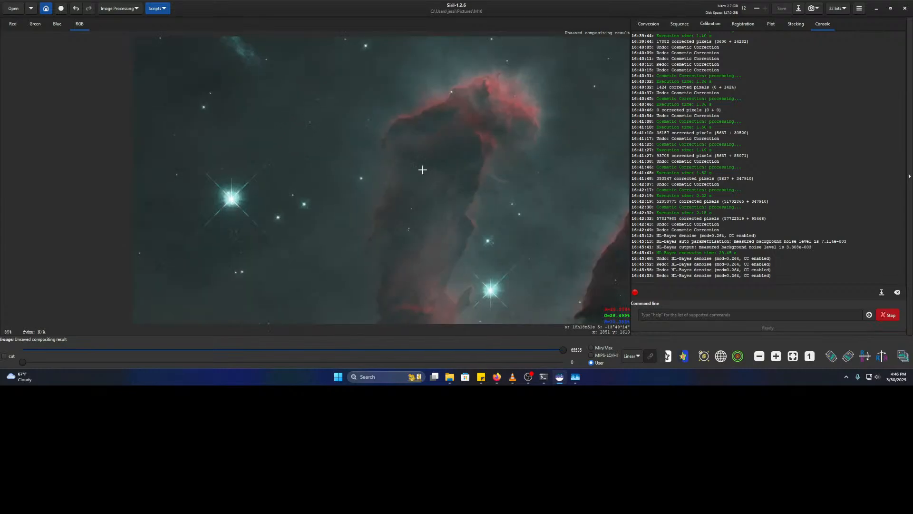
scroll(445, 171, down, 4)
scroll(371, 170, up, 1)
scroll(371, 170, up, 5)
drag(461, 219, 271, 165)
scroll(271, 165, up, 1)
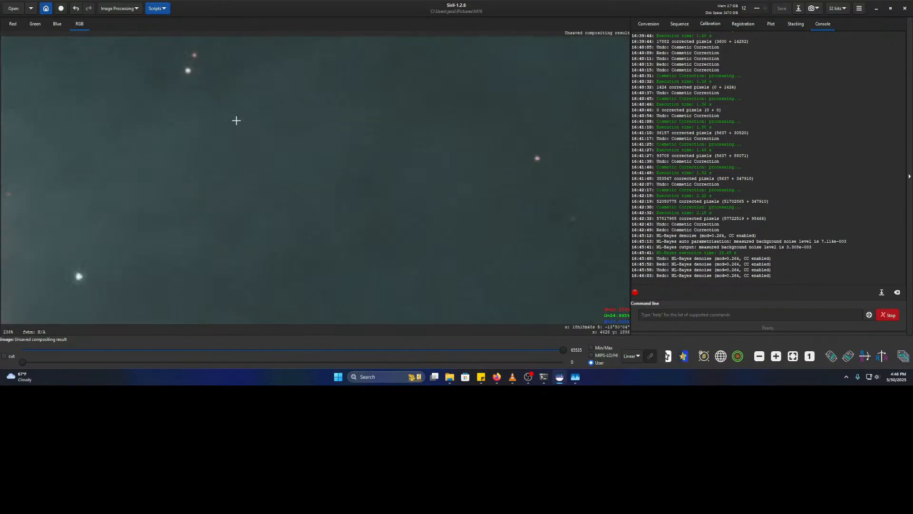
scroll(236, 120, down, 2)
scroll(266, 162, down, 2)
drag(415, 170, 367, 135)
scroll(265, 172, up, 1)
scroll(265, 172, up, 4)
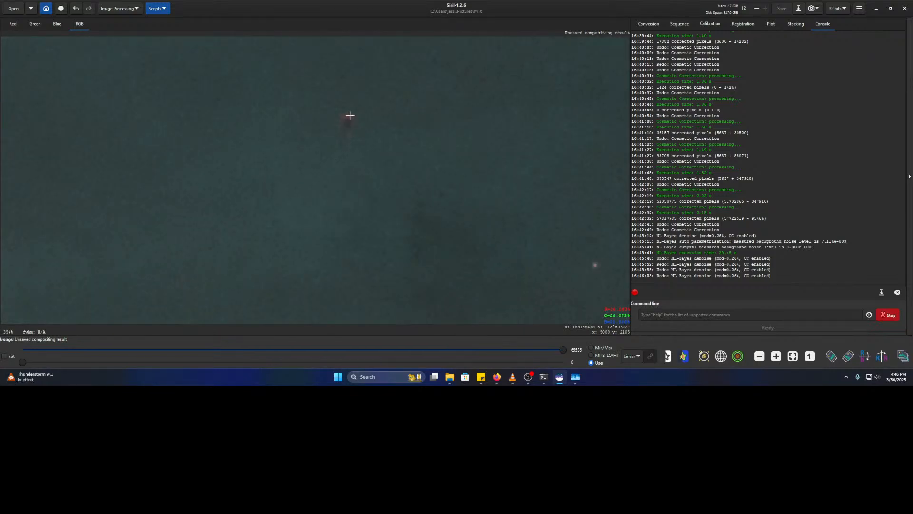
scroll(379, 186, down, 4)
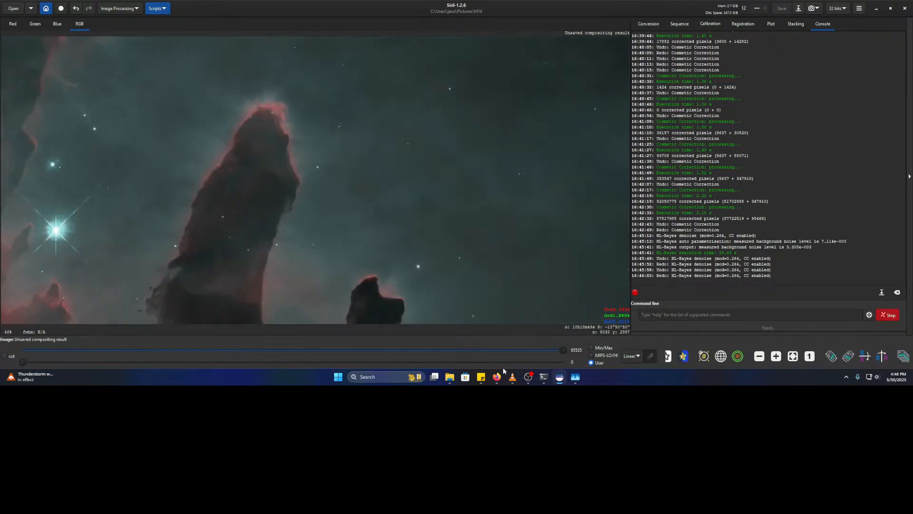
click(497, 377)
click(41, 8)
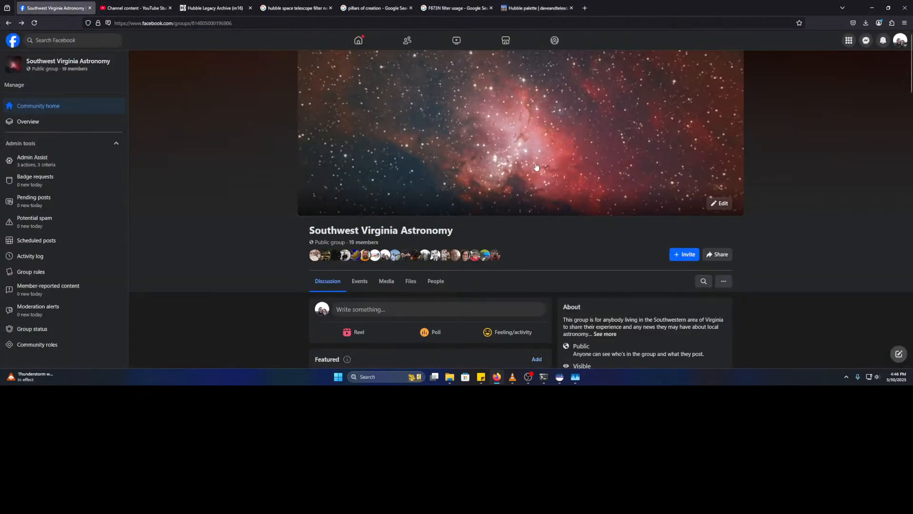
- View the Southwest Virginia Astronomy group's Eagle Nebula cover photo full-size
click(504, 161)
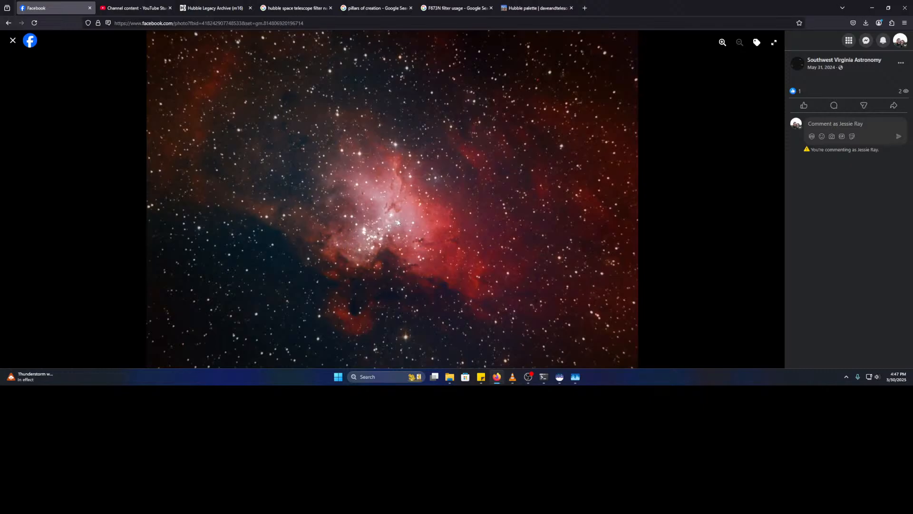
- Frame the whole denoised Pillars image in Siril, then go back to the Facebook nebula photo
click(560, 377)
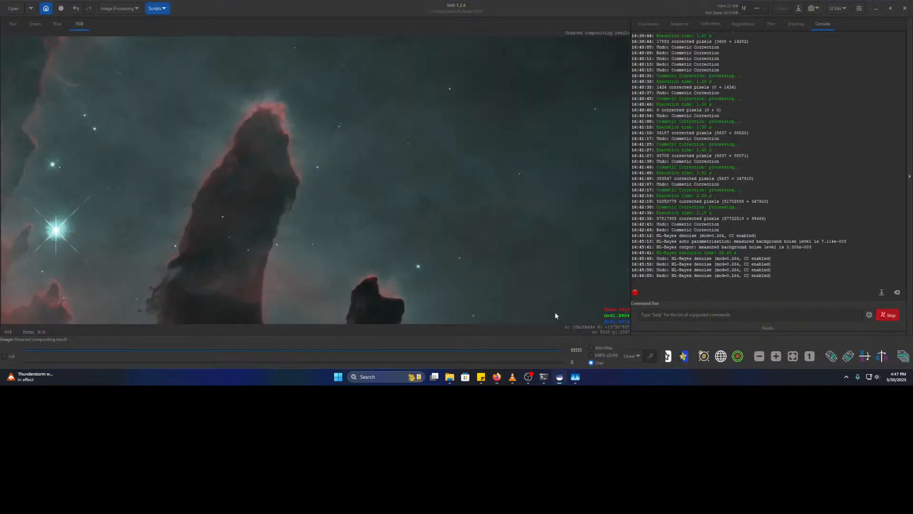
scroll(261, 217, down, 2)
scroll(261, 218, down, 1)
scroll(287, 217, up, 3)
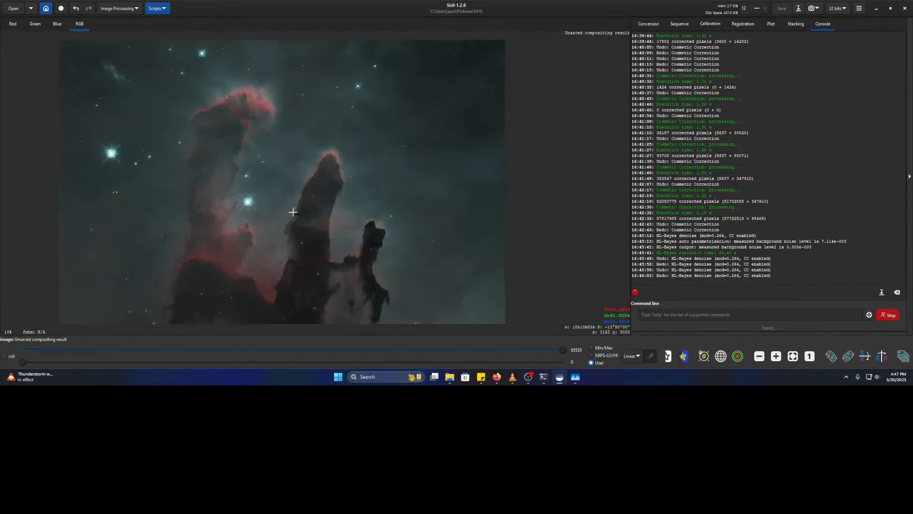
drag(471, 184, 473, 247)
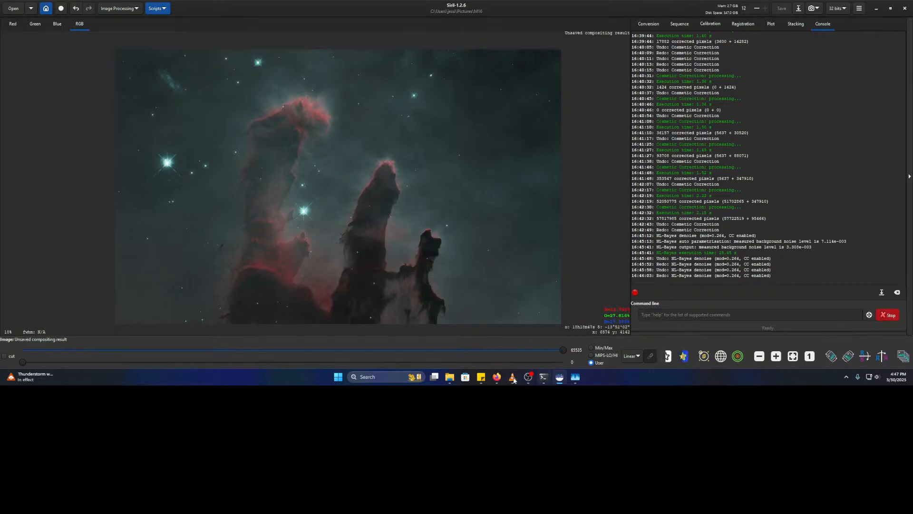
click(496, 377)
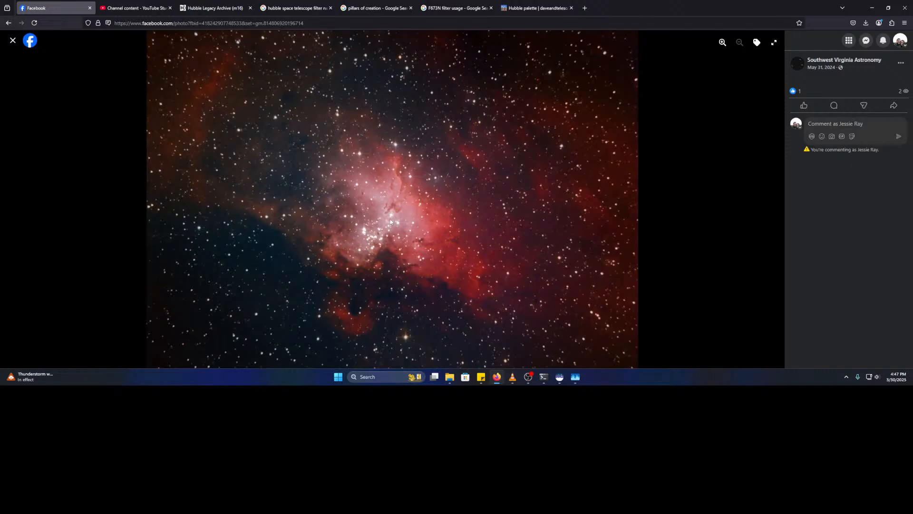
click(722, 43)
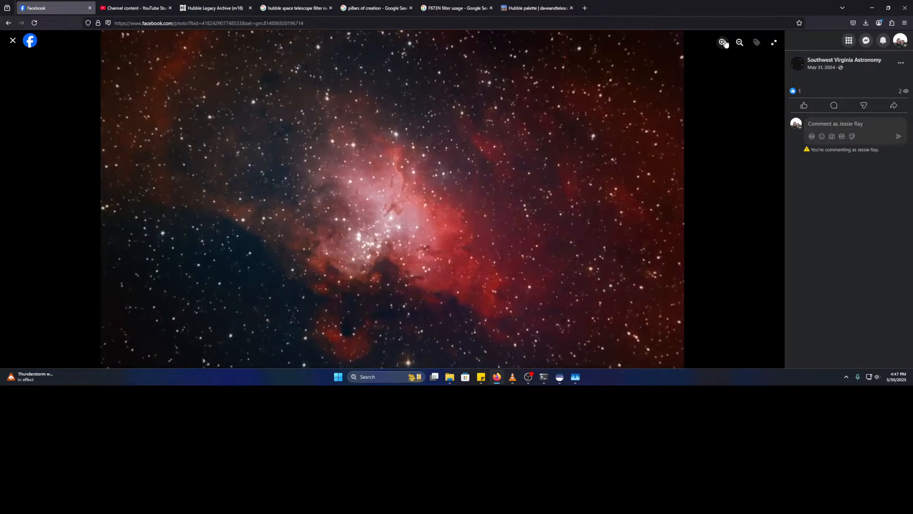
click(723, 43)
click(722, 43)
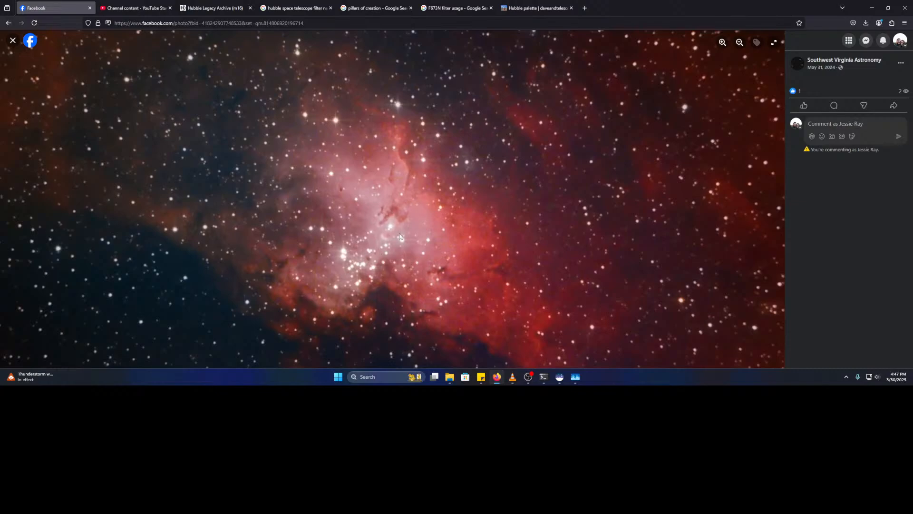
click(740, 43)
click(740, 43)
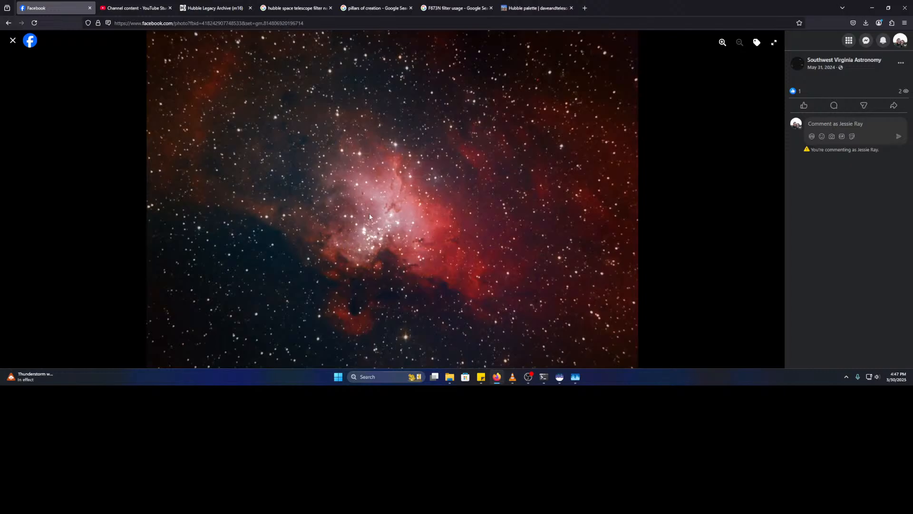
- Zoom and pan across the denoised Pillars close-up in Siril, then display only the red channel
click(559, 377)
scroll(393, 246, down, 3)
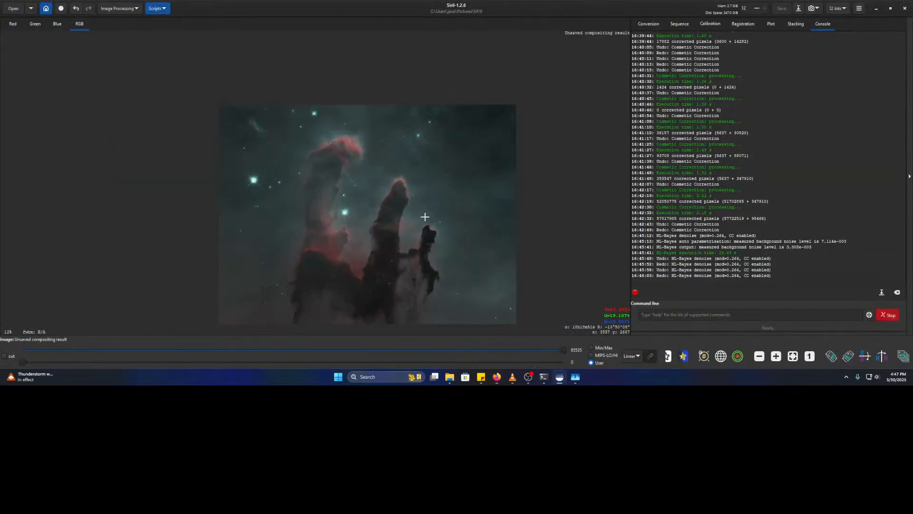
scroll(392, 246, up, 3)
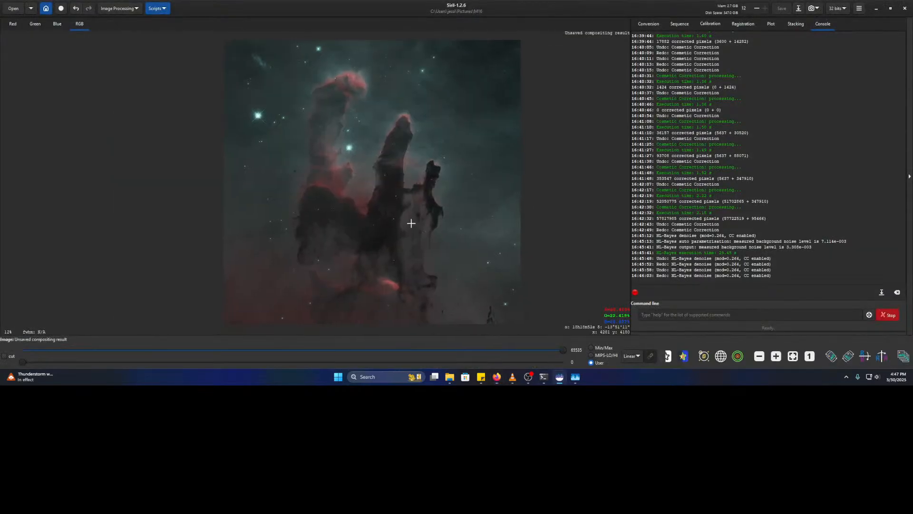
scroll(428, 216, up, 10)
drag(483, 202, 320, 316)
scroll(324, 312, up, 1)
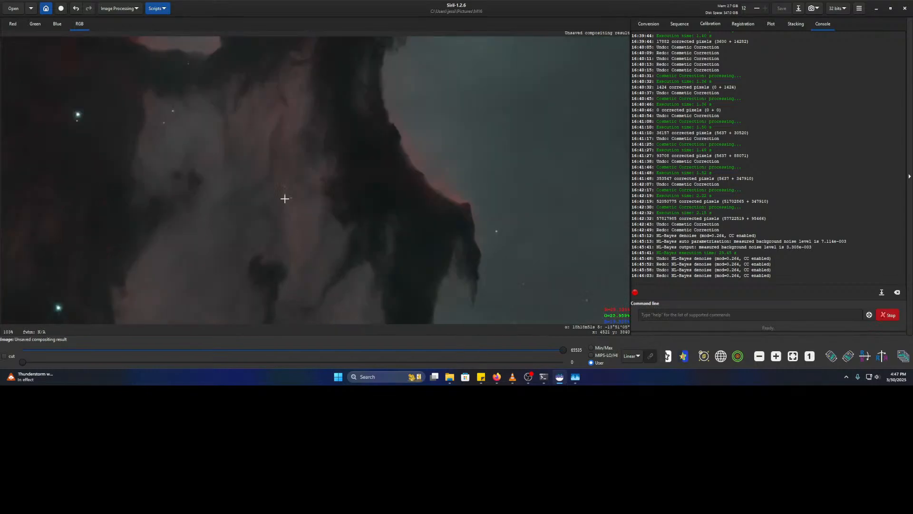
drag(302, 192, 538, 359)
scroll(432, 271, down, 2)
drag(230, 124, 414, 253)
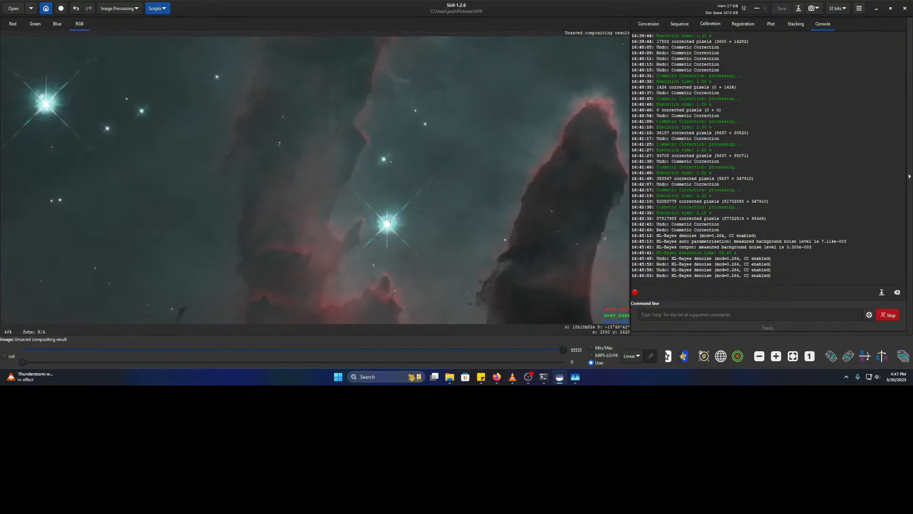
scroll(389, 220, down, 1)
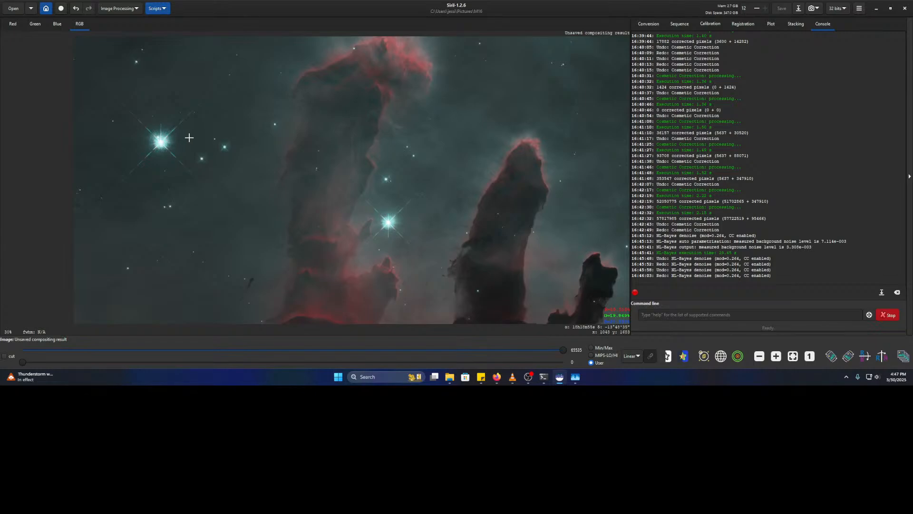
scroll(254, 196, down, 2)
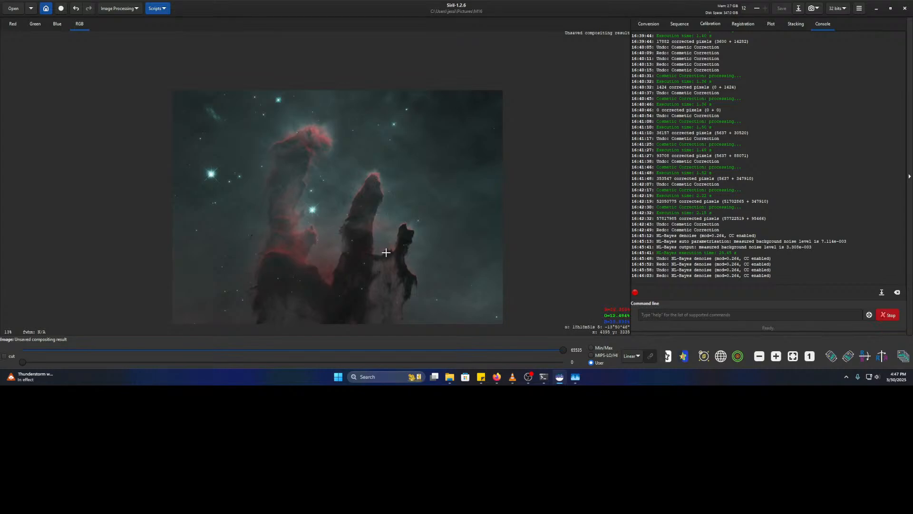
scroll(376, 221, up, 4)
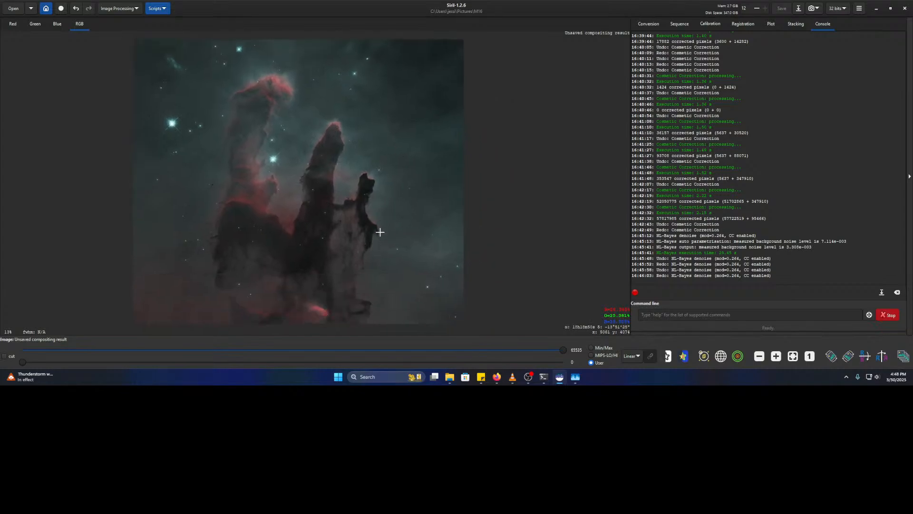
scroll(327, 245, up, 5)
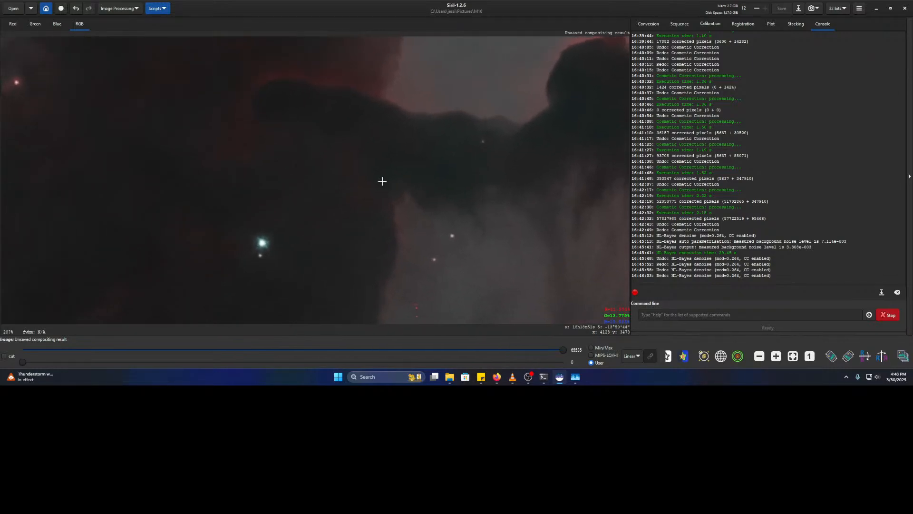
scroll(336, 192, down, 3)
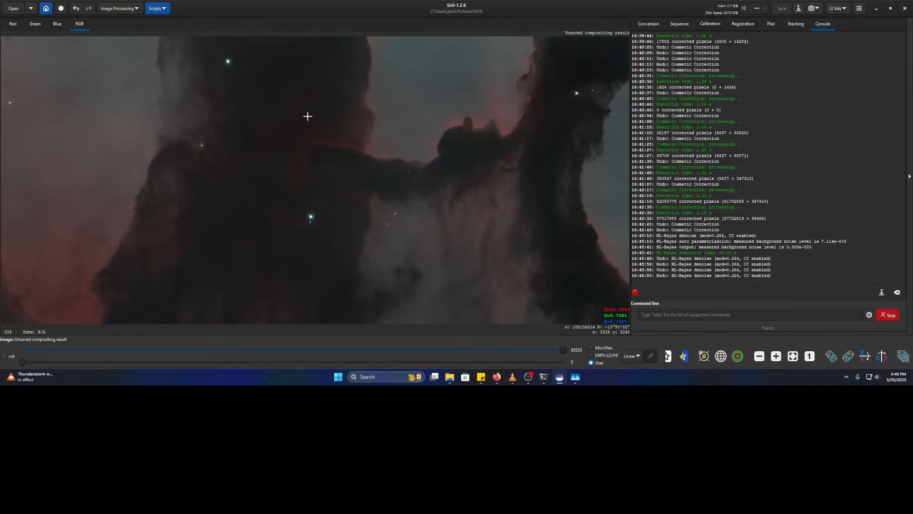
click(13, 24)
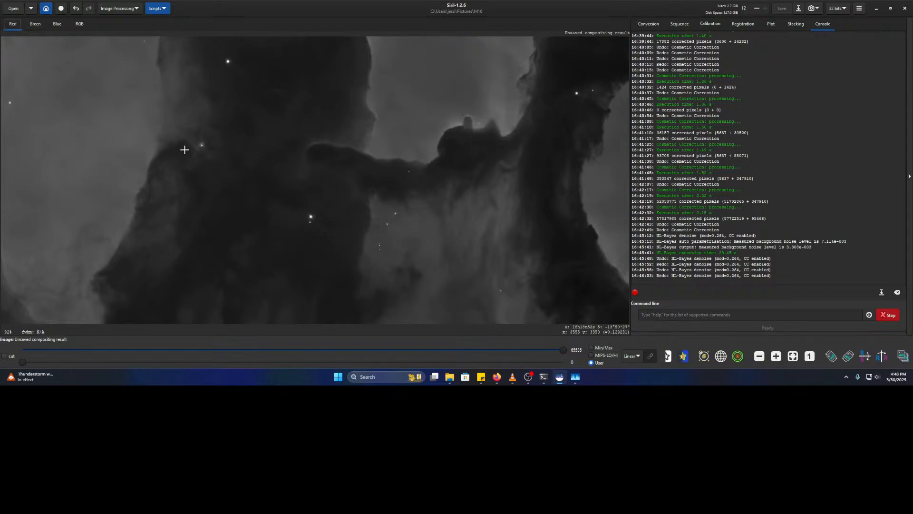
- Zoom in and flick between the red and green channels to compare them
scroll(185, 149, up, 4)
click(27, 25)
click(18, 23)
click(35, 24)
click(17, 24)
- Close in on the small red specks, check their green and blue channels, then return to RGB
scroll(342, 217, down, 2)
drag(528, 251, 295, 142)
scroll(329, 166, down, 2)
drag(374, 190, 308, 182)
scroll(308, 182, up, 1)
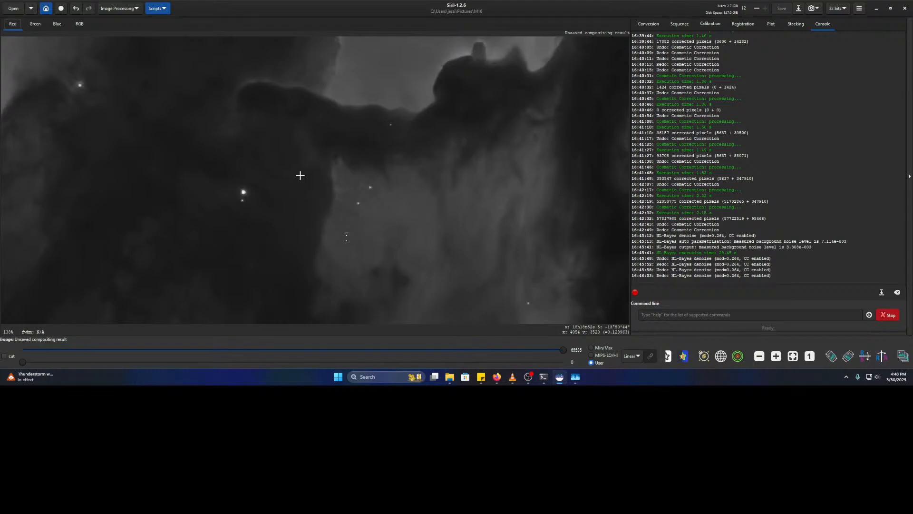
scroll(301, 190, up, 3)
drag(274, 267, 280, 249)
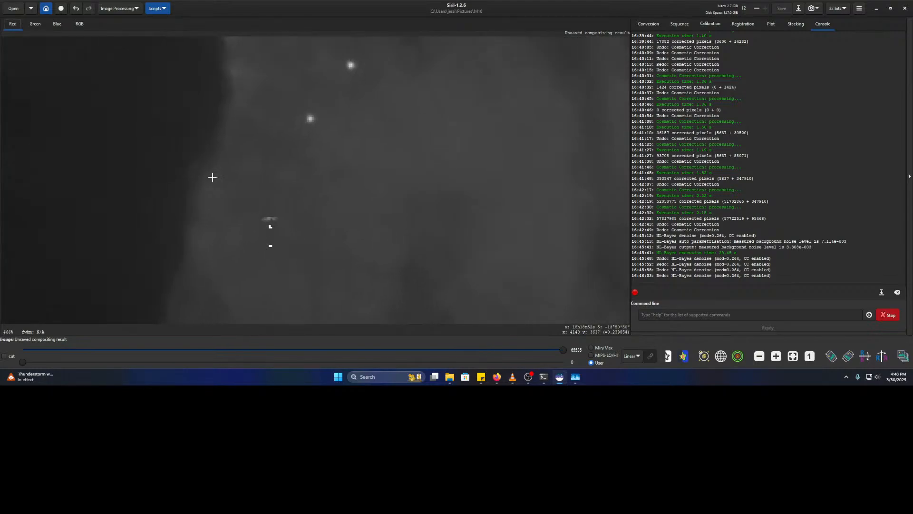
click(32, 24)
click(57, 24)
click(79, 24)
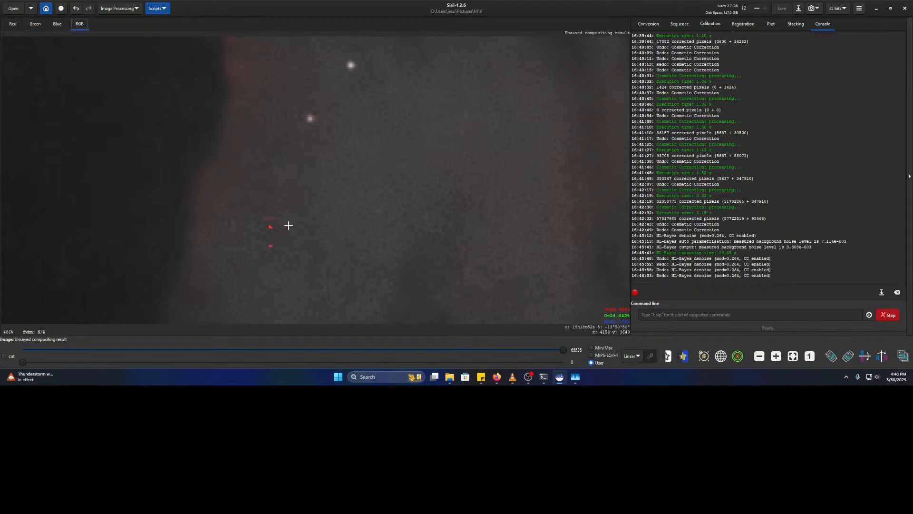
- Pan around the red specks in full colour, zoom out, and bring up VLC
drag(280, 238, 318, 201)
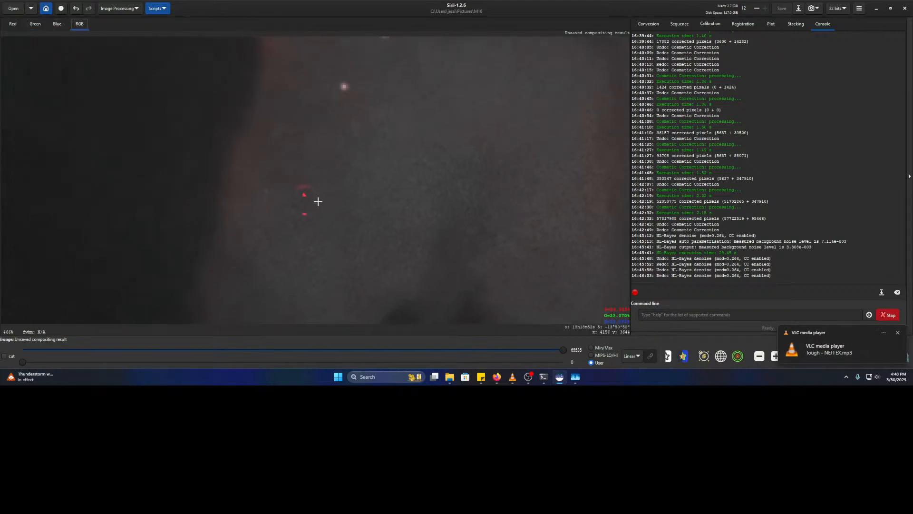
scroll(371, 197, down, 2)
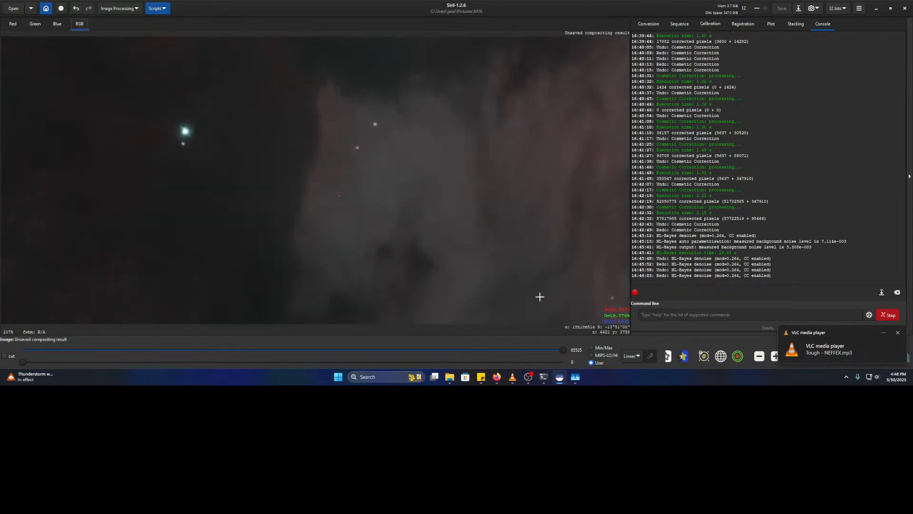
click(513, 377)
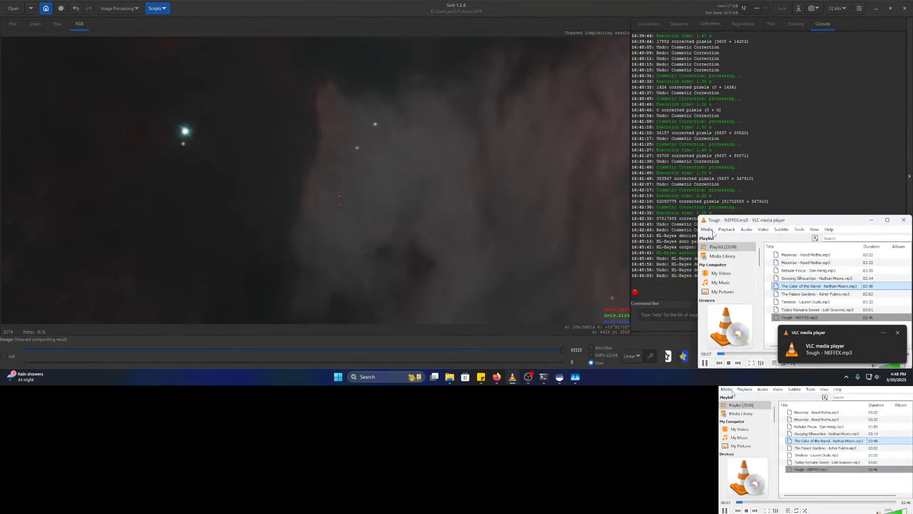
- Remove 'Tough' and a duplicate 'Moonrise' from the VLC playlist, then play Moonrise
right_click(806, 319)
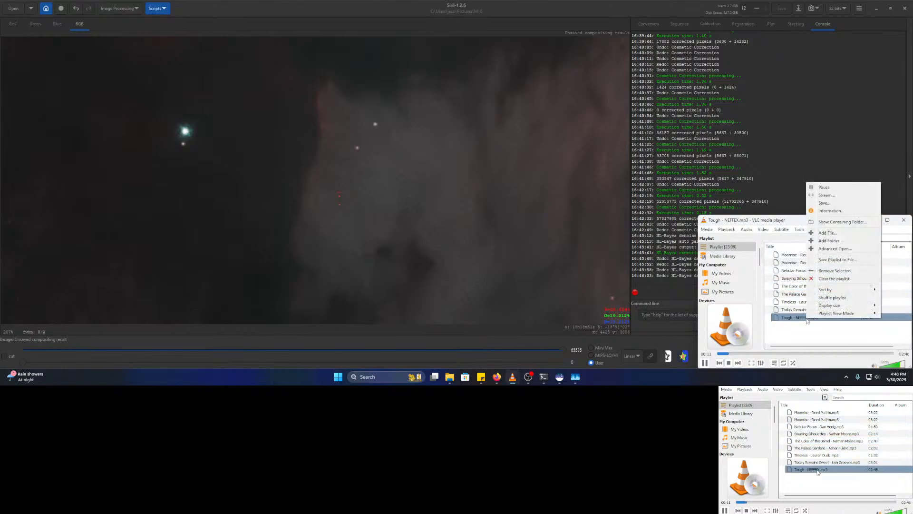
click(835, 271)
right_click(798, 257)
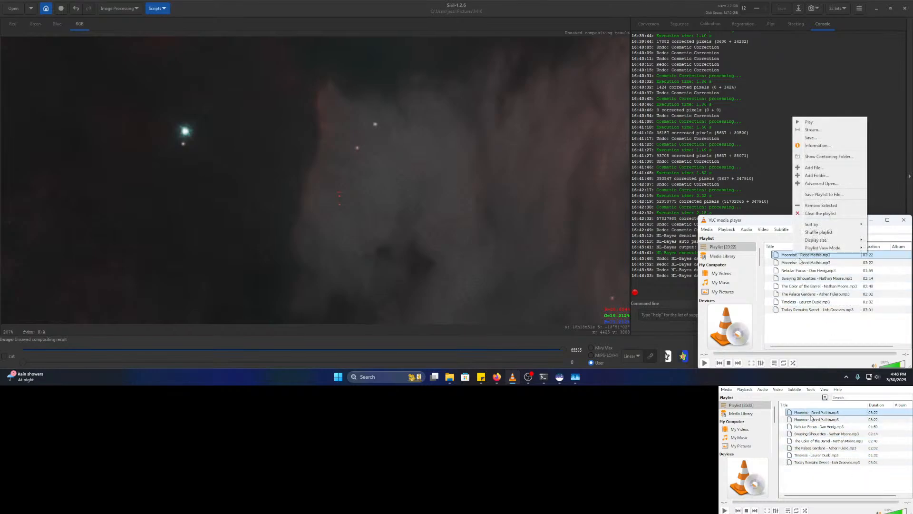
click(822, 206)
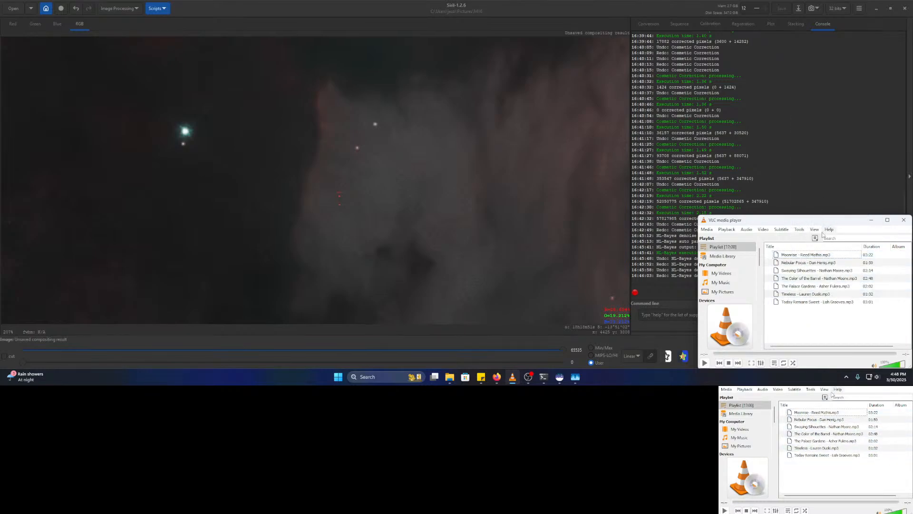
double_click(795, 256)
click(871, 221)
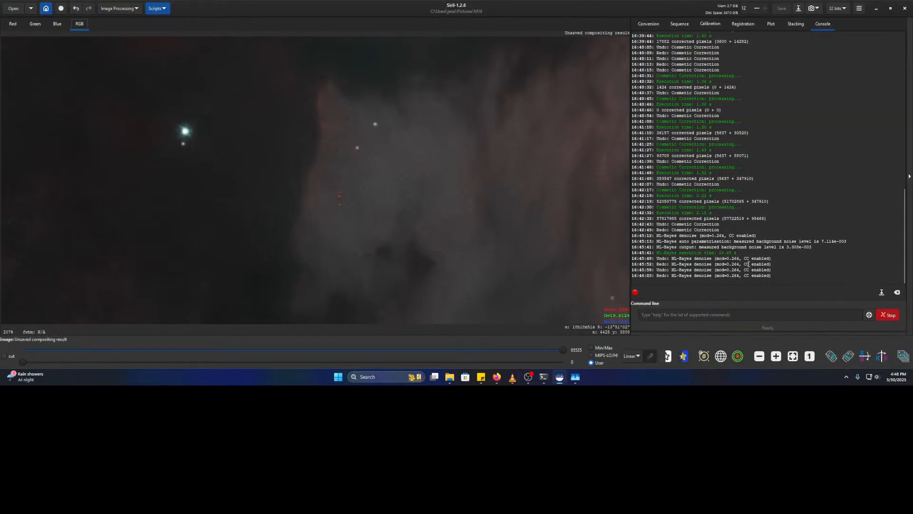
scroll(522, 206, down, 4)
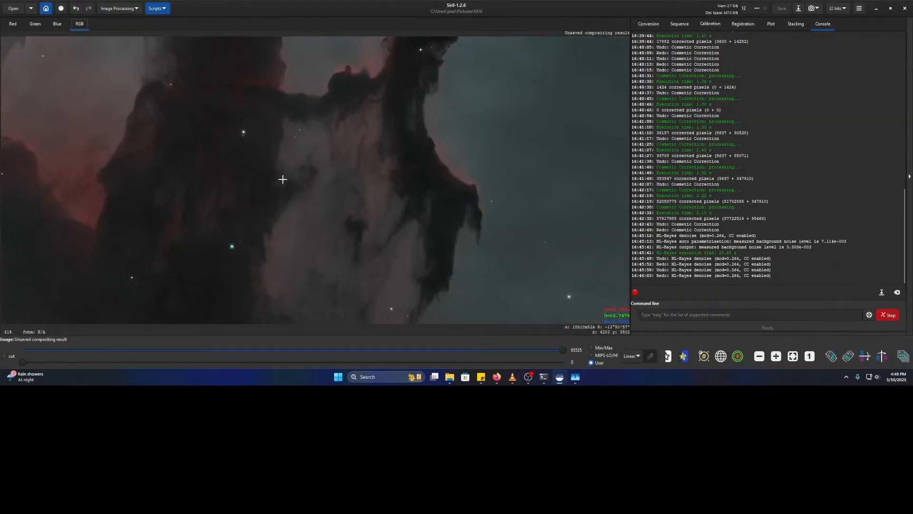
scroll(285, 176, up, 4)
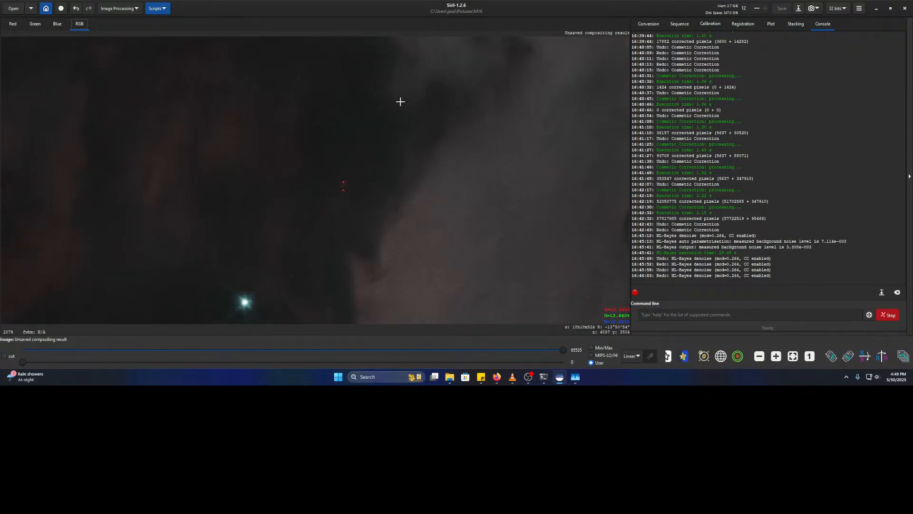
drag(400, 102, 328, 218)
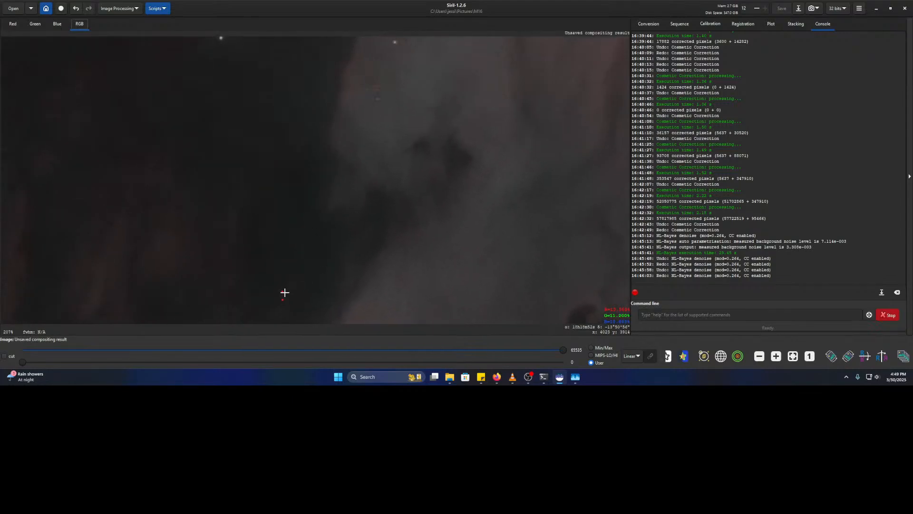
scroll(361, 163, down, 4)
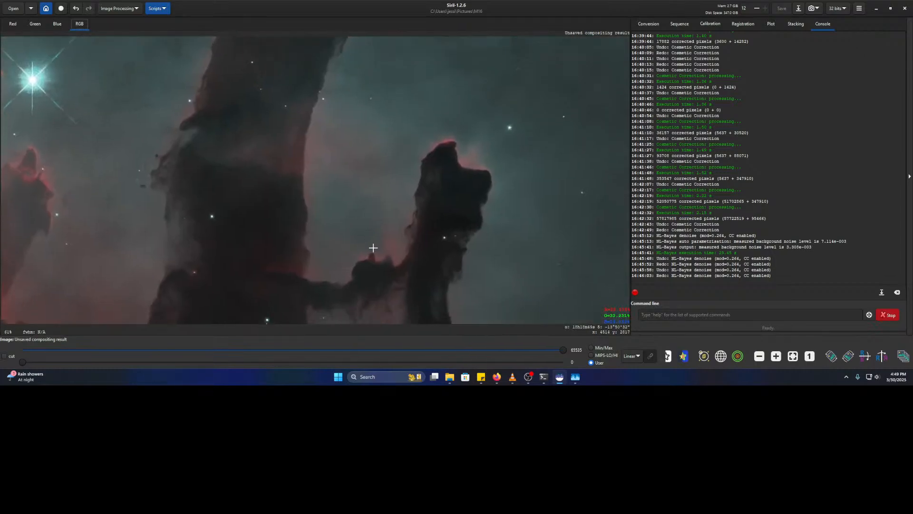
drag(385, 79, 348, 241)
drag(385, 121, 280, 285)
drag(326, 127, 355, 233)
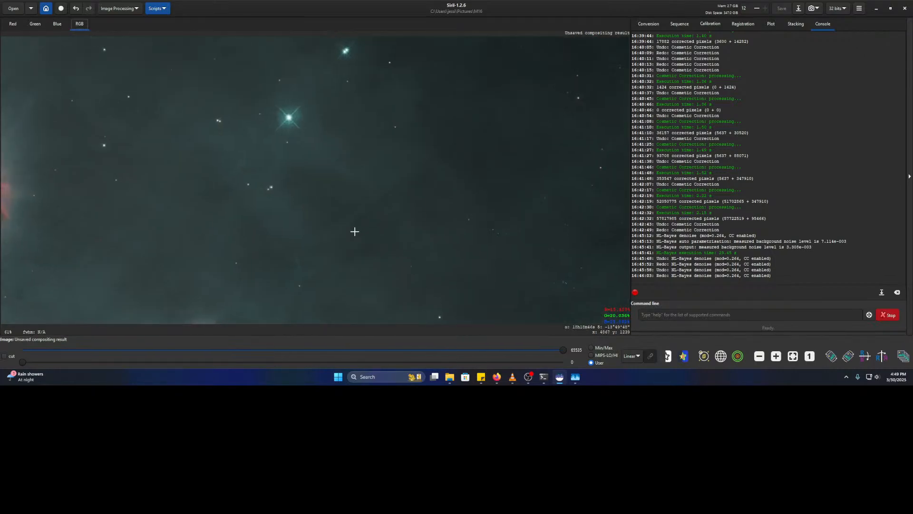
scroll(352, 222, down, 1)
drag(181, 210, 293, 281)
scroll(365, 207, up, 3)
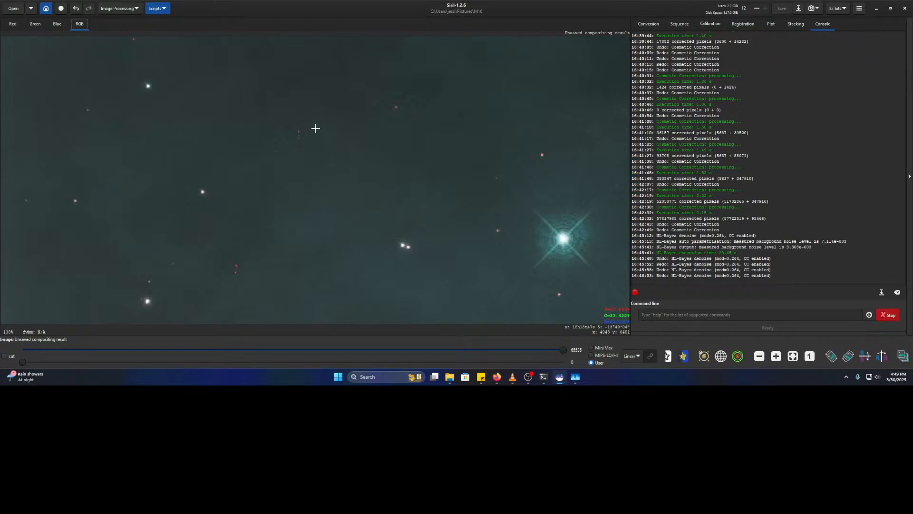
scroll(314, 251, down, 2)
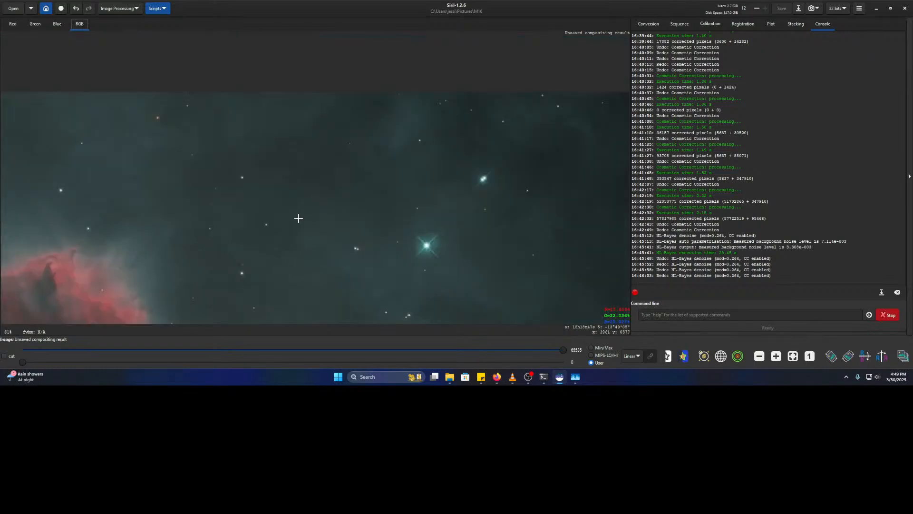
scroll(345, 232, down, 2)
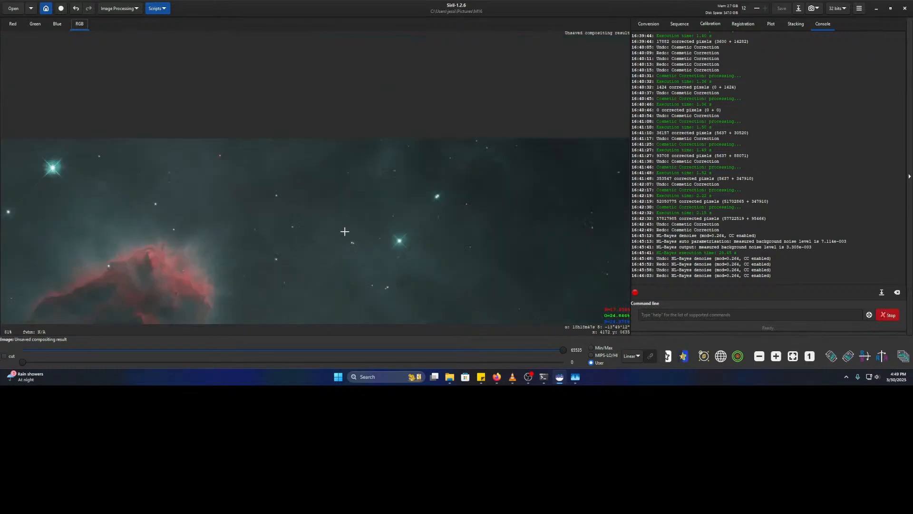
drag(396, 227, 780, 104)
drag(443, 194, 471, 110)
drag(526, 220, 439, 143)
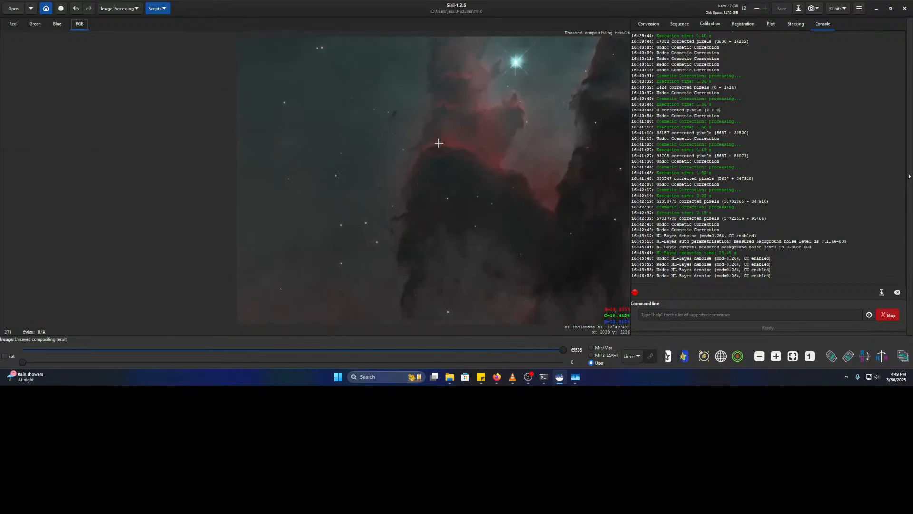
scroll(379, 189, up, 5)
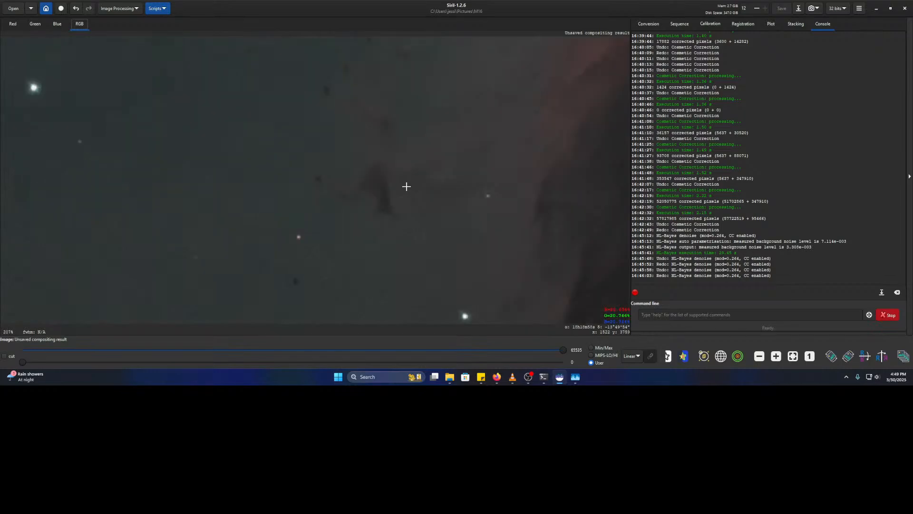
scroll(407, 186, down, 1)
drag(422, 188, 328, 173)
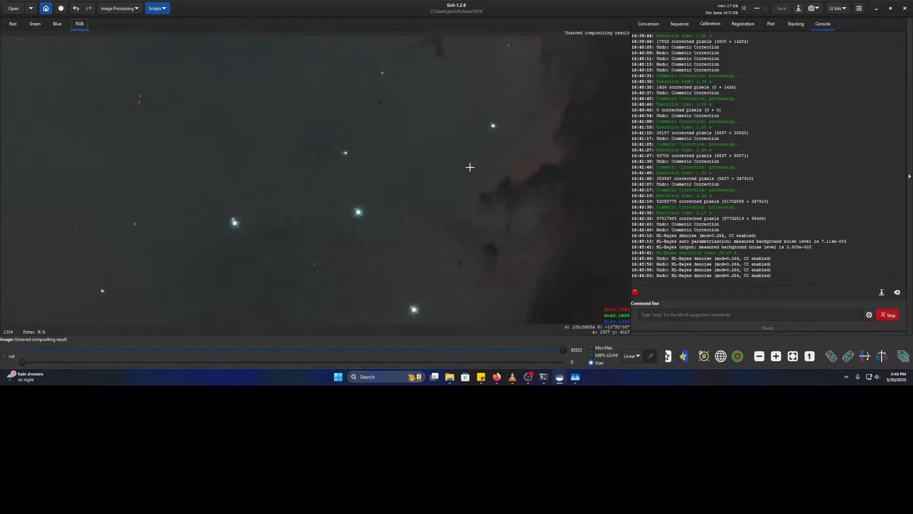
scroll(424, 169, up, 4)
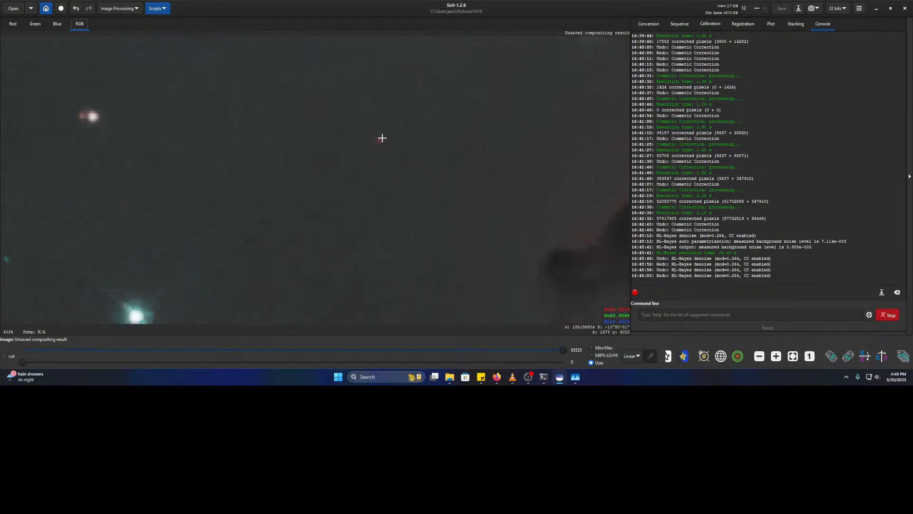
scroll(414, 166, down, 5)
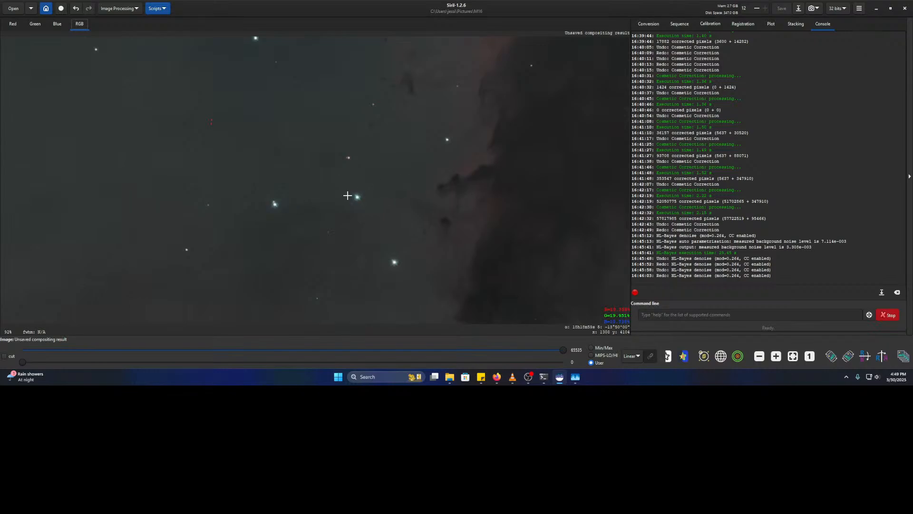
scroll(261, 210, up, 6)
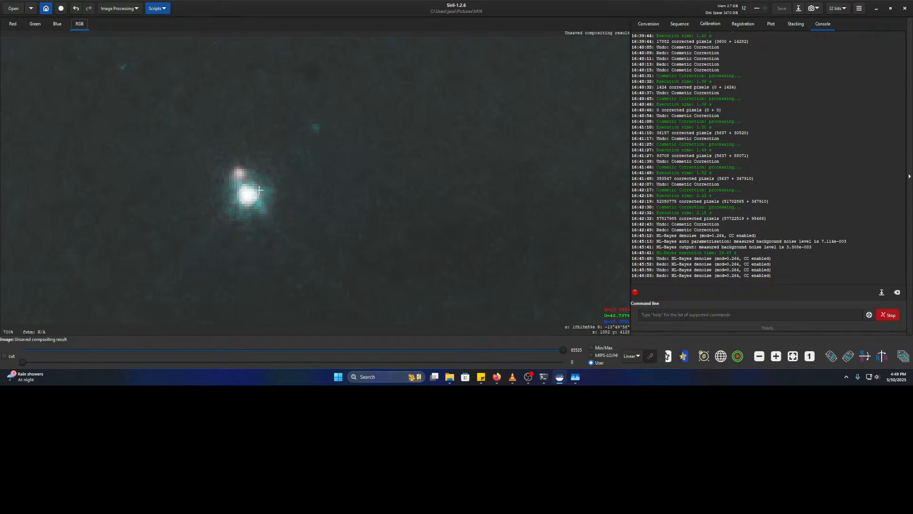
scroll(256, 191, down, 6)
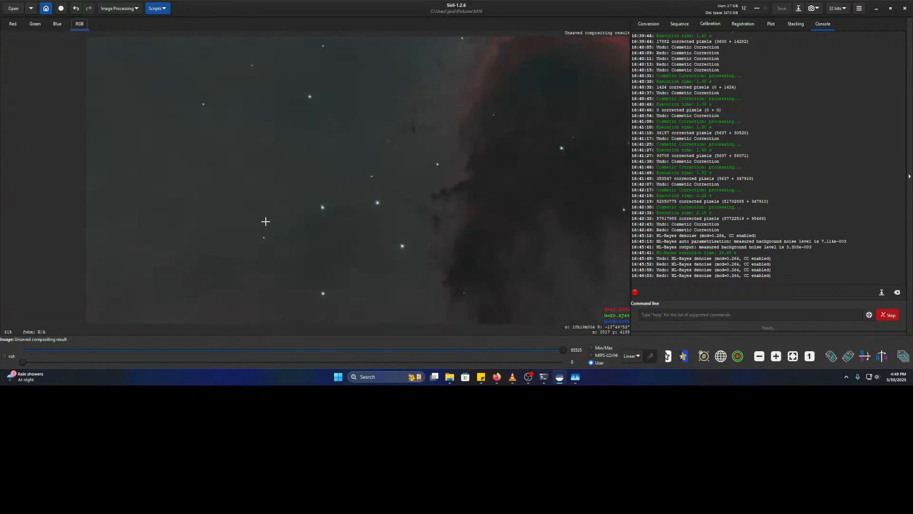
scroll(425, 187, up, 2)
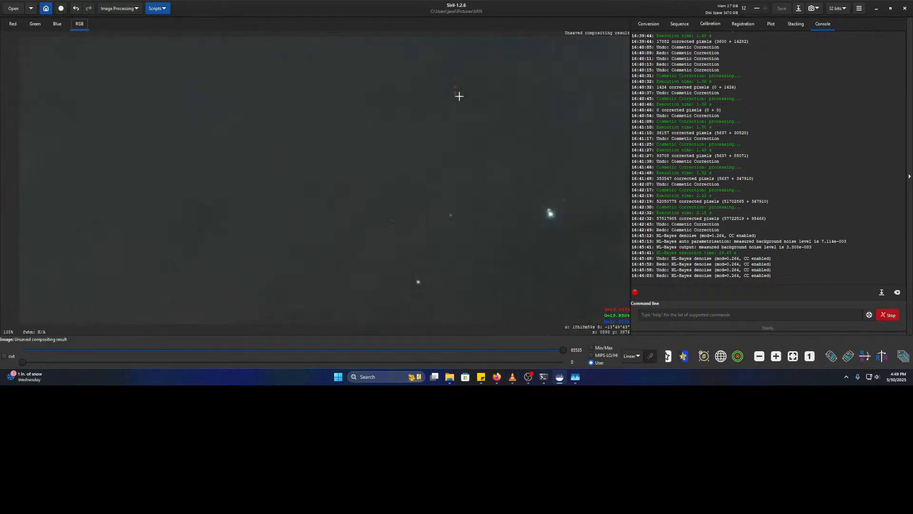
drag(413, 285, 435, 176)
scroll(419, 271, down, 2)
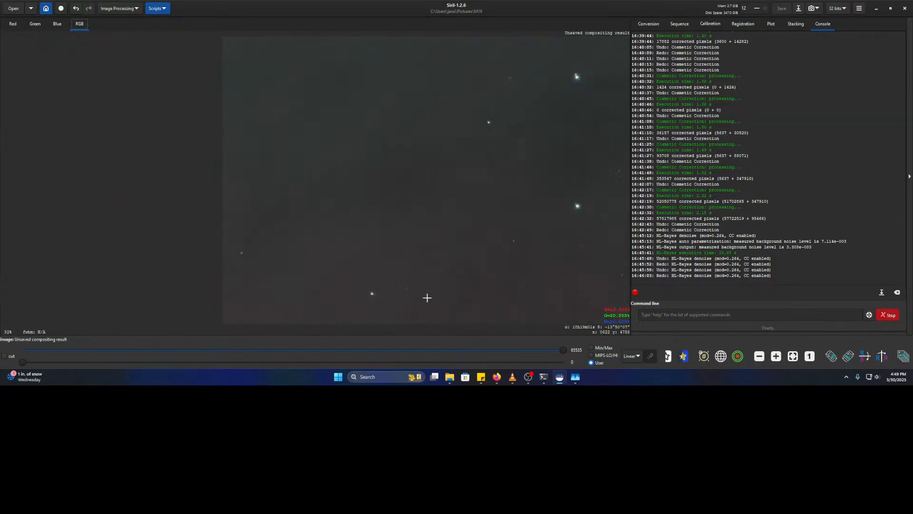
drag(327, 224, 165, 176)
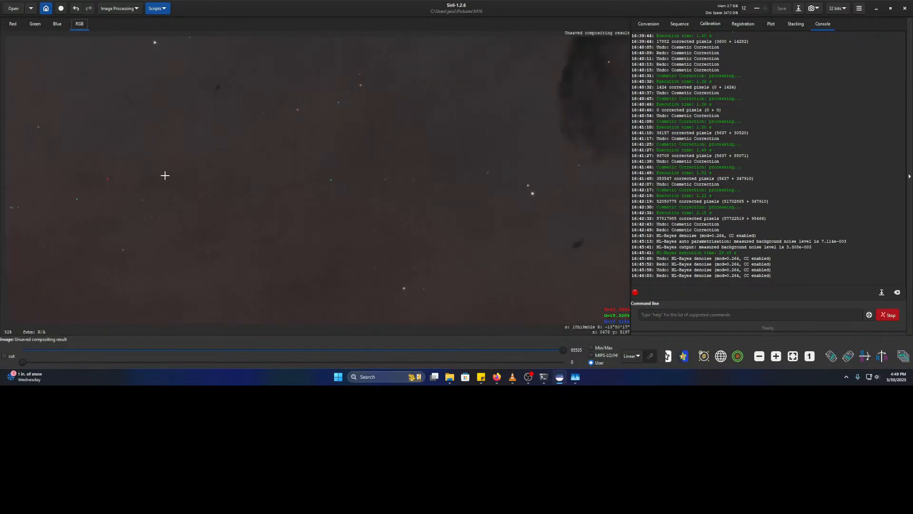
drag(446, 182, 289, 210)
scroll(289, 210, up, 5)
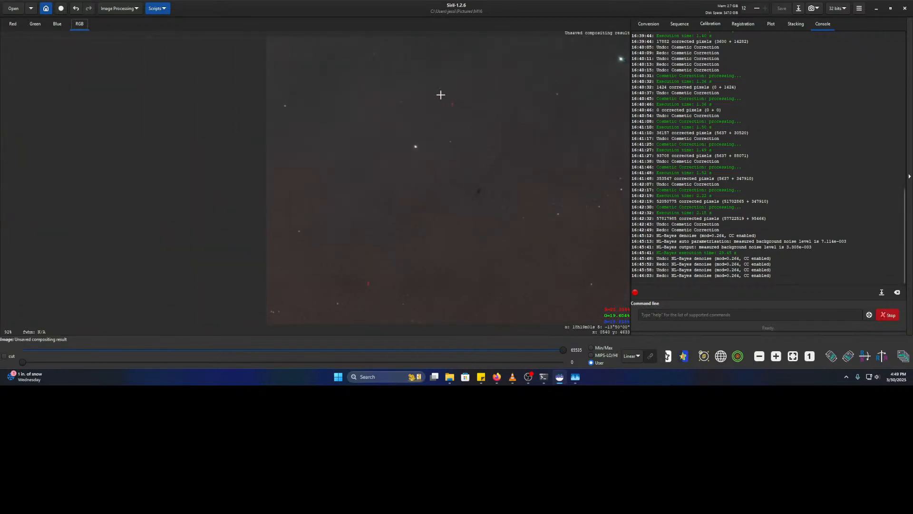
scroll(588, 196, up, 2)
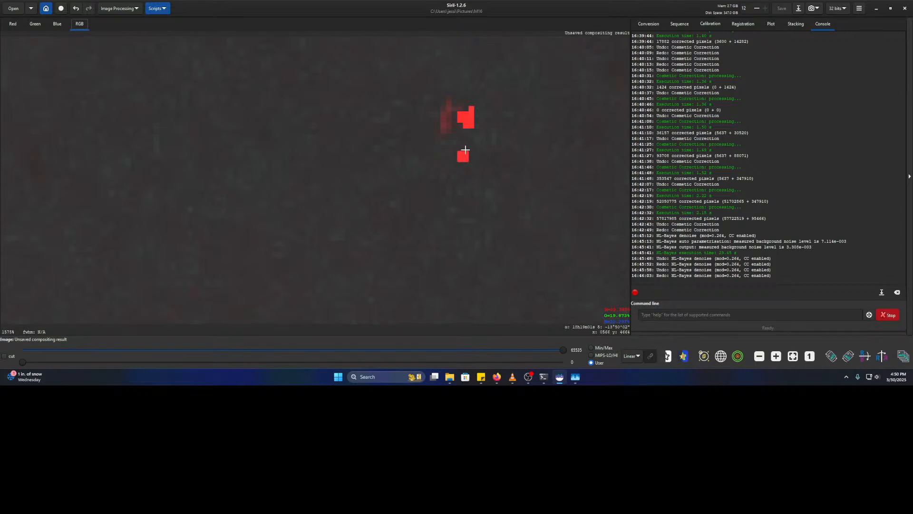
scroll(490, 142, down, 3)
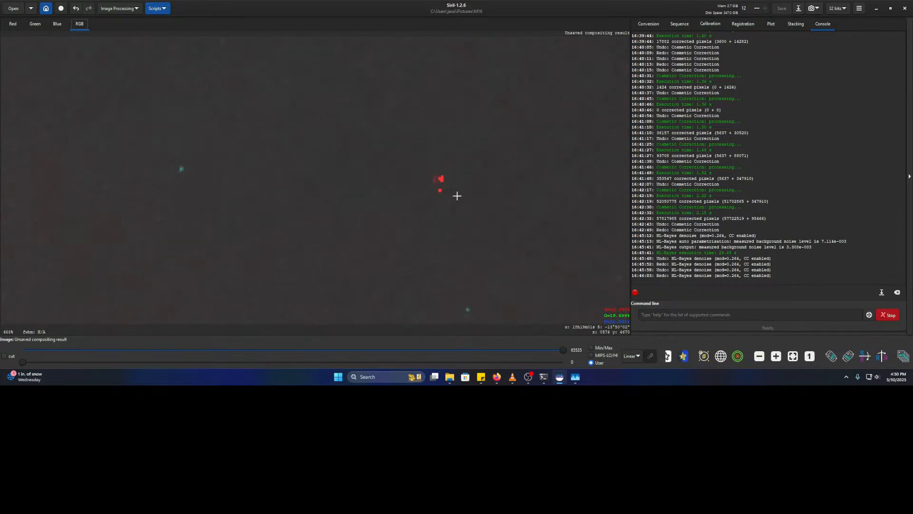
scroll(443, 206, up, 4)
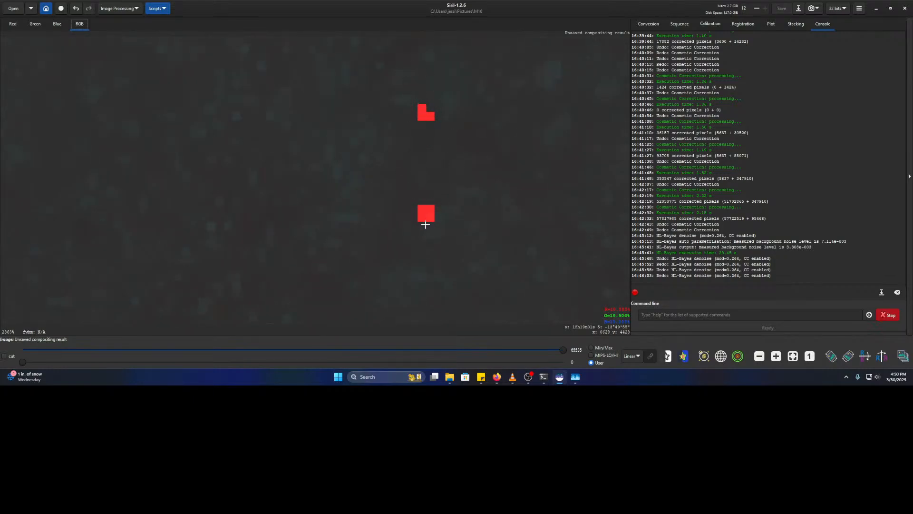
scroll(443, 211, down, 5)
scroll(493, 235, down, 5)
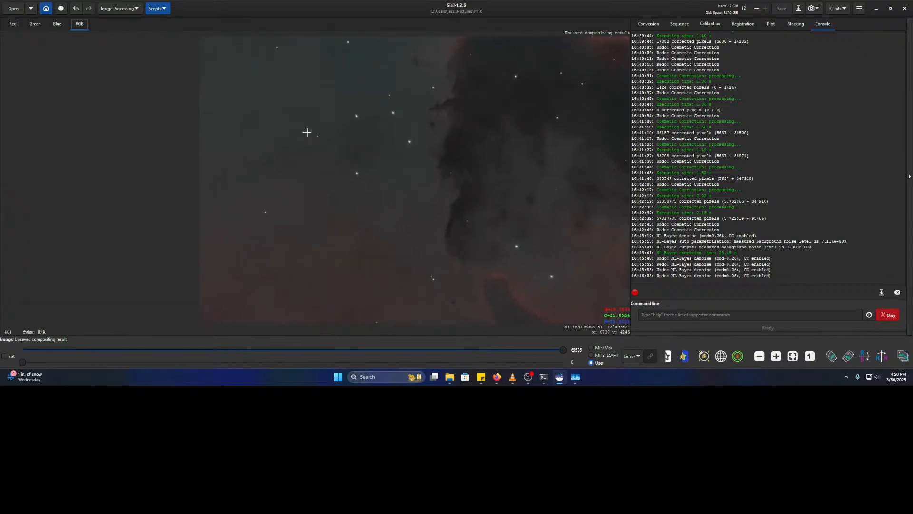
drag(306, 132, 284, 121)
drag(368, 110, 255, 277)
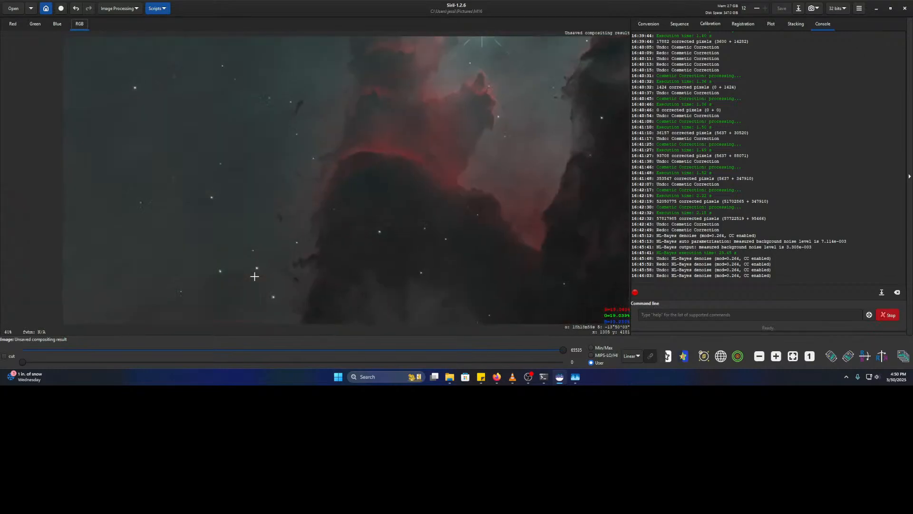
drag(424, 273, 346, 219)
drag(427, 211, 408, 186)
scroll(407, 186, up, 3)
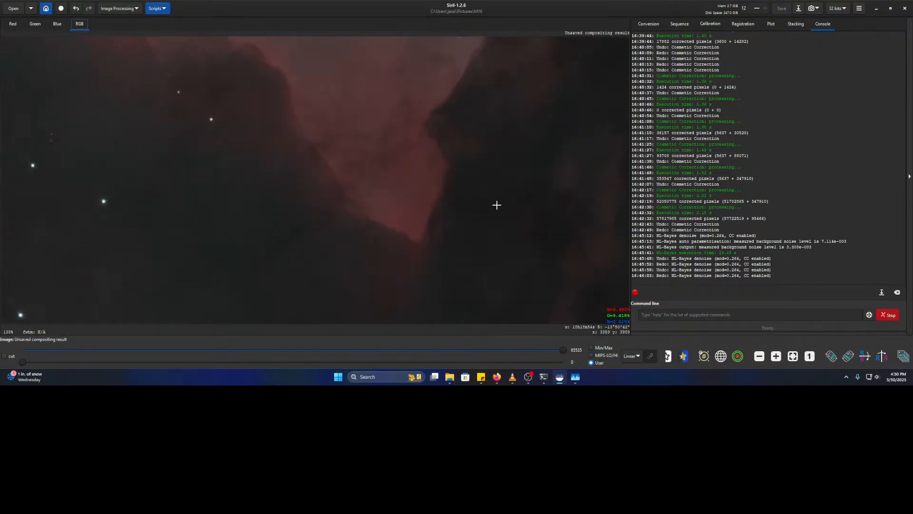
scroll(410, 275, down, 2)
drag(454, 236, 235, 182)
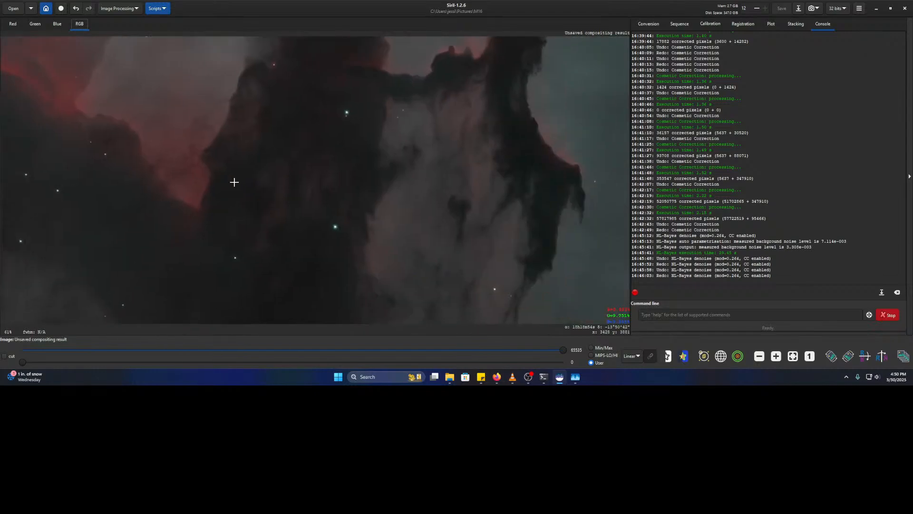
scroll(422, 229, down, 5)
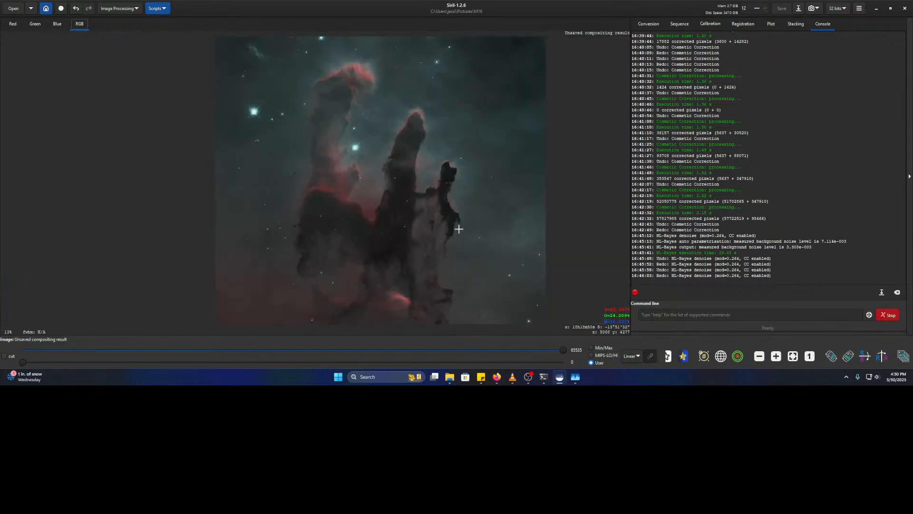
scroll(438, 159, up, 3)
scroll(434, 159, up, 2)
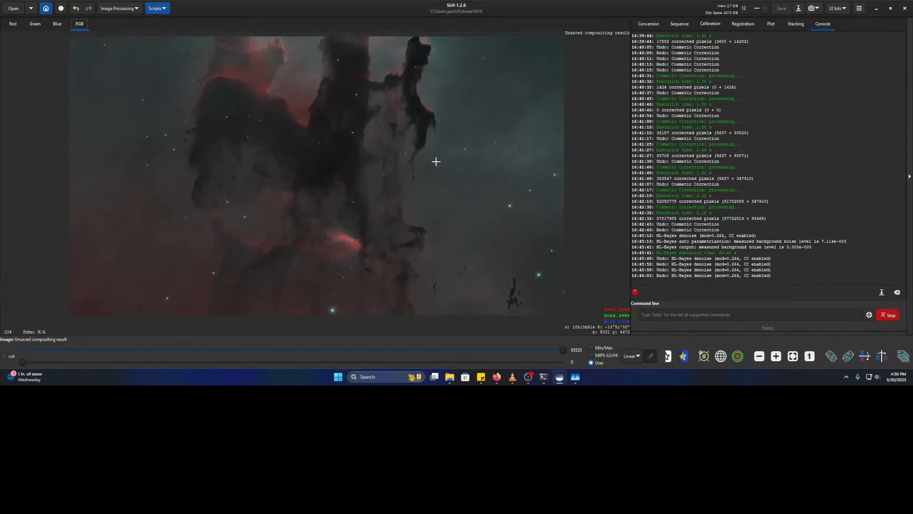
drag(343, 222, 523, 93)
drag(412, 248, 428, 62)
drag(494, 267, 329, 109)
drag(427, 259, 436, 149)
drag(440, 242, 303, 356)
drag(447, 257, 283, 355)
drag(424, 181, 185, 311)
drag(183, 104, 628, 280)
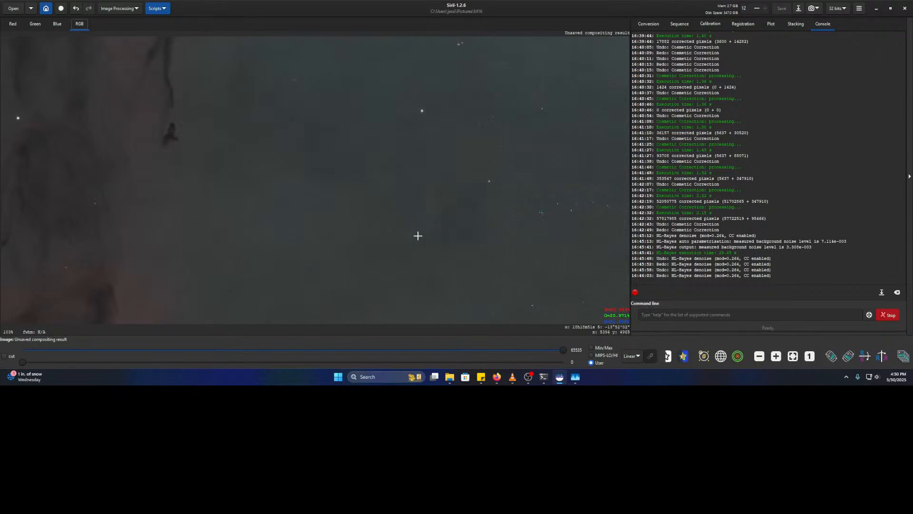
scroll(407, 216, down, 4)
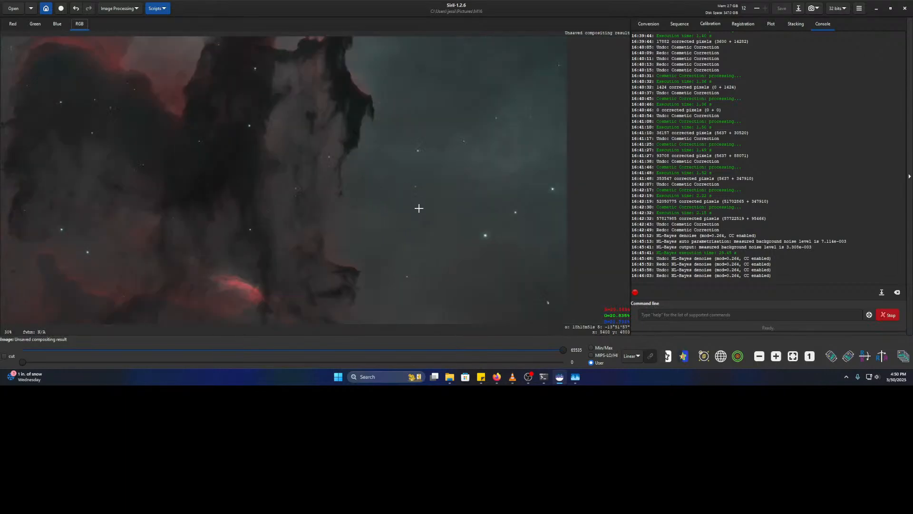
scroll(390, 176, up, 4)
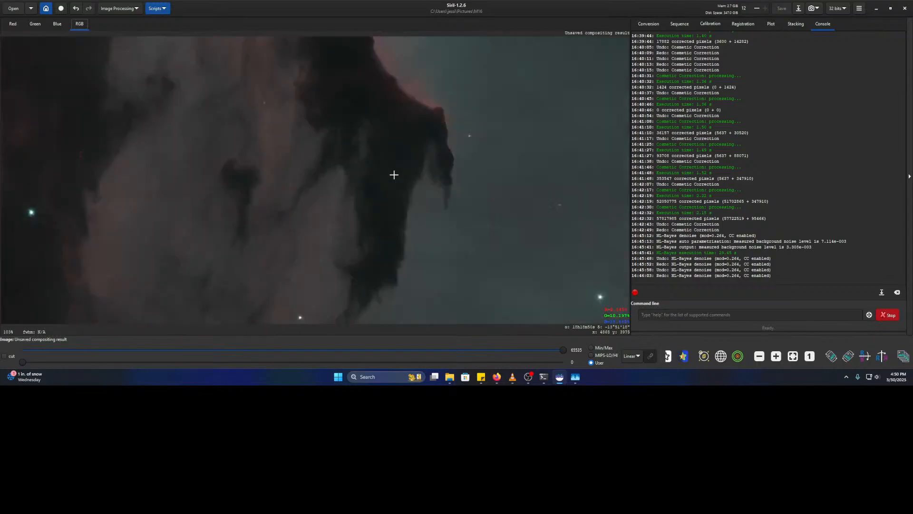
drag(414, 55, 506, 216)
drag(500, 166, 306, 273)
drag(313, 186, 369, 233)
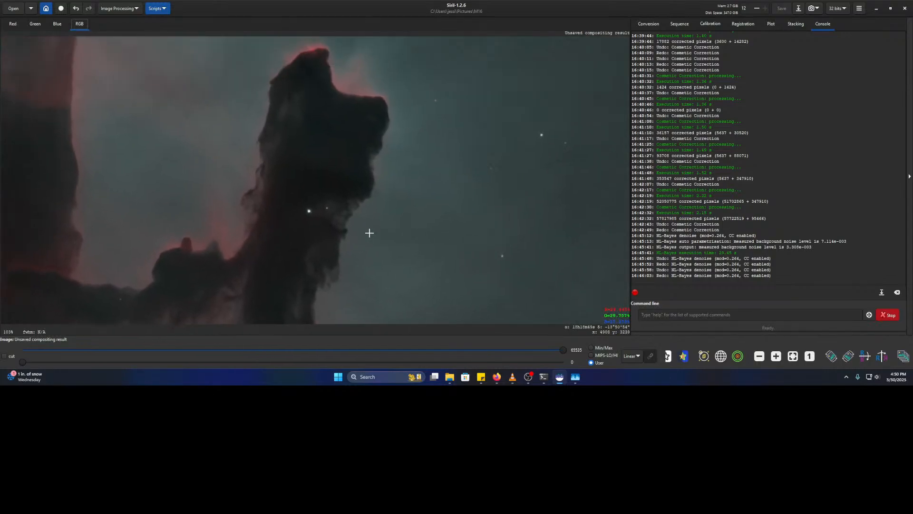
drag(366, 157, 475, 261)
drag(345, 172, 442, 206)
drag(371, 93, 433, 220)
drag(412, 159, 431, 298)
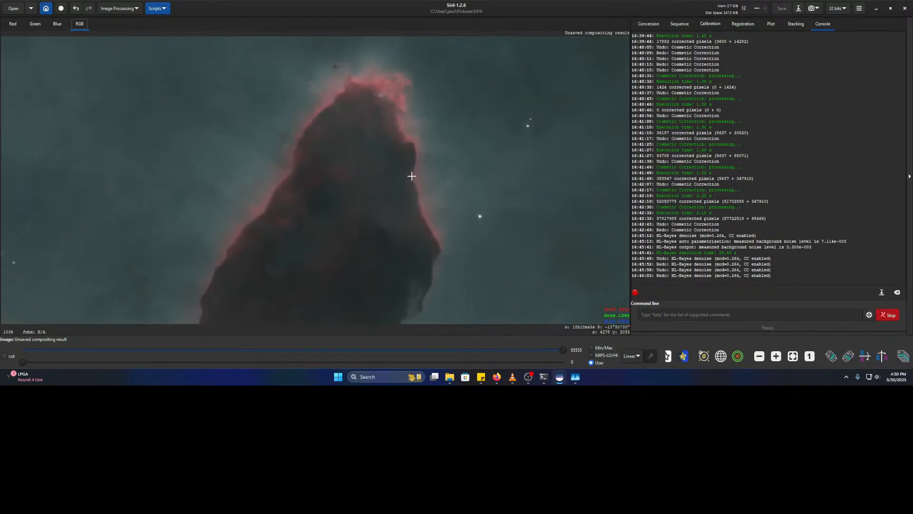
drag(329, 153, 337, 181)
scroll(398, 117, up, 5)
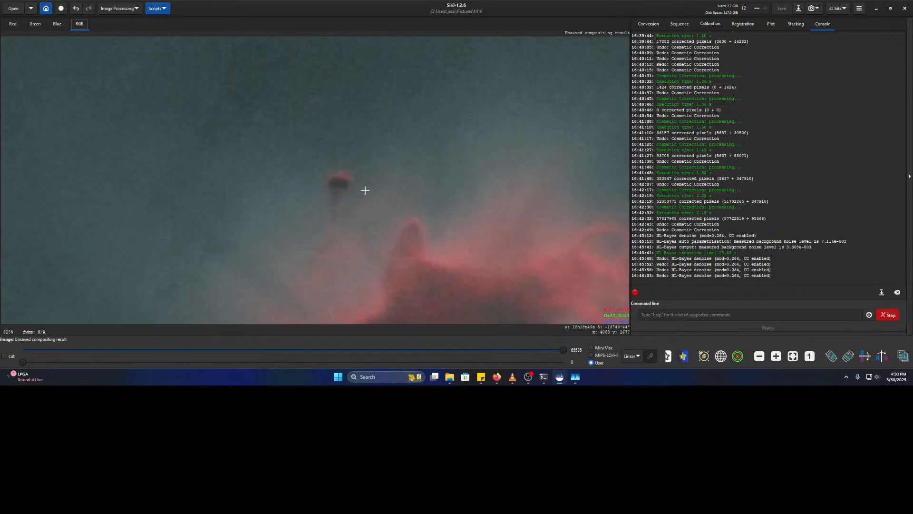
scroll(352, 196, down, 5)
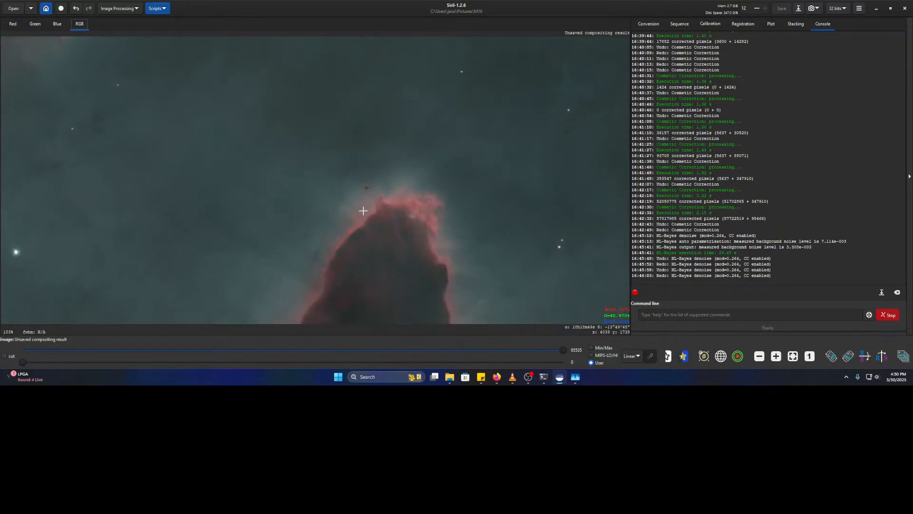
drag(218, 174, 66, 151)
scroll(403, 127, up, 5)
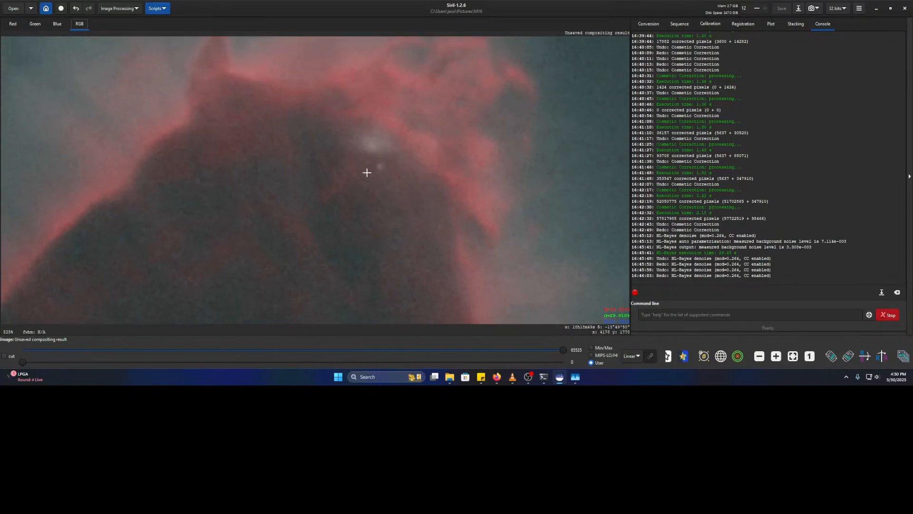
- Cycle through the Red, Green and Blue channel views, then return to full RGB
click(14, 24)
click(33, 24)
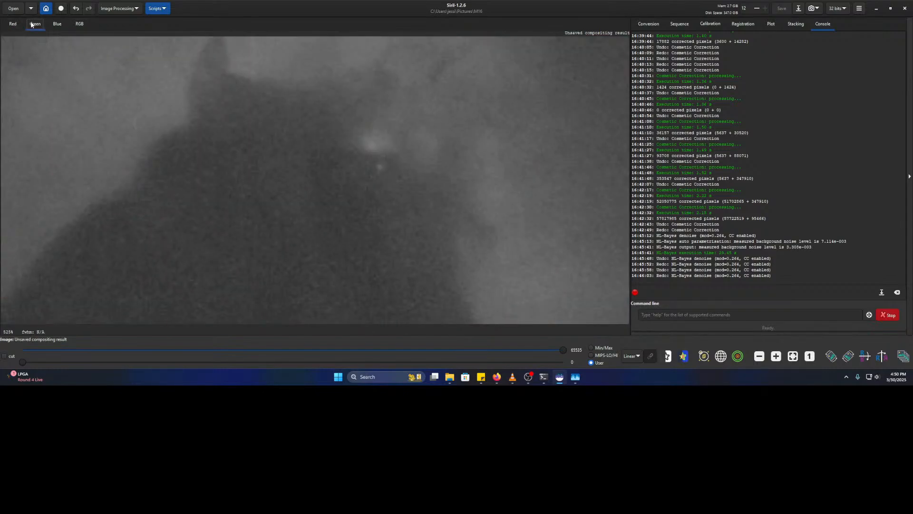
click(53, 24)
click(19, 25)
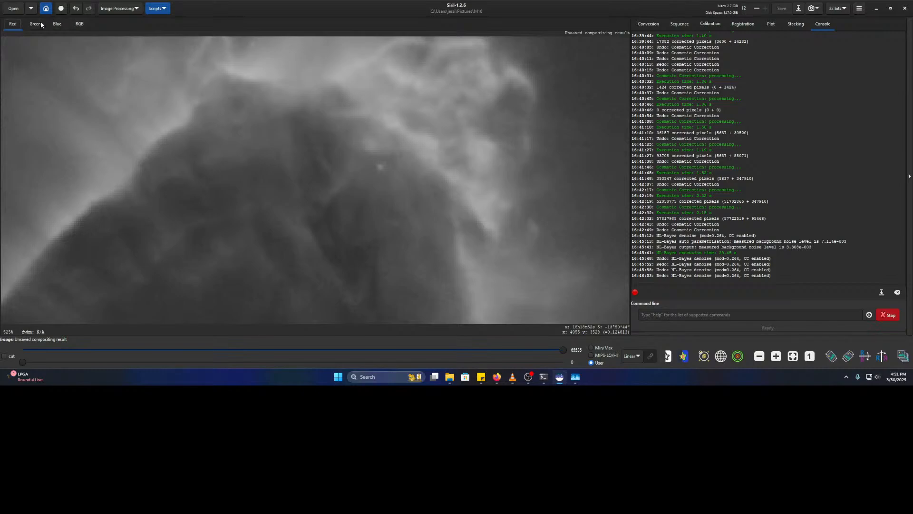
click(35, 25)
click(17, 24)
click(78, 26)
- Zoom and pan across the pillars onto the blue-green wisp, then switch to the Facebook photo
scroll(368, 127, down, 4)
drag(227, 151, 541, 175)
drag(143, 112, 374, 255)
drag(459, 240, 345, 193)
scroll(276, 145, up, 3)
drag(485, 211, 312, 125)
scroll(363, 120, down, 6)
drag(370, 118, 381, 174)
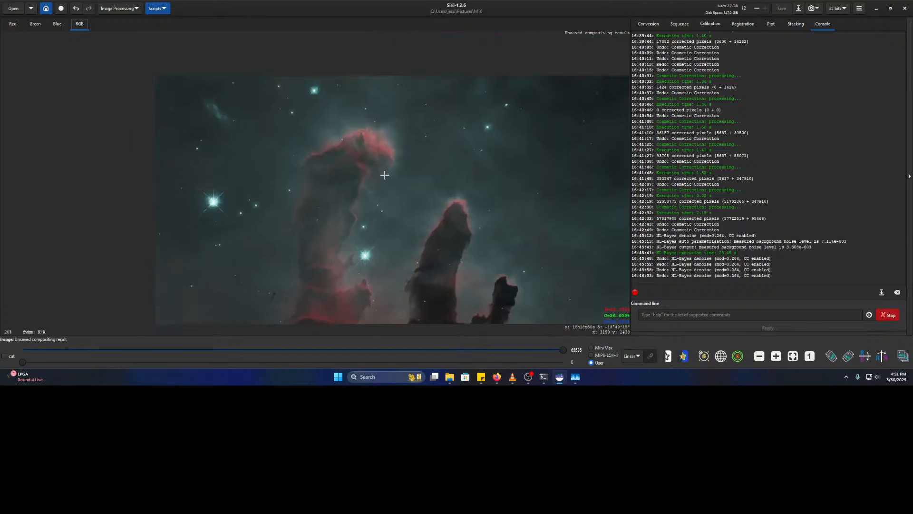
scroll(208, 120, up, 5)
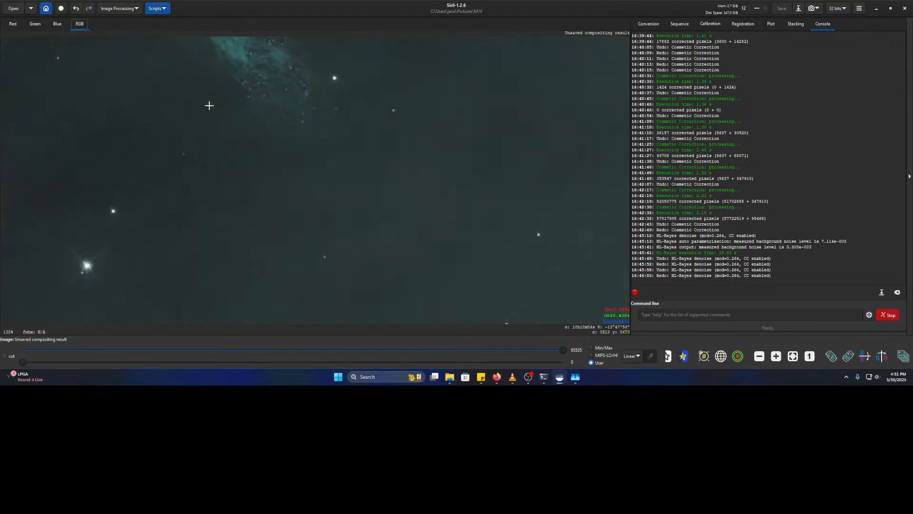
drag(209, 106, 276, 253)
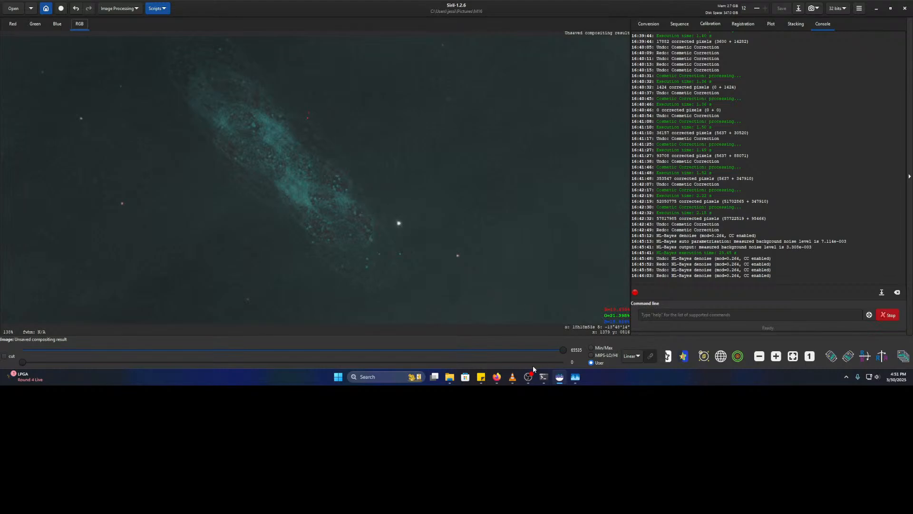
click(495, 378)
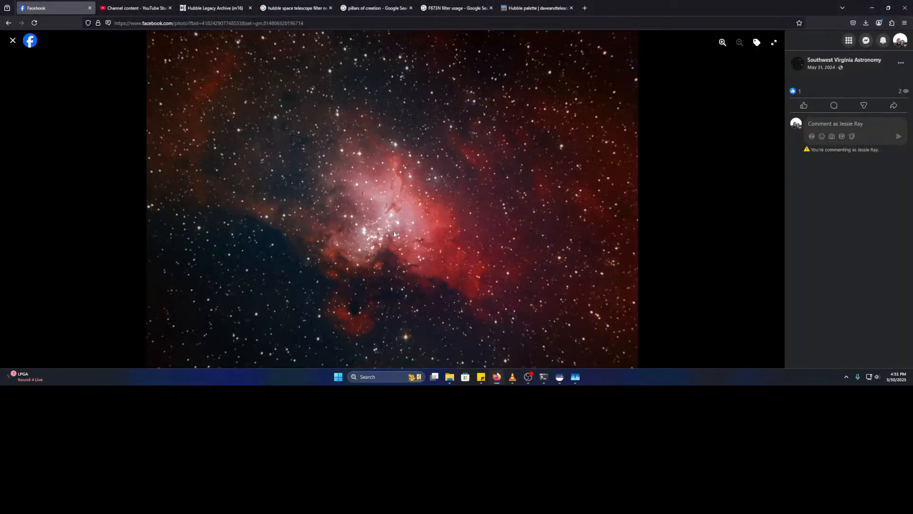
- Enlarge and pan the Facebook nebula photo, zoom it back to fit, then return to Siril
click(724, 43)
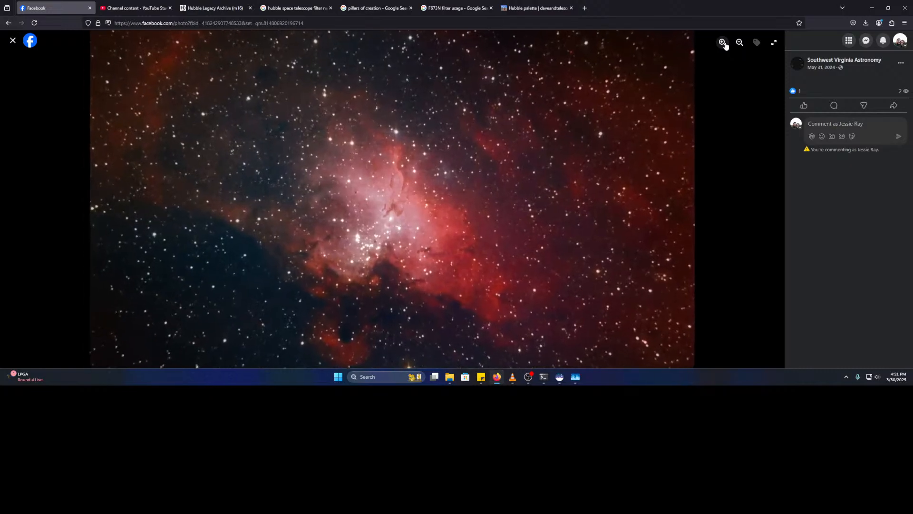
drag(379, 270, 377, 243)
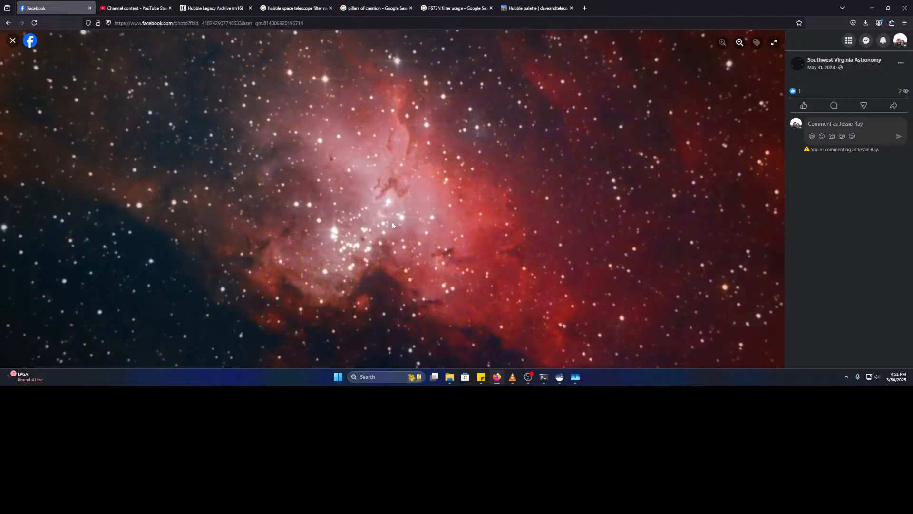
click(560, 377)
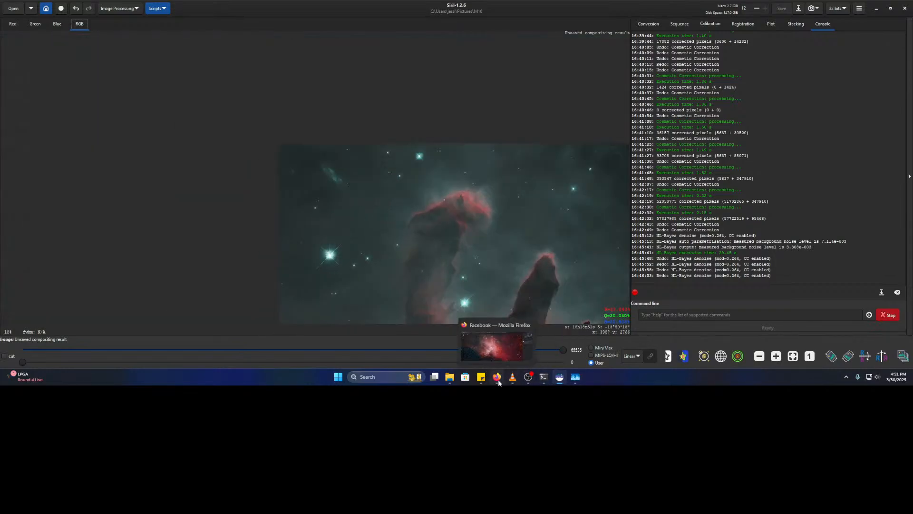
click(504, 356)
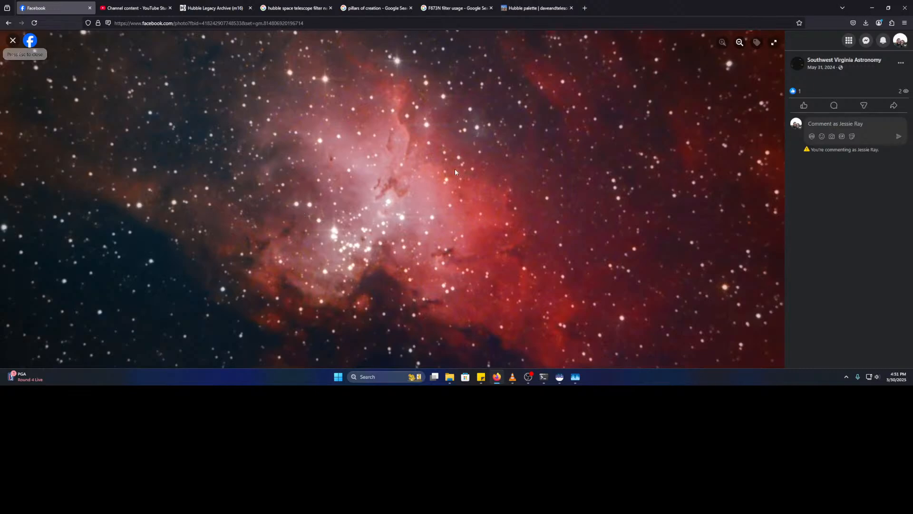
click(741, 43)
click(740, 43)
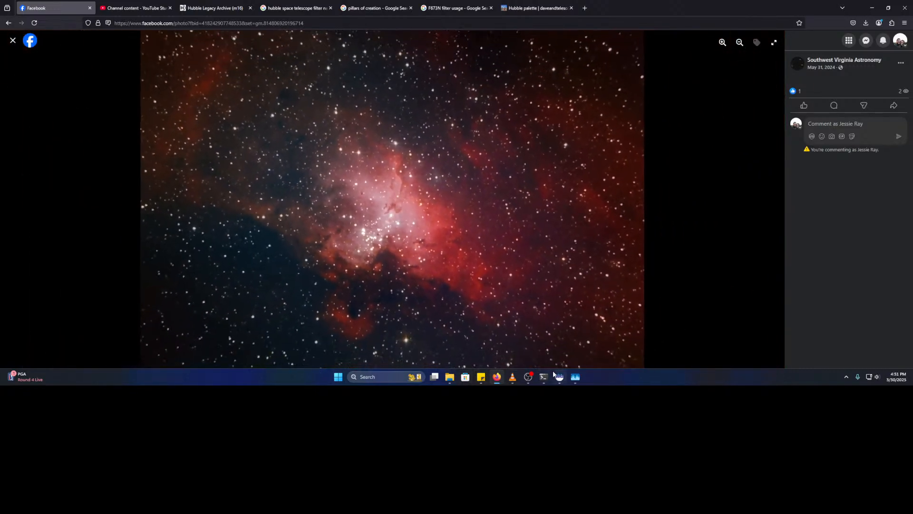
click(559, 378)
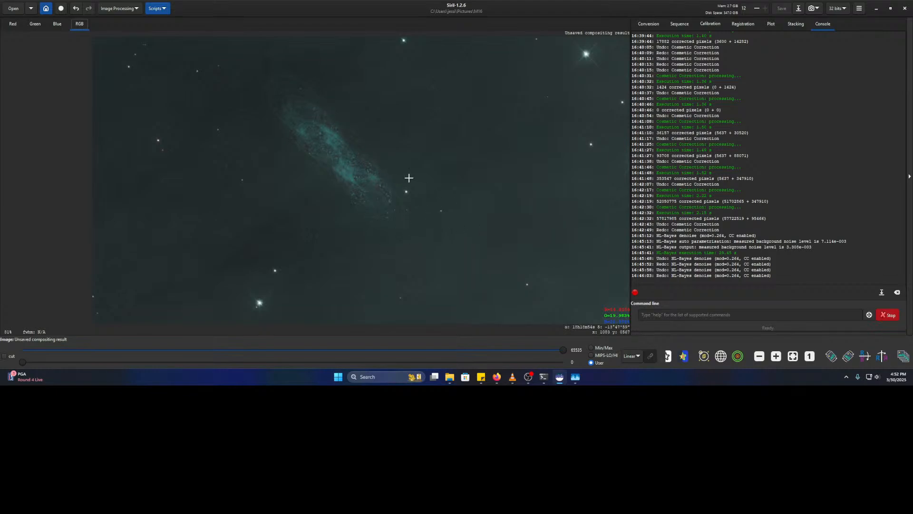
scroll(481, 261, down, 1)
drag(527, 255, 232, 93)
scroll(536, 227, down, 2)
drag(524, 221, 436, 142)
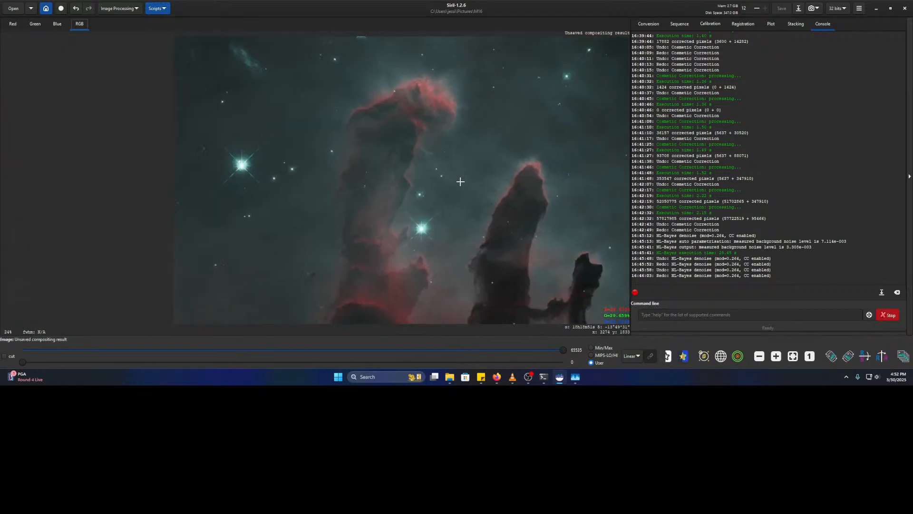
scroll(469, 204, down, 3)
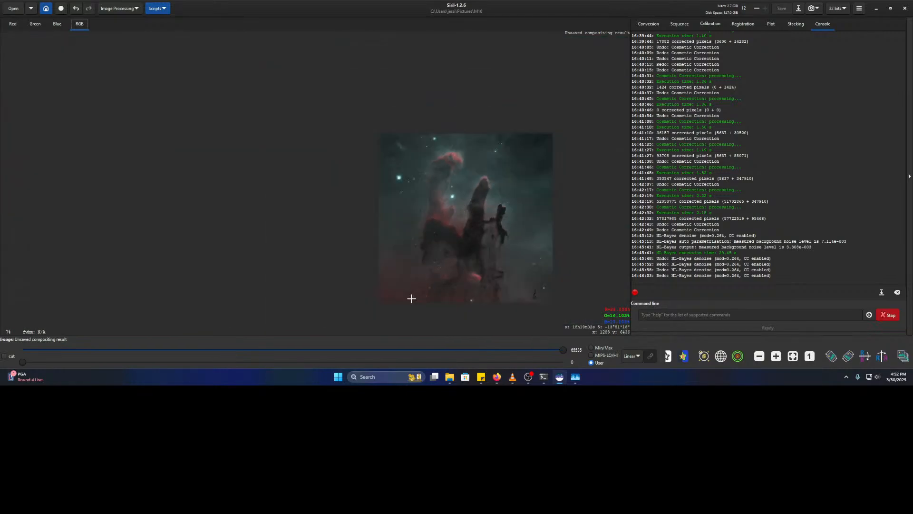
drag(408, 300, 472, 252)
click(498, 248)
scroll(523, 302, up, 3)
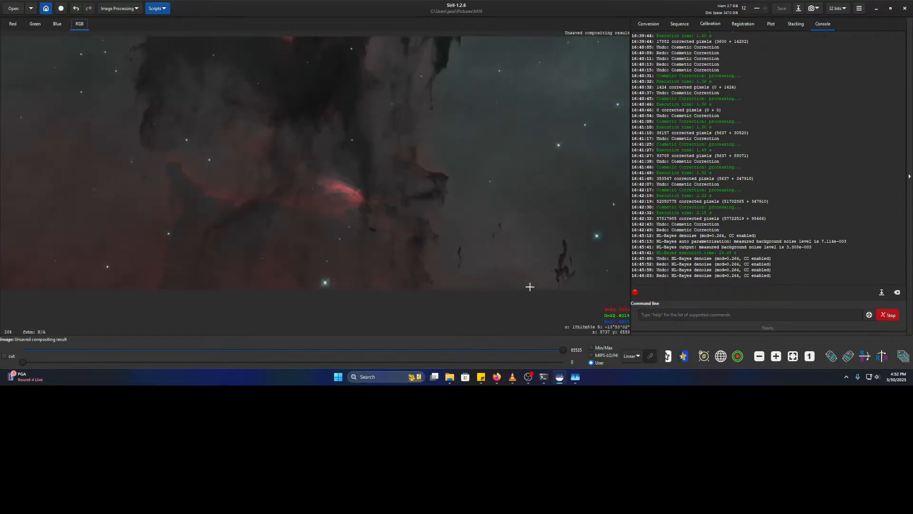
scroll(531, 287, up, 5)
drag(574, 261, 203, 257)
scroll(351, 219, down, 2)
drag(386, 212, 435, 255)
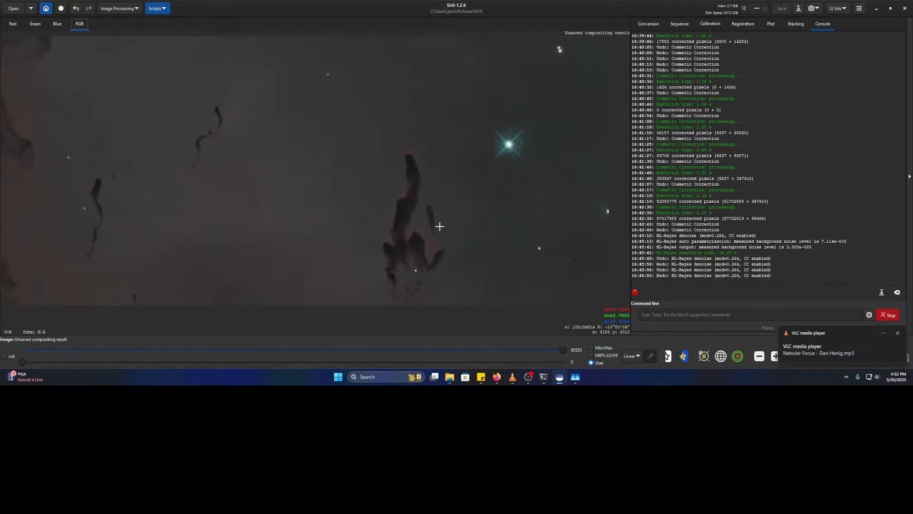
drag(283, 235, 581, 212)
drag(275, 201, 445, 203)
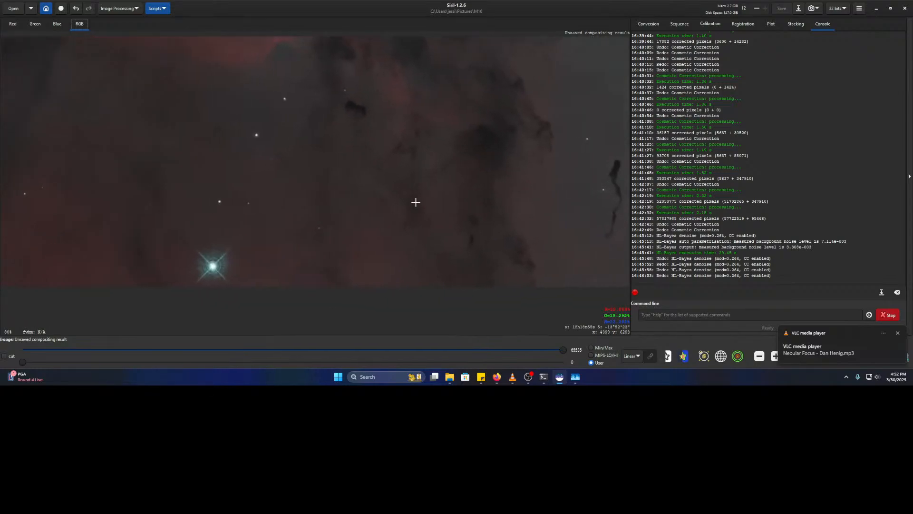
drag(222, 208, 483, 210)
drag(169, 187, 484, 203)
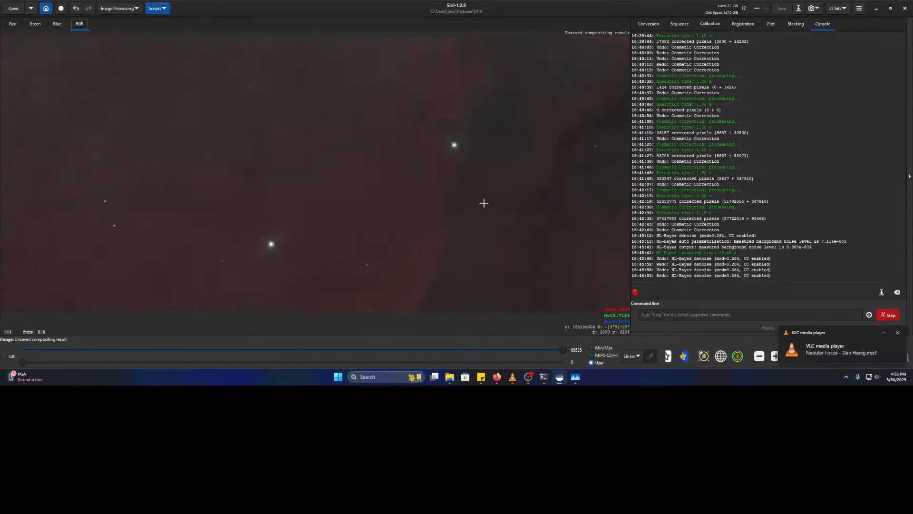
scroll(455, 200, down, 4)
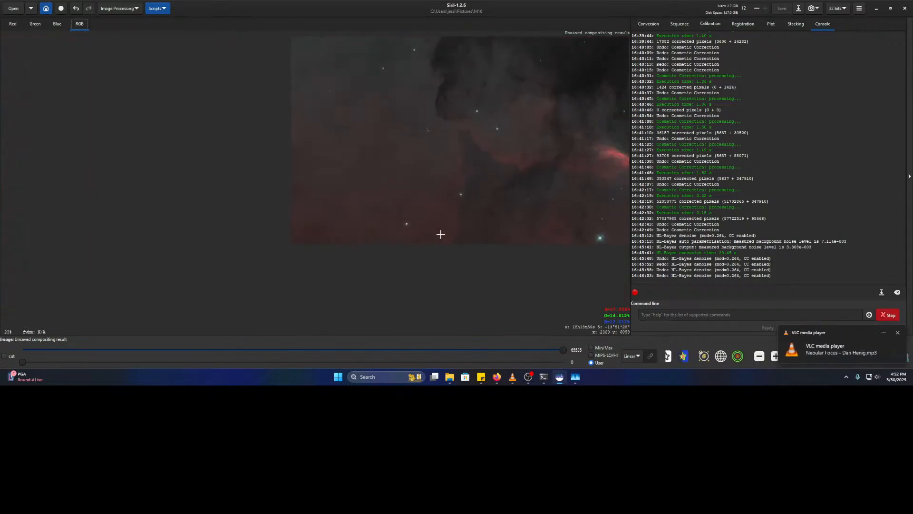
scroll(424, 235, down, 4)
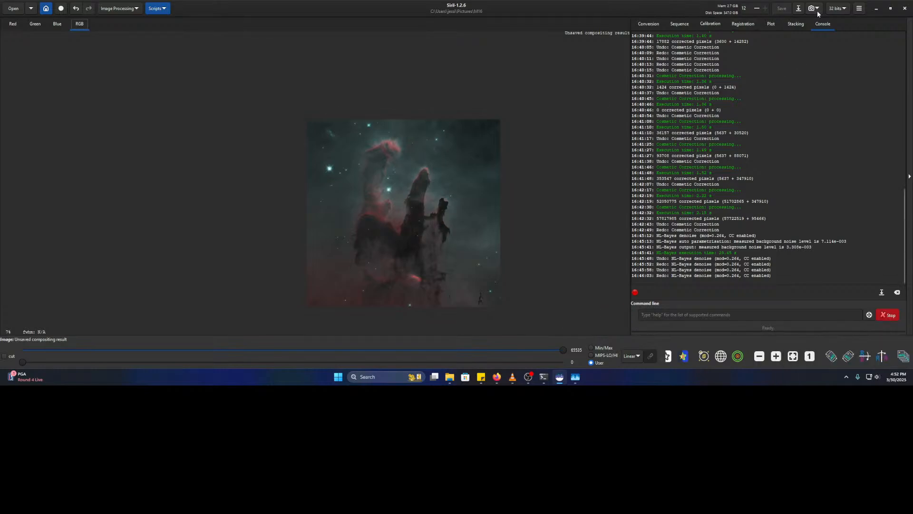
- Save the composite as the FITS file M16 HOO.fit
click(799, 8)
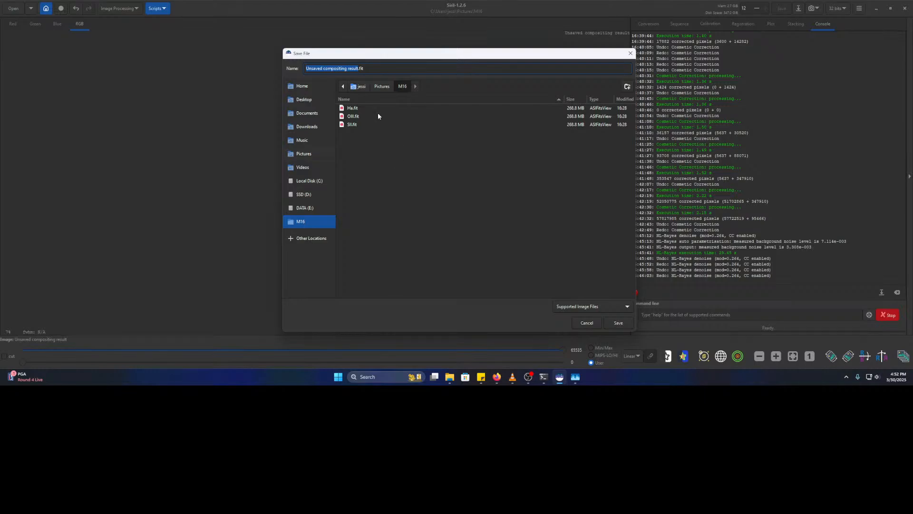
text(M16 HOO)
key(Return)
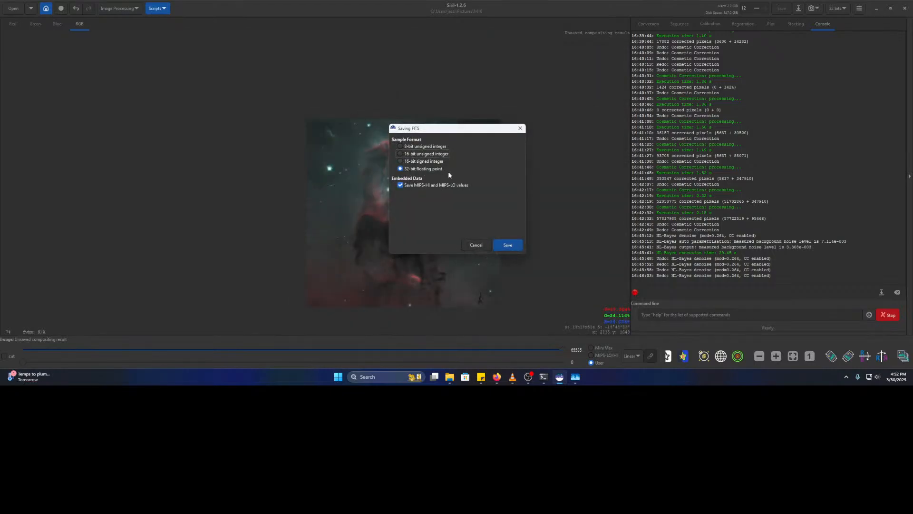
click(502, 246)
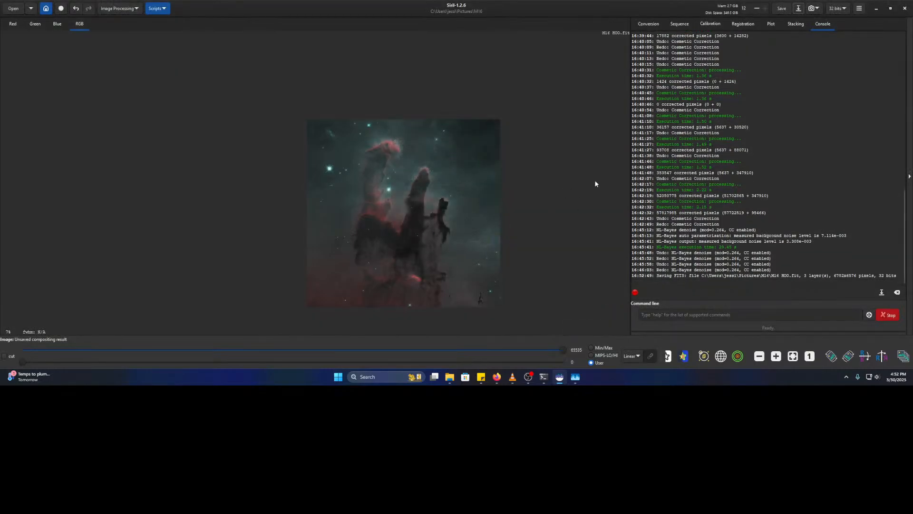
- Save another copy as M16 HOO.tiff in 16-bit unsigned integer format
click(798, 9)
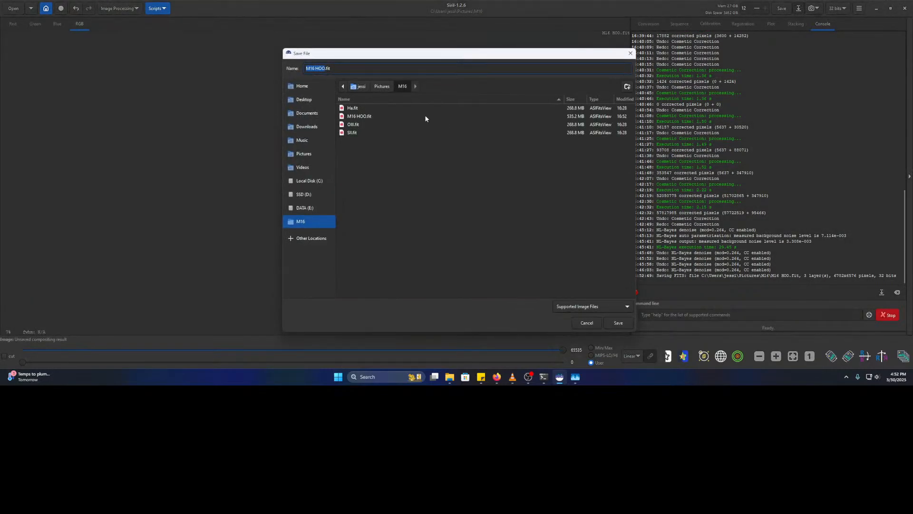
key(BackSpace)
key(BackSpace)
key(BackSpace)
text(tif)
key(Return)
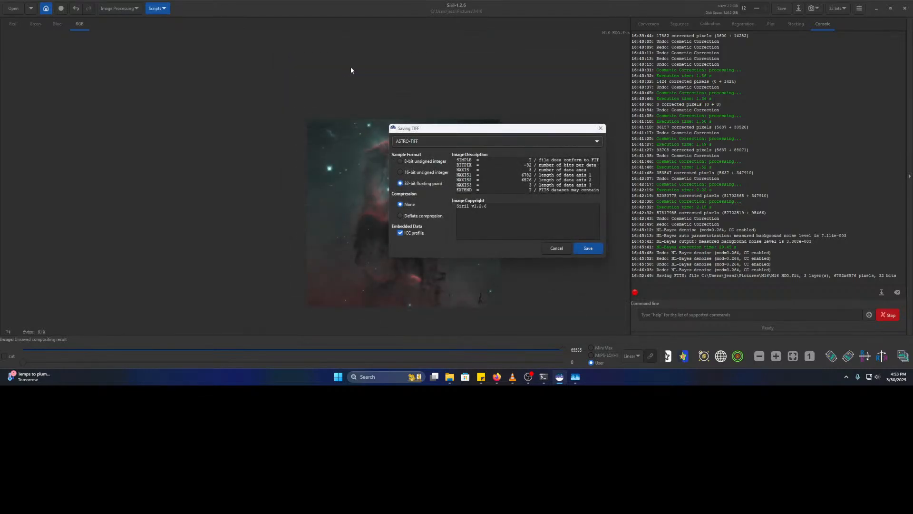
click(416, 174)
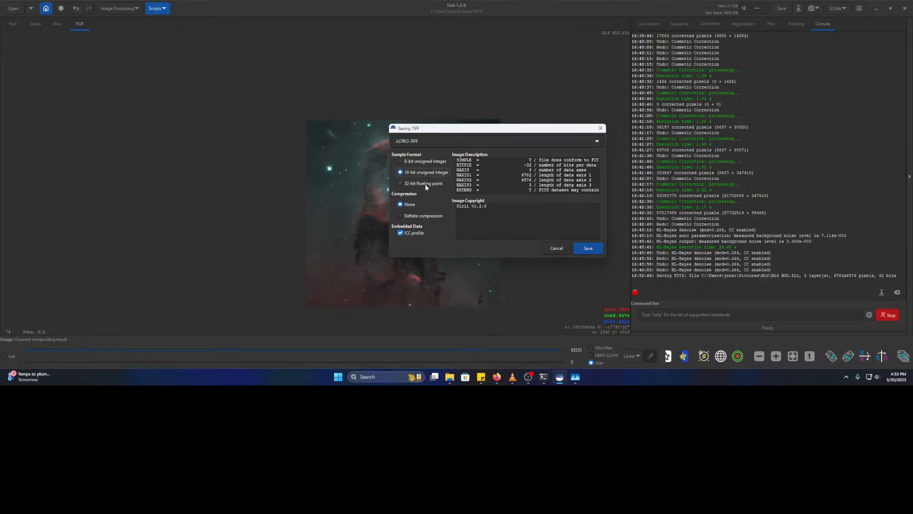
click(588, 249)
- Open the Pictures > M16 folder and preview the M16 HOO image
mouse_move(450, 377)
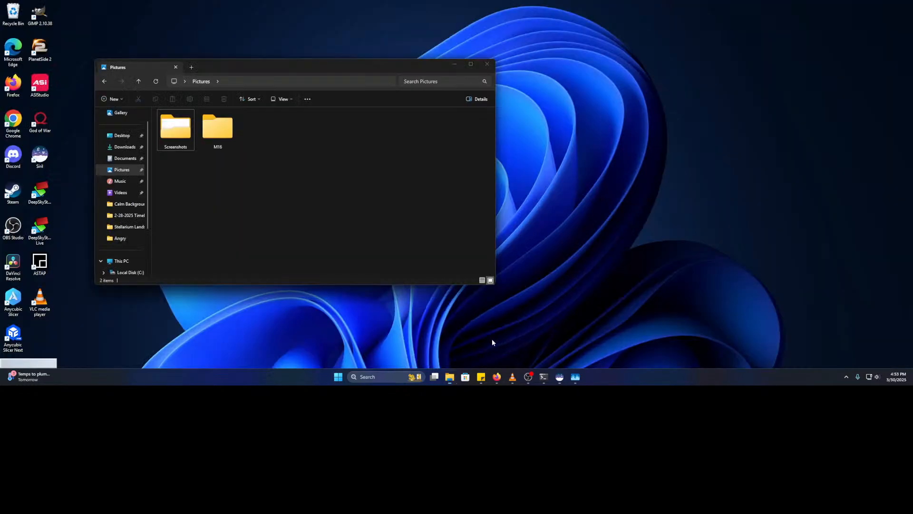
click(491, 339)
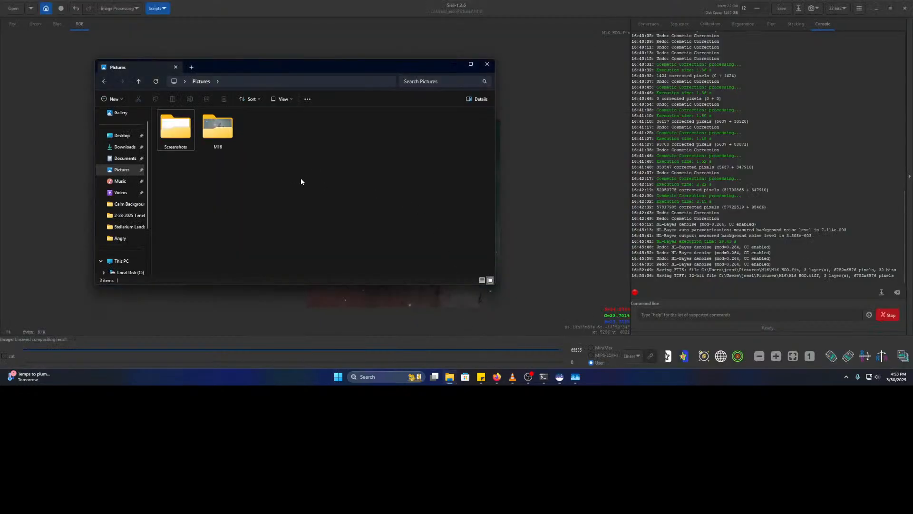
double_click(218, 128)
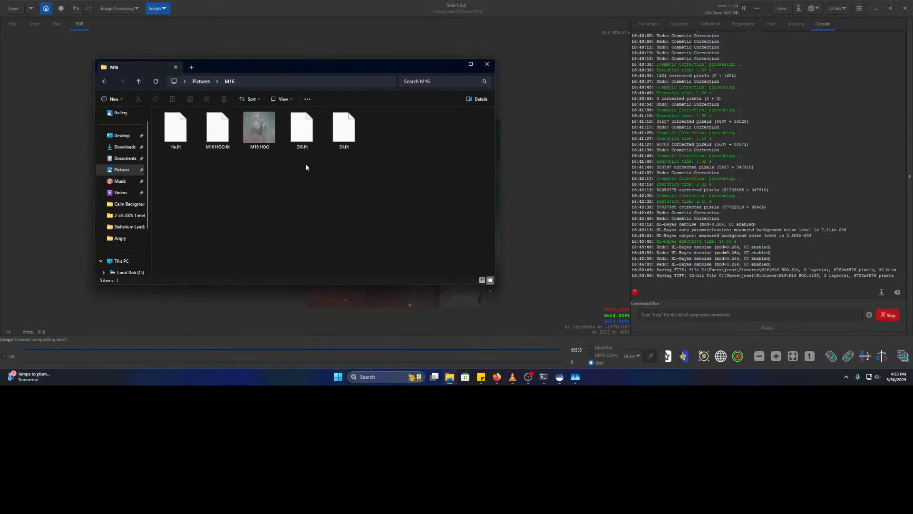
double_click(266, 133)
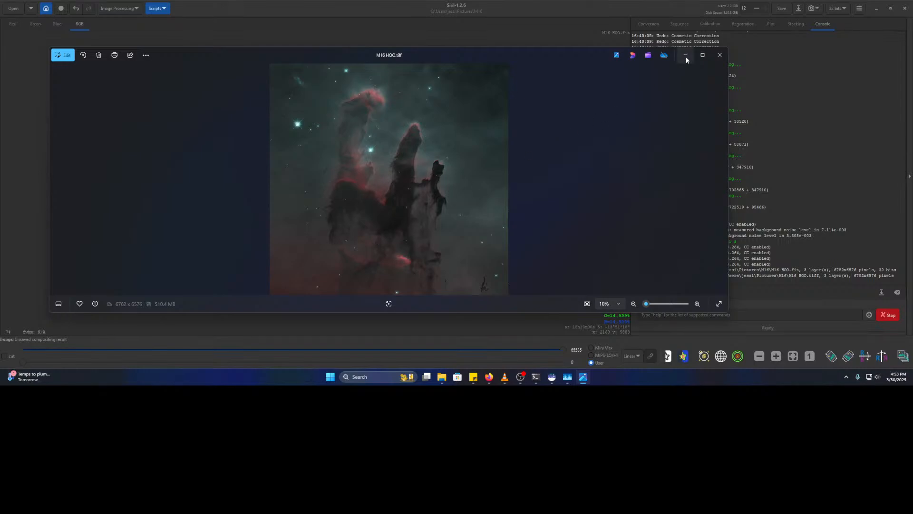
click(720, 55)
- Open M16 HOO with GIMP from its right-click menu
right_click(260, 131)
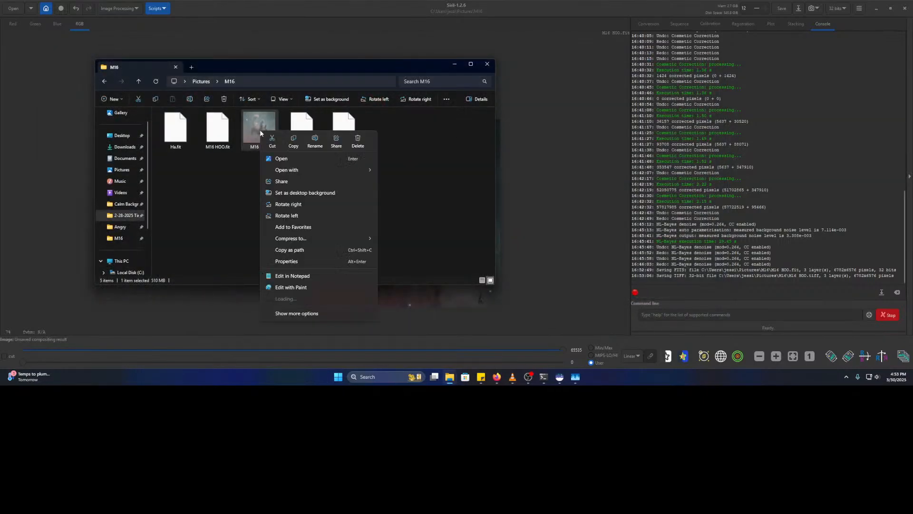
mouse_move(287, 170)
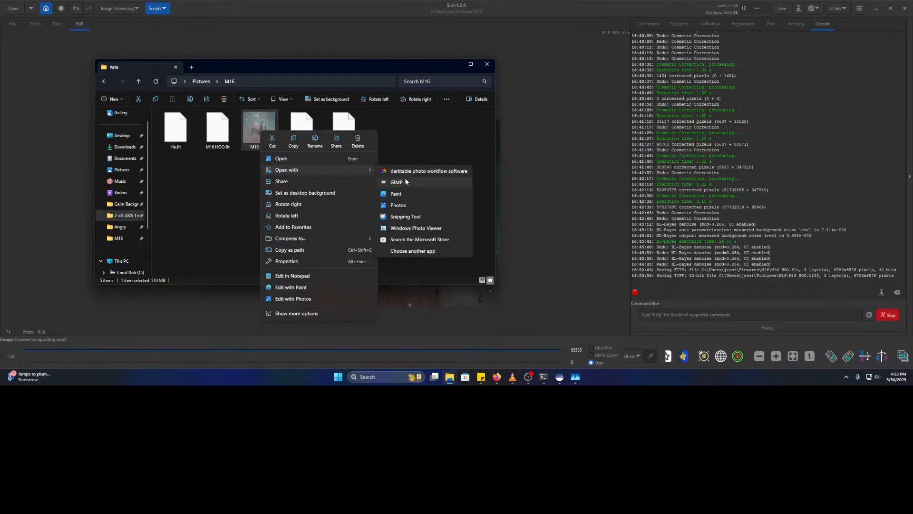
click(410, 182)
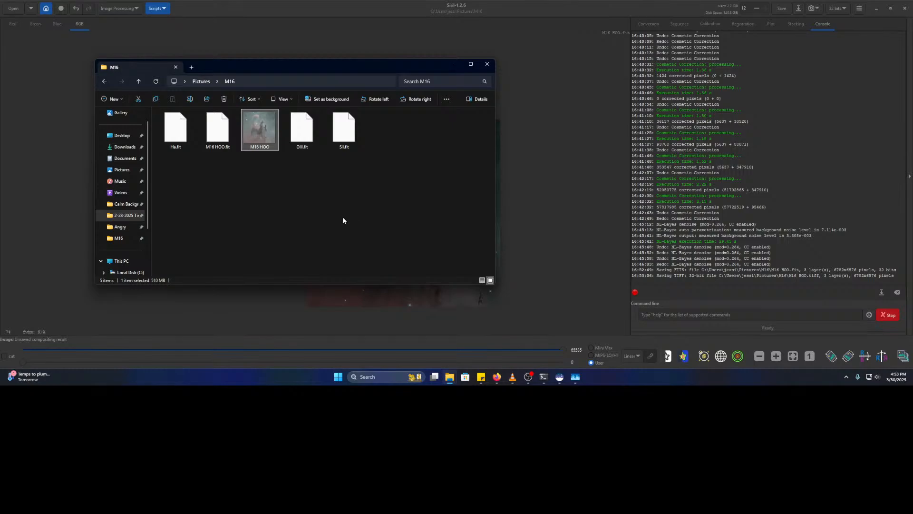
- Bring OBS forward and launch YouTube Studio for the current live broadcast
click(567, 379)
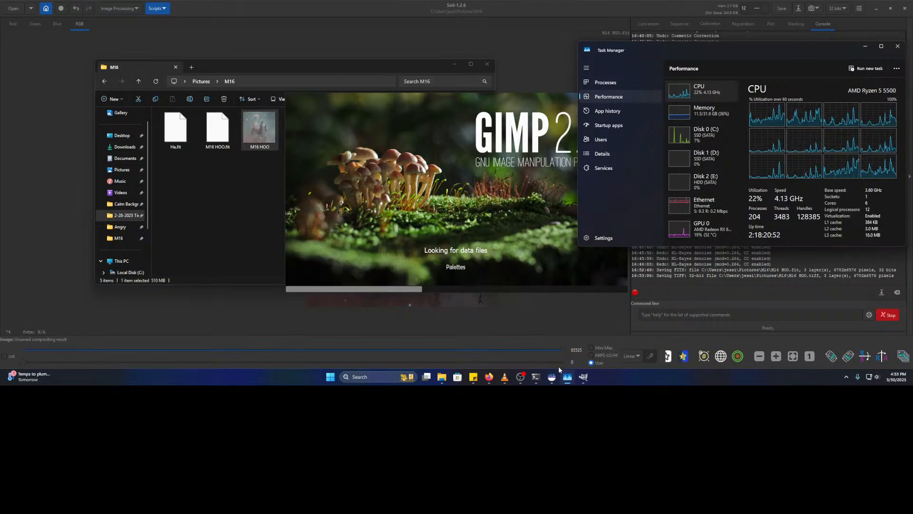
click(520, 377)
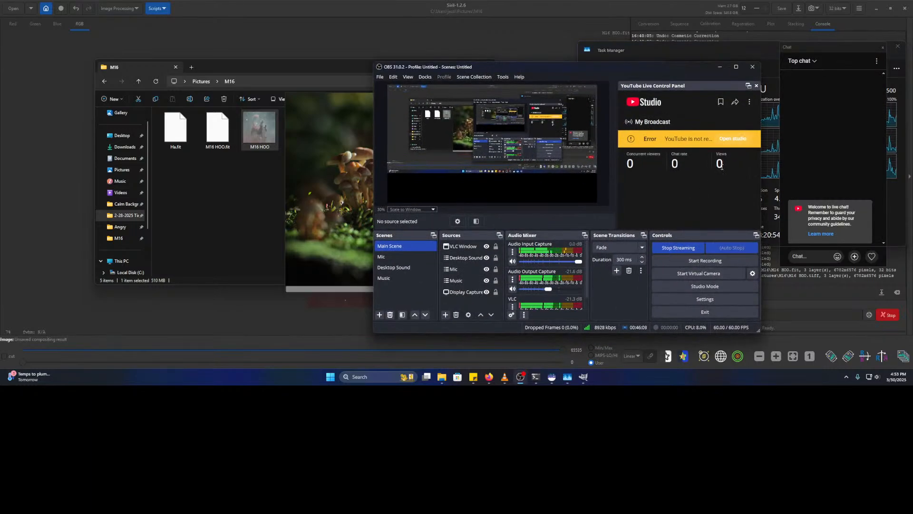
click(731, 141)
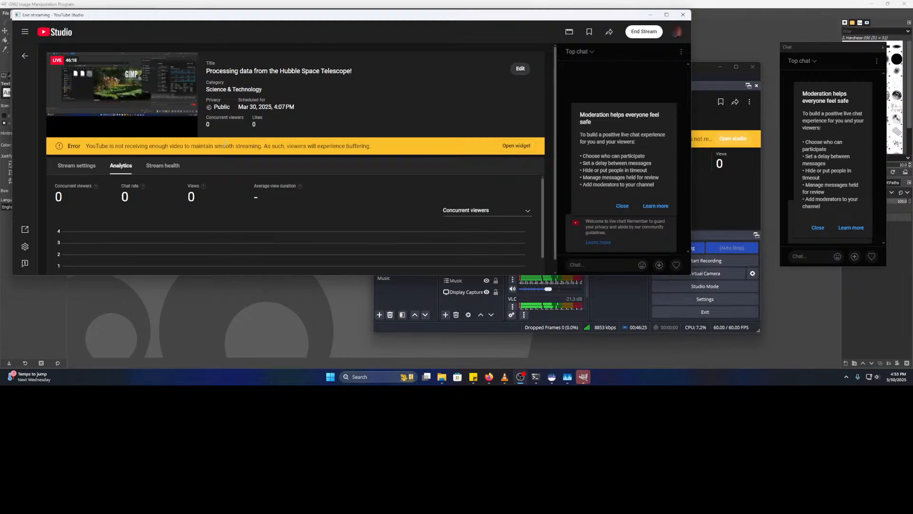
- Check the stream health, which reports Poor, then show the broadcast's stream settings
click(516, 145)
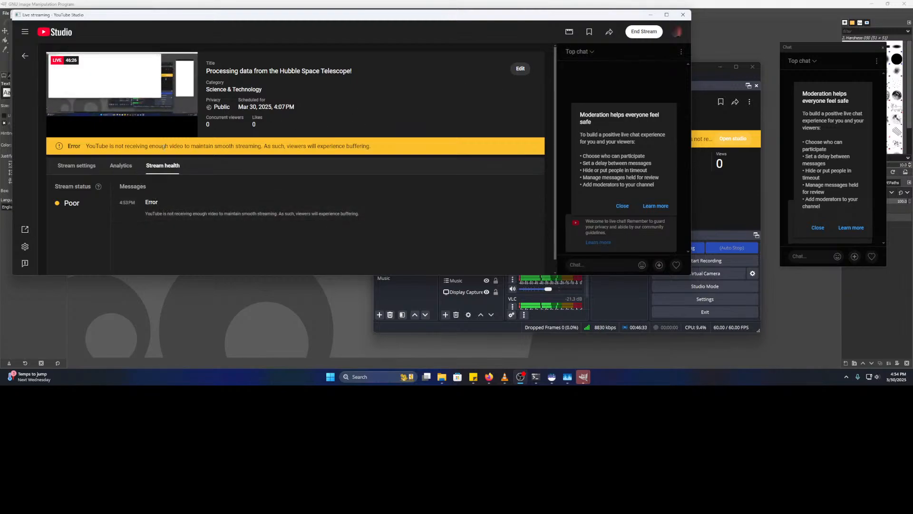
click(82, 168)
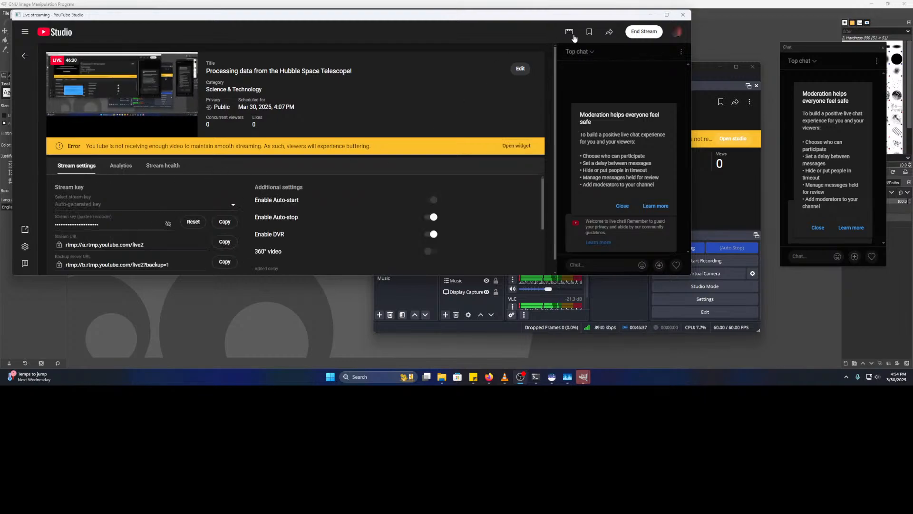
- Minimize YouTube Studio and OBS and quit Siril to uncover GIMP
click(648, 15)
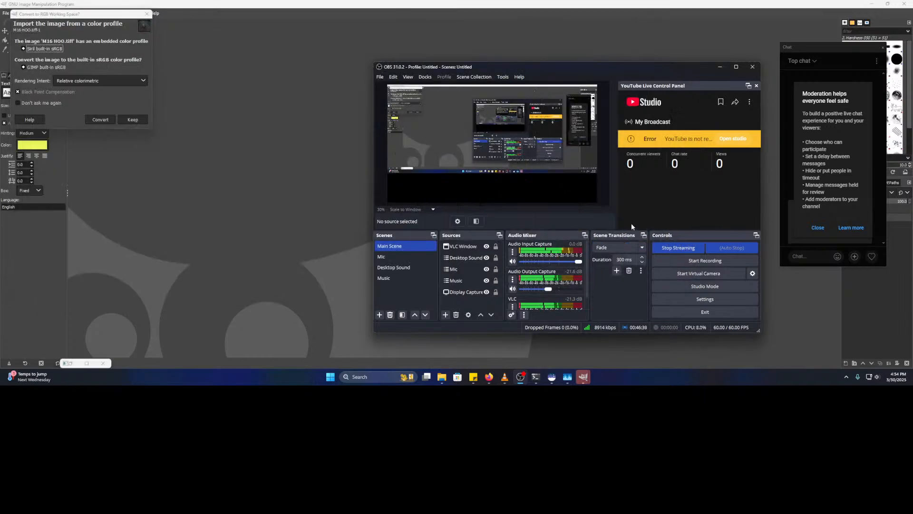
click(552, 377)
click(905, 9)
click(495, 214)
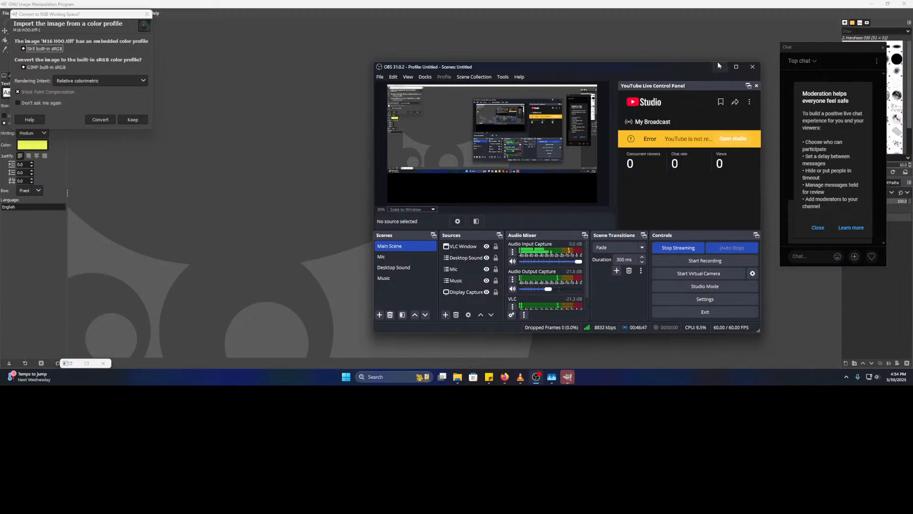
click(818, 227)
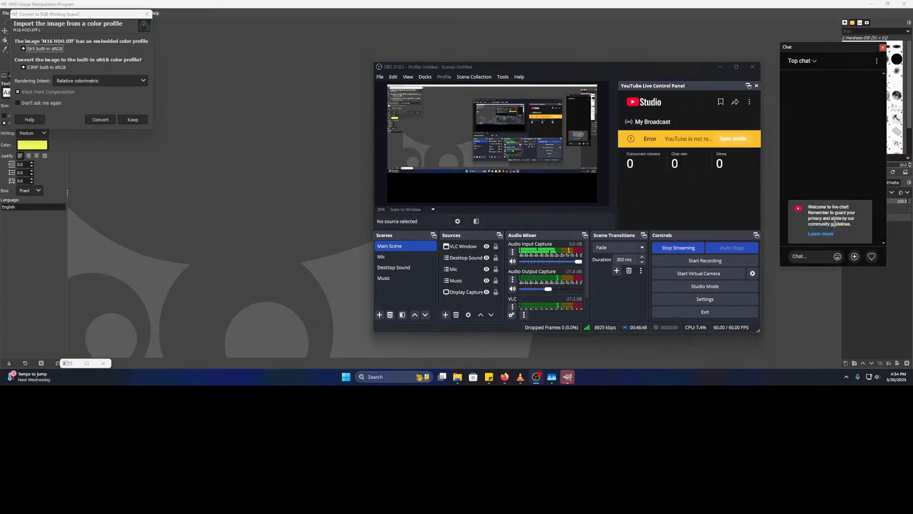
click(715, 67)
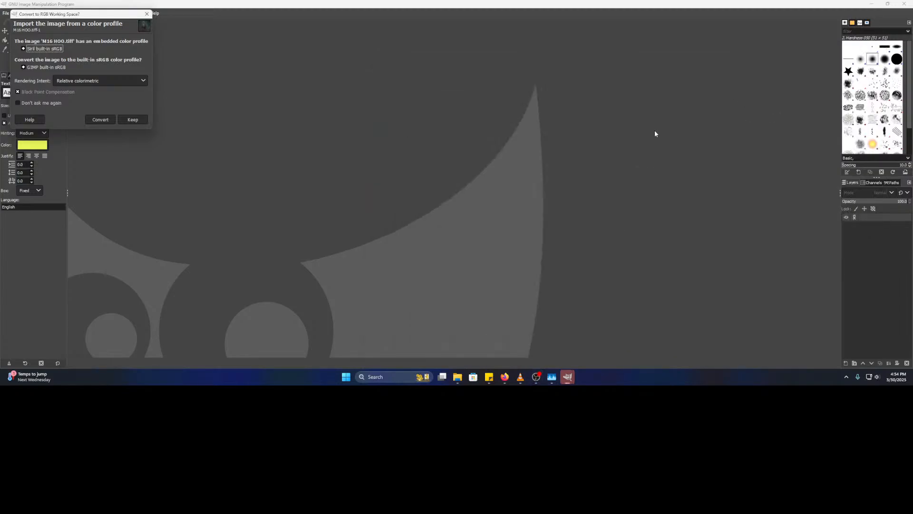
- Keep M16 HOO.tiff's embedded Siril sRGB profile and zoom into the nebula's starfield
click(140, 118)
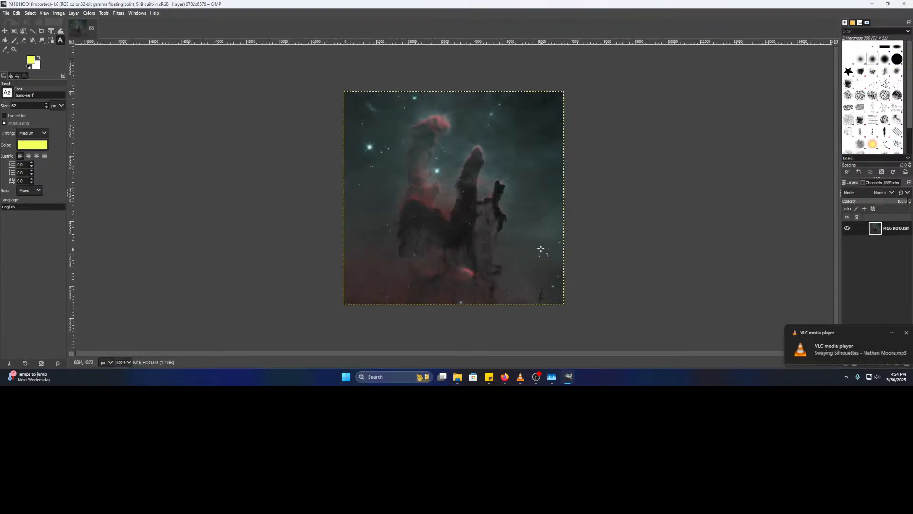
scroll(530, 219, up, 6)
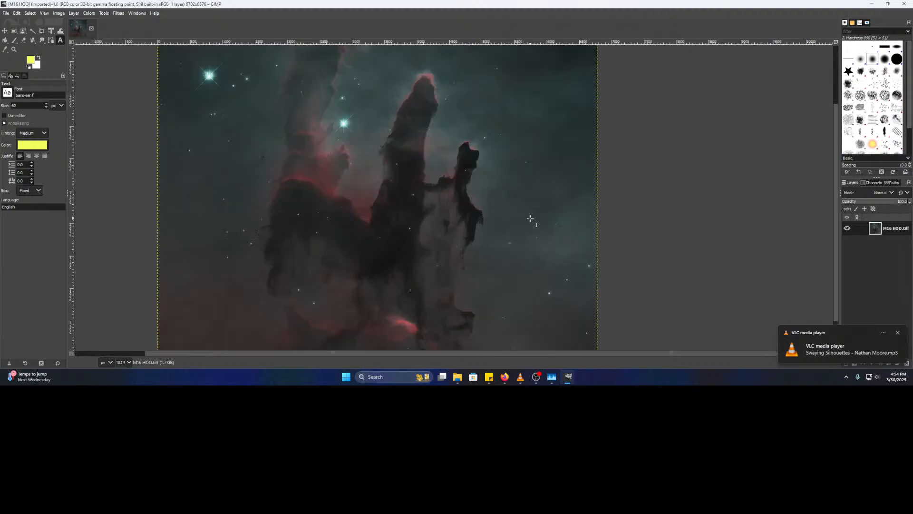
scroll(577, 182, up, 2)
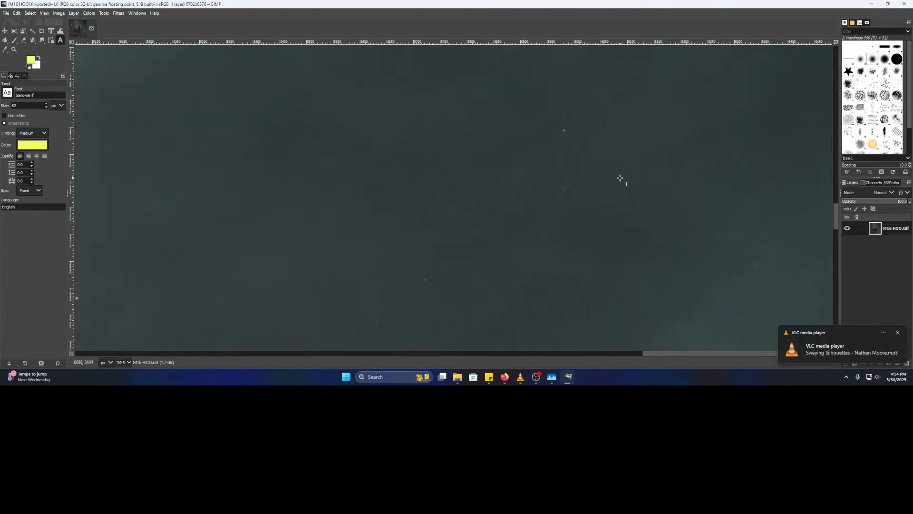
scroll(447, 179, down, 4)
drag(379, 166, 408, 313)
scroll(423, 129, up, 2)
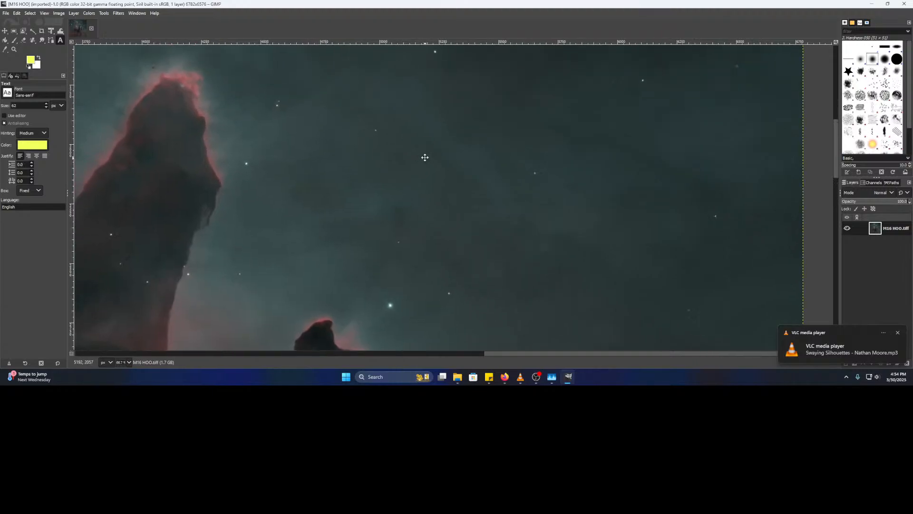
drag(424, 155, 482, 206)
- Zoom to 200% on the red-specked stars and browse the Tools and Filters menus without applying anything
scroll(412, 232, up, 3)
drag(379, 238, 444, 150)
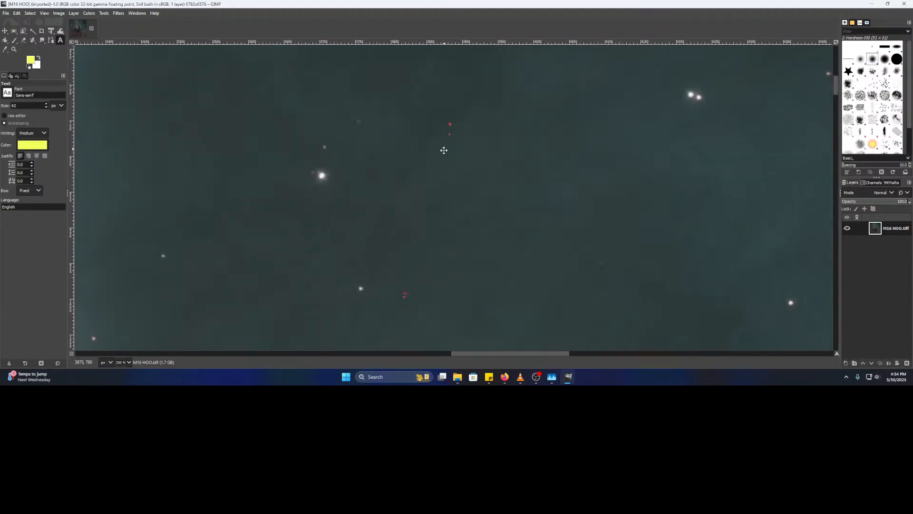
click(104, 13)
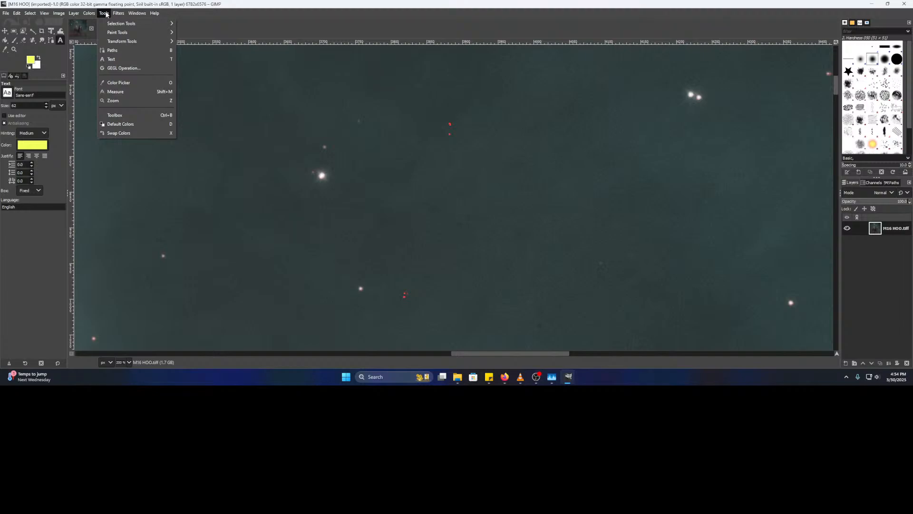
mouse_move(118, 12)
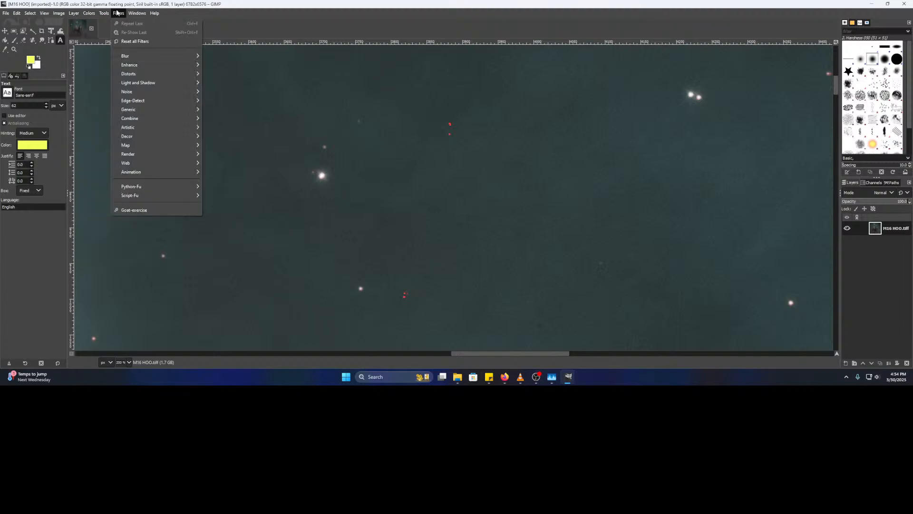
mouse_move(131, 57)
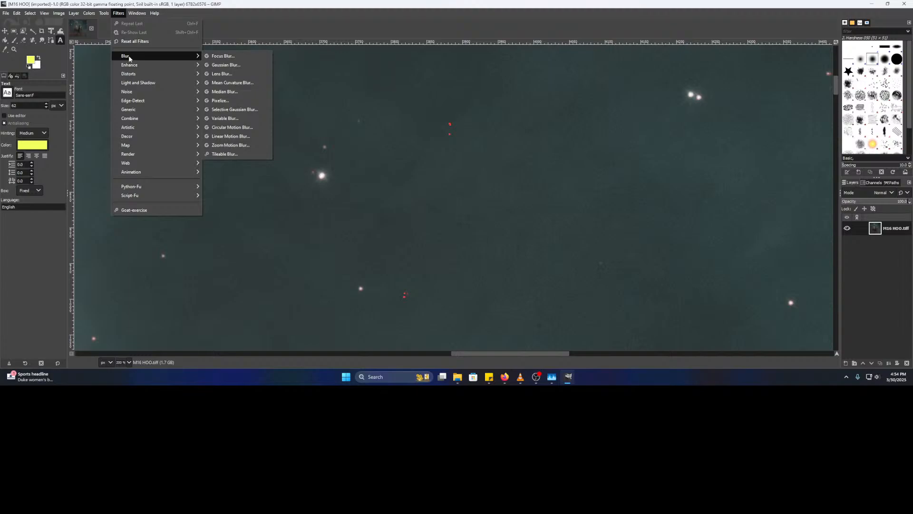
mouse_move(174, 98)
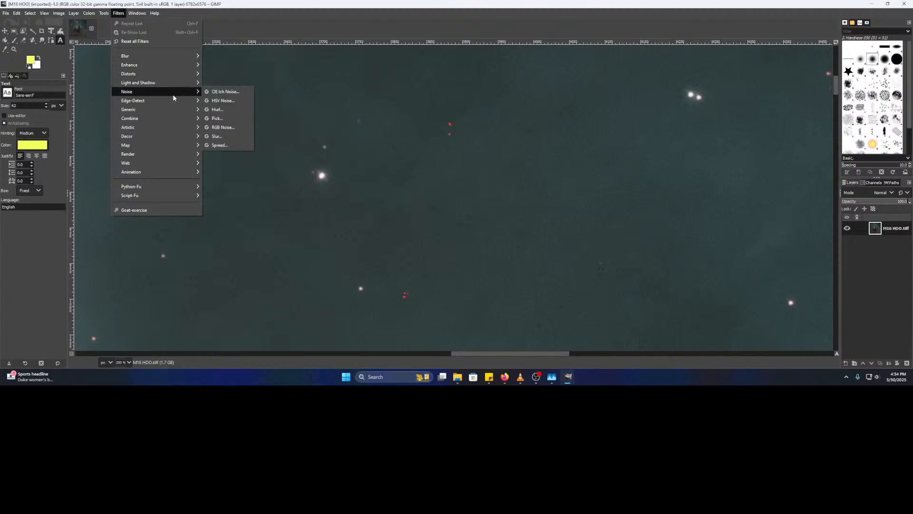
mouse_move(179, 67)
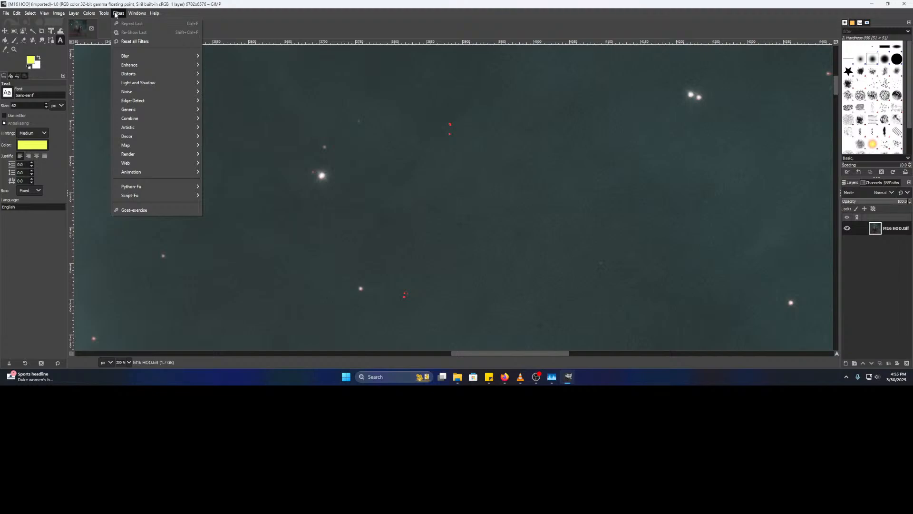
mouse_move(60, 17)
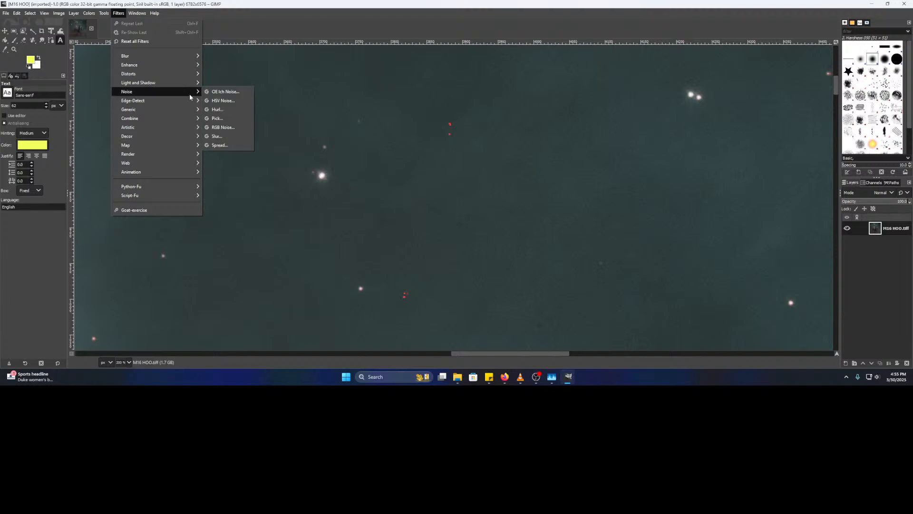
click(377, 128)
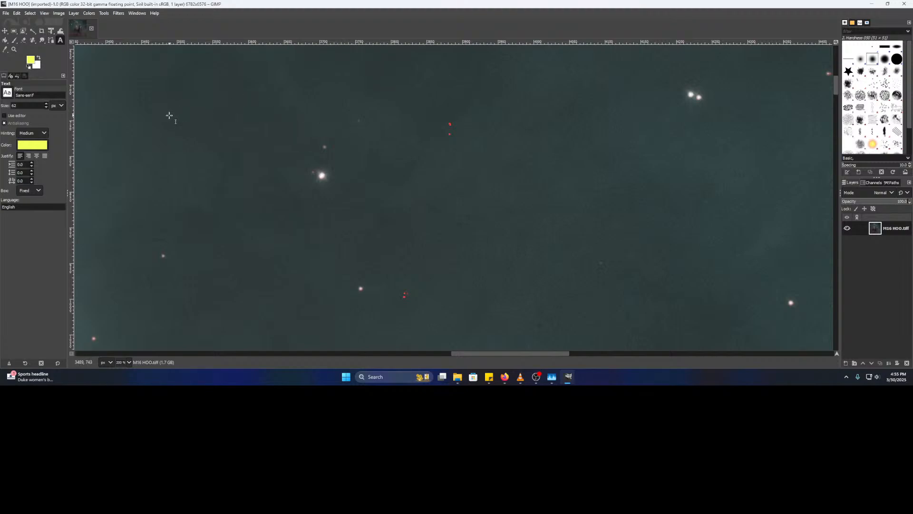
click(119, 14)
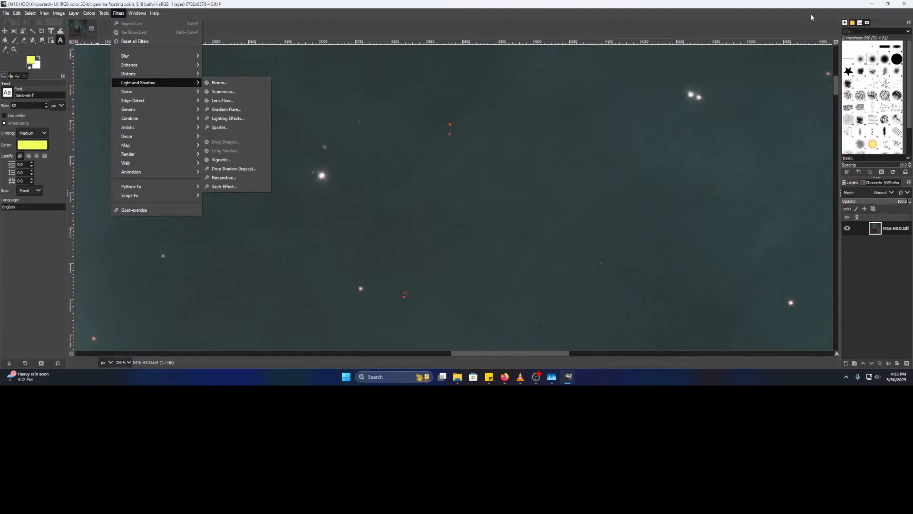
click(905, 4)
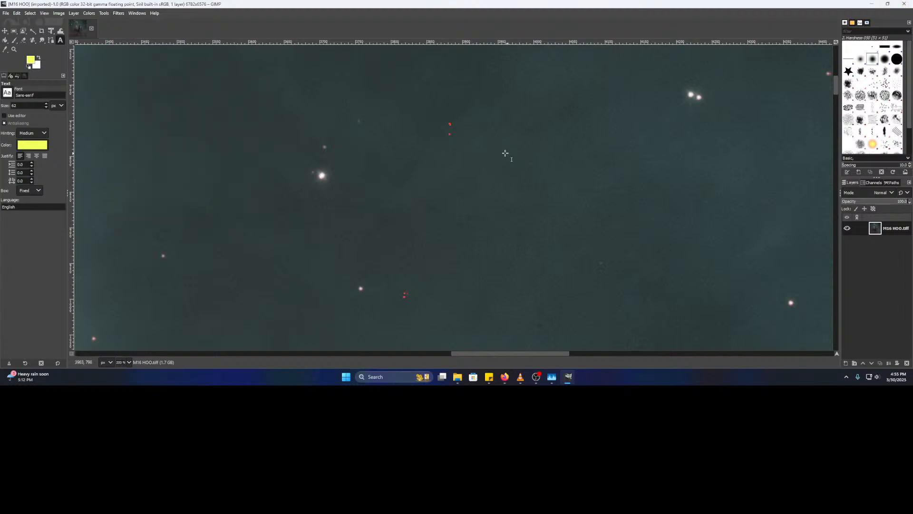
- Close GIMP, open M16 HOO in darktable via Open with, and close YouTube Studio
click(905, 3)
right_click(274, 135)
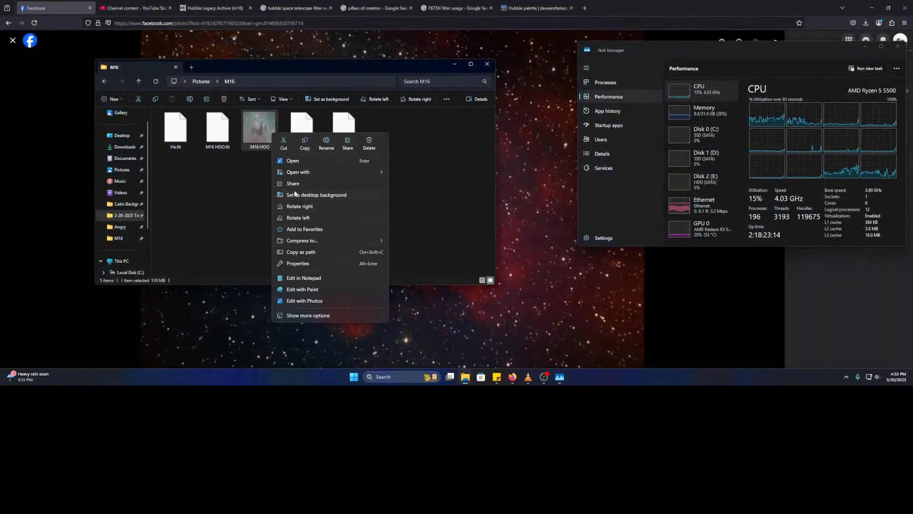
mouse_move(319, 173)
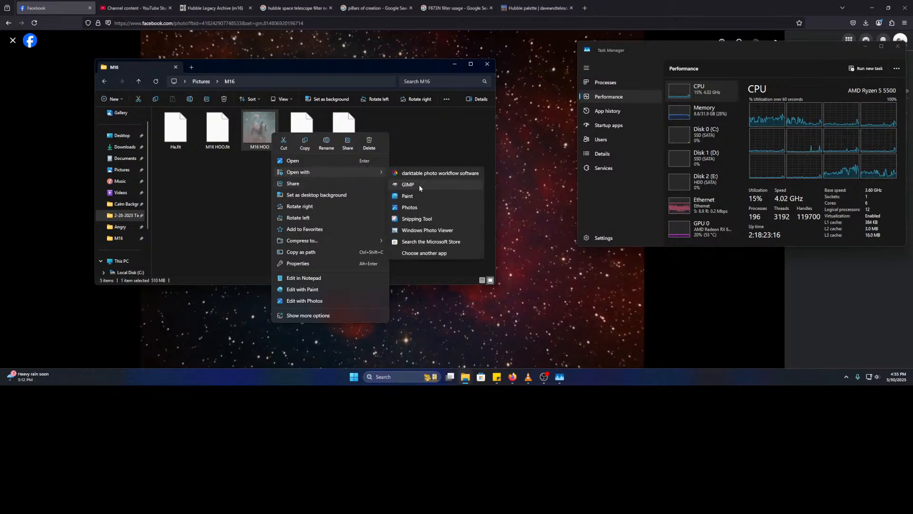
click(428, 173)
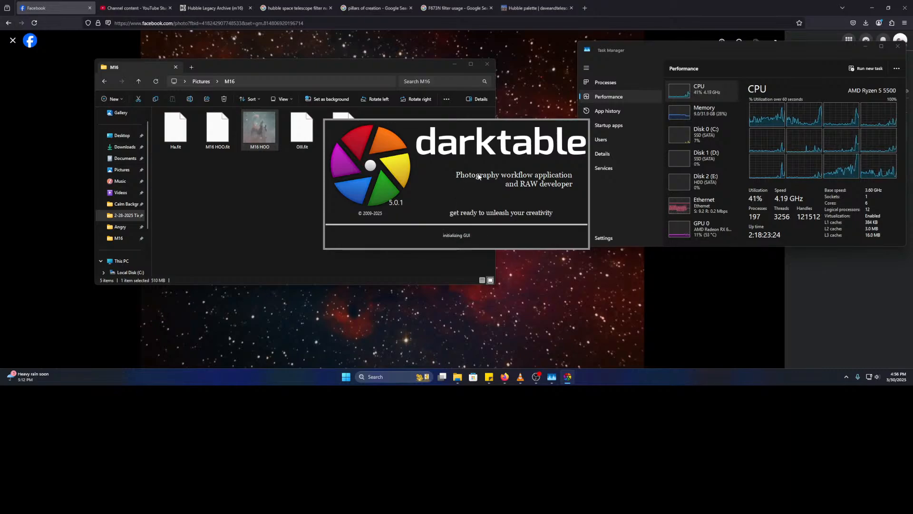
click(536, 376)
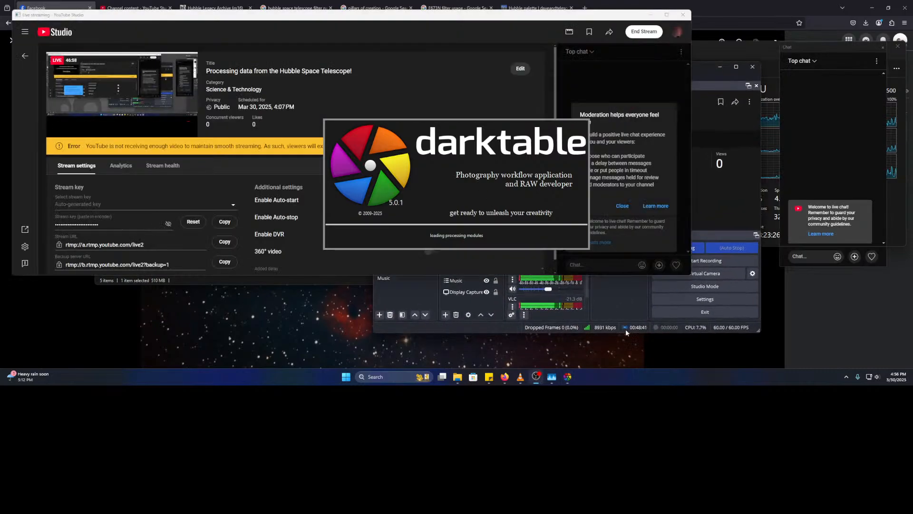
click(684, 16)
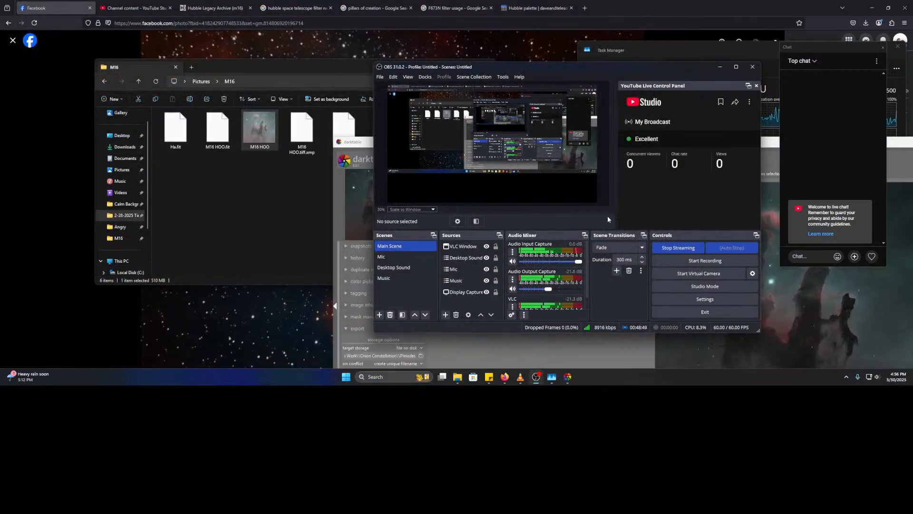
- Reposition the darktable window and switch local contrast on after comparing it on and off
click(568, 377)
drag(731, 152, 599, 2)
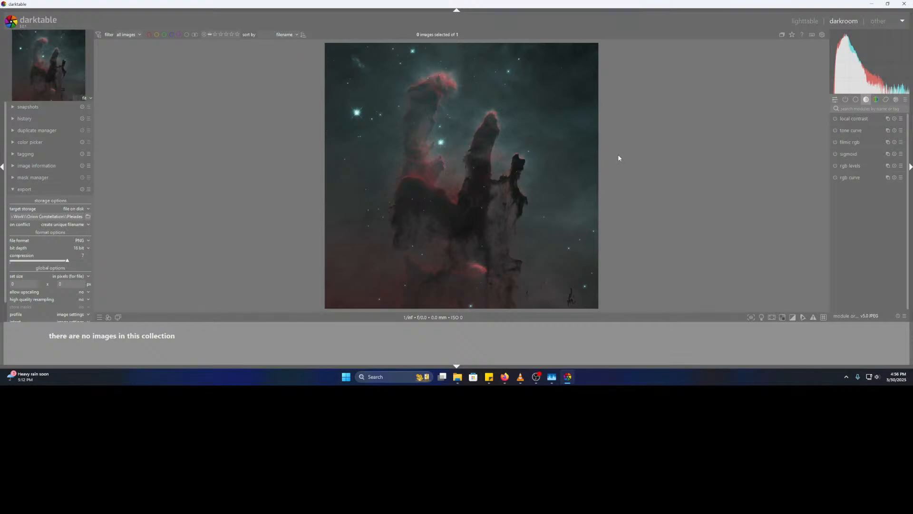
click(836, 119)
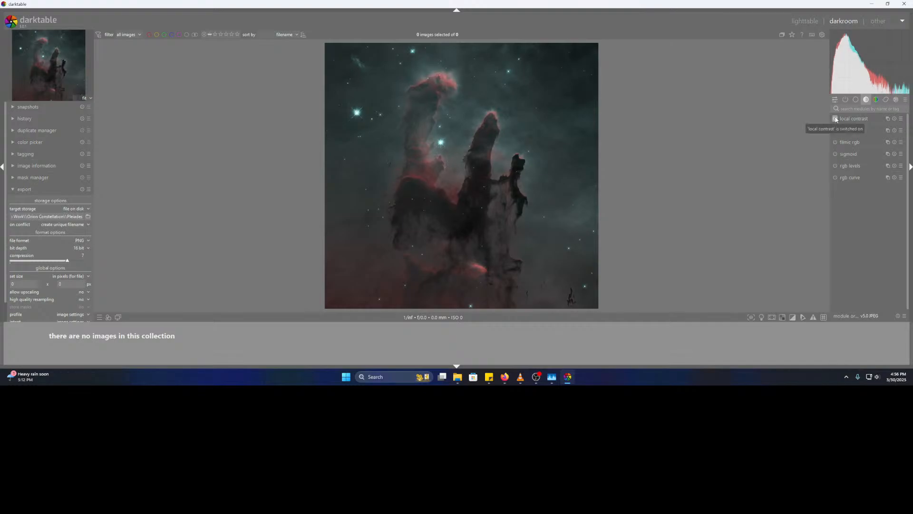
click(836, 119)
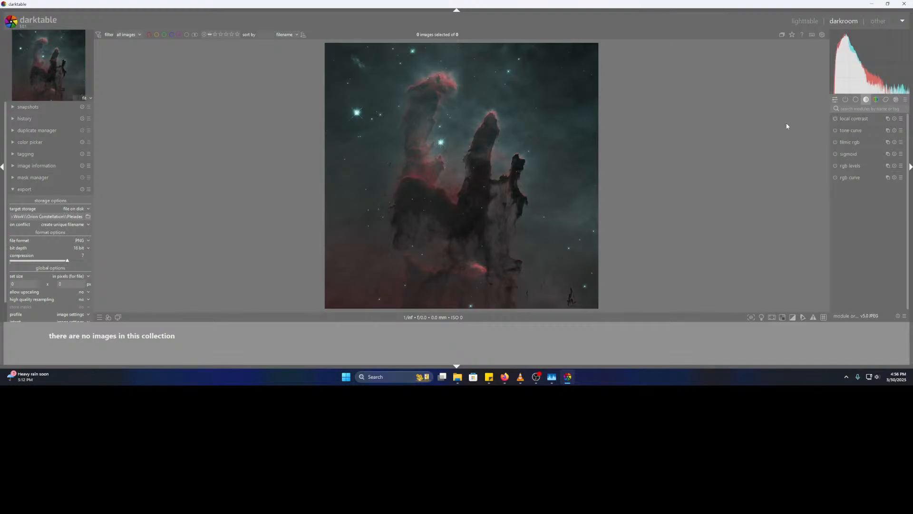
click(835, 118)
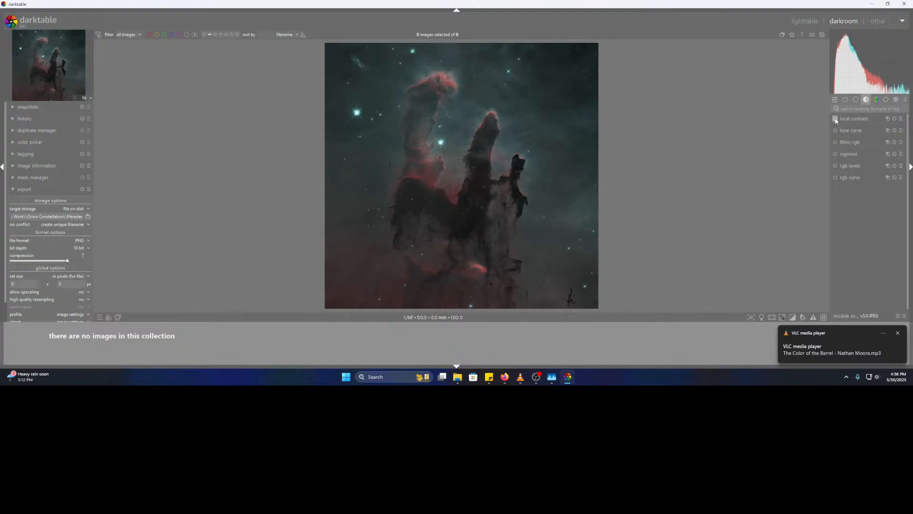
click(836, 120)
click(836, 120)
click(836, 120)
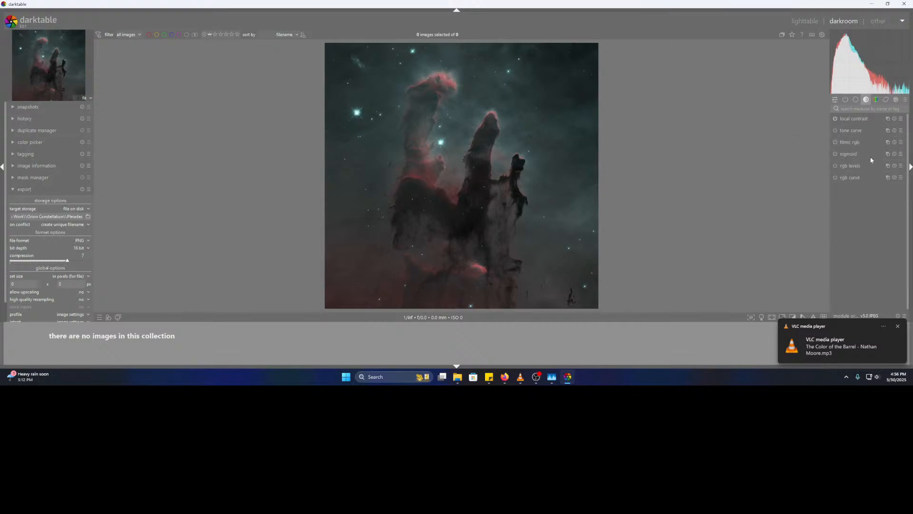
- Enable color contrast and velvia from the color module group
click(876, 100)
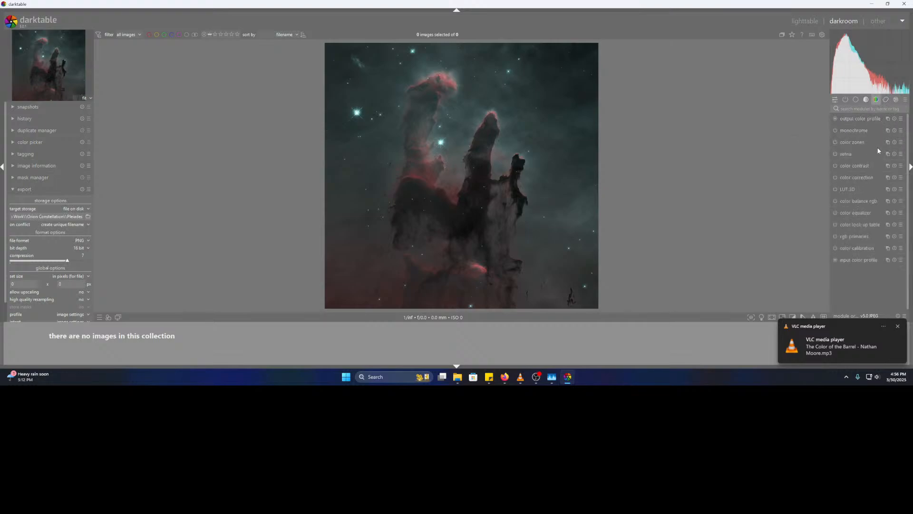
click(835, 166)
click(835, 154)
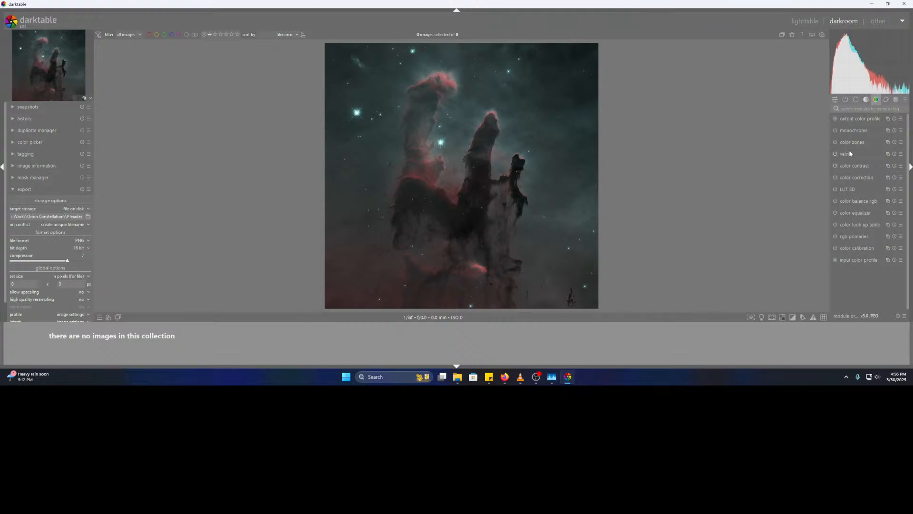
click(886, 99)
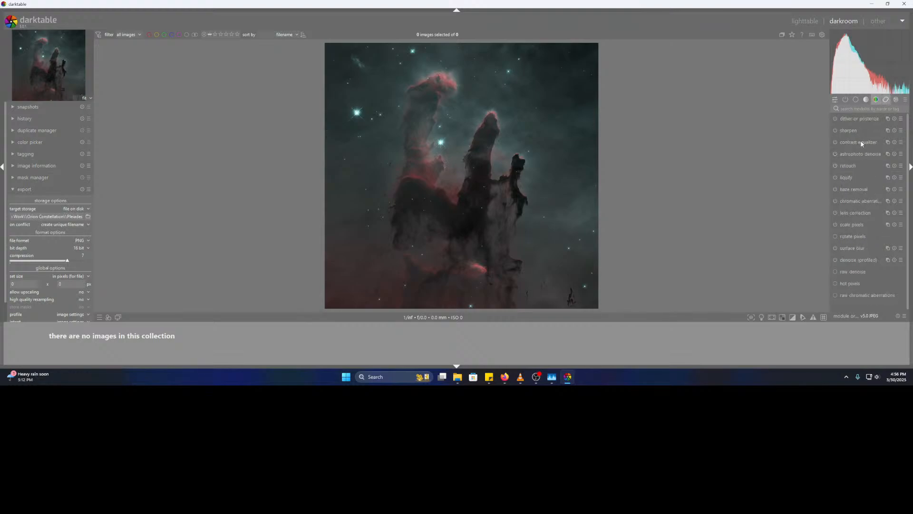
- Leave sharpen off after testing it, zoom to 100%, and enable astrophoto denoise
click(835, 130)
click(836, 132)
scroll(497, 112, up, 5)
scroll(513, 104, up, 3)
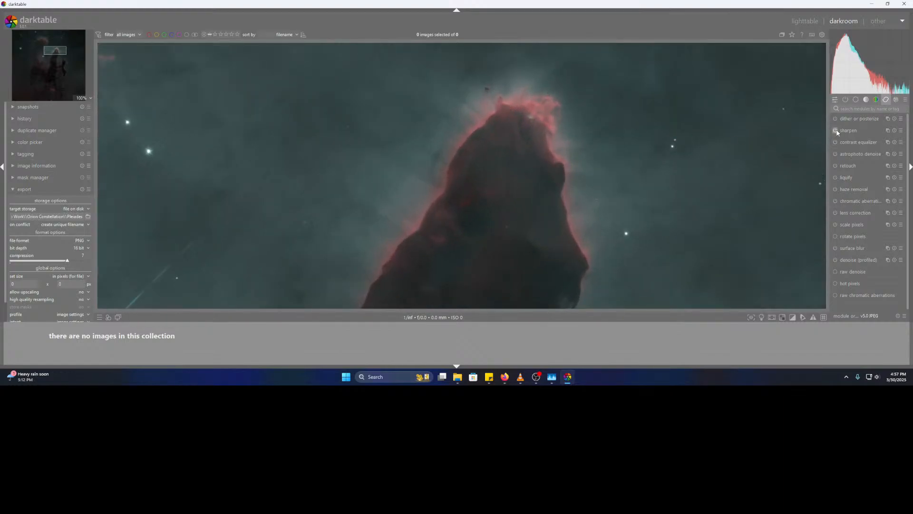
scroll(541, 139, down, 8)
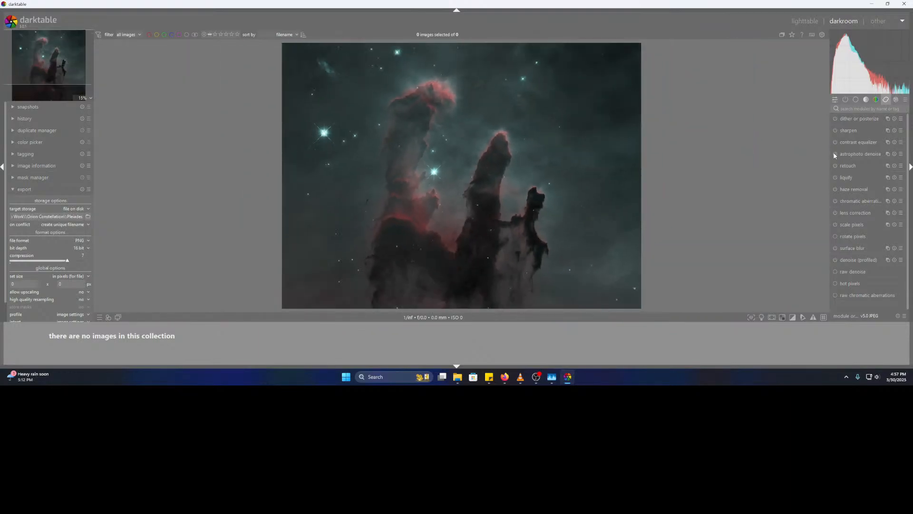
scroll(454, 260, up, 5)
scroll(533, 125, up, 2)
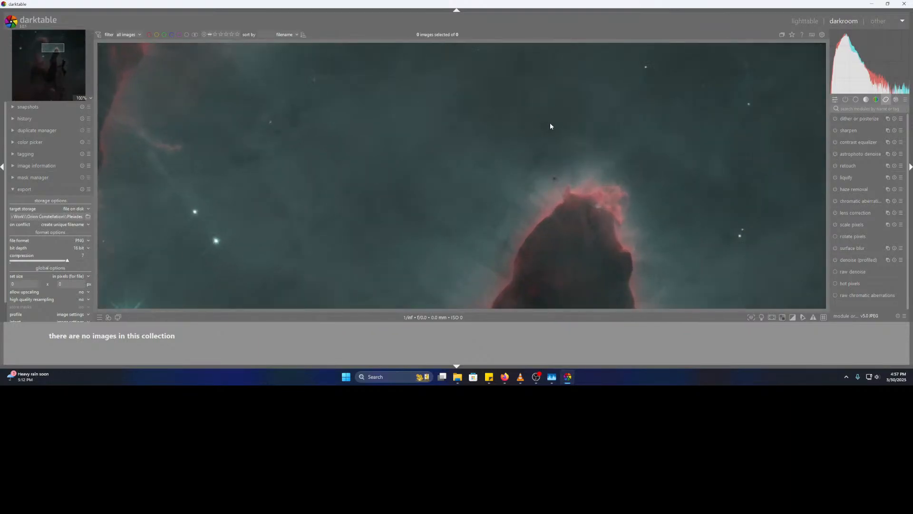
click(836, 153)
- Expand astrophoto denoise and lower its strength from 50% to 3%
click(863, 154)
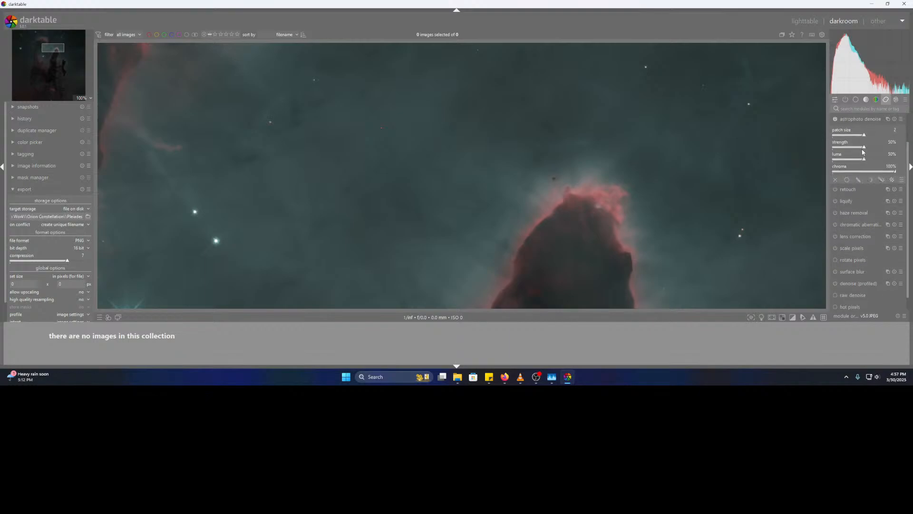
click(861, 147)
drag(862, 147, 840, 149)
scroll(489, 177, down, 3)
scroll(362, 156, up, 3)
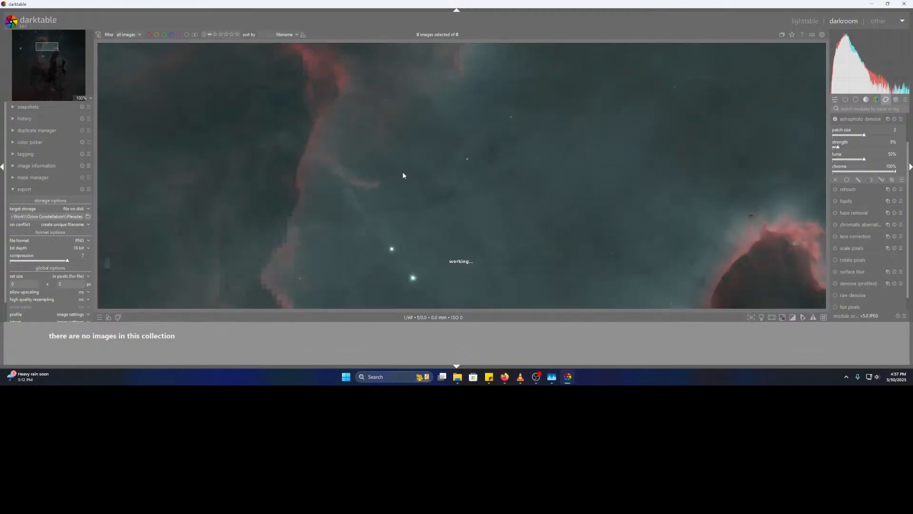
scroll(445, 181, down, 4)
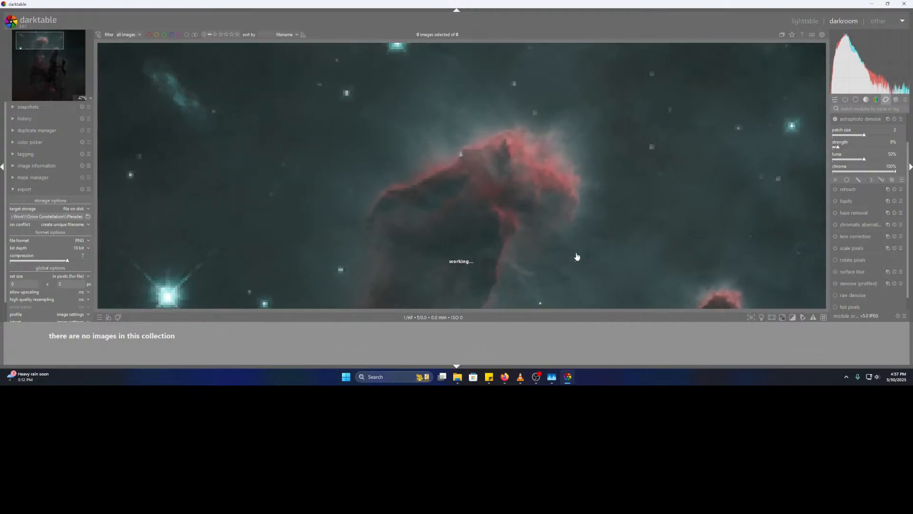
scroll(476, 147, up, 2)
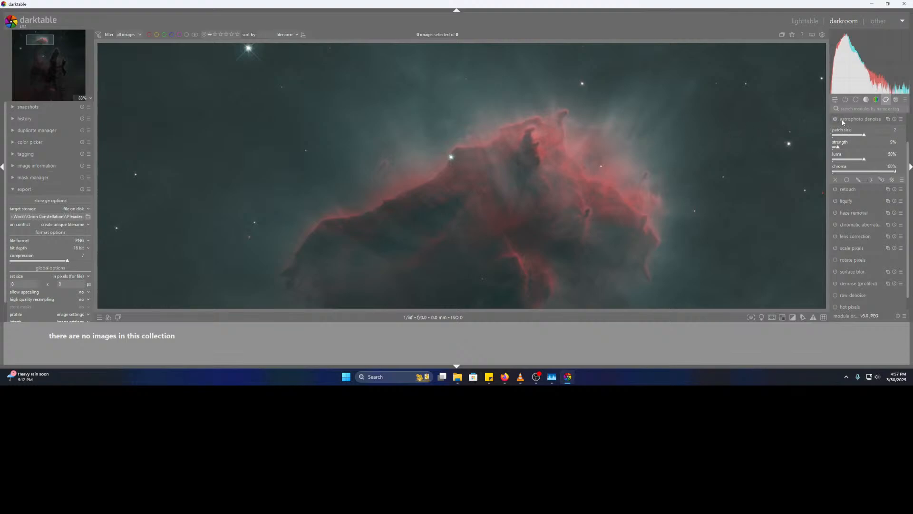
click(840, 121)
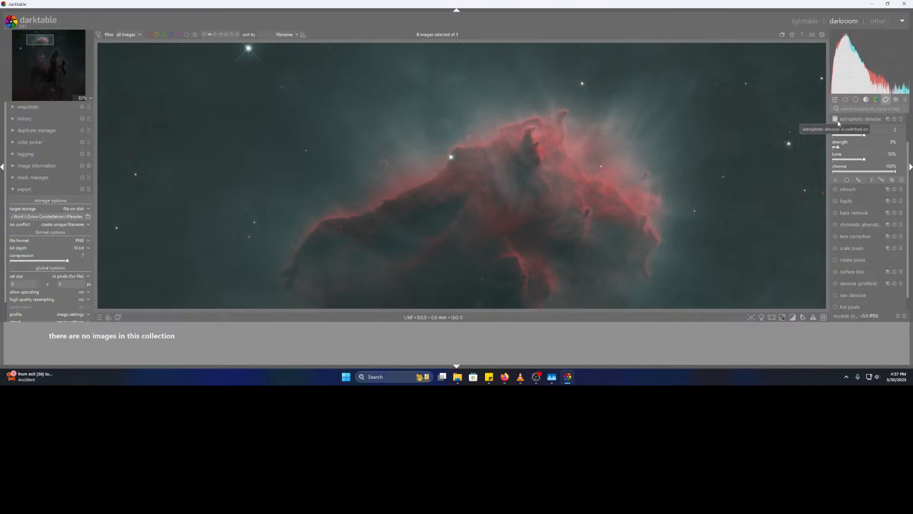
click(837, 148)
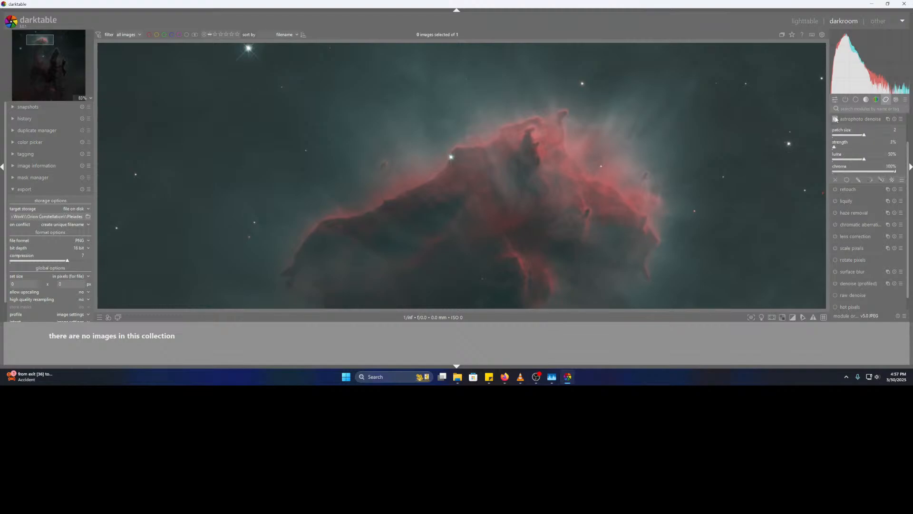
- Toggle astrophoto denoise on and off to compare, leaving it switched on
click(836, 119)
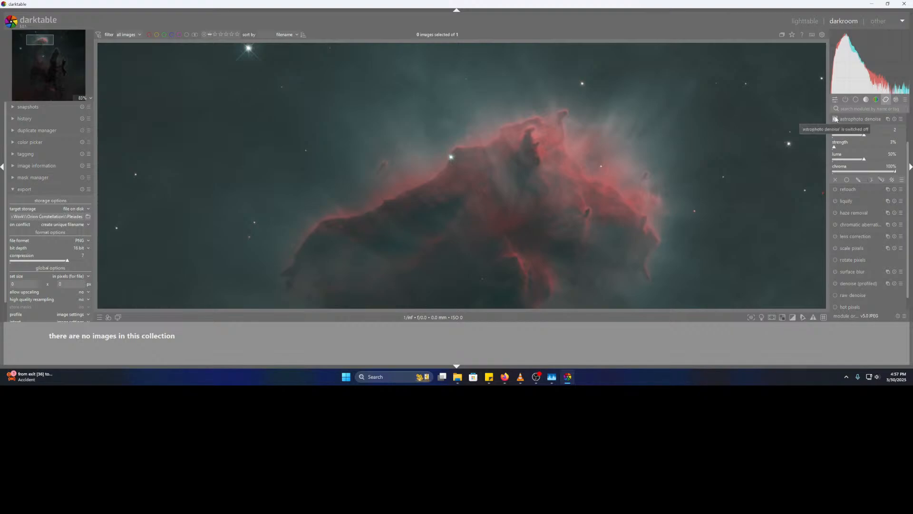
click(836, 119)
click(835, 119)
click(836, 119)
click(836, 119)
click(836, 119)
click(836, 119)
click(836, 119)
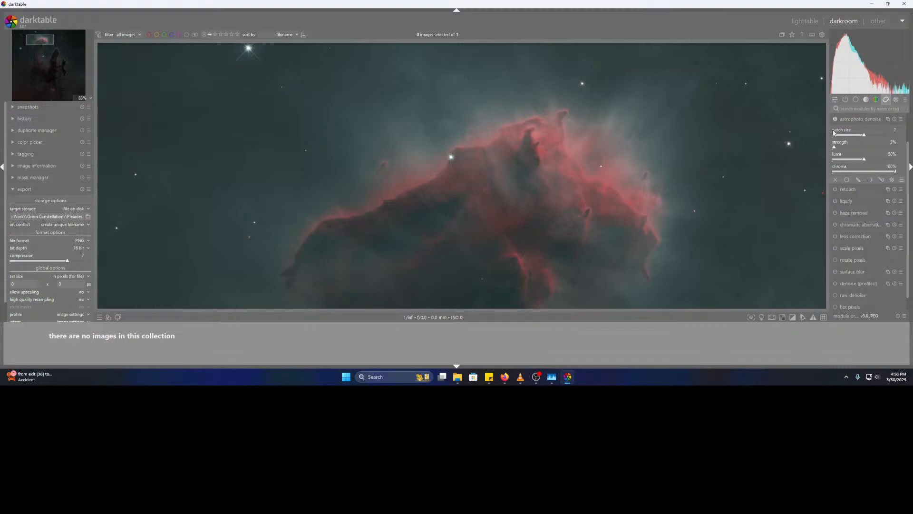
scroll(907, 206, down, 2)
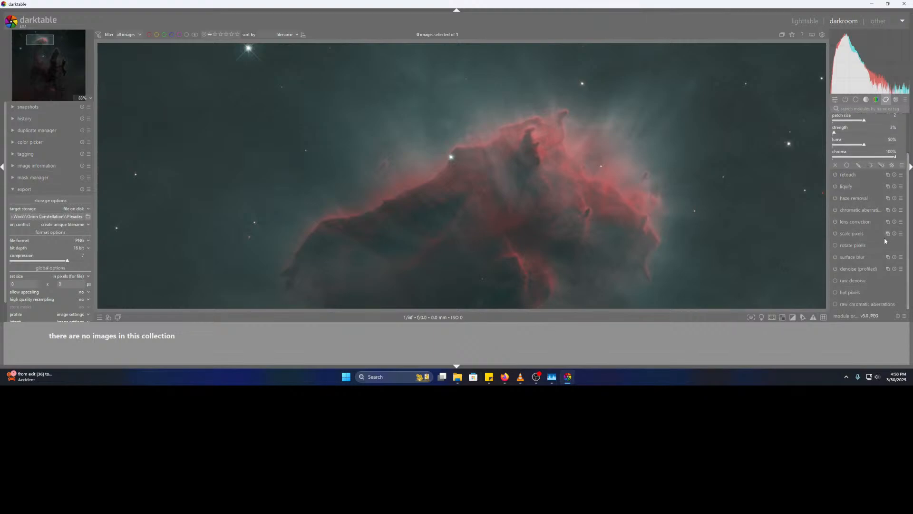
click(849, 294)
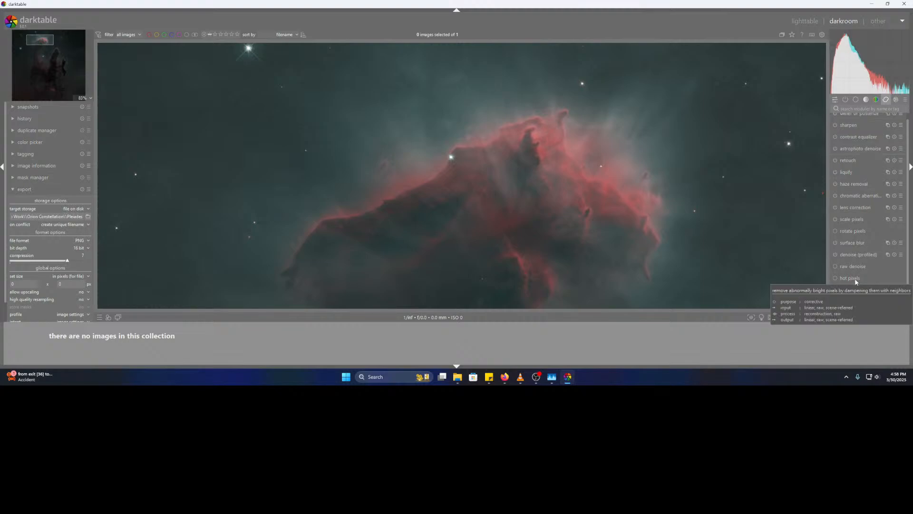
scroll(721, 233, down, 4)
scroll(547, 168, up, 5)
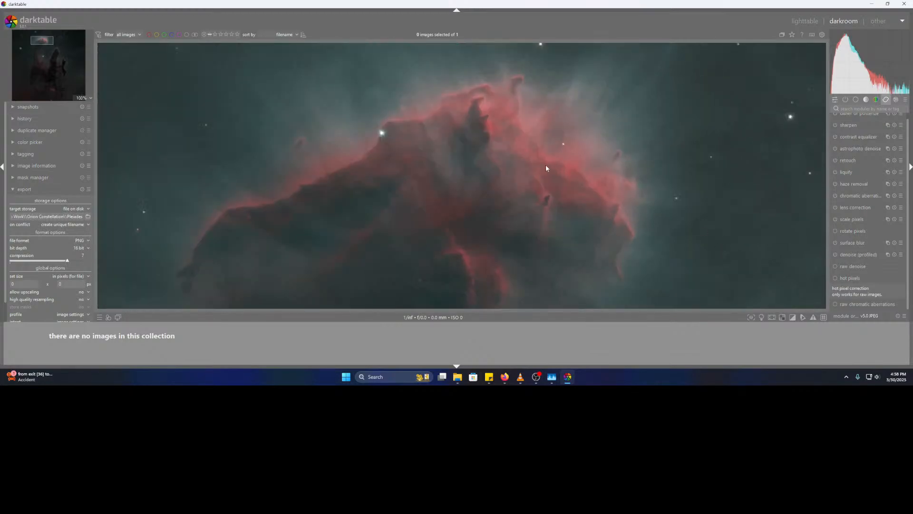
drag(774, 256, 585, 180)
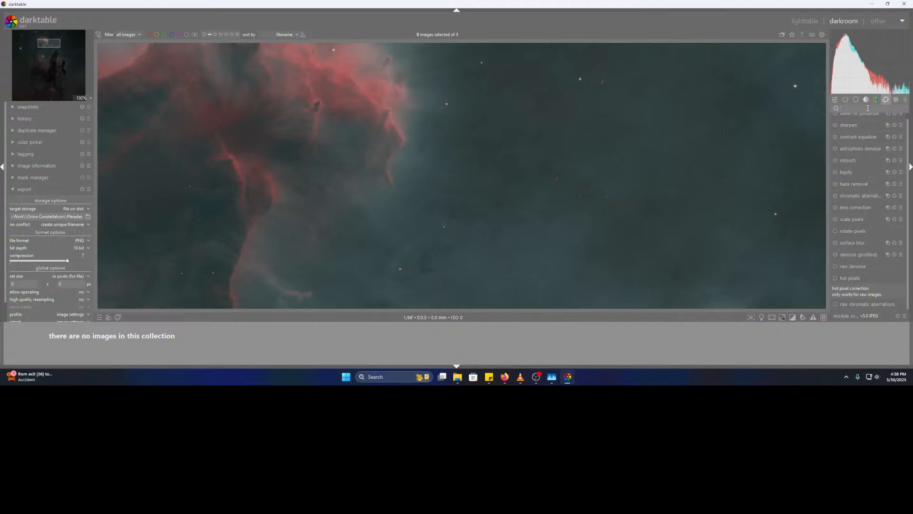
text(i)
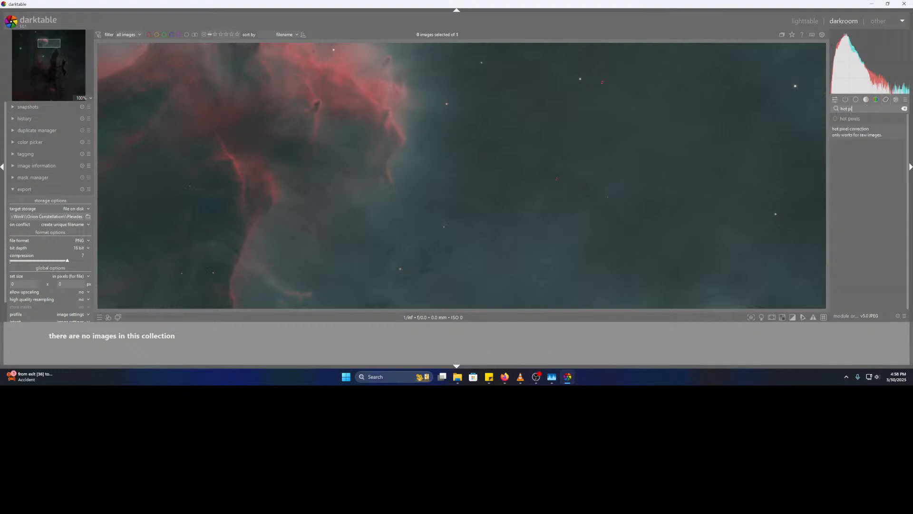
key(BackSpace)
key(BackSpace)
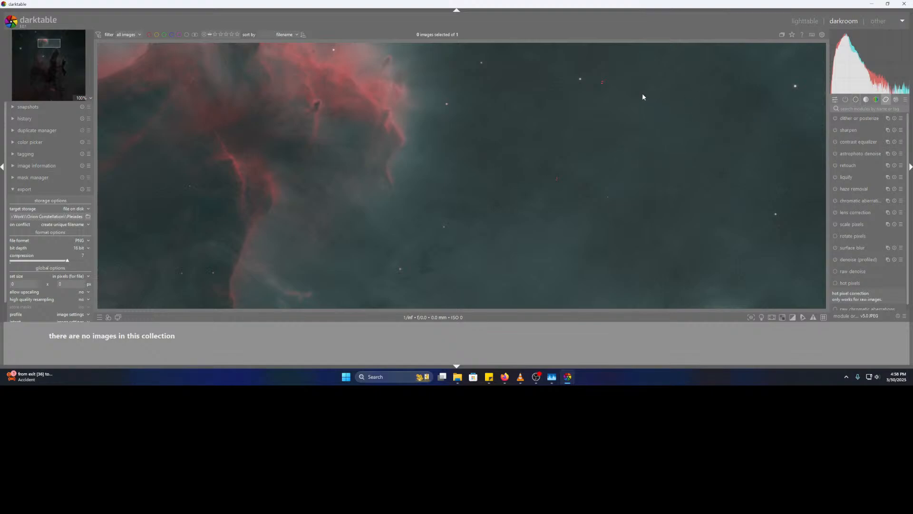
- Close darktable, then select and delete M16 HOO.tiff.xmp in the M16 Explorer window
click(905, 3)
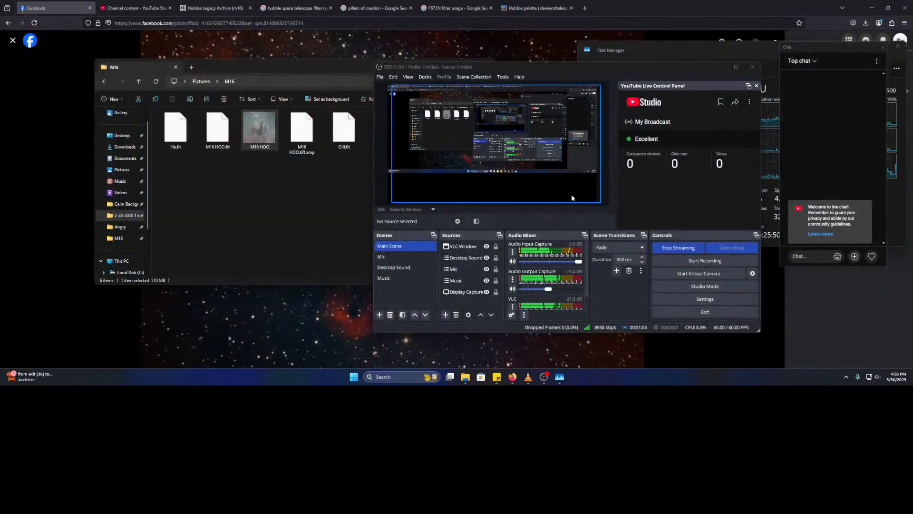
mouse_move(472, 377)
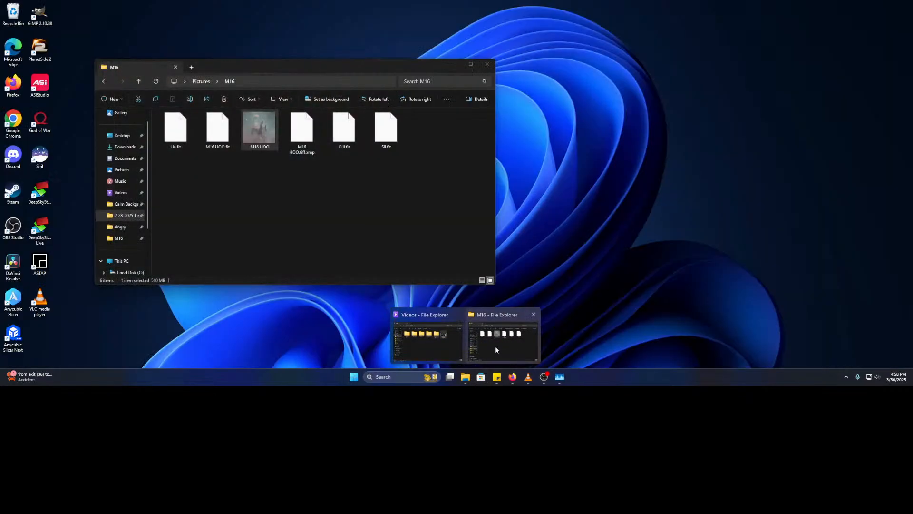
click(495, 347)
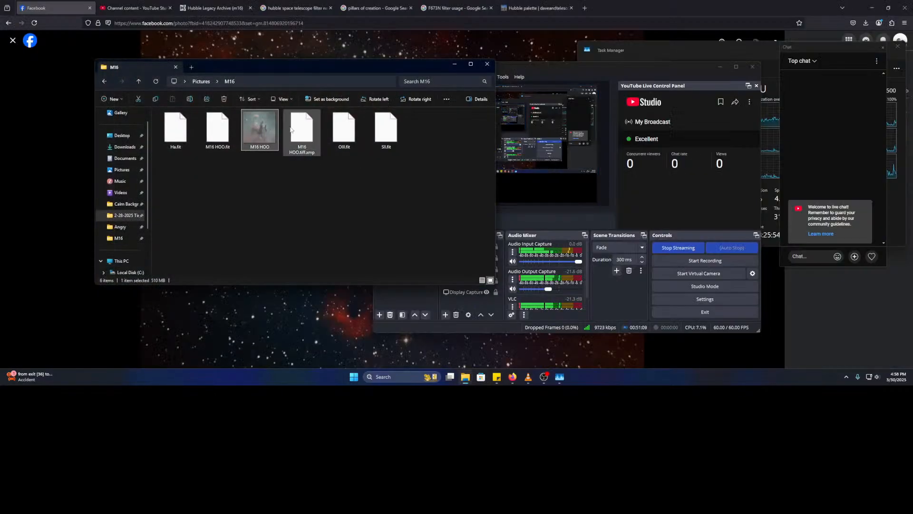
click(291, 130)
key(Delete)
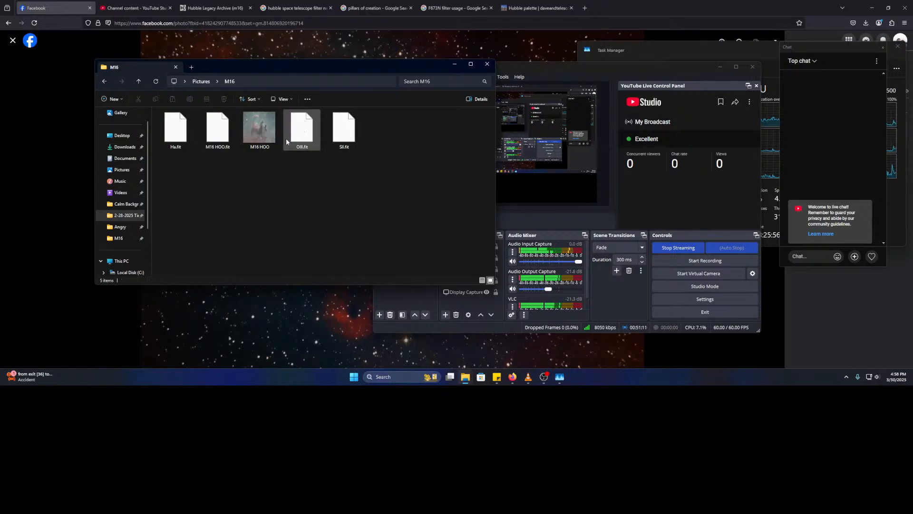
- Open M16 HOO.tiff in GIMP from Explorer's Open with menu
right_click(272, 137)
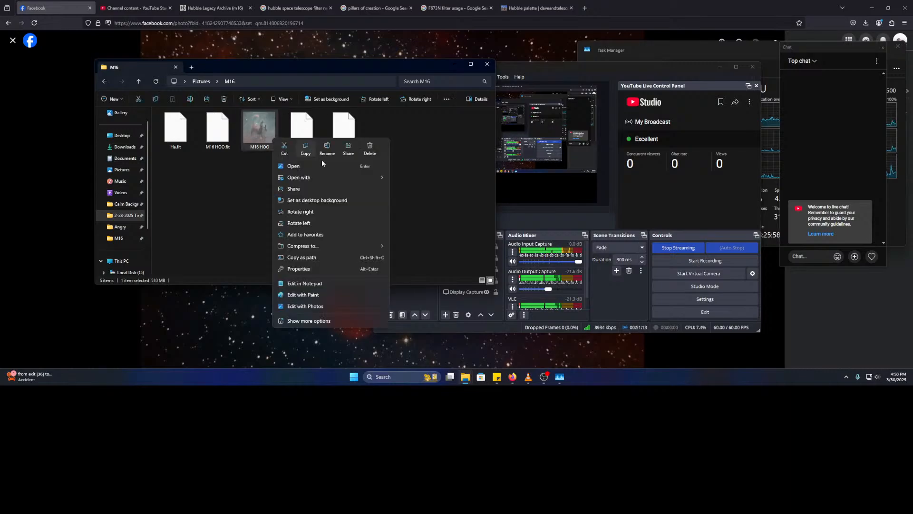
mouse_move(317, 179)
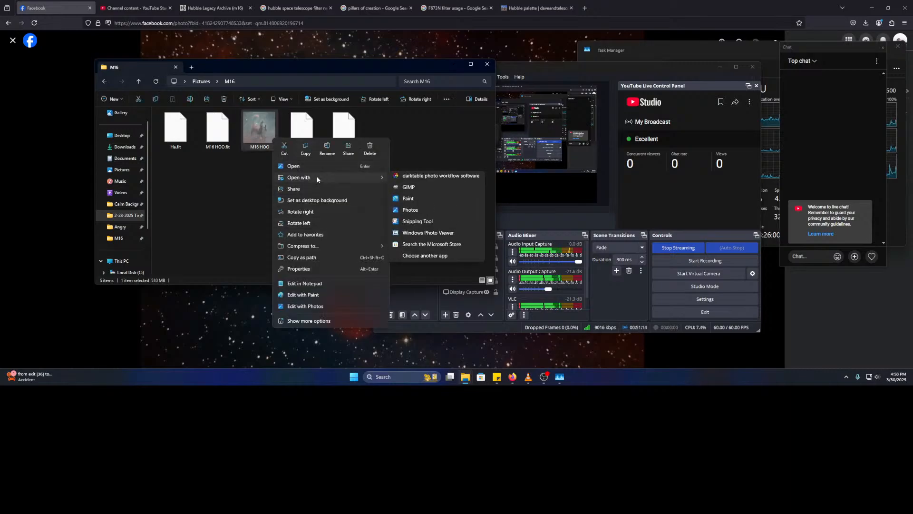
click(424, 188)
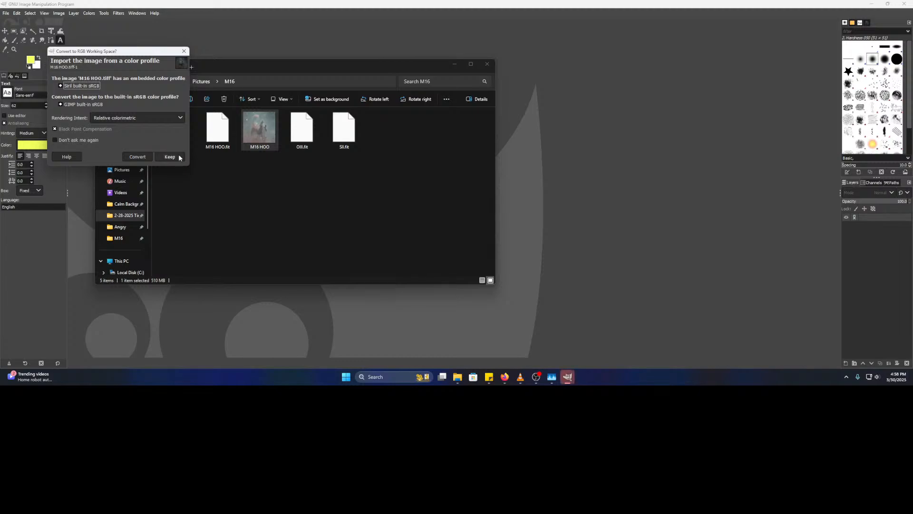
- Keep the image's embedded colour profile and select the Heal tool from Paint Tools
click(179, 157)
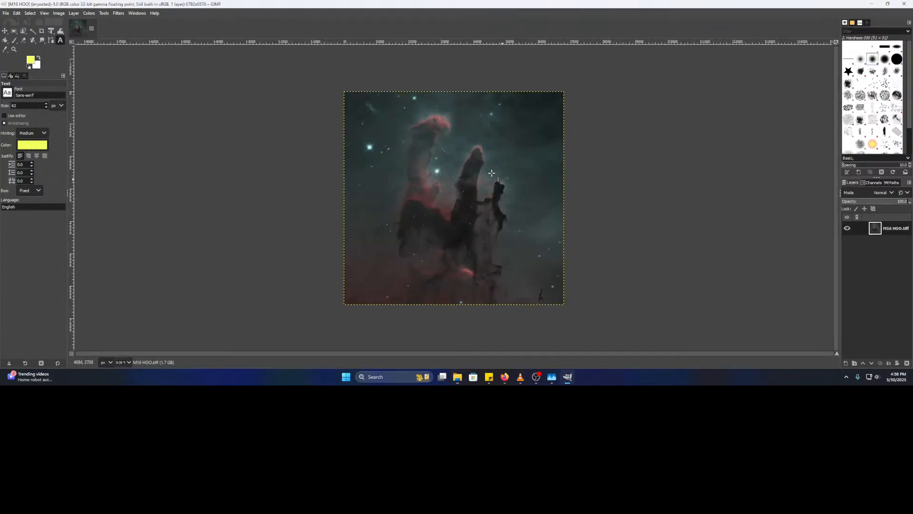
scroll(474, 118, up, 8)
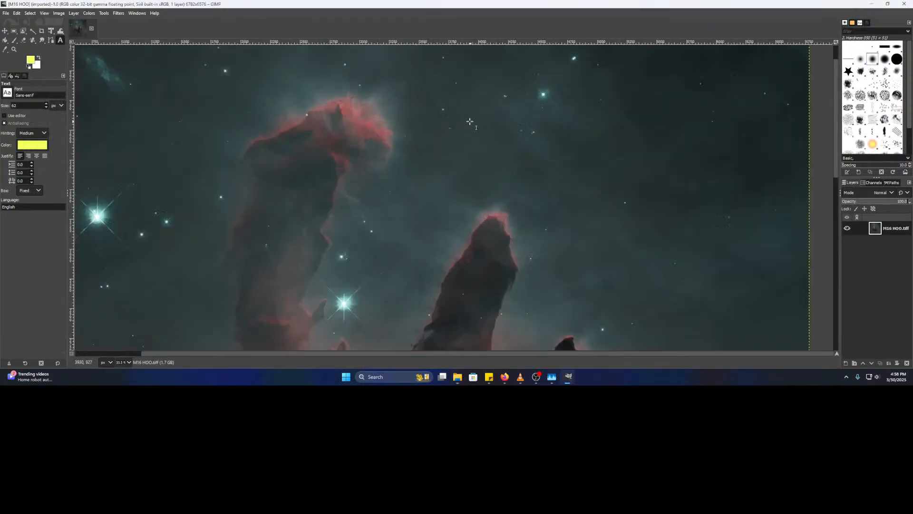
click(104, 14)
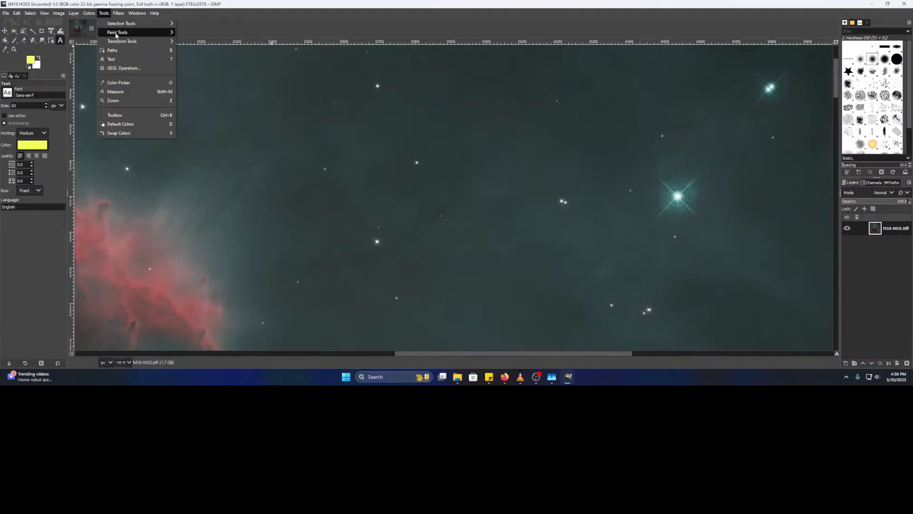
mouse_move(116, 34)
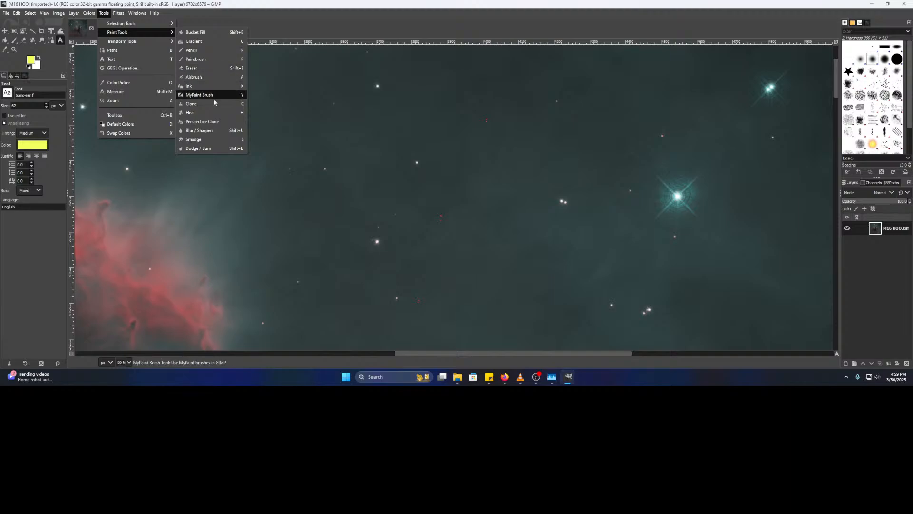
click(211, 113)
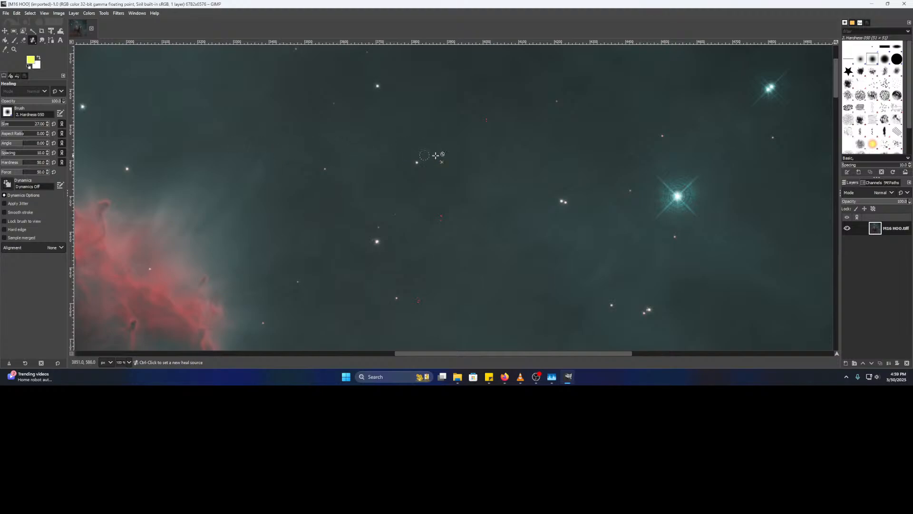
- Zoom in, set a clean-sky heal source, and heal three small red spots
scroll(419, 155, up, 6)
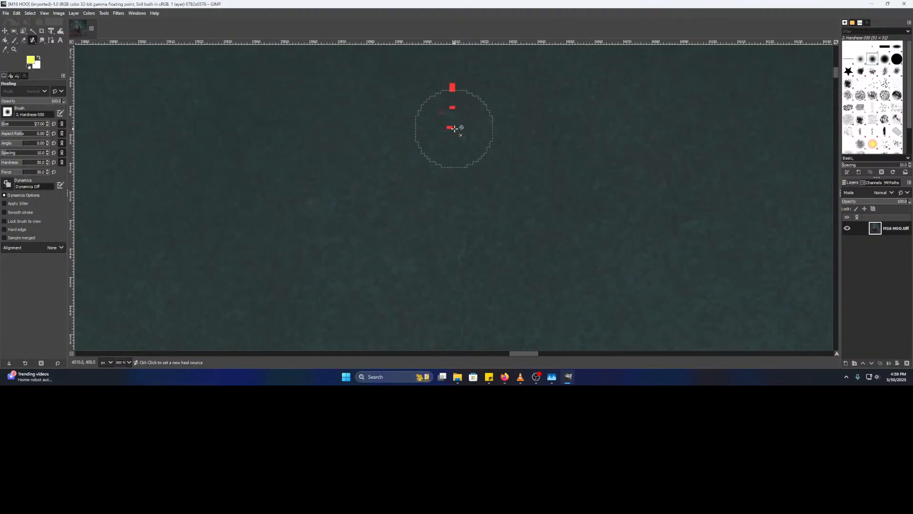
ctrl+click(303, 102)
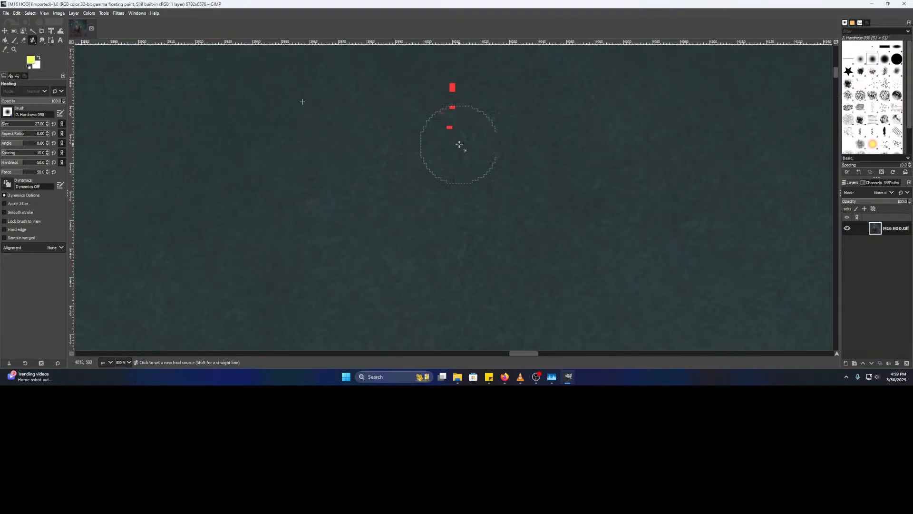
click(452, 128)
click(453, 110)
click(454, 90)
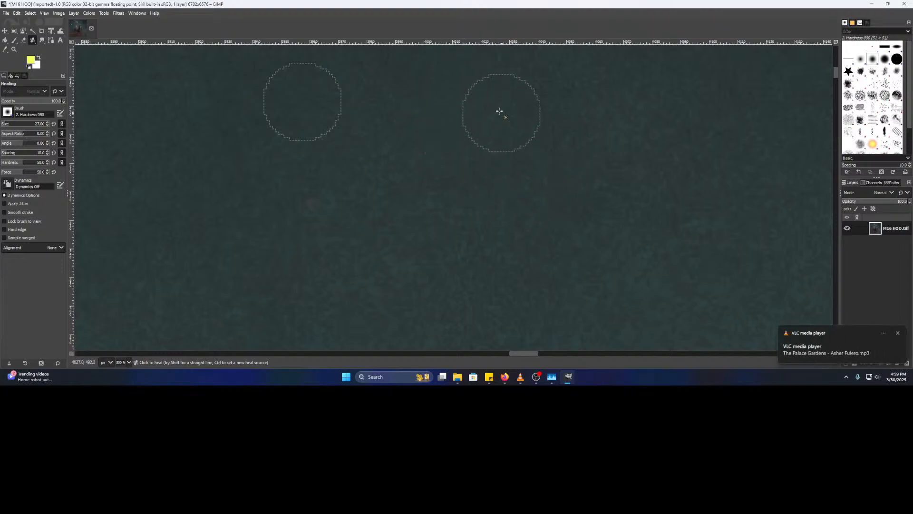
- Pan to more red pixels, resample clean sky, and heal the remaining two red pixels
scroll(427, 213, down, 3)
drag(383, 264, 337, 96)
drag(325, 180, 442, 66)
ctrl+scroll(404, 188, up, 3)
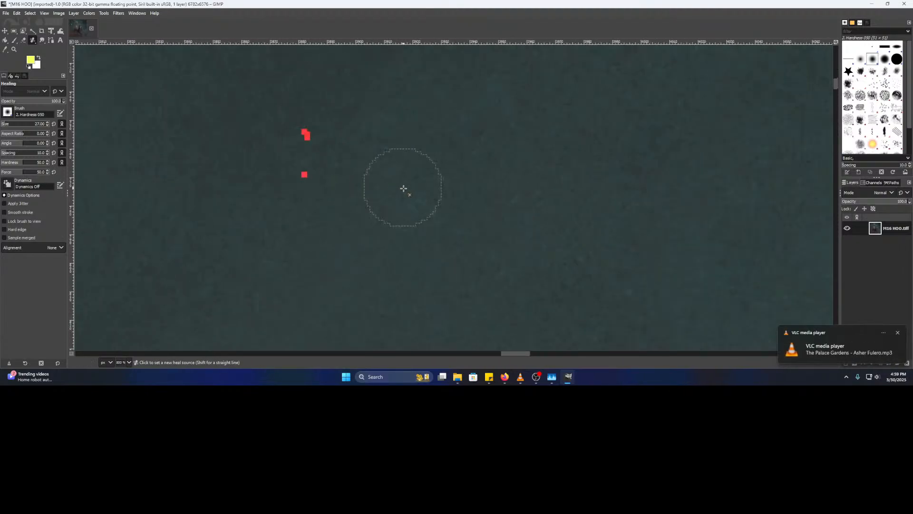
drag(379, 135, 502, 233)
ctrl+click(440, 163)
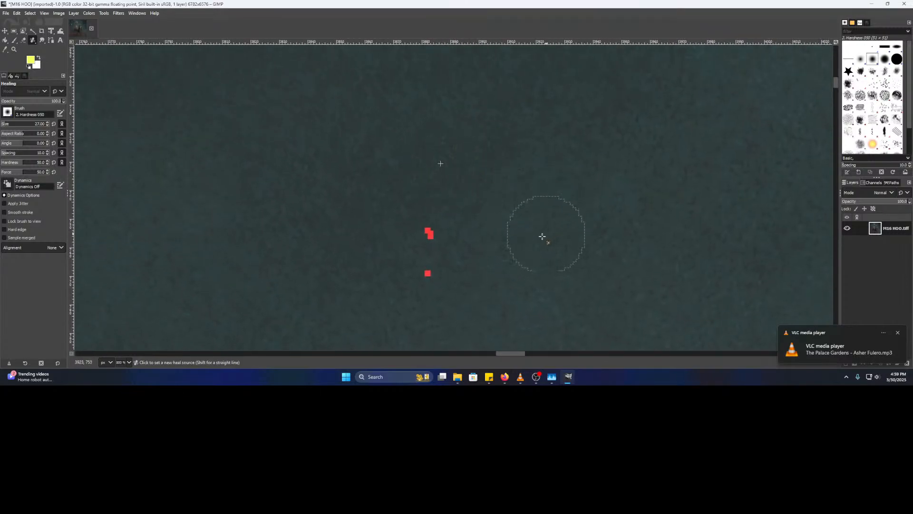
click(432, 238)
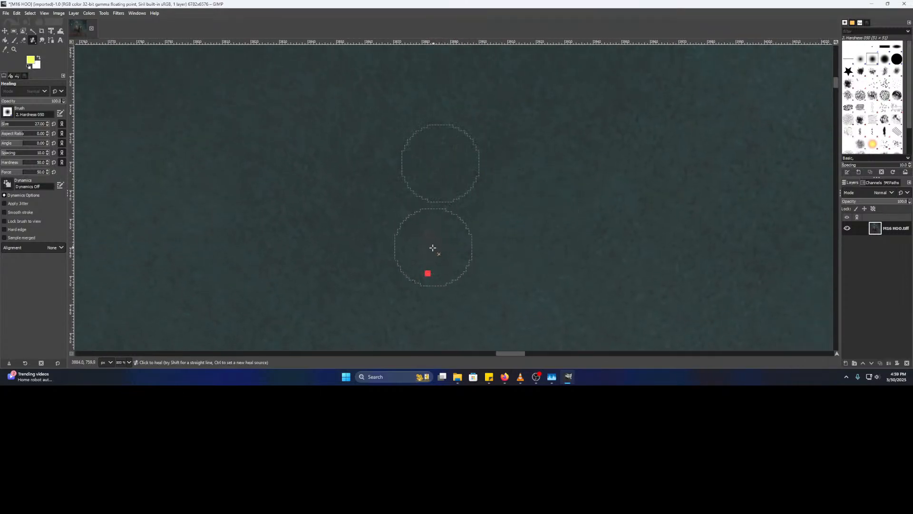
click(430, 276)
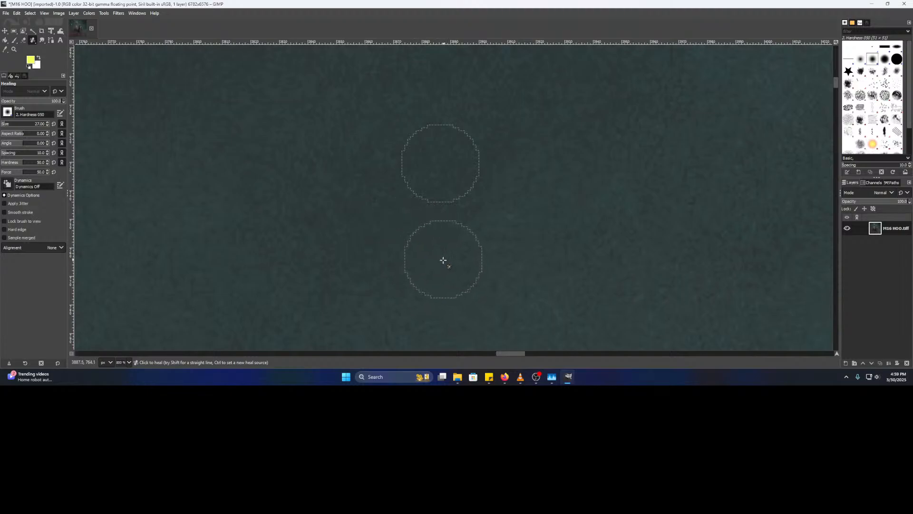
scroll(548, 230, down, 2)
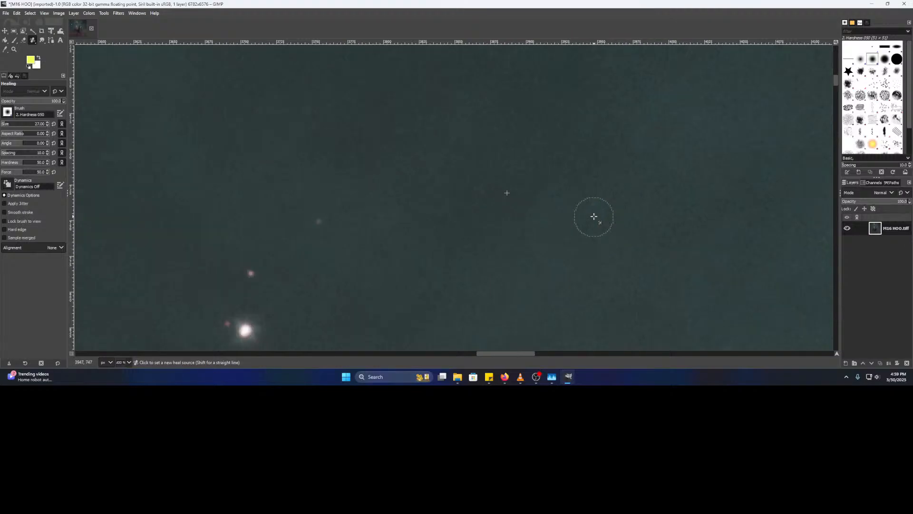
scroll(534, 212, down, 4)
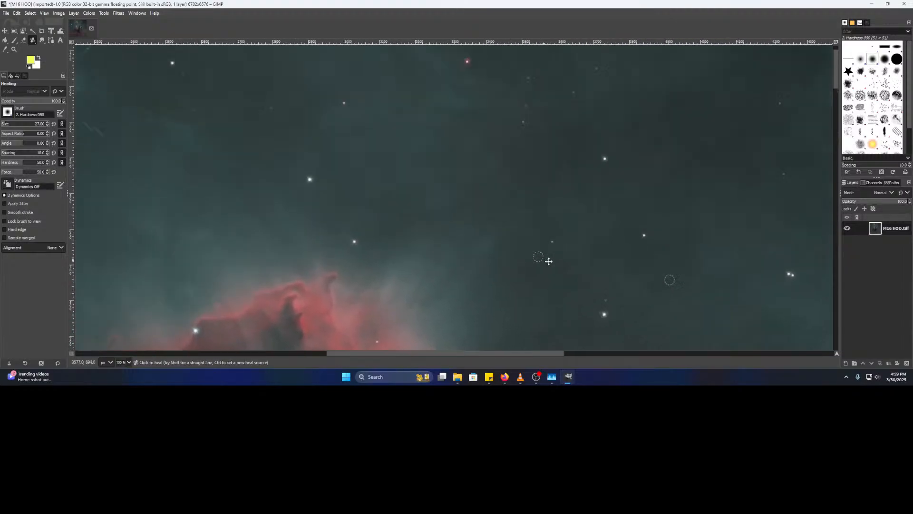
scroll(449, 192, up, 1)
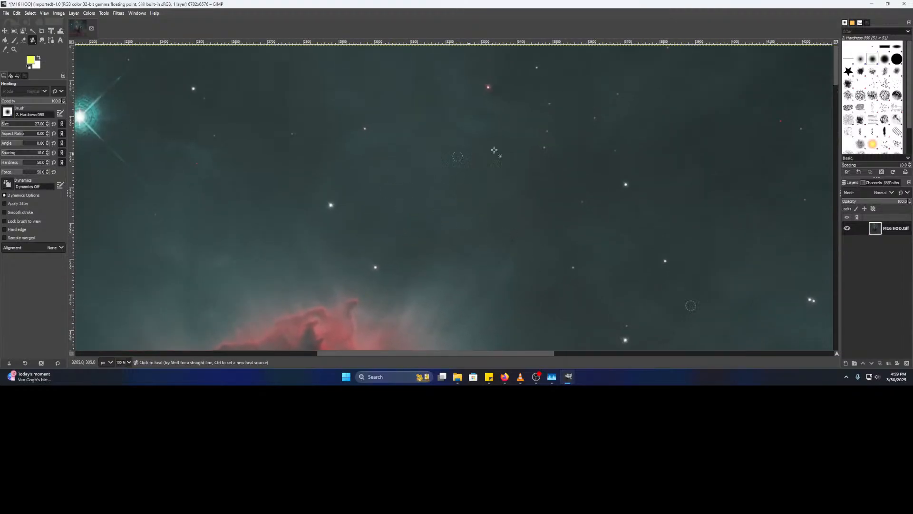
scroll(418, 163, right, 10)
drag(319, 153, 306, 152)
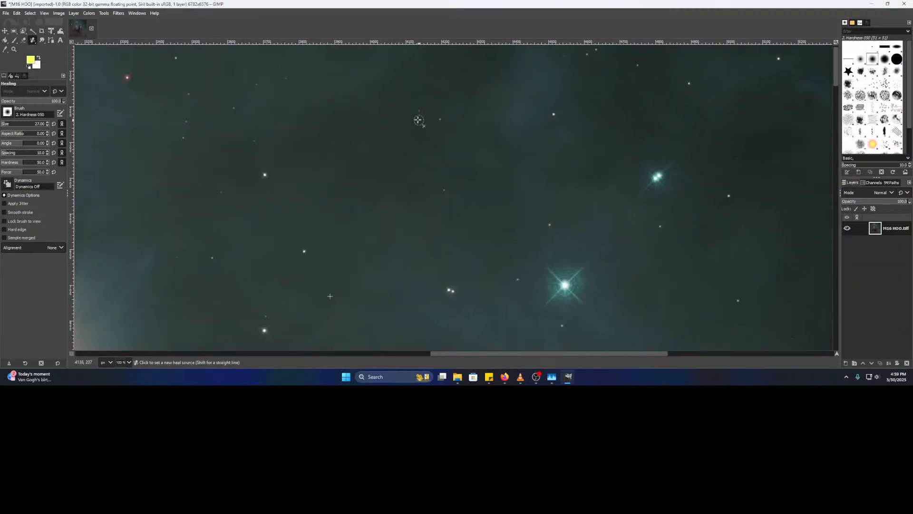
- Zoom in and heal the bright red spot using clean sky beside it as source
scroll(418, 120, up, 4)
scroll(409, 157, up, 2)
scroll(395, 149, up, 2)
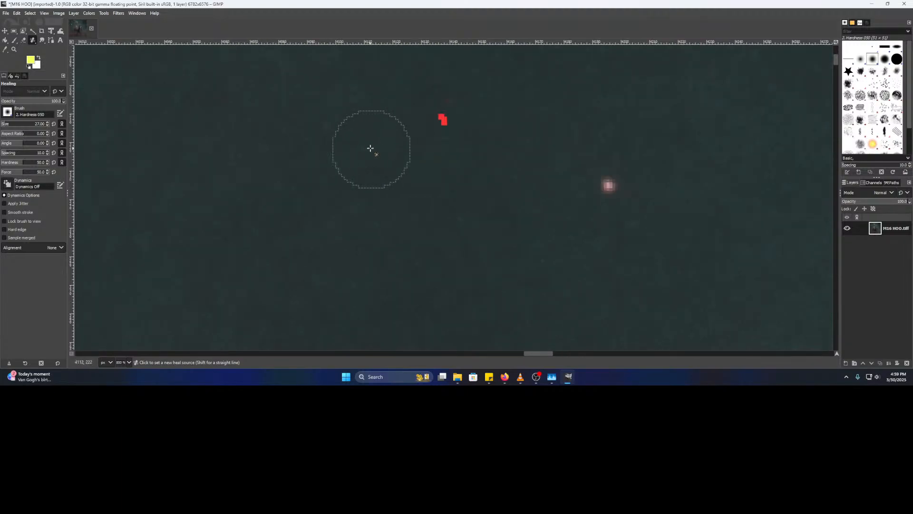
ctrl+click(326, 129)
click(443, 124)
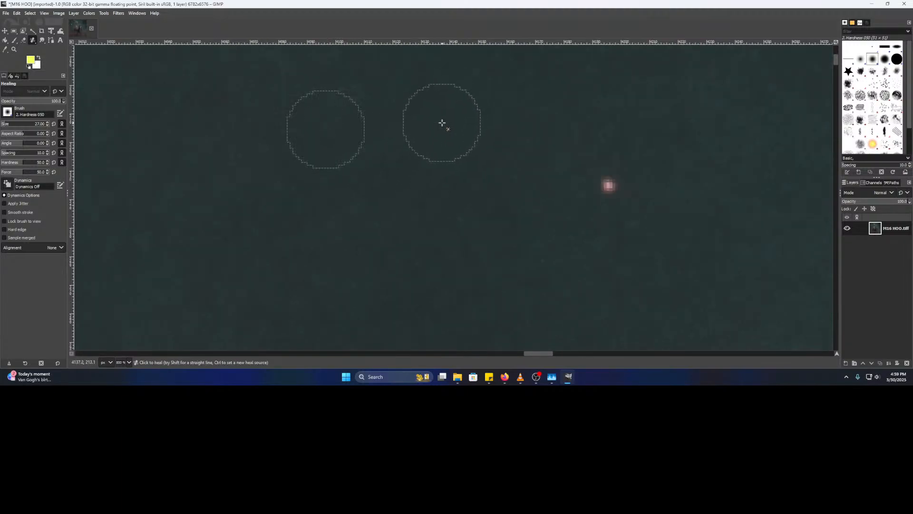
- Pan and zoom across the sky past the double star looking for red specks
scroll(469, 189, down, 3)
mouse_move(497, 198)
mouse_down()
mouse_move(333, 198)
mouse_move(163, 340)
mouse_up()
mouse_move(573, 194)
mouse_down()
mouse_move(378, 76)
mouse_move(145, 7)
mouse_up()
drag(591, 109, 227, 151)
drag(529, 165, 339, 198)
scroll(449, 206, down, 2)
drag(554, 210, 279, 188)
scroll(530, 192, up, 4)
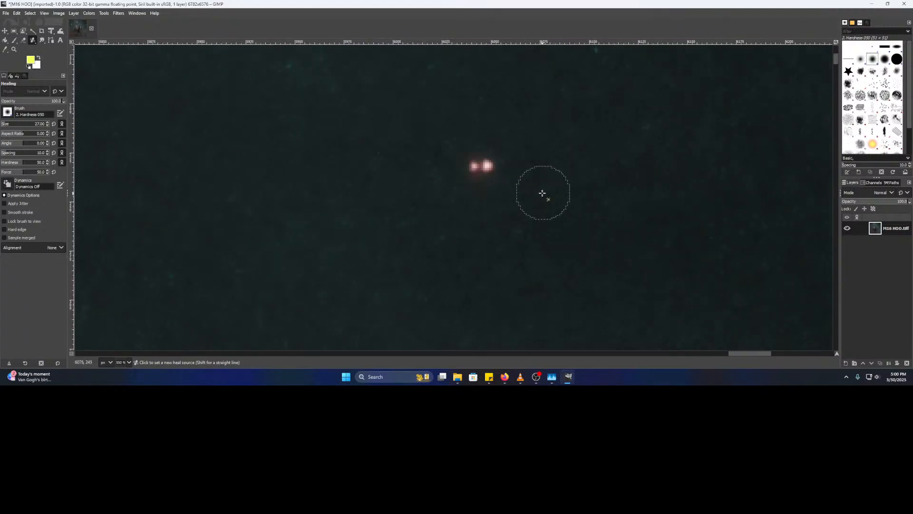
scroll(495, 183, up, 3)
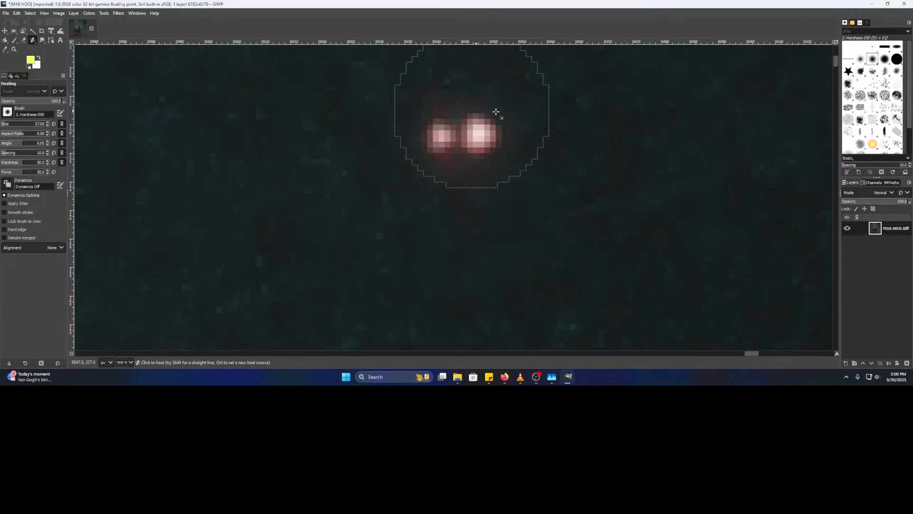
scroll(480, 172, up, 2)
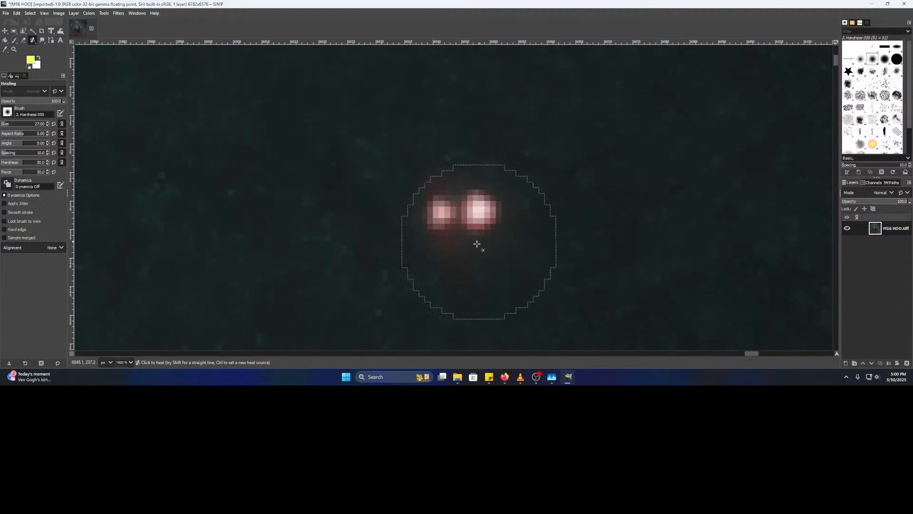
scroll(461, 240, down, 3)
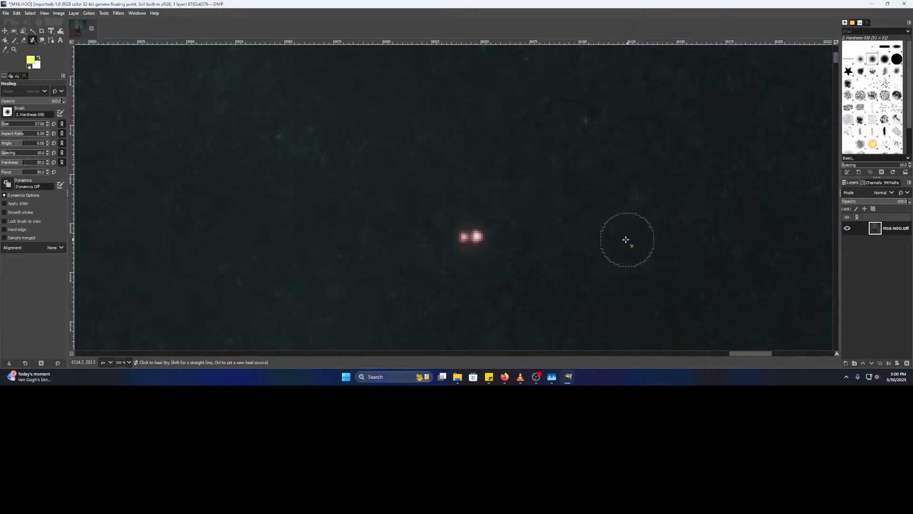
scroll(565, 230, down, 2)
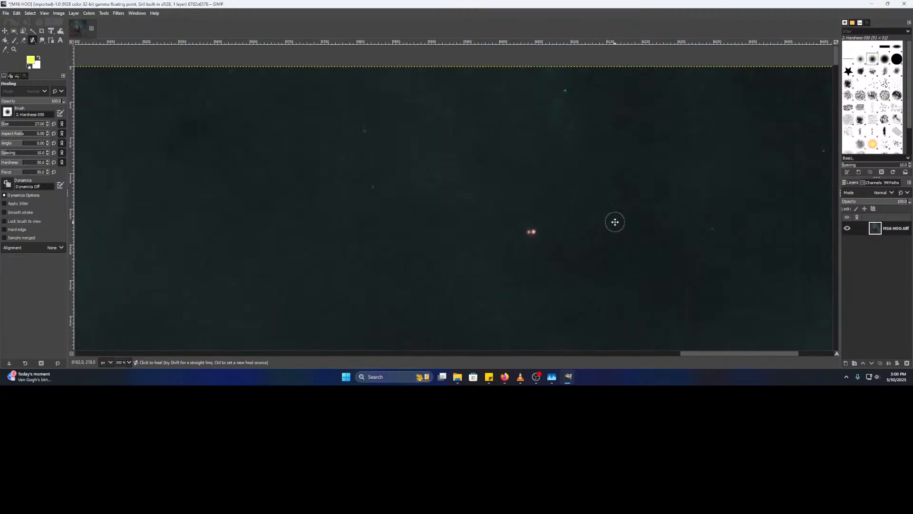
- Heal another red speck using adjacent clean sky as the heal source
drag(512, 173, 433, 126)
drag(398, 203, 465, 156)
scroll(441, 175, up, 4)
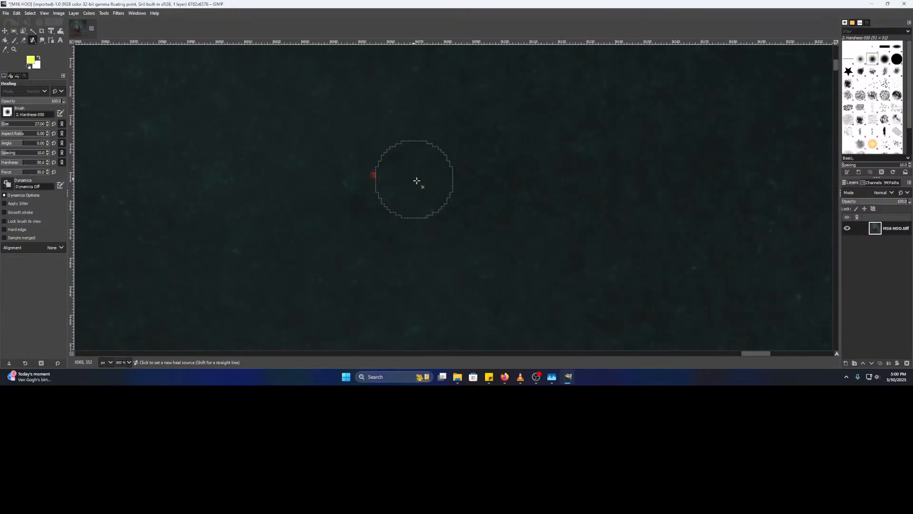
ctrl+click(446, 182)
click(372, 177)
- Pan up along the image's right edge to bring another red spot into view
scroll(532, 209, down, 3)
drag(574, 204, 232, 249)
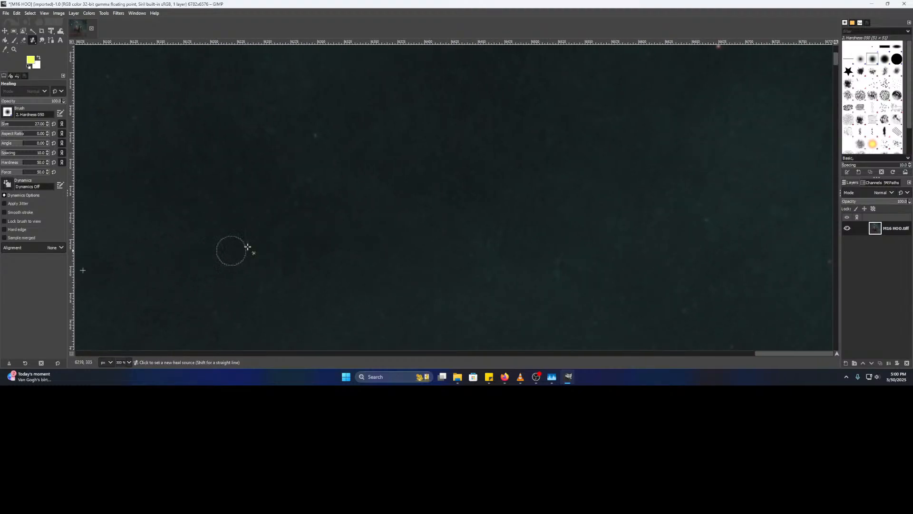
scroll(311, 236, down, 2)
scroll(438, 219, up, 4)
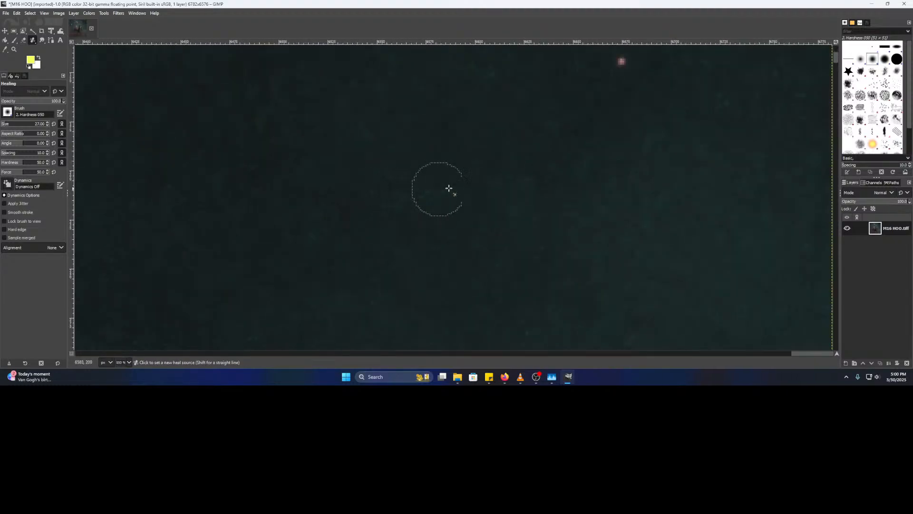
drag(282, 292, 324, 116)
scroll(359, 195, down, 2)
drag(443, 247, 429, 110)
mouse_move(344, 247)
mouse_down()
mouse_move(402, 162)
mouse_move(420, 101)
mouse_move(359, 302)
mouse_up()
scroll(435, 211, up, 3)
drag(487, 154, 431, 258)
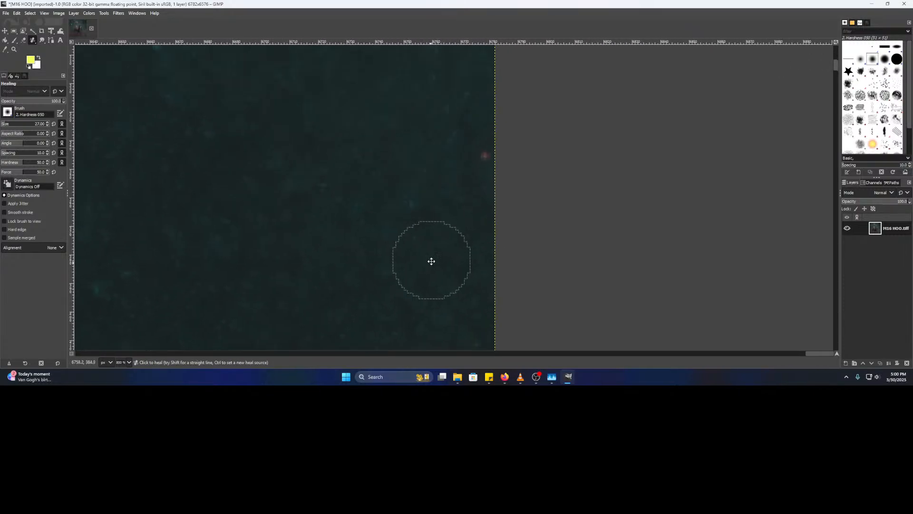
scroll(431, 207, down, 4)
drag(337, 355, 473, 138)
scroll(472, 243, down, 5)
scroll(426, 160, up, 3)
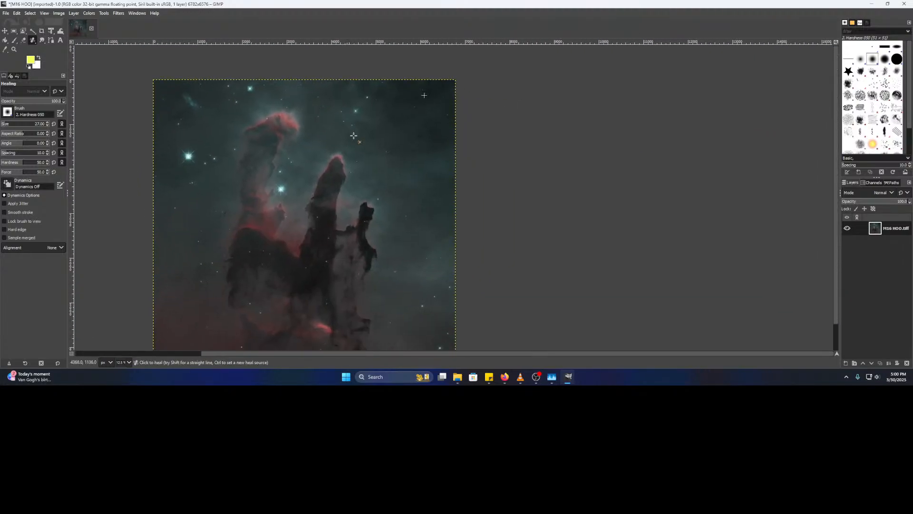
- Survey the sky near the right edge and heal two cyan hot pixels
scroll(436, 148, up, 2)
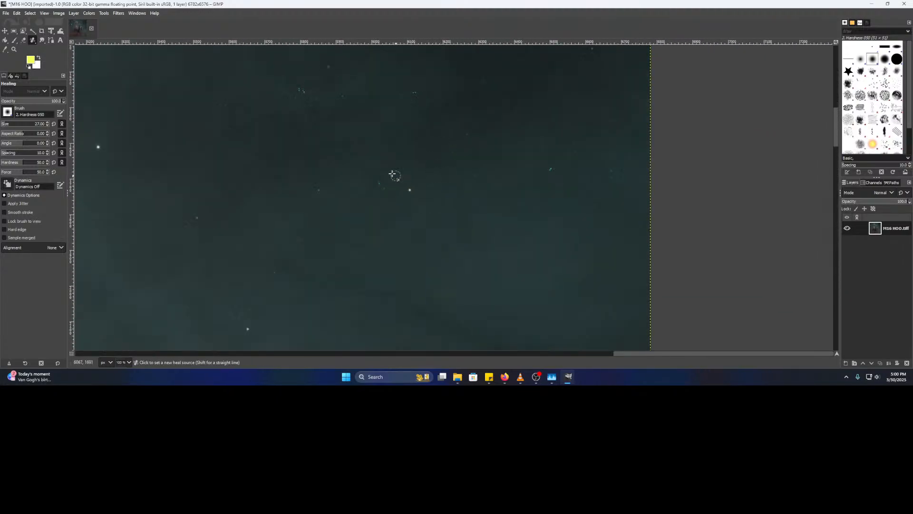
scroll(397, 177, up, 4)
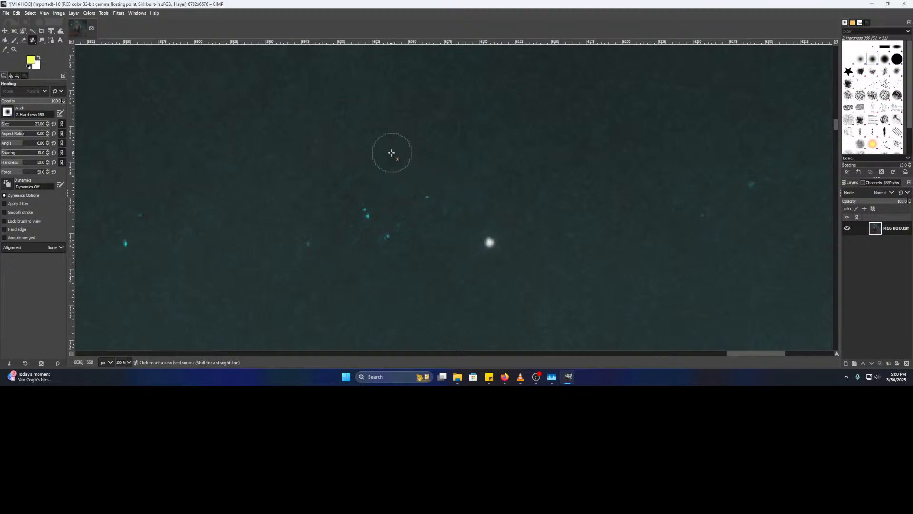
scroll(362, 181, down, 3)
mouse_move(370, 249)
mouse_down()
mouse_move(130, 257)
mouse_move(533, 224)
mouse_move(283, 208)
mouse_up()
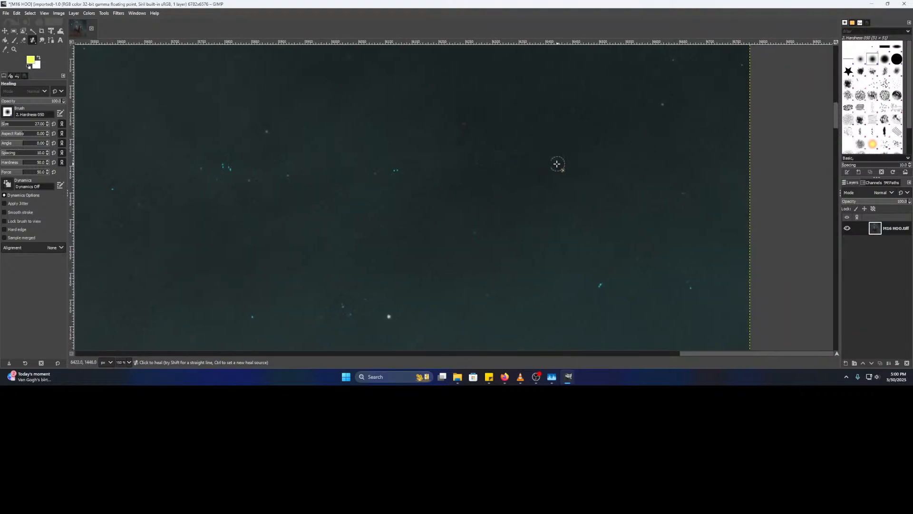
scroll(335, 175, up, 4)
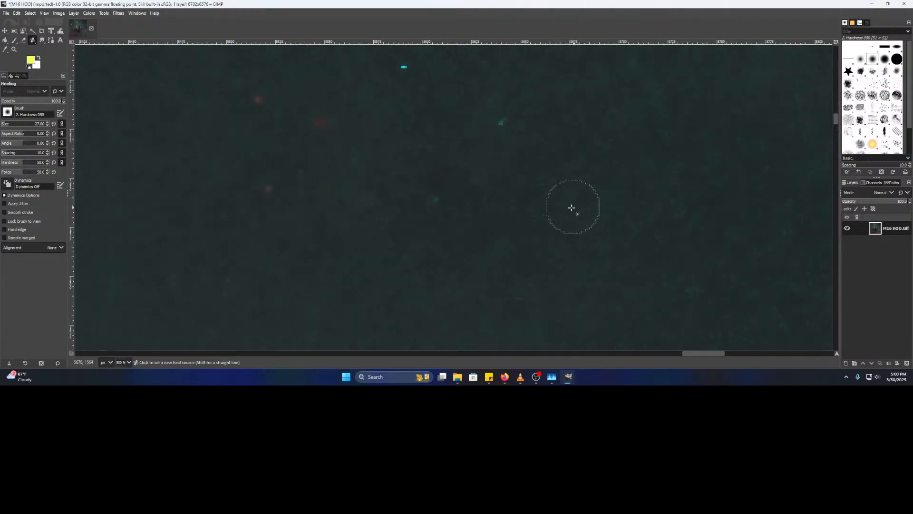
drag(547, 183, 536, 205)
drag(472, 183, 429, 249)
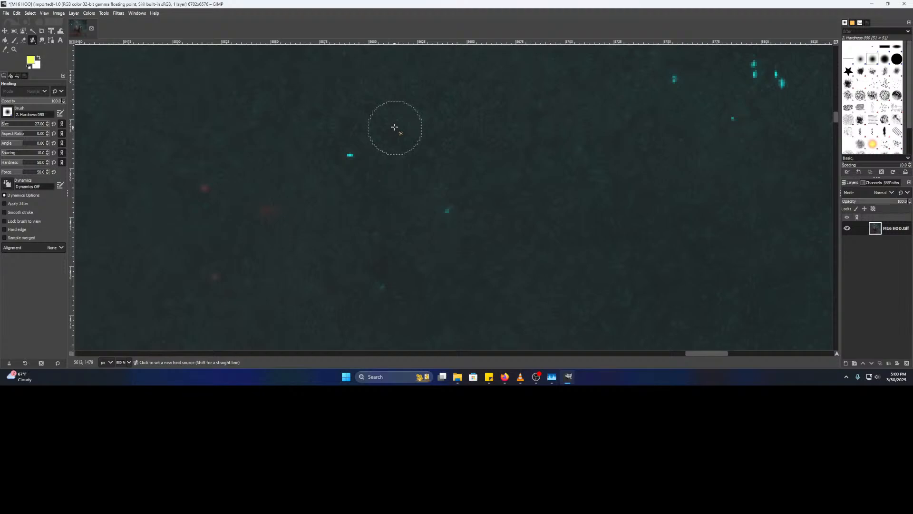
click(354, 160)
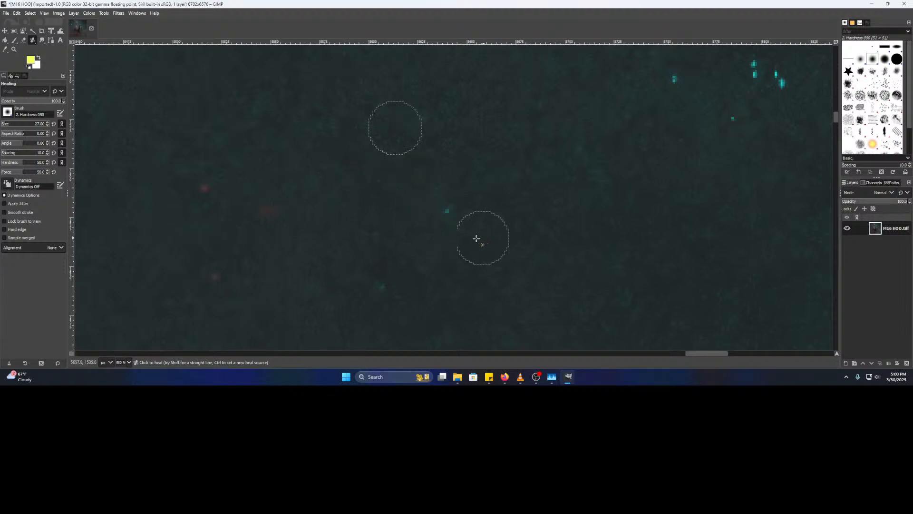
click(448, 211)
- Sample clean sky and heal a cluster of small cyan stars and a fainter neighbour
drag(534, 197, 313, 301)
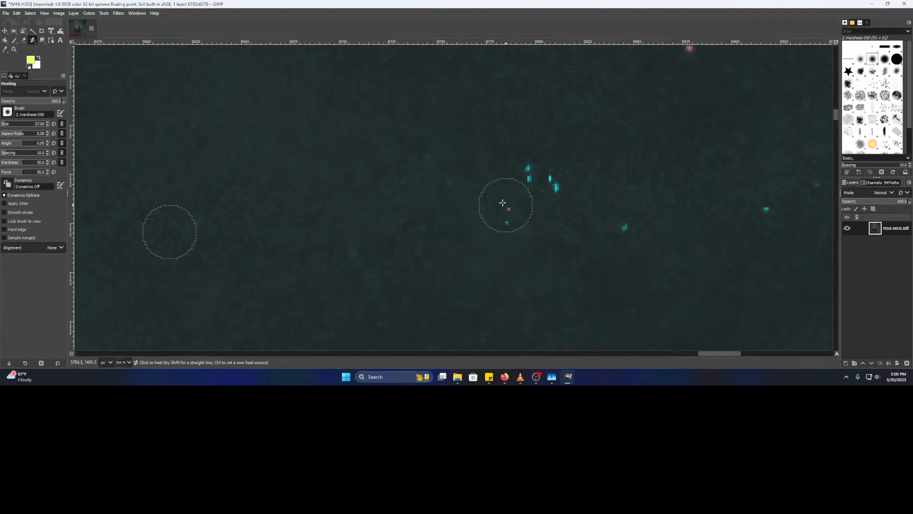
key(ctrl)
ctrl+click(473, 176)
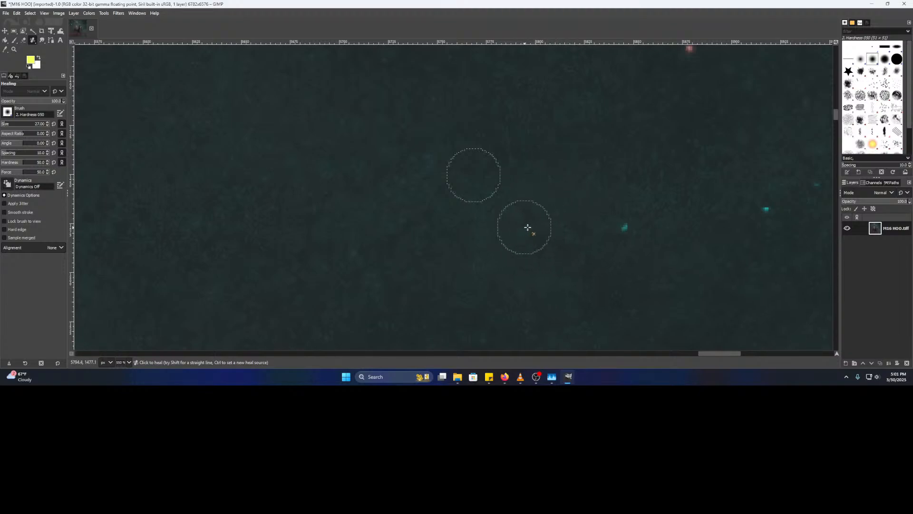
click(625, 227)
drag(670, 227, 421, 241)
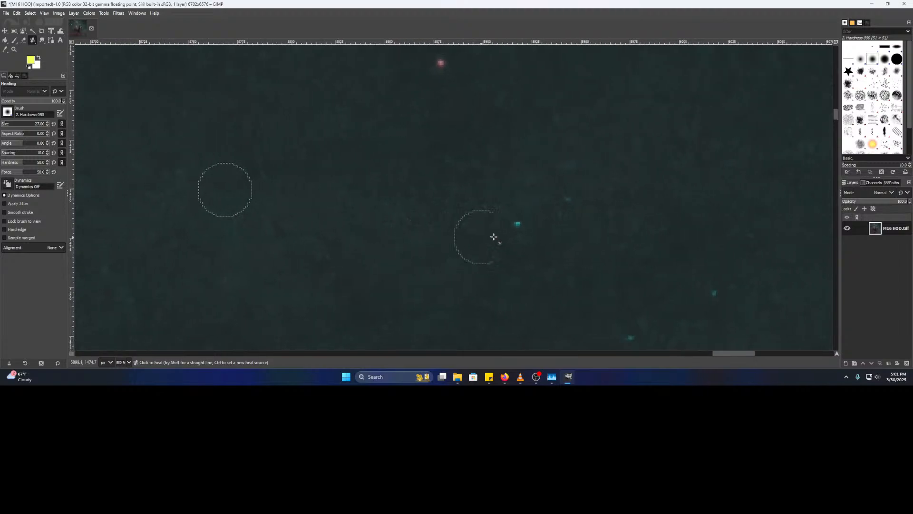
click(519, 226)
click(567, 206)
- Resample clean sky and paint healing over the pair of cyan pixels
mouse_move(543, 230)
mouse_down()
mouse_move(413, 220)
mouse_move(336, 153)
mouse_move(337, 141)
mouse_up()
ctrl+click(392, 196)
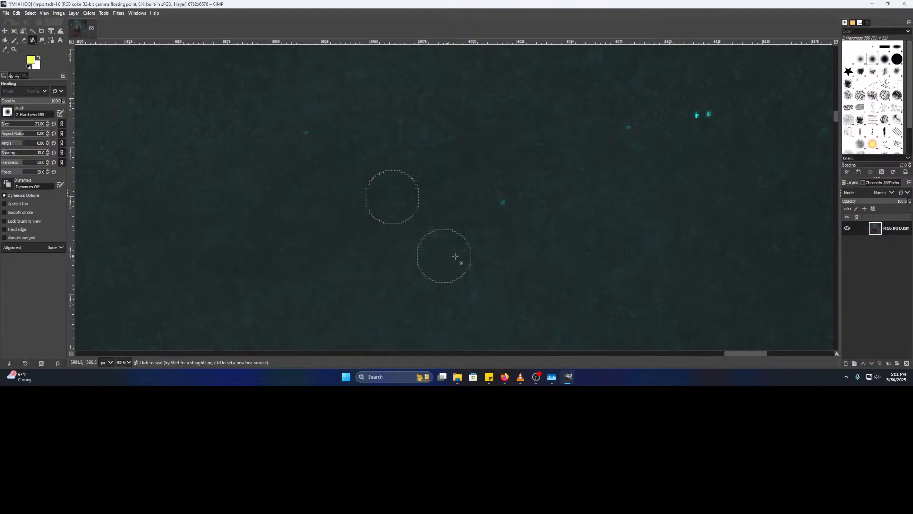
ctrl+click(466, 195)
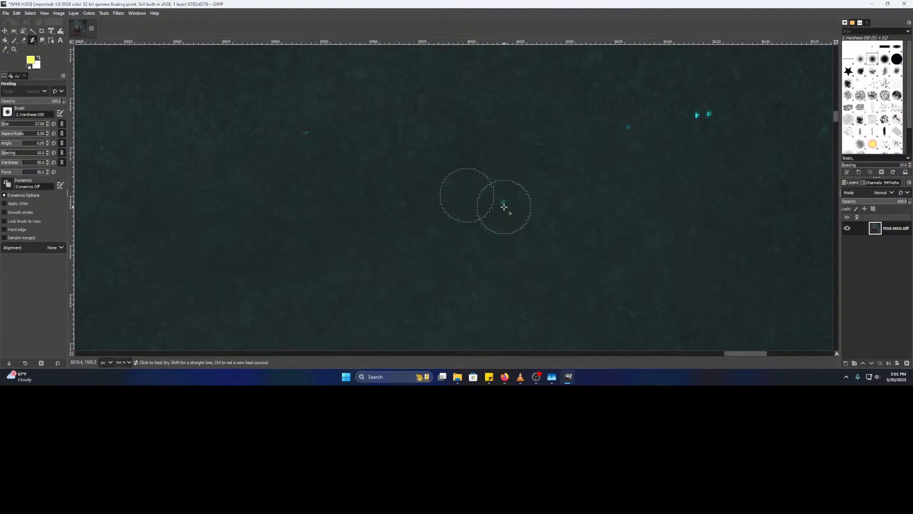
drag(564, 218, 348, 285)
ctrl+click(442, 236)
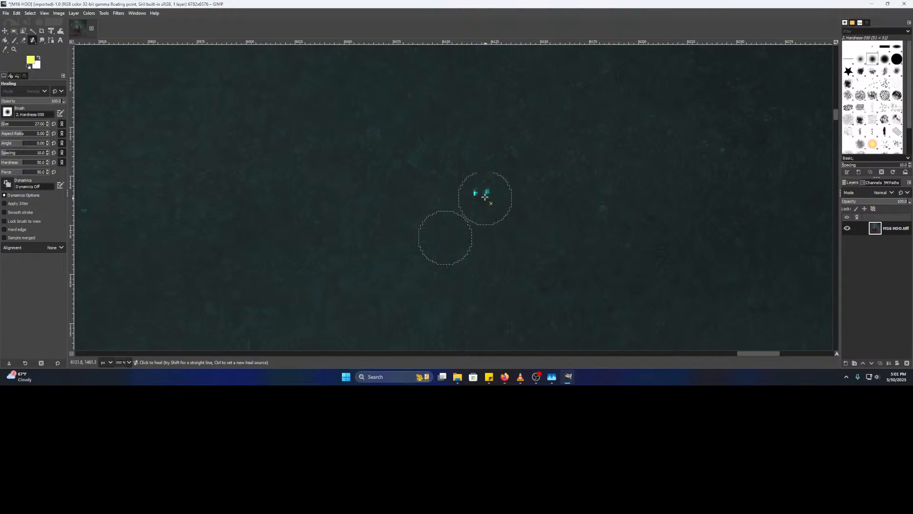
ctrl+click(438, 189)
drag(466, 198, 490, 194)
- Pan to the red and cyan stars, sample nearby sky, and heal the red hot pixel
drag(522, 221, 360, 226)
drag(552, 255, 252, 301)
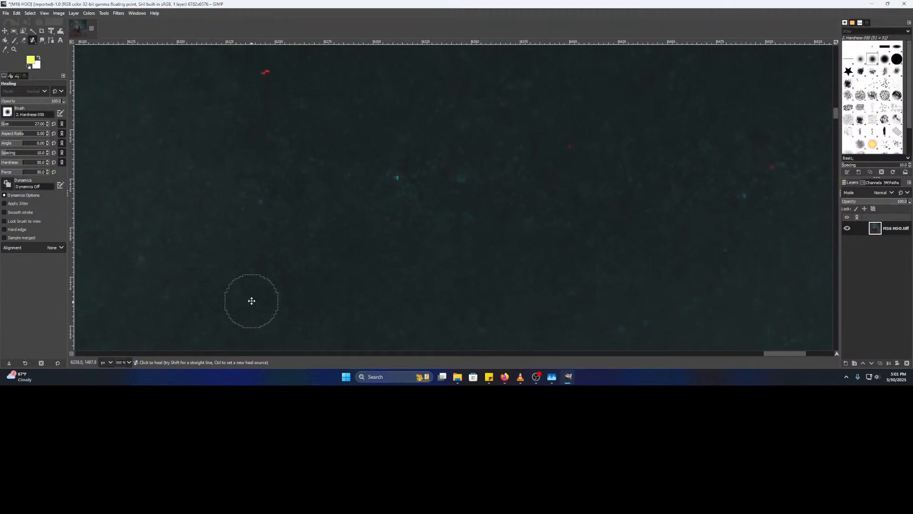
ctrl+click(366, 175)
drag(331, 168, 443, 281)
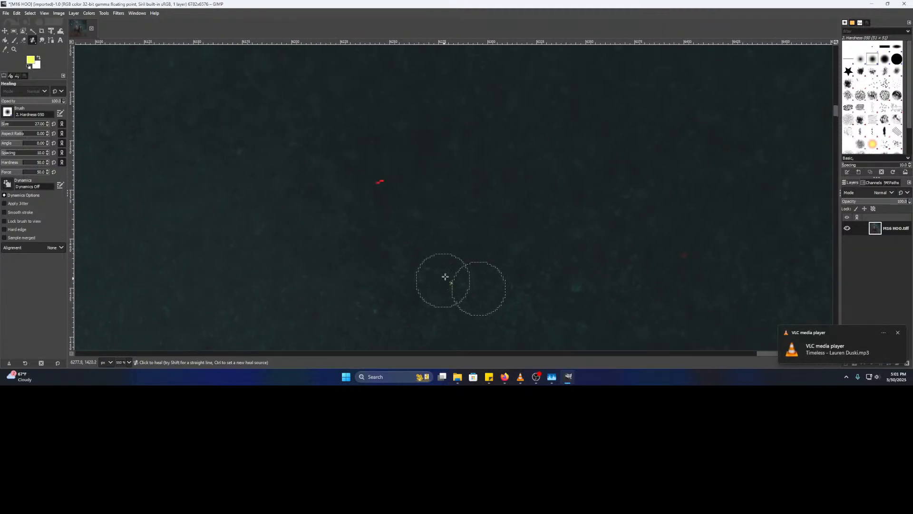
ctrl+click(436, 186)
click(378, 184)
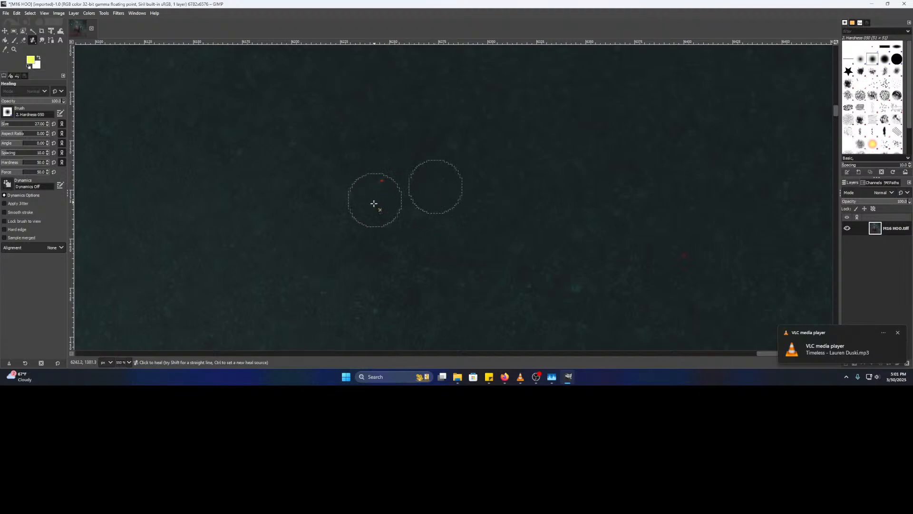
- Heal two more red spots, including a faint one, from adjacent clean sky
drag(490, 251, 208, 169)
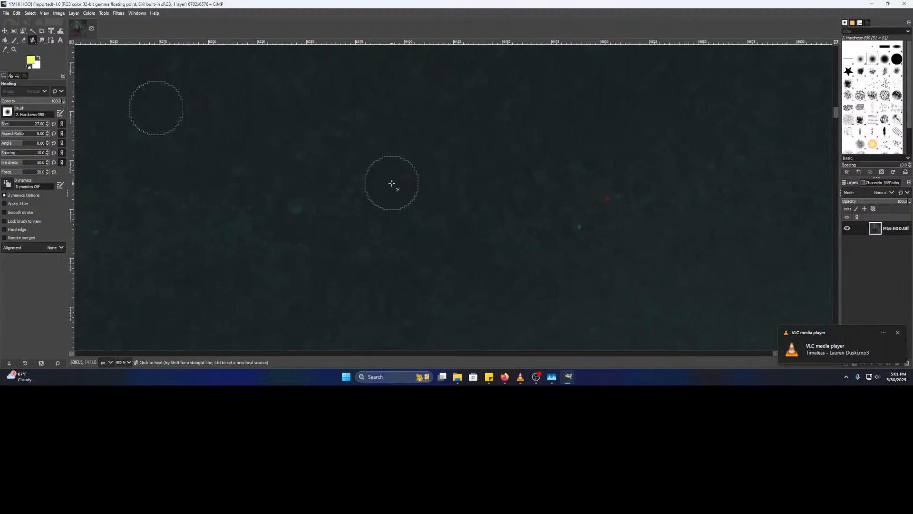
ctrl+click(361, 159)
click(406, 178)
drag(474, 211, 231, 207)
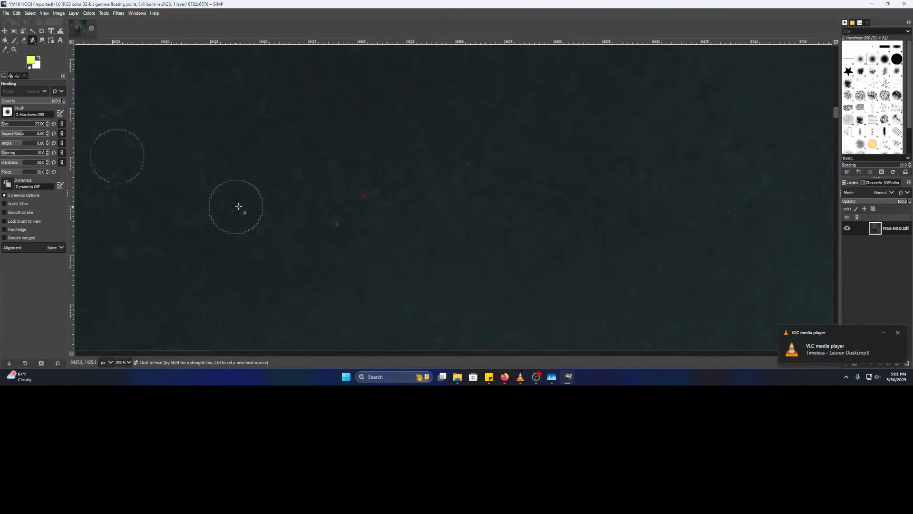
click(363, 195)
- Reposition and recenter the view over the sky near the image's right edge
drag(461, 237, 325, 231)
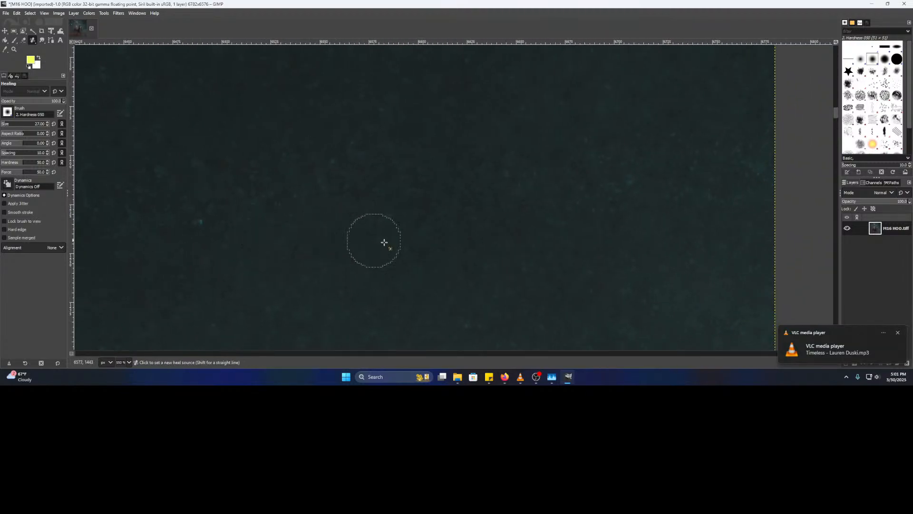
scroll(400, 243, down, 3)
drag(458, 251, 427, 183)
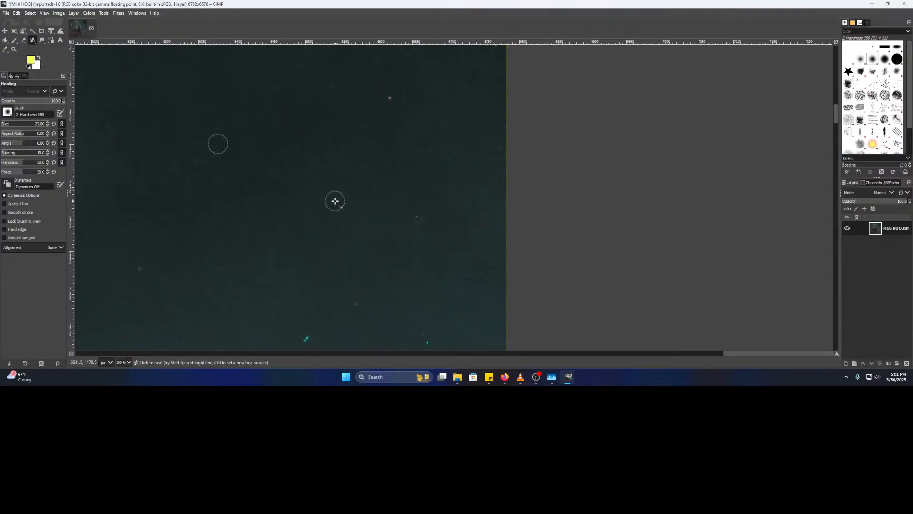
scroll(312, 184, up, 3)
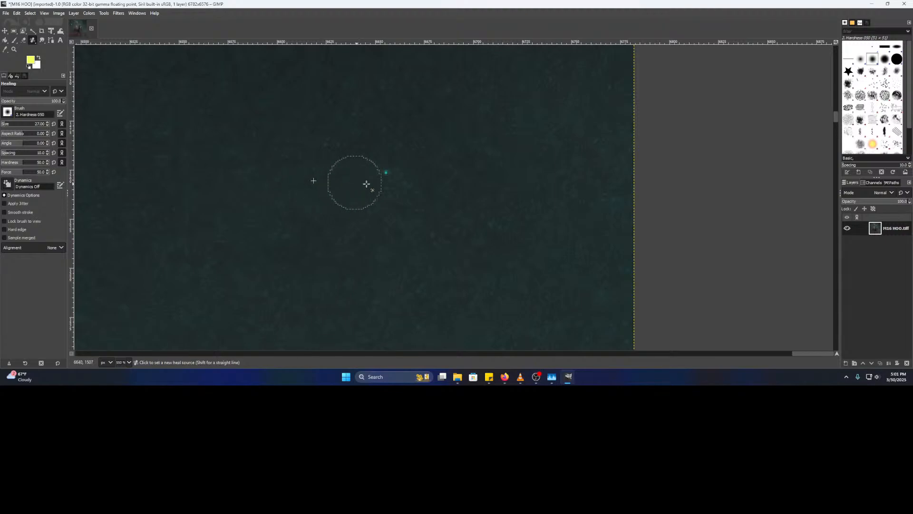
scroll(340, 214, down, 3)
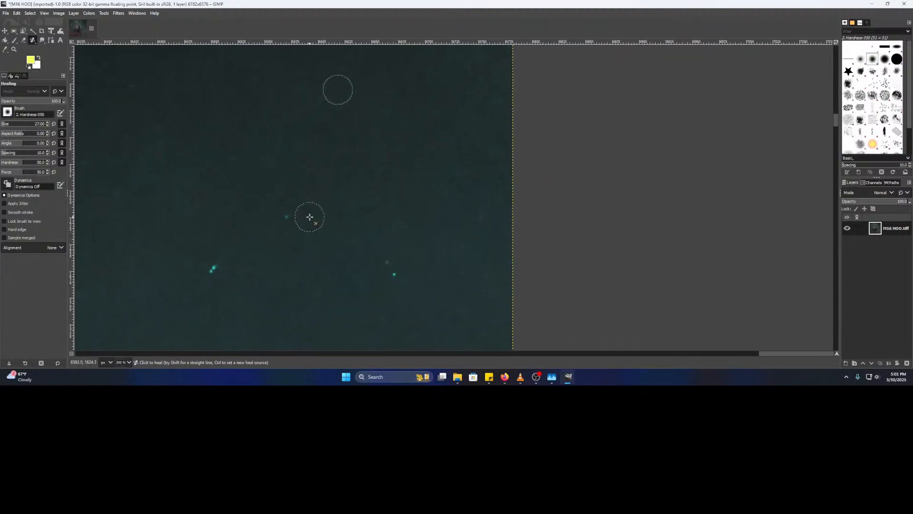
drag(389, 237, 706, 246)
scroll(706, 247, down, 3)
scroll(591, 227, down, 2)
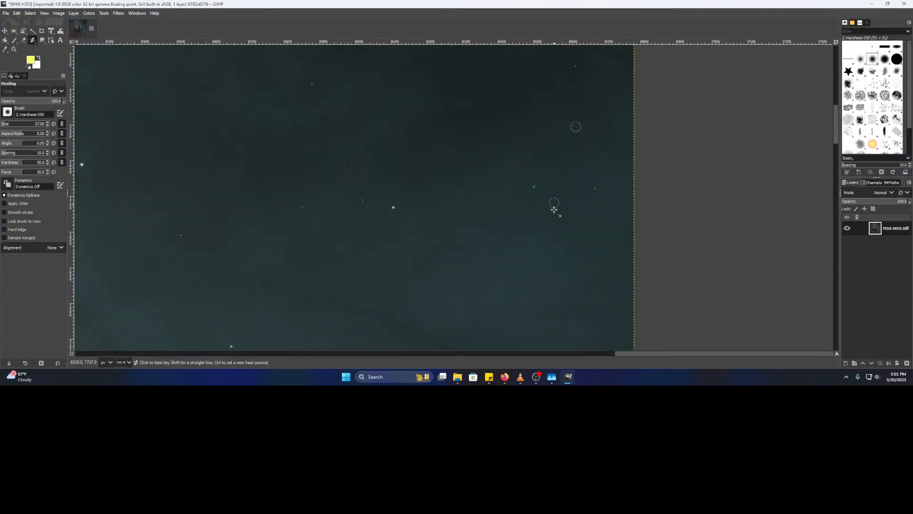
drag(555, 207, 540, 312)
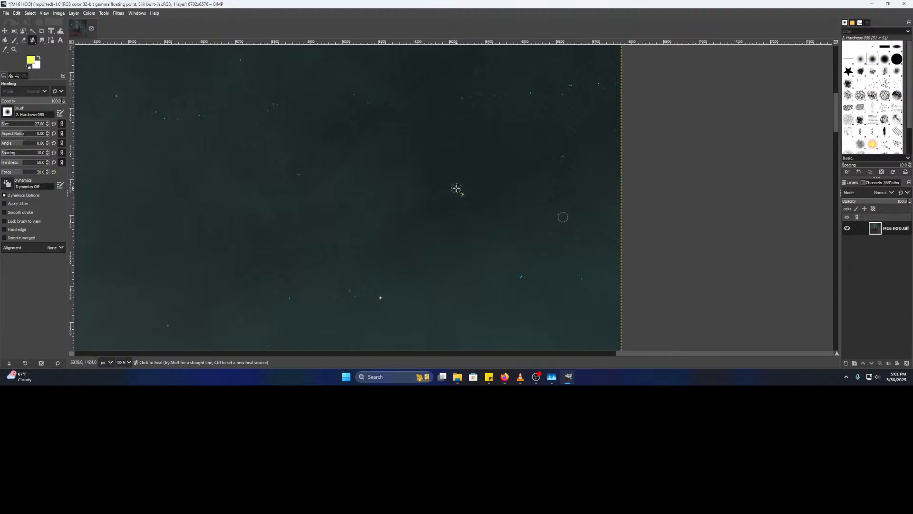
scroll(447, 201, up, 1)
- Pan to another star area, zoom in, and heal a stray star
drag(477, 239, 494, 165)
drag(583, 207, 393, 198)
scroll(534, 168, up, 2)
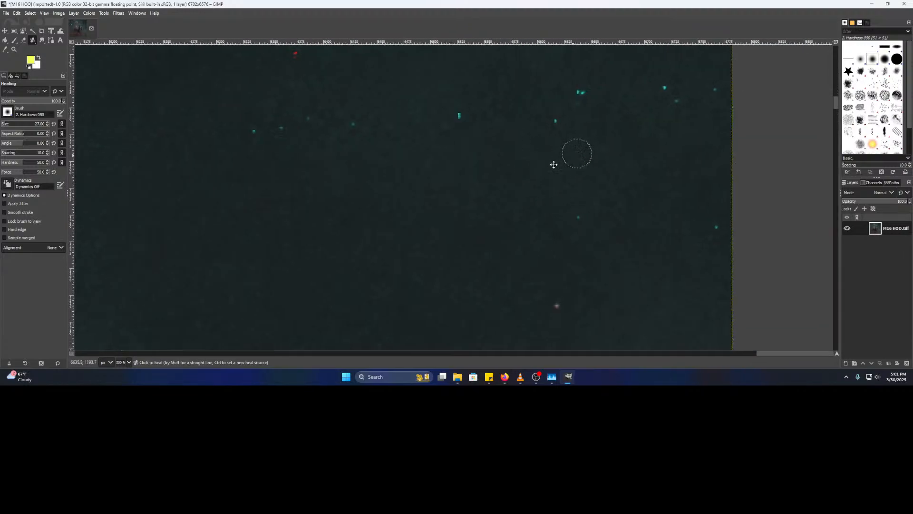
drag(577, 155, 404, 232)
mouse_move(507, 242)
mouse_down()
mouse_move(464, 155)
mouse_move(482, 321)
mouse_move(476, 163)
mouse_up()
scroll(475, 212, up, 2)
click(524, 199)
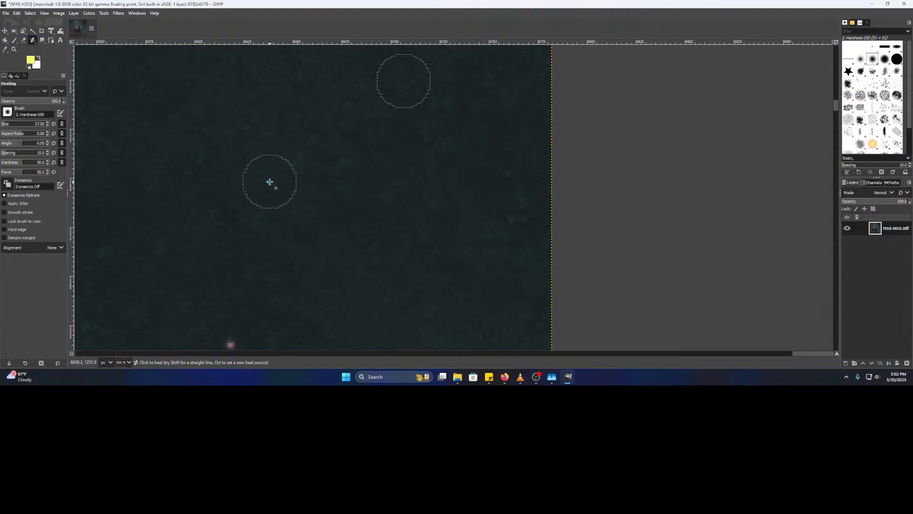
- Heal a small stray spot, a bright stray star, a star pair and a cyan-red hot pixel
scroll(428, 190, up, 4)
click(451, 136)
click(430, 117)
click(267, 120)
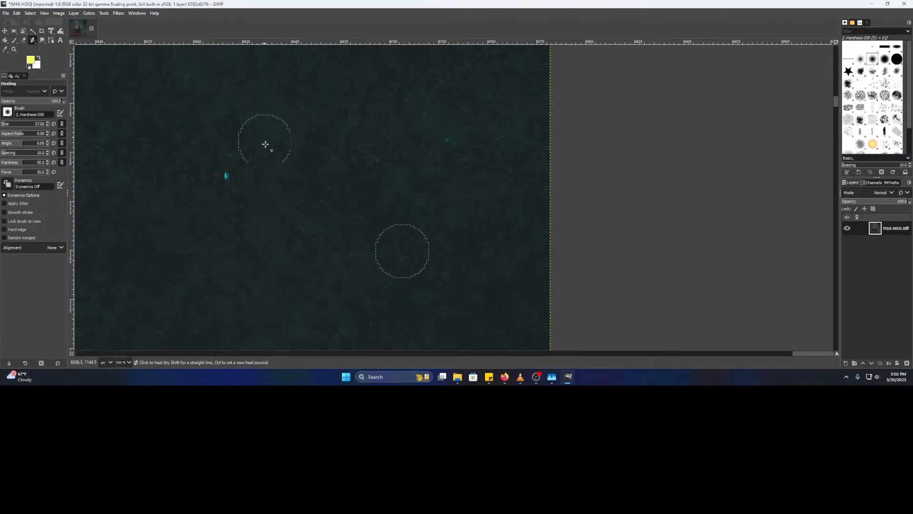
click(226, 176)
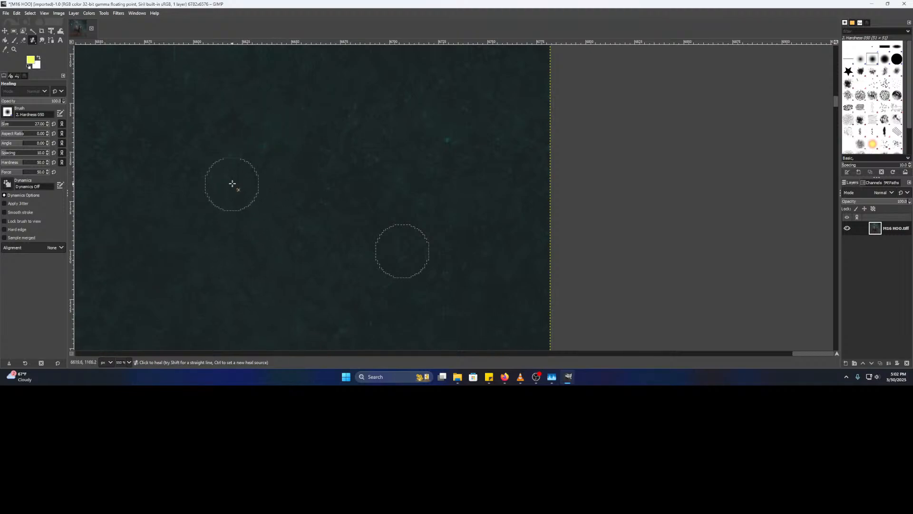
- Set fresh clean-sky sources and heal five more hot pixels, including cyan and red ones
scroll(435, 214, left, 5)
ctrl+click(427, 208)
scroll(514, 208, left, 4)
click(471, 176)
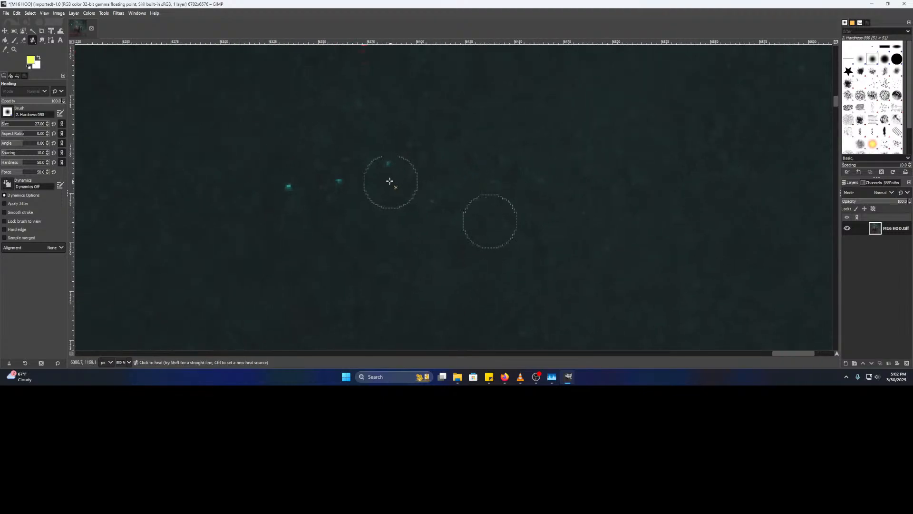
click(387, 164)
click(338, 179)
click(289, 186)
scroll(360, 138, up, 2)
ctrl+click(439, 200)
click(383, 174)
- Check the streaming software window, then return to GIMP
mouse_move(522, 377)
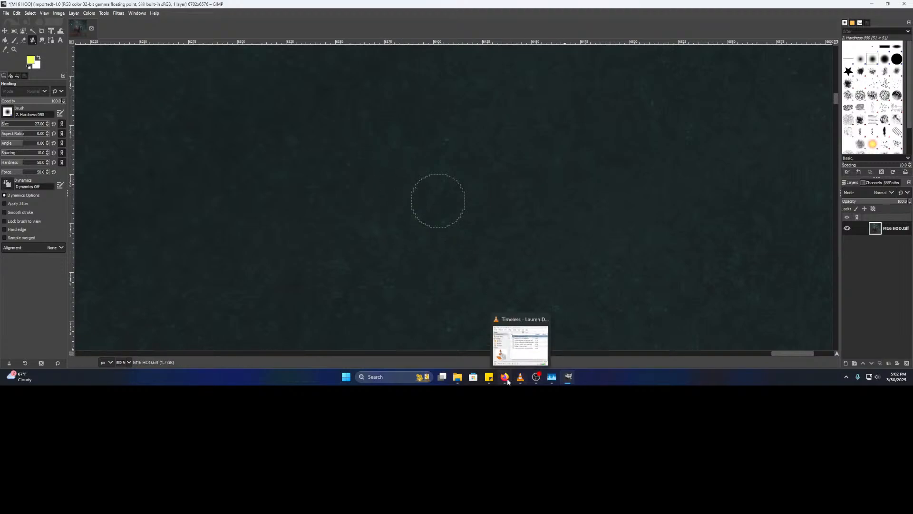
click(541, 376)
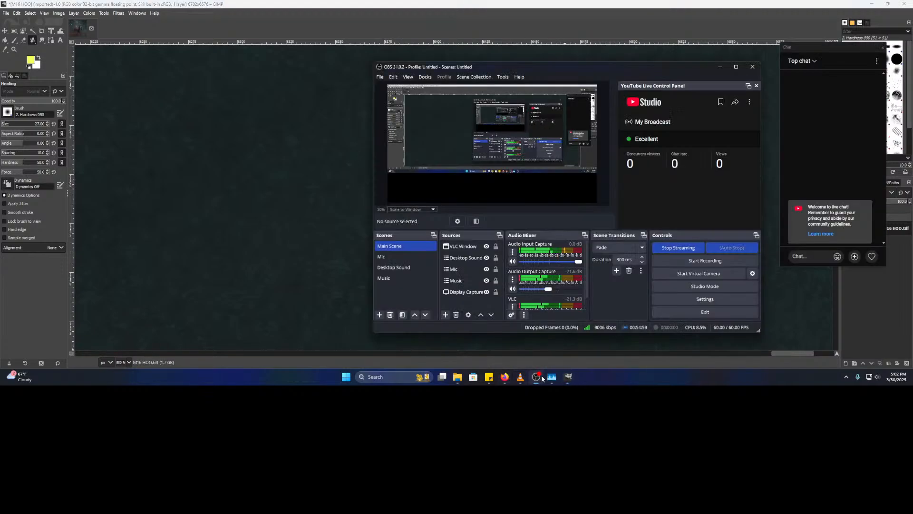
click(454, 12)
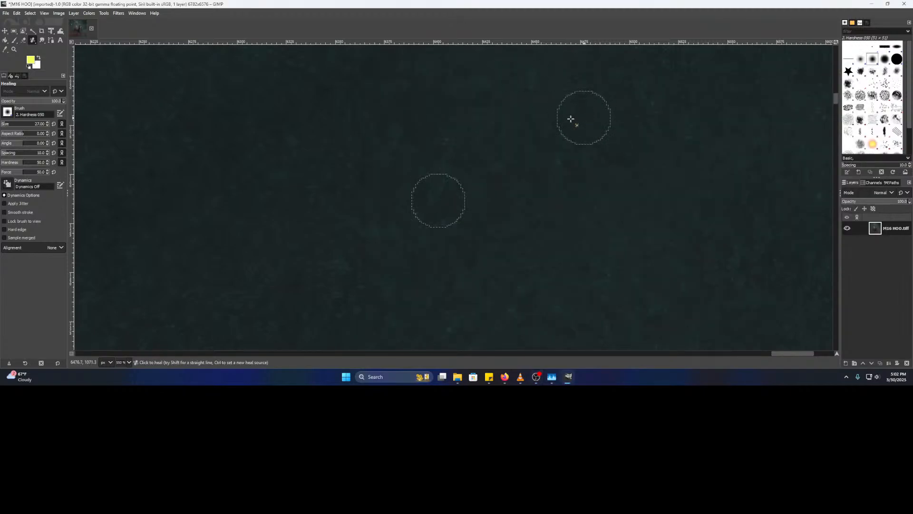
- Paint a healing stroke over a stray pixel streak, then zoom in on the bright star
scroll(518, 184, down, 2)
drag(637, 138, 557, 210)
scroll(456, 199, up, 2)
scroll(490, 179, down, 1)
scroll(481, 233, up, 1)
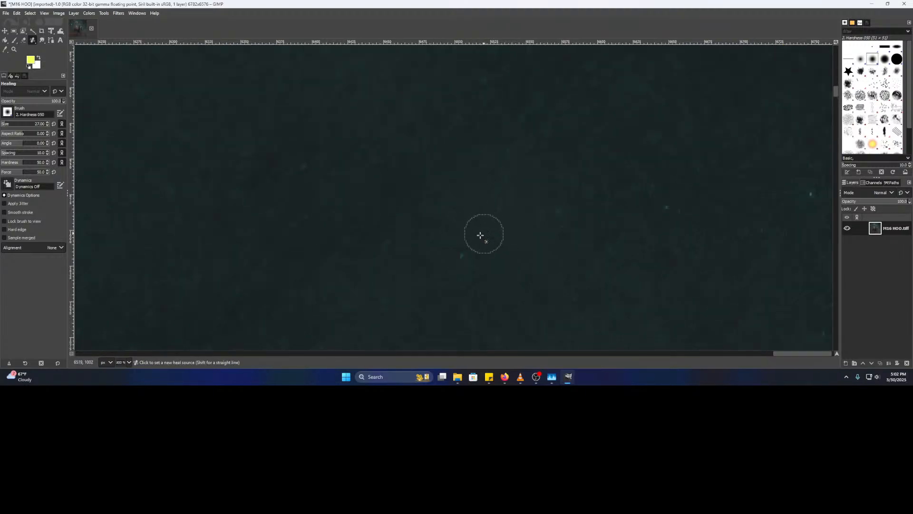
mouse_move(540, 243)
mouse_down()
mouse_move(476, 263)
mouse_move(547, 244)
mouse_up()
mouse_move(598, 230)
mouse_down()
mouse_move(534, 240)
mouse_move(386, 229)
mouse_move(386, 305)
mouse_up()
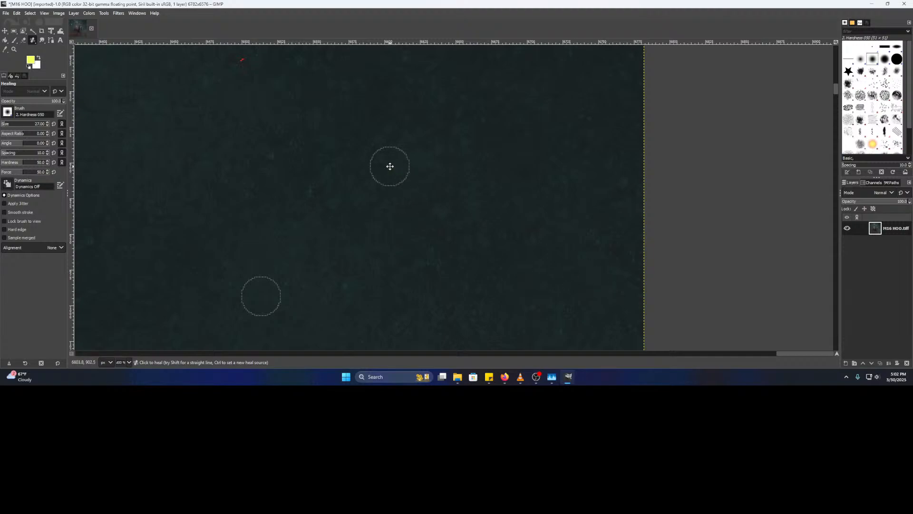
drag(390, 166, 516, 281)
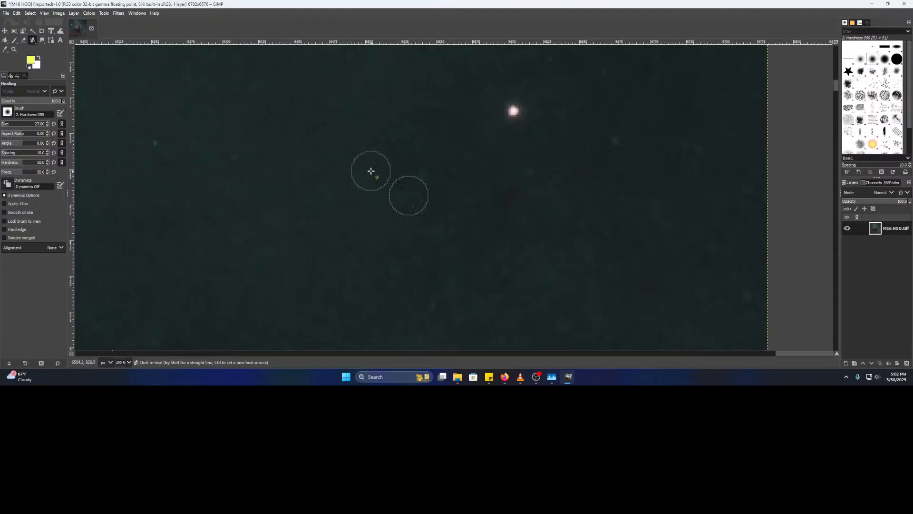
drag(666, 135, 576, 197)
scroll(543, 207, up, 3)
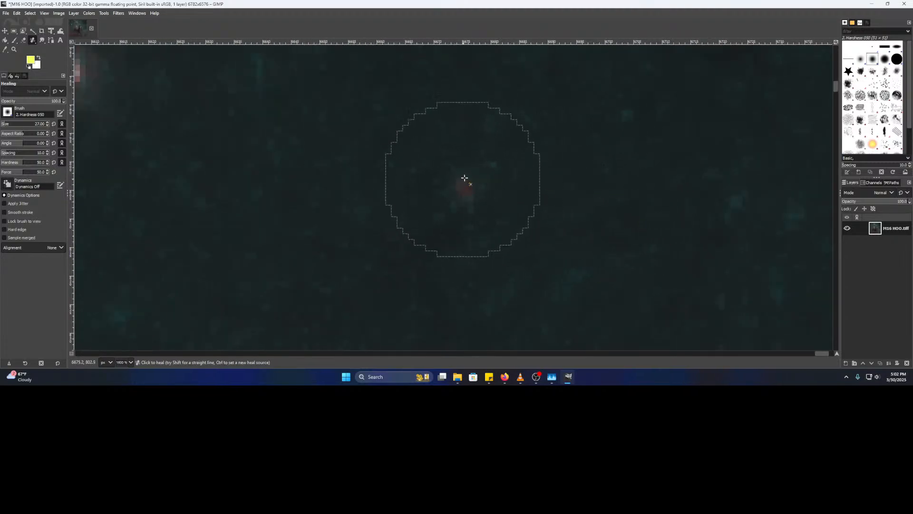
- Move to the dark sky near the right edge and set a clean patch as heal source
scroll(465, 186, down, 5)
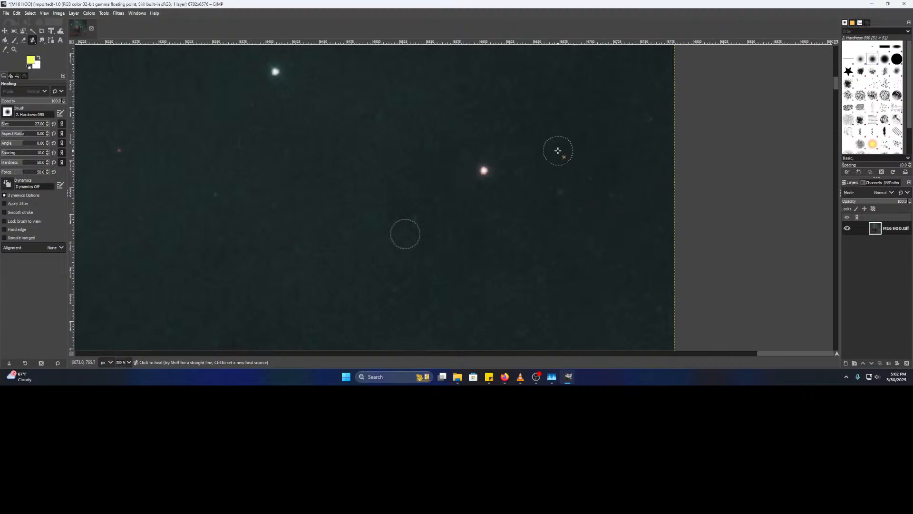
scroll(559, 151, down, 4)
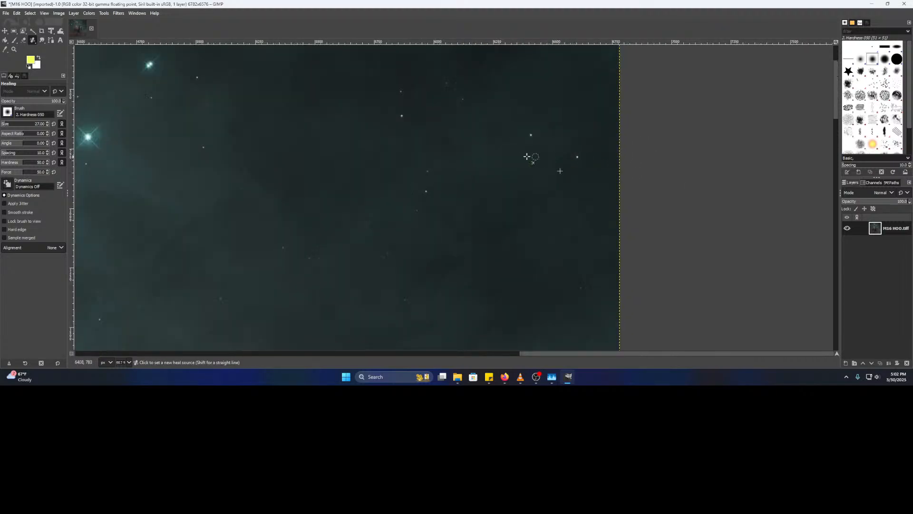
scroll(536, 157, up, 3)
drag(550, 125, 347, 306)
drag(494, 182, 424, 101)
scroll(466, 137, up, 2)
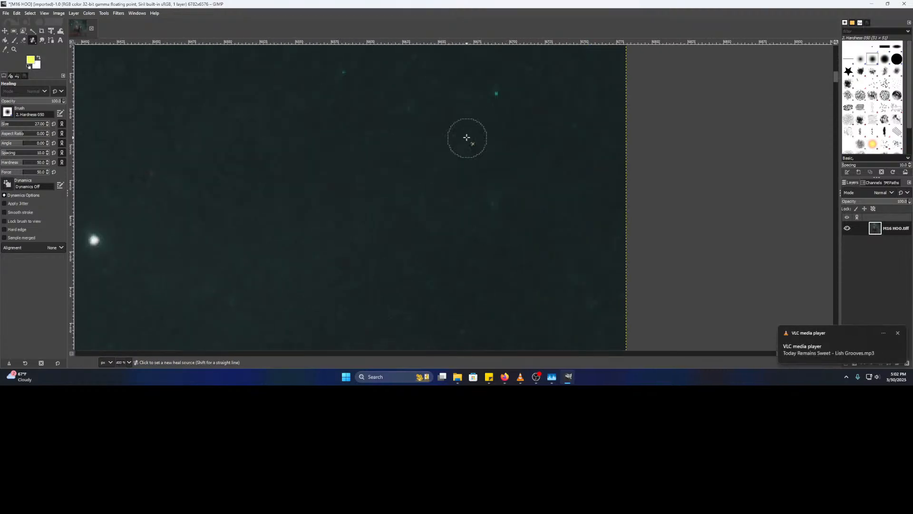
scroll(459, 150, down, 5)
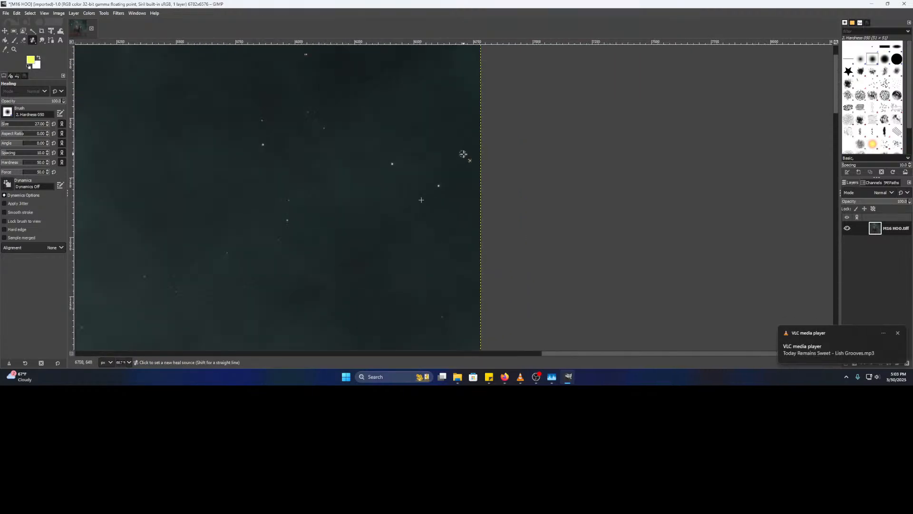
scroll(433, 161, down, 2)
scroll(438, 158, up, 4)
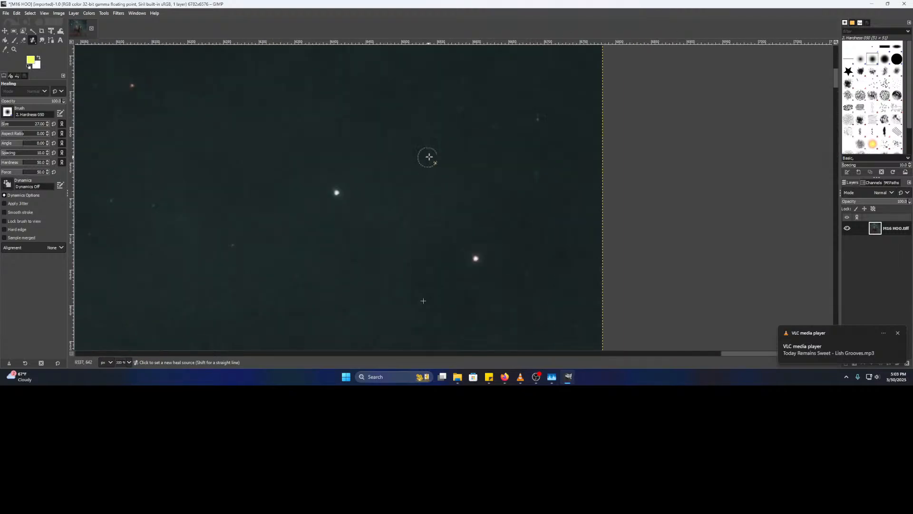
scroll(462, 151, up, 2)
drag(481, 151, 437, 177)
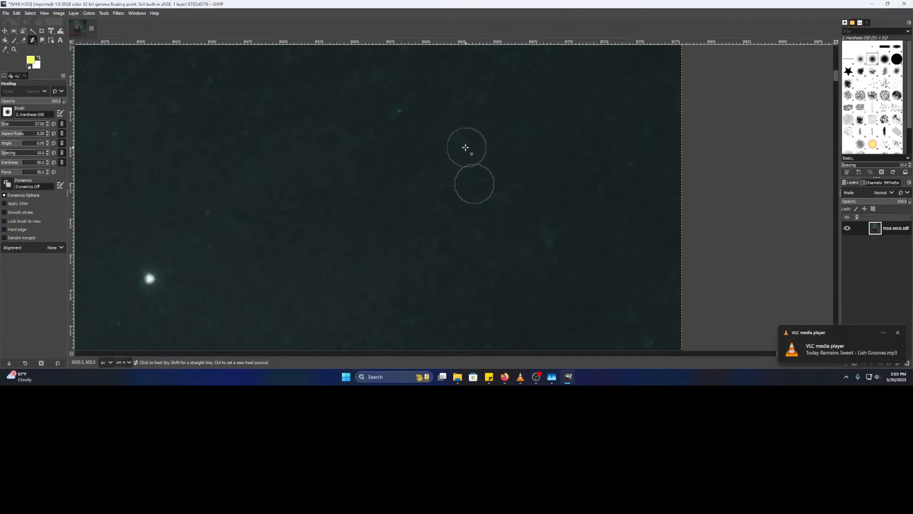
scroll(464, 125, down, 4)
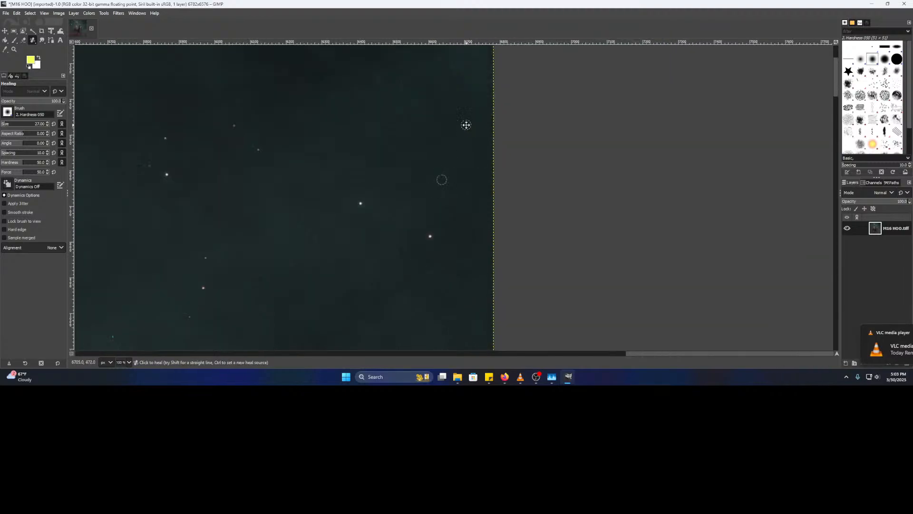
scroll(419, 140, up, 4)
scroll(416, 152, down, 4)
drag(345, 240, 527, 118)
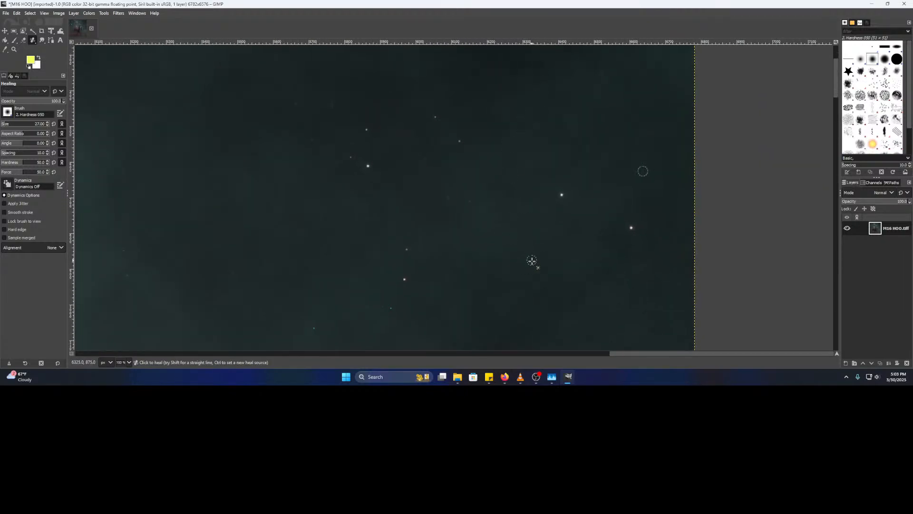
drag(532, 261, 471, 81)
scroll(426, 213, up, 2)
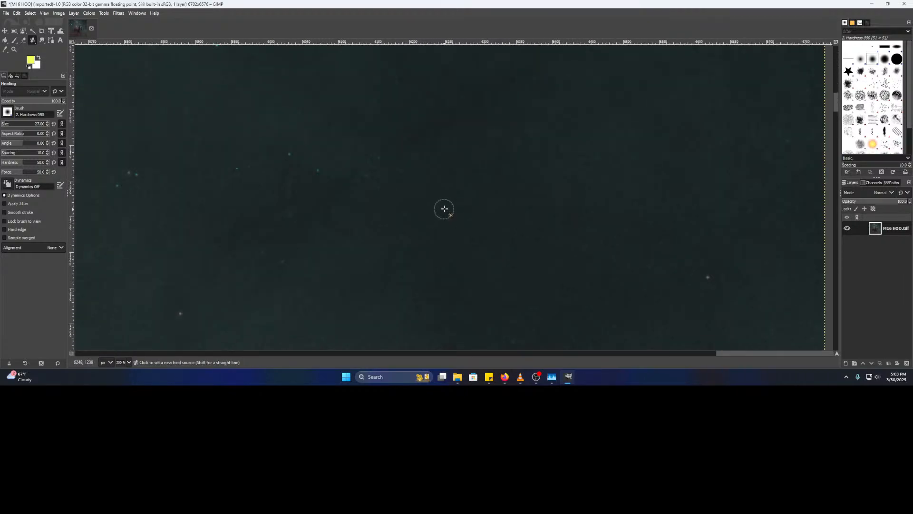
ctrl+click(335, 214)
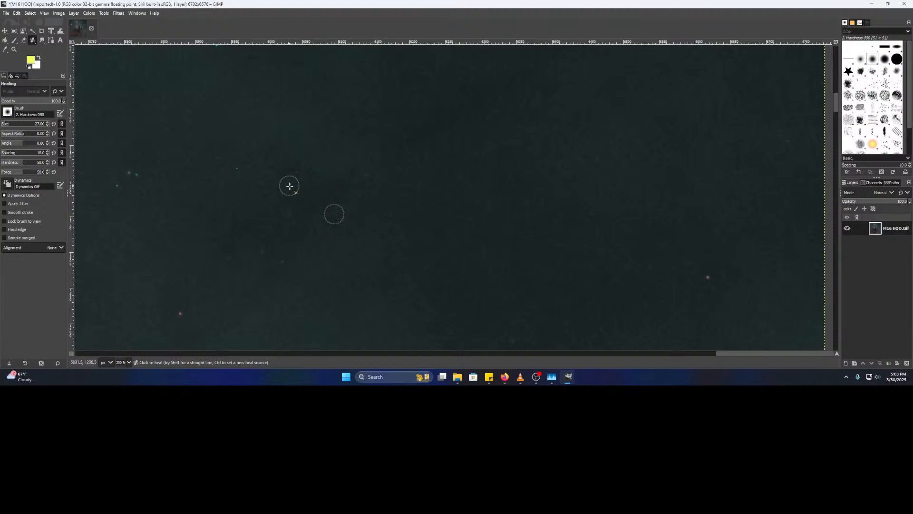
- Heal away the two teal hot pixels and the remaining dim teal spot
scroll(310, 200, left, 4)
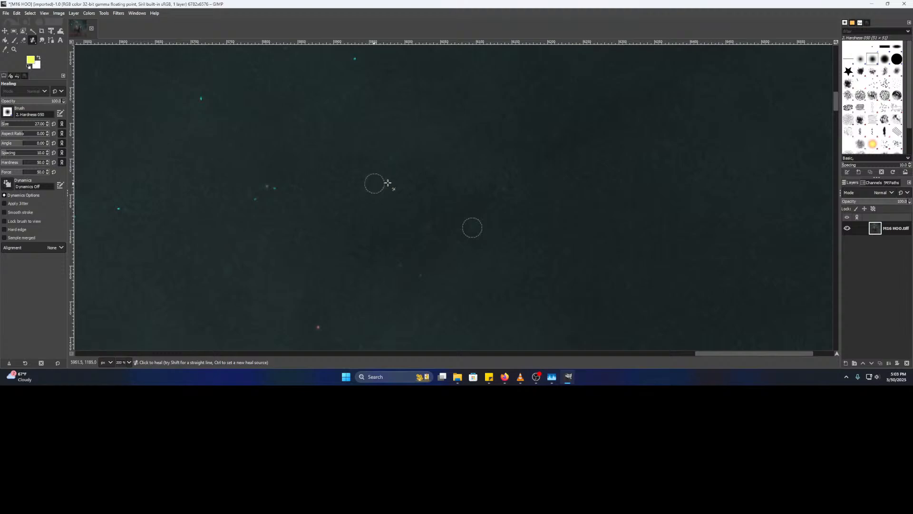
scroll(279, 219, up, 4)
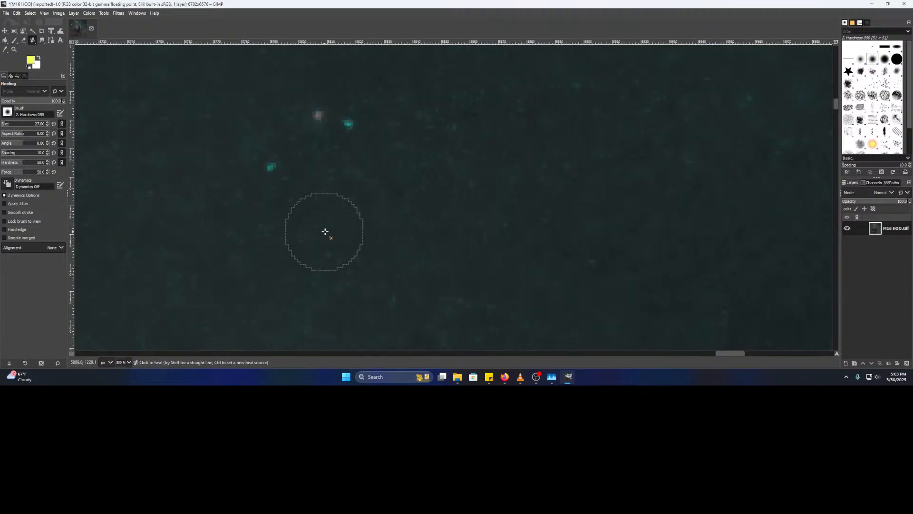
click(268, 172)
click(357, 125)
click(270, 170)
- Set a new clean heal source near the star and heal the cyan hot pixel
scroll(255, 220, down, 3)
mouse_move(206, 215)
mouse_down()
mouse_move(566, 237)
mouse_move(575, 200)
mouse_up()
scroll(434, 232, up, 2)
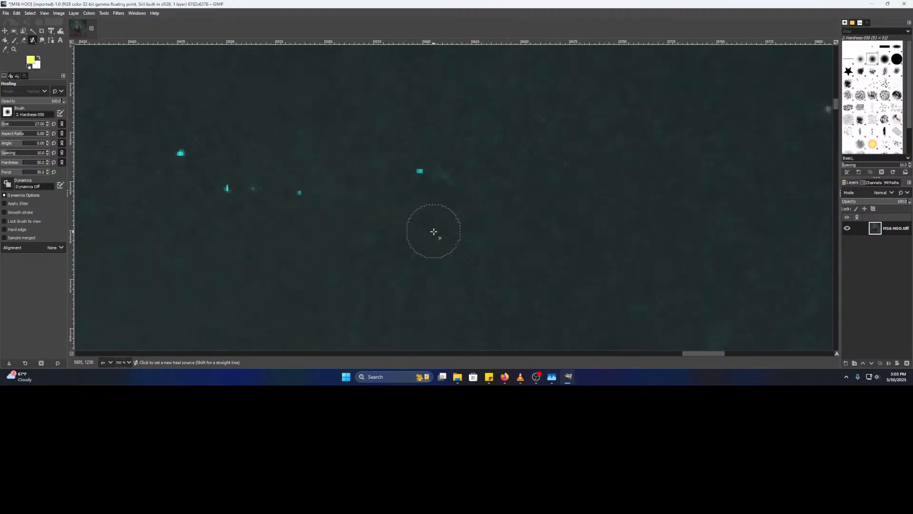
ctrl+click(423, 231)
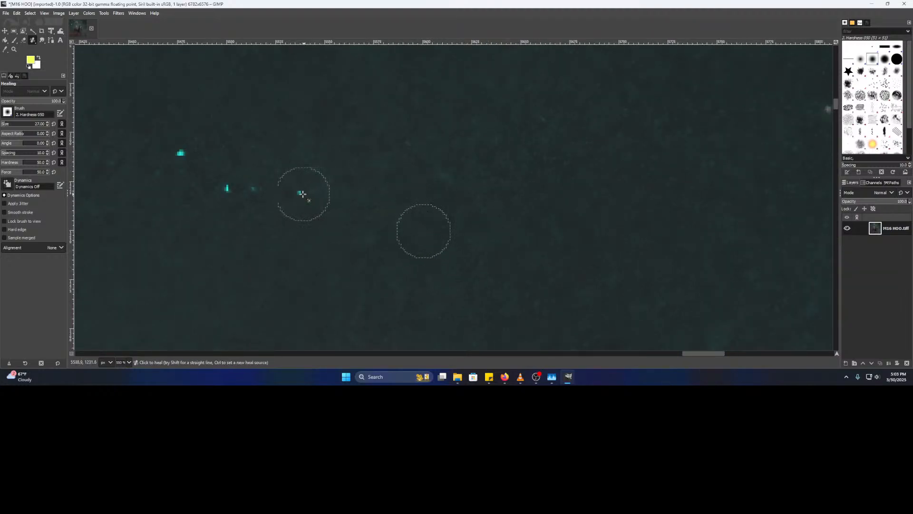
click(180, 155)
- Move to another area of sky and heal another cyan hot pixel
scroll(345, 217, down, 2)
drag(405, 202, 321, 281)
scroll(334, 206, up, 2)
scroll(452, 231, down, 2)
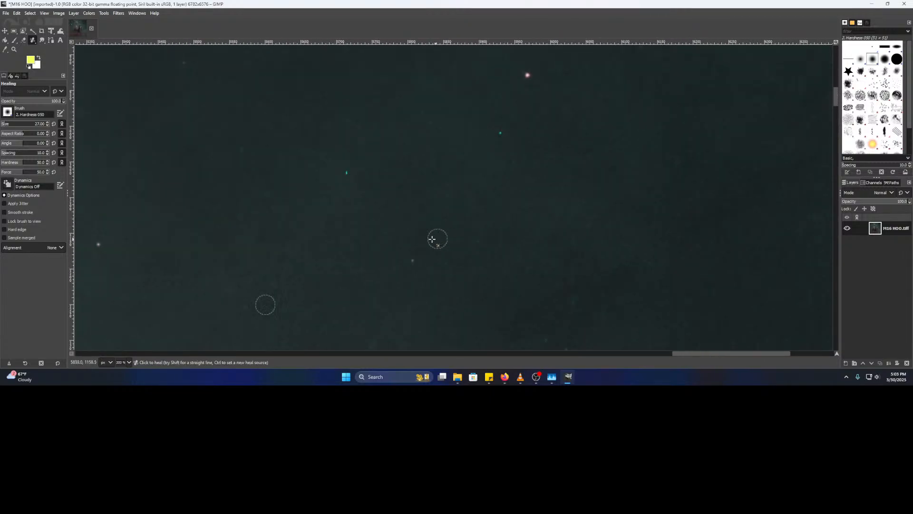
scroll(323, 194, up, 3)
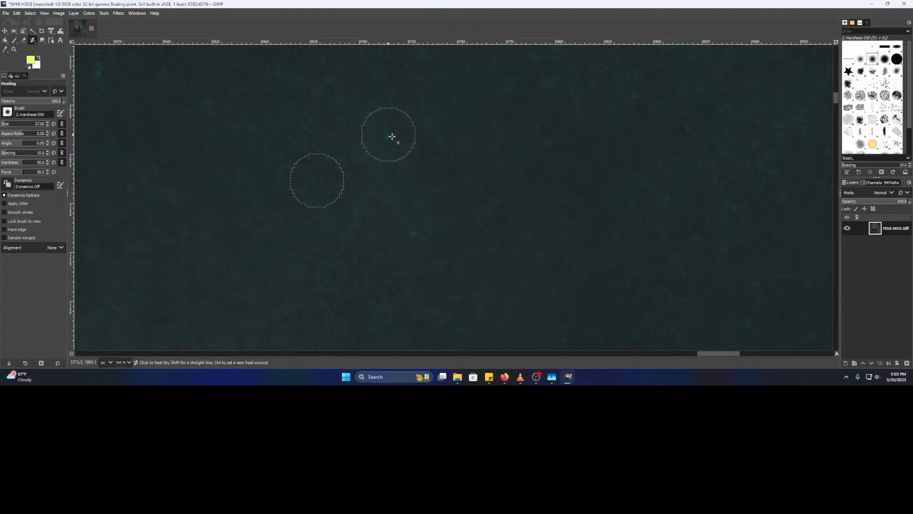
scroll(471, 216, down, 4)
drag(497, 208, 440, 227)
scroll(414, 205, up, 4)
click(384, 158)
- Scan the sky toward the image's right edge for remaining stray pixels
scroll(362, 199, down, 4)
mouse_move(627, 196)
mouse_down()
mouse_move(224, 254)
mouse_move(346, 158)
mouse_up()
drag(236, 291, 534, 162)
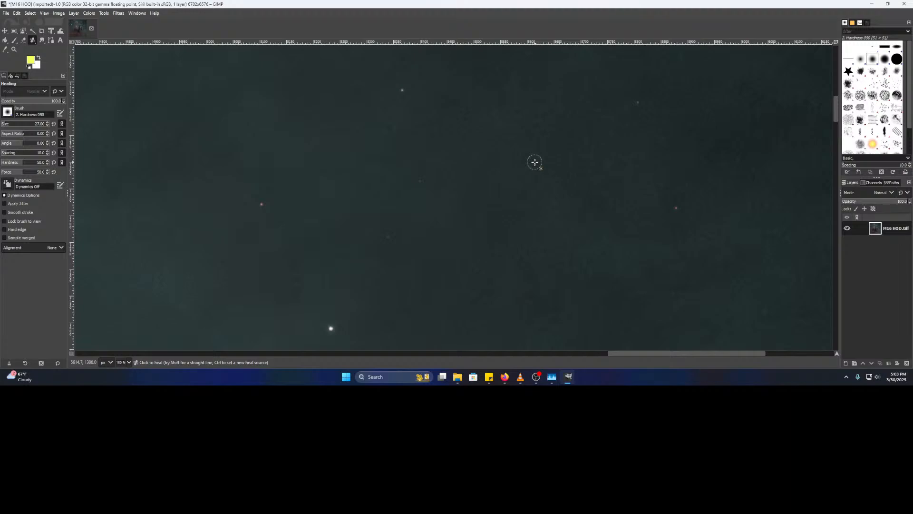
scroll(410, 279, down, 3)
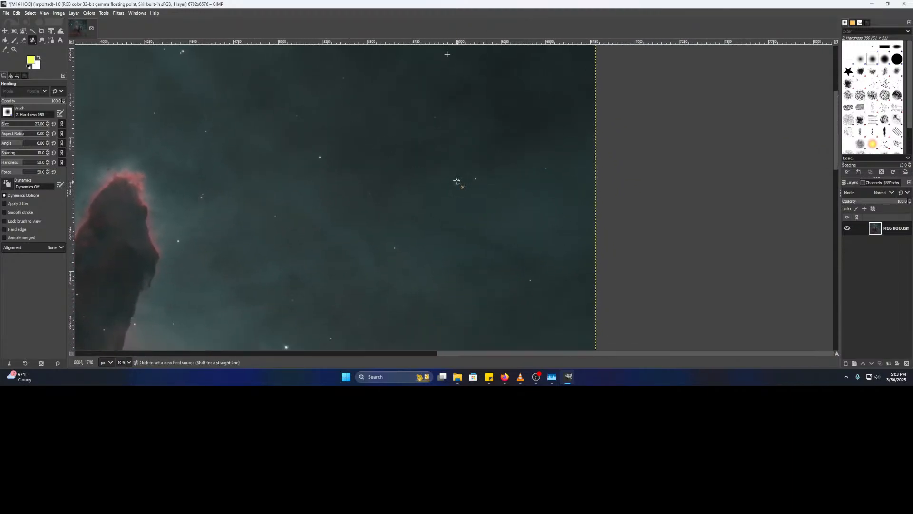
scroll(457, 181, up, 4)
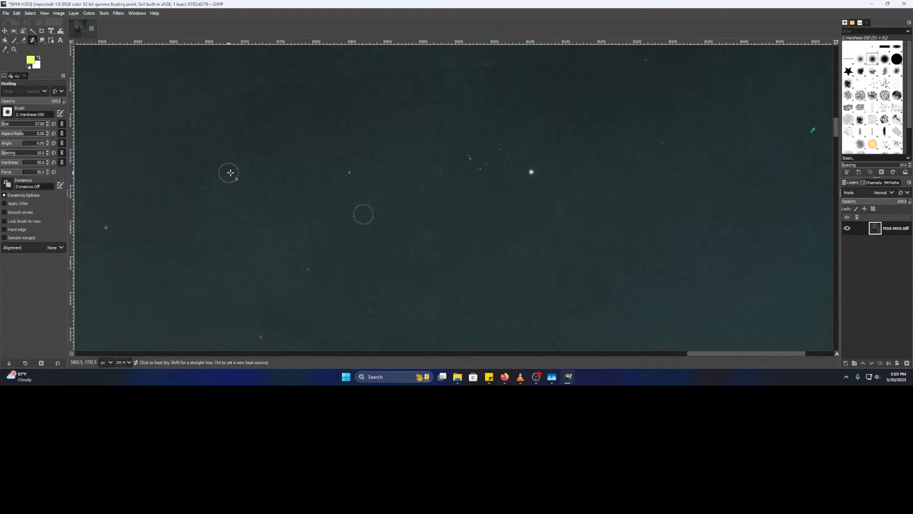
scroll(354, 172, up, 1)
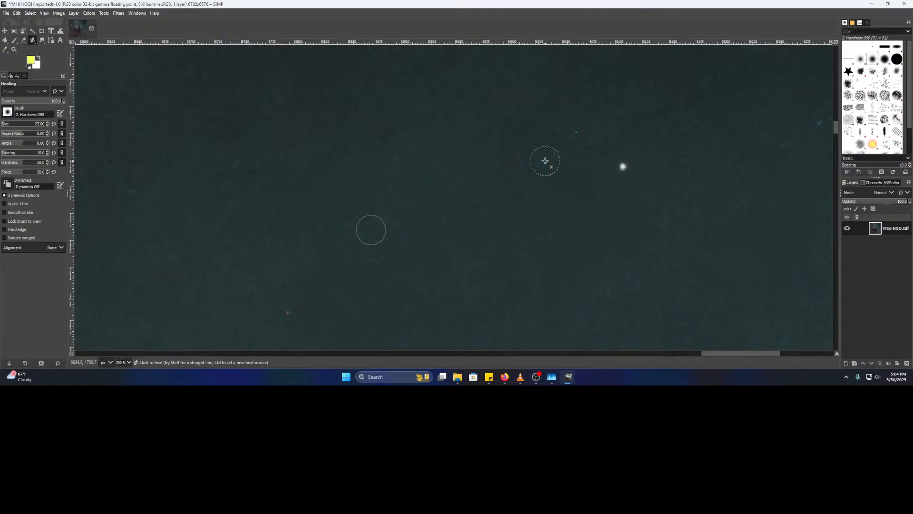
- Heal two faint stray spots in a new patch of sky, resampling clean sky for each
drag(662, 178, 276, 215)
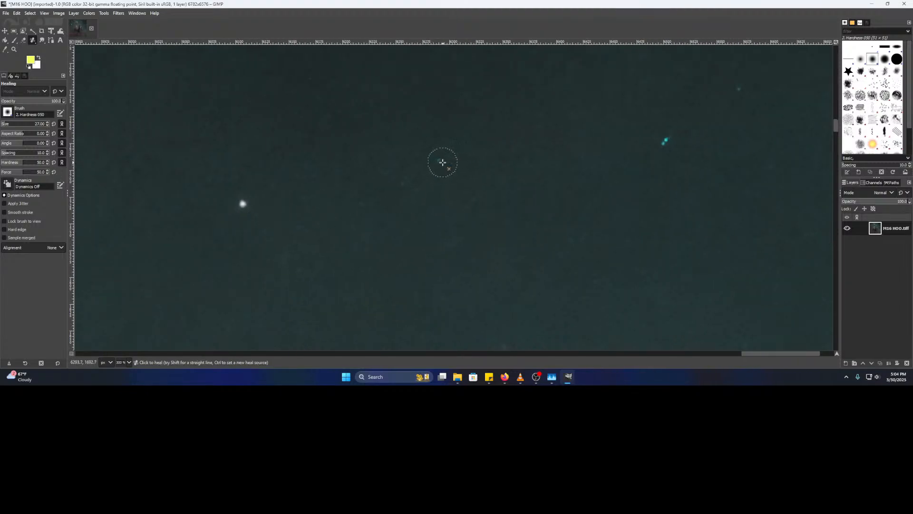
scroll(449, 173, up, 3)
ctrl+click(492, 175)
click(433, 142)
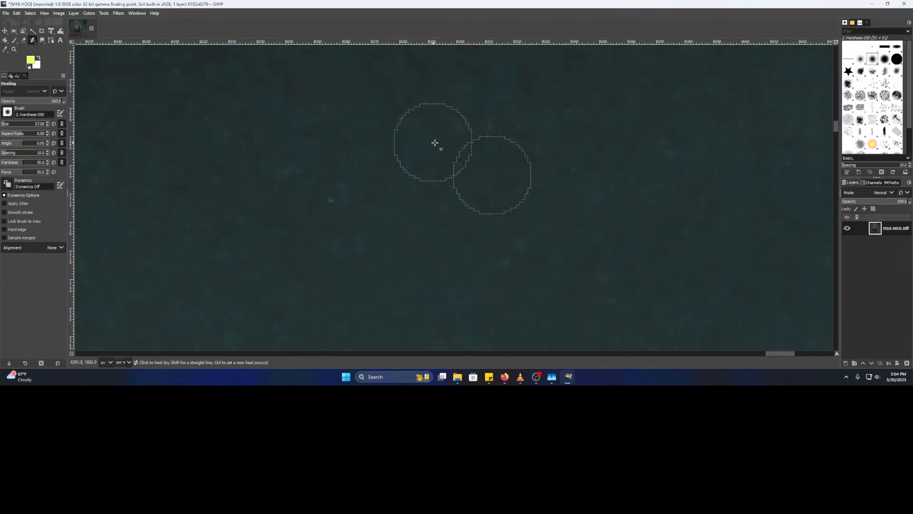
click(334, 200)
drag(652, 164, 199, 276)
- Heal four bright teal specks, using a fresh clean-sky source
ctrl+click(496, 203)
click(584, 196)
click(577, 207)
drag(735, 178, 513, 242)
click(419, 139)
drag(664, 260, 458, 204)
click(504, 235)
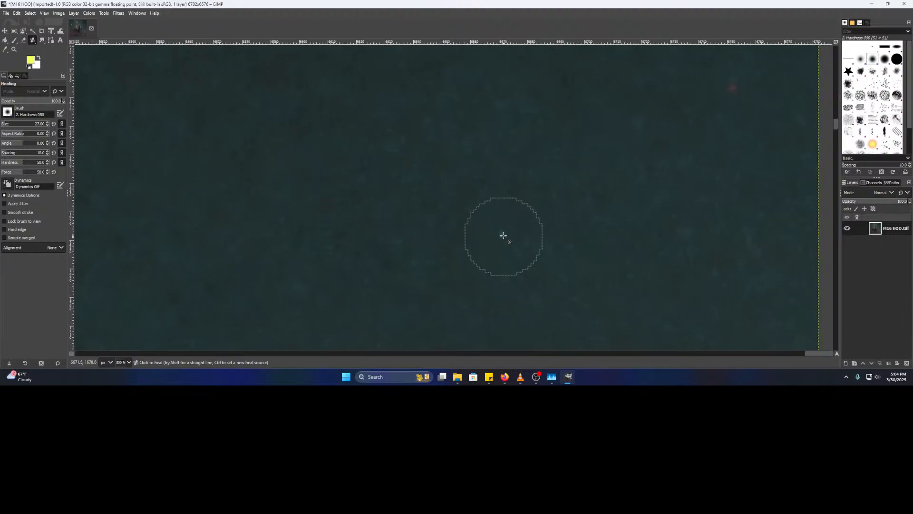
- Move to another sky region and sample clean sky as the new heal source
scroll(516, 237, down, 5)
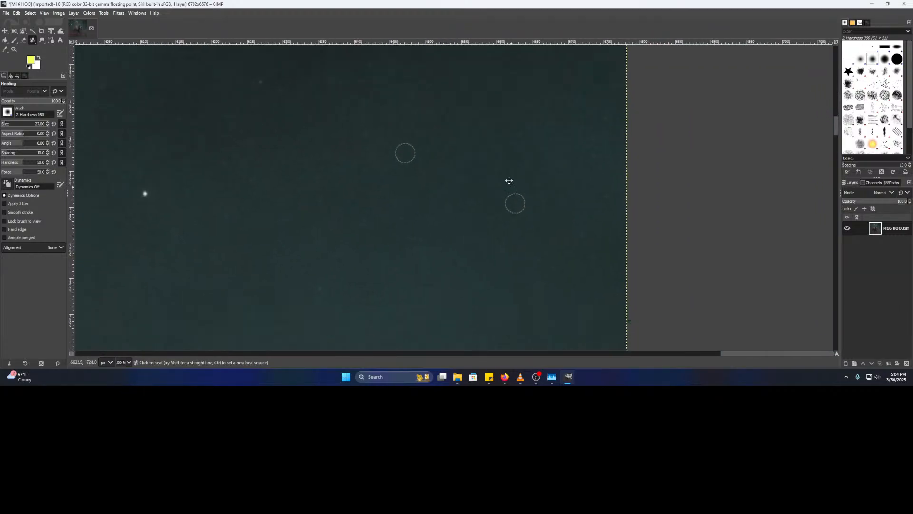
drag(419, 219, 424, 212)
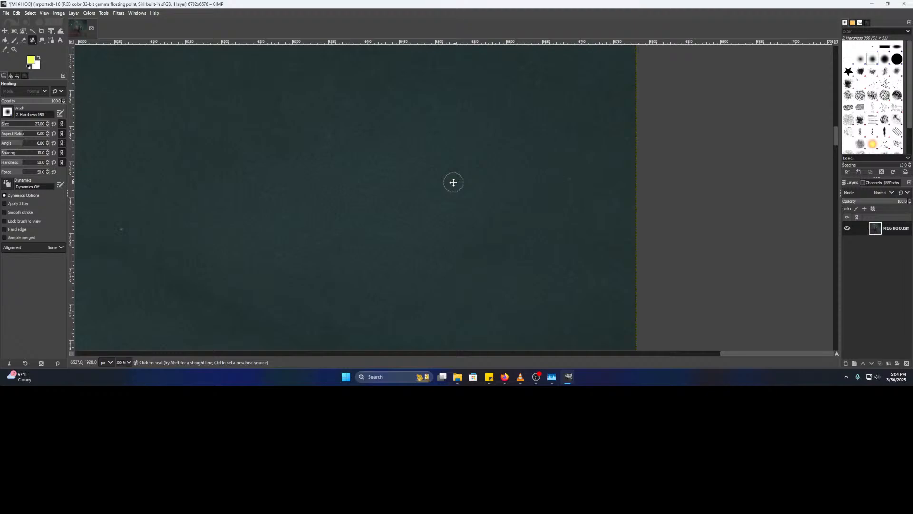
scroll(229, 251, down, 3)
drag(326, 264, 447, 211)
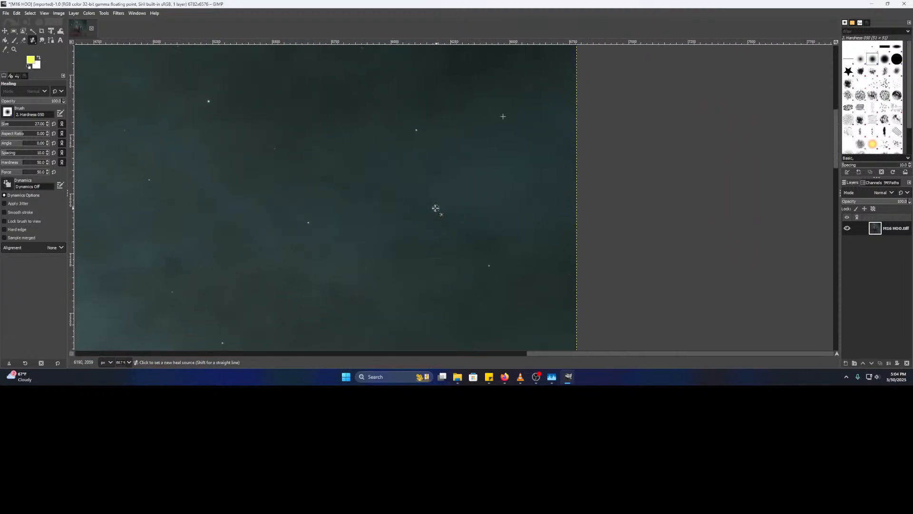
scroll(436, 208, up, 3)
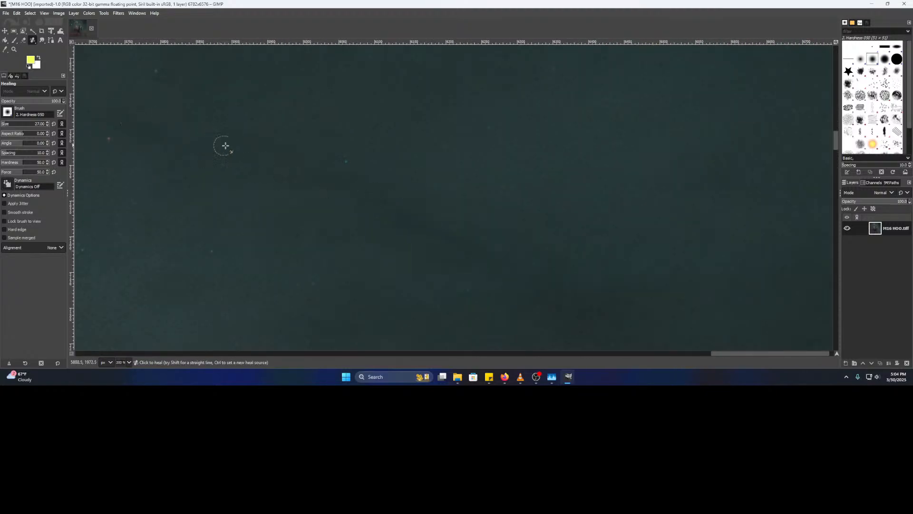
scroll(376, 171, up, 3)
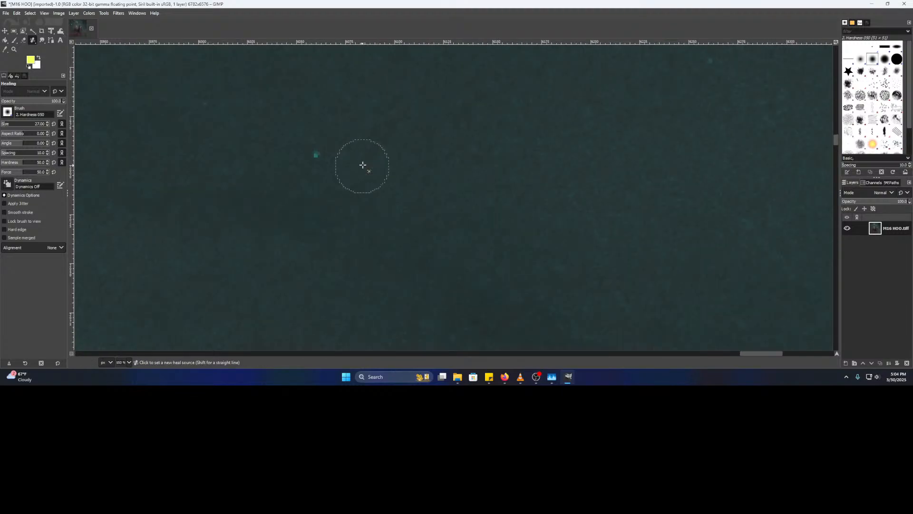
ctrl+click(398, 150)
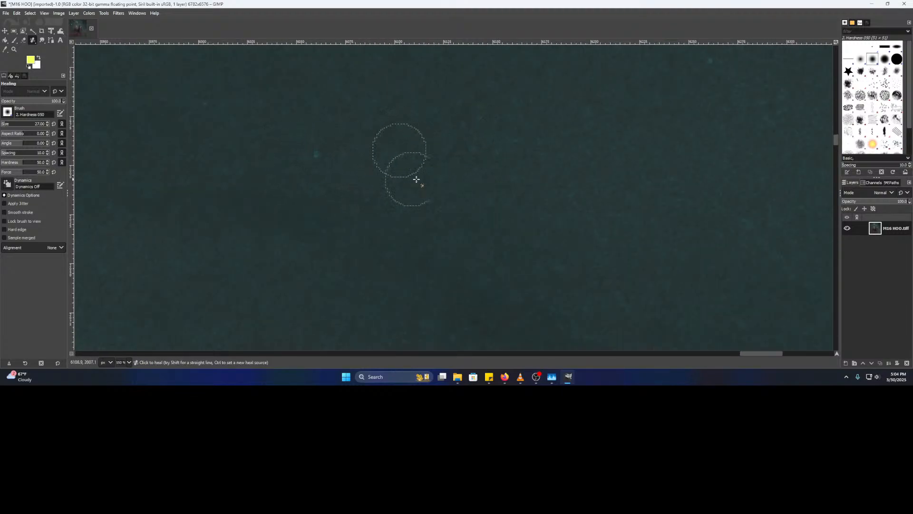
- Resample clean sky beside a teal speck in the magnified sky and heal it
scroll(451, 160, down, 5)
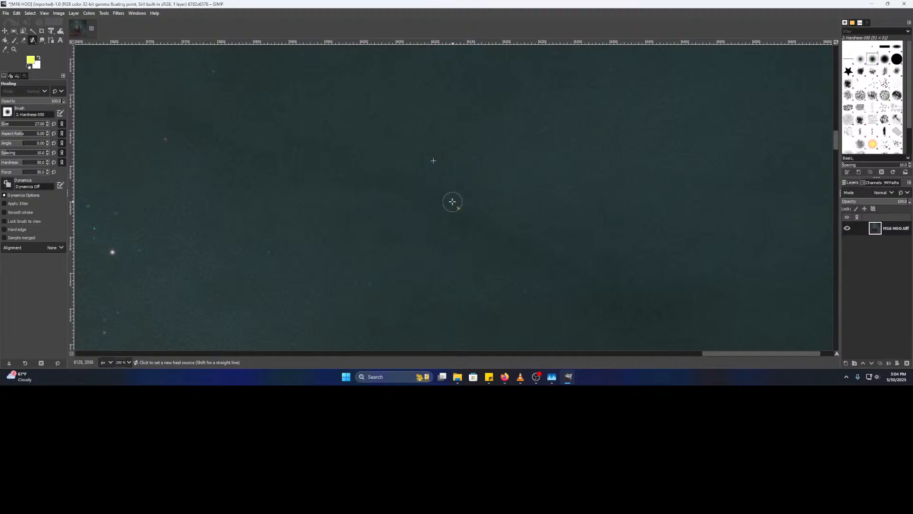
scroll(327, 235, up, 4)
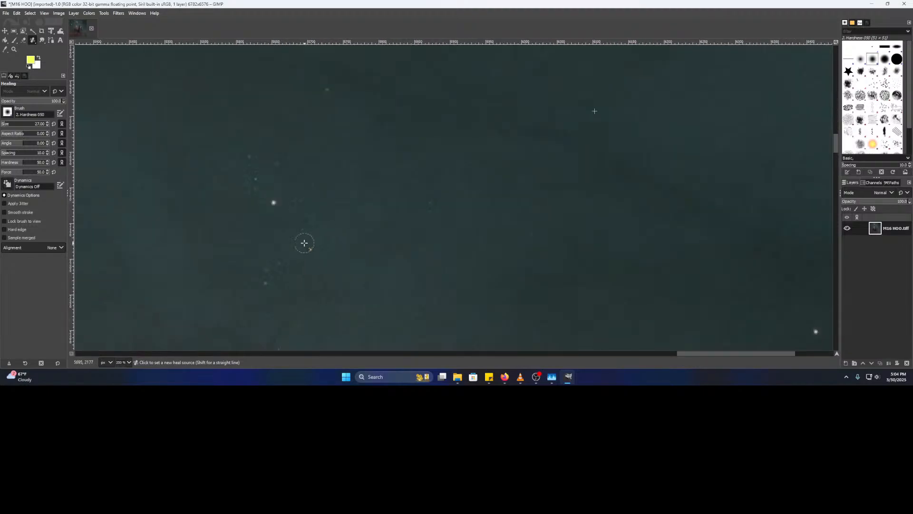
scroll(297, 208, up, 4)
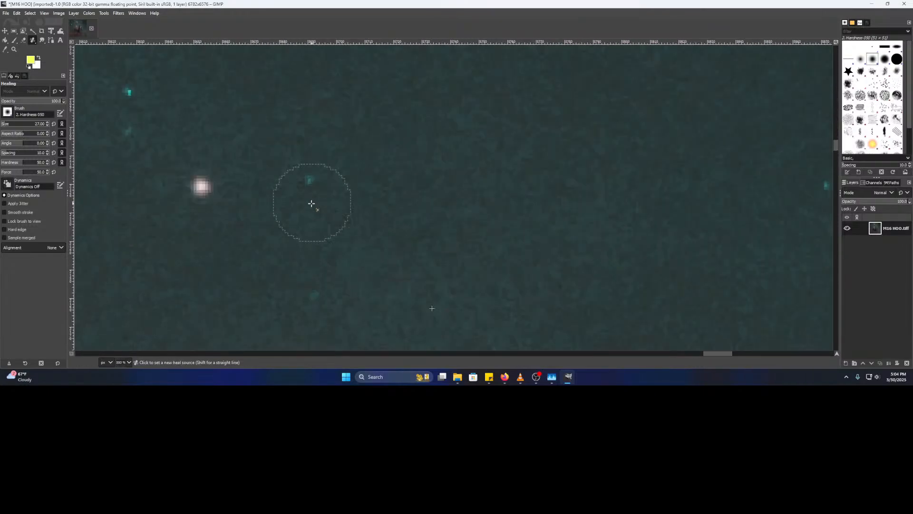
drag(325, 209, 537, 241)
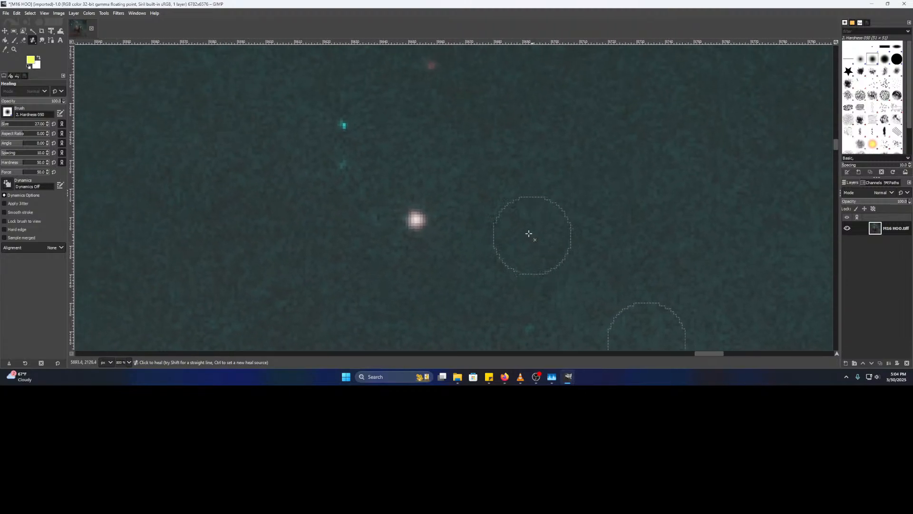
scroll(495, 213, down, 4)
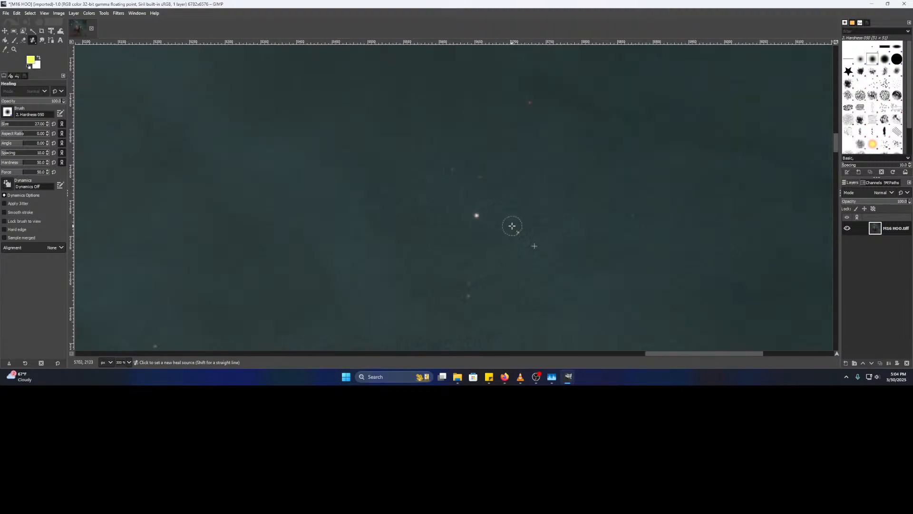
scroll(446, 177, up, 3)
ctrl+click(469, 151)
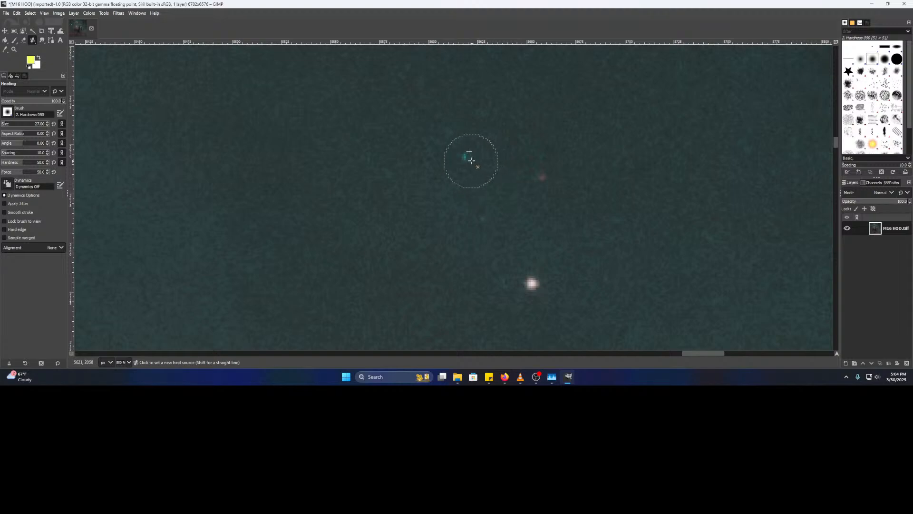
ctrl+click(245, 152)
click(461, 154)
- Near the image's right edge, heal a teal spot and a remaining faint spot
scroll(462, 215, down, 4)
drag(565, 260, 438, 128)
drag(623, 235, 242, 162)
scroll(442, 235, down, 1)
scroll(486, 196, up, 2)
drag(520, 183, 497, 208)
scroll(437, 202, up, 2)
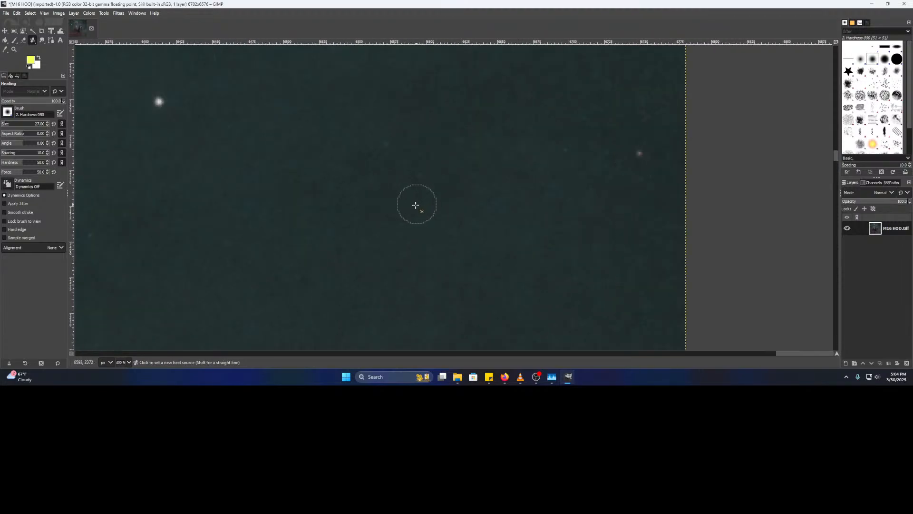
scroll(401, 218, down, 4)
drag(337, 253, 430, 205)
scroll(436, 204, left, 2)
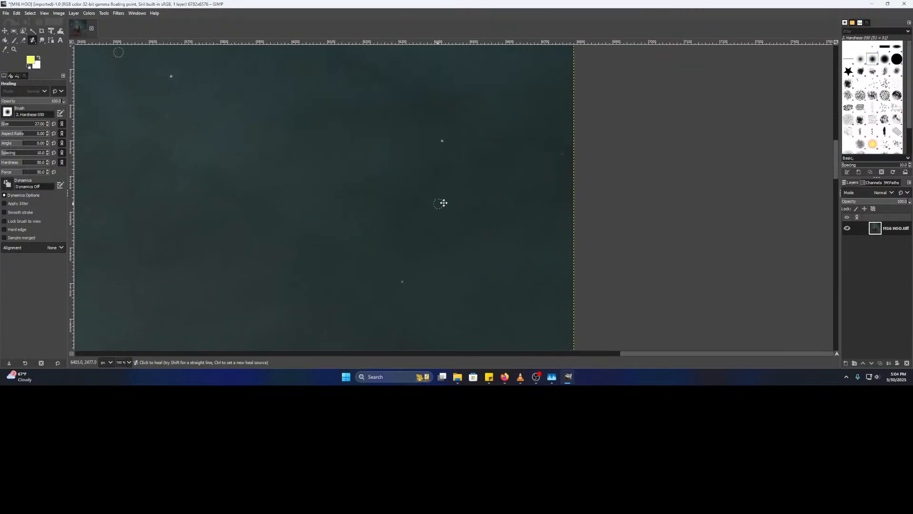
scroll(381, 209, up, 5)
click(393, 142)
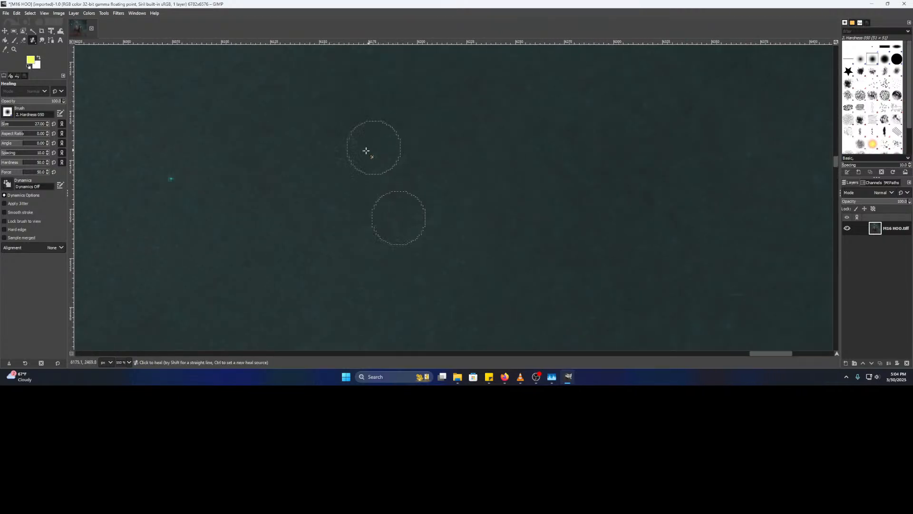
click(180, 181)
- Scan along the image's right edge, zooming in and out for more stray specks
scroll(343, 234, down, 5)
mouse_move(276, 292)
mouse_down()
mouse_move(480, 269)
mouse_move(549, 273)
mouse_move(520, 316)
mouse_up()
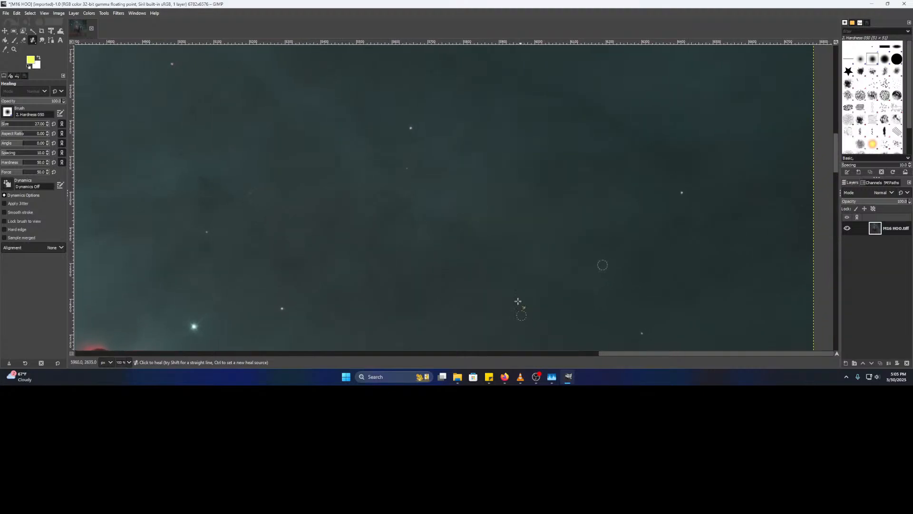
scroll(437, 184, up, 4)
scroll(448, 196, down, 3)
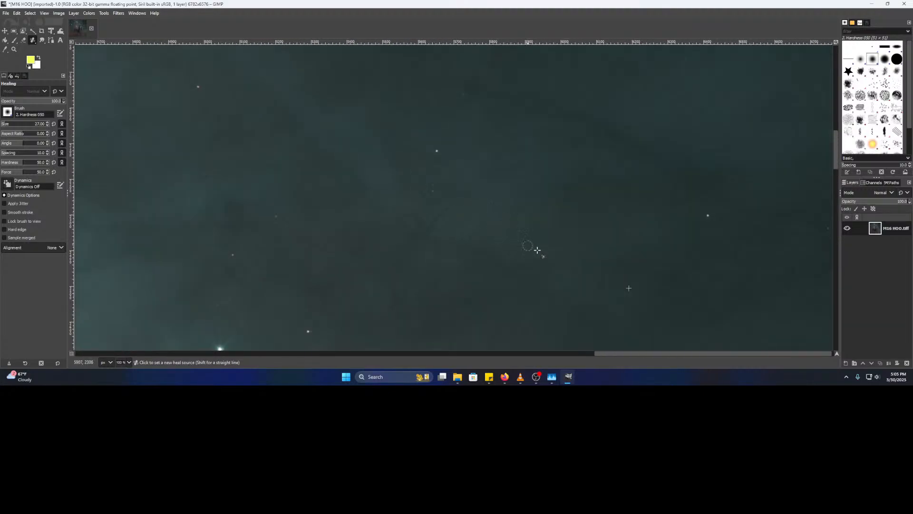
scroll(457, 265, down, 3)
scroll(410, 266, up, 7)
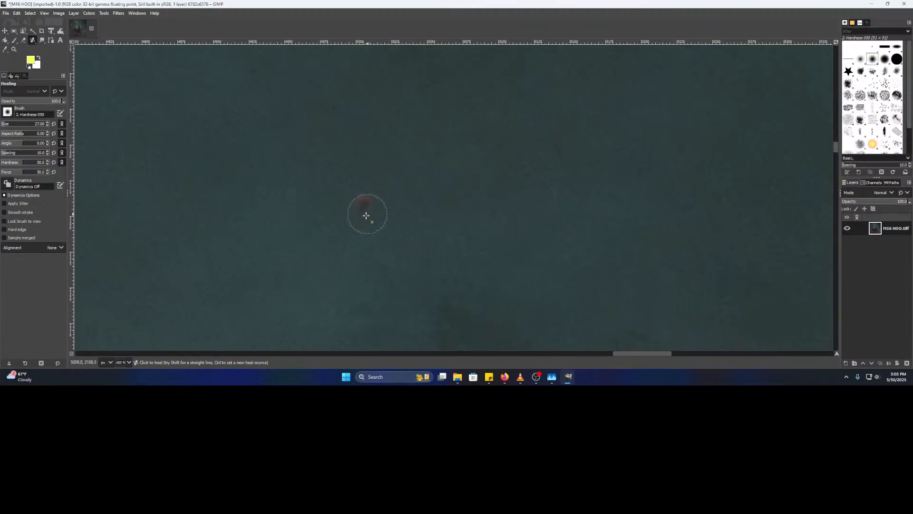
scroll(374, 263, down, 4)
scroll(468, 229, up, 1)
scroll(467, 229, down, 1)
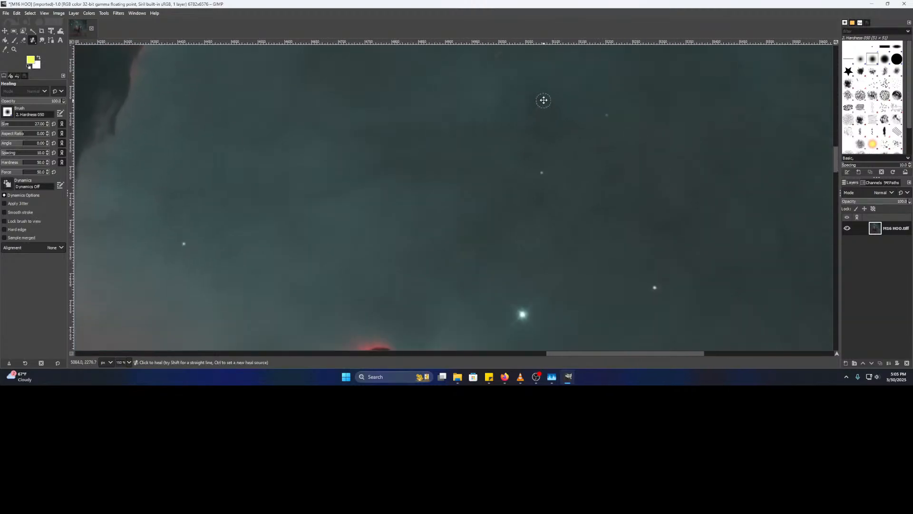
- Search the star field and lower nebula for remaining stray specks
scroll(508, 272, down, 1)
scroll(407, 90, up, 2)
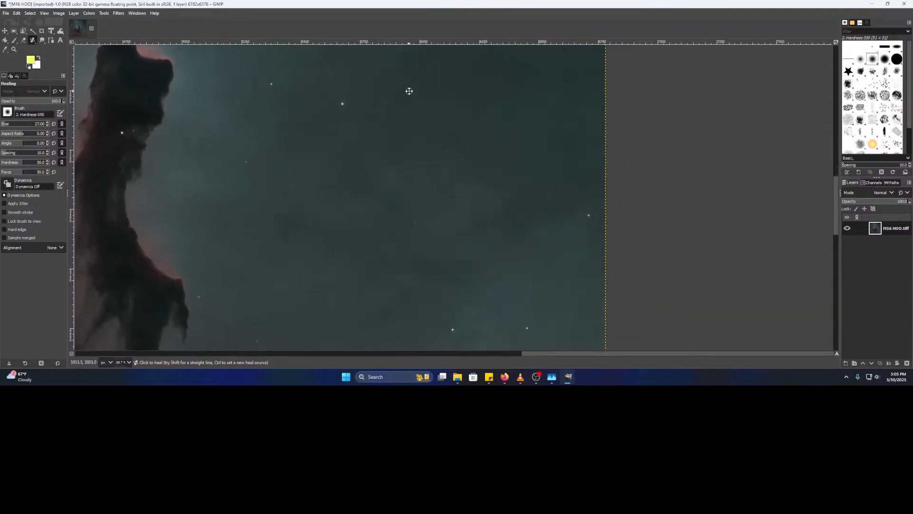
scroll(457, 219, up, 3)
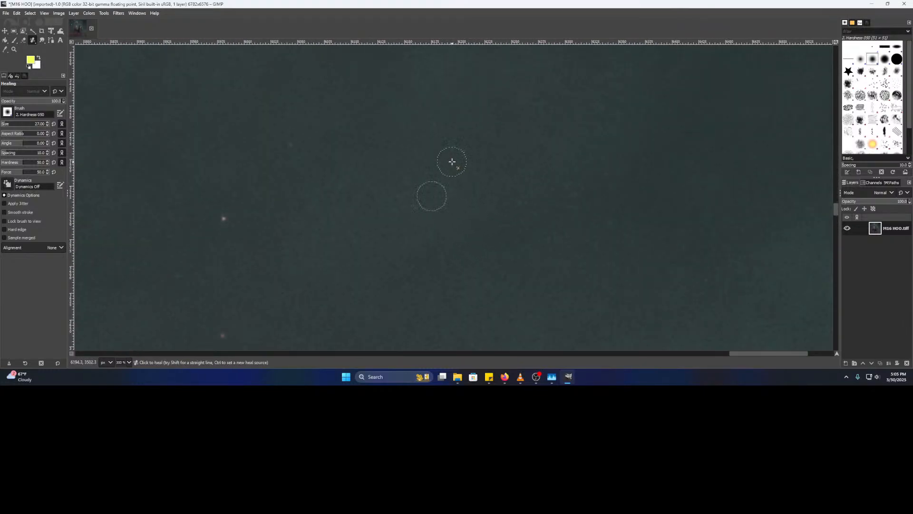
scroll(483, 195, down, 4)
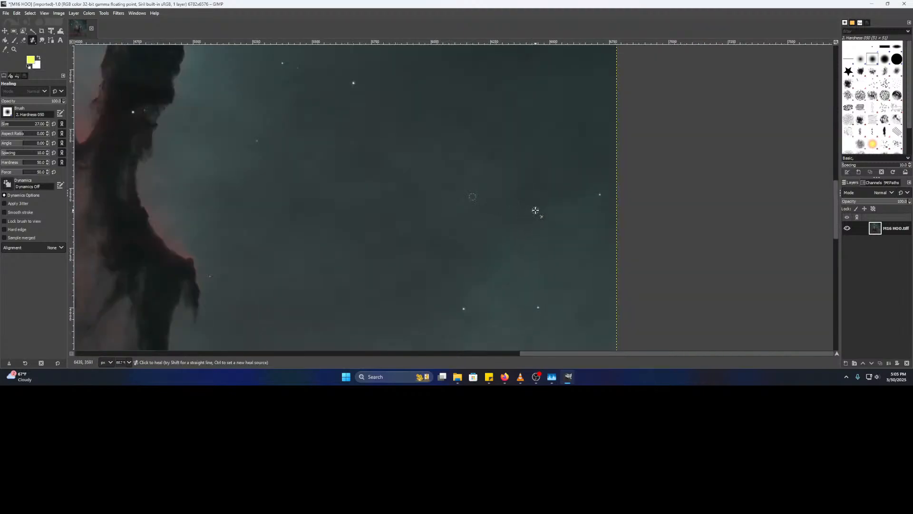
drag(536, 210, 400, 213)
scroll(400, 213, up, 1)
scroll(443, 203, up, 4)
scroll(448, 204, down, 5)
drag(291, 213, 397, 86)
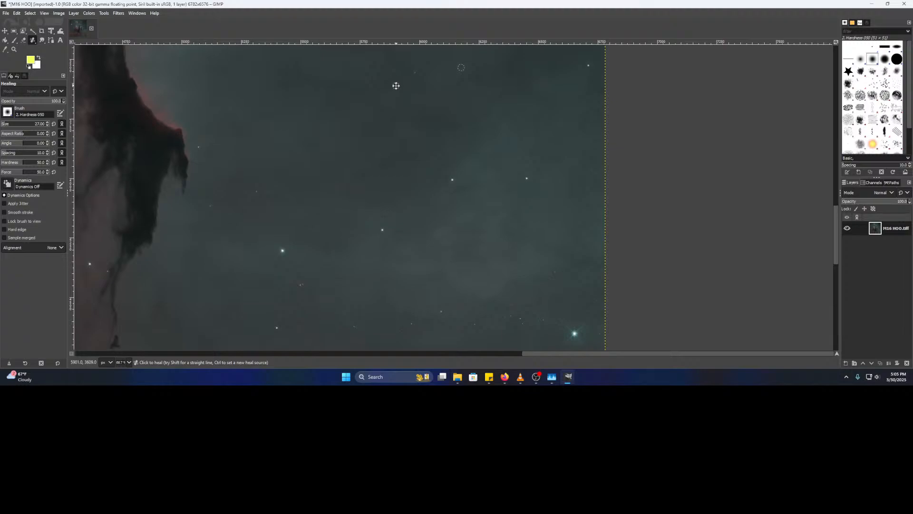
drag(387, 200, 350, 99)
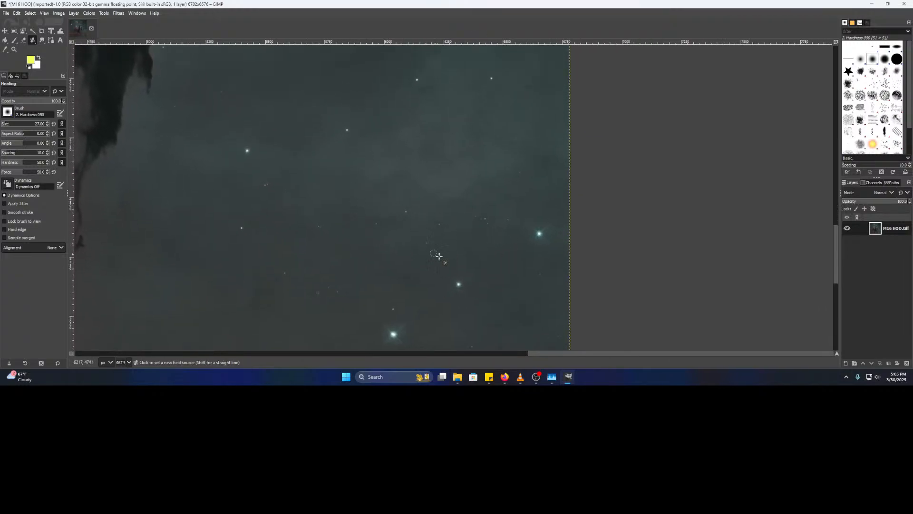
scroll(387, 241, up, 2)
mouse_move(384, 245)
mouse_down()
mouse_move(287, 102)
mouse_move(331, 168)
mouse_up()
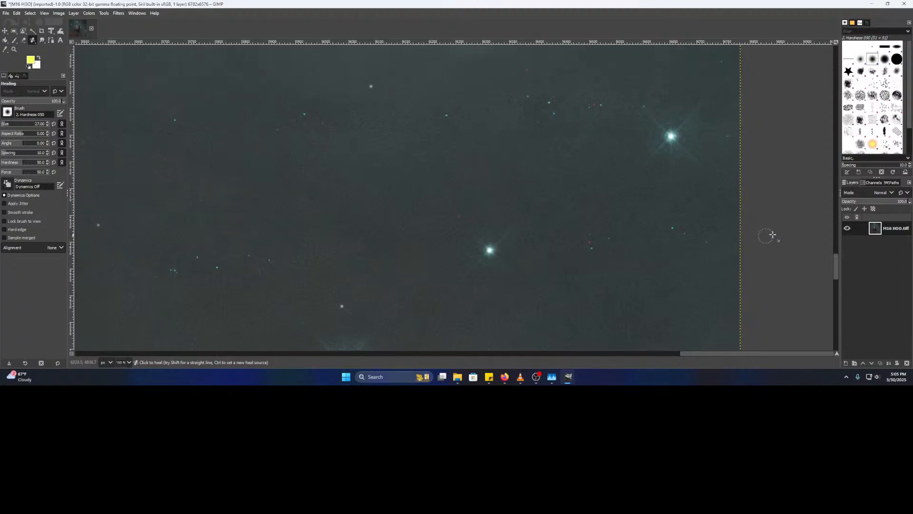
mouse_move(272, 255)
mouse_down()
mouse_move(658, 190)
mouse_move(477, 227)
mouse_move(437, 229)
mouse_move(383, 206)
mouse_move(298, 244)
mouse_move(355, 335)
mouse_up()
mouse_move(537, 226)
mouse_down()
mouse_move(332, 208)
mouse_move(543, 224)
mouse_up()
- Sample clean sky as the source and heal the small cyan speck
ctrl+scroll(427, 243, up, 1)
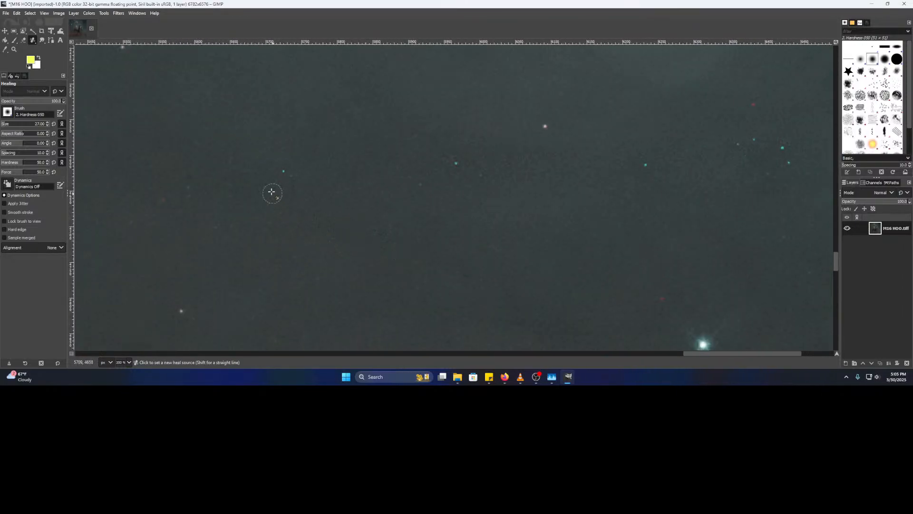
ctrl+click(259, 178)
drag(430, 199, 341, 207)
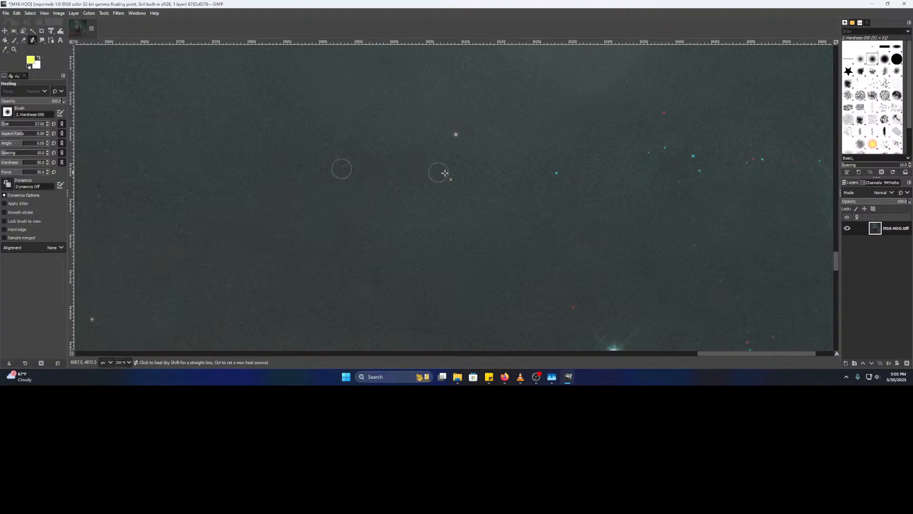
scroll(436, 178, right, 3)
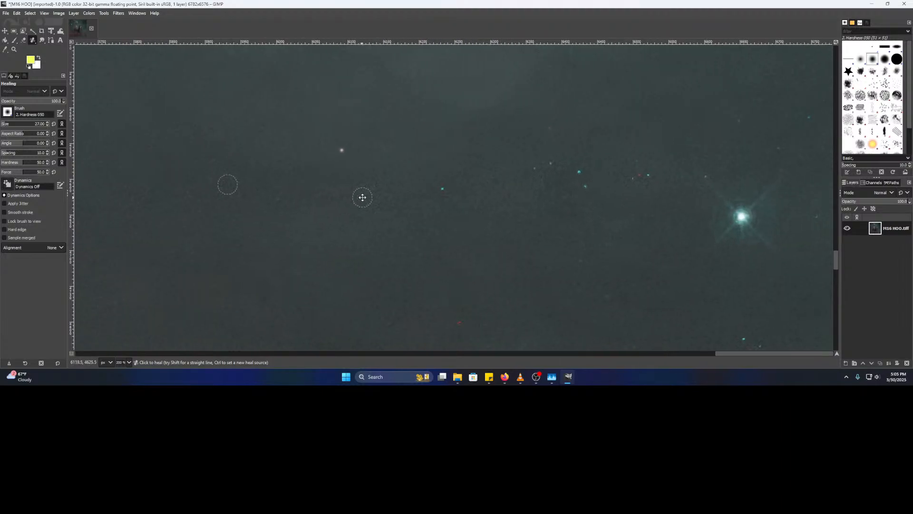
scroll(363, 195, up, 2)
scroll(261, 278, right, 3)
scroll(285, 247, down, 2)
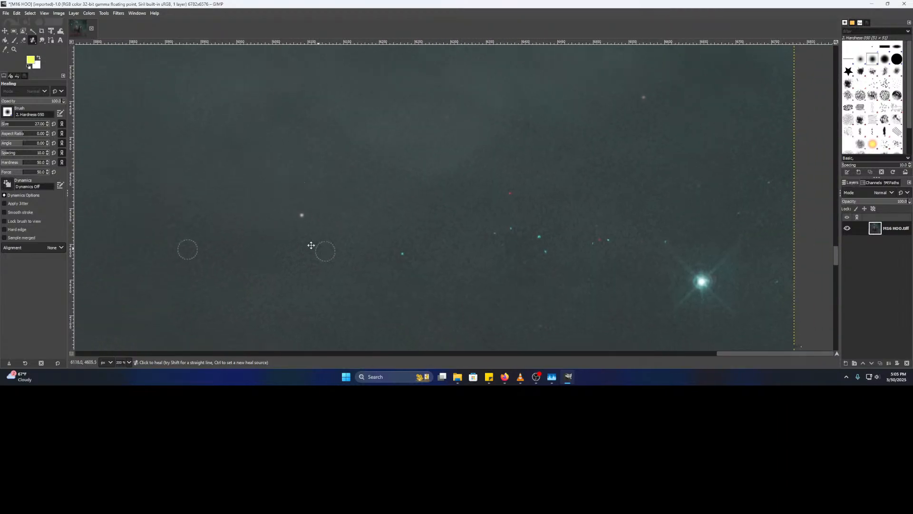
click(335, 221)
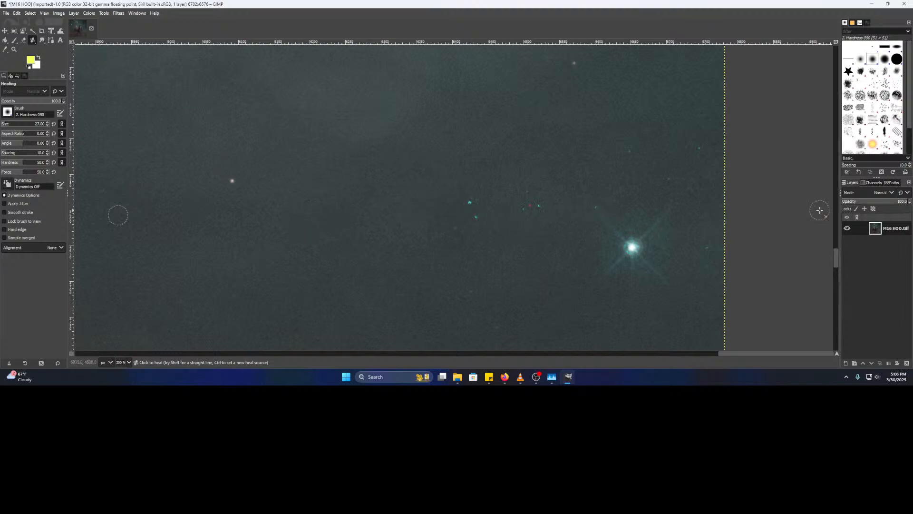
- Toggle the Red, Green and Blue channels to inspect the sky for coloured specks
click(882, 185)
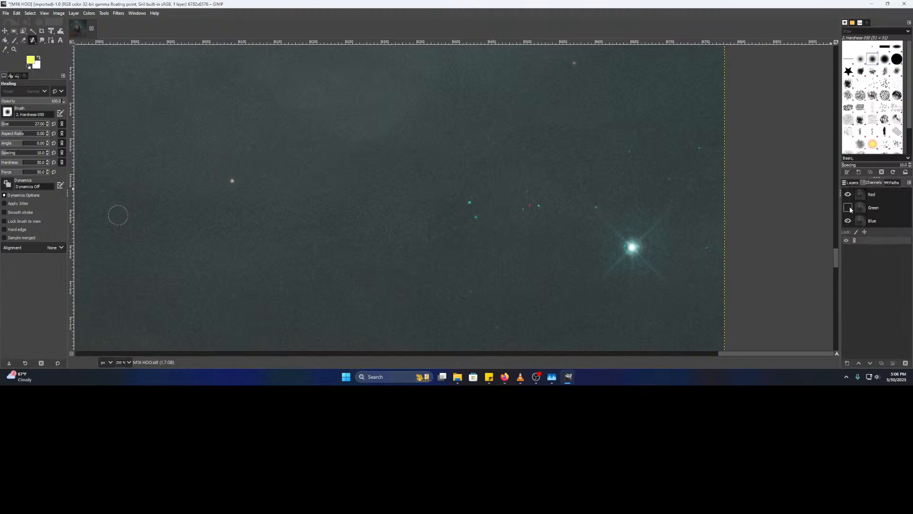
click(849, 221)
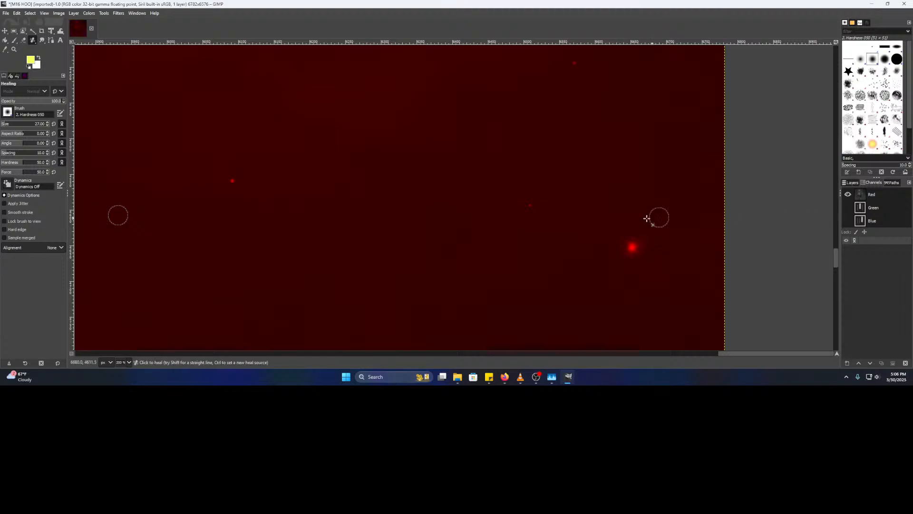
click(848, 207)
click(848, 220)
click(848, 194)
click(849, 195)
click(848, 194)
click(848, 195)
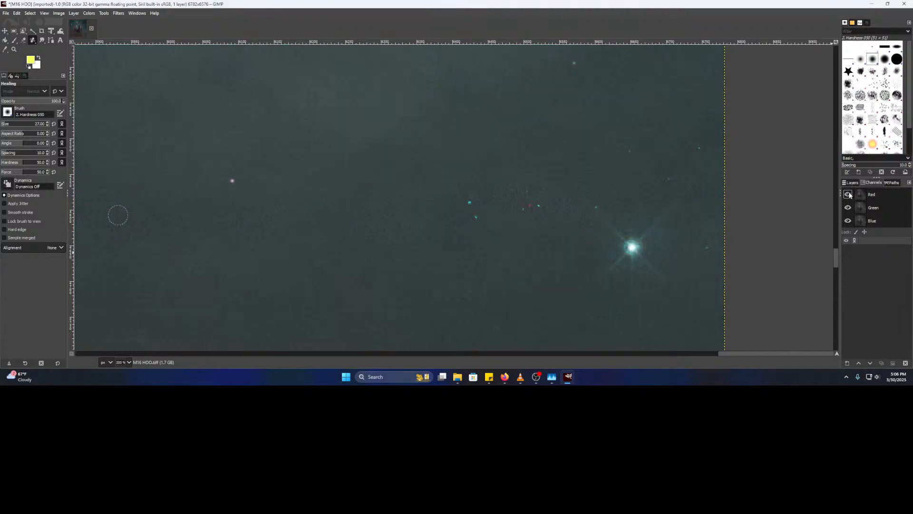
click(848, 194)
click(848, 194)
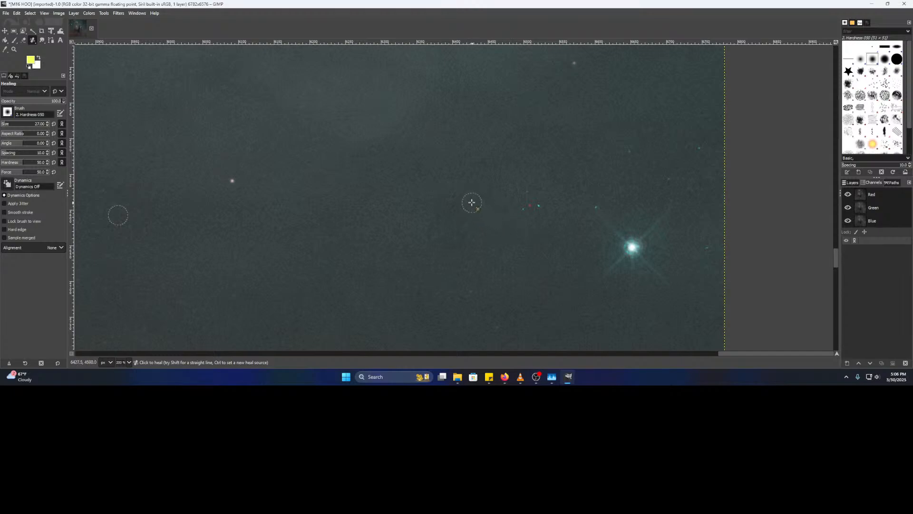
- Heal a small cyan star speck, then check the red channel alone for leftovers
scroll(511, 216, up, 1)
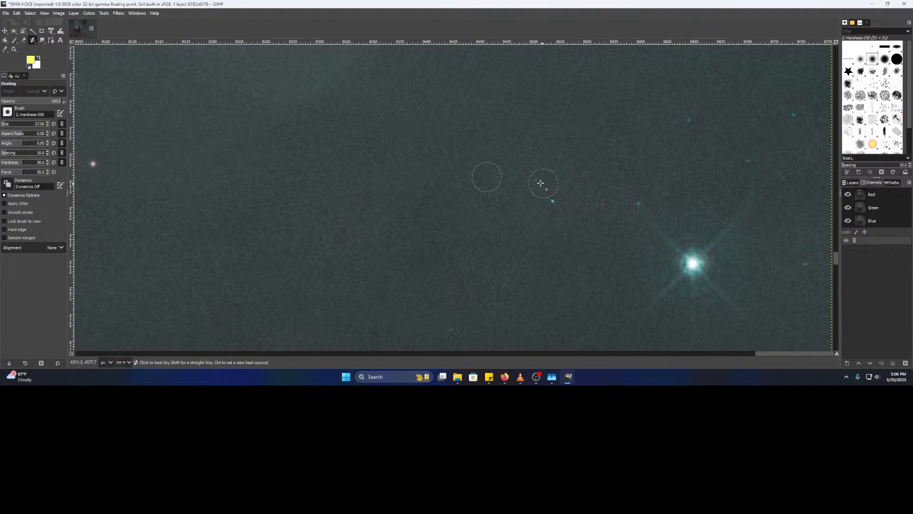
click(555, 201)
drag(613, 226, 538, 234)
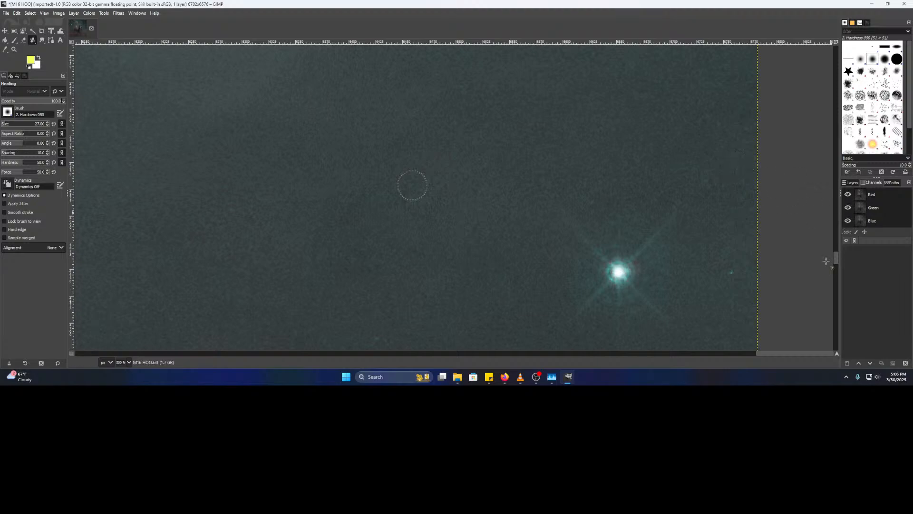
click(848, 207)
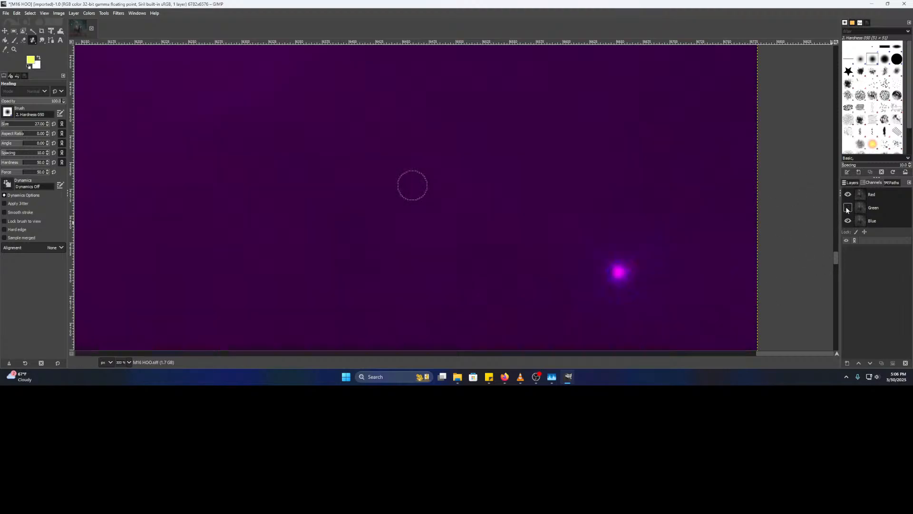
click(848, 221)
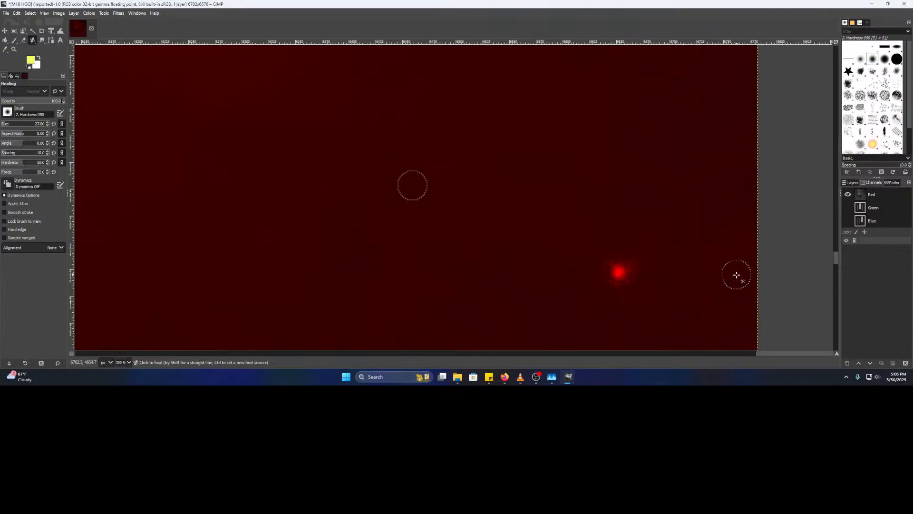
click(848, 221)
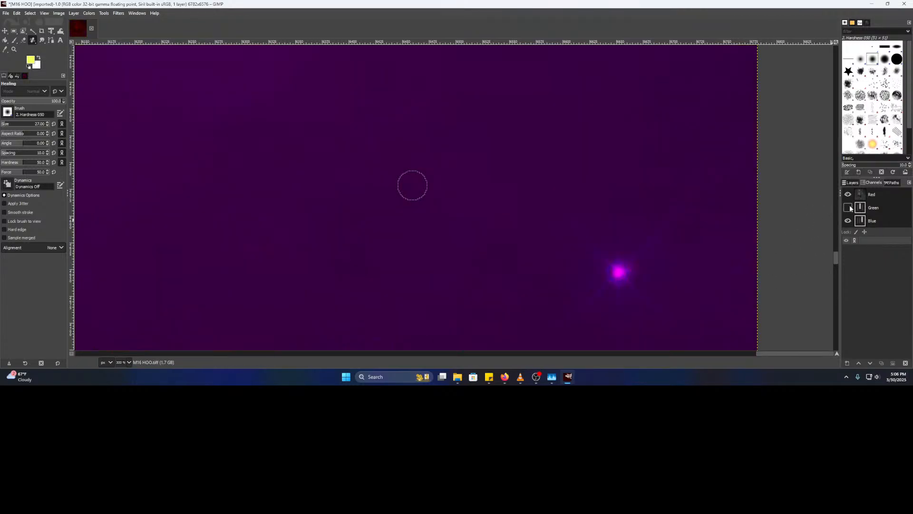
click(848, 208)
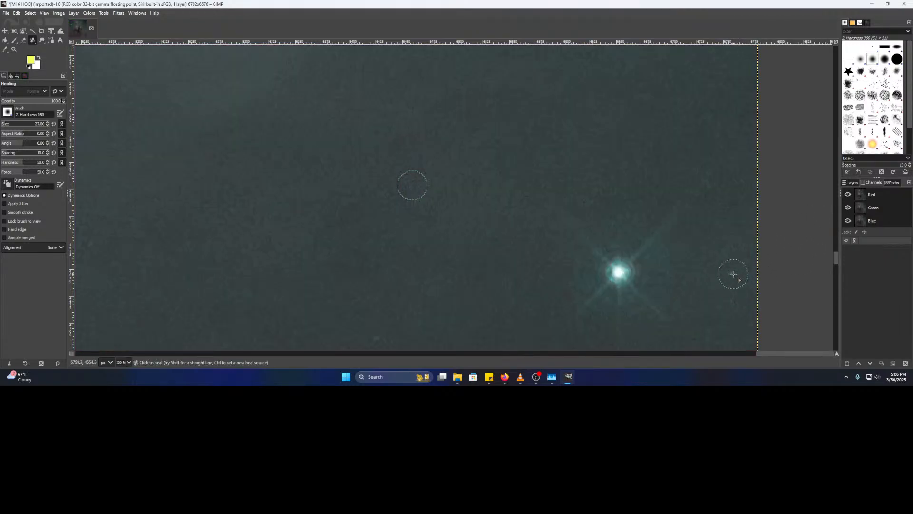
- Near the right edge, heal a green star speck using nearby clean sky as source
scroll(659, 236, down, 5)
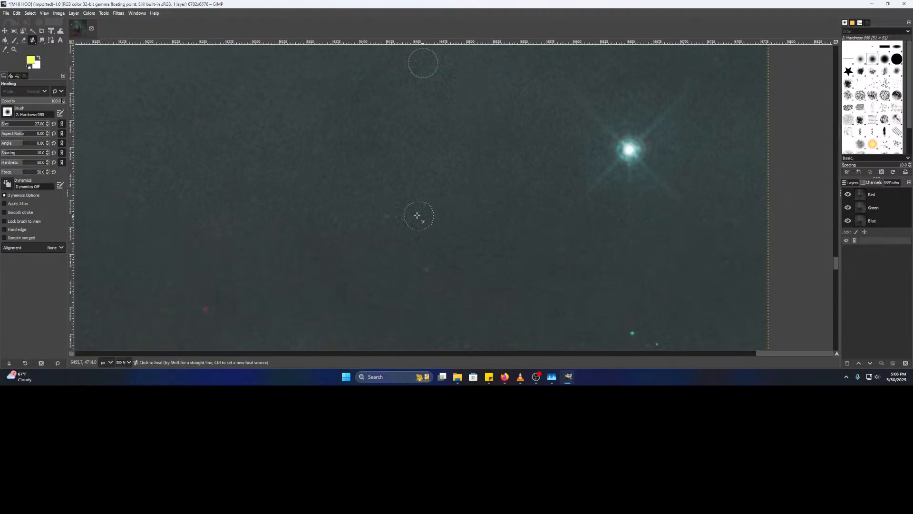
drag(509, 291, 269, 147)
ctrl+click(355, 174)
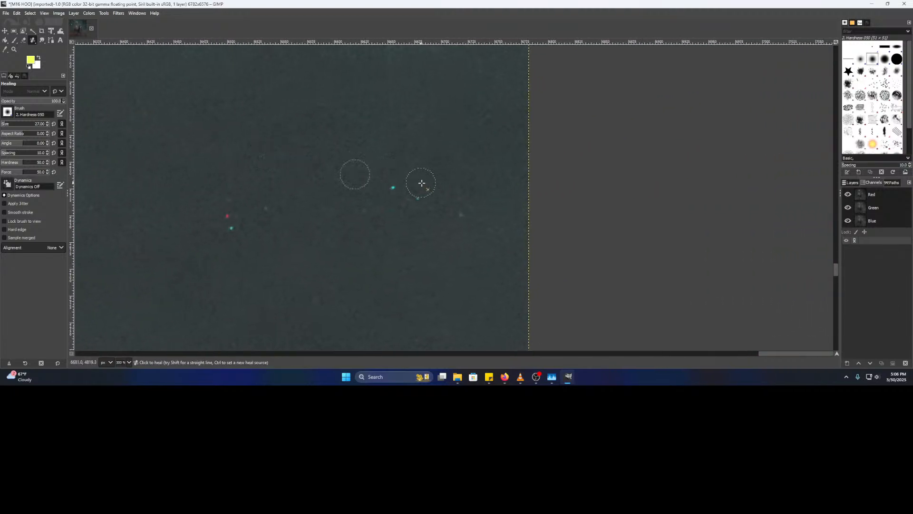
click(391, 190)
scroll(397, 214, up, 5)
drag(341, 191, 379, 232)
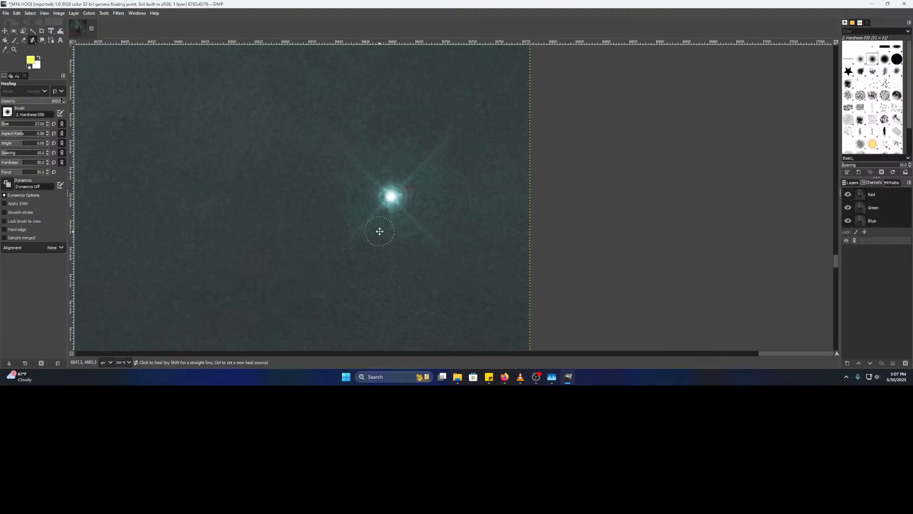
- Inspect the area around the bright star in red, green and blue channels individually
click(848, 207)
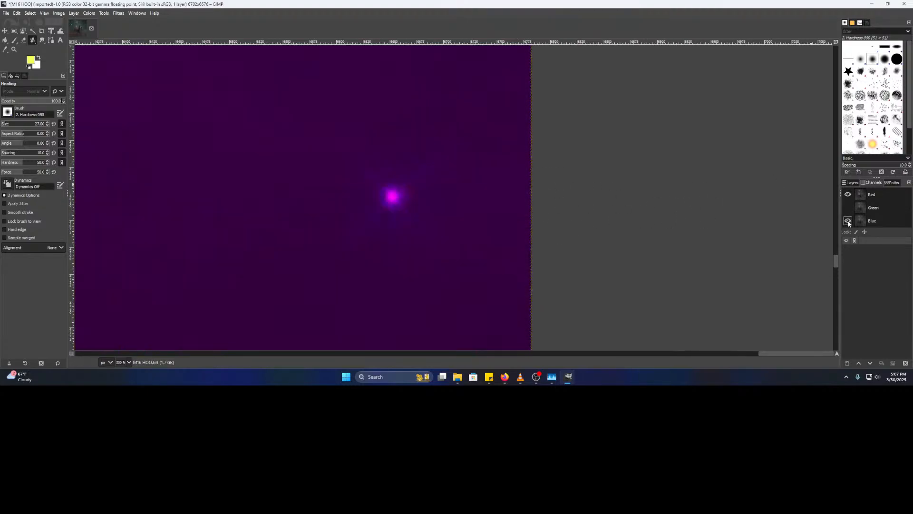
click(848, 221)
click(848, 194)
click(848, 207)
click(848, 207)
click(847, 221)
click(848, 207)
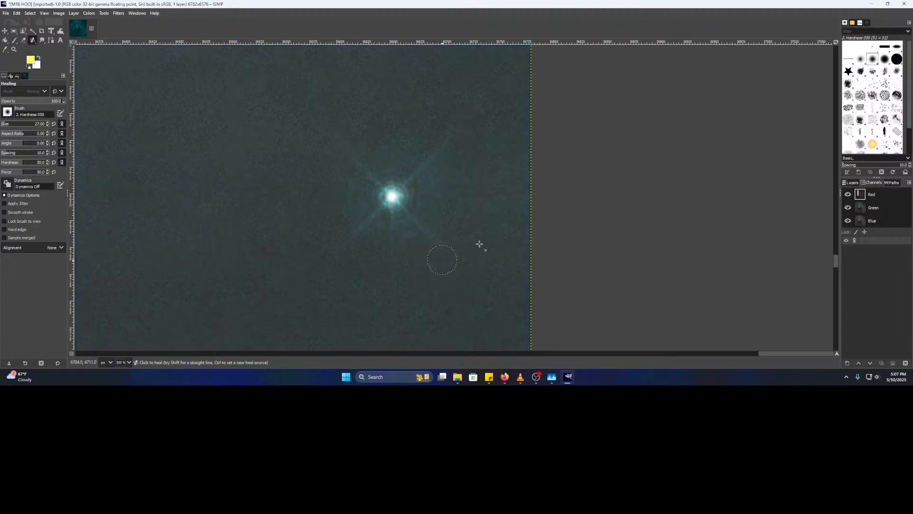
scroll(514, 175, down, 3)
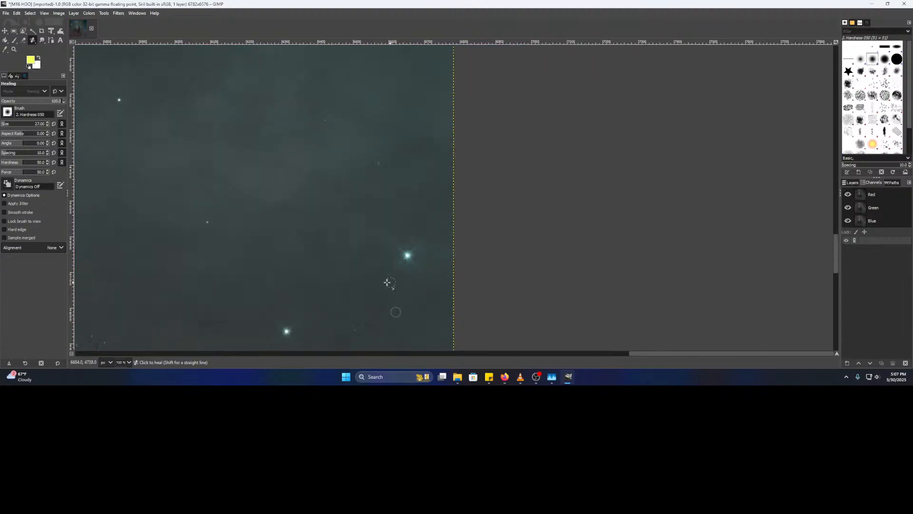
drag(467, 115, 509, 164)
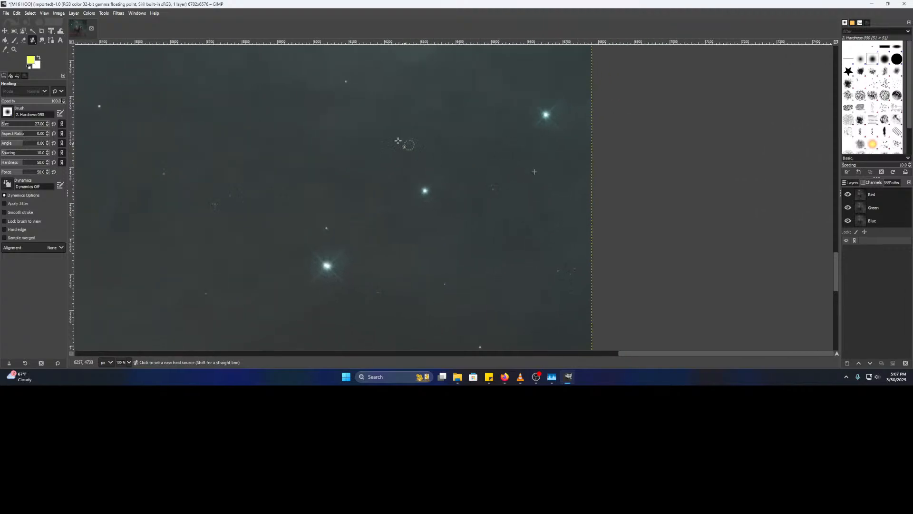
scroll(348, 91, up, 2)
drag(404, 160, 458, 237)
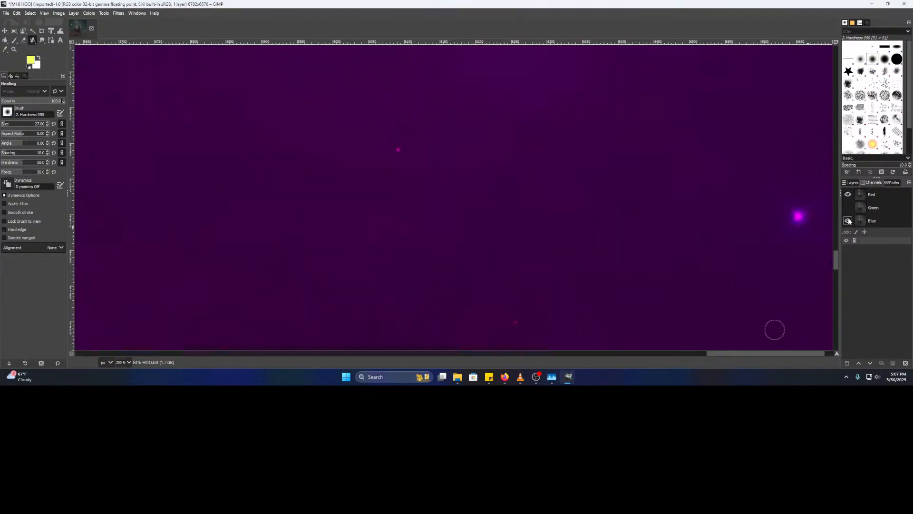
- Cycle through each single channel on the lower-right sky, then restore full colour
click(848, 221)
click(849, 195)
click(848, 208)
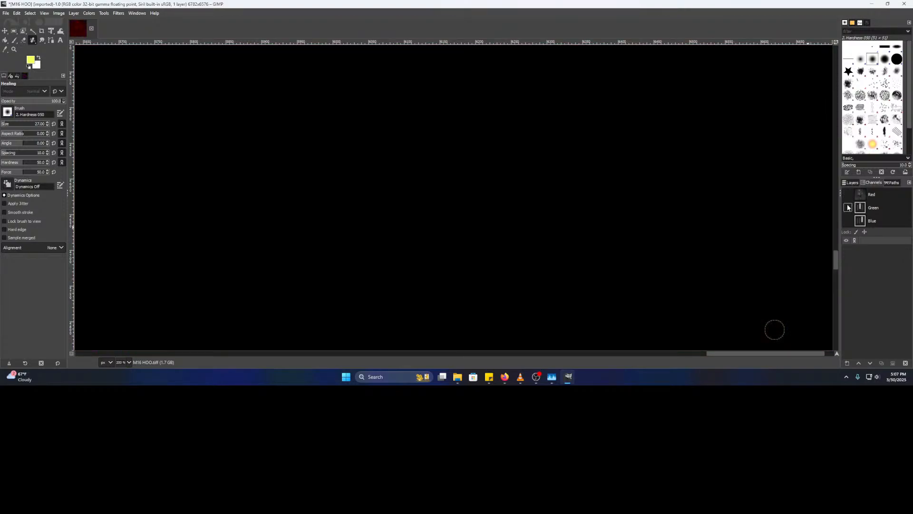
click(848, 208)
click(849, 221)
click(849, 221)
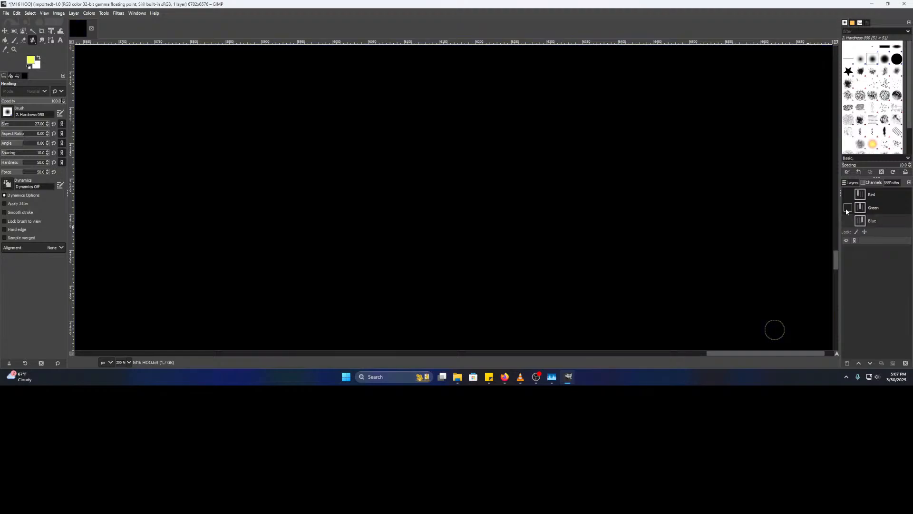
click(848, 208)
click(848, 221)
click(848, 195)
- Set a new clean-sky heal source near the right edge and heal a small red speck
drag(736, 220, 369, 94)
drag(387, 178, 479, 162)
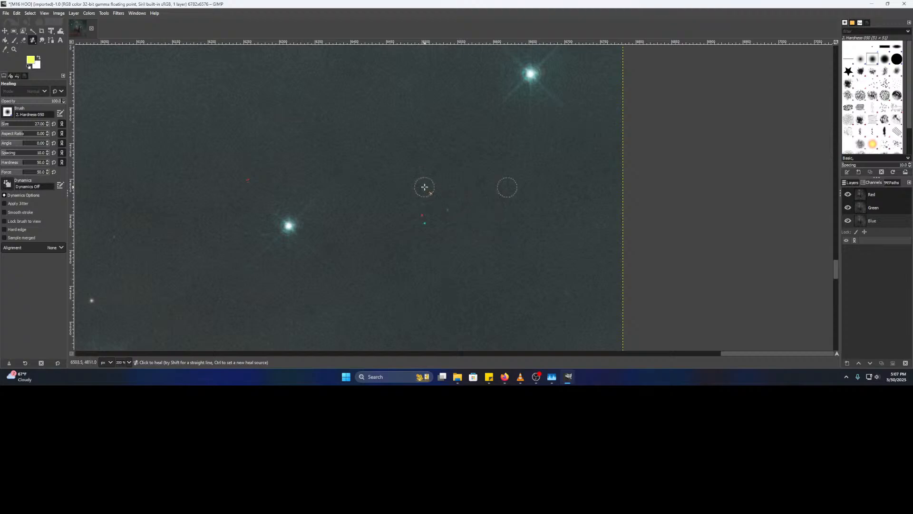
ctrl+click(443, 190)
click(423, 217)
- Zoom in and toggle the red and green channels off and on, restoring full-colour view
key(ctrl)
scroll(435, 182, up, 1)
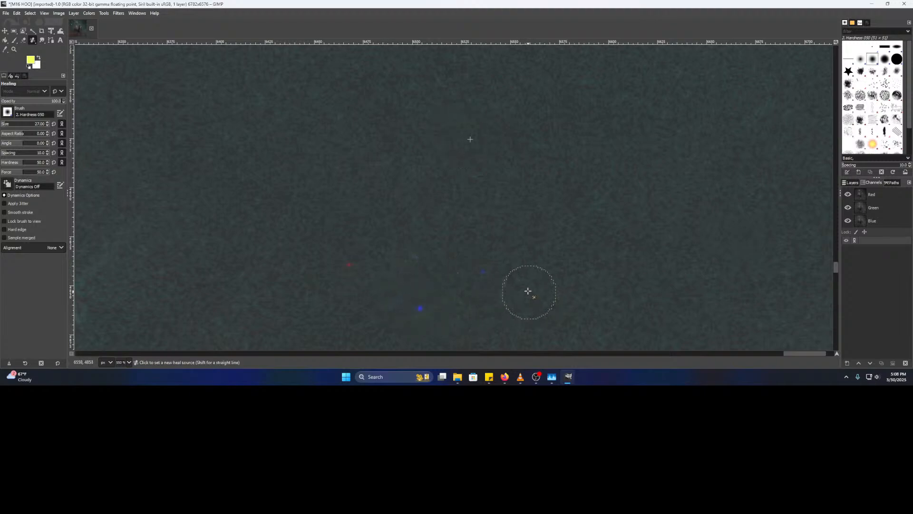
click(851, 182)
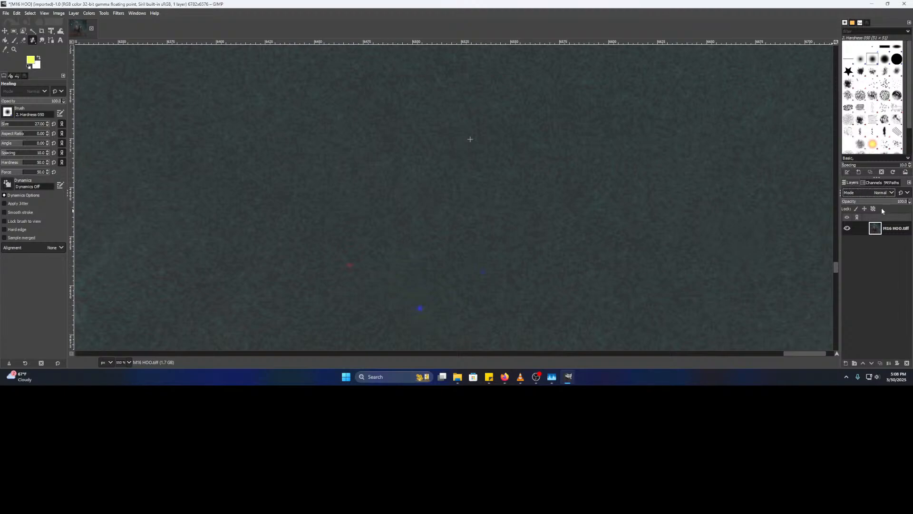
click(873, 183)
click(849, 209)
click(849, 196)
click(849, 196)
click(849, 208)
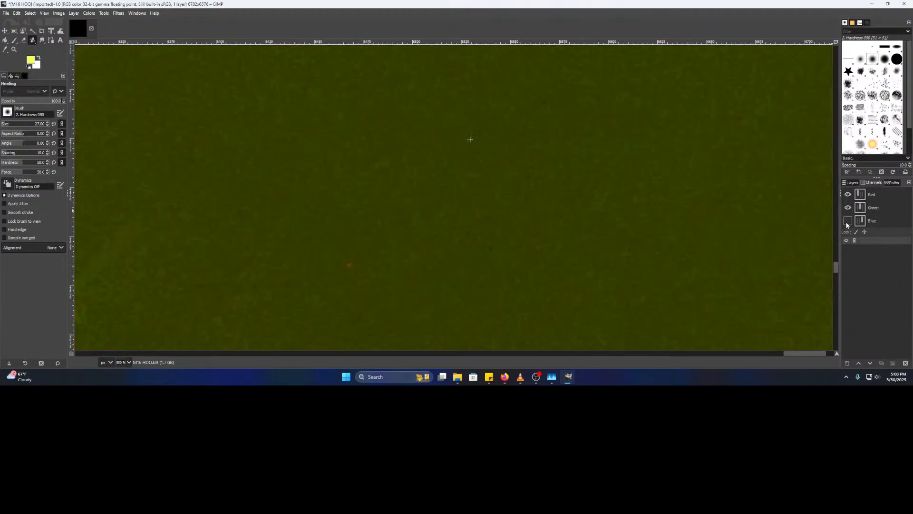
click(848, 221)
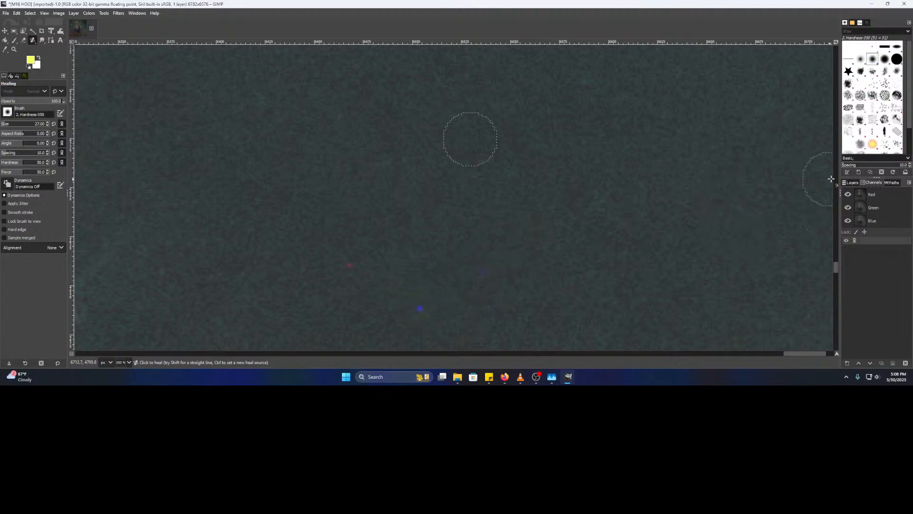
click(852, 183)
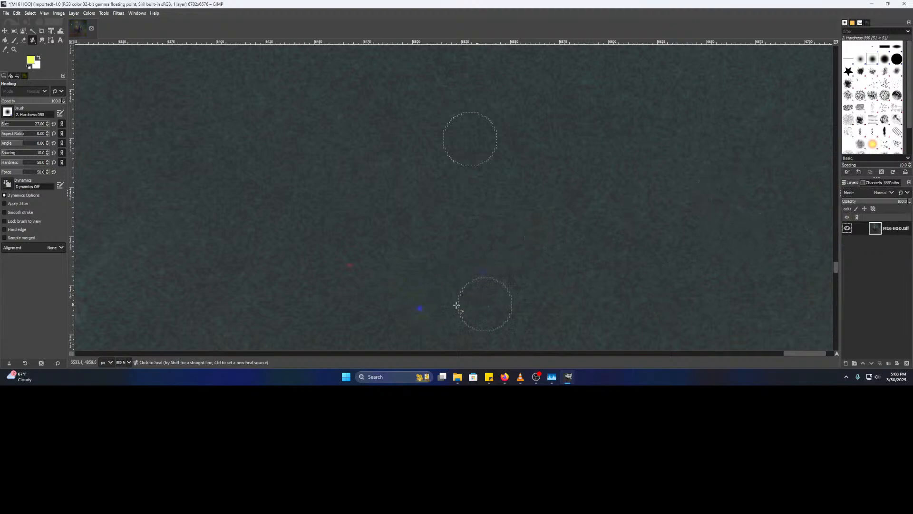
- Set a heal source on clean sky, keep Normal blend mode, and heal the red and blue dots
ctrl+click(553, 176)
click(877, 193)
click(876, 186)
click(873, 183)
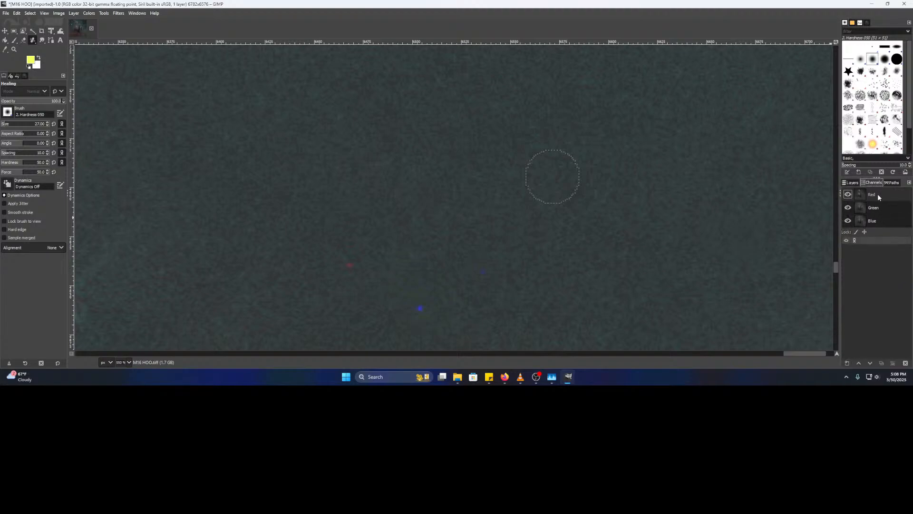
click(854, 183)
click(350, 265)
click(420, 308)
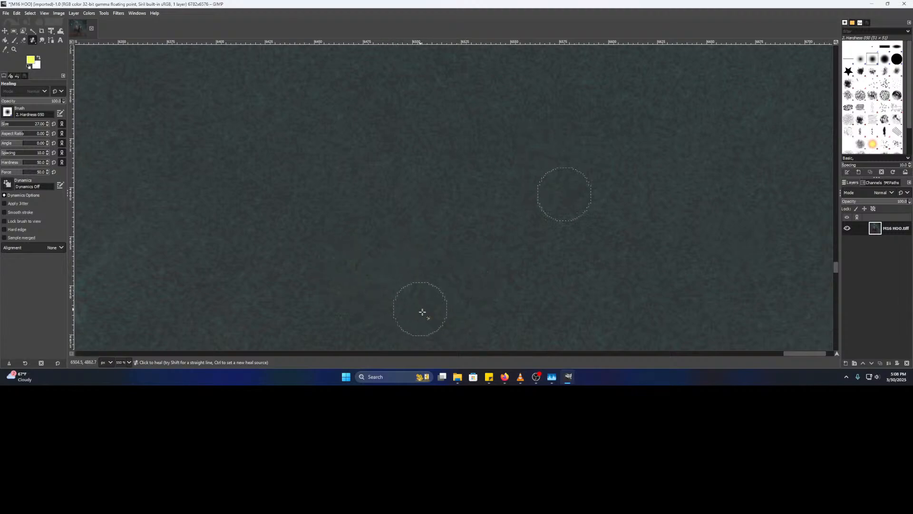
- Start the Moonrise track playing in VLC's playlist and minimize the player
click(520, 377)
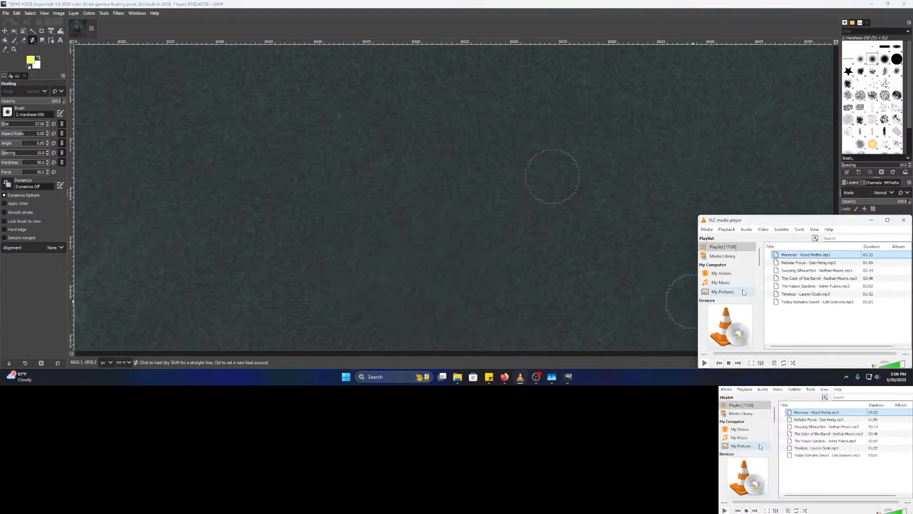
double_click(792, 256)
click(872, 220)
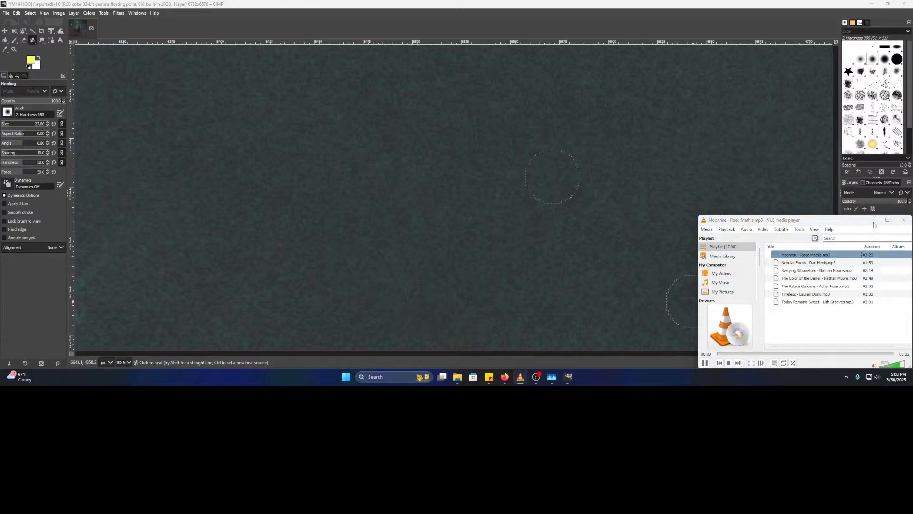
scroll(464, 248, down, 3)
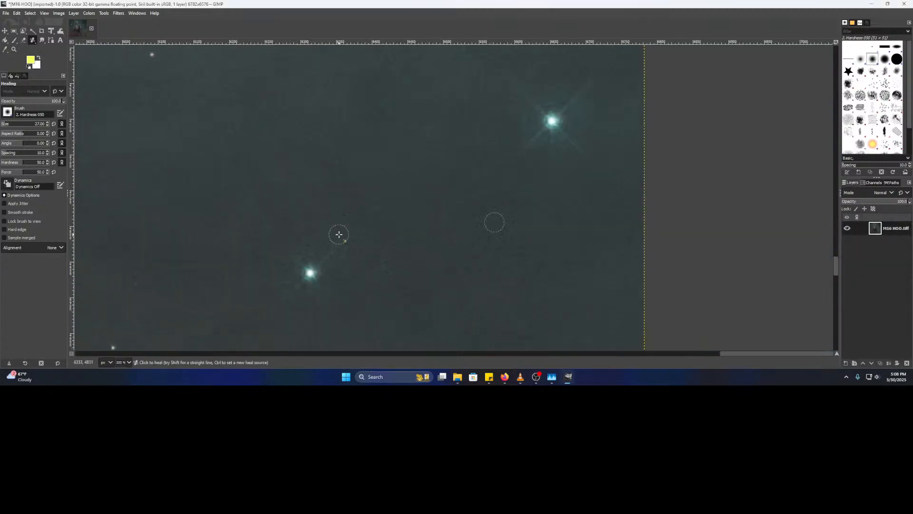
- Sample sky above a red hot pixel, heal it, then heal nearby teal, red and teal specks
scroll(289, 239, up, 4)
ctrl+click(470, 139)
click(423, 219)
drag(394, 275, 643, 92)
mouse_move(392, 235)
mouse_down()
mouse_move(494, 196)
mouse_move(732, 185)
mouse_up()
click(478, 211)
click(364, 255)
click(157, 204)
- Heal the cluster of three teal spots with a single brush sweep
scroll(555, 226, down, 5)
drag(621, 231, 749, 211)
scroll(614, 232, up, 3)
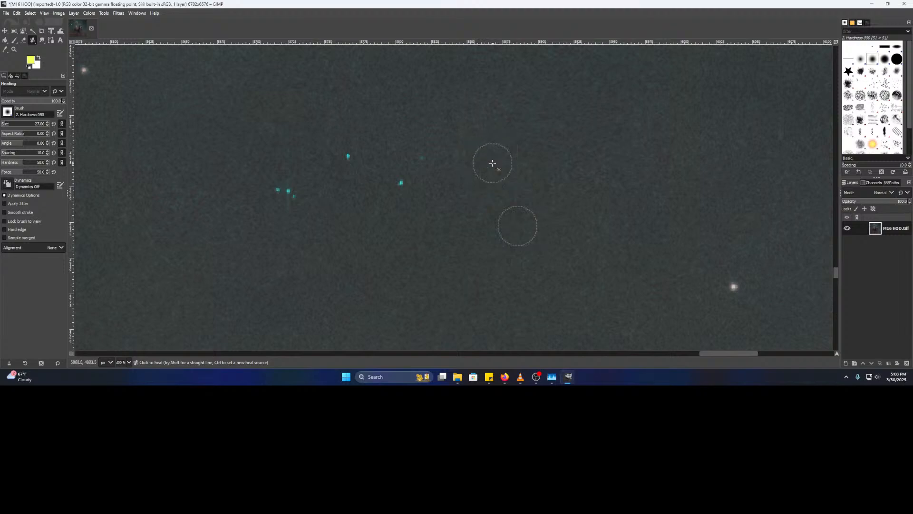
drag(314, 184, 263, 190)
- Navigate to the image's right edge and sample clean sky as the heal source
scroll(418, 207, down, 2)
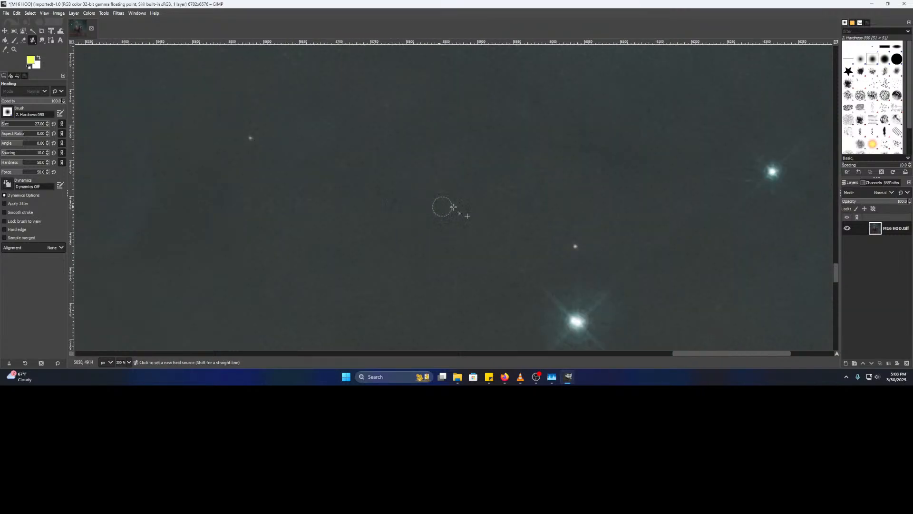
scroll(618, 221, down, 2)
drag(722, 231, 406, 143)
scroll(485, 173, up, 3)
drag(552, 227, 499, 180)
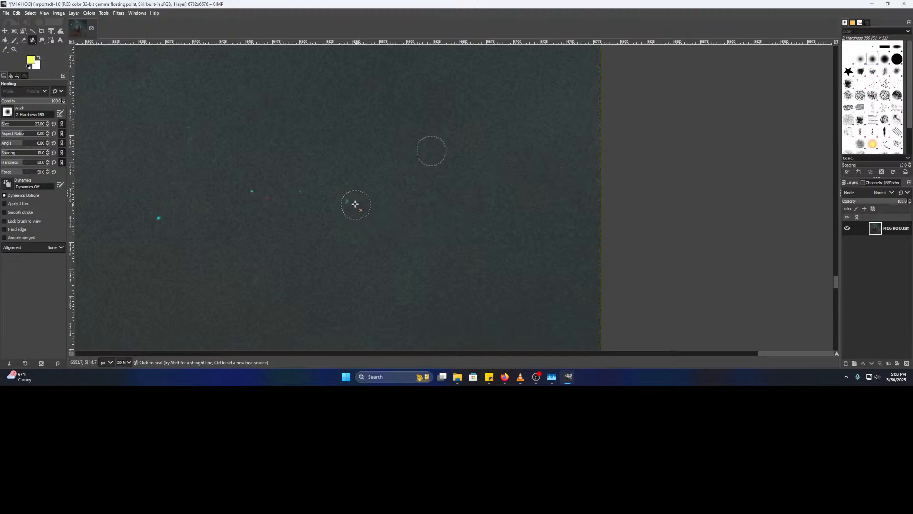
drag(303, 218, 546, 191)
scroll(457, 197, up, 3)
ctrl+click(468, 253)
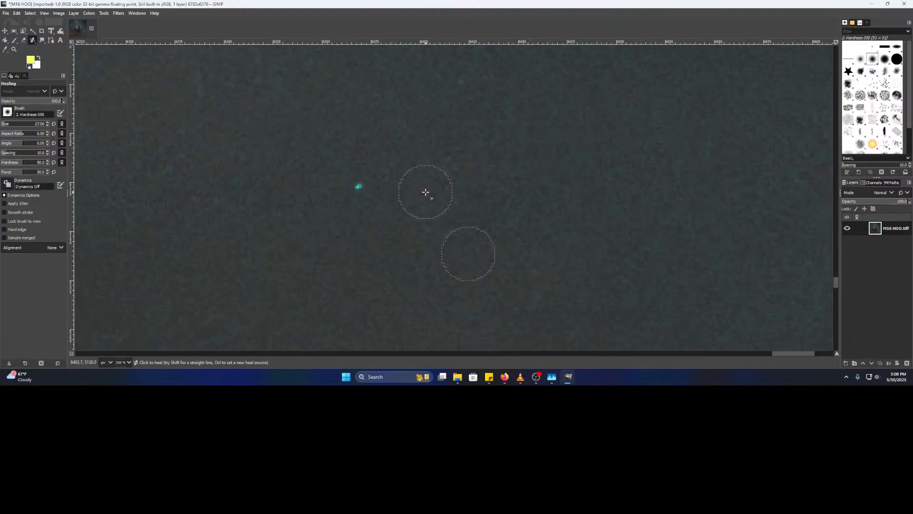
- Resample clean sky below-left of the next spot and heal that red hot pixel
drag(313, 213, 521, 172)
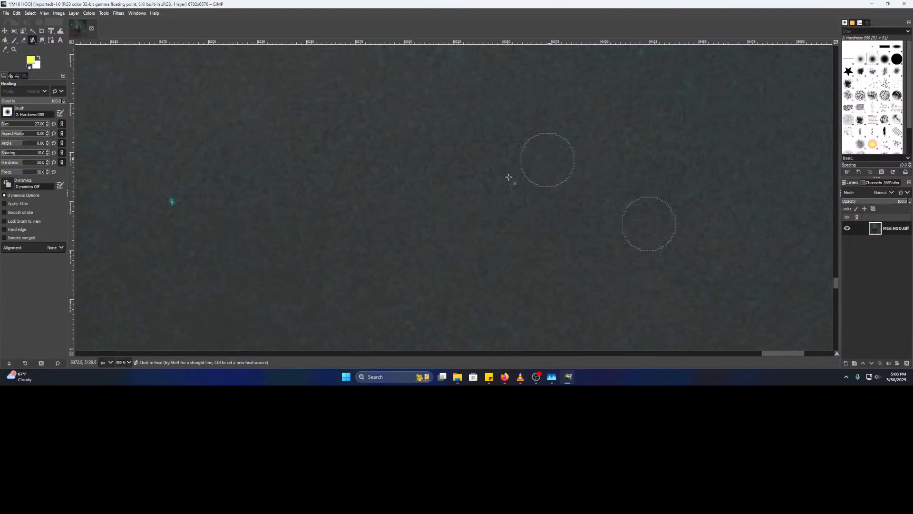
scroll(298, 208, down, 2)
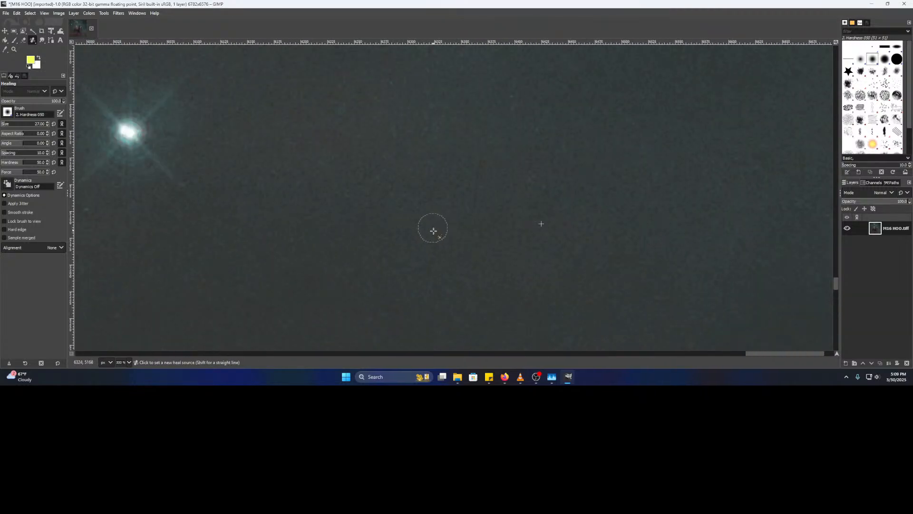
drag(229, 257, 471, 215)
scroll(429, 207, up, 3)
ctrl+click(373, 247)
click(408, 136)
- Heal two cyan hot pixels and a red hot pixel further right
drag(296, 197, 629, 212)
click(538, 134)
mouse_move(376, 186)
mouse_down()
mouse_move(393, 187)
mouse_move(495, 273)
mouse_move(644, 251)
mouse_up()
click(324, 184)
click(213, 272)
- Sample fresh clean sky and heal a faint cyan spot, another cyan pixel and a red dot
mouse_move(318, 265)
mouse_down()
mouse_move(808, 210)
mouse_move(681, 249)
mouse_up()
ctrl+click(567, 314)
click(594, 224)
click(485, 159)
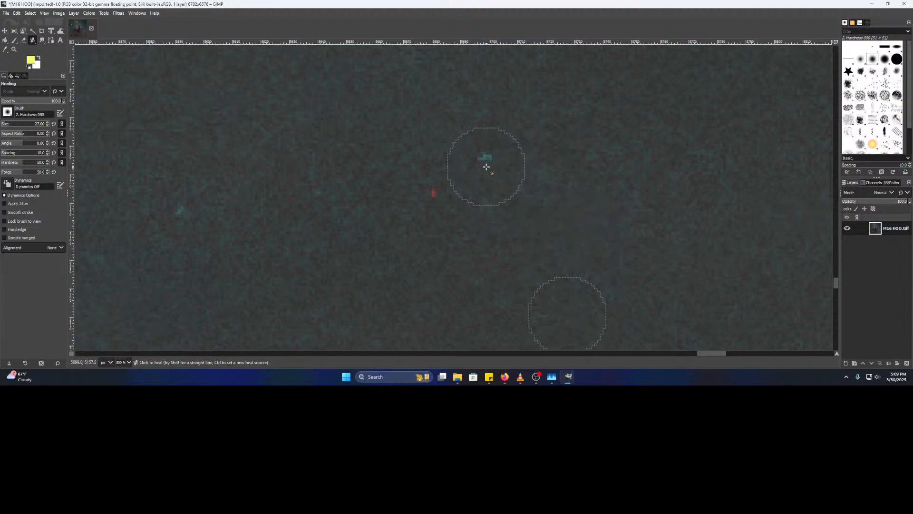
click(433, 193)
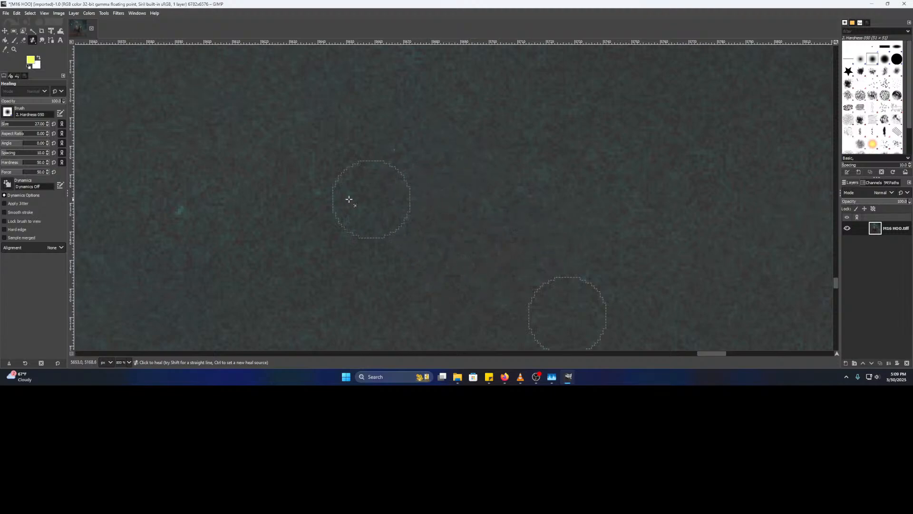
scroll(447, 221, down, 2)
scroll(447, 222, down, 1)
scroll(379, 207, down, 2)
scroll(376, 204, up, 6)
scroll(411, 188, down, 5)
- Move the view beside the dark pillar and sample clean sky as the heal source
drag(594, 173, 629, 115)
scroll(314, 181, down, 4)
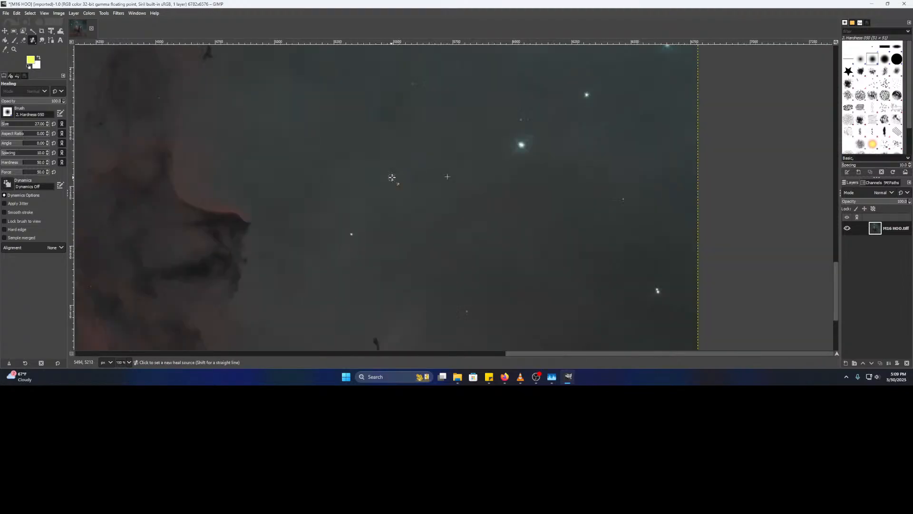
drag(479, 231, 349, 162)
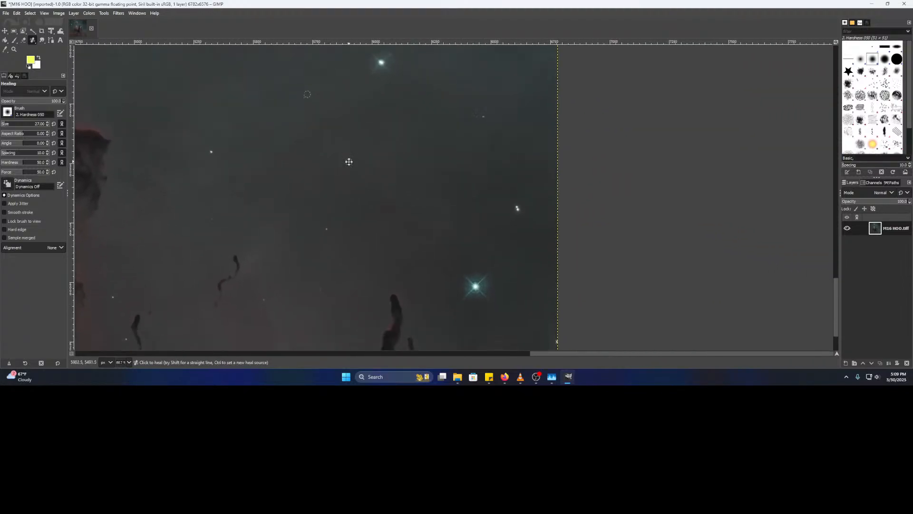
drag(336, 245, 334, 95)
scroll(365, 180, up, 2)
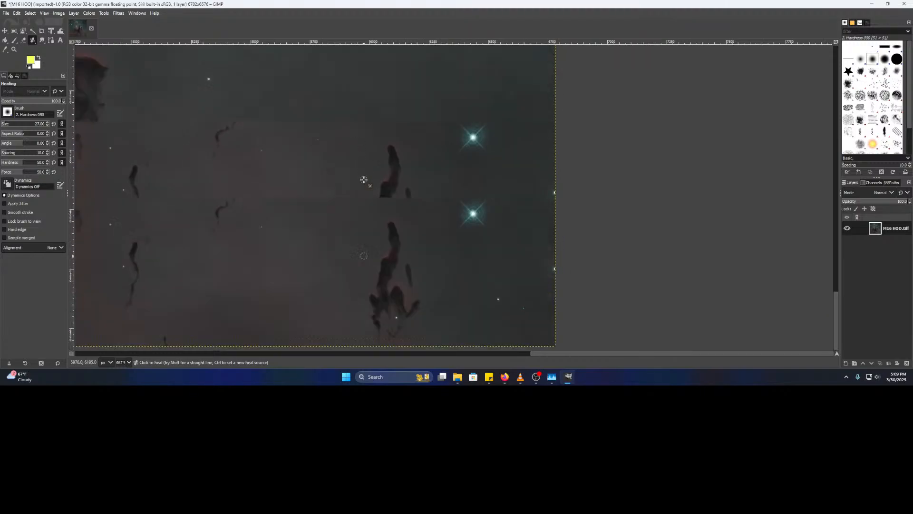
scroll(383, 189, up, 4)
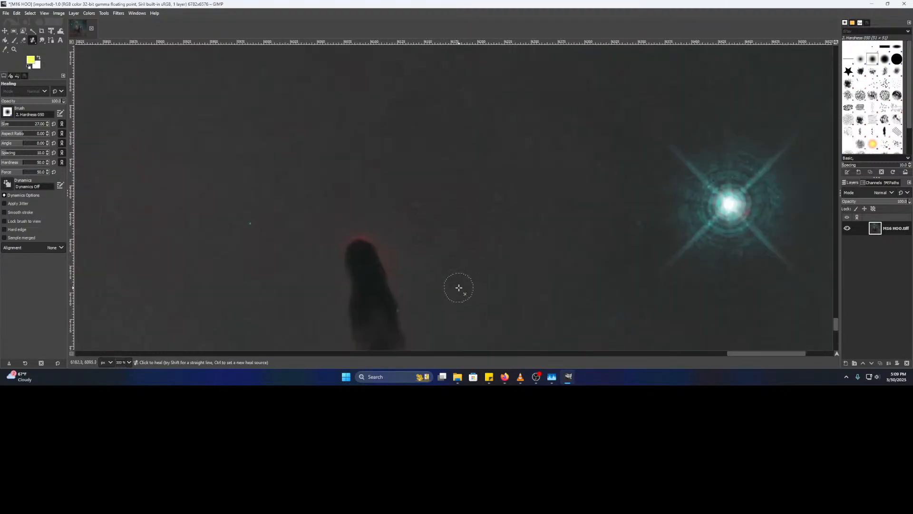
scroll(538, 216, up, 2)
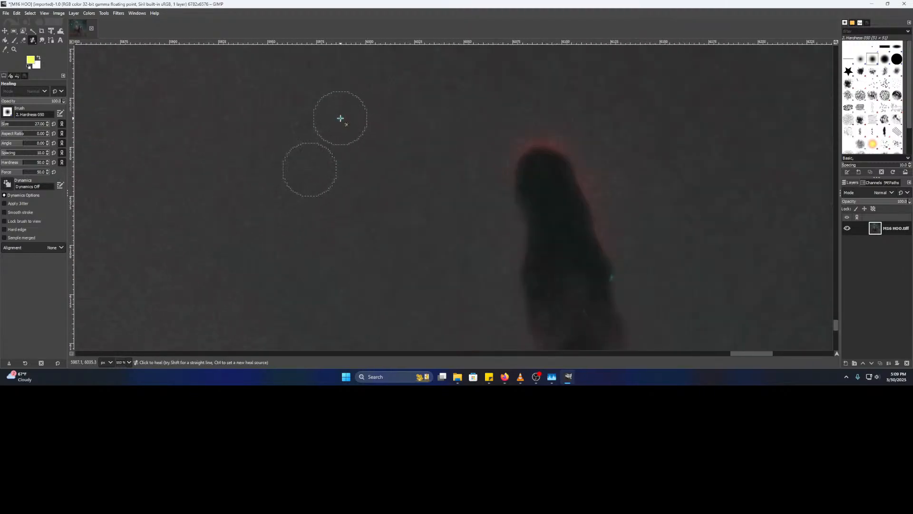
mouse_move(667, 272)
mouse_down()
mouse_move(498, 124)
mouse_move(203, 63)
mouse_up()
drag(443, 242, 376, 167)
ctrl+click(296, 117)
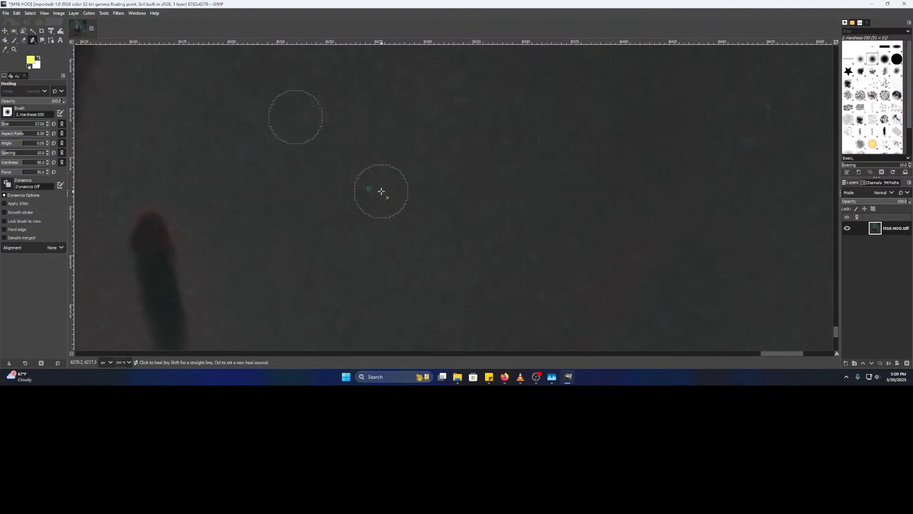
- Near the image's right edge, resample clean sky and heal a teal hot pixel
scroll(436, 217, down, 3)
drag(500, 233, 329, 199)
scroll(383, 218, up, 3)
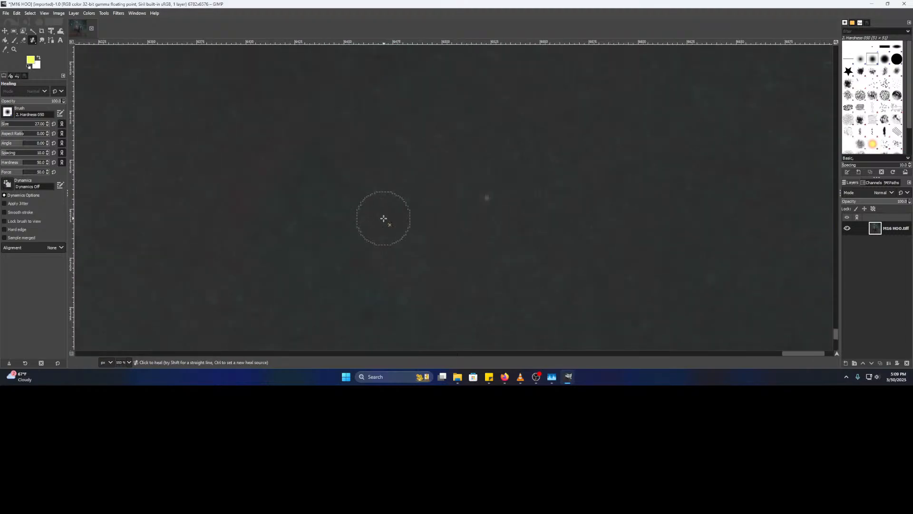
mouse_move(483, 186)
mouse_down()
mouse_move(222, 131)
mouse_move(212, 55)
mouse_up()
mouse_move(346, 138)
mouse_down()
mouse_move(265, 159)
mouse_move(272, 179)
mouse_up()
ctrl+click(407, 183)
click(321, 217)
- Heal another small teal spot slightly right and below
scroll(347, 218, down, 3)
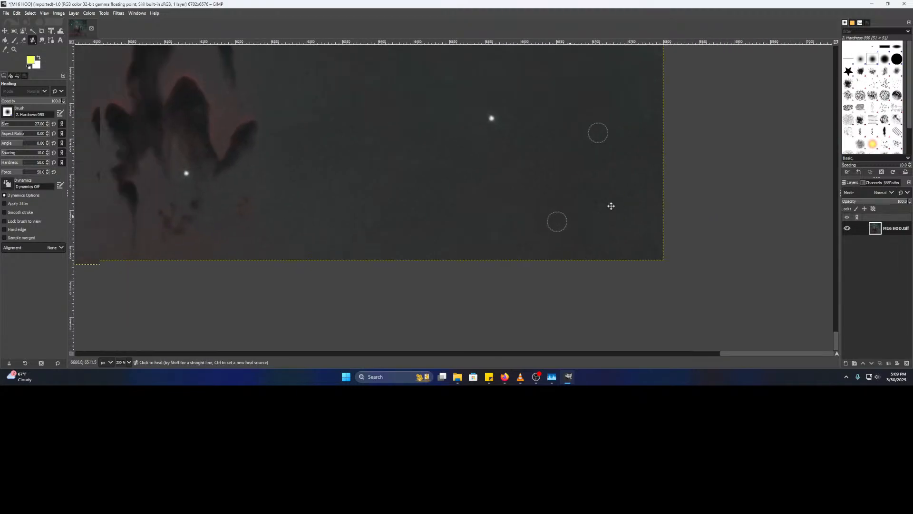
drag(386, 175, 544, 242)
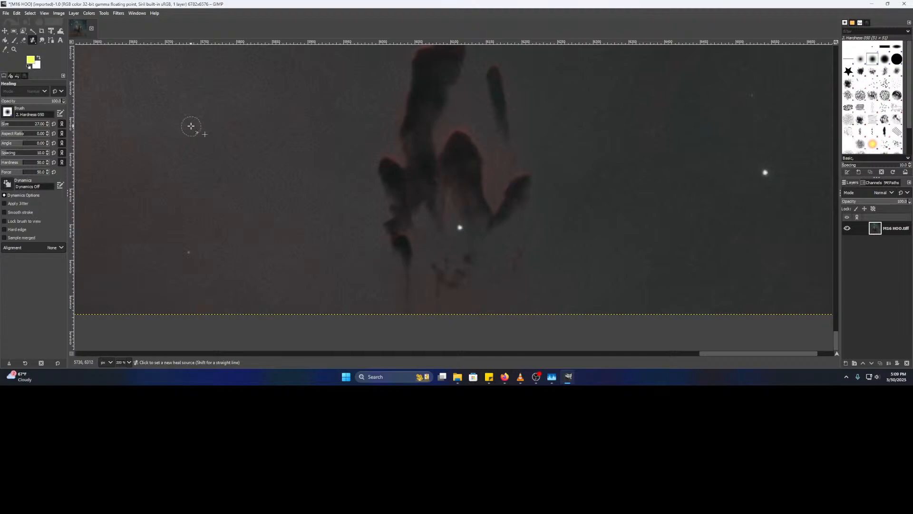
scroll(190, 126, up, 4)
click(327, 214)
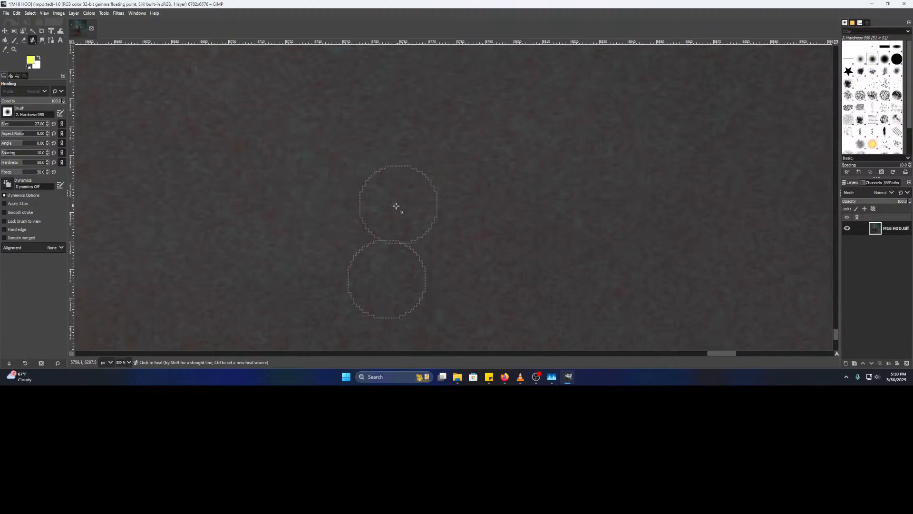
- Pan and zoom across the sky to search for more stray pixels
scroll(309, 206, down, 2)
mouse_move(261, 254)
mouse_down()
mouse_move(456, 251)
mouse_move(585, 163)
mouse_move(611, 105)
mouse_up()
drag(616, 219, 492, 127)
drag(312, 196, 694, 229)
drag(433, 250, 691, 176)
scroll(482, 187, down, 3)
drag(764, 87, 402, 371)
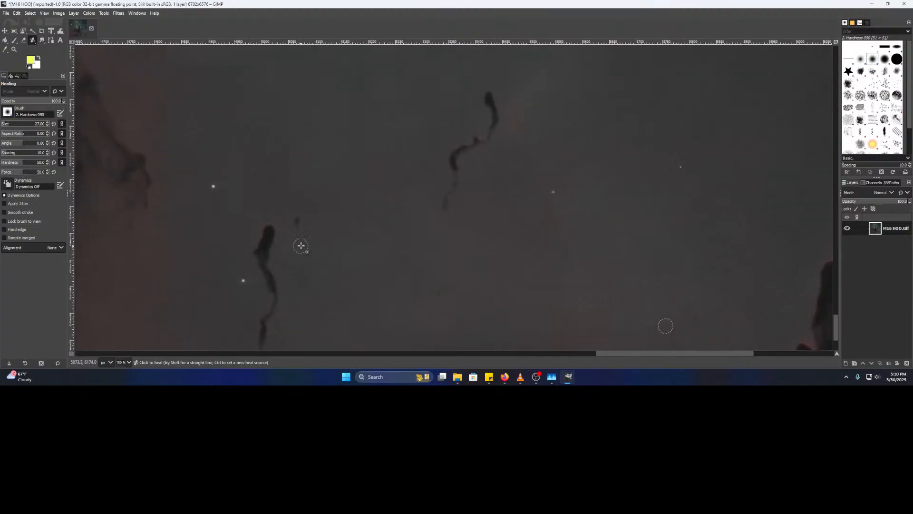
drag(334, 228, 394, 192)
drag(759, 175, 426, 218)
scroll(375, 167, up, 2)
scroll(374, 167, up, 1)
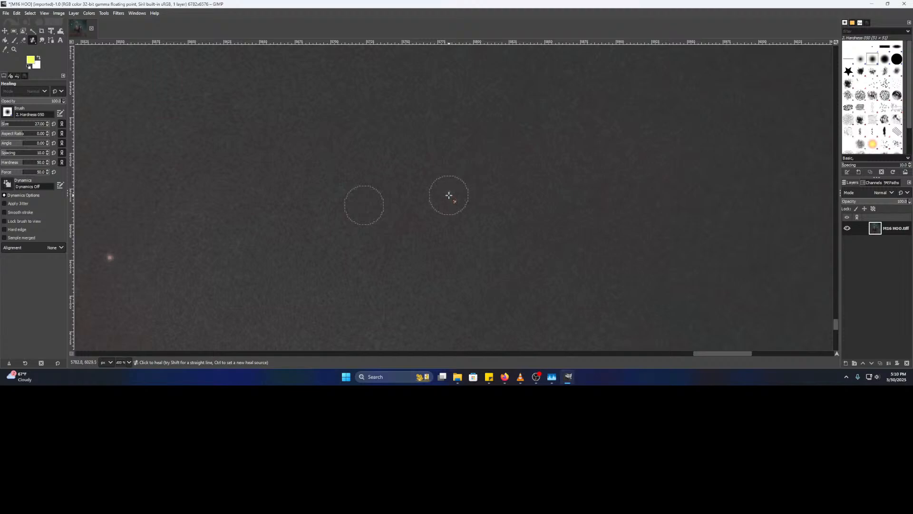
scroll(448, 193, down, 4)
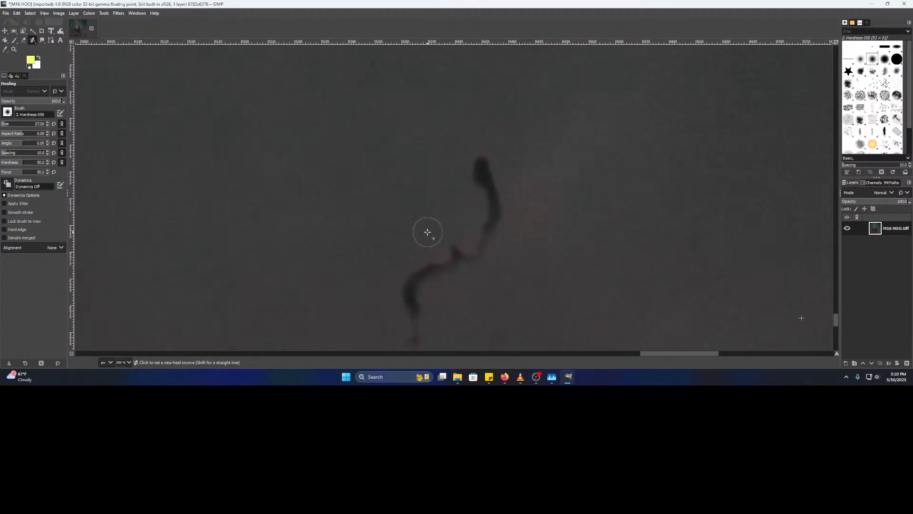
drag(351, 230, 458, 245)
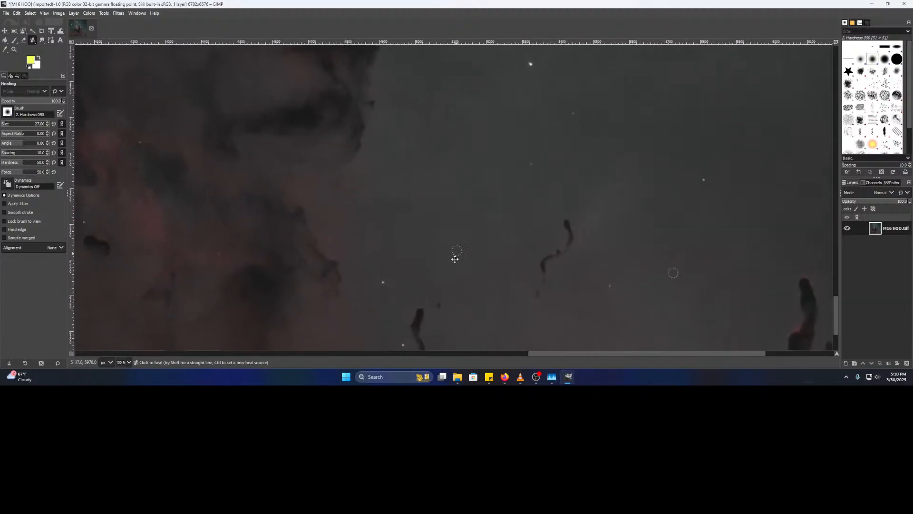
scroll(456, 254, up, 3)
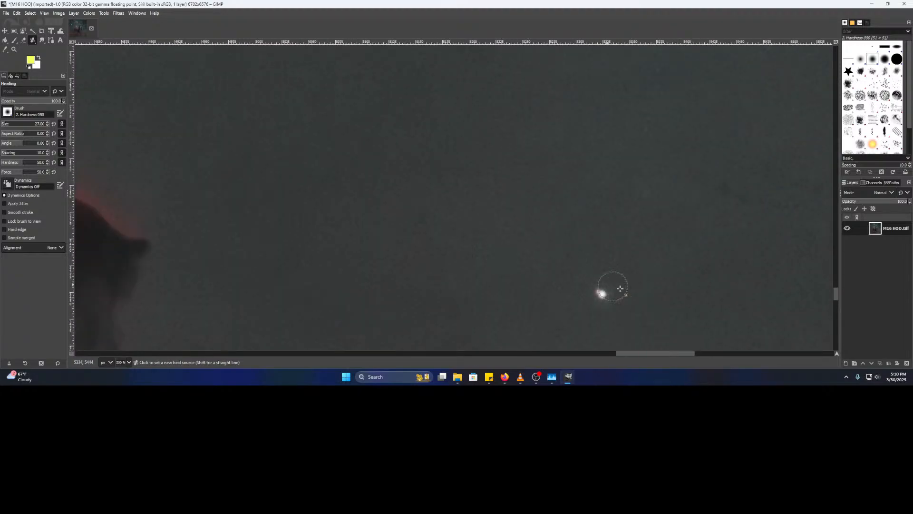
- Inspect the nebula's red, dark edge at varying zoom levels
drag(403, 184, 749, 295)
mouse_move(448, 234)
mouse_down()
mouse_move(480, 255)
mouse_move(460, 337)
mouse_up()
scroll(448, 334, down, 4)
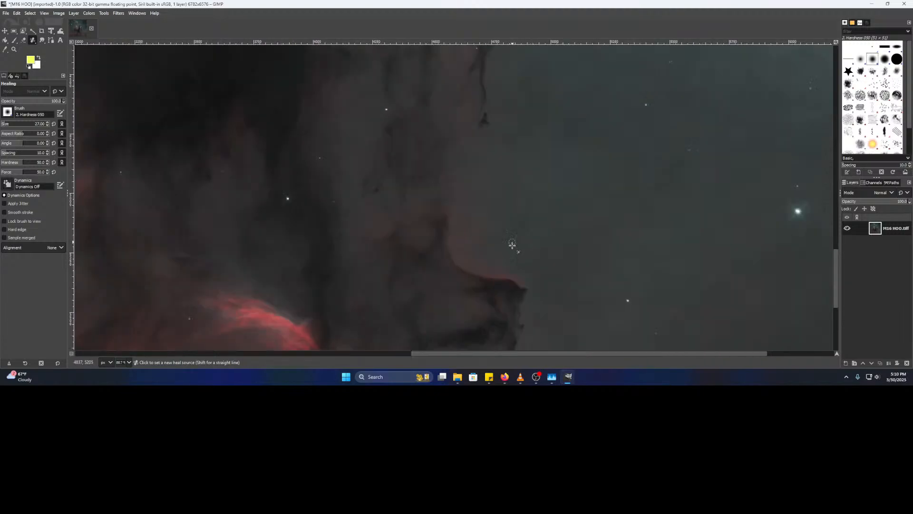
scroll(412, 274, up, 6)
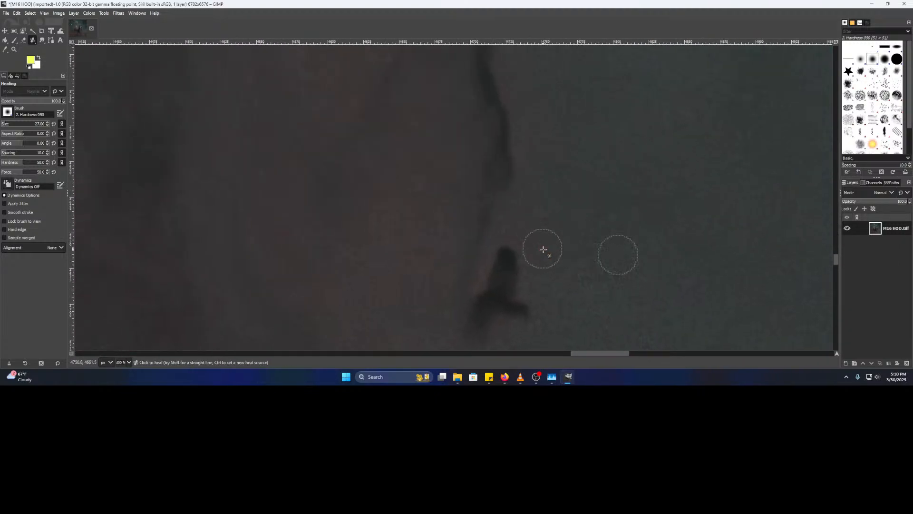
scroll(541, 238, down, 4)
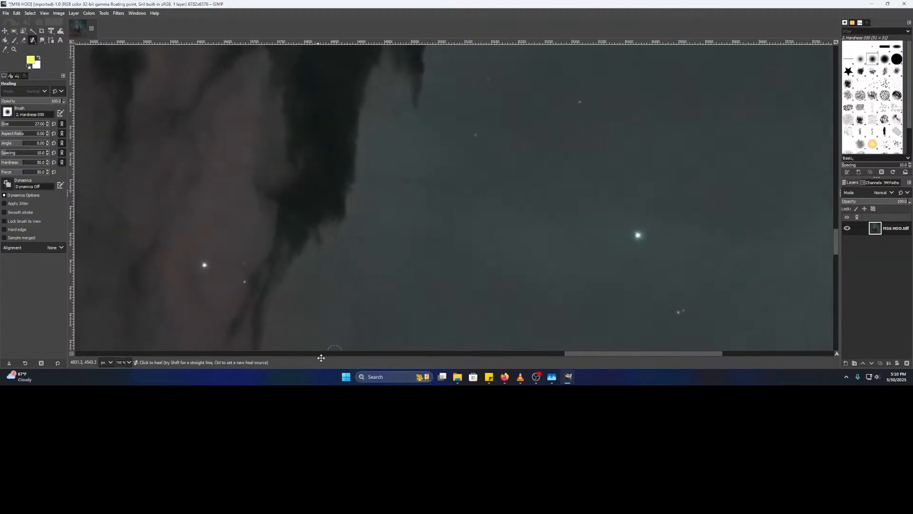
scroll(373, 244, up, 4)
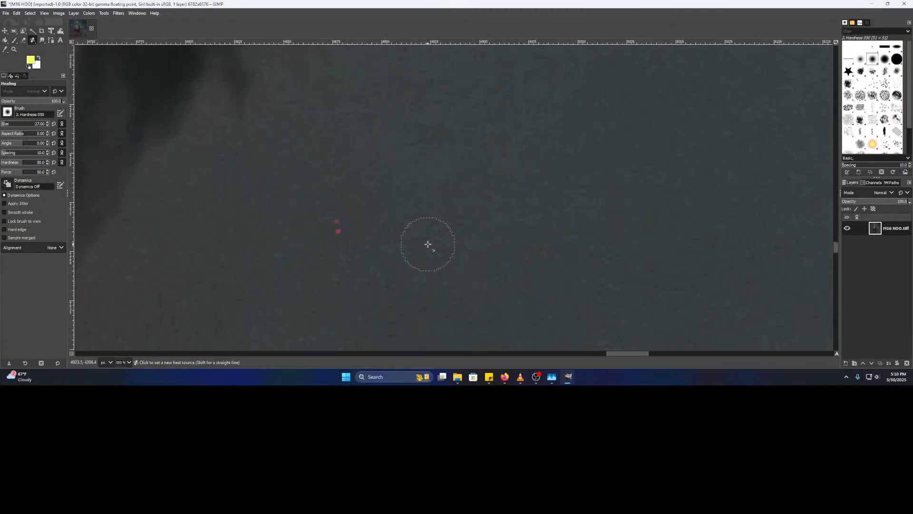
scroll(373, 240, down, 3)
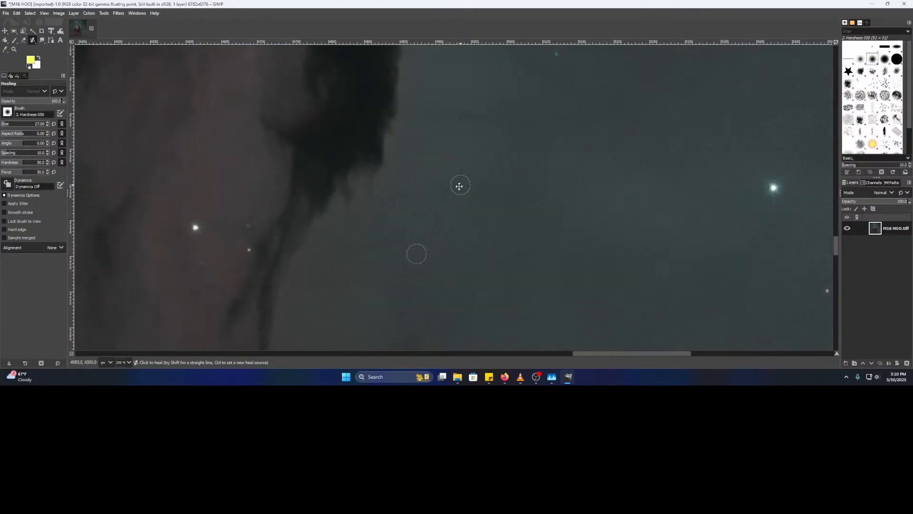
- Reposition the view around the nebula pillar to locate the remaining red specks
drag(455, 236, 424, 343)
drag(395, 196, 519, 342)
drag(410, 186, 618, 323)
drag(459, 157, 437, 290)
drag(504, 72, 455, 286)
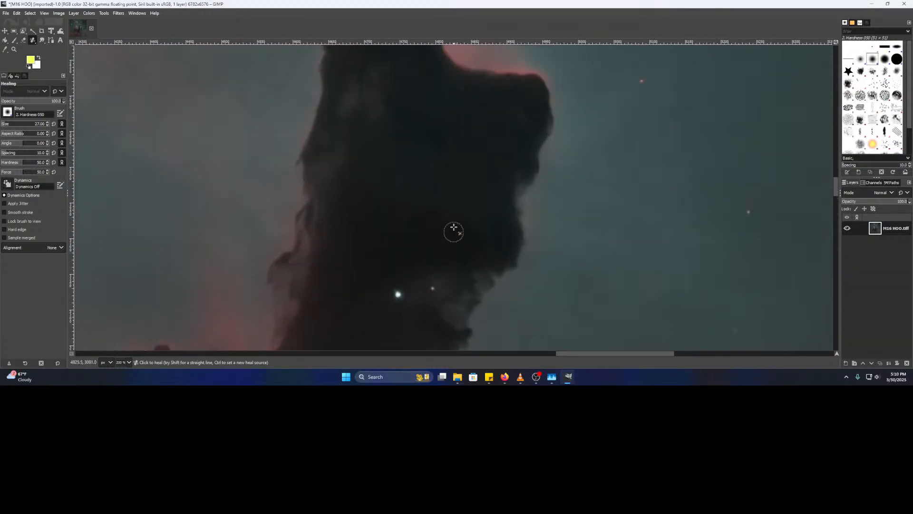
drag(451, 170, 558, 237)
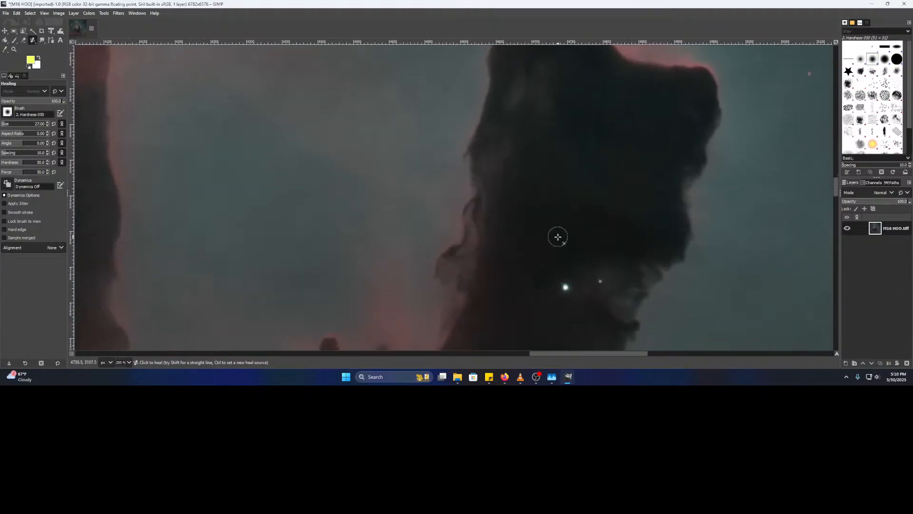
drag(423, 303, 565, 112)
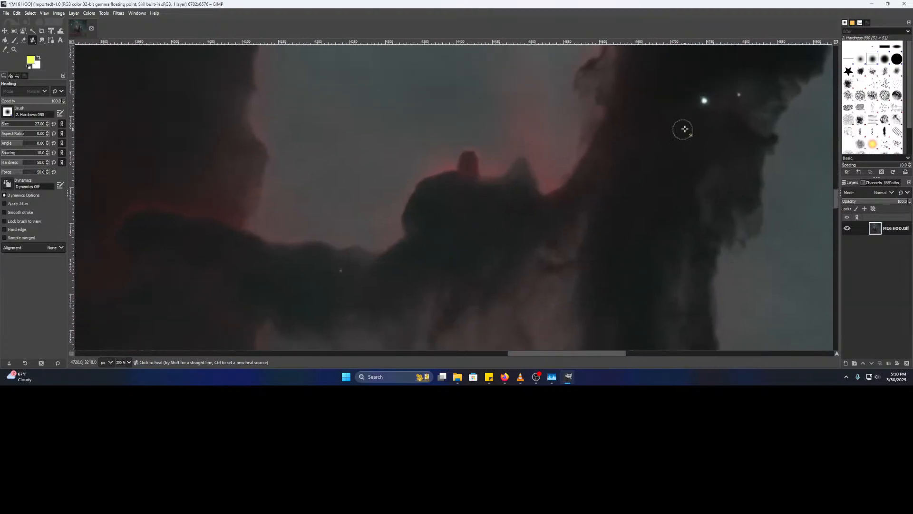
drag(735, 122, 468, 205)
scroll(478, 201, up, 4)
drag(556, 149, 531, 170)
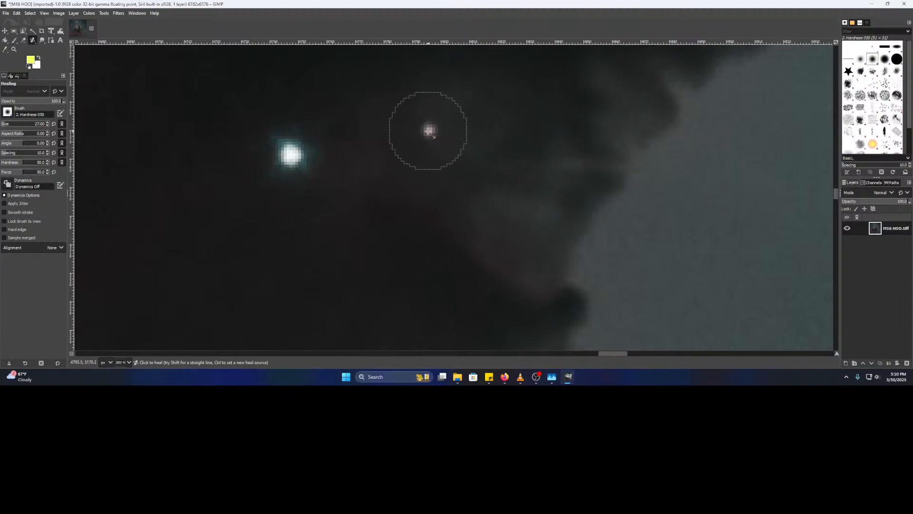
drag(567, 134, 390, 271)
scroll(408, 275, down, 4)
drag(319, 306, 672, 59)
drag(382, 306, 542, 141)
scroll(445, 194, up, 4)
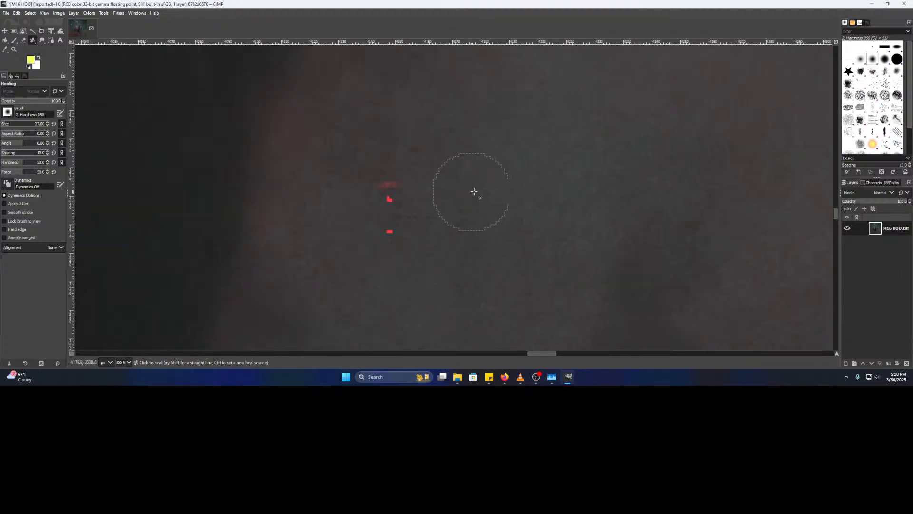
- Sample nearby clean sky and heal the upper, bright lower and faint red specks
ctrl+click(468, 171)
click(383, 191)
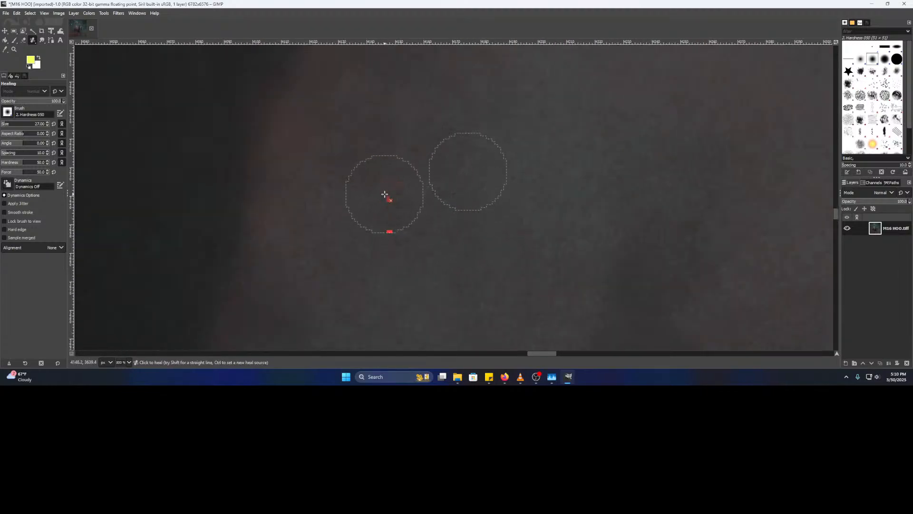
click(390, 228)
click(390, 198)
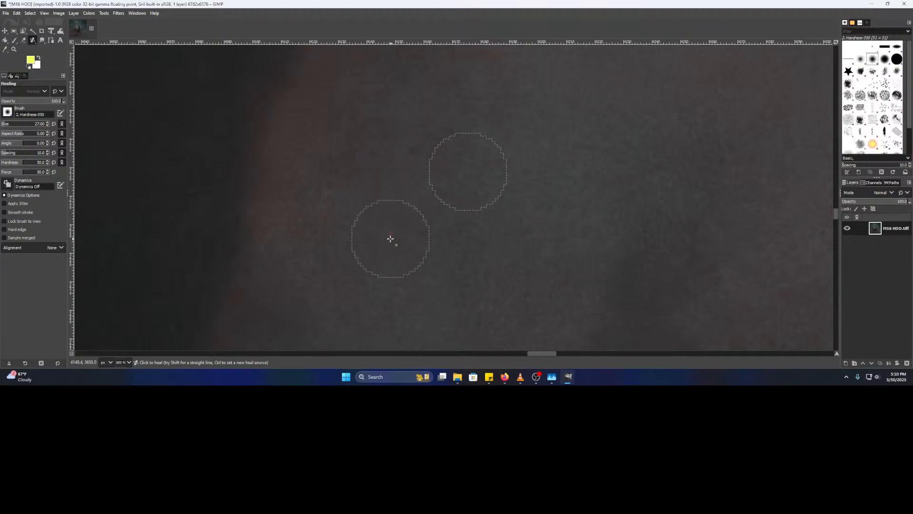
scroll(515, 237, down, 2)
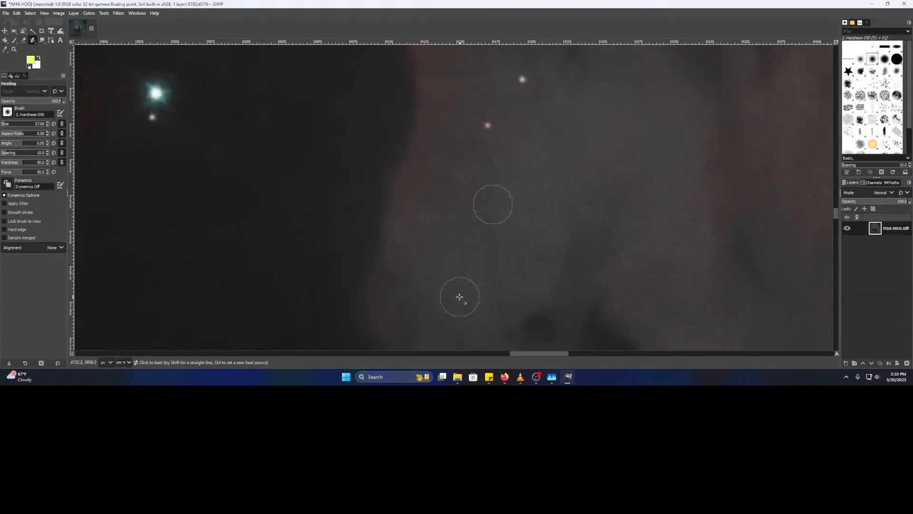
scroll(458, 290, up, 3)
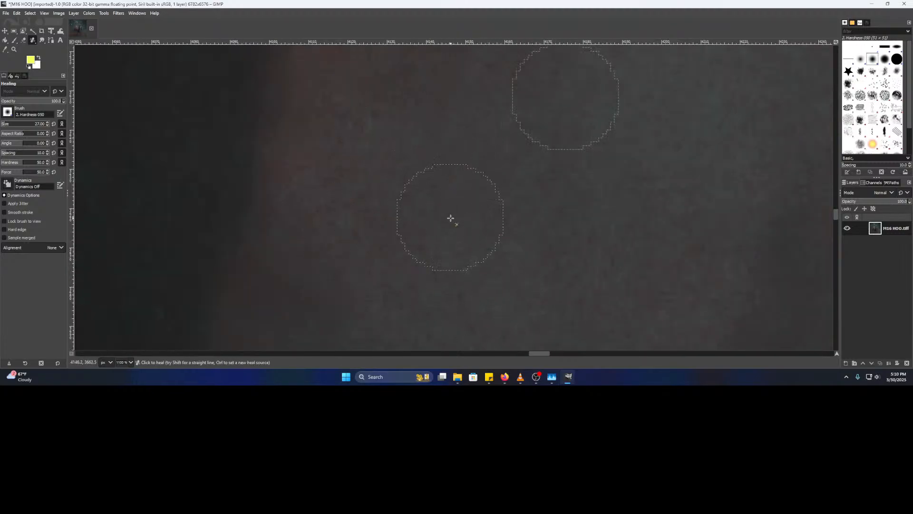
scroll(590, 265, down, 3)
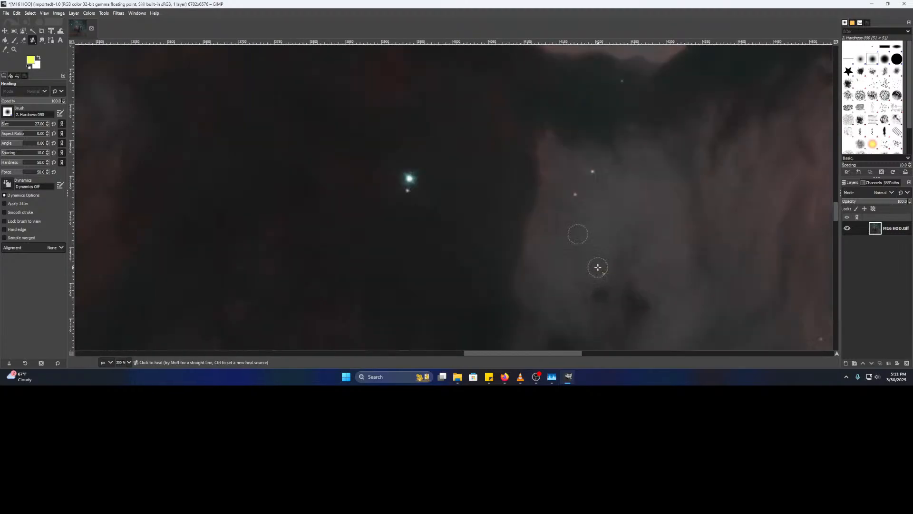
- Heal away the pair of red specks in the dark sky and touch up their leftover traces
scroll(599, 267, down, 2)
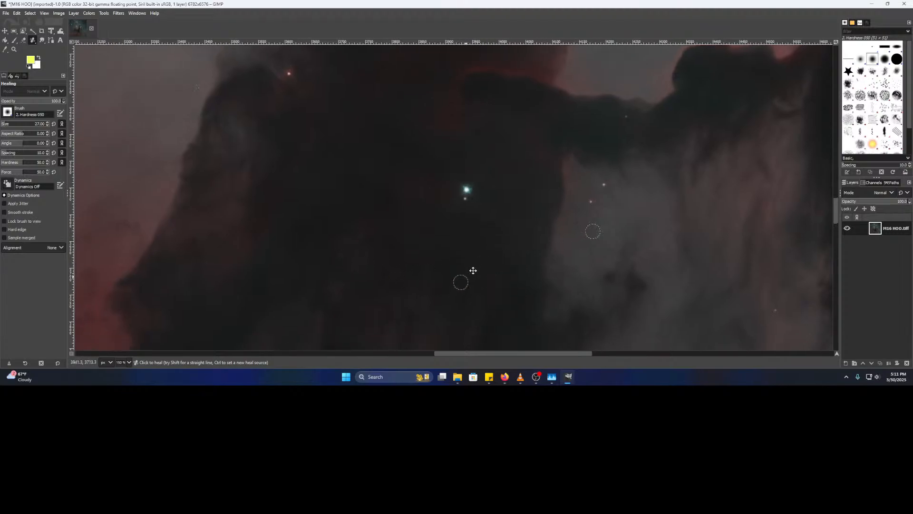
ctrl+scroll(467, 272, up, 3)
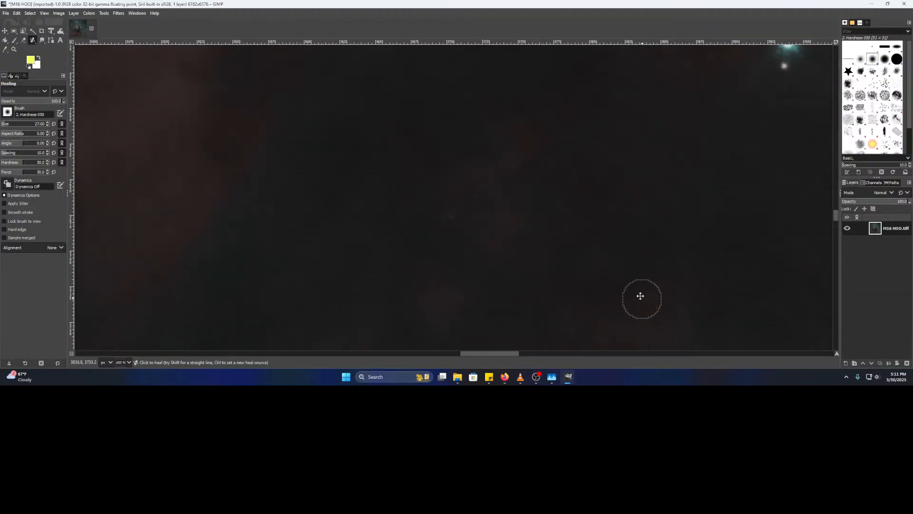
drag(641, 298, 594, 231)
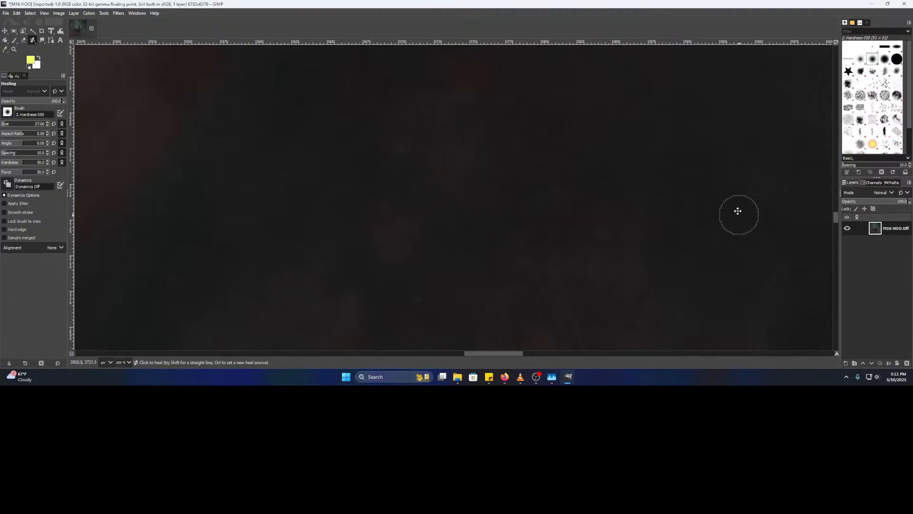
drag(739, 215, 564, 144)
ctrl+scroll(402, 227, down, 2)
drag(622, 264, 585, 207)
ctrl+scroll(552, 247, up, 3)
drag(568, 260, 577, 218)
ctrl+click(467, 184)
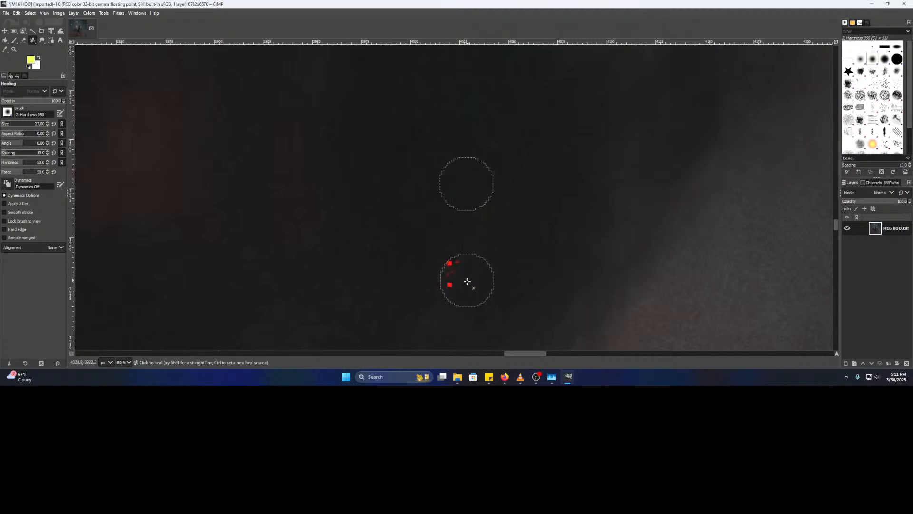
click(455, 271)
click(450, 289)
click(450, 265)
click(451, 290)
click(449, 289)
- Heal the next two red specks, including the bright upper one, from clean sky nearby
scroll(520, 295, down, 4)
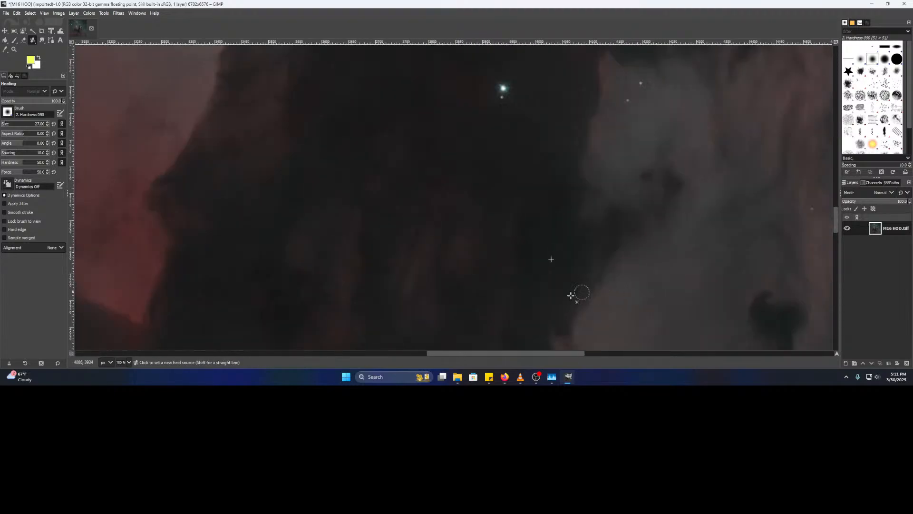
drag(512, 280, 508, 168)
drag(566, 234, 581, 173)
scroll(497, 177, up, 2)
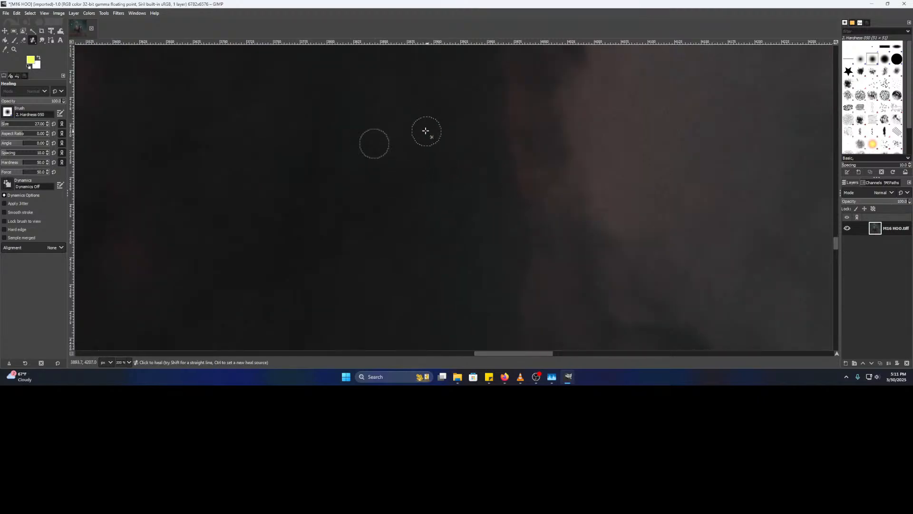
drag(389, 270, 560, 111)
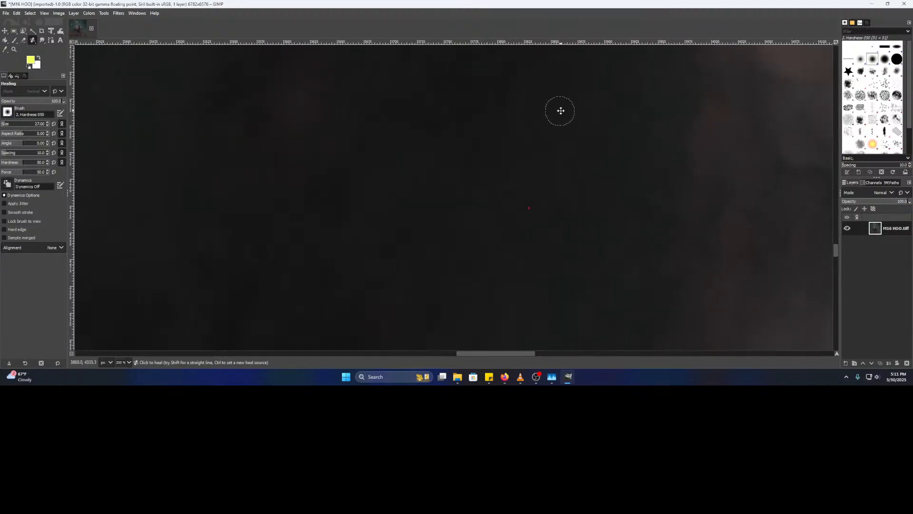
ctrl+click(536, 178)
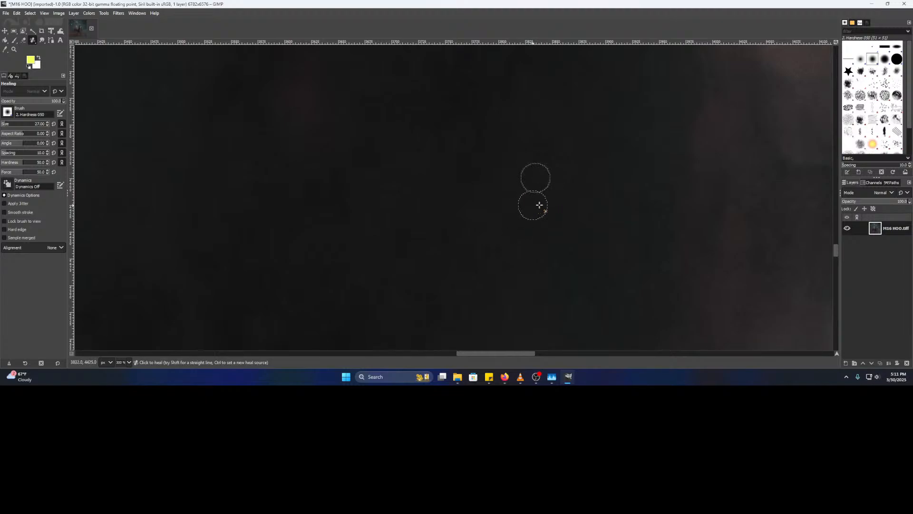
drag(621, 264, 568, 63)
drag(352, 252, 484, 128)
drag(515, 190, 495, 210)
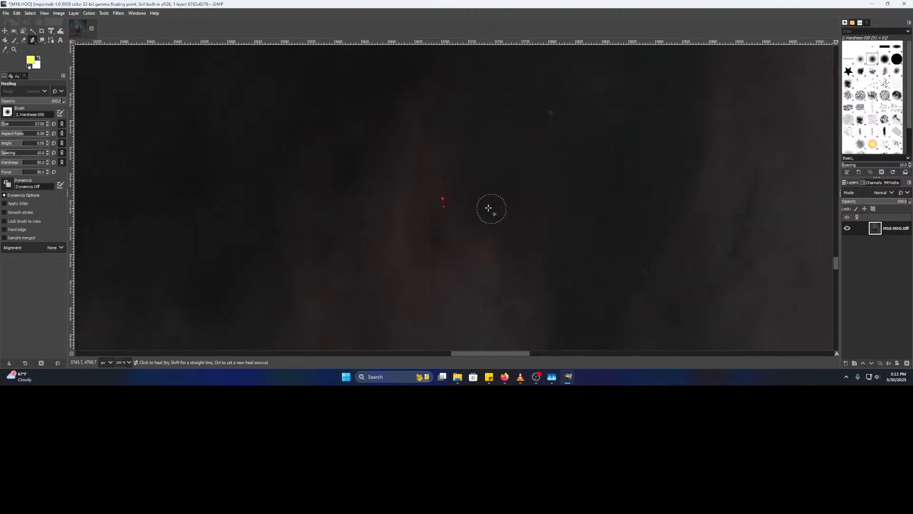
scroll(447, 179, up, 3)
drag(557, 245, 541, 182)
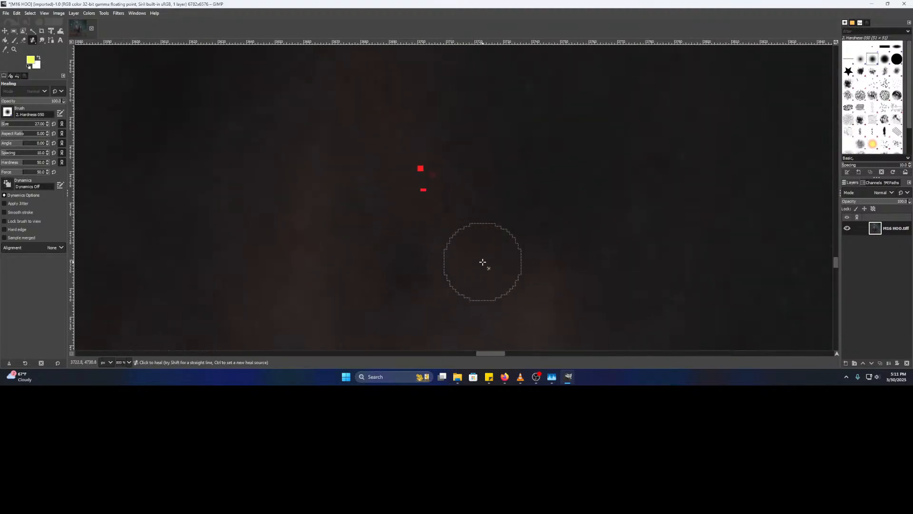
ctrl+click(451, 268)
click(429, 186)
click(421, 167)
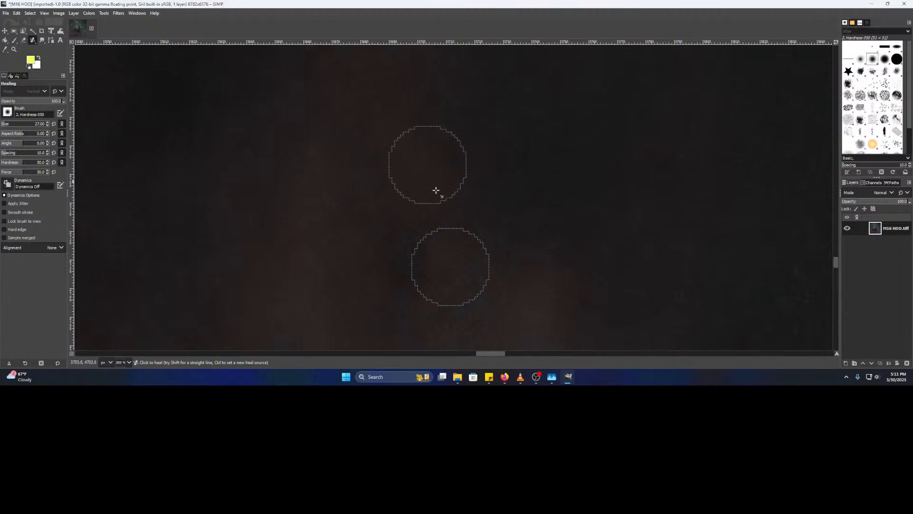
- Heal away a lone red speck using nearby clean sky as the source
scroll(497, 245, down, 2)
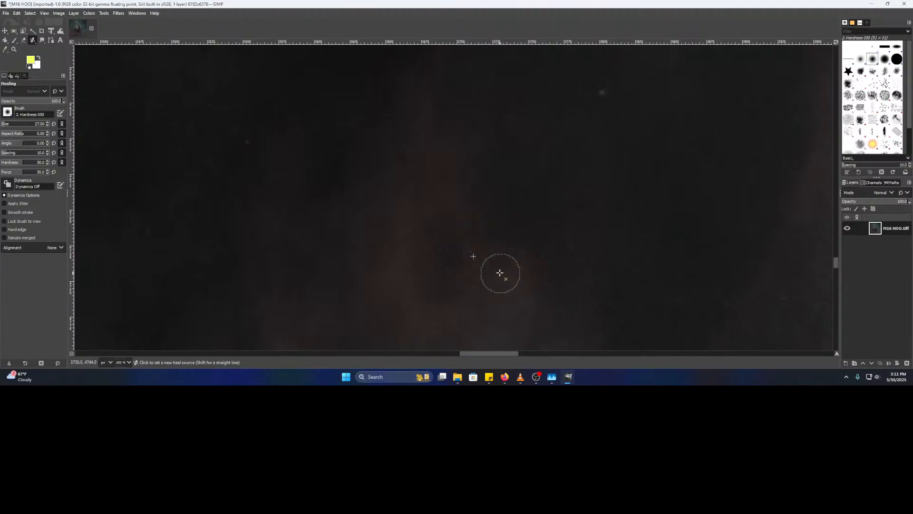
scroll(395, 243, down, 2)
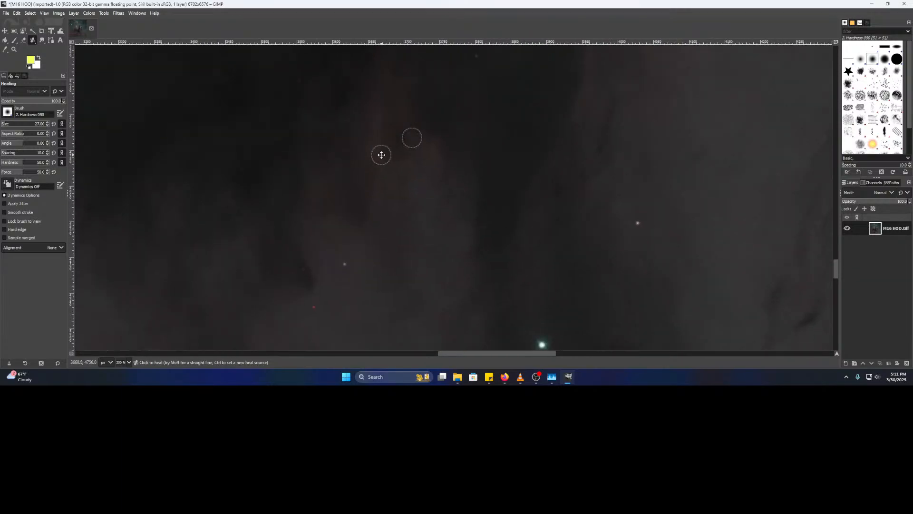
scroll(434, 214, up, 4)
ctrl+click(451, 217)
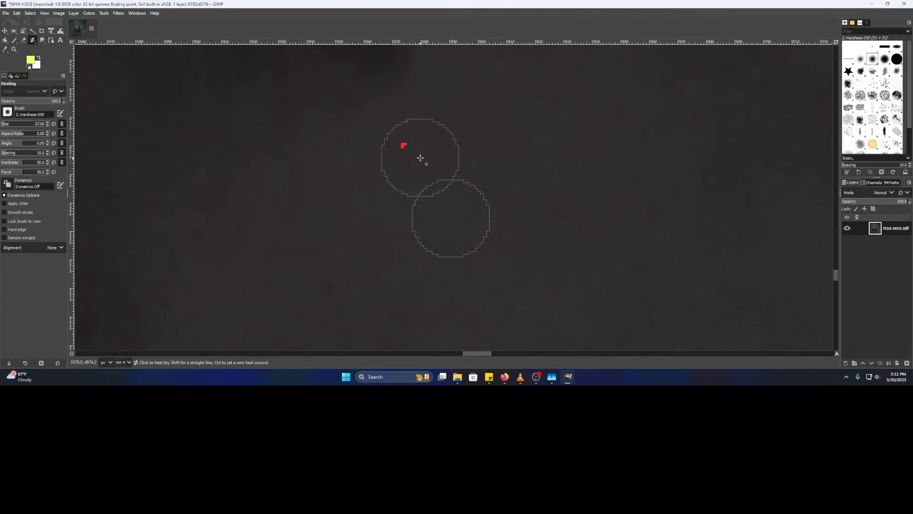
click(406, 139)
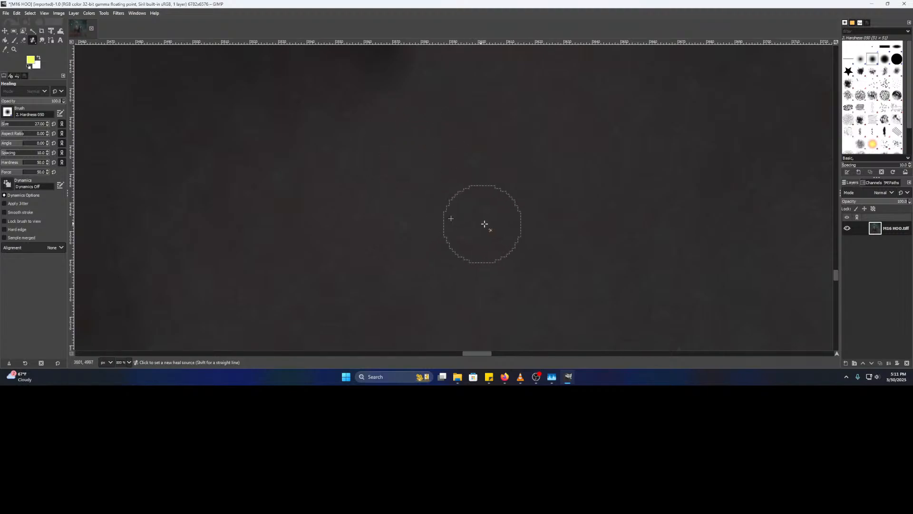
scroll(481, 220, down, 2)
scroll(477, 206, up, 2)
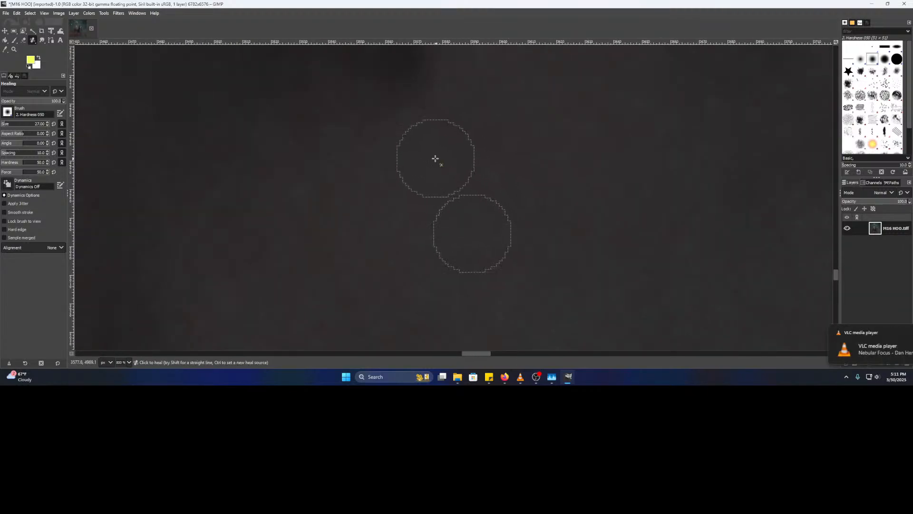
scroll(504, 225, down, 1)
drag(603, 255, 407, 137)
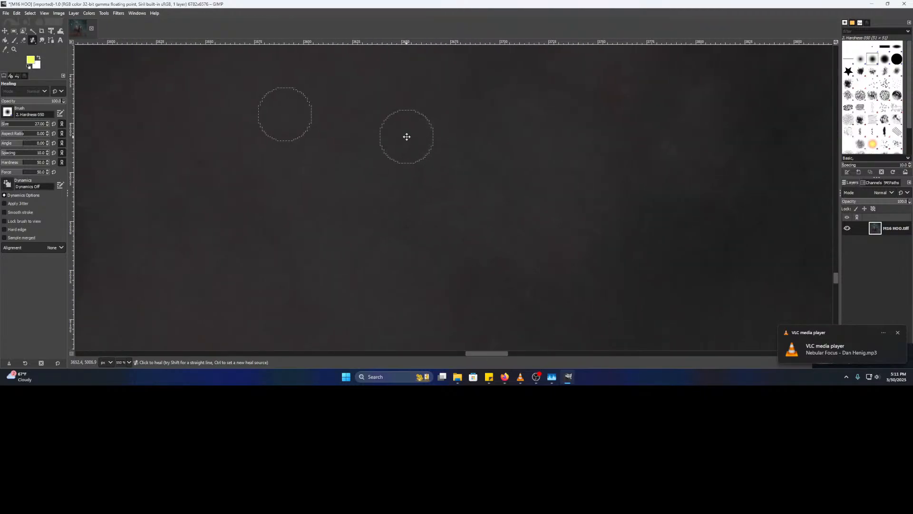
scroll(419, 200, down, 2)
scroll(363, 128, down, 2)
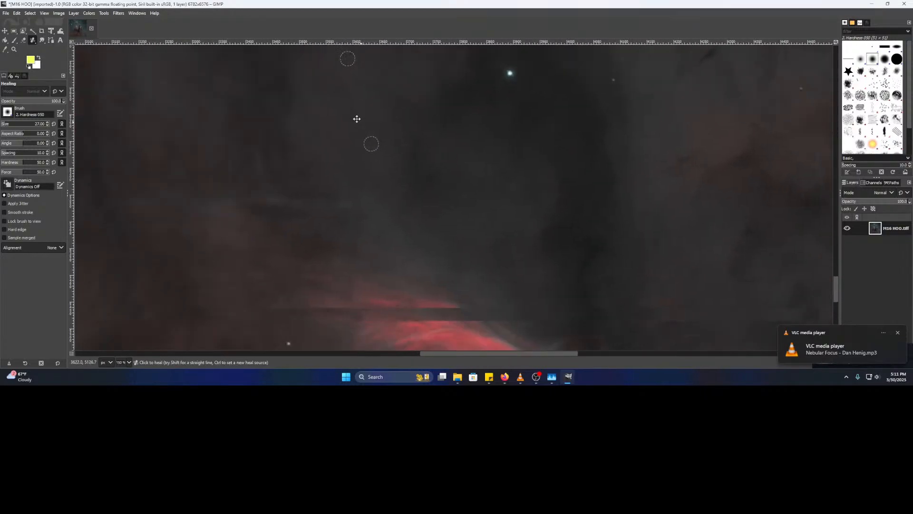
- Check the lower nebula for more specks and sample a patch of clean dark sky as heal source
drag(425, 322, 219, 45)
drag(244, 176, 472, 43)
drag(582, 208, 496, 76)
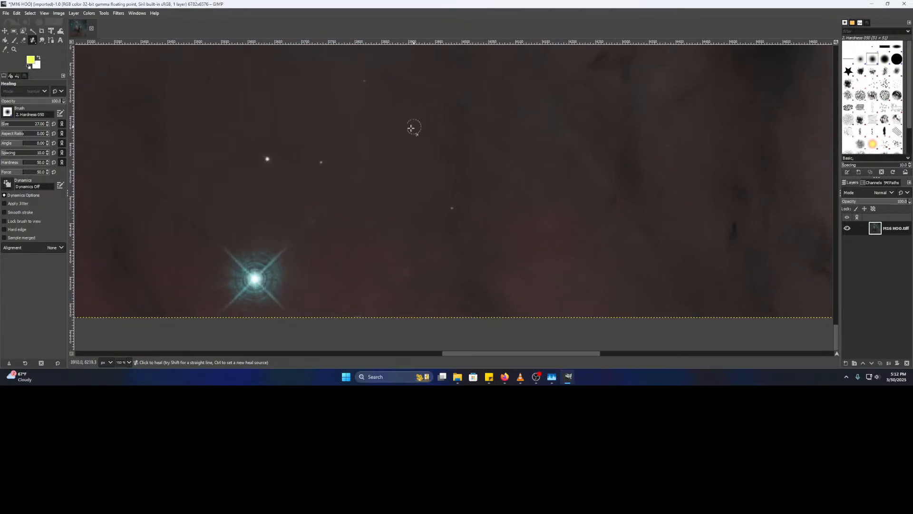
drag(220, 159, 622, 197)
drag(620, 240, 616, 305)
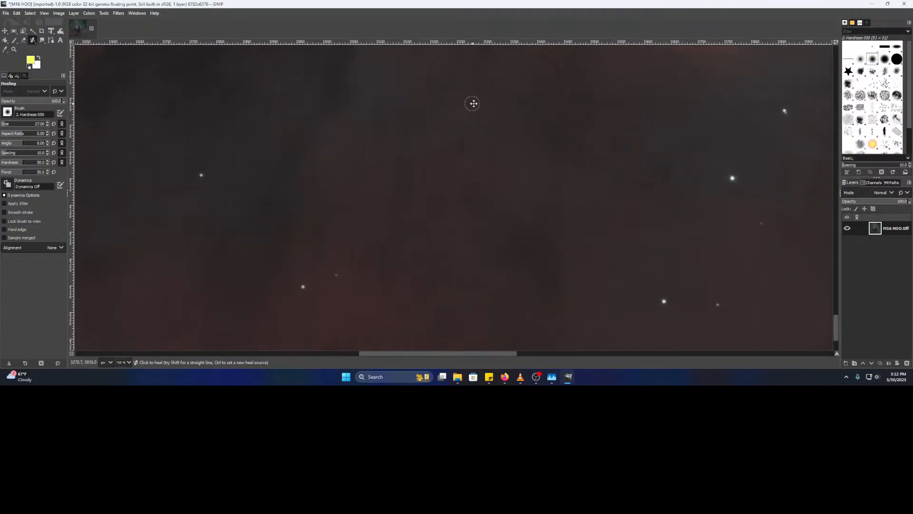
drag(473, 101, 466, 314)
drag(509, 102, 472, 349)
scroll(458, 277, down, 2)
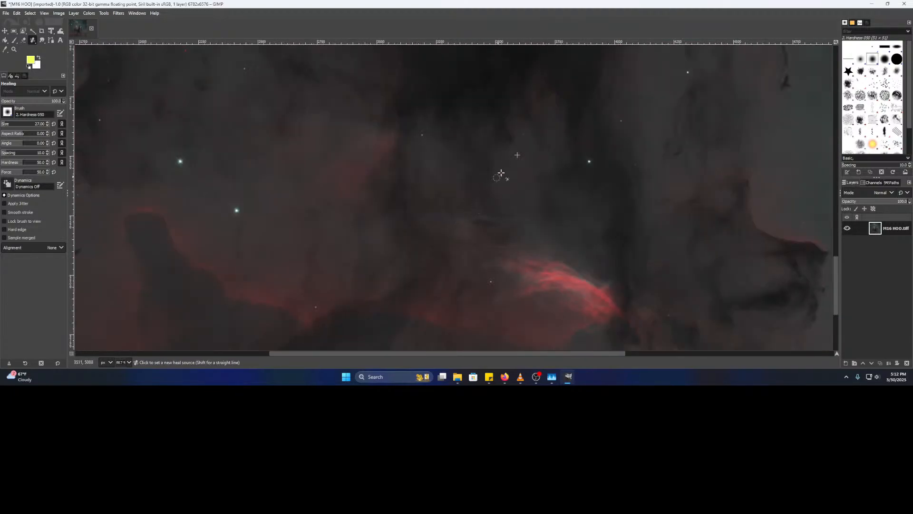
drag(406, 135, 404, 248)
scroll(430, 149, up, 3)
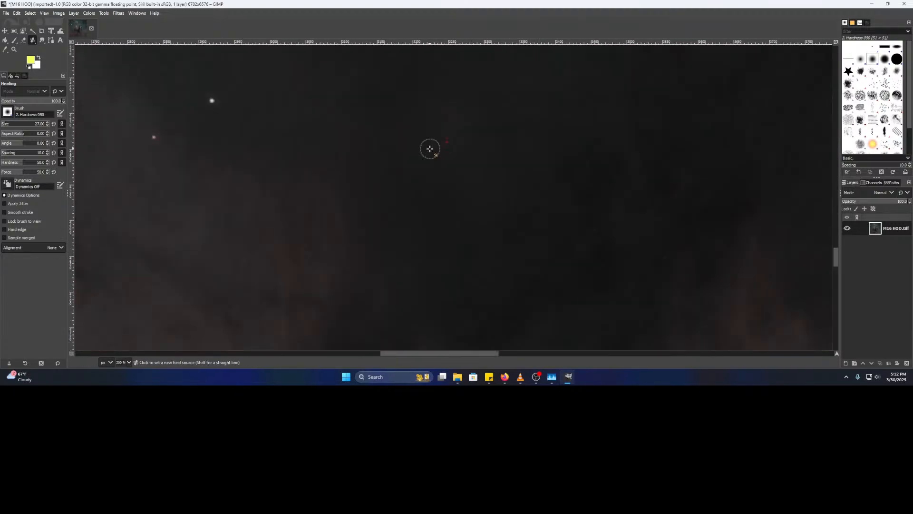
scroll(418, 180, up, 1)
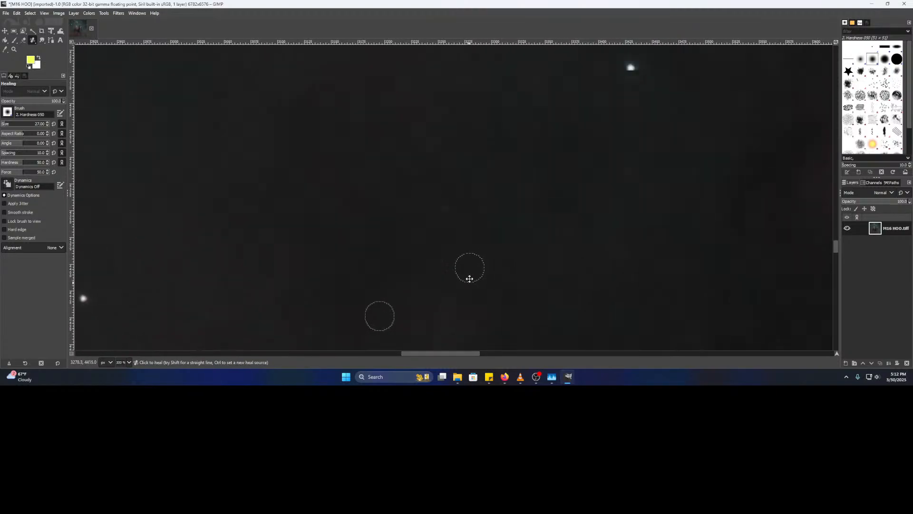
scroll(466, 259, down, 3)
drag(488, 159, 467, 203)
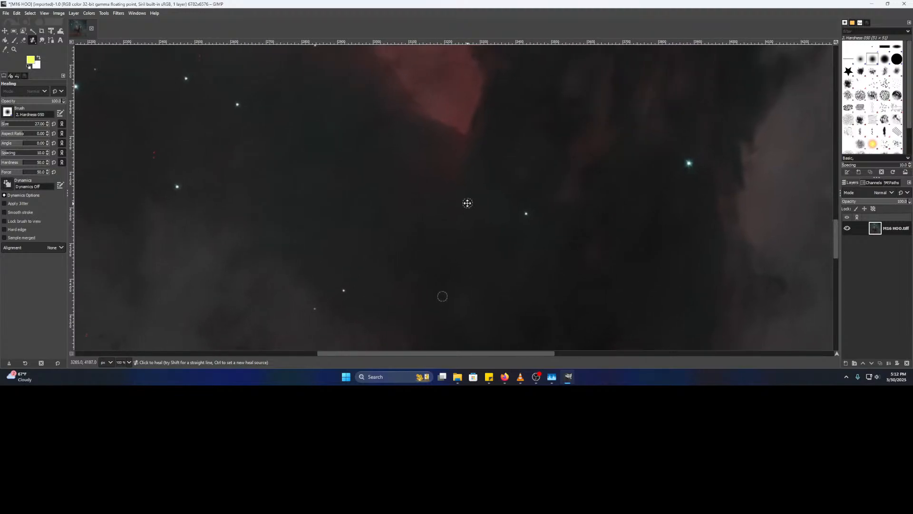
scroll(434, 162, up, 2)
drag(405, 144, 692, 219)
scroll(417, 225, up, 3)
ctrl+click(548, 223)
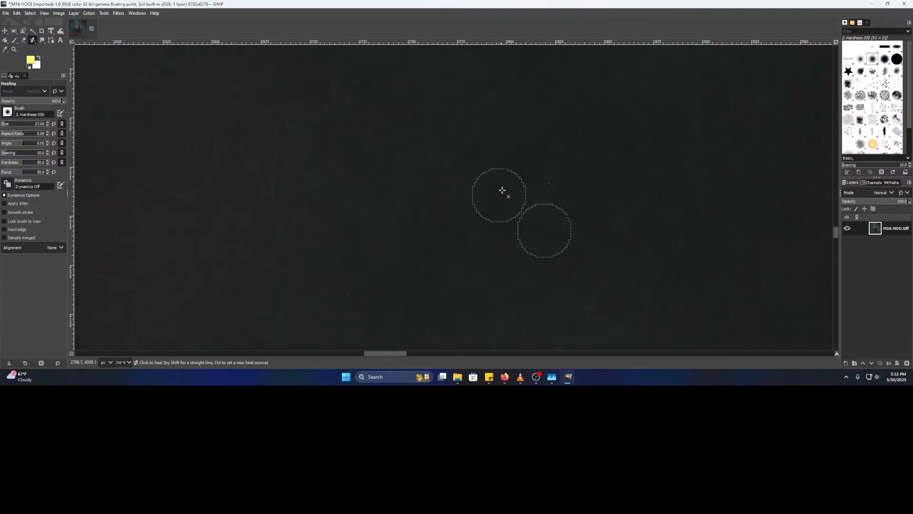
- Heal away the small red dots, the bright red blob and the faint red residue beside them
scroll(589, 230, down, 2)
scroll(588, 231, down, 1)
drag(388, 265, 547, 247)
scroll(499, 220, up, 3)
ctrl+click(364, 247)
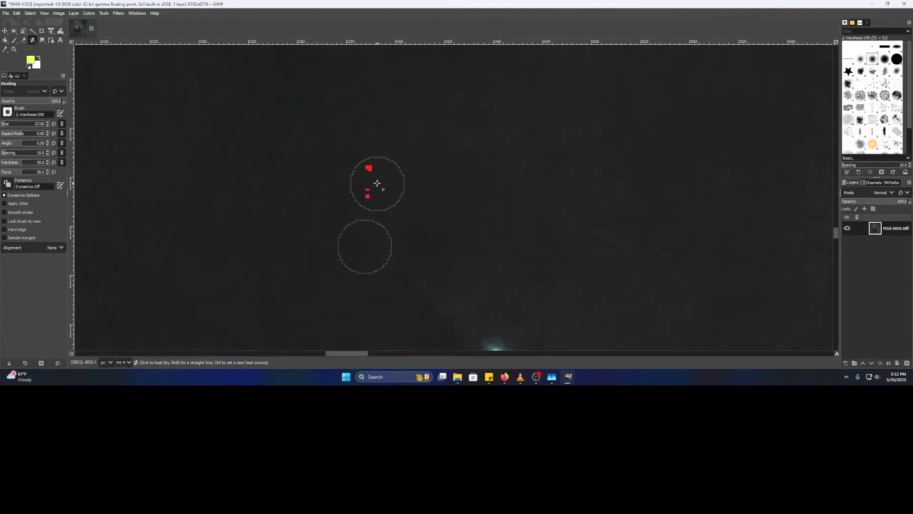
drag(369, 190, 370, 198)
click(369, 167)
mouse_move(372, 166)
mouse_down()
mouse_move(373, 188)
mouse_move(371, 181)
mouse_move(382, 193)
mouse_move(372, 177)
mouse_move(445, 137)
mouse_move(397, 173)
mouse_move(372, 170)
mouse_move(364, 201)
mouse_up()
- Bring the image's bottom-right corner into view
scroll(509, 200, down, 2)
drag(591, 188, 325, 258)
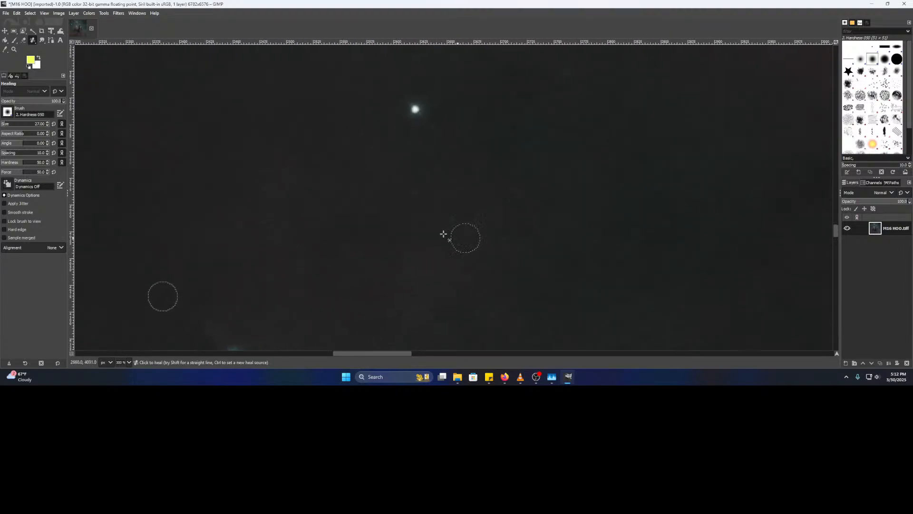
scroll(493, 234, down, 3)
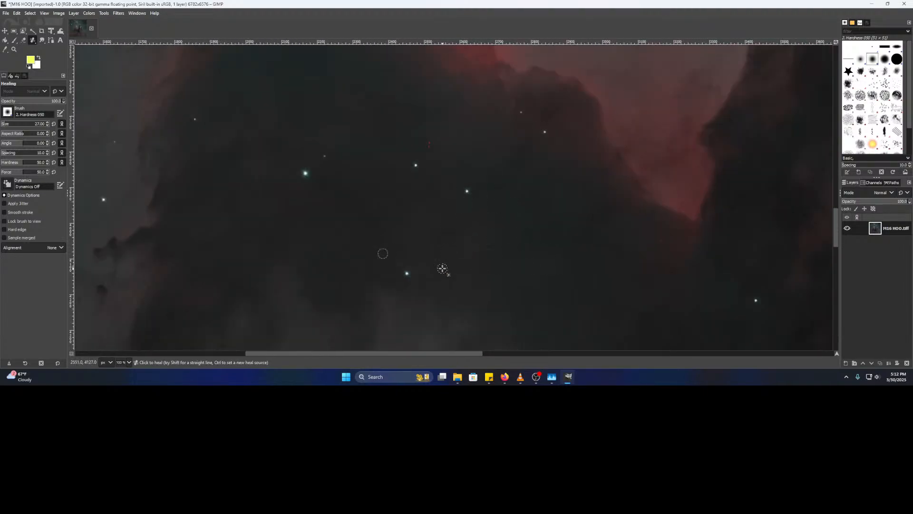
drag(648, 305, 213, 68)
drag(442, 279, 227, 67)
drag(655, 310, 238, 28)
drag(796, 325, 423, 242)
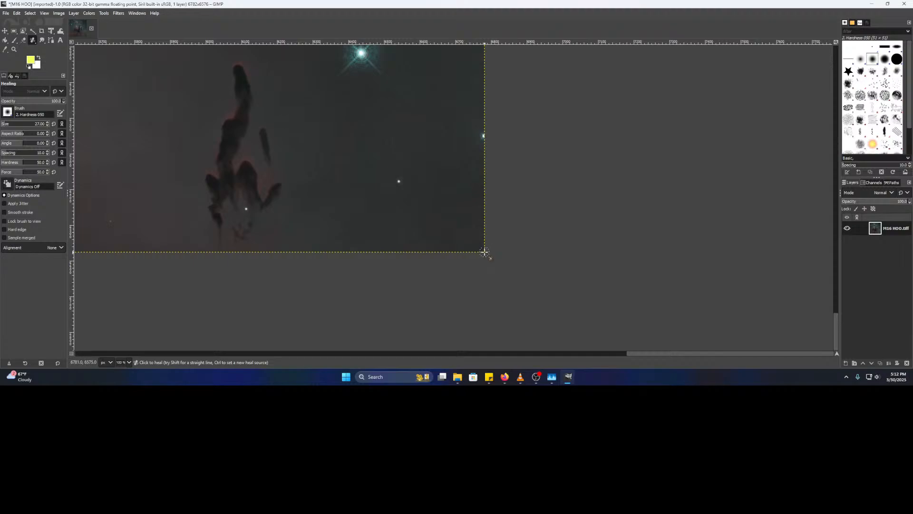
- Zoom to 100%, inspect the bottom-left background and sample clean sky as heal source
drag(332, 205, 671, 266)
scroll(377, 214, down, 3)
drag(289, 202, 733, 265)
scroll(634, 249, down, 1)
drag(634, 249, 710, 257)
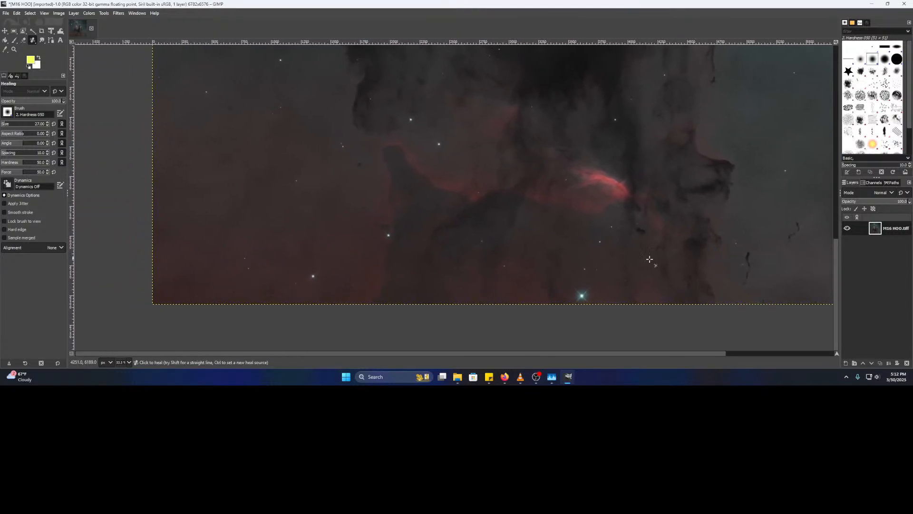
key(1)
drag(192, 279, 730, 210)
drag(336, 128, 475, 124)
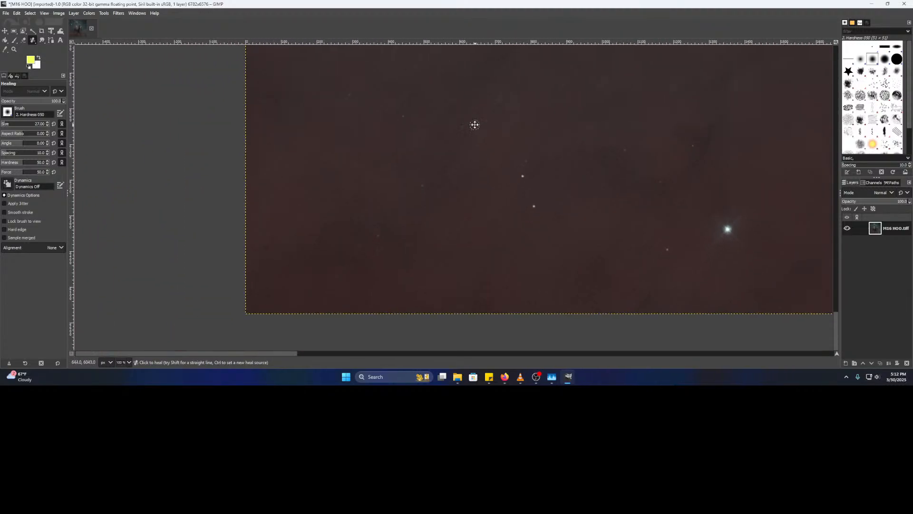
scroll(406, 214, up, 3)
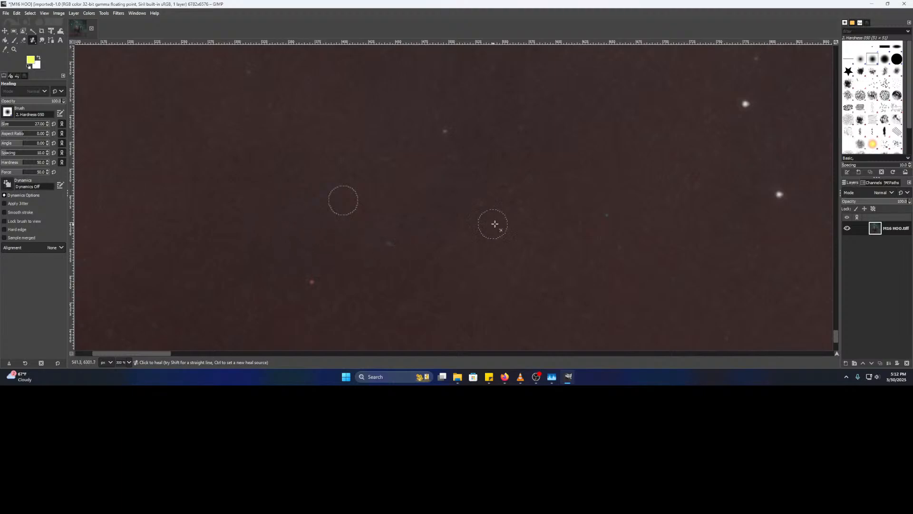
drag(307, 179, 424, 314)
mouse_move(363, 253)
mouse_down()
mouse_move(589, 157)
mouse_move(508, 324)
mouse_up()
drag(643, 187, 453, 273)
ctrl+click(508, 196)
- Heal away the first cyan spot using adjacent clean background as the source
drag(404, 210, 432, 238)
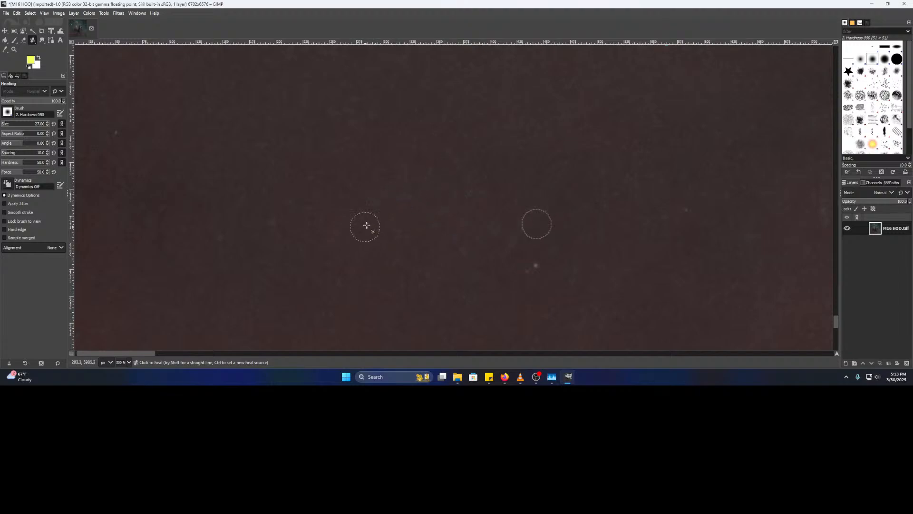
drag(224, 190, 477, 274)
mouse_move(712, 137)
mouse_down()
mouse_move(366, 273)
mouse_move(265, 268)
mouse_move(243, 239)
mouse_up()
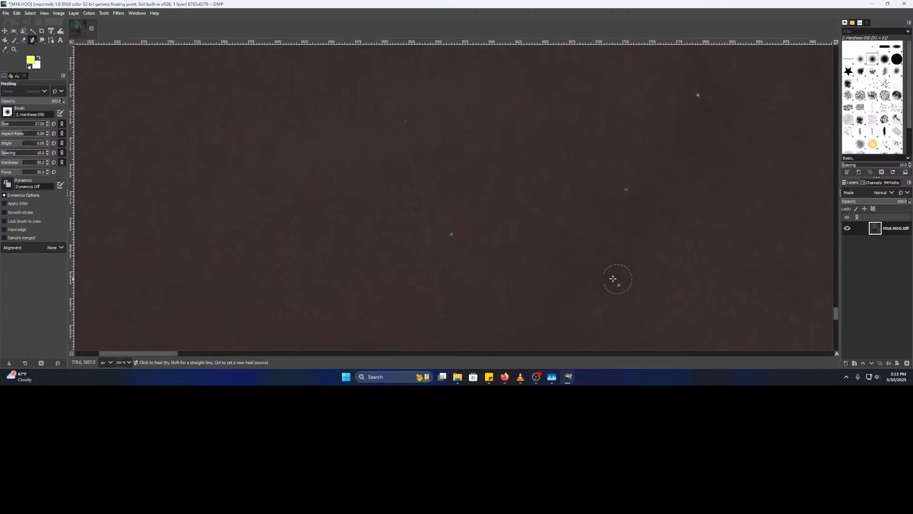
ctrl+click(454, 277)
drag(564, 234, 500, 240)
scroll(577, 216, up, 2)
drag(589, 218, 540, 249)
ctrl+click(561, 204)
click(501, 227)
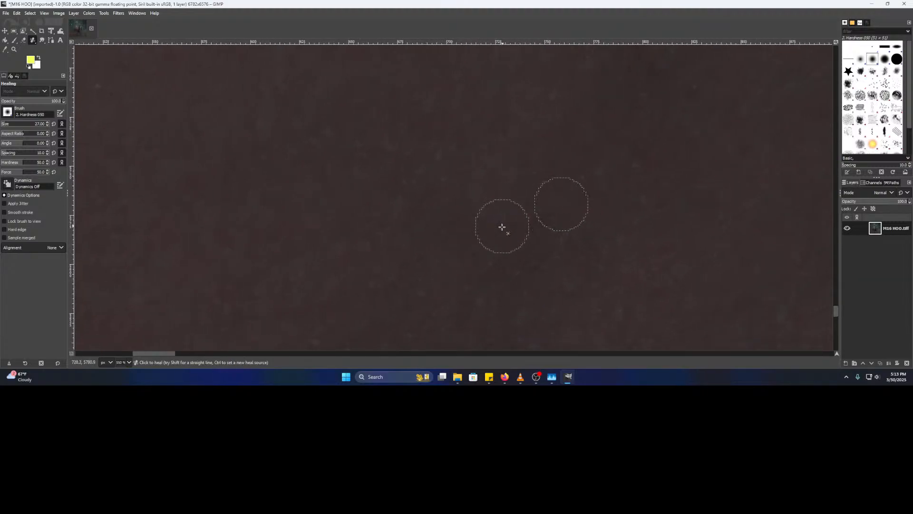
- Heal away a second cyan dot nearby from clean background beside it
scroll(597, 243, down, 2)
mouse_move(624, 228)
mouse_down()
mouse_move(562, 279)
mouse_move(585, 256)
mouse_up()
ctrl+click(544, 213)
click(550, 182)
mouse_move(626, 172)
mouse_down()
mouse_move(493, 290)
mouse_move(399, 177)
mouse_up()
drag(657, 236, 334, 342)
drag(392, 245, 552, 306)
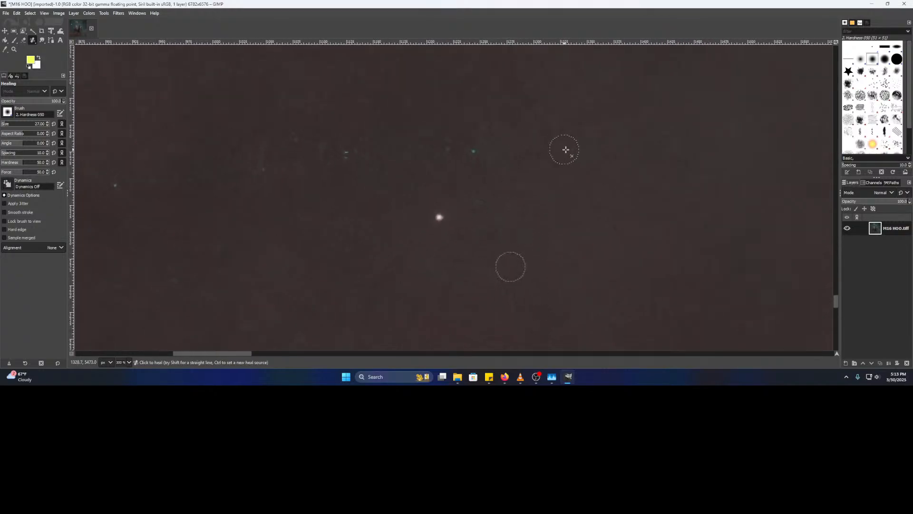
- Bring the left edge into view and heal away its first teal hot pixel
click(540, 376)
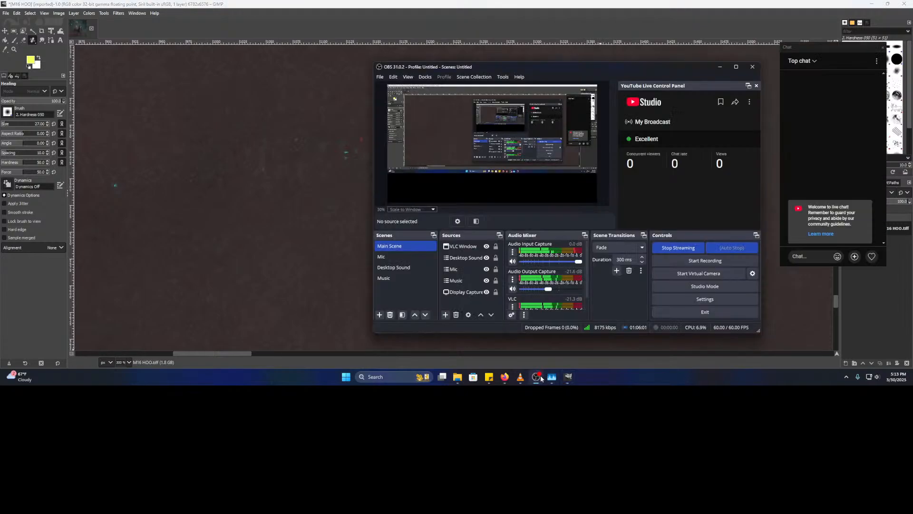
click(541, 376)
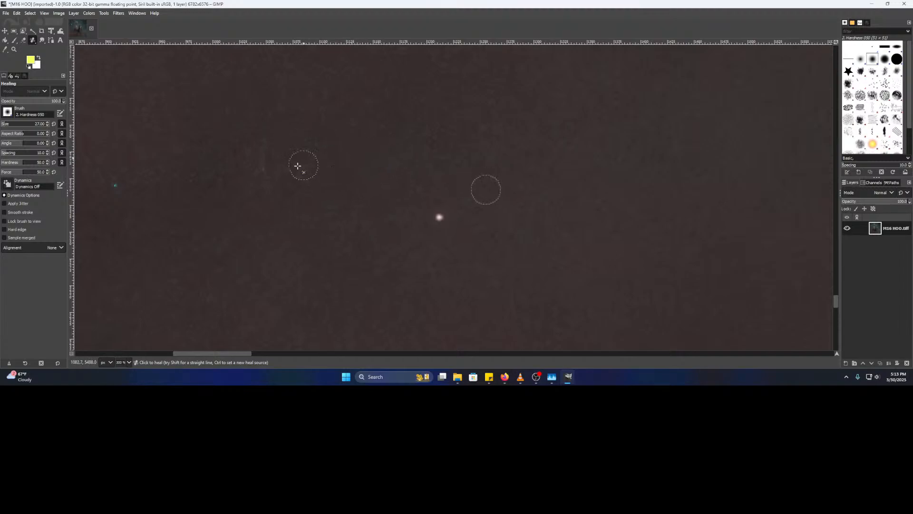
scroll(412, 243, left, 5)
scroll(296, 244, left, 7)
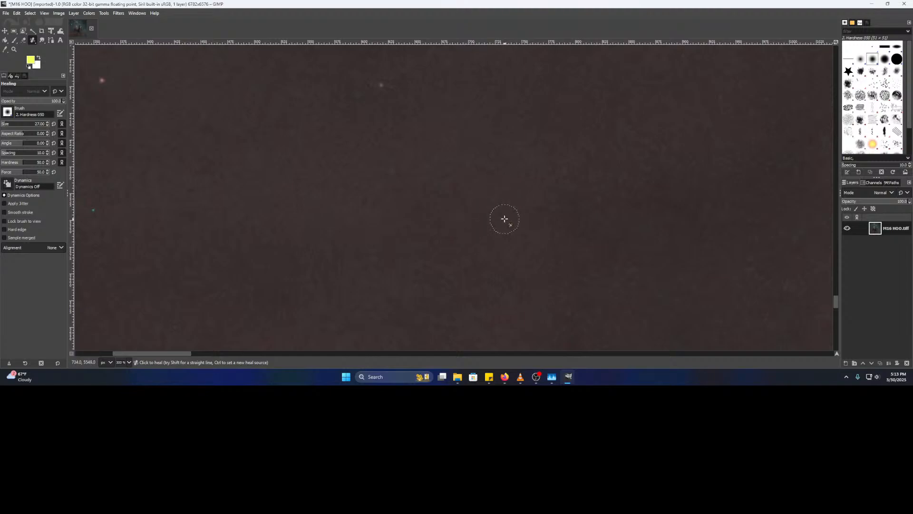
scroll(232, 276, left, 6)
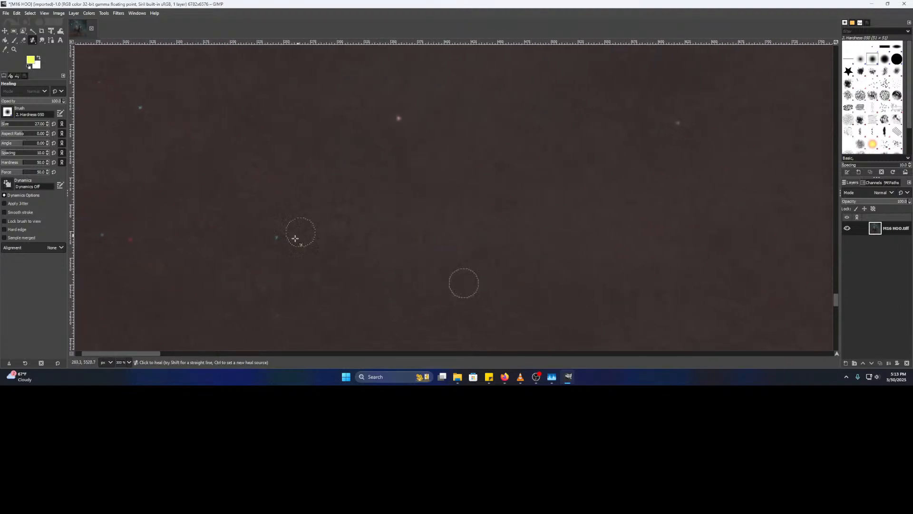
scroll(418, 238, left, 5)
ctrl+scroll(444, 276, up, 1)
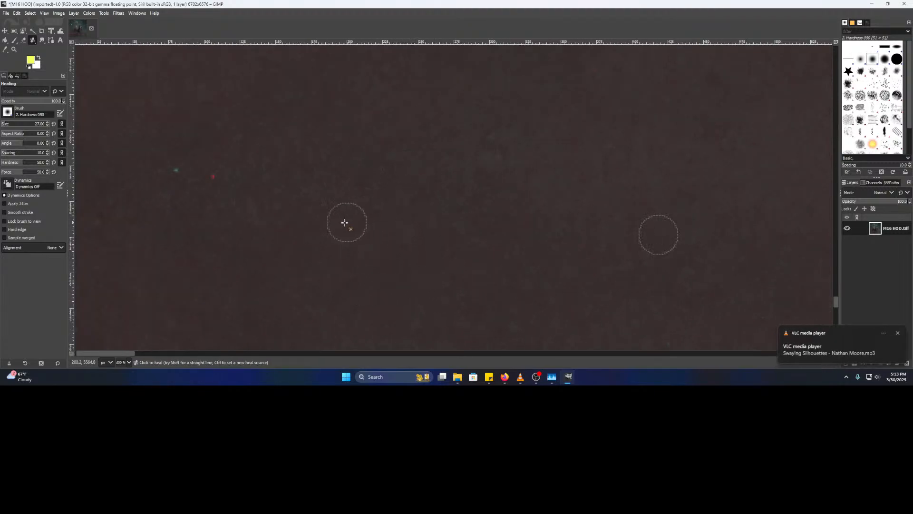
scroll(343, 229, left, 4)
scroll(343, 228, up, 1)
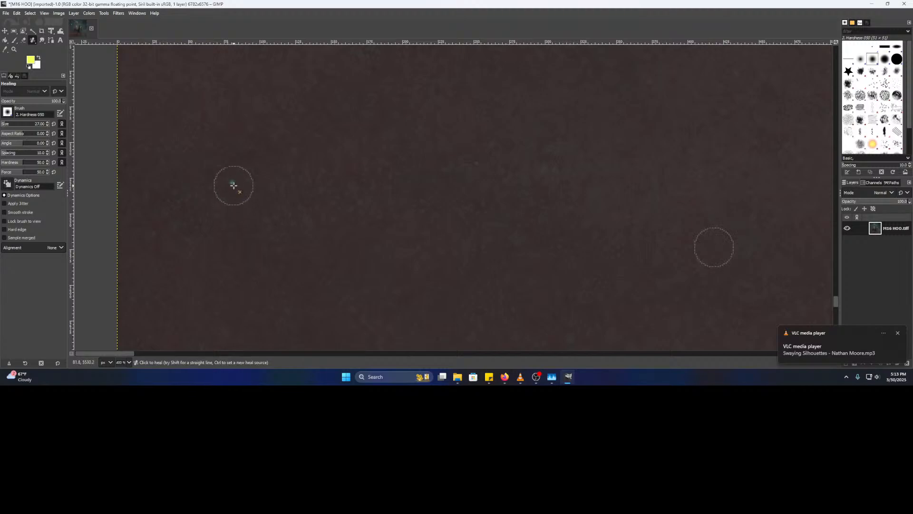
ctrl+scroll(448, 205, down, 4)
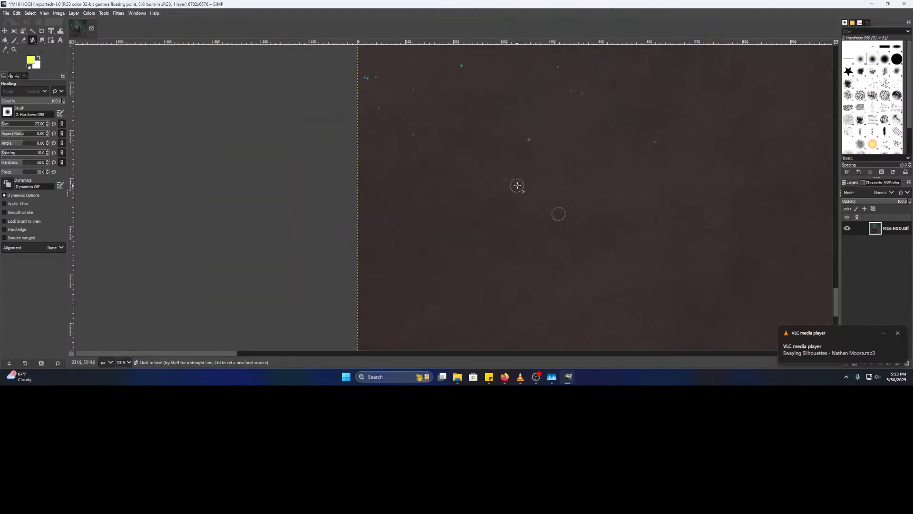
ctrl+scroll(421, 254, up, 2)
ctrl+click(380, 248)
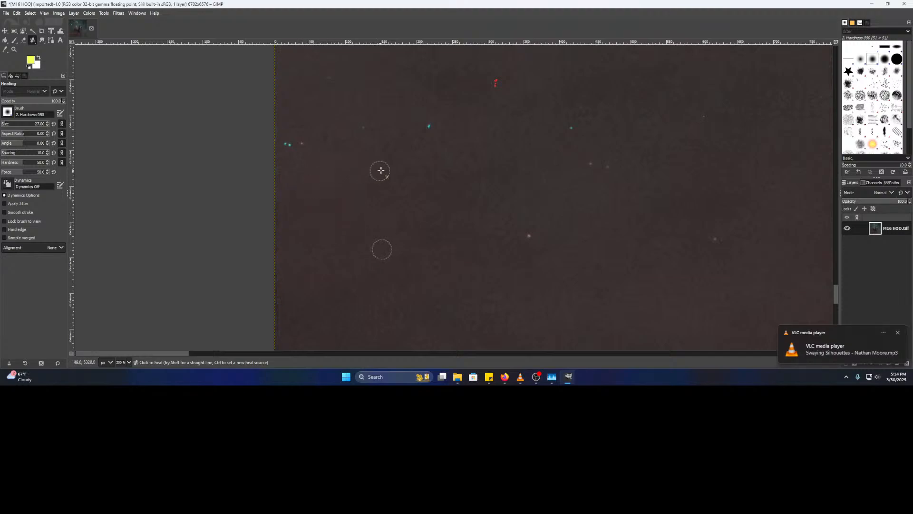
ctrl+scroll(322, 187, up, 4)
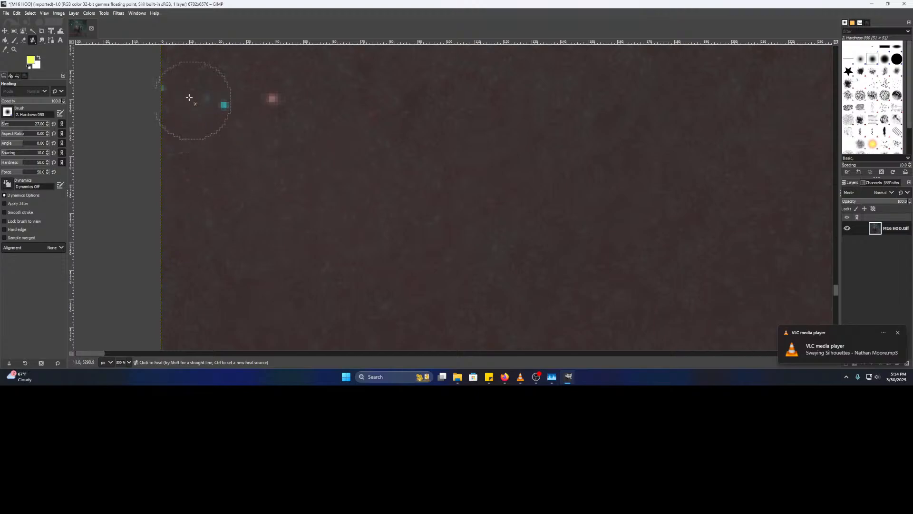
click(220, 109)
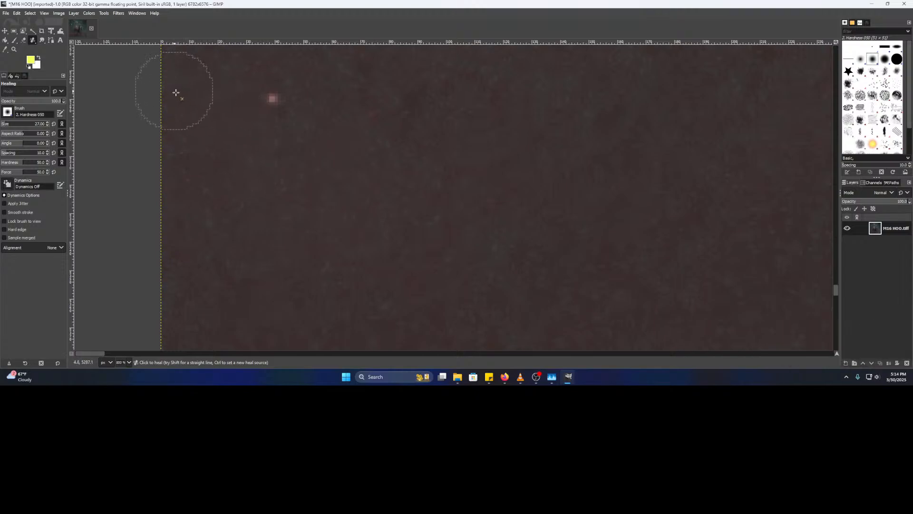
- Heal away the dim teal pixel and one more teal hot pixel further down the edge
drag(398, 143, 324, 212)
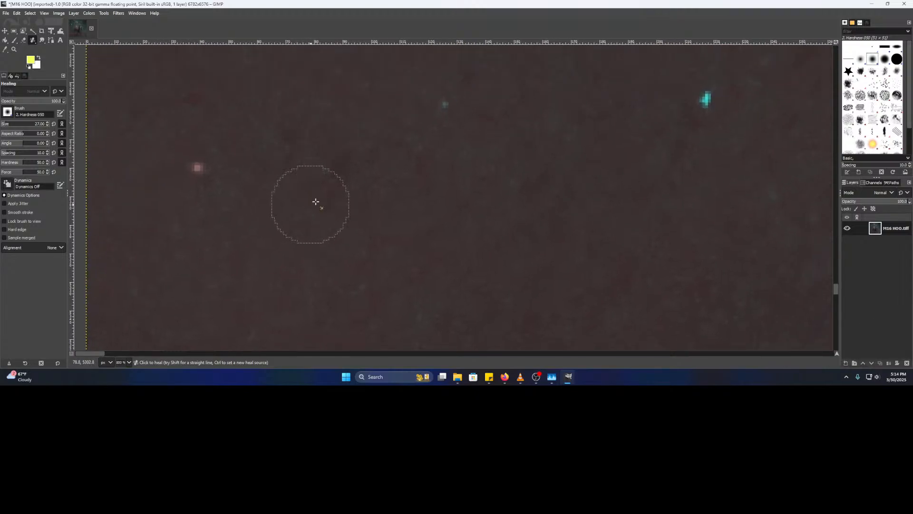
drag(395, 184, 292, 236)
ctrl+click(285, 232)
click(340, 157)
drag(442, 248, 243, 273)
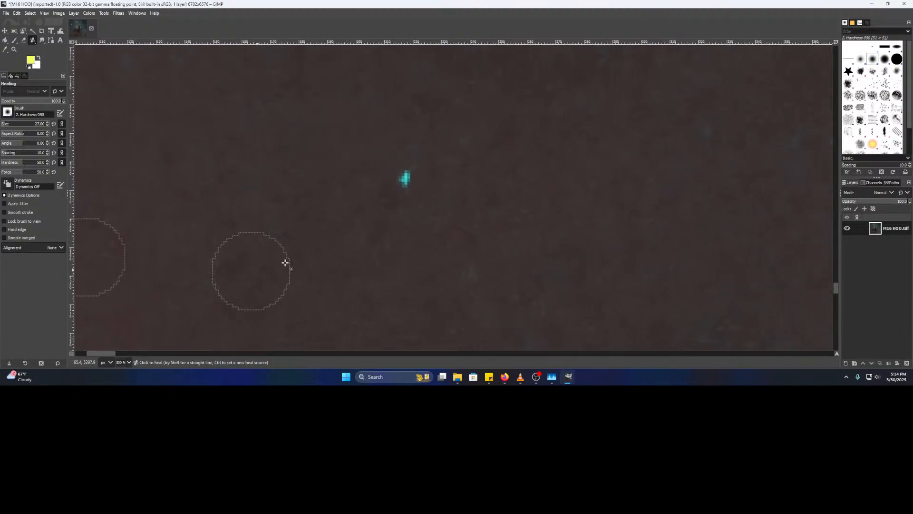
click(404, 179)
drag(377, 261, 244, 269)
scroll(444, 253, down, 2)
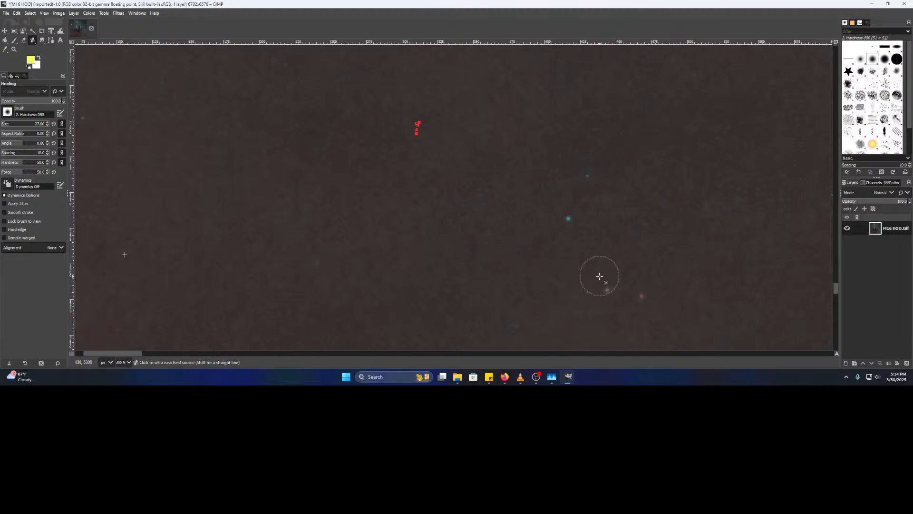
- Heal a teal hot pixel using a freshly sampled clean-sky source
drag(589, 261, 524, 261)
scroll(519, 231, up, 2)
ctrl+click(345, 184)
click(493, 206)
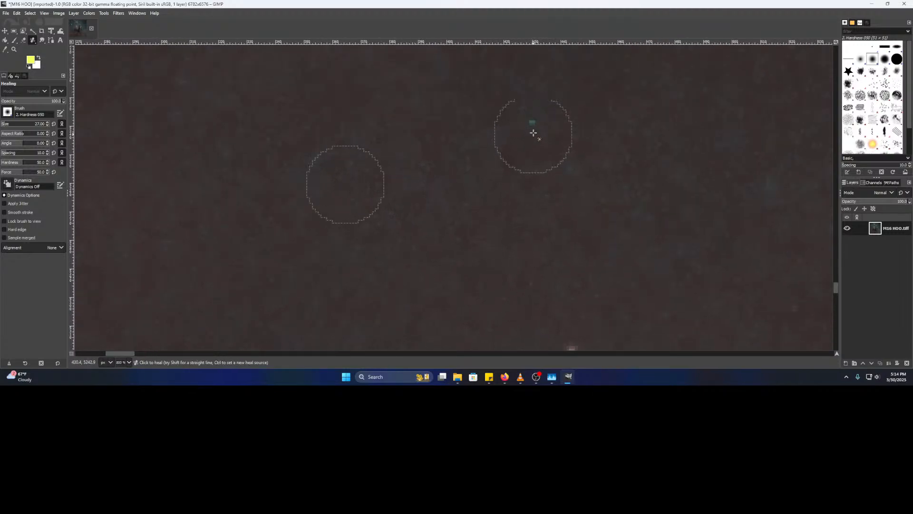
- Heal the nearby green speck in the sky
scroll(606, 246, down, 2)
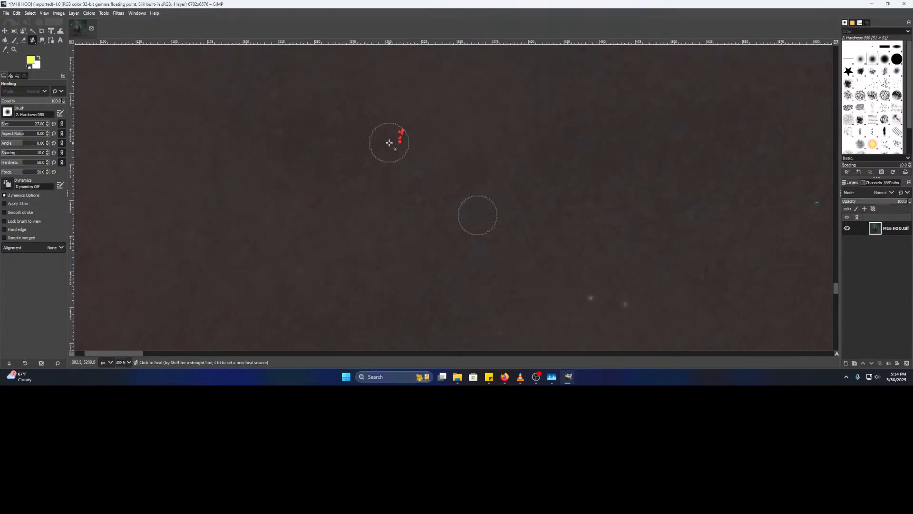
scroll(376, 157, right, 5)
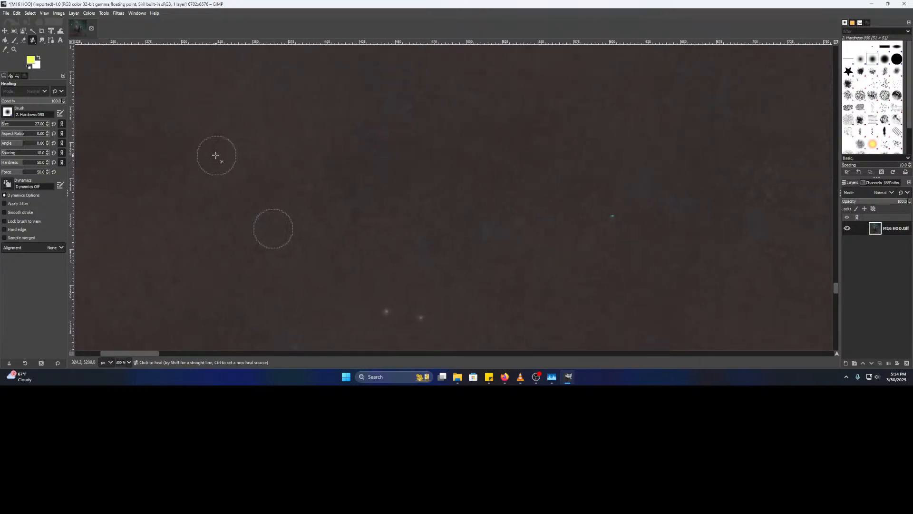
drag(382, 192, 217, 171)
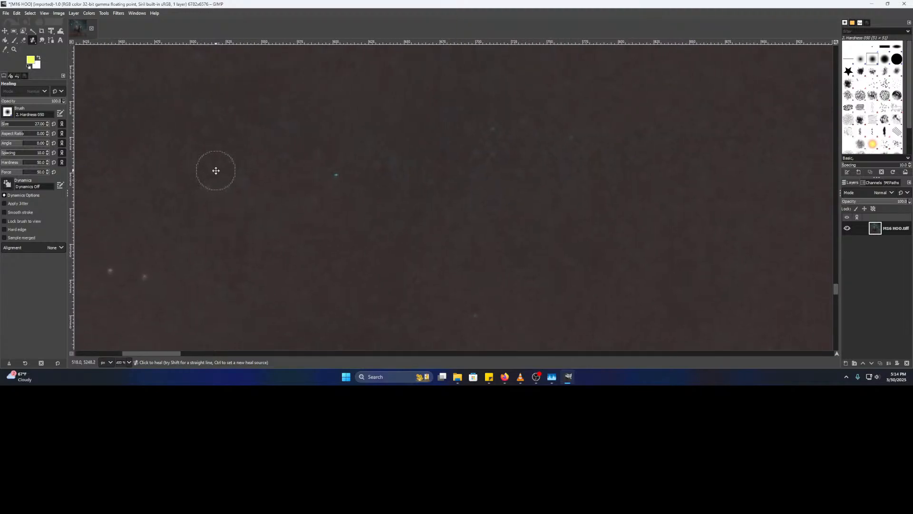
click(329, 166)
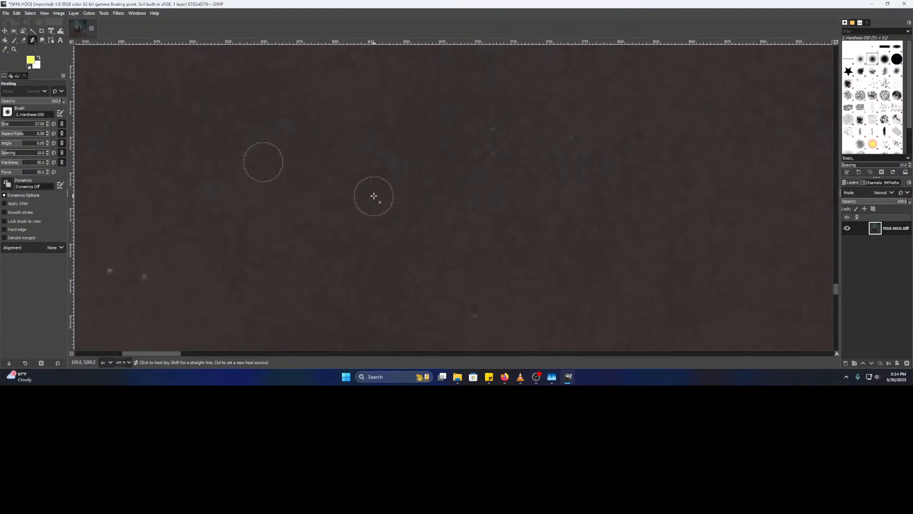
- Heal the bright teal speck, sampling clean sky beside it
drag(401, 183, 301, 242)
drag(499, 243, 285, 243)
drag(425, 230, 282, 238)
ctrl+click(330, 202)
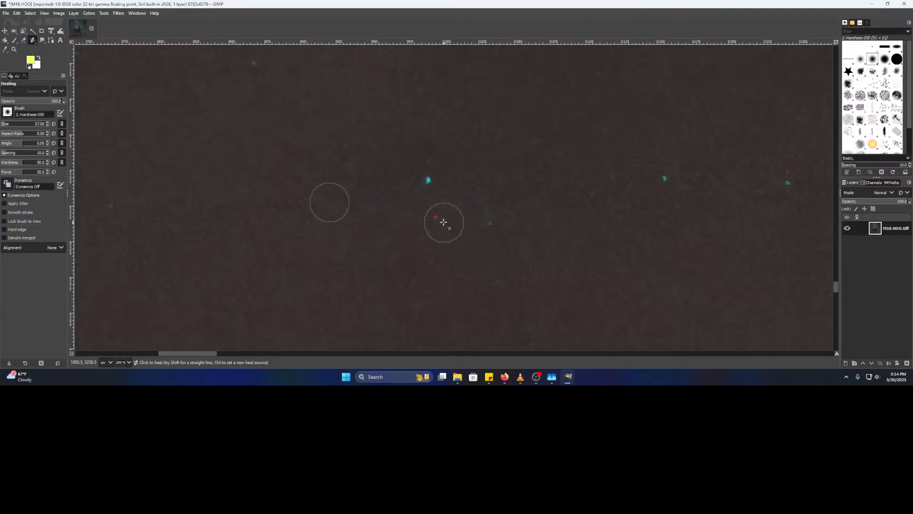
click(430, 187)
- Heal the next teal speck and a red-and-teal speck with new sources
drag(507, 216, 251, 237)
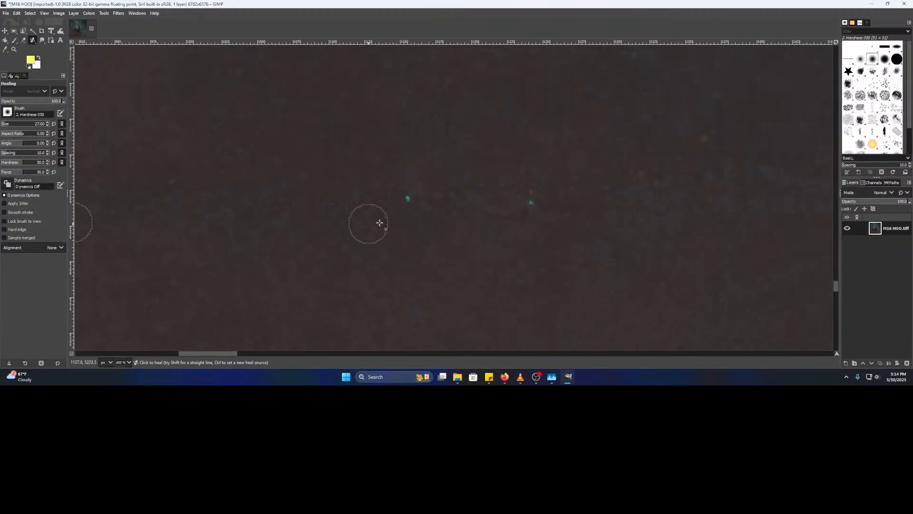
ctrl+click(345, 195)
click(411, 200)
scroll(428, 217, right, 3)
ctrl+click(412, 206)
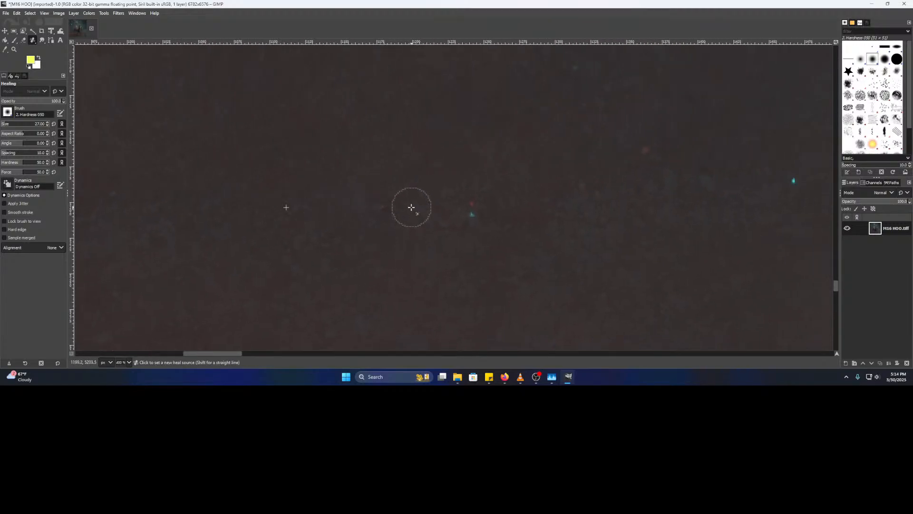
click(470, 214)
- Heal the cyan hot pixel near the pair of stars using adjacent clean sky
drag(584, 208, 306, 253)
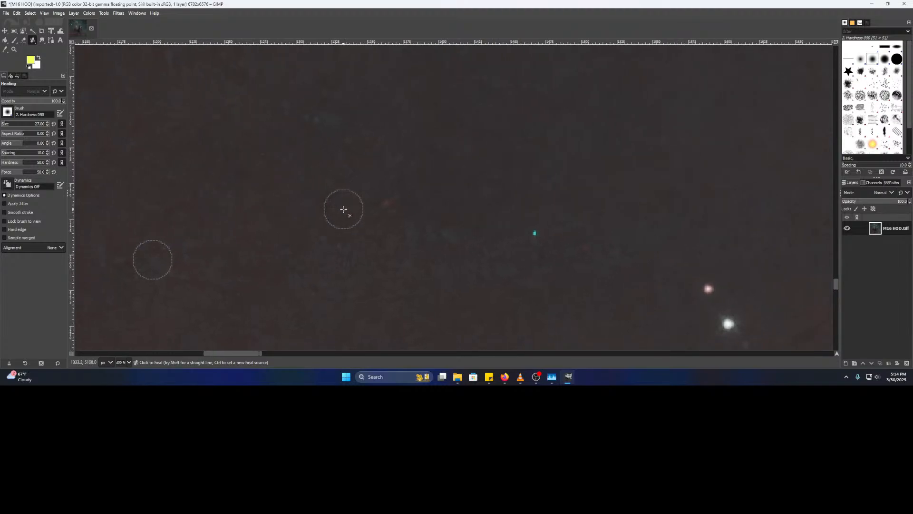
drag(430, 251, 355, 231)
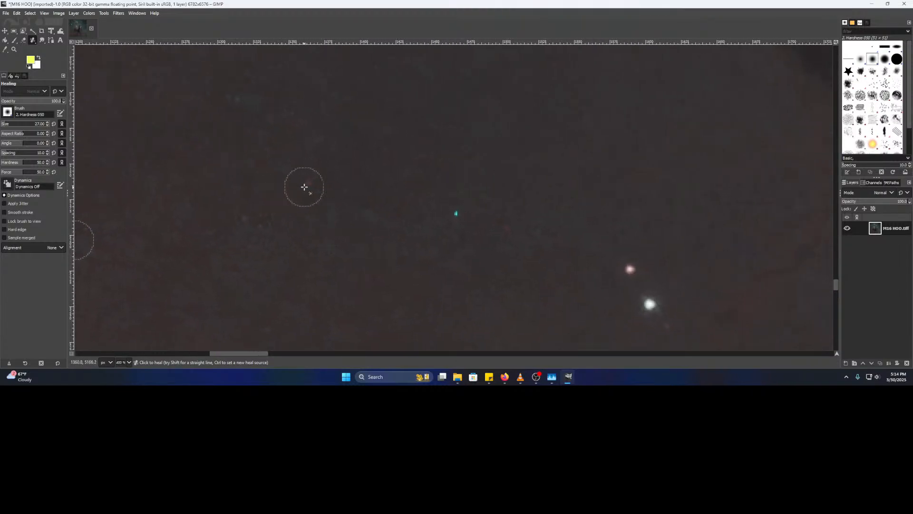
ctrl+click(420, 213)
click(457, 213)
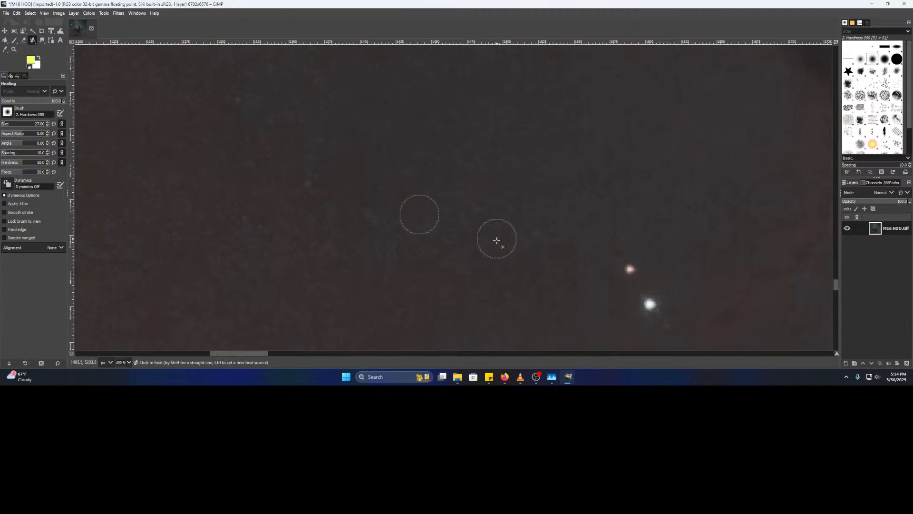
drag(551, 241, 201, 219)
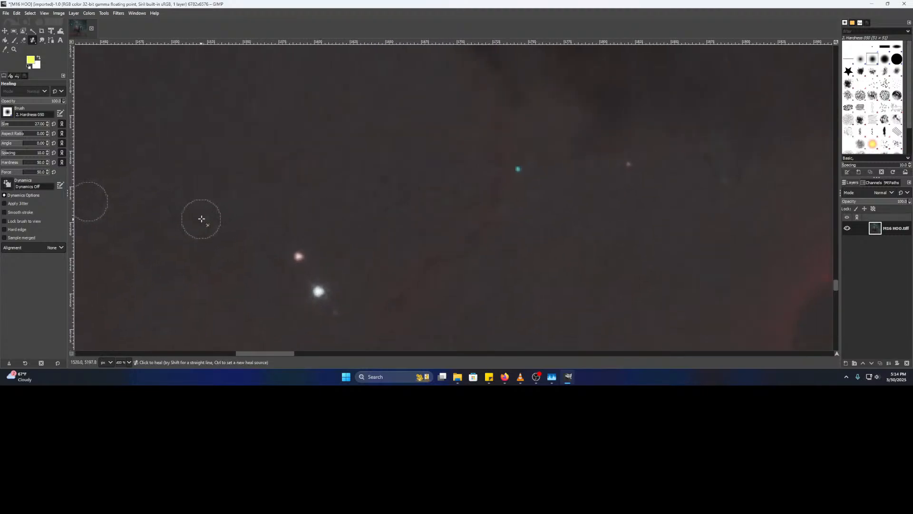
drag(384, 217, 380, 216)
drag(514, 267, 549, 231)
drag(566, 268, 304, 241)
- Find and heal a small stray speck in the sky, sampling clean sky nearby
scroll(381, 210, down, 5)
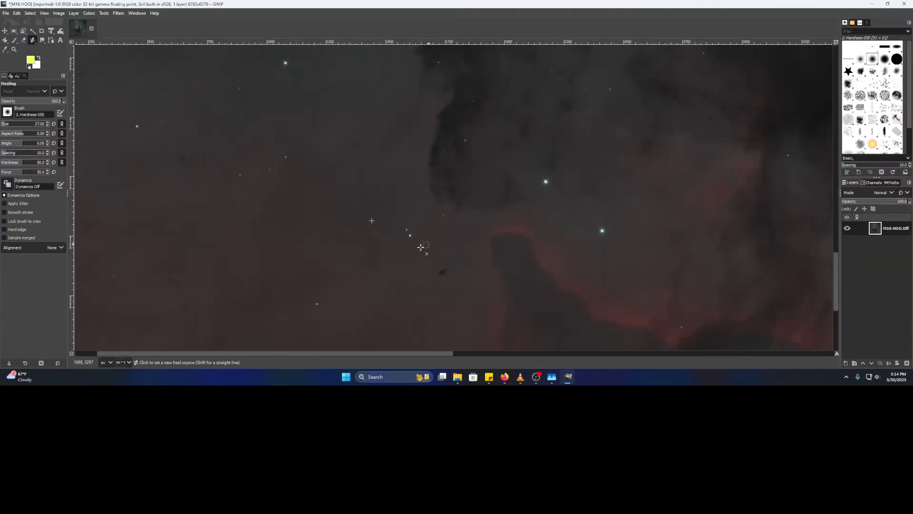
scroll(423, 246, up, 5)
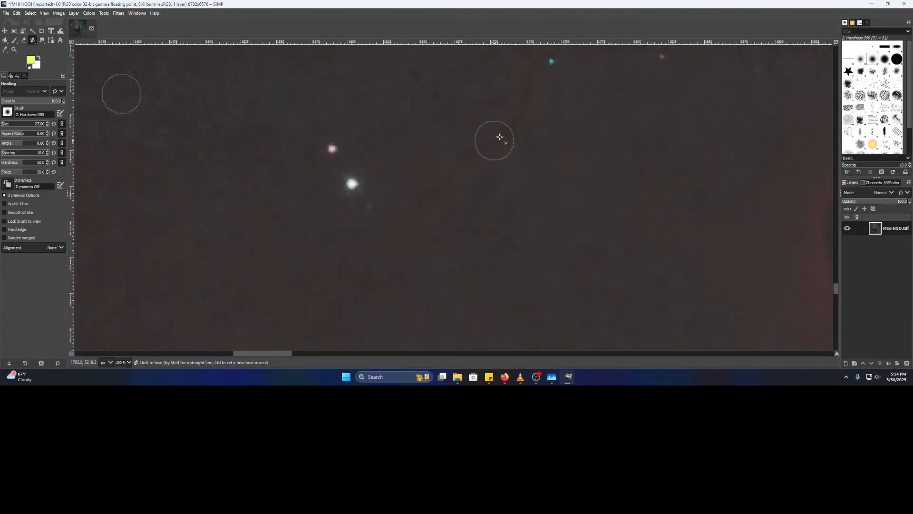
drag(520, 134, 417, 252)
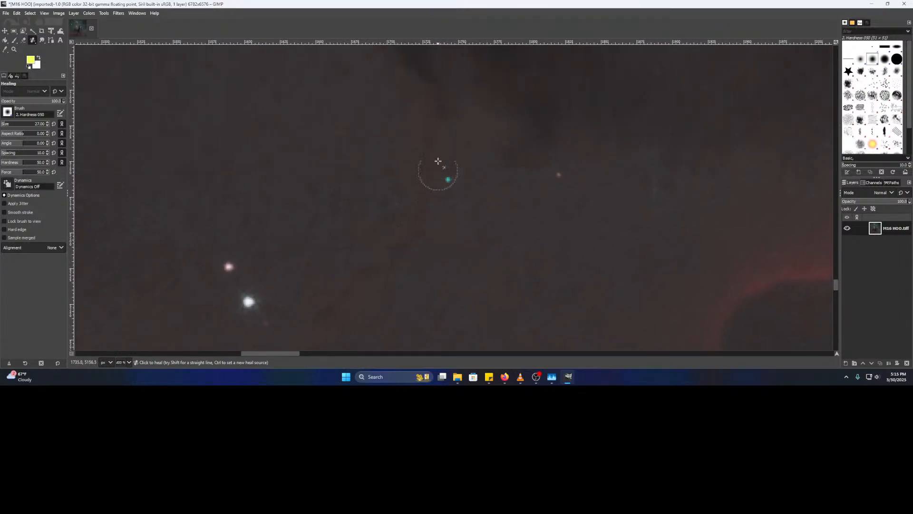
drag(546, 307, 479, 139)
ctrl+scroll(501, 203, down, 4)
drag(559, 185, 281, 209)
ctrl+scroll(499, 144, up, 5)
drag(519, 148, 494, 210)
ctrl+click(472, 222)
click(470, 137)
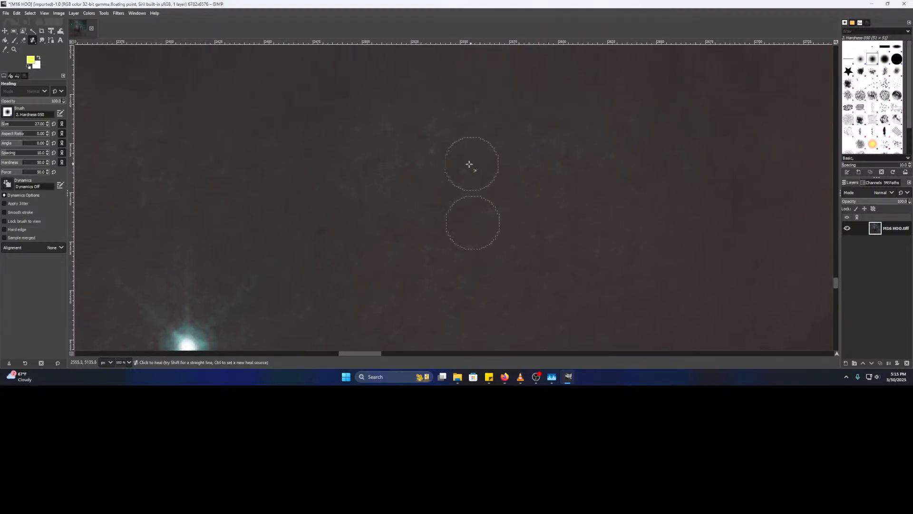
- Move to another part of the nebula and sample clean background as the heal source
ctrl+scroll(591, 218, down, 5)
drag(635, 236, 283, 205)
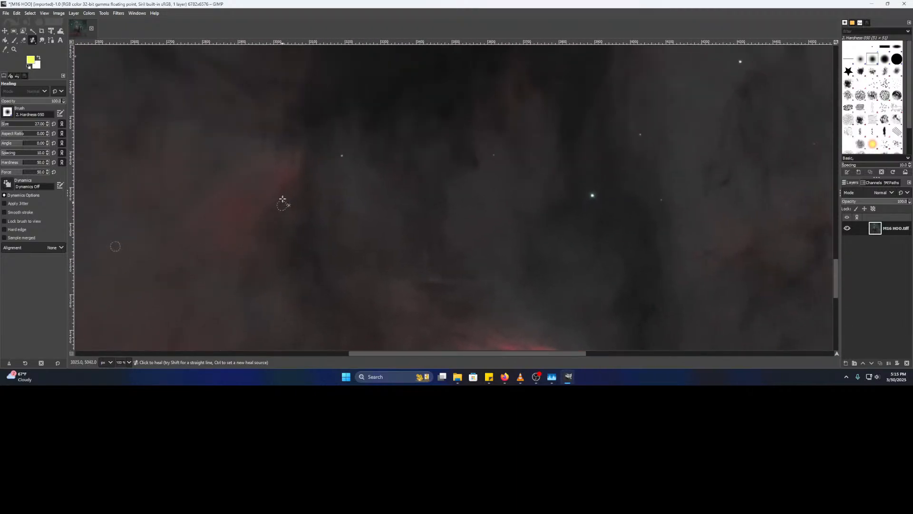
ctrl+scroll(422, 179, up, 8)
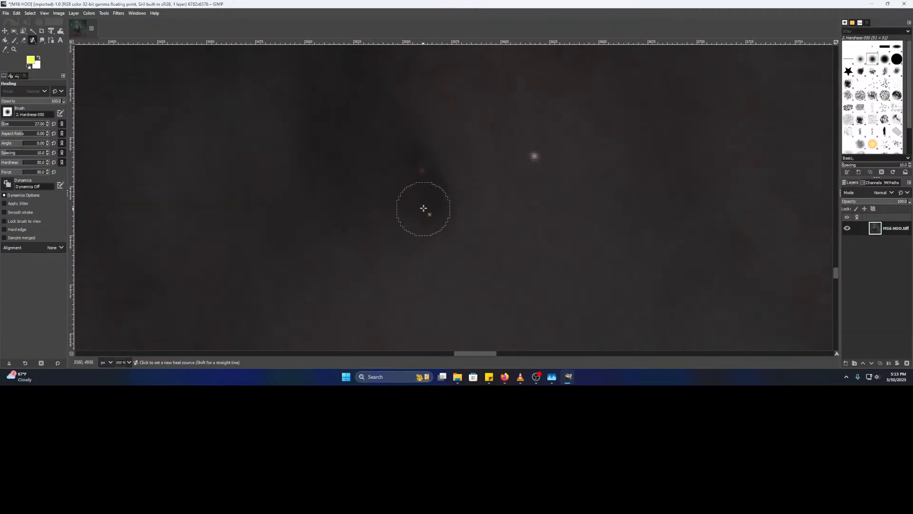
ctrl+scroll(436, 185, down, 4)
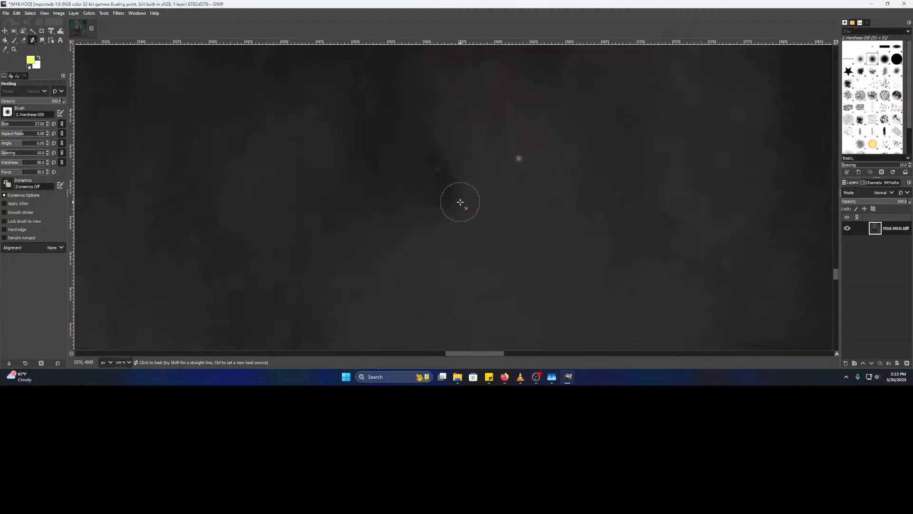
ctrl+scroll(459, 202, down, 3)
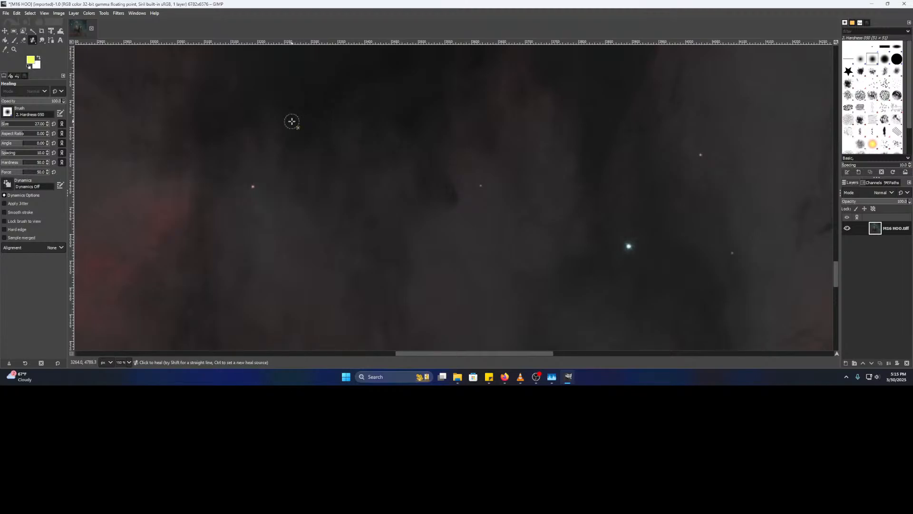
drag(293, 125, 646, 295)
drag(375, 226, 864, 212)
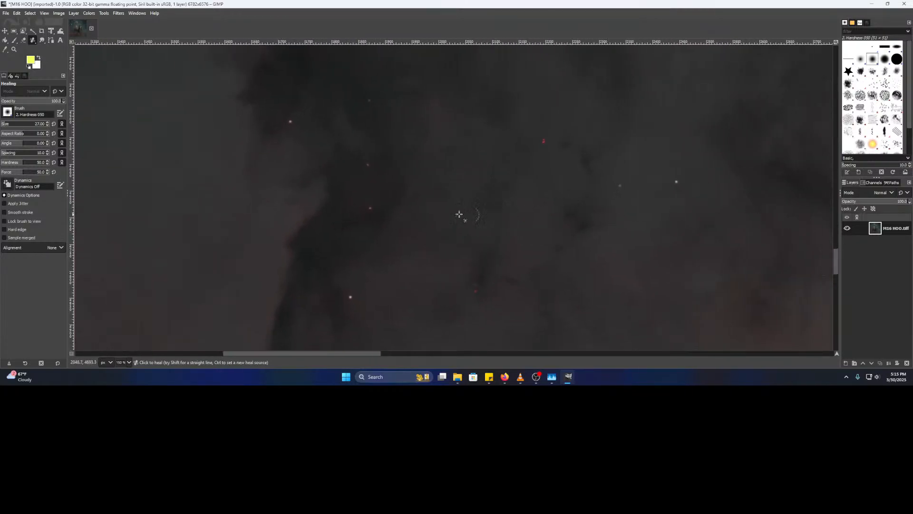
ctrl+scroll(389, 213, down, 2)
scroll(394, 212, down, 3)
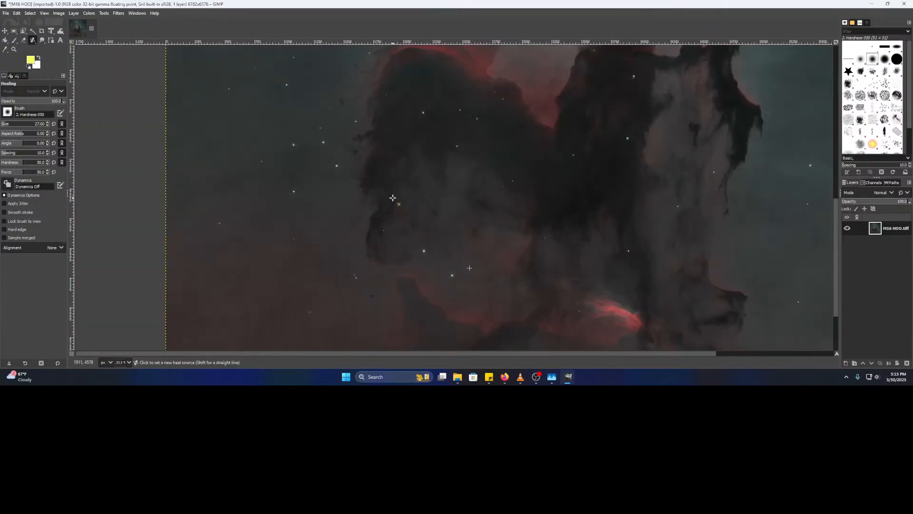
ctrl+scroll(452, 154, up, 5)
ctrl+click(442, 221)
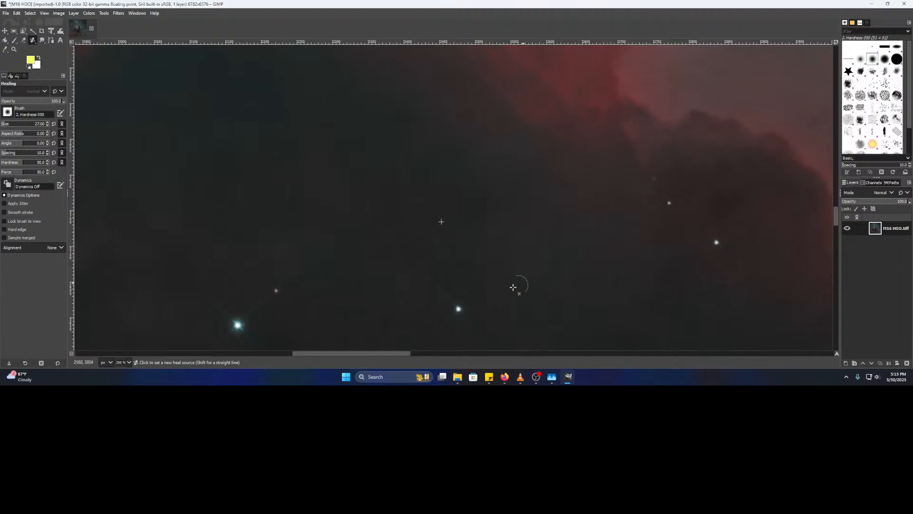
- Paint over the red specks and touch up the remaining faint reddish patch
ctrl+scroll(518, 285, up, 3)
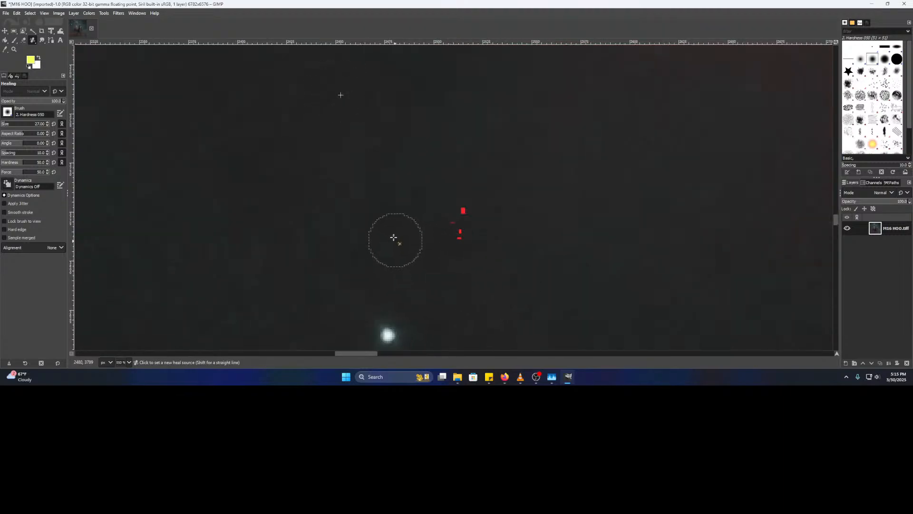
ctrl+click(385, 217)
mouse_move(468, 227)
mouse_down()
mouse_move(461, 212)
mouse_move(472, 207)
mouse_move(460, 223)
mouse_move(464, 235)
mouse_move(454, 223)
mouse_up()
click(467, 203)
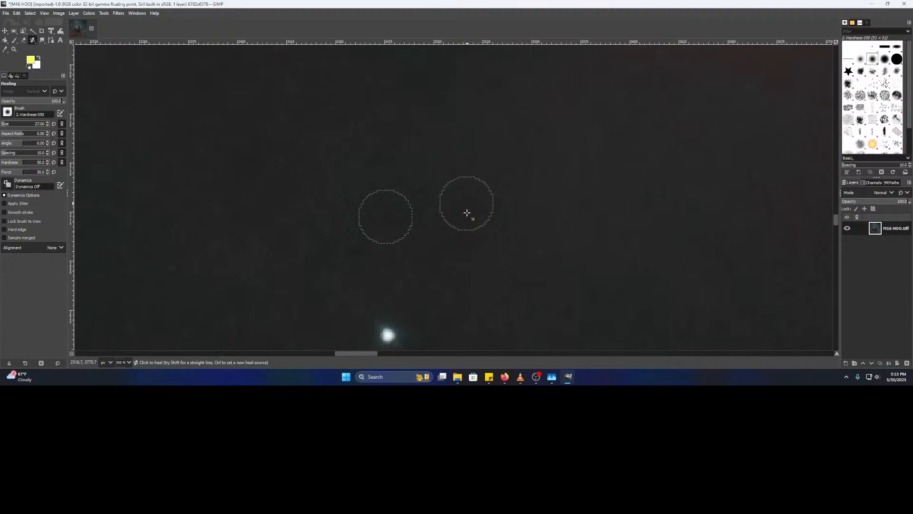
- Heal a cyan speck near the nebula's upper arch using clean sky
scroll(556, 260, down, 4)
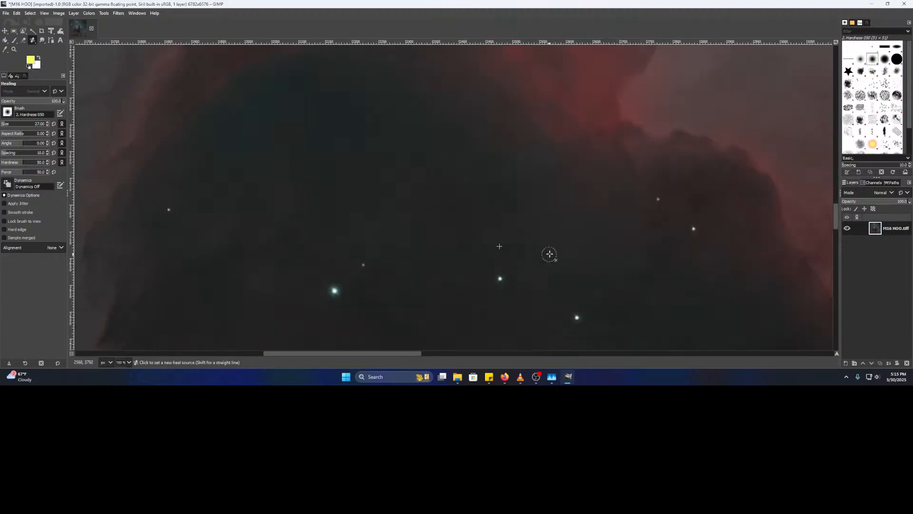
drag(343, 219, 561, 240)
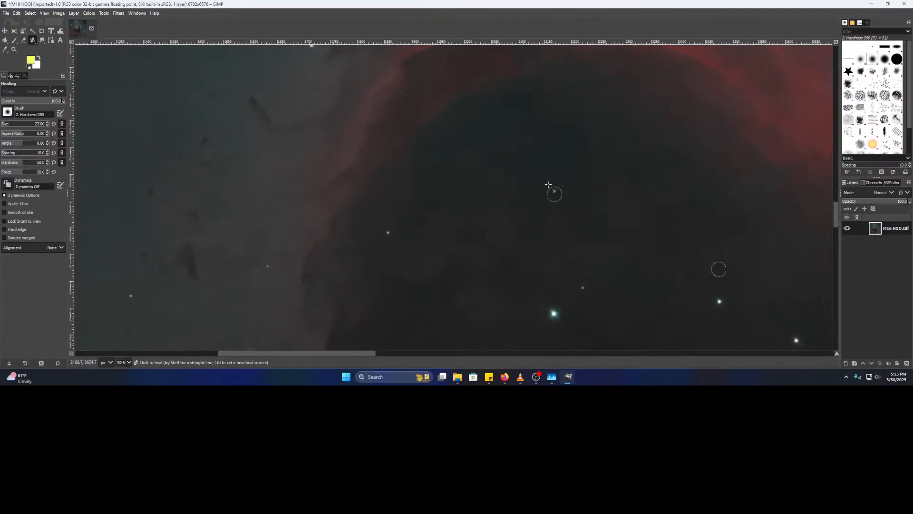
drag(533, 160, 421, 301)
drag(435, 267, 316, 312)
mouse_move(367, 199)
mouse_down()
mouse_move(640, 214)
mouse_move(505, 198)
mouse_up()
scroll(506, 209, up, 5)
scroll(540, 229, up, 4)
ctrl+click(513, 158)
click(440, 243)
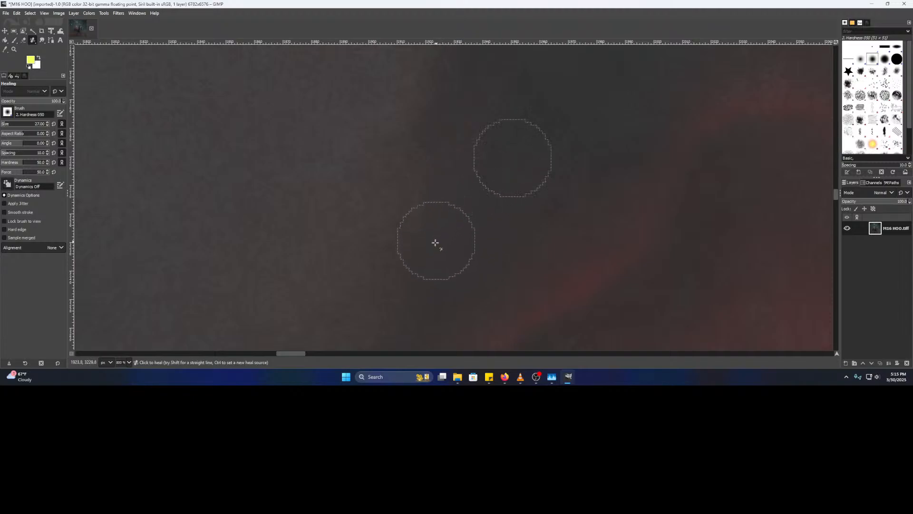
- Heal the cyan specks on the dark nebula peak from a clean dark-cloud source
ctrl+scroll(558, 244, down, 3)
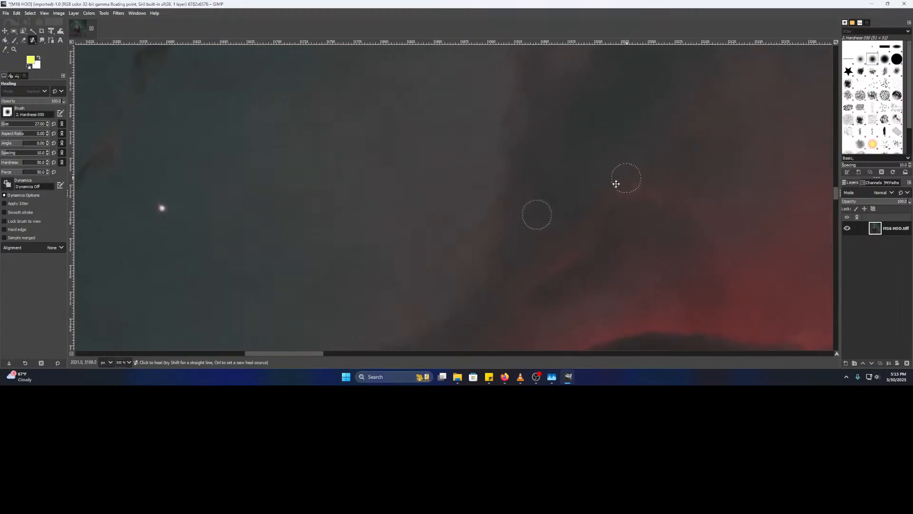
drag(623, 180, 328, 322)
drag(366, 143, 335, 320)
ctrl+scroll(350, 280, up, 3)
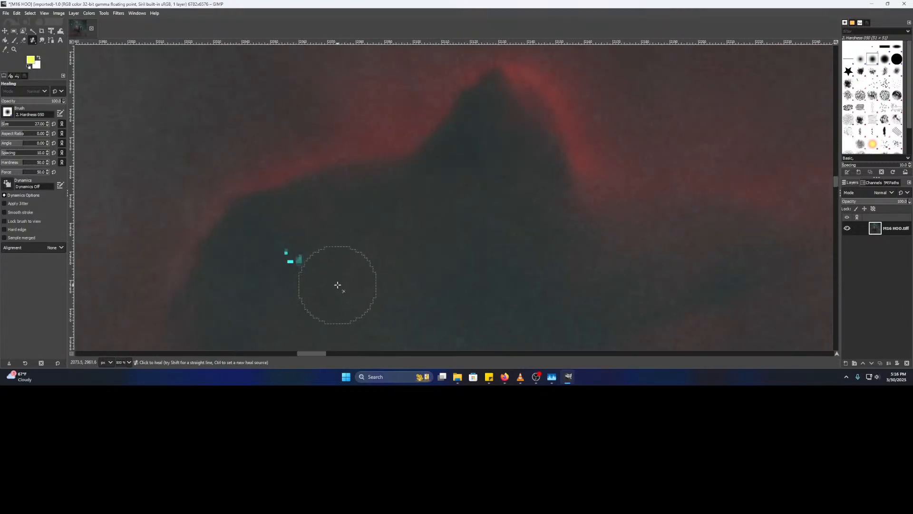
ctrl+click(388, 242)
click(288, 259)
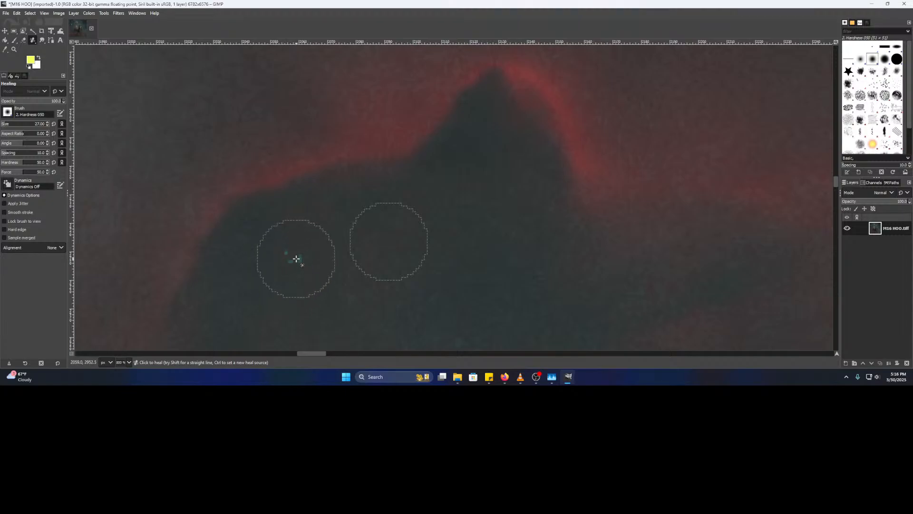
ctrl+scroll(519, 249, down, 1)
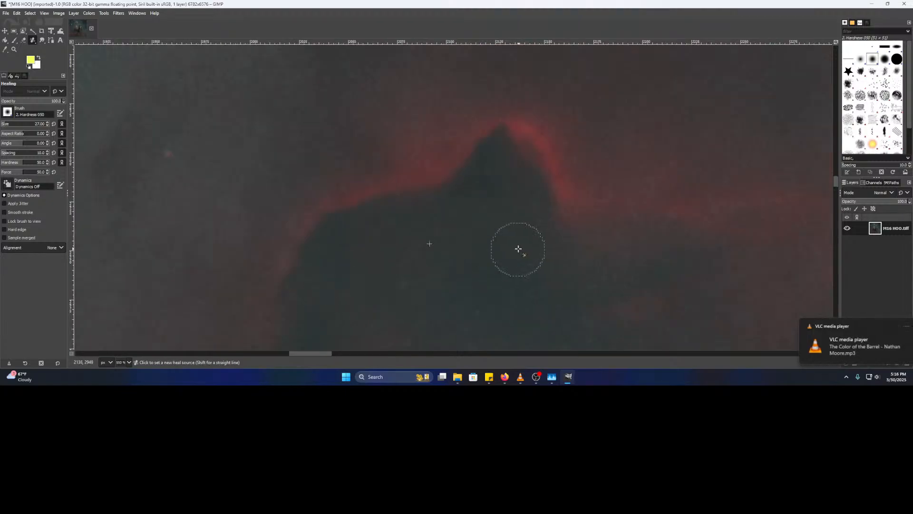
ctrl+scroll(533, 254, down, 2)
drag(665, 211, 380, 301)
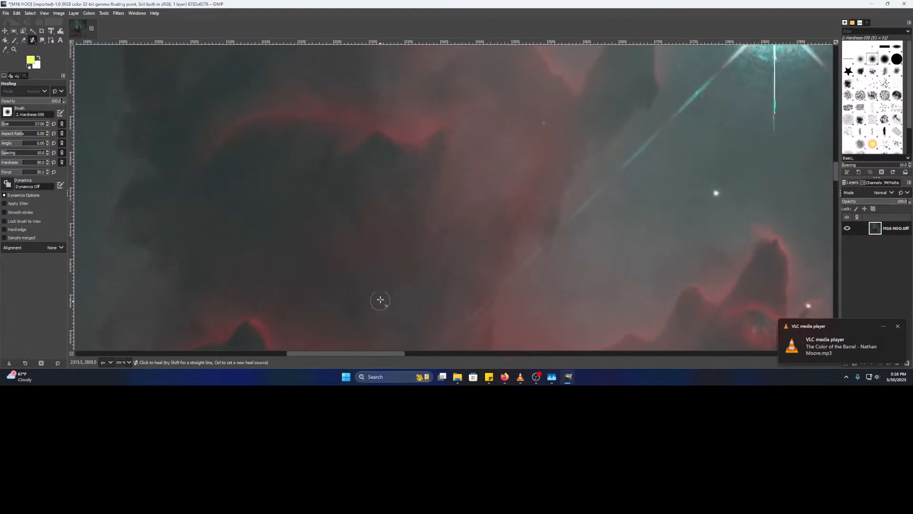
- Zoom in near the left pillars and sample clean sky beside a red dot
ctrl+scroll(440, 244, up, 4)
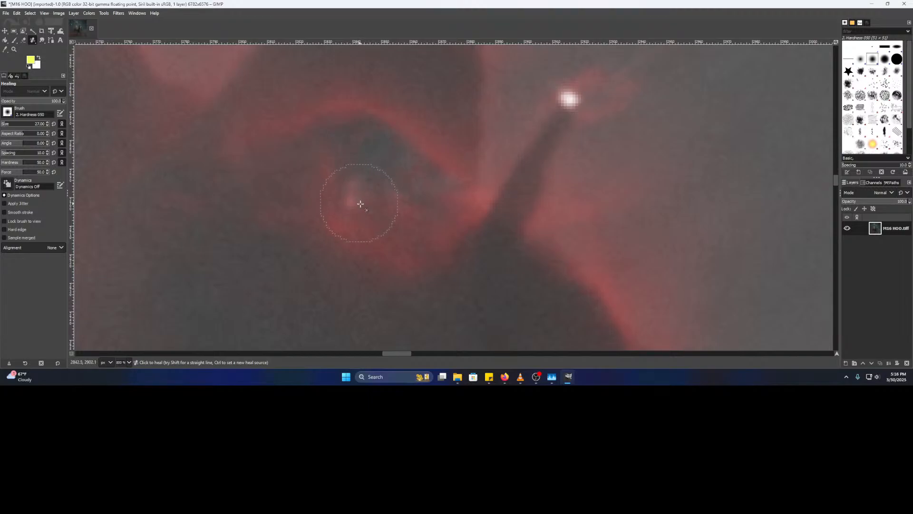
ctrl+scroll(378, 218, down, 5)
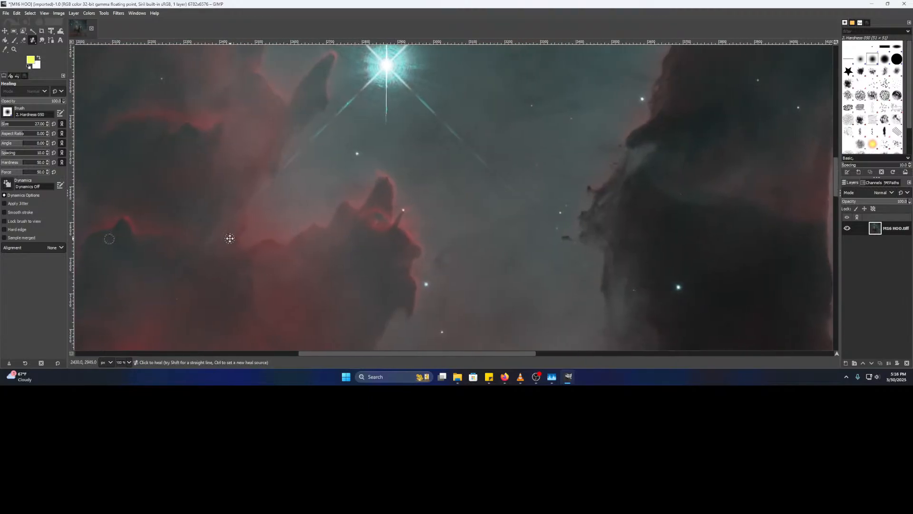
drag(224, 237, 314, 248)
ctrl+scroll(483, 215, up, 5)
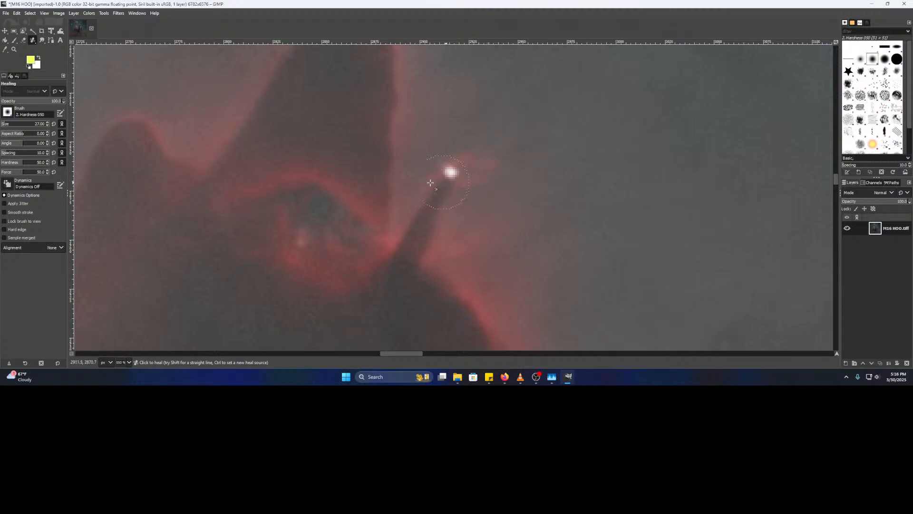
ctrl+scroll(367, 189, down, 4)
drag(314, 178, 599, 244)
scroll(418, 226, up, 6)
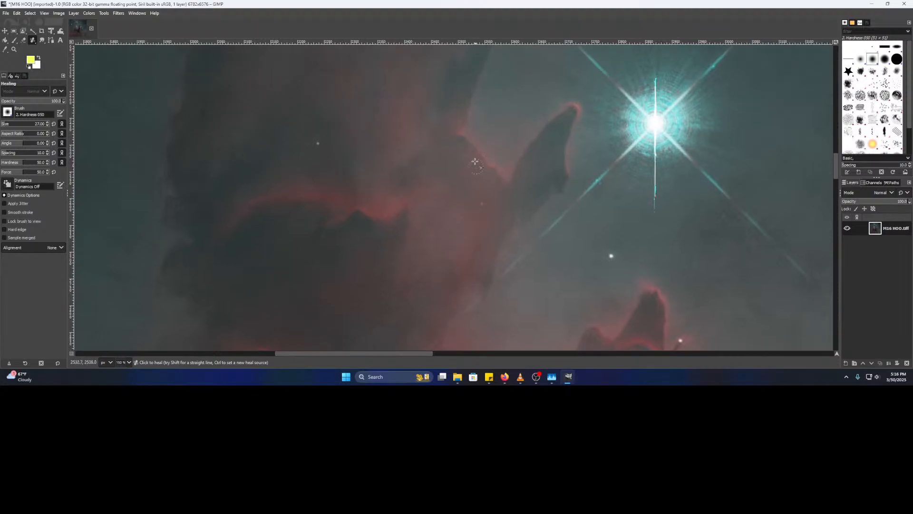
scroll(442, 238, up, 10)
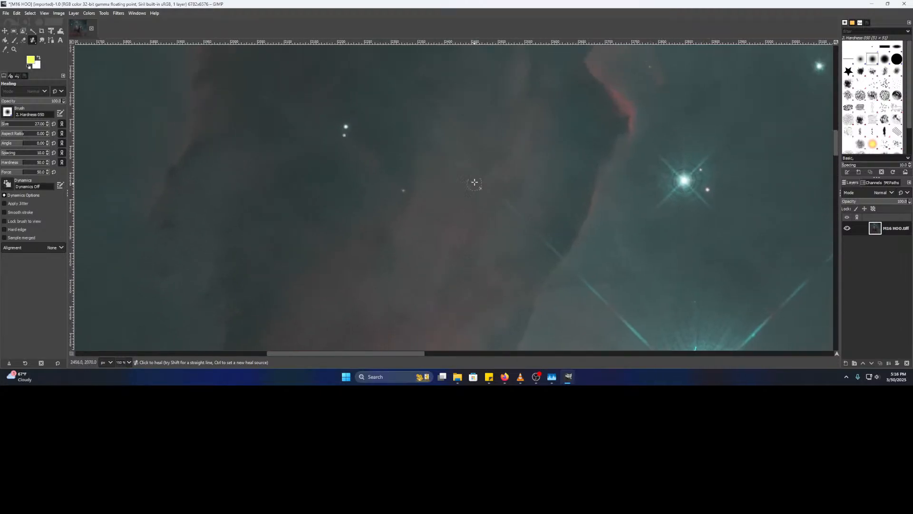
scroll(426, 216, up, 6)
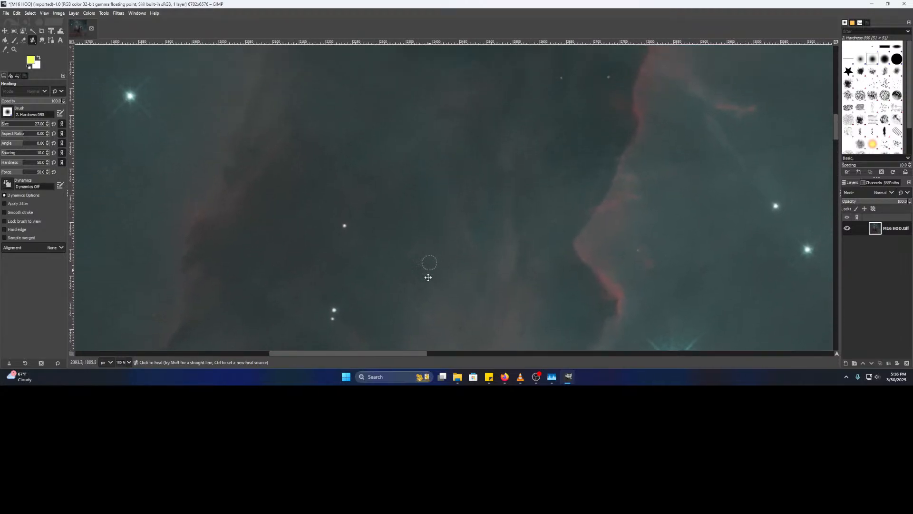
scroll(446, 184, up, 4)
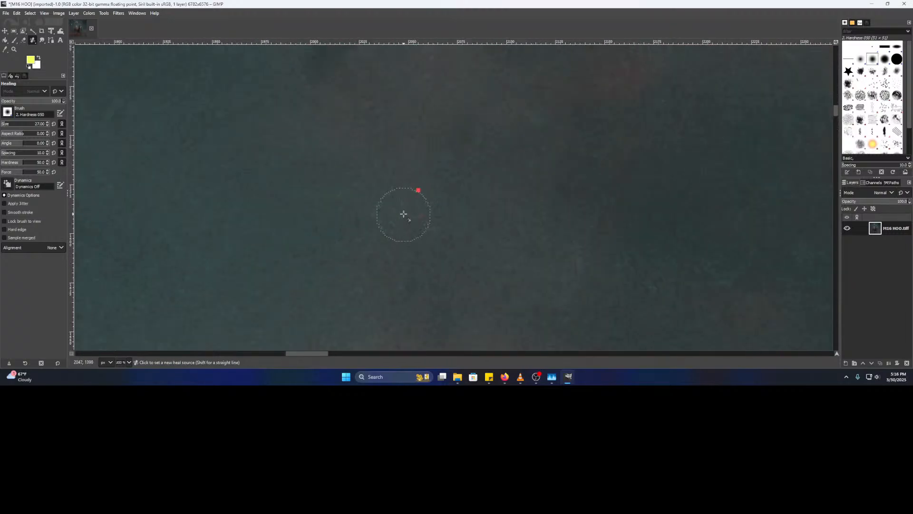
ctrl+click(466, 129)
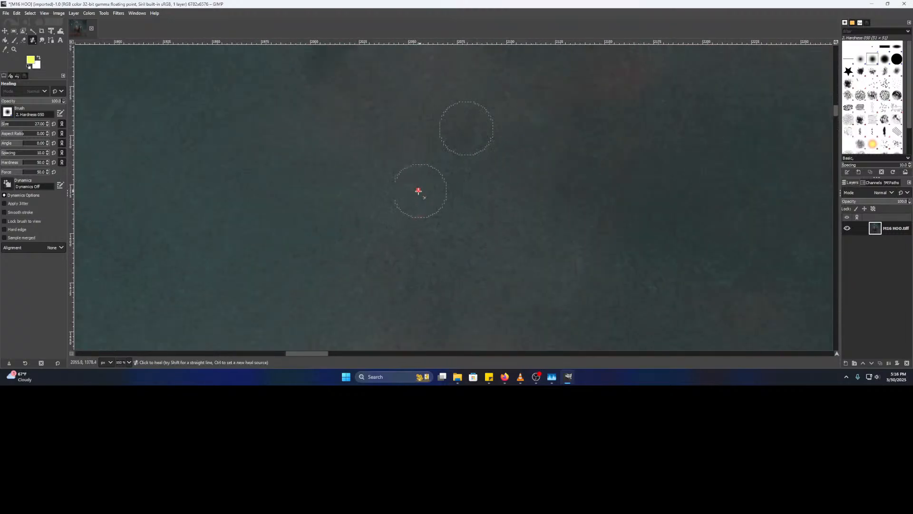
- Heal the small red artifact by the red nebula ridge
drag(602, 139, 519, 331)
scroll(519, 328, down, 2)
drag(572, 228, 419, 310)
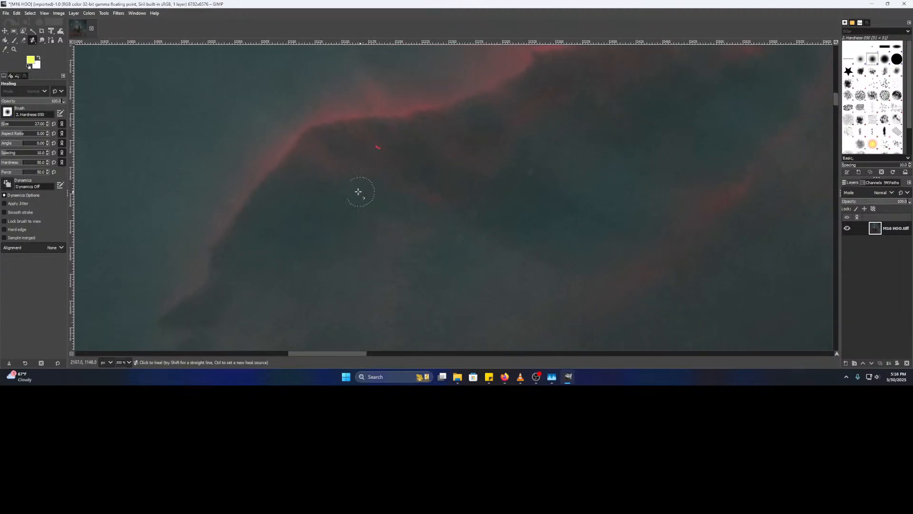
scroll(347, 193, up, 3)
ctrl+click(216, 248)
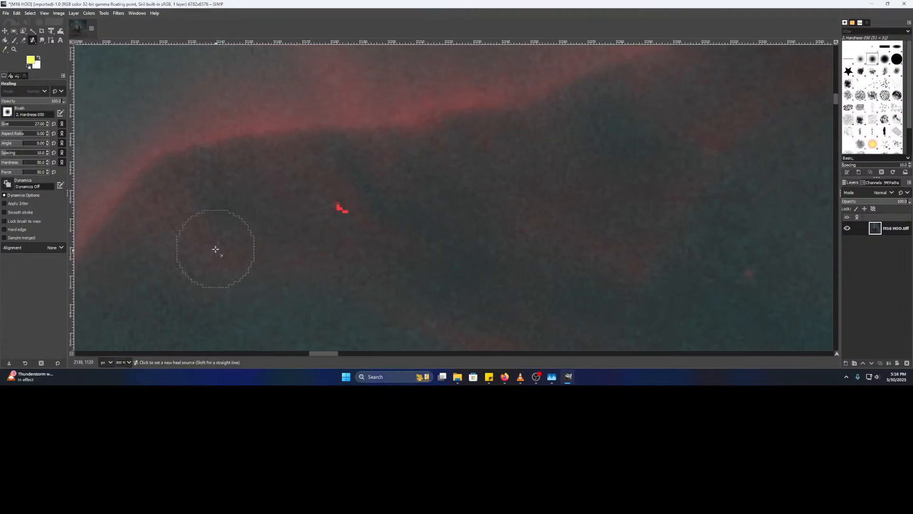
click(338, 205)
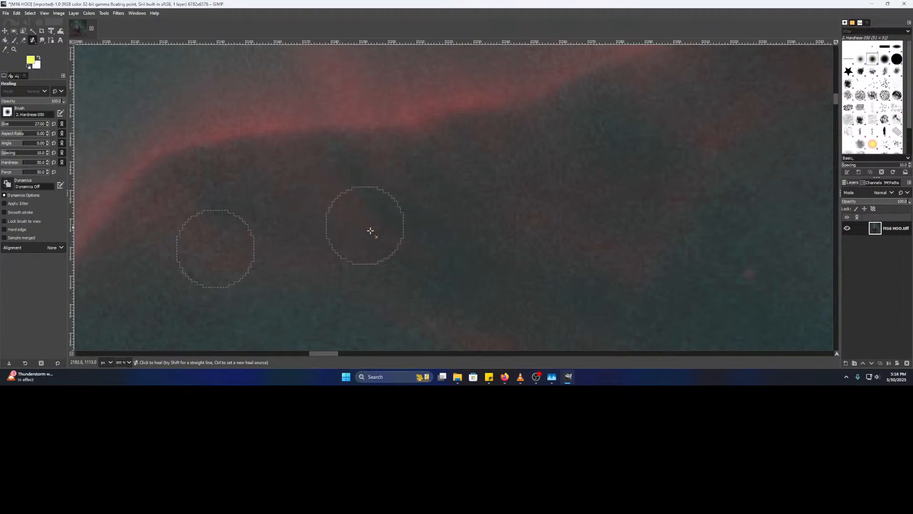
- Sample clean sky beside the stray red dots left of the nebula
scroll(557, 249, down, 1)
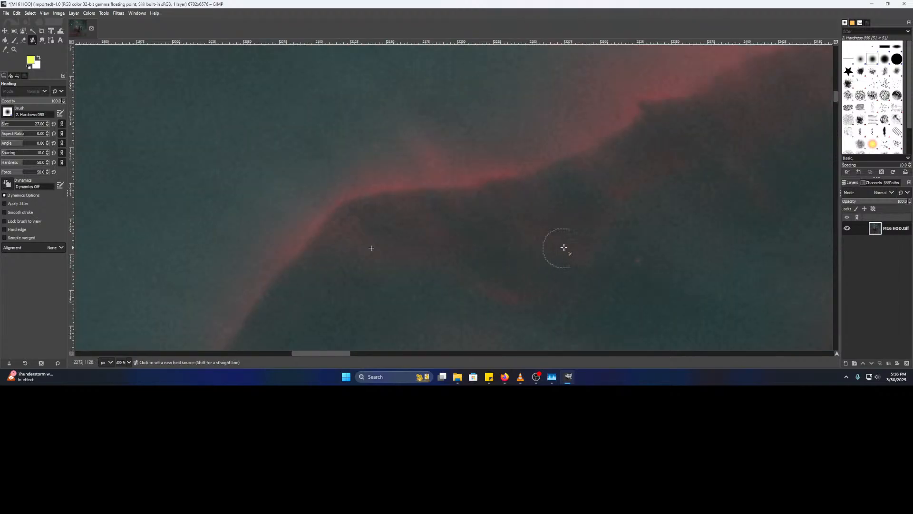
scroll(372, 271, down, 1)
scroll(372, 272, down, 3)
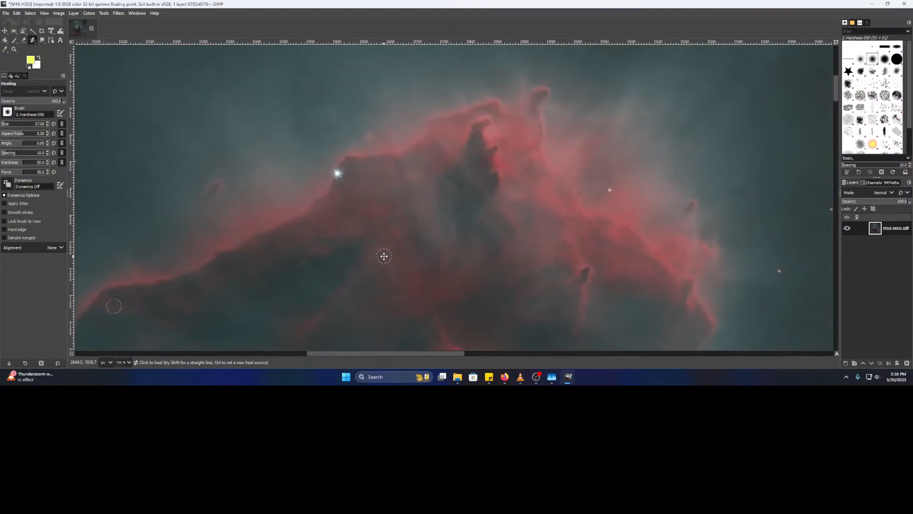
drag(383, 257, 626, 344)
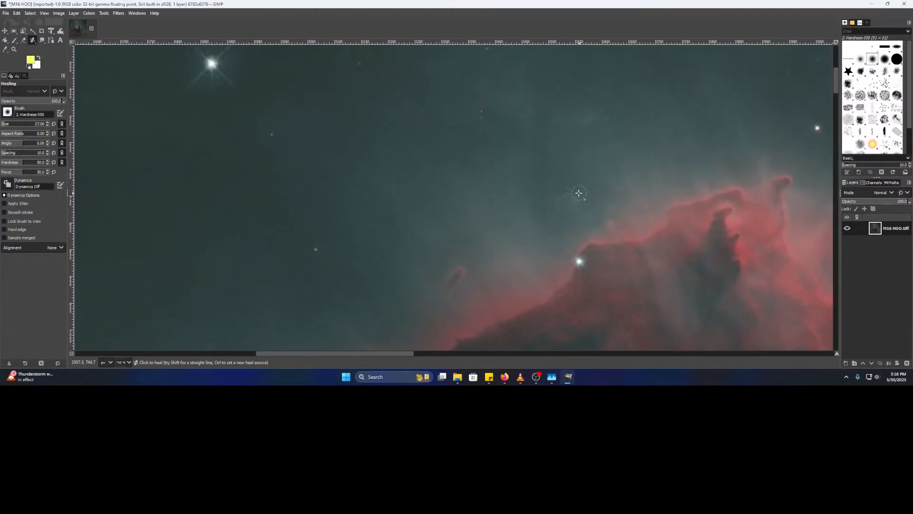
drag(575, 197, 542, 269)
scroll(428, 209, up, 4)
ctrl+click(435, 122)
scroll(584, 151, up, 2)
scroll(584, 151, right, 2)
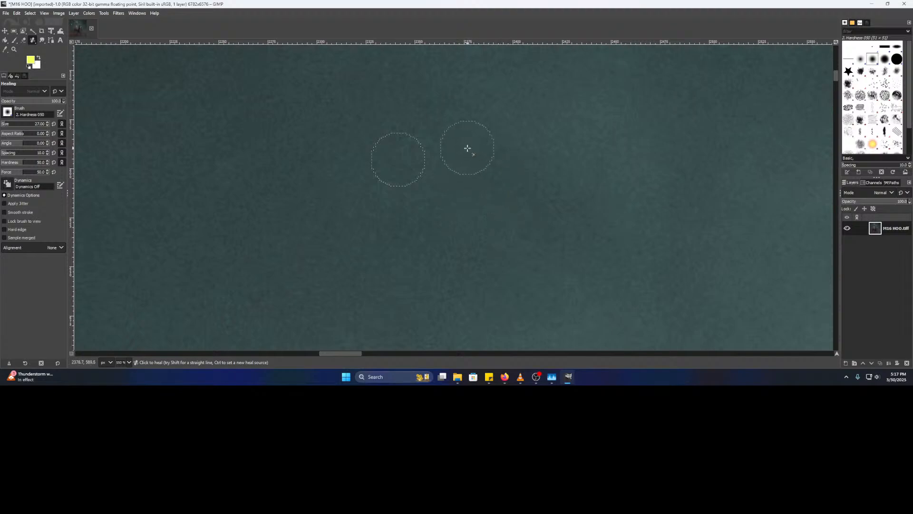
- Pan and zoom across the nebula pillar's top, checking its pink cloud edge for specks
scroll(643, 225, down, 2)
drag(667, 252, 495, 182)
drag(714, 295, 423, 190)
scroll(424, 190, down, 2)
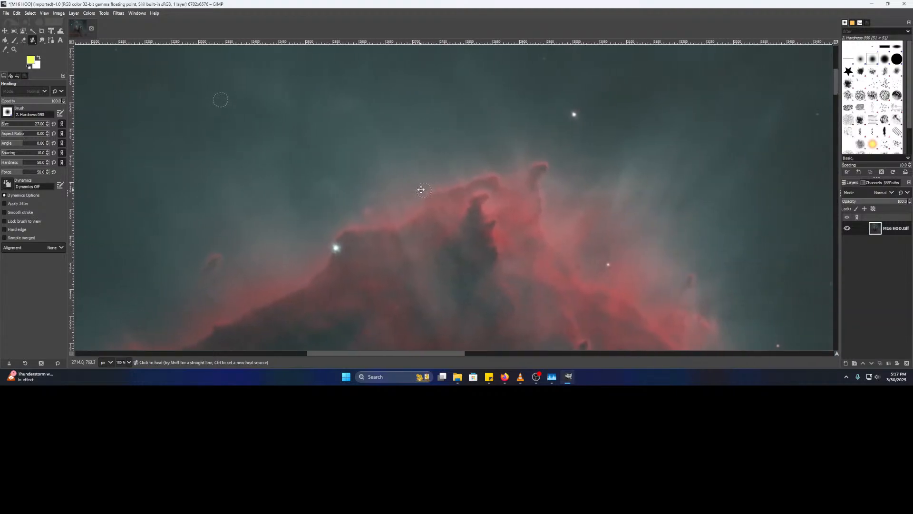
scroll(484, 191, up, 3)
drag(431, 272, 573, 165)
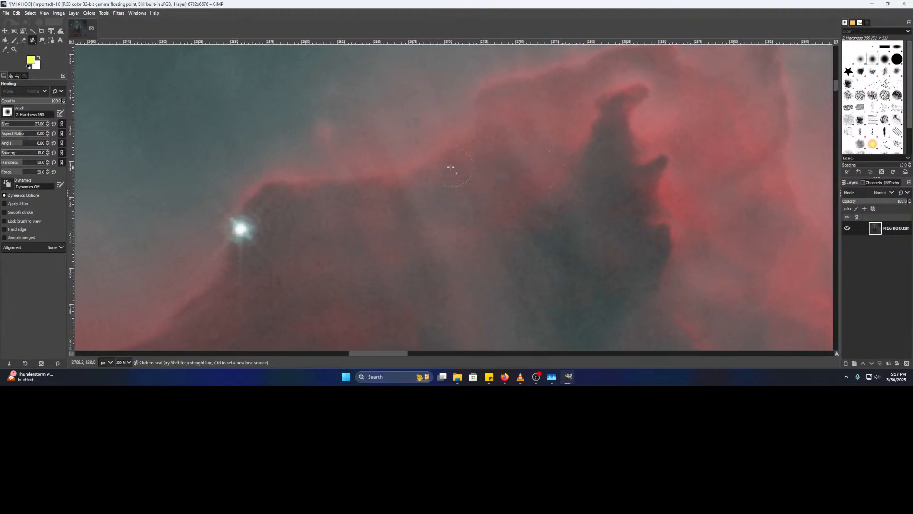
scroll(608, 195, up, 4)
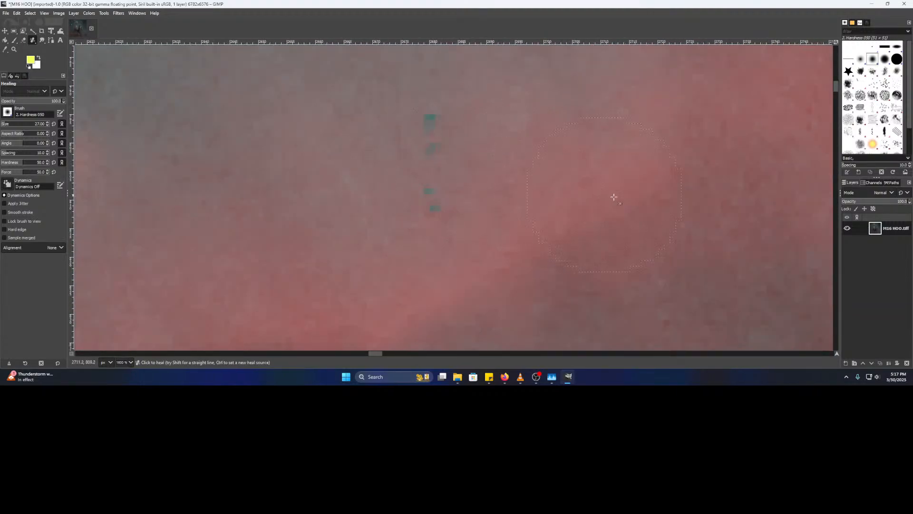
scroll(625, 199, down, 4)
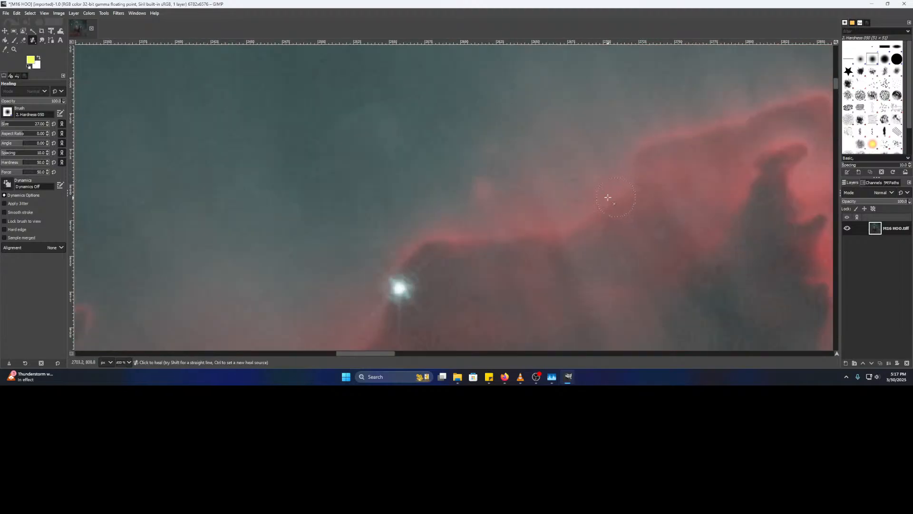
scroll(600, 186, up, 2)
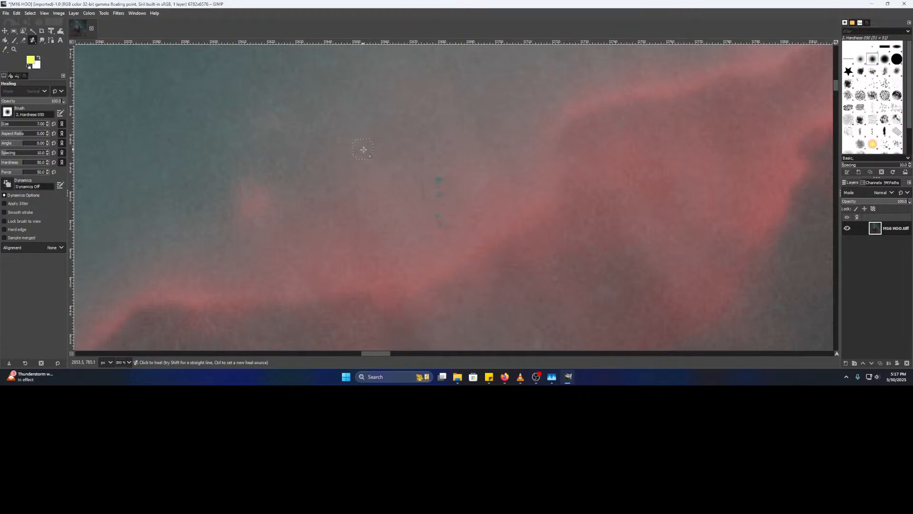
- Move past the nebula's outer edge into the star field and sample clean background as the heal source
scroll(472, 207, up, 2)
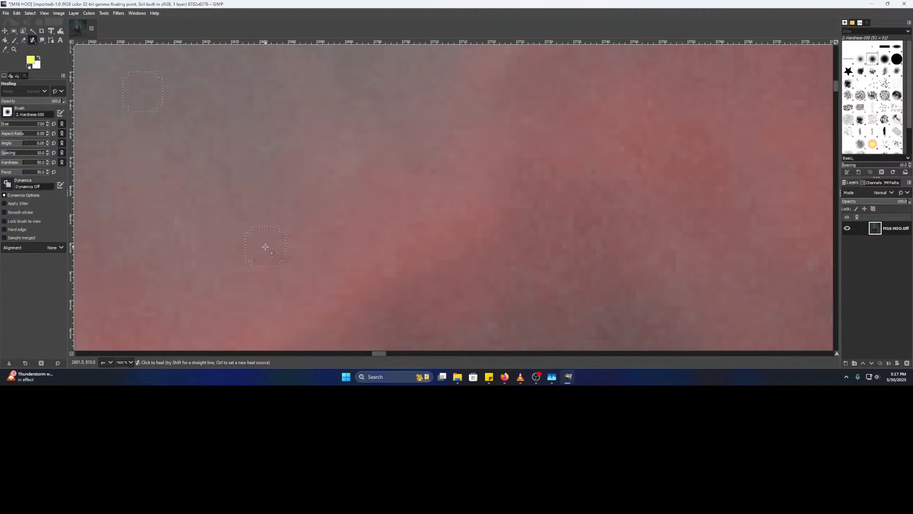
scroll(260, 192, down, 3)
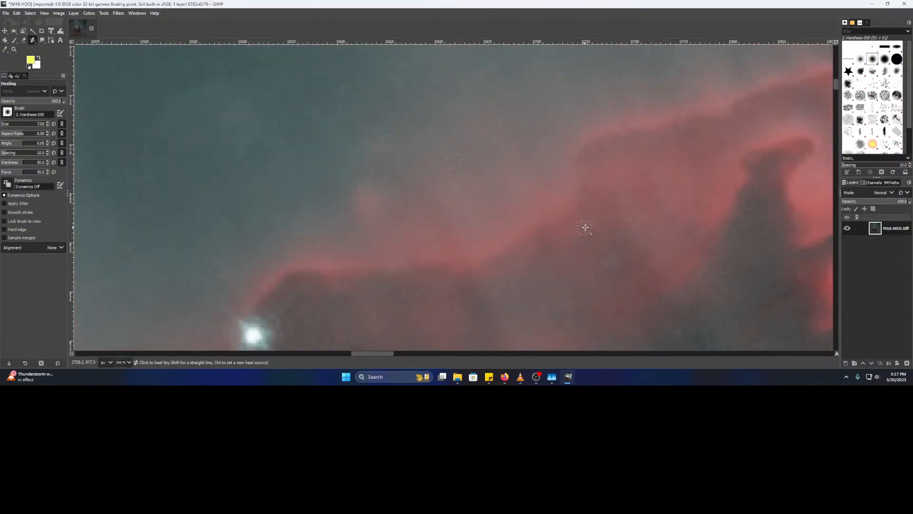
scroll(589, 227, down, 2)
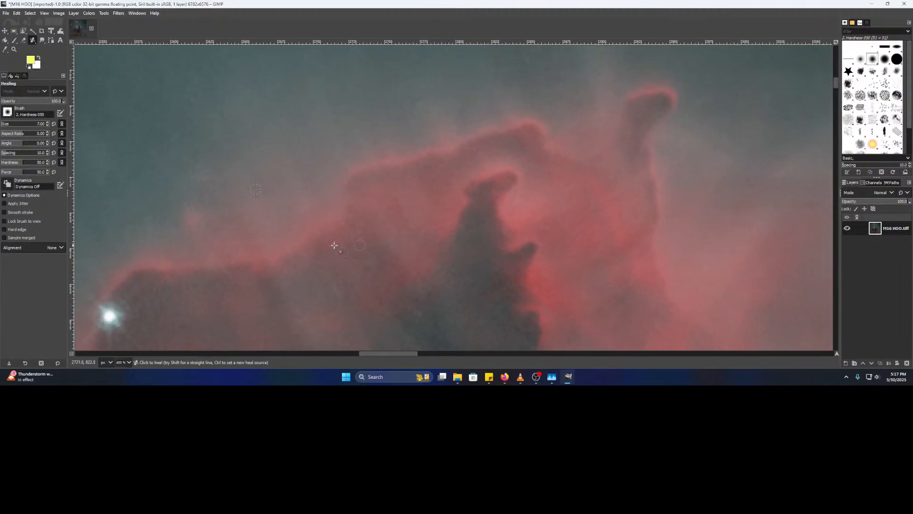
scroll(277, 227, up, 3)
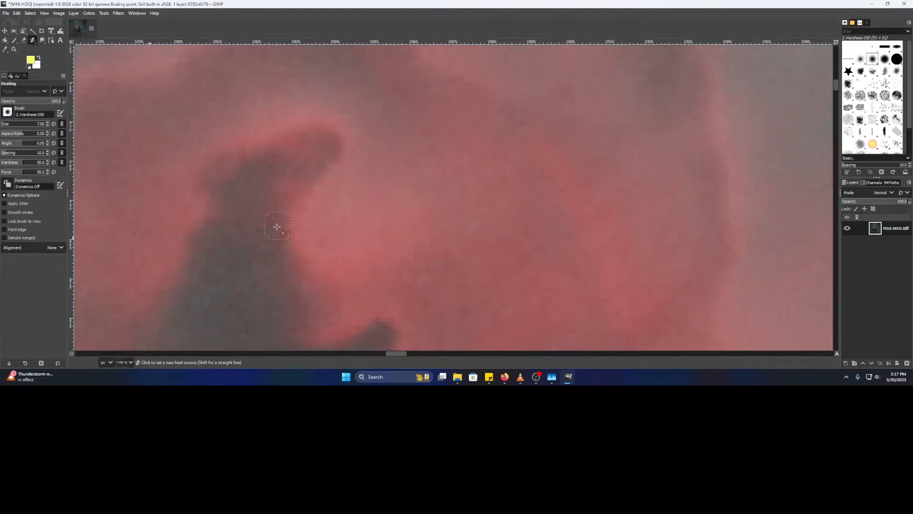
scroll(231, 224, down, 2)
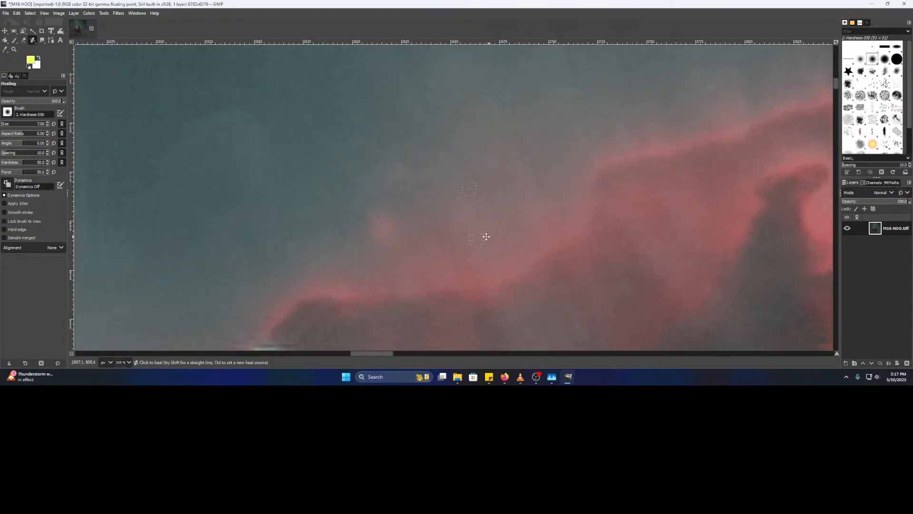
scroll(473, 237, up, 2)
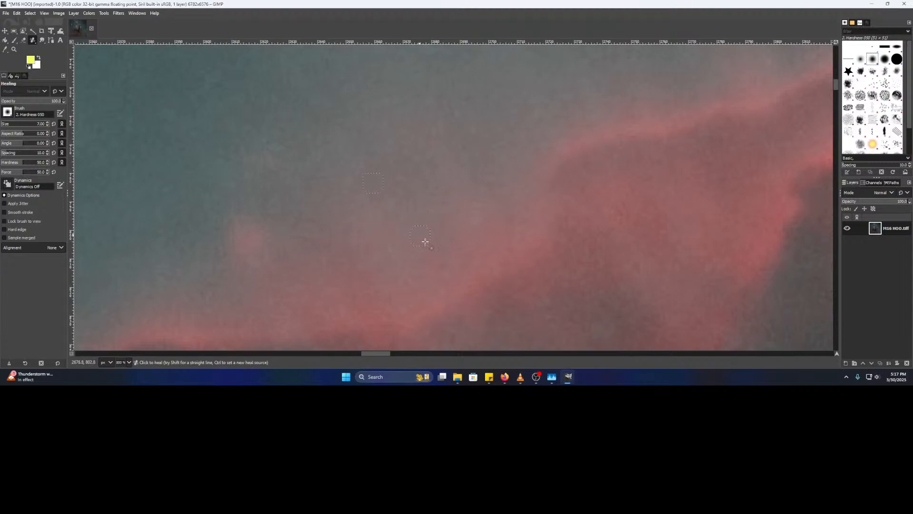
scroll(418, 223, down, 5)
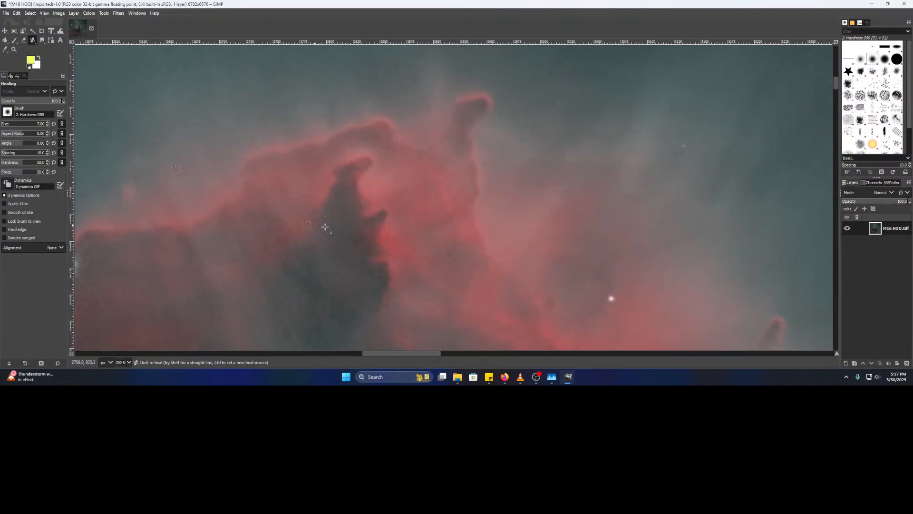
drag(517, 232, 390, 80)
drag(619, 167, 399, 89)
scroll(614, 196, up, 2)
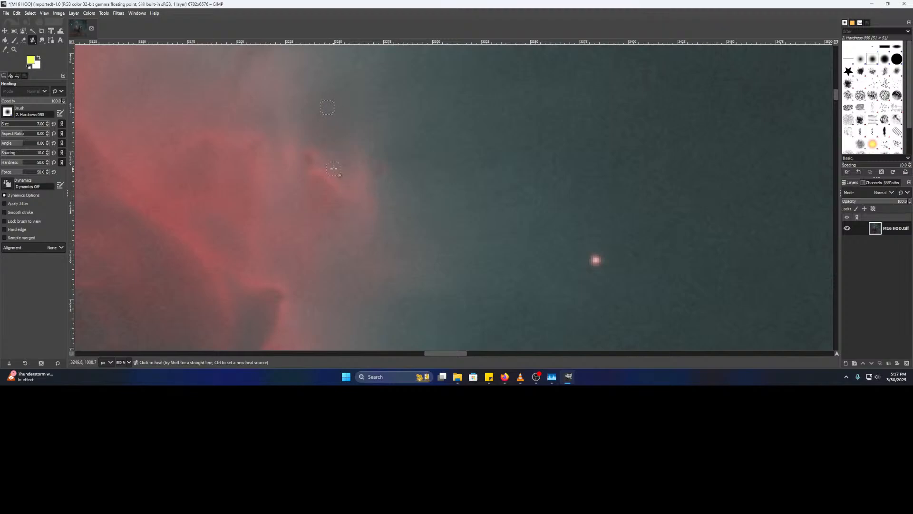
drag(386, 241, 318, 110)
scroll(318, 110, down, 3)
drag(415, 247, 370, 150)
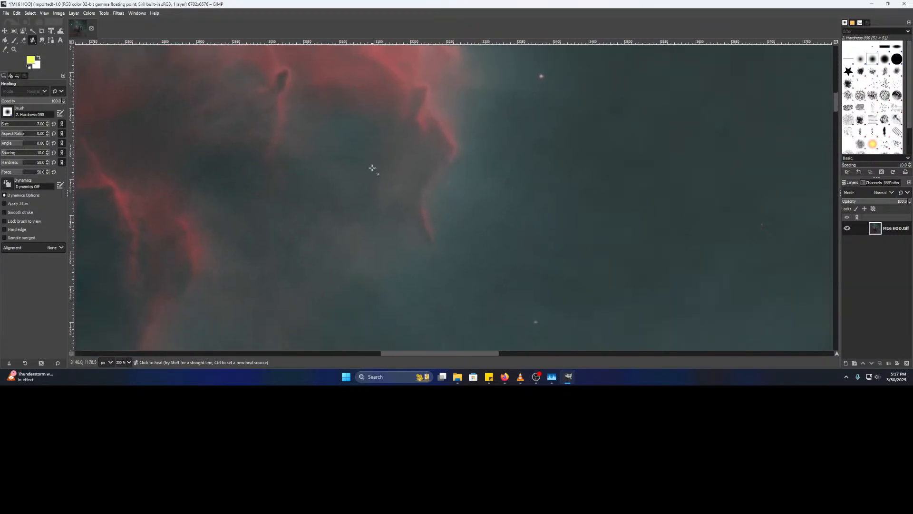
drag(330, 240, 528, 25)
drag(438, 167, 475, 80)
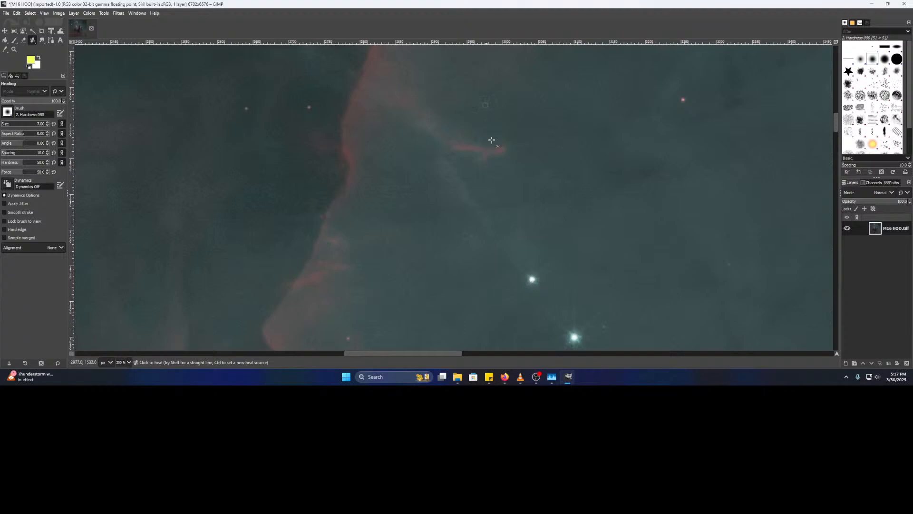
drag(477, 213, 512, 85)
scroll(452, 200, down, 2)
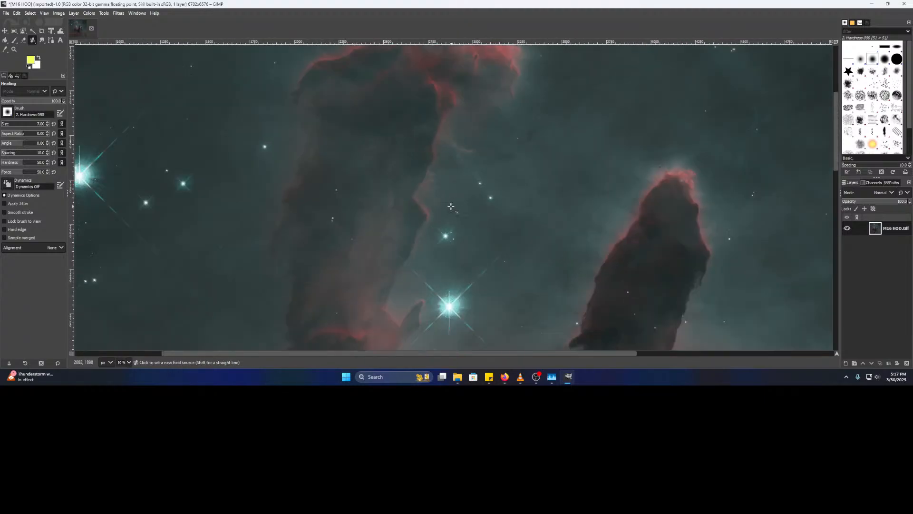
scroll(376, 173, up, 3)
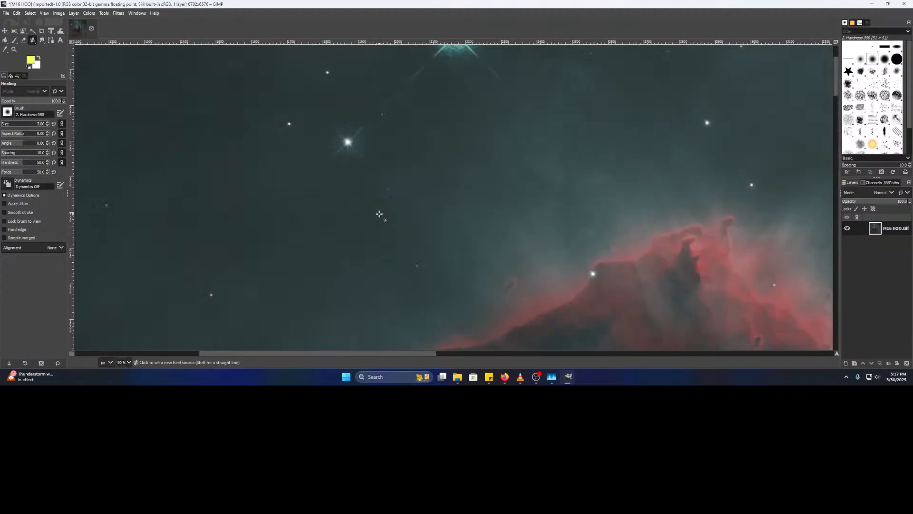
scroll(472, 174, up, 3)
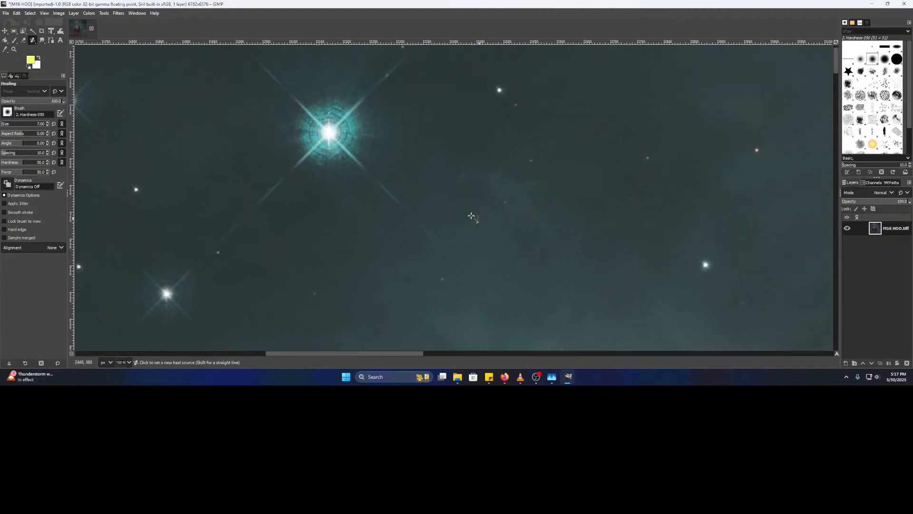
ctrl+click(523, 199)
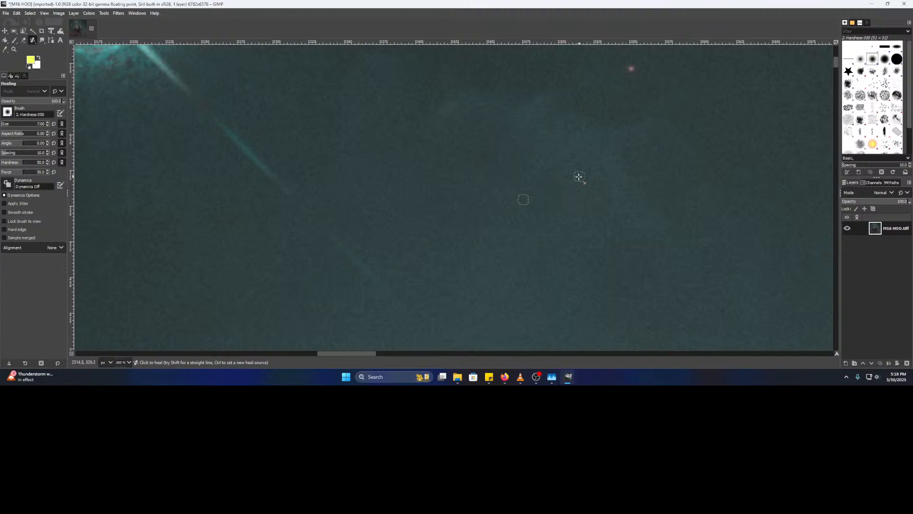
- Move beside the teal cloud and sample clean background near the red star
scroll(587, 204, down, 3)
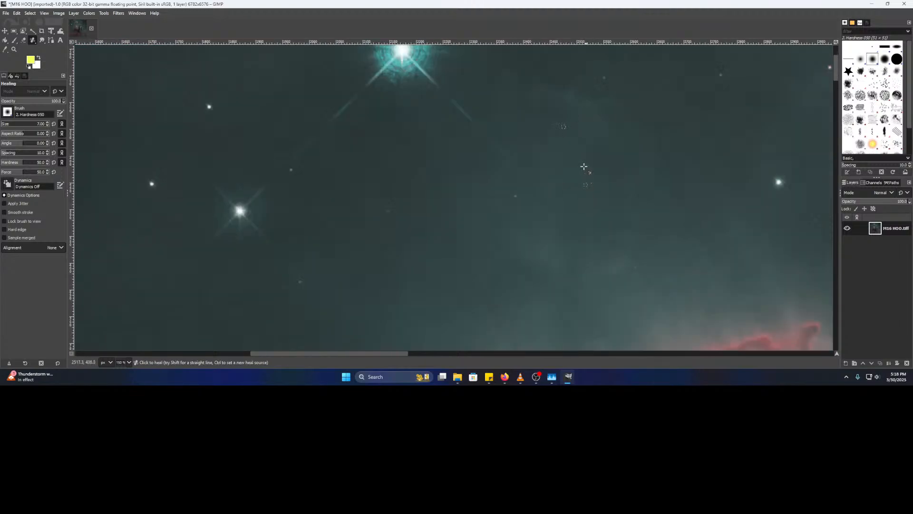
scroll(443, 224, left, 8)
scroll(444, 224, down, 2)
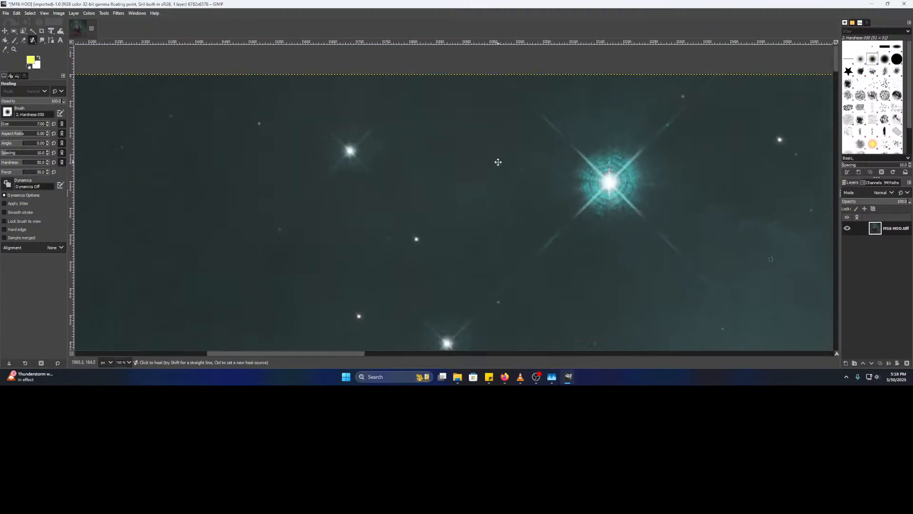
drag(394, 178, 681, 208)
drag(303, 208, 553, 141)
scroll(562, 184, up, 3)
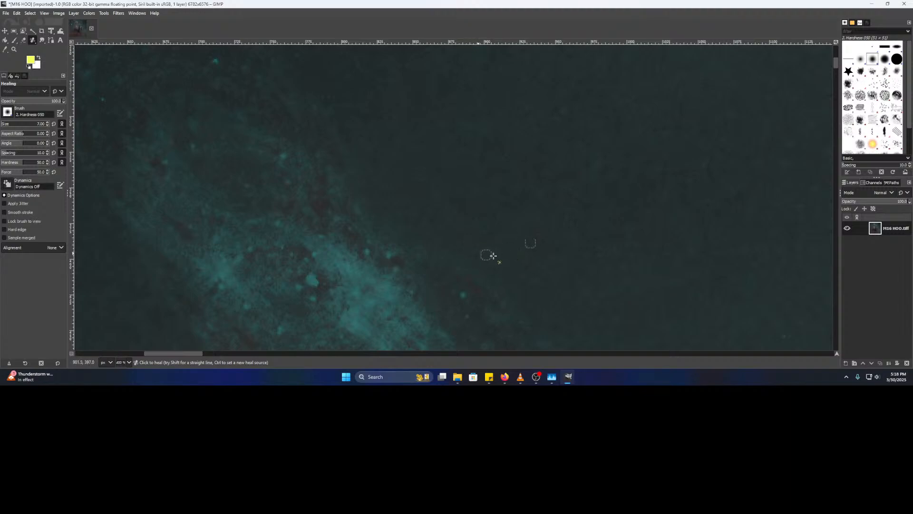
scroll(529, 268, down, 5)
scroll(529, 268, right, 2)
scroll(463, 203, down, 2)
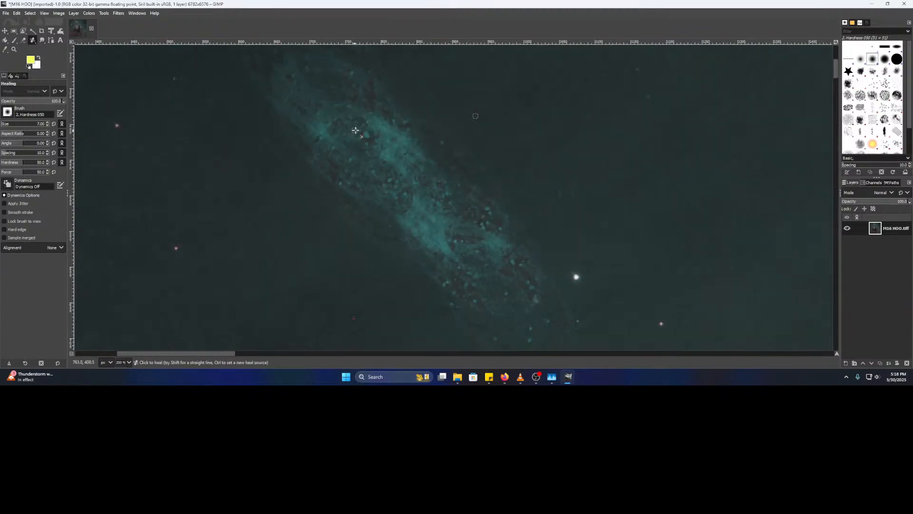
drag(393, 316, 476, 233)
scroll(423, 258, up, 2)
ctrl+click(448, 229)
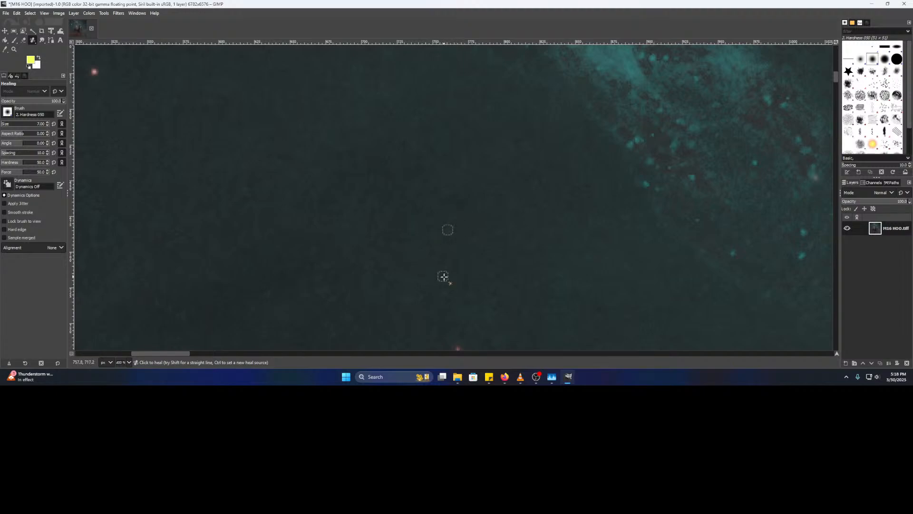
- Search the bright star region for stray pixels and sample clean sky there
drag(443, 276, 632, 72)
drag(519, 250, 702, 162)
drag(670, 289, 457, 163)
scroll(429, 184, up, 2)
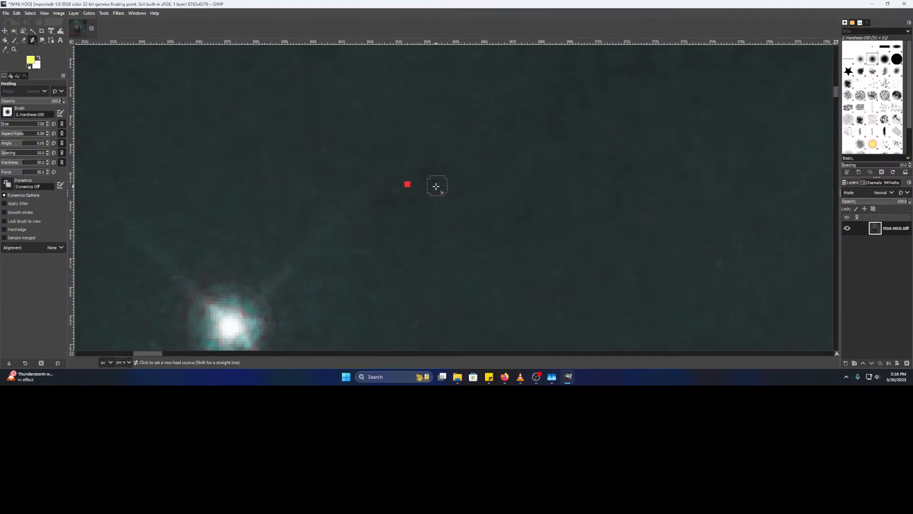
ctrl+click(498, 200)
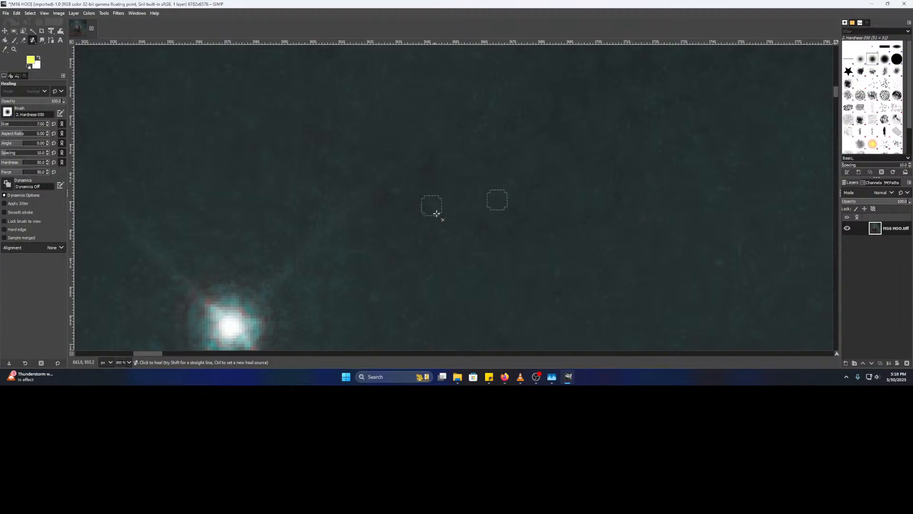
scroll(413, 219, down, 5)
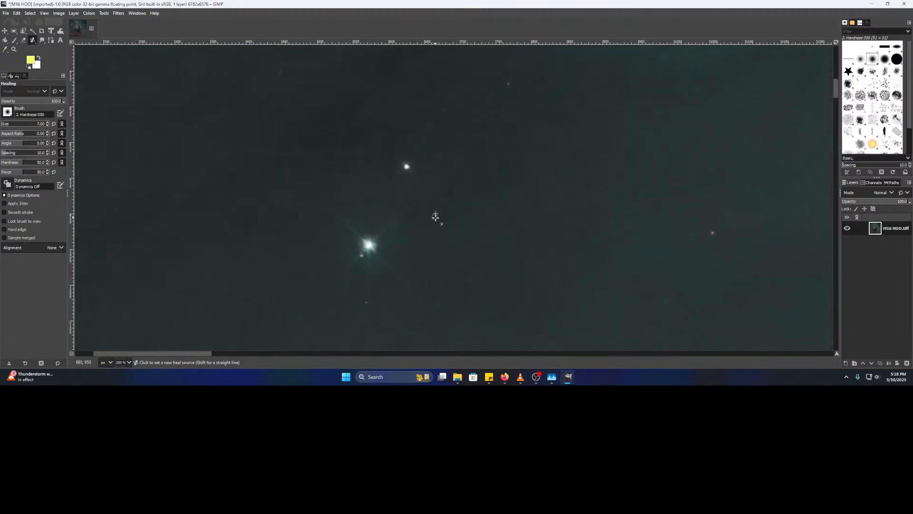
drag(405, 225, 432, 103)
scroll(428, 188, up, 4)
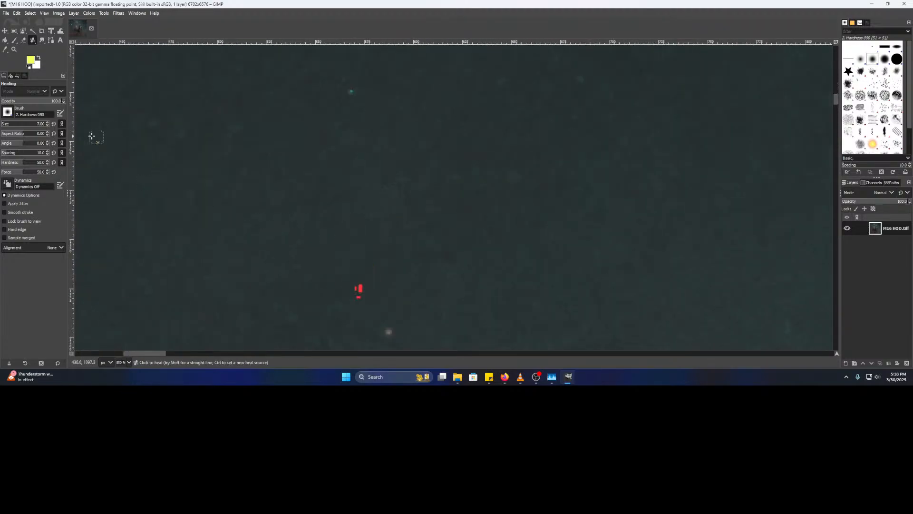
- Enlarge the heal brush to 15 and heal the red hot pixel using adjacent clean sky
click(46, 122)
click(47, 122)
drag(216, 214, 242, 153)
ctrl+click(274, 187)
click(385, 228)
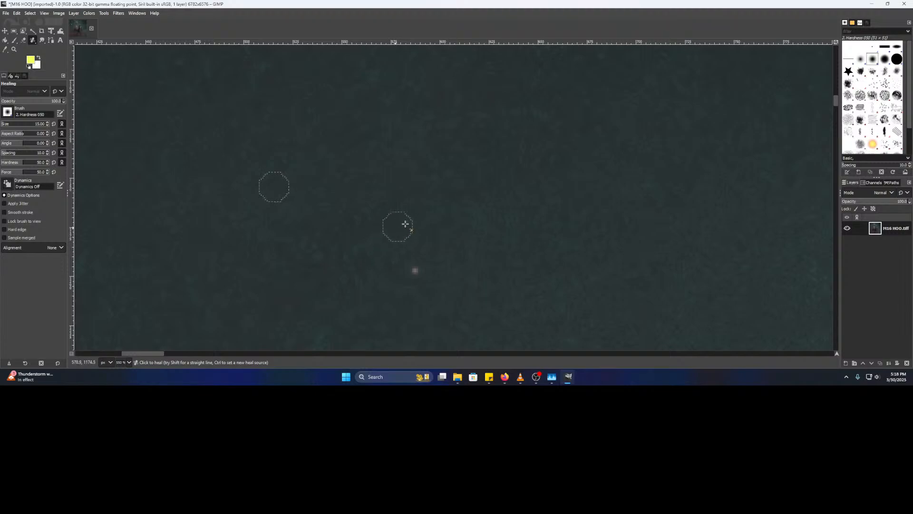
- Move to a new area of sky and sample clean background as the heal source
scroll(386, 188, down, 2)
scroll(387, 187, down, 1)
drag(269, 193, 534, 216)
drag(522, 142, 463, 297)
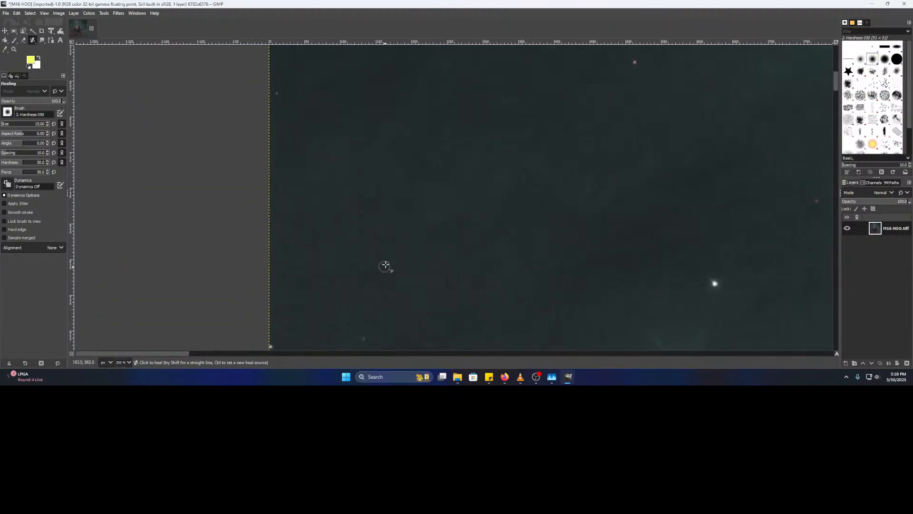
scroll(409, 201, up, 1)
scroll(397, 162, up, 2)
ctrl+click(351, 162)
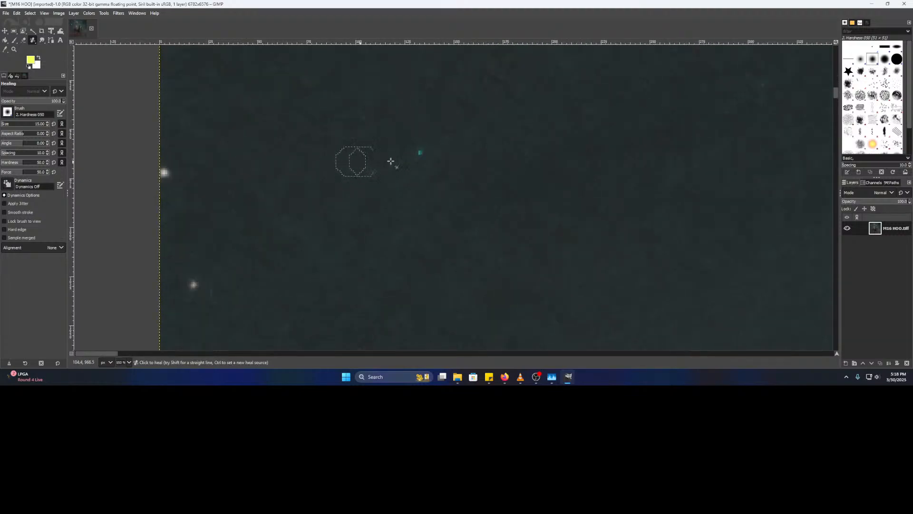
- Move higher in the image toward the next speck and sample a fresh patch of clean sky
drag(465, 135, 391, 259)
scroll(405, 195, down, 2)
drag(425, 142, 368, 261)
drag(403, 104, 392, 176)
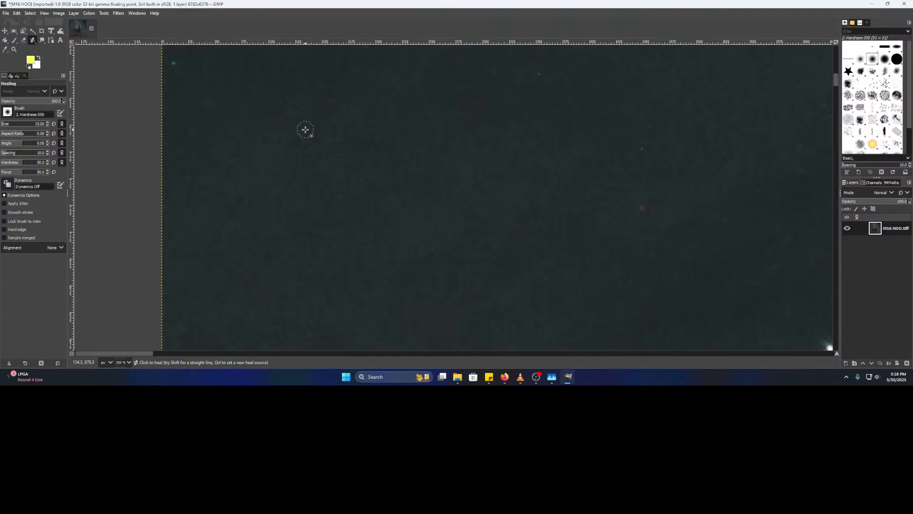
mouse_move(306, 130)
mouse_down()
mouse_move(307, 155)
mouse_move(341, 188)
mouse_move(296, 194)
mouse_up()
scroll(316, 193, up, 3)
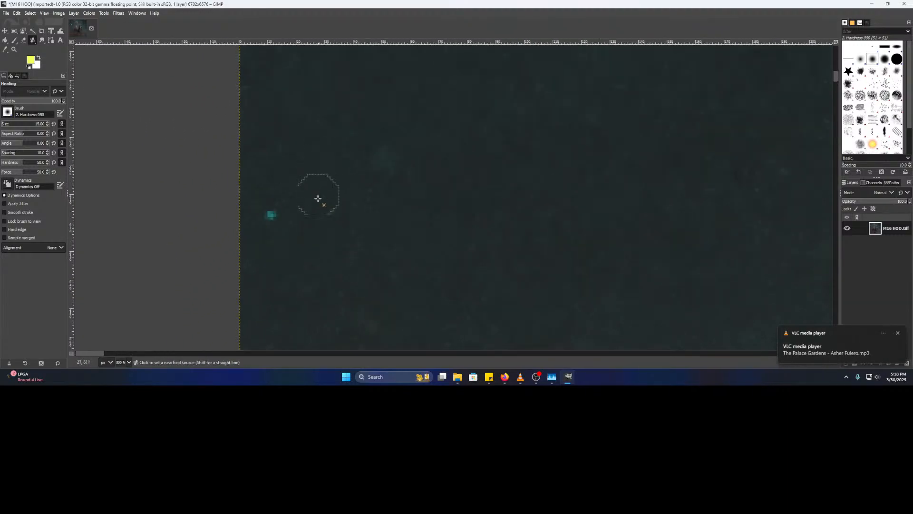
scroll(509, 190, down, 3)
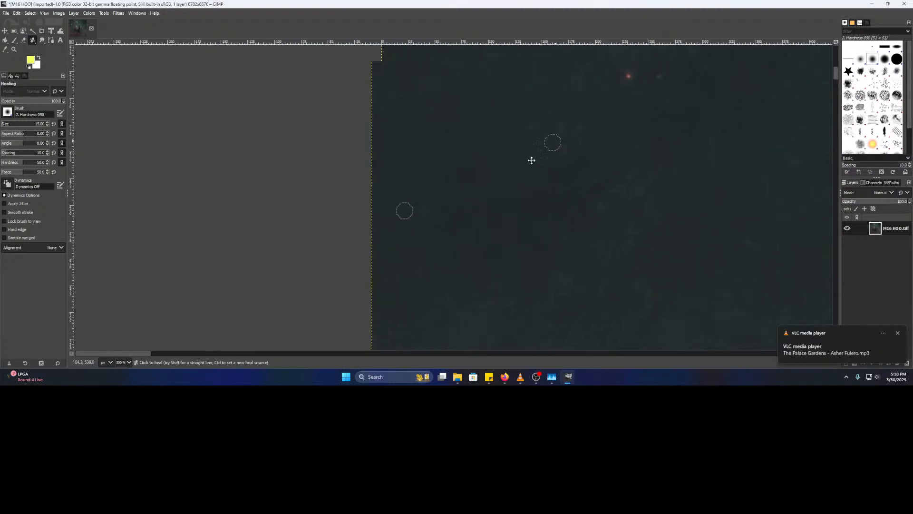
drag(368, 188, 419, 219)
ctrl+click(366, 208)
- Near the top edge, sample clean sky and heal the bright cyan star and a small cyan speck
drag(463, 161, 367, 309)
drag(435, 184, 418, 218)
ctrl+click(441, 189)
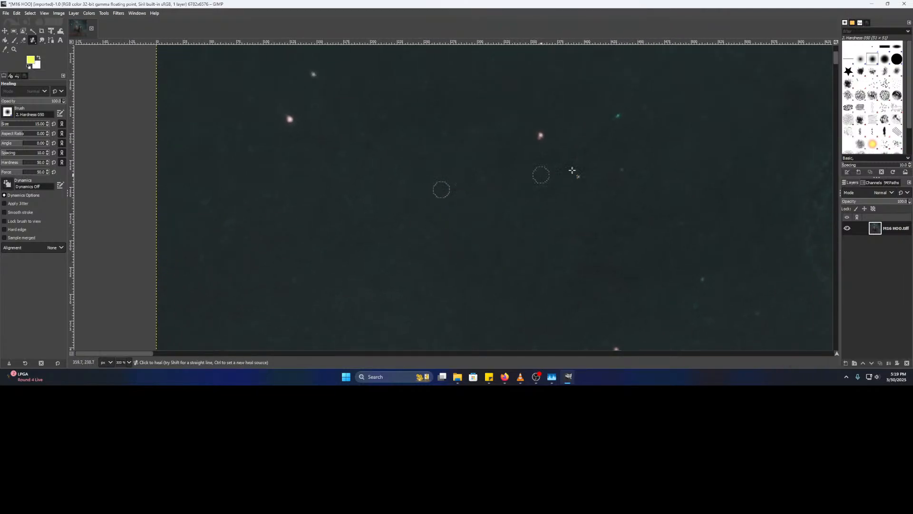
scroll(464, 261, up, 5)
scroll(493, 306, left, 1)
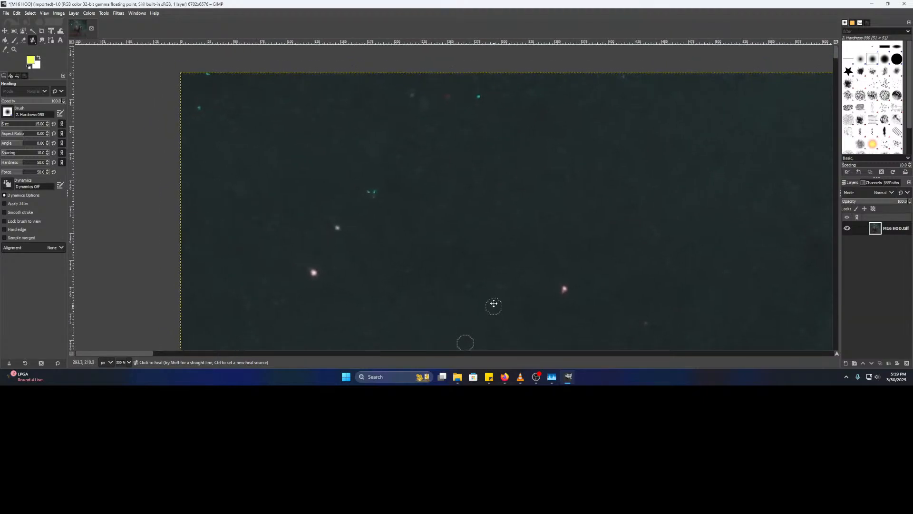
ctrl+click(392, 205)
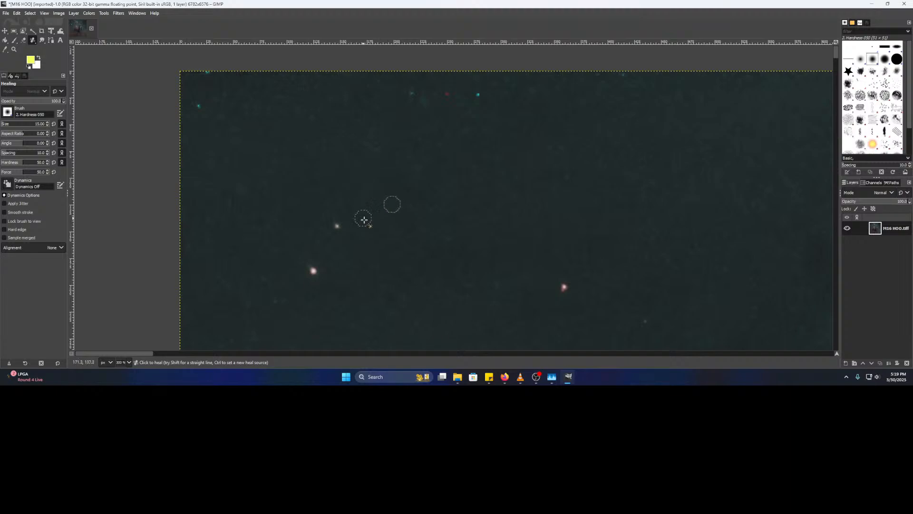
ctrl+scroll(419, 173, up, 2)
ctrl+click(346, 289)
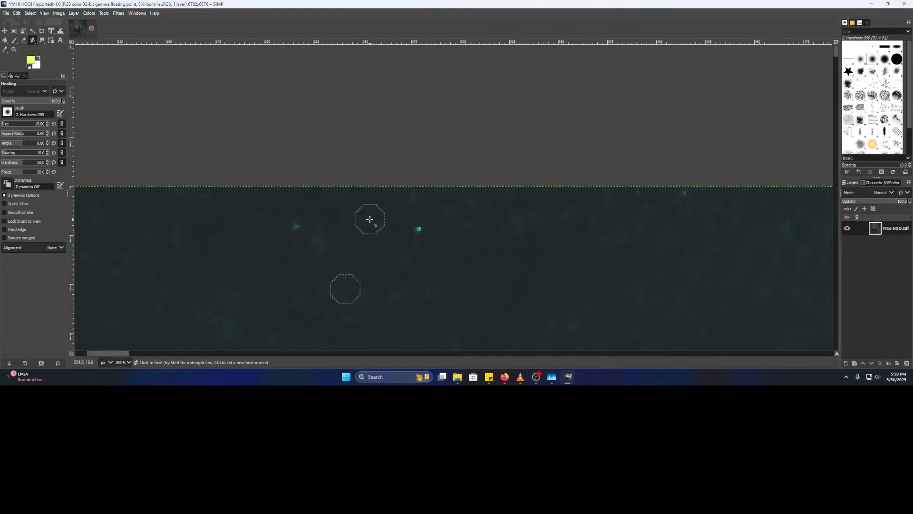
click(420, 229)
click(295, 226)
- Move to the top-left corner, sample new clean sky, and look over the surrounding area
mouse_move(188, 291)
mouse_down()
mouse_move(490, 255)
mouse_move(648, 250)
mouse_up()
ctrl+click(459, 249)
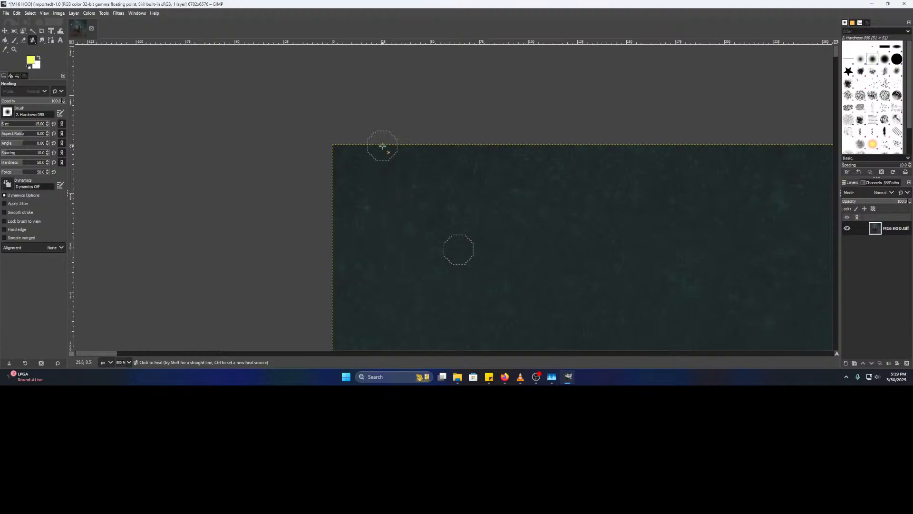
scroll(555, 257, down, 3)
mouse_move(519, 284)
mouse_down()
mouse_move(520, 169)
mouse_move(544, 55)
mouse_up()
drag(542, 239, 314, 179)
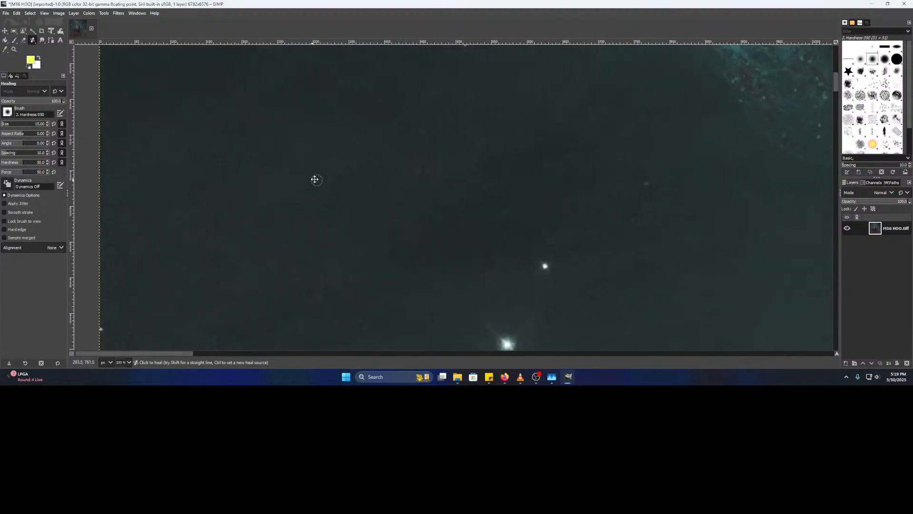
scroll(506, 193, up, 3)
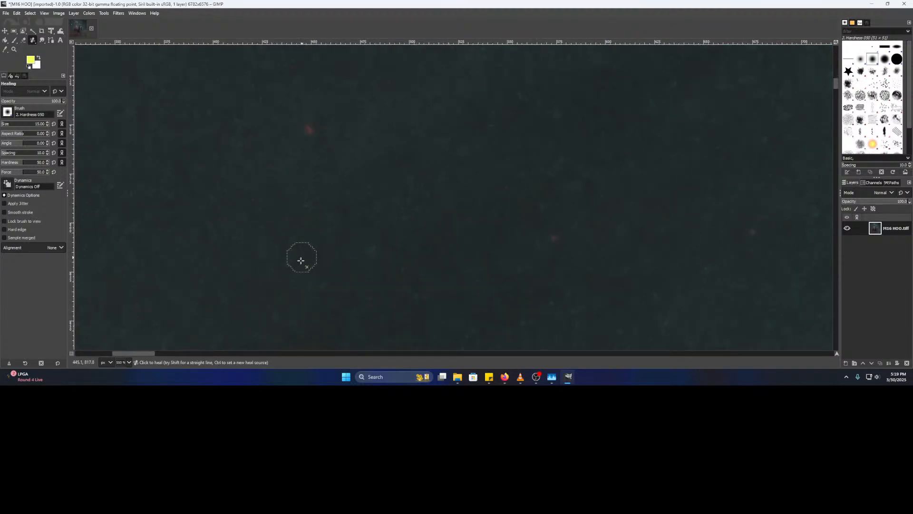
scroll(302, 258, down, 5)
scroll(366, 245, up, 3)
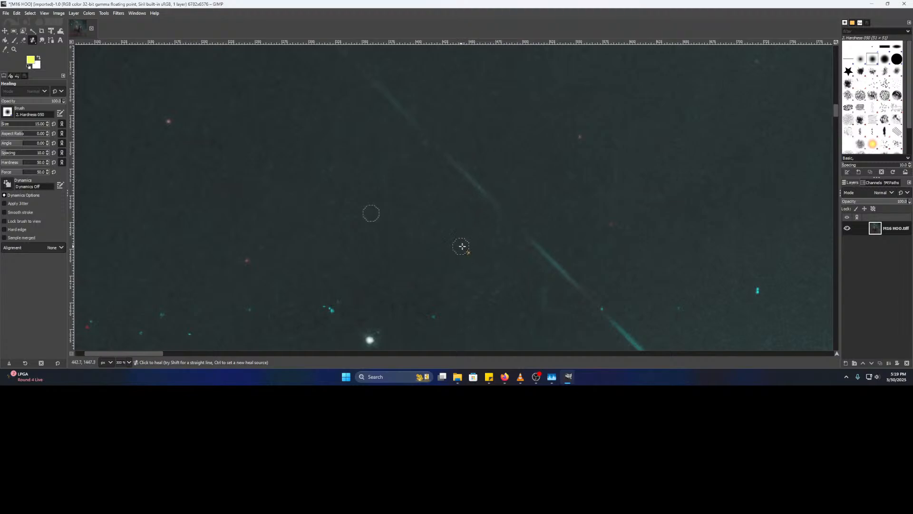
- Sample clean left-side sky and heal four teal stars and specks
mouse_move(369, 269)
mouse_down()
mouse_move(555, 227)
mouse_move(638, 175)
mouse_up()
ctrl+click(444, 272)
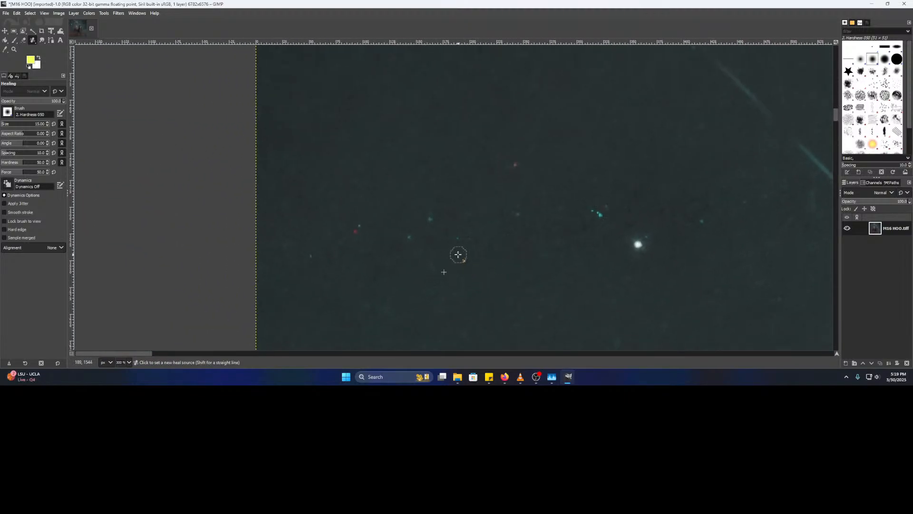
ctrl+scroll(459, 247, up, 3)
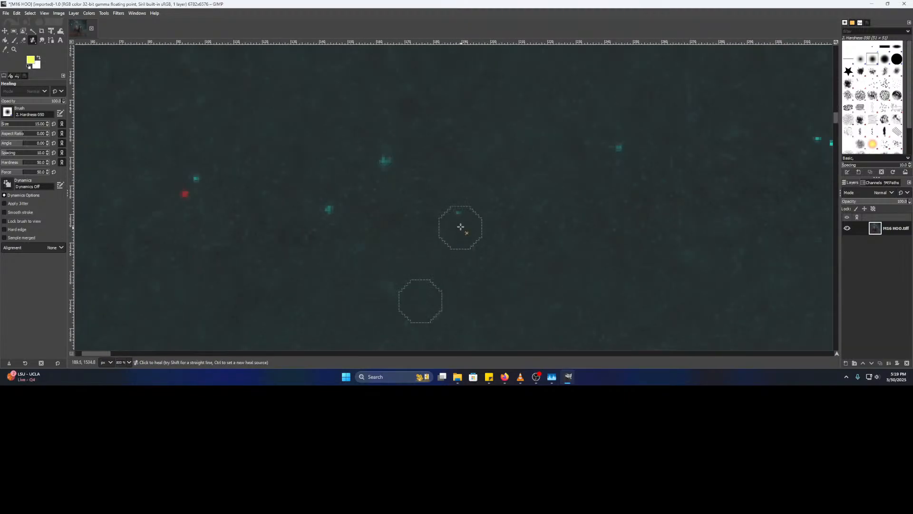
click(385, 161)
click(330, 211)
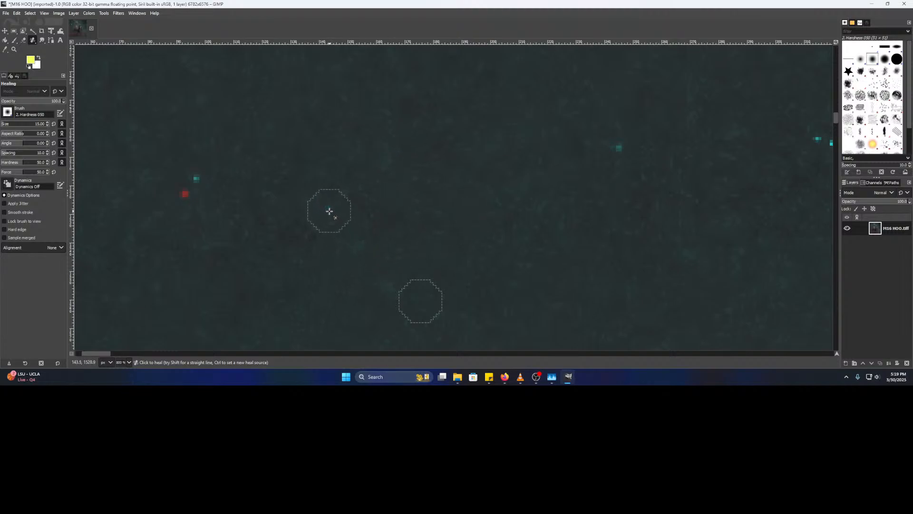
click(198, 178)
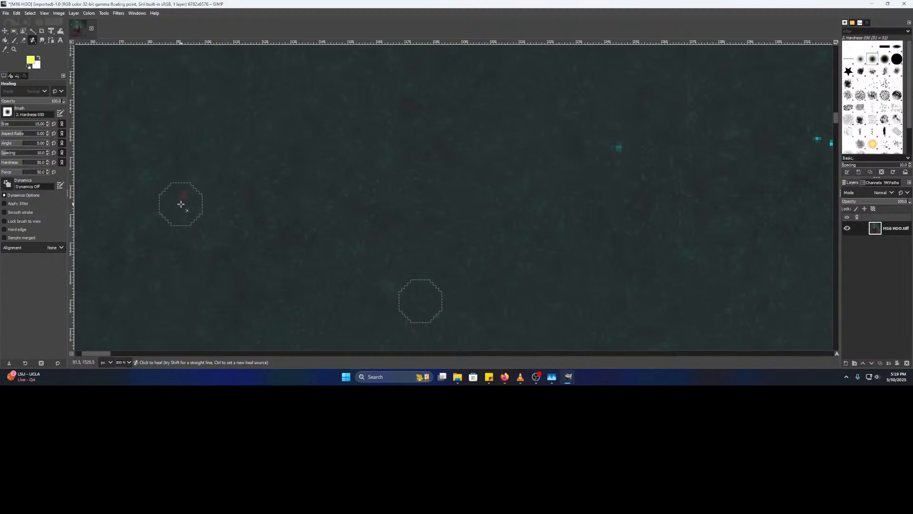
scroll(333, 205, left, 8)
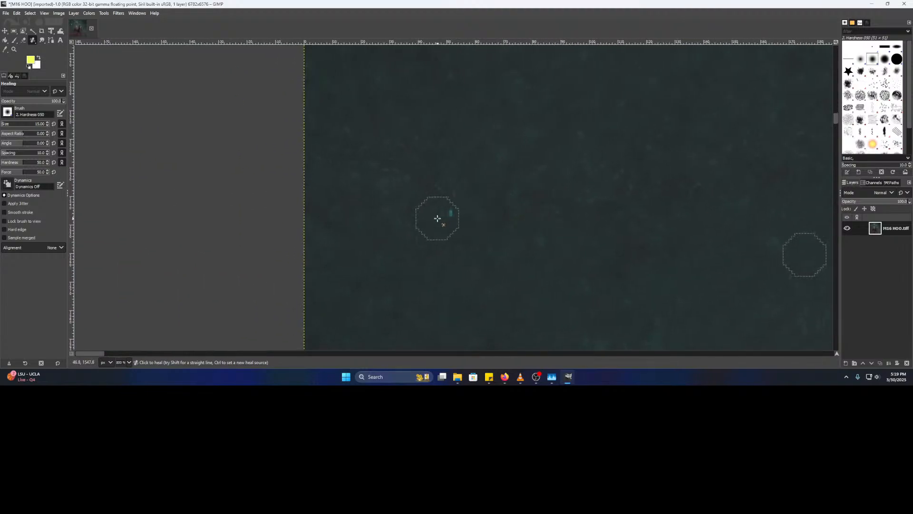
click(451, 213)
- Further left, heal a faint star, paint out a cyan star, and clear the remaining faint cyan specks
drag(592, 209, 171, 261)
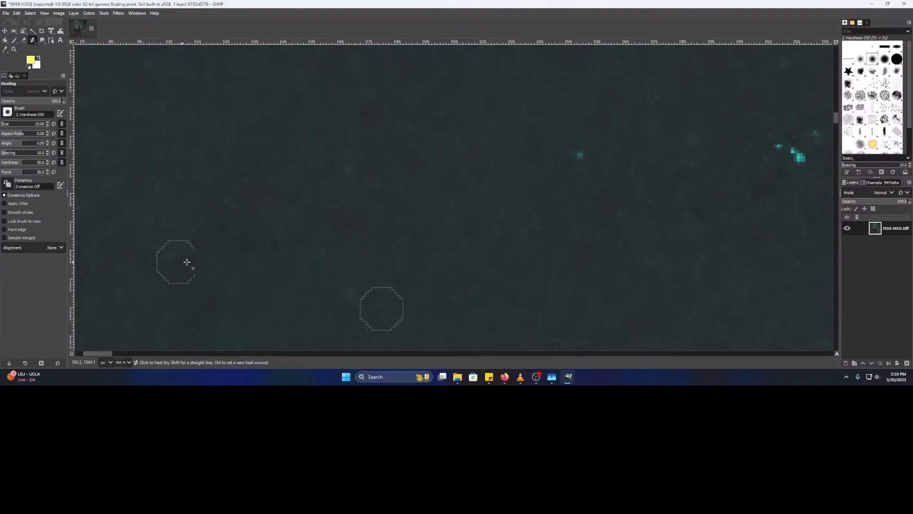
drag(570, 224, 490, 234)
ctrl+click(489, 233)
click(509, 162)
drag(580, 201, 359, 229)
ctrl+click(440, 223)
mouse_move(492, 200)
mouse_down()
mouse_move(511, 198)
mouse_move(486, 184)
mouse_move(519, 177)
mouse_move(486, 207)
mouse_move(451, 211)
mouse_up()
click(486, 185)
click(525, 173)
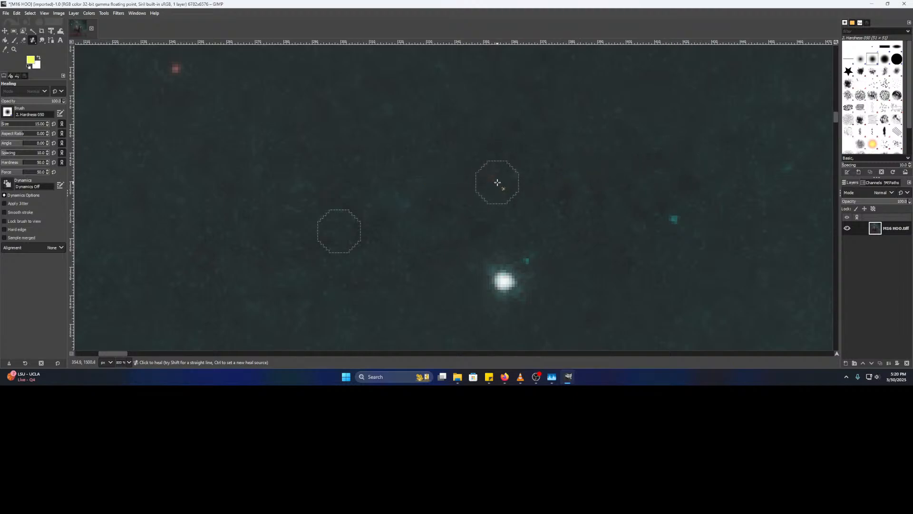
scroll(542, 175, right, 2)
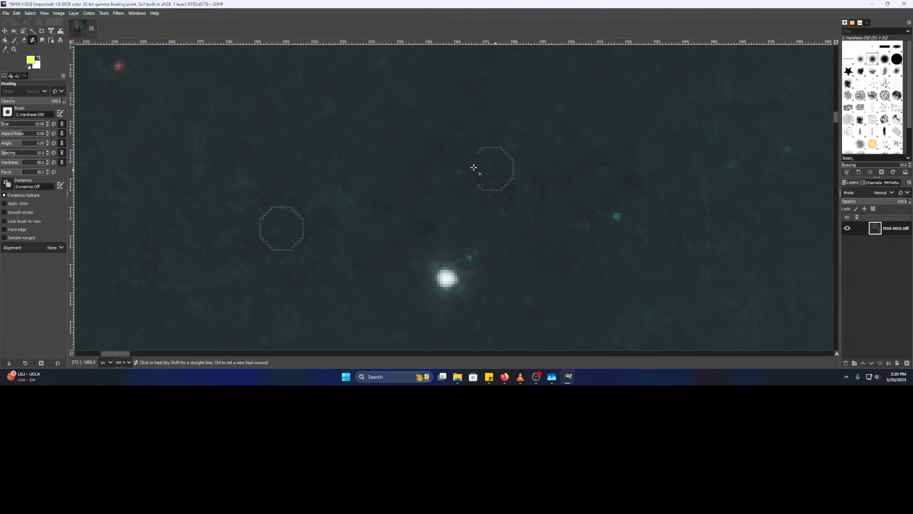
scroll(437, 188, right, 8)
scroll(400, 185, down, 3)
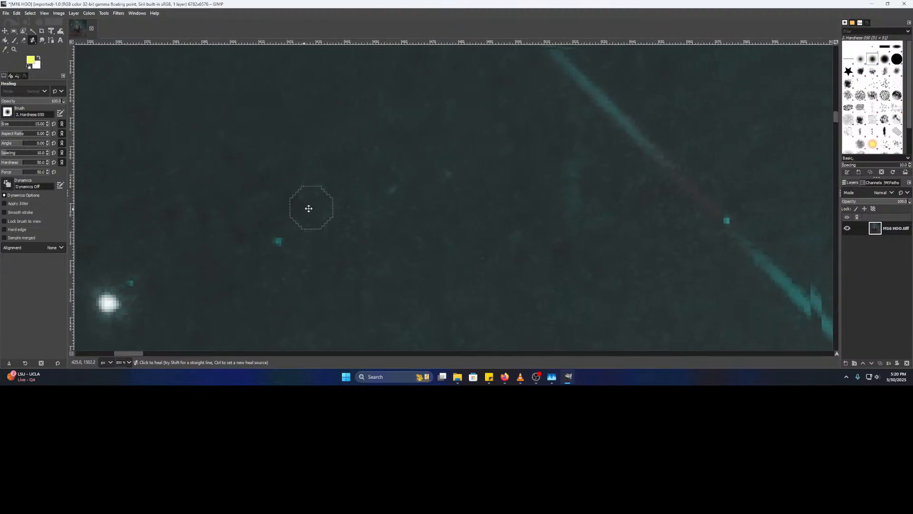
scroll(404, 222, up, 1)
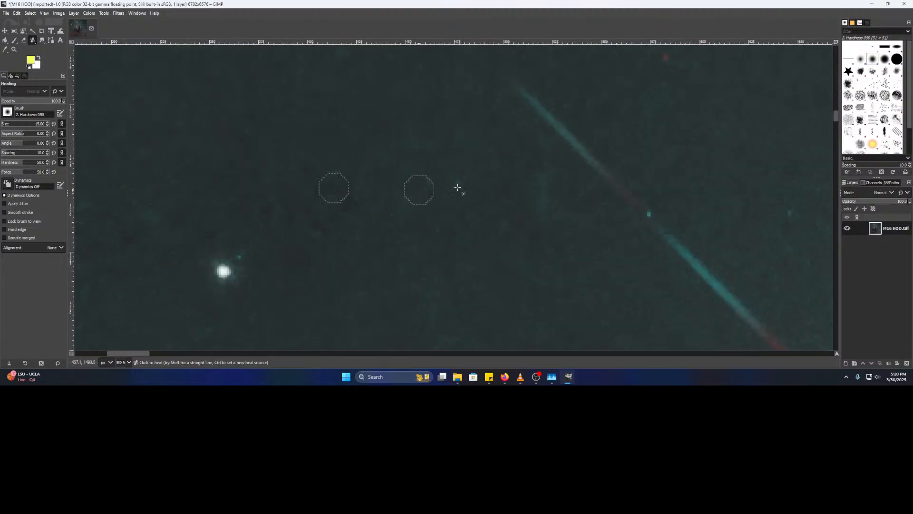
scroll(522, 213, right, 3)
scroll(404, 235, up, 2)
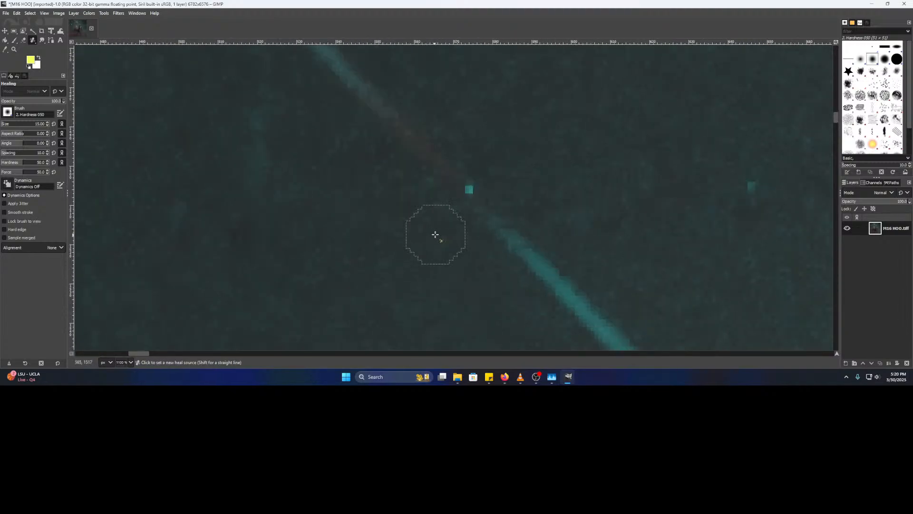
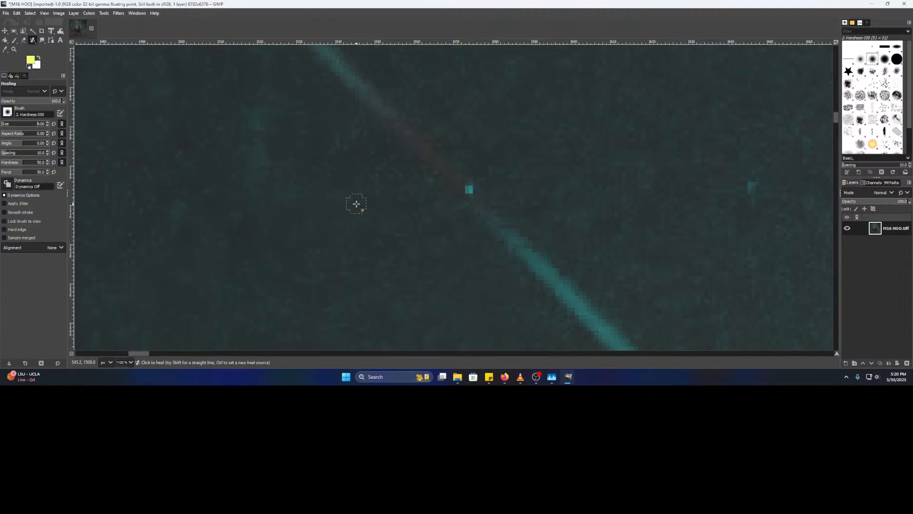
- Heal the bright cyan hot pixel beside the diagonal streak into the surrounding sky
scroll(468, 190, up, 4)
click(425, 168)
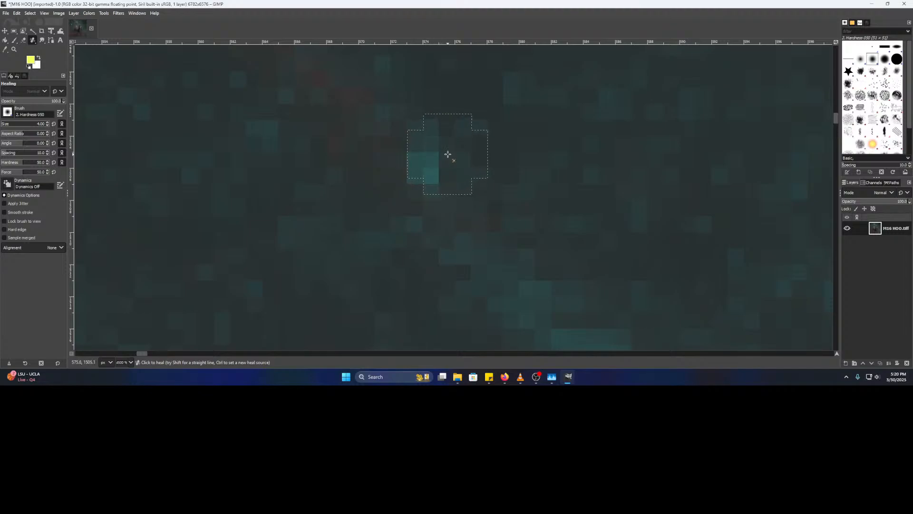
scroll(587, 187, down, 5)
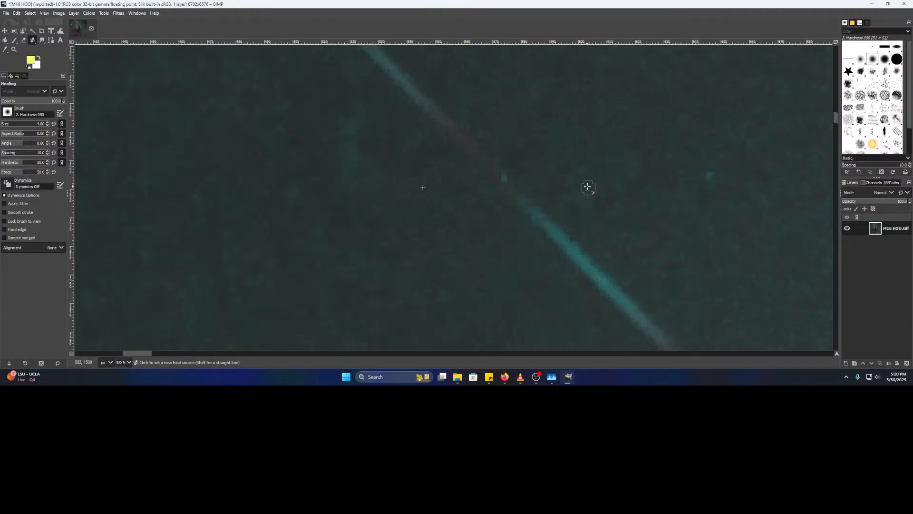
mouse_move(611, 187)
mouse_down()
mouse_move(501, 166)
mouse_move(350, 191)
mouse_move(392, 191)
mouse_up()
scroll(381, 248, down, 3)
mouse_move(456, 278)
mouse_down()
mouse_move(407, 163)
mouse_move(469, 92)
mouse_move(459, 127)
mouse_move(369, 273)
mouse_move(371, 222)
mouse_up()
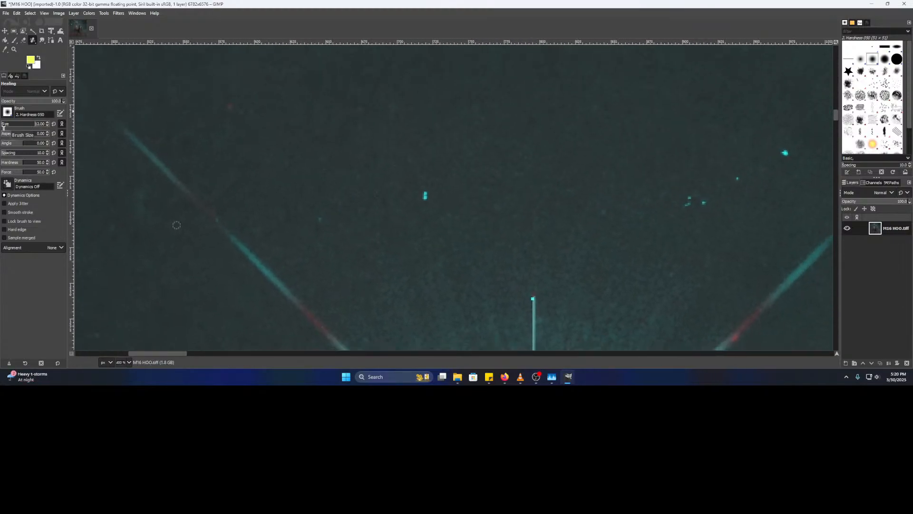
- Sample clean dark sky and heal a small bright star plus nearby small teal stars
scroll(381, 195, up, 2)
ctrl+click(393, 187)
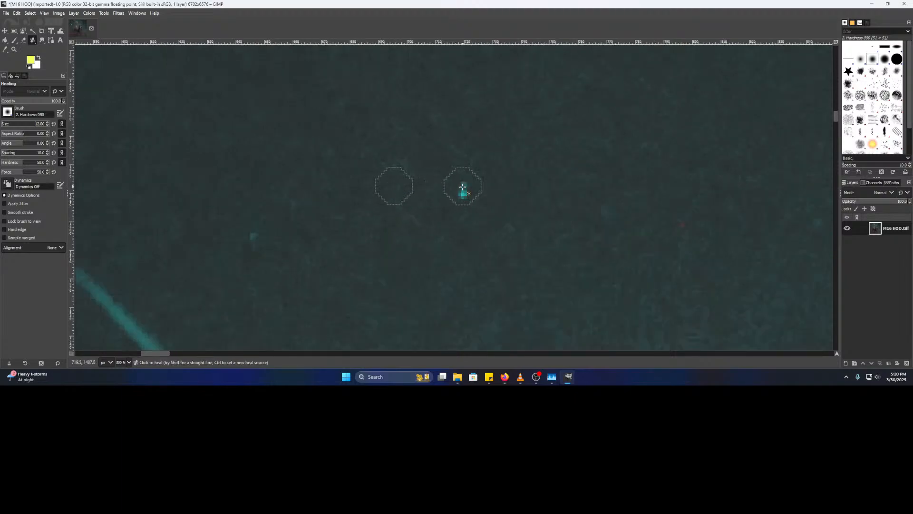
click(463, 188)
drag(551, 193, 233, 176)
drag(504, 191, 295, 188)
ctrl+click(368, 189)
click(432, 186)
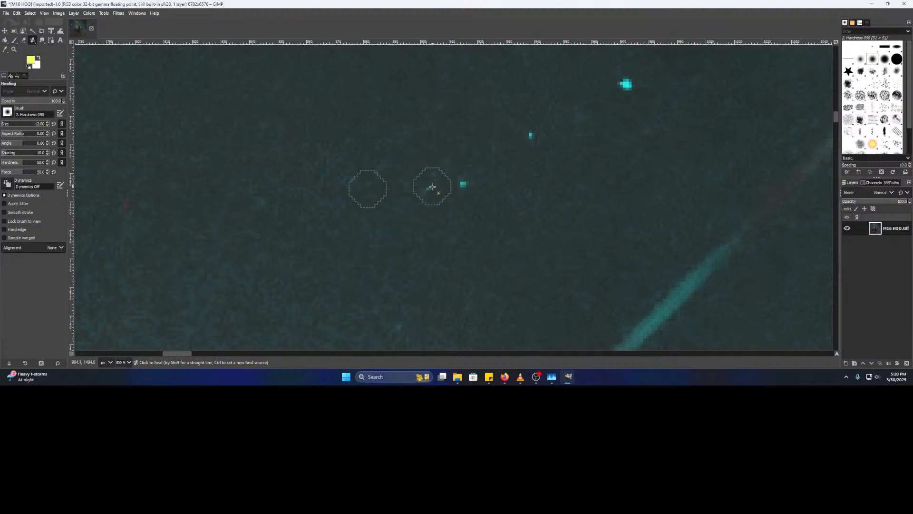
click(463, 185)
- Further left, heal a small star, a bright star and a small teal star from fresh sky samples
drag(463, 185, 369, 202)
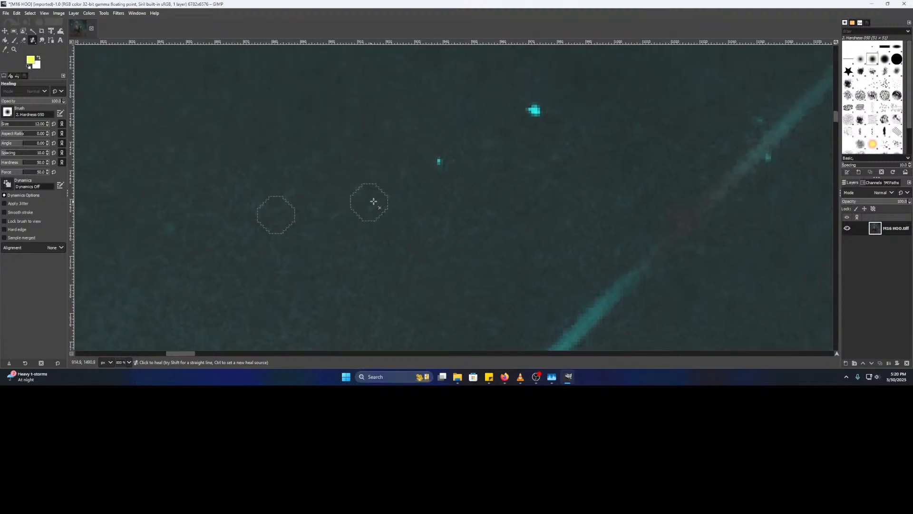
ctrl+click(389, 160)
click(437, 160)
drag(496, 155, 340, 214)
ctrl+click(300, 171)
click(378, 166)
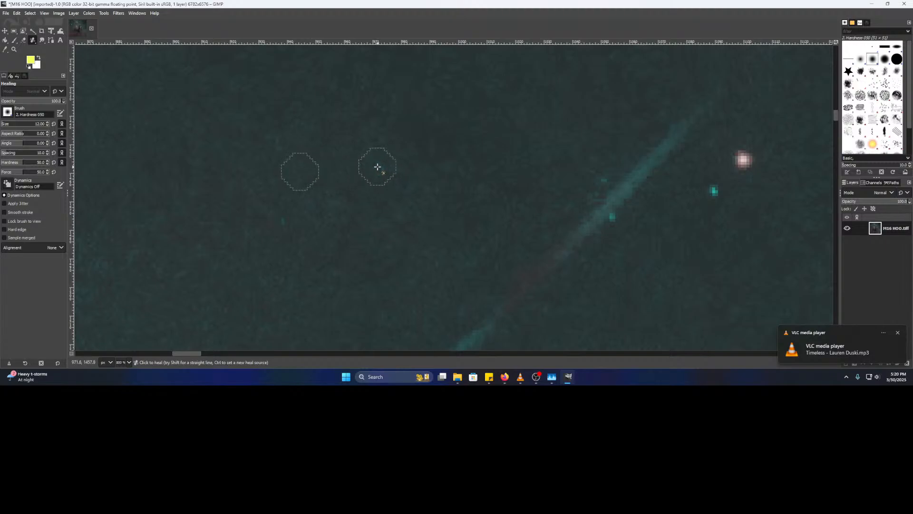
drag(475, 187, 196, 200)
ctrl+click(410, 256)
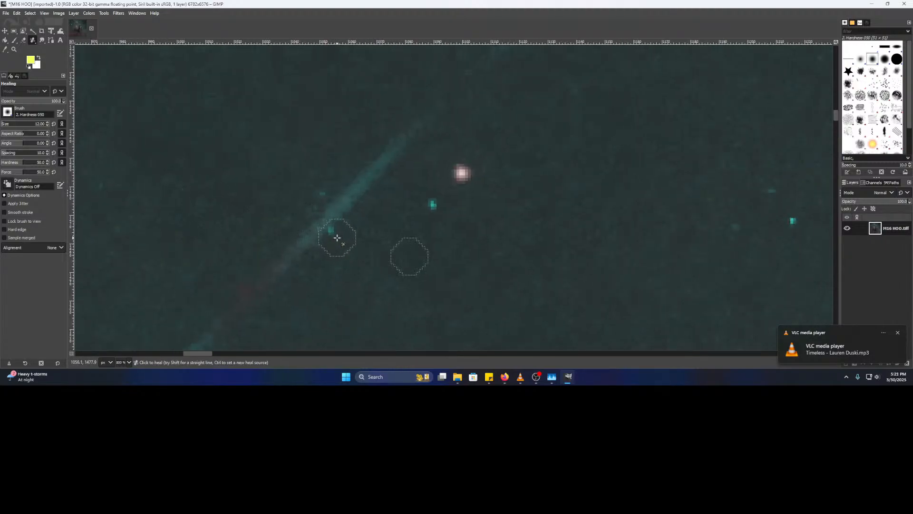
click(432, 205)
- Heal the bright teal star further left and survey the surrounding sky for more
drag(492, 213, 120, 201)
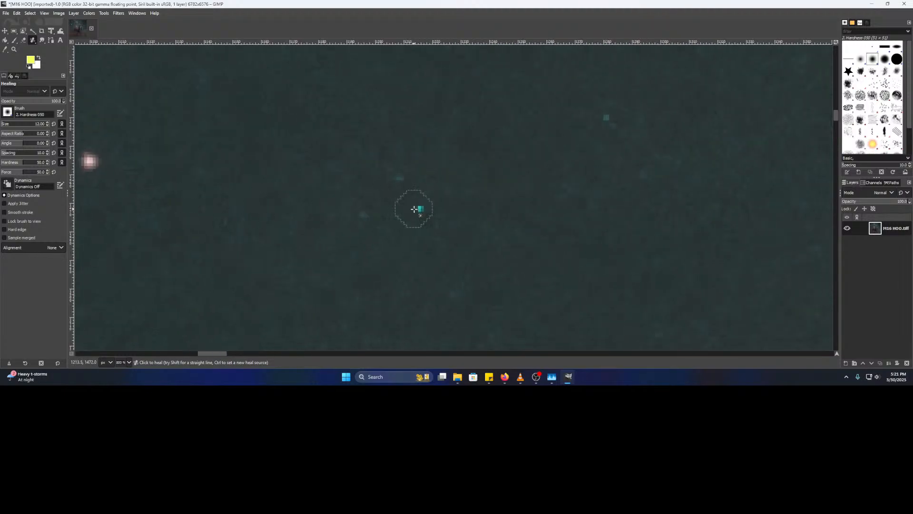
ctrl+click(351, 253)
click(423, 211)
scroll(418, 224, down, 3)
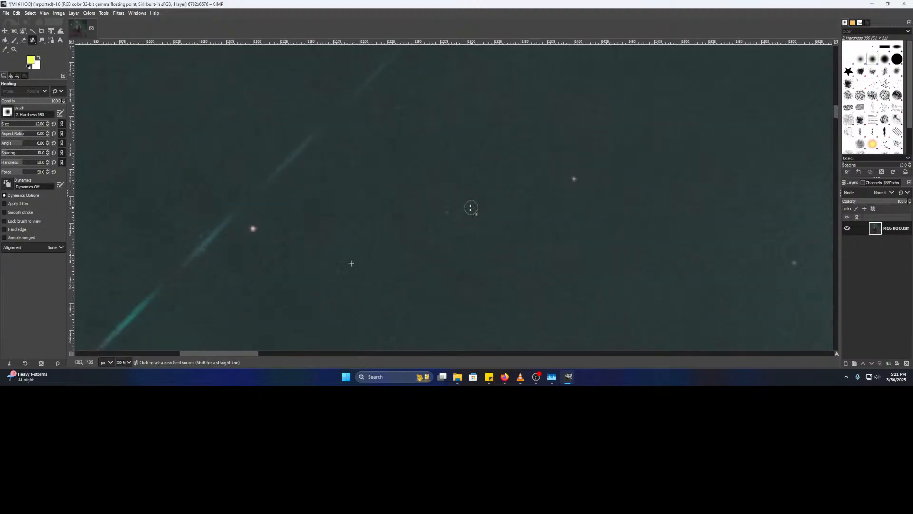
scroll(485, 248, down, 5)
scroll(485, 247, left, 6)
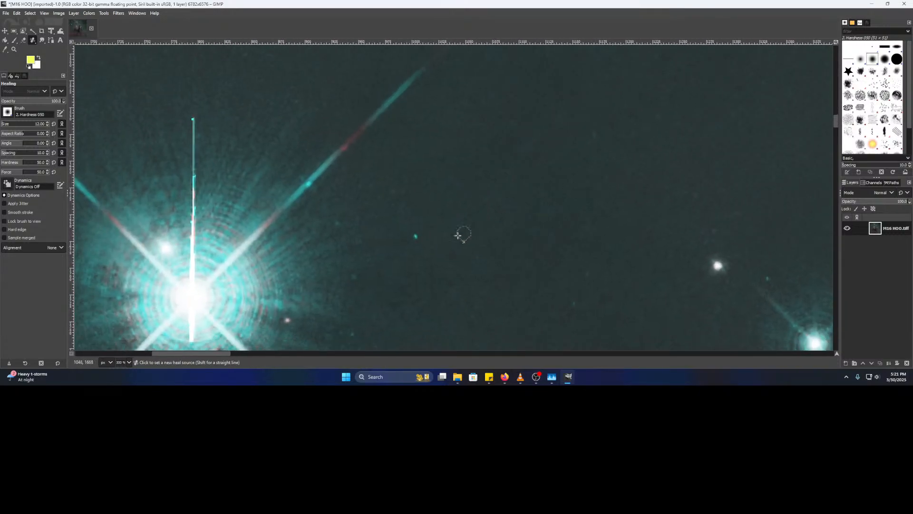
scroll(416, 233, up, 2)
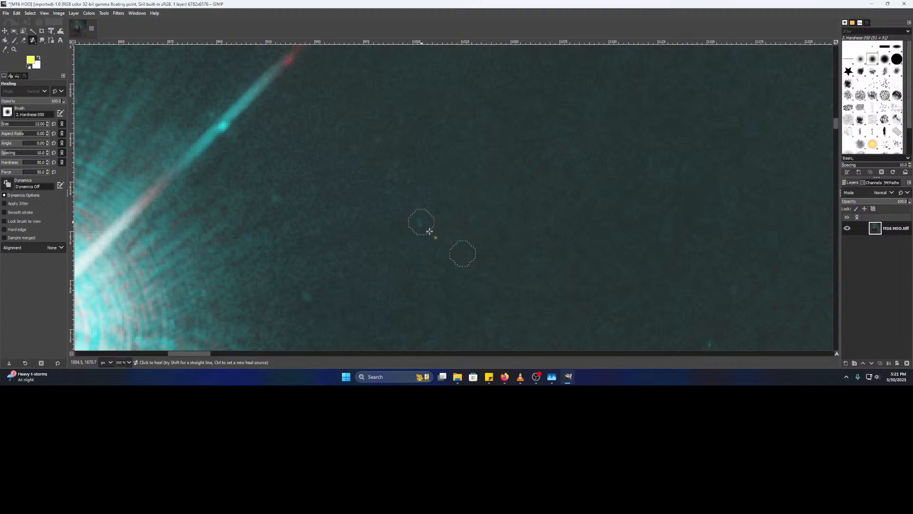
scroll(450, 242, down, 4)
scroll(588, 96, down, 3)
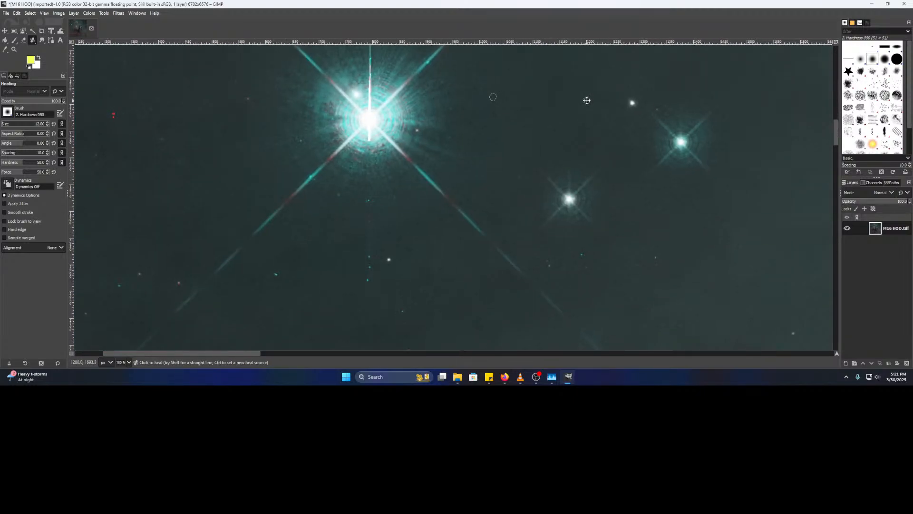
scroll(414, 183, up, 3)
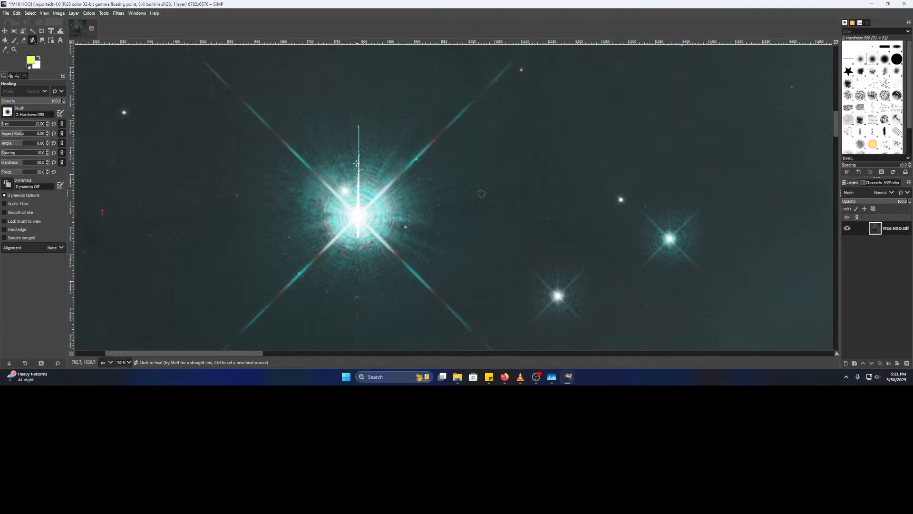
scroll(291, 225, left, 5)
scroll(290, 225, up, 2)
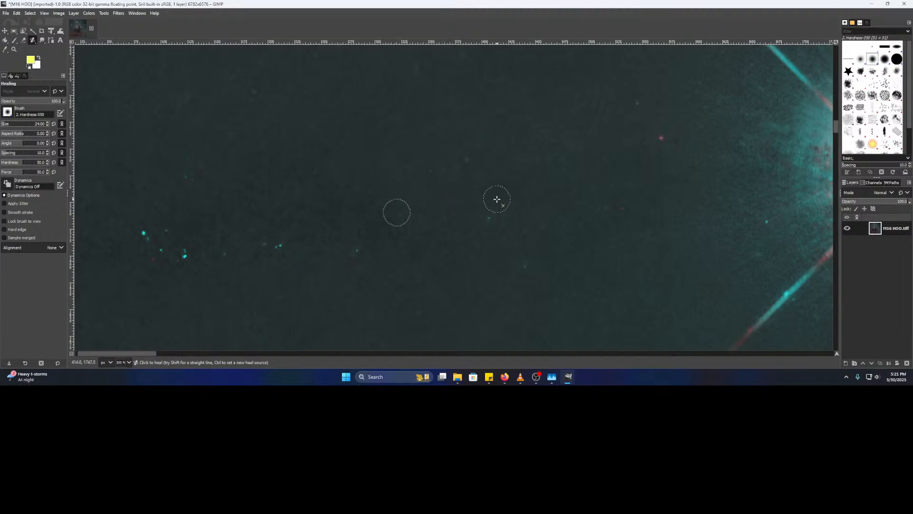
- Heal a teal speck, then two red specks and another teal speck from nearby clean sky
scroll(371, 214, up, 3)
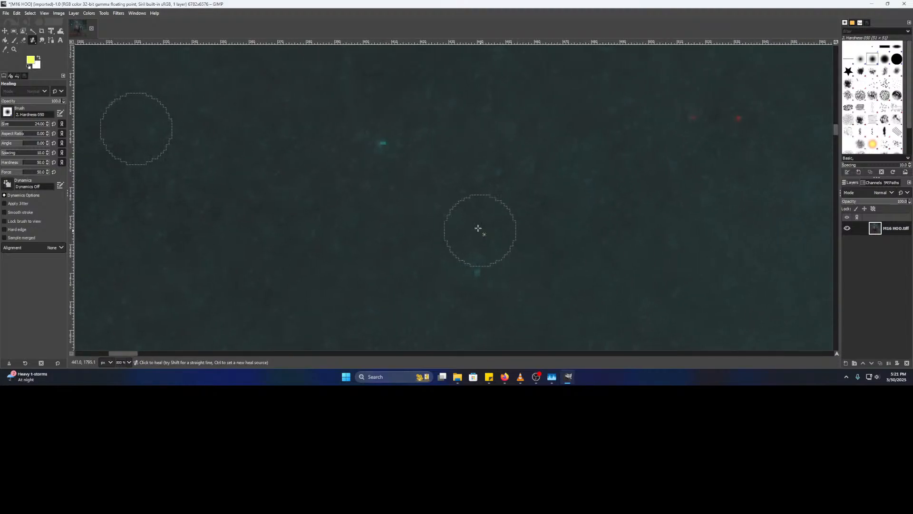
click(387, 144)
drag(544, 206, 218, 272)
ctrl+click(305, 239)
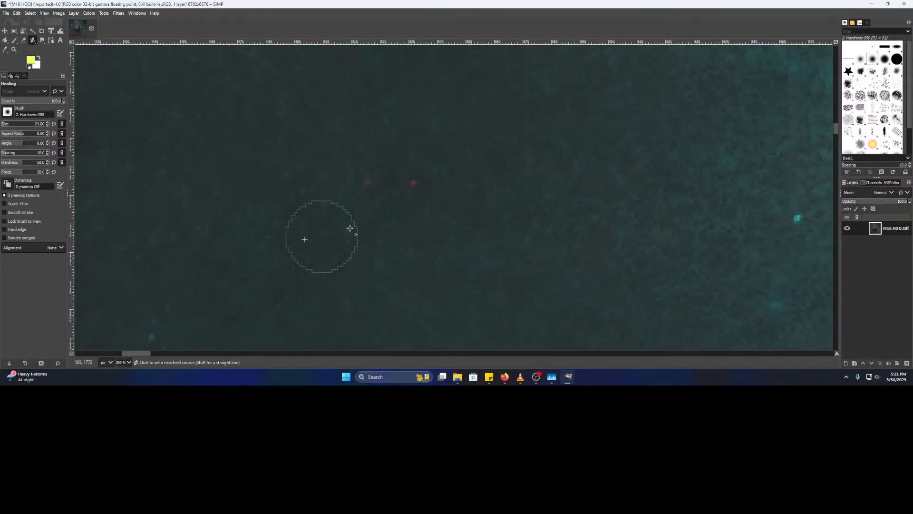
click(374, 186)
click(415, 182)
mouse_move(488, 223)
mouse_down()
mouse_move(269, 215)
mouse_move(526, 102)
mouse_up()
click(579, 209)
- Heal a teal speck to the right, then two specks in the teal cluster near the bright star
drag(332, 152, 652, 223)
drag(460, 215, 665, 198)
click(259, 212)
mouse_move(799, 204)
mouse_down()
mouse_move(281, 198)
mouse_move(514, 188)
mouse_up()
scroll(387, 197, down, 3)
scroll(338, 210, up, 2)
ctrl+click(306, 236)
click(338, 166)
click(316, 159)
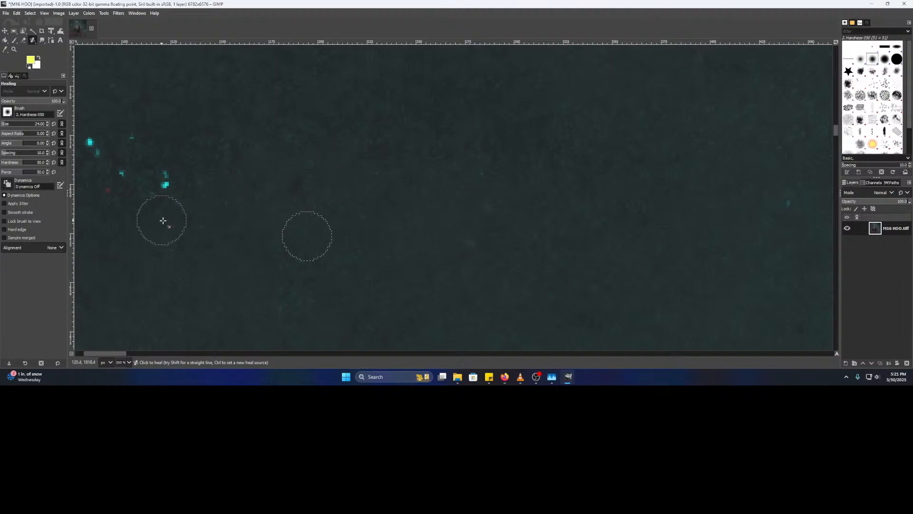
- Clear the next cluster of teal specks and a red speck using a fresh sky sample
drag(161, 218, 522, 217)
ctrl+click(497, 229)
click(520, 183)
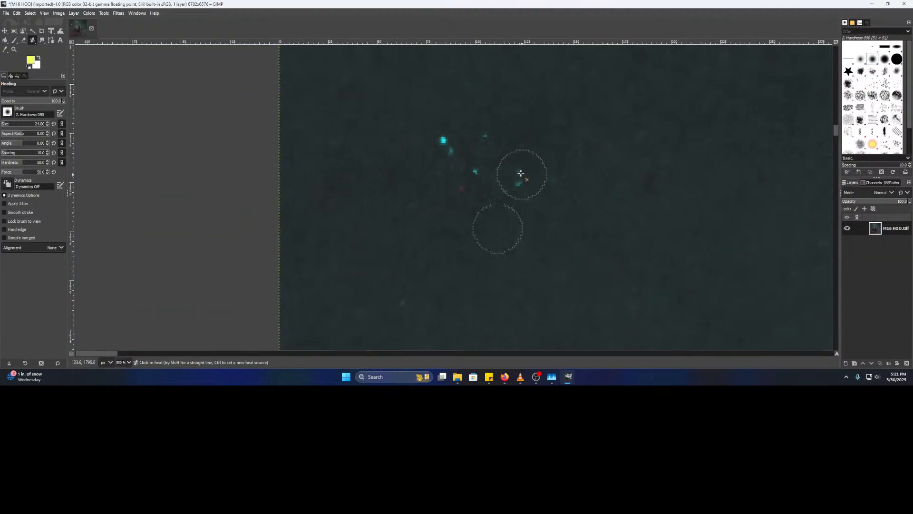
click(476, 170)
click(461, 190)
click(453, 152)
click(443, 141)
click(489, 138)
click(484, 183)
click(480, 171)
- Move along the diffraction spike toward the left edge, sampling clean sky below the bright star
scroll(536, 293, down, 2)
drag(434, 268, 147, 147)
drag(207, 233, 296, 139)
scroll(289, 220, down, 2)
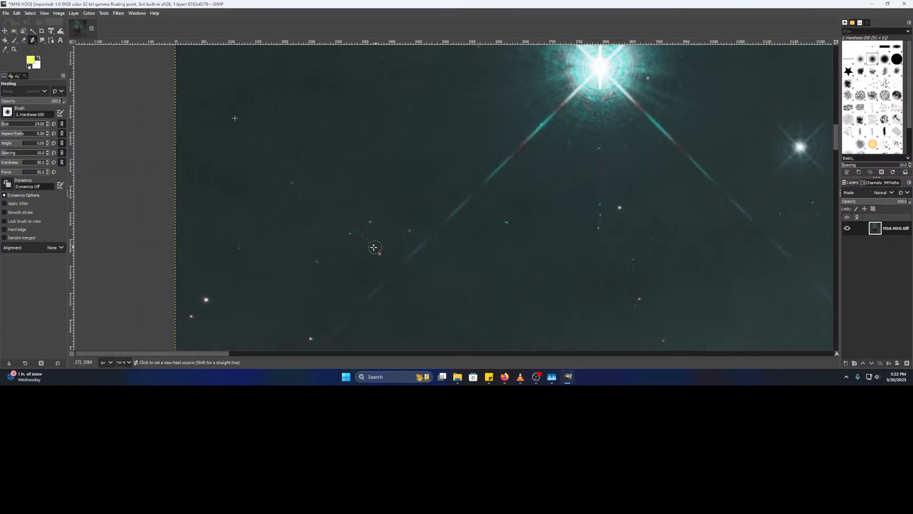
scroll(374, 247, up, 2)
ctrl+click(255, 237)
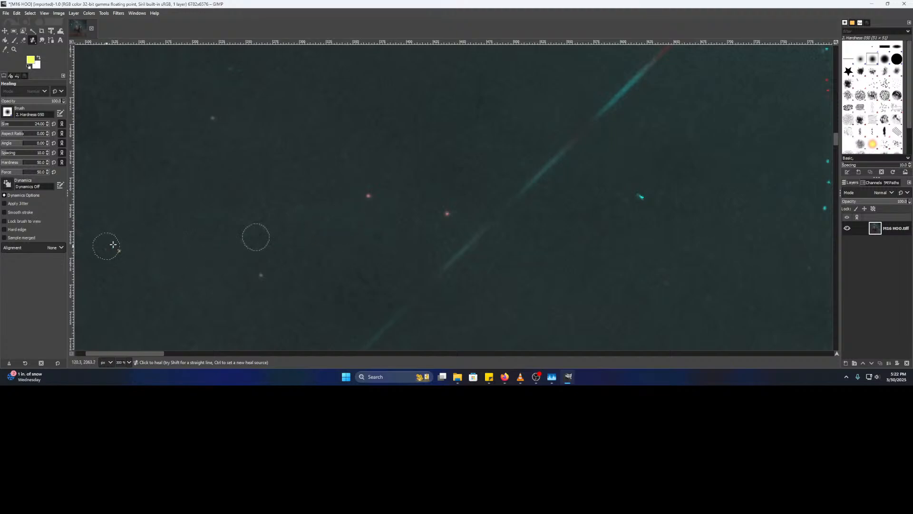
drag(124, 248, 267, 232)
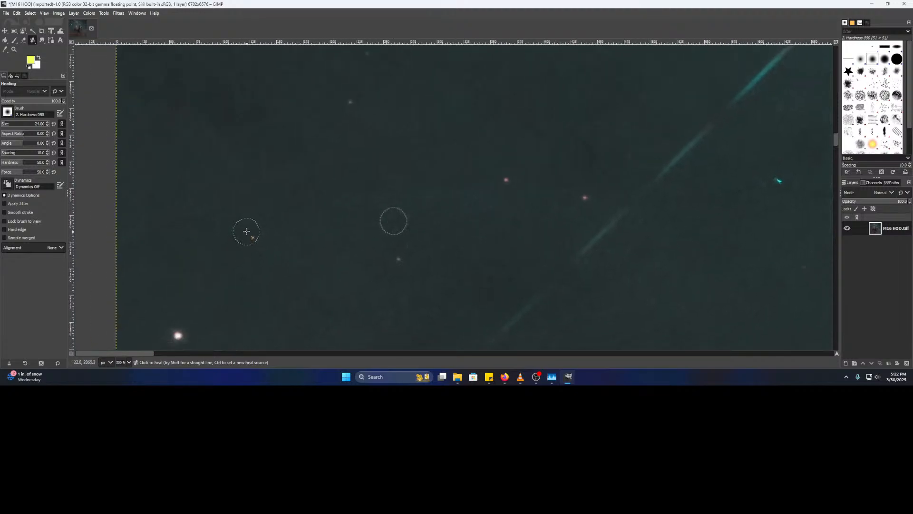
drag(502, 228, 252, 254)
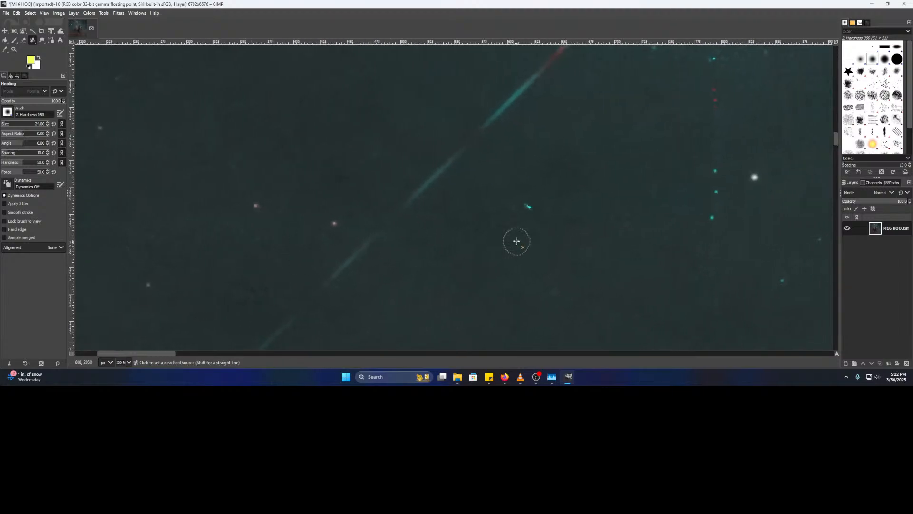
mouse_move(532, 203)
mouse_down()
mouse_move(561, 217)
mouse_move(412, 204)
mouse_move(340, 318)
mouse_move(298, 95)
mouse_move(324, 240)
mouse_up()
ctrl+click(325, 240)
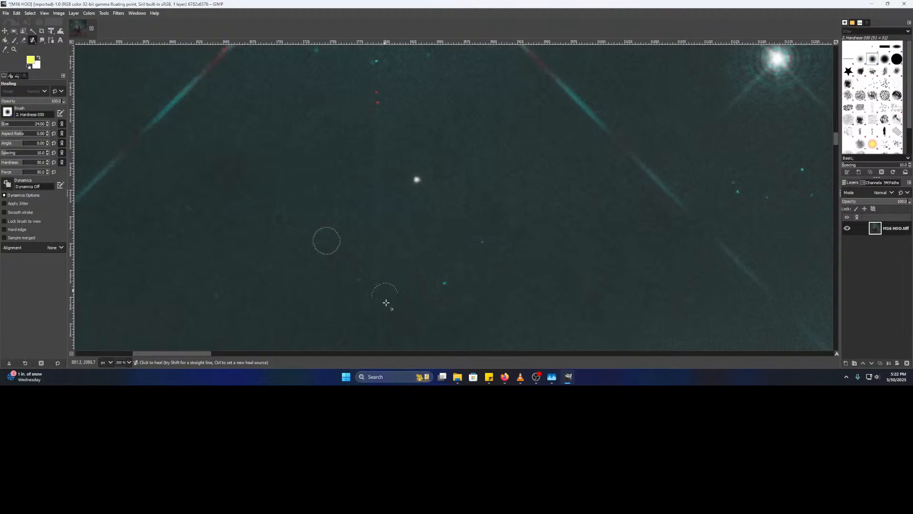
- Heal the cluster of red dots and a small teal dot
drag(369, 168, 345, 268)
scroll(314, 247, up, 2)
ctrl+click(320, 245)
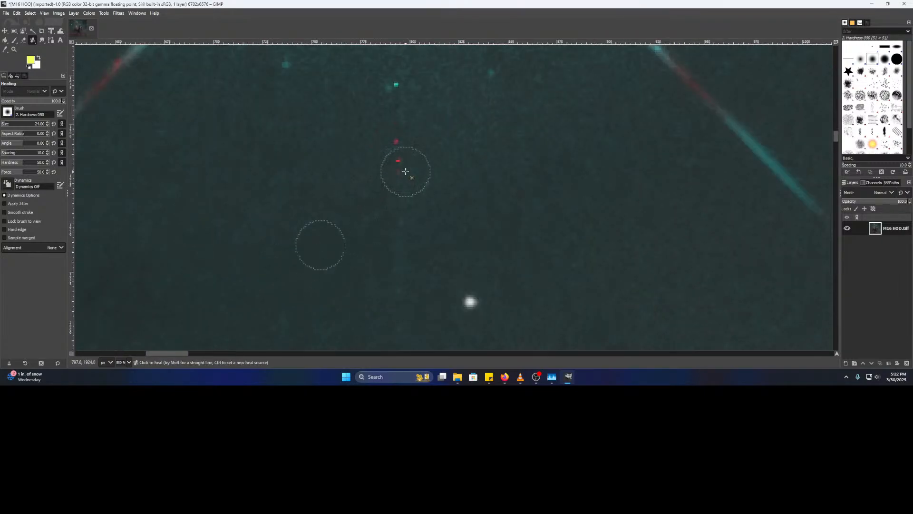
click(396, 161)
click(398, 139)
scroll(422, 203, up, 3)
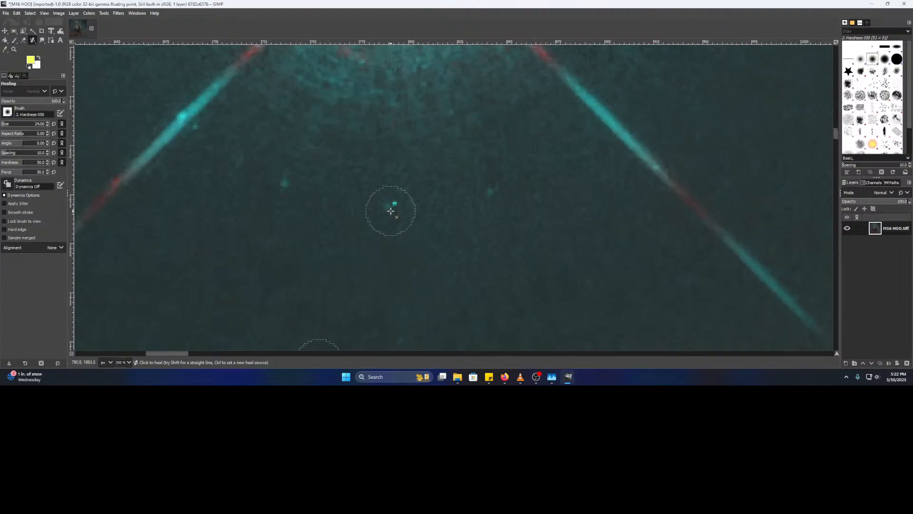
click(396, 203)
mouse_move(372, 163)
mouse_down()
mouse_move(352, 297)
mouse_move(235, 86)
mouse_up()
- Center the pair of faint stars left of the pillars and sample clean sky as the source
scroll(333, 226, down, 2)
drag(357, 292, 402, 78)
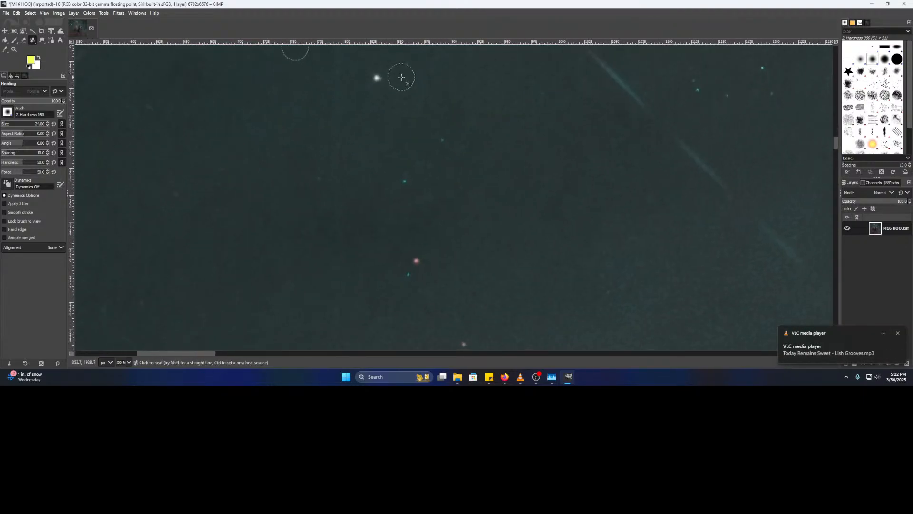
scroll(400, 145, down, 4)
scroll(400, 130, up, 3)
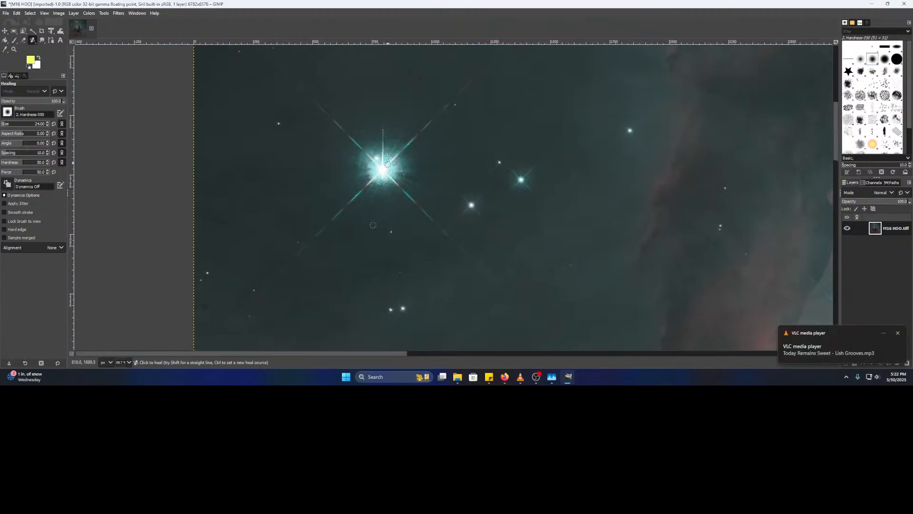
scroll(495, 177, up, 4)
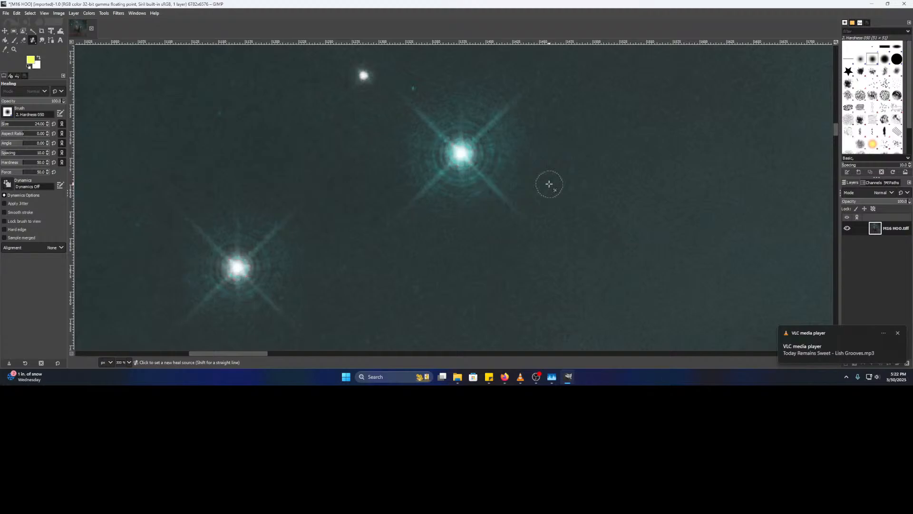
scroll(543, 190, down, 3)
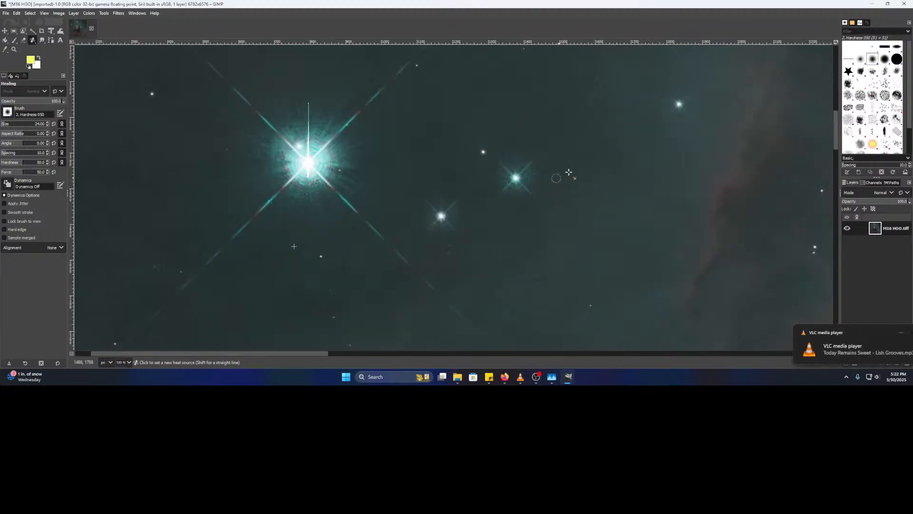
drag(563, 168, 372, 225)
scroll(439, 198, up, 4)
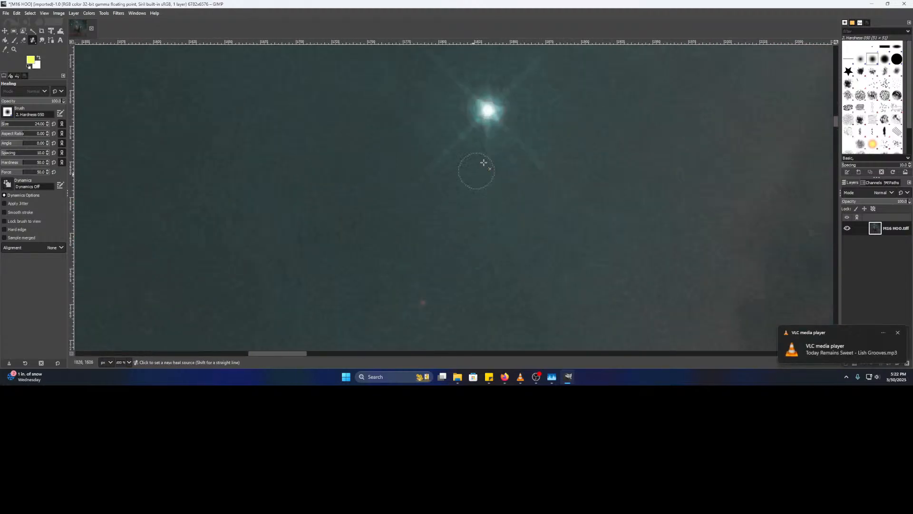
scroll(340, 242, down, 5)
drag(297, 262, 483, 114)
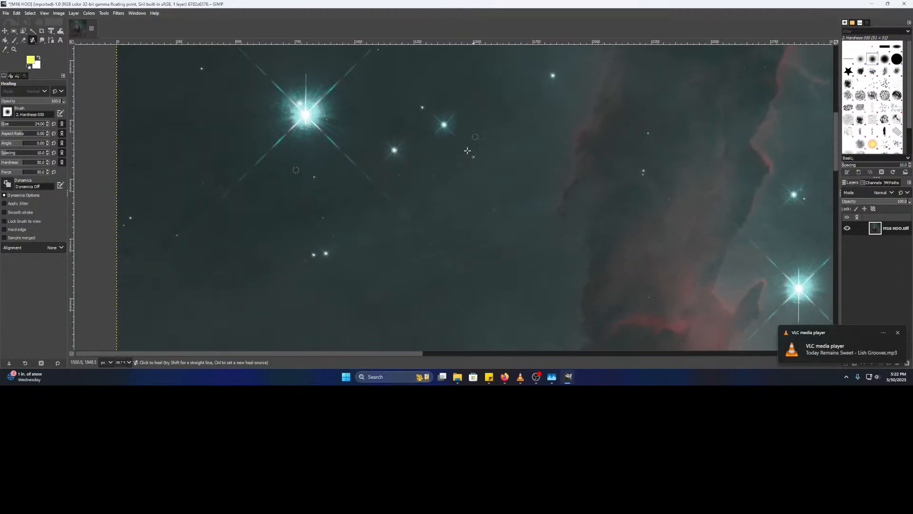
drag(421, 219, 474, 155)
scroll(381, 171, up, 4)
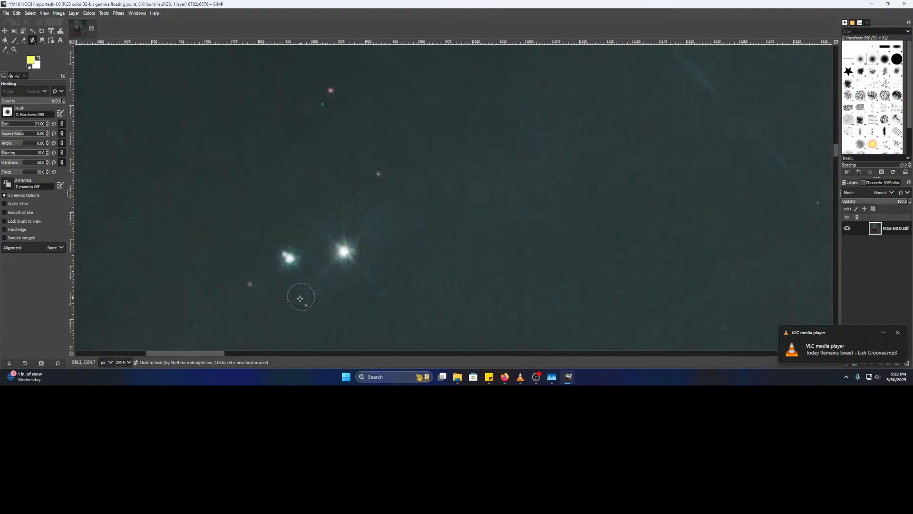
drag(302, 297, 504, 8)
ctrl+click(395, 262)
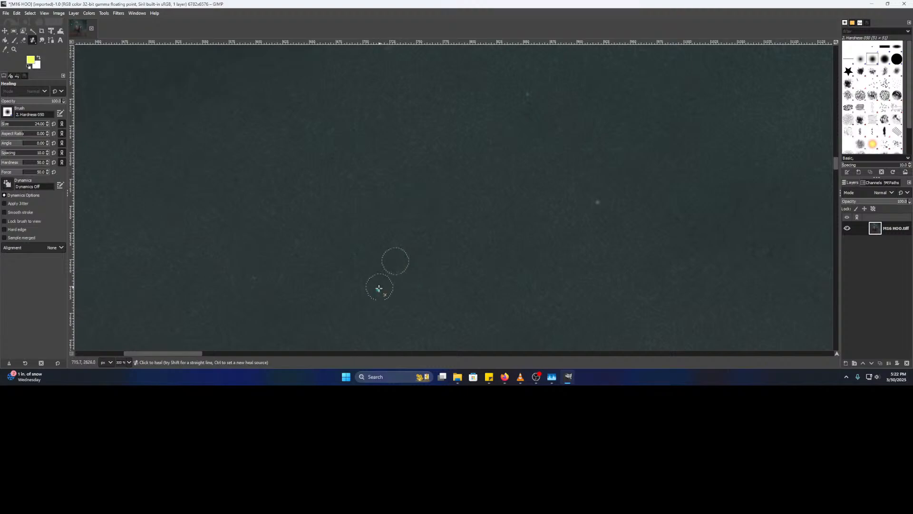
- In another patch of sky, heal a faint star using a clean sample beside it
mouse_move(400, 261)
mouse_down()
mouse_move(132, 259)
mouse_move(601, 194)
mouse_move(272, 145)
mouse_up()
drag(504, 233, 255, 75)
ctrl+click(299, 172)
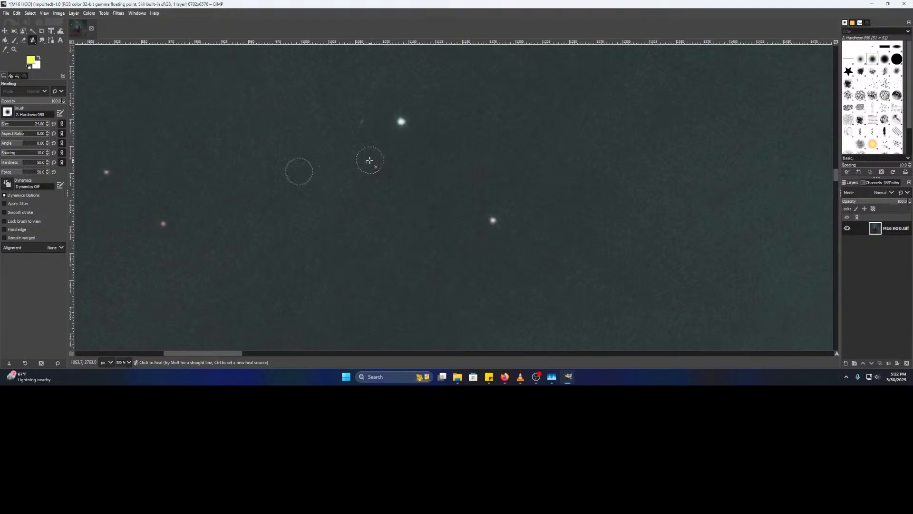
ctrl+scroll(353, 171, down, 3)
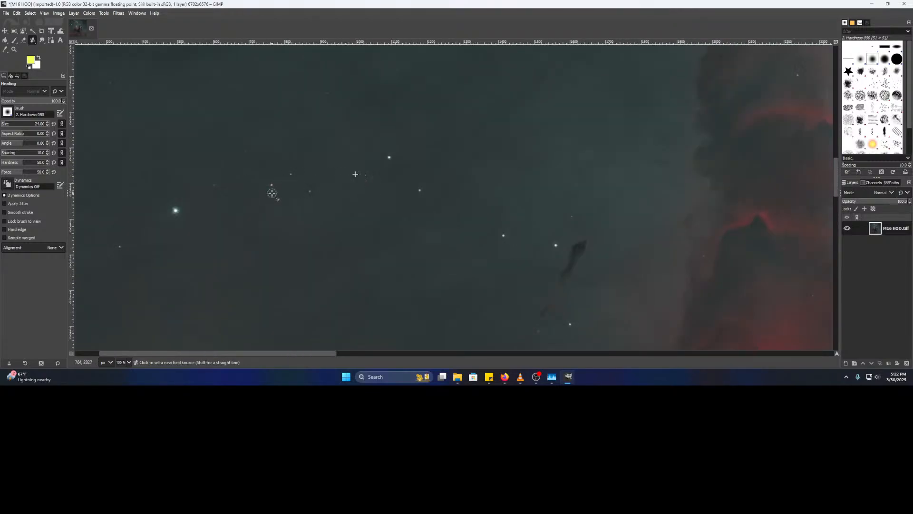
ctrl+scroll(402, 150, up, 4)
ctrl+click(402, 170)
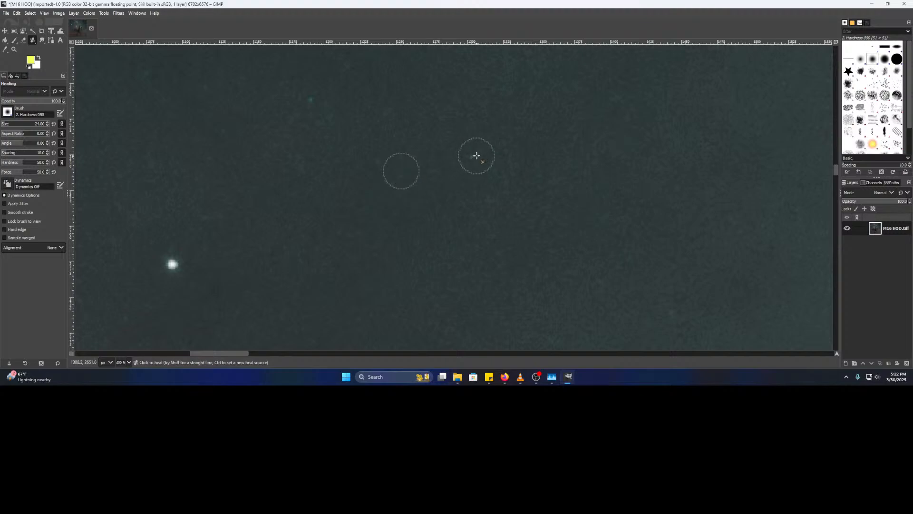
click(311, 100)
- Heal three more faint stars in a neighbouring area of dark sky
drag(282, 216, 343, 194)
mouse_move(294, 294)
mouse_down()
mouse_move(725, 132)
mouse_move(742, 136)
mouse_up()
drag(390, 180, 422, 191)
drag(206, 200, 522, 244)
ctrl+click(429, 195)
click(494, 203)
click(458, 117)
drag(429, 204, 634, 171)
click(395, 200)
drag(212, 247, 463, 173)
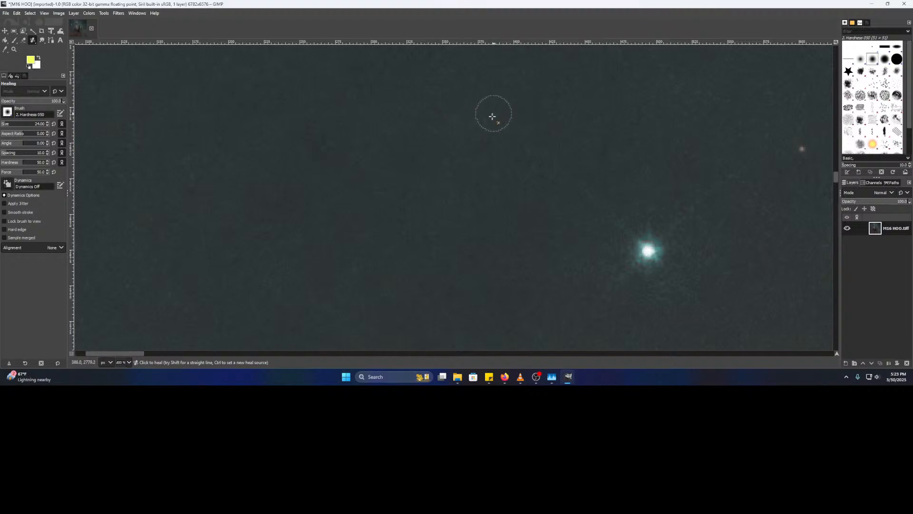
drag(290, 169, 603, 183)
scroll(534, 173, down, 3)
drag(528, 175, 393, 30)
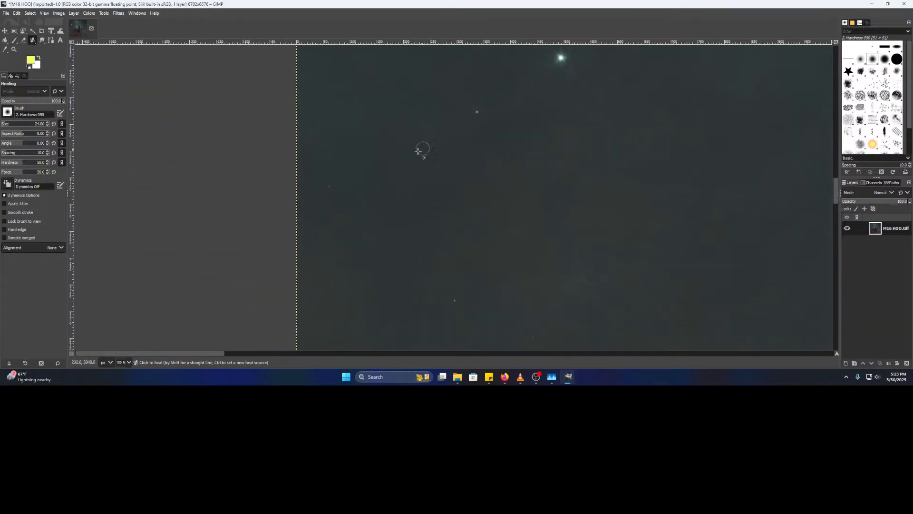
- Survey the dark filaments near the left edge and sample clean sky as the heal source
scroll(358, 177, up, 4)
drag(575, 187, 187, 202)
drag(691, 218, 183, 219)
scroll(495, 219, down, 2)
drag(571, 220, 135, 223)
drag(521, 228, 116, 167)
drag(419, 180, 253, 76)
drag(337, 268, 695, 60)
drag(146, 209, 674, 212)
drag(223, 214, 707, 195)
drag(499, 236, 717, 212)
drag(448, 259, 338, 54)
drag(319, 186, 348, 183)
ctrl+click(340, 152)
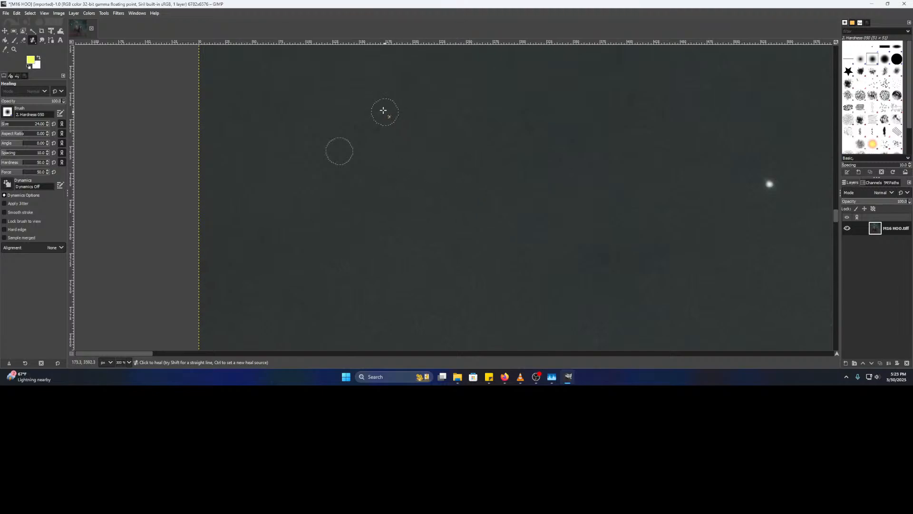
- Move to the reddish nebula area and sample clean sky beside its faint stars
drag(668, 208, 106, 192)
drag(642, 181, 131, 172)
mouse_move(554, 163)
mouse_down()
mouse_move(171, 183)
mouse_move(119, 161)
mouse_up()
drag(214, 286, 242, 160)
drag(332, 291, 343, 141)
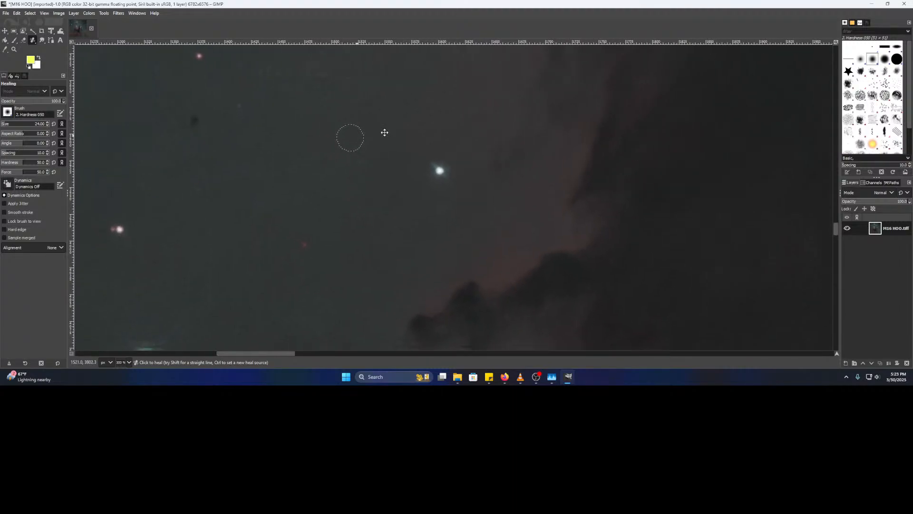
drag(228, 167, 619, 171)
mouse_move(134, 215)
mouse_down()
mouse_move(766, 230)
mouse_move(658, 217)
mouse_move(516, 267)
mouse_up()
ctrl+click(495, 210)
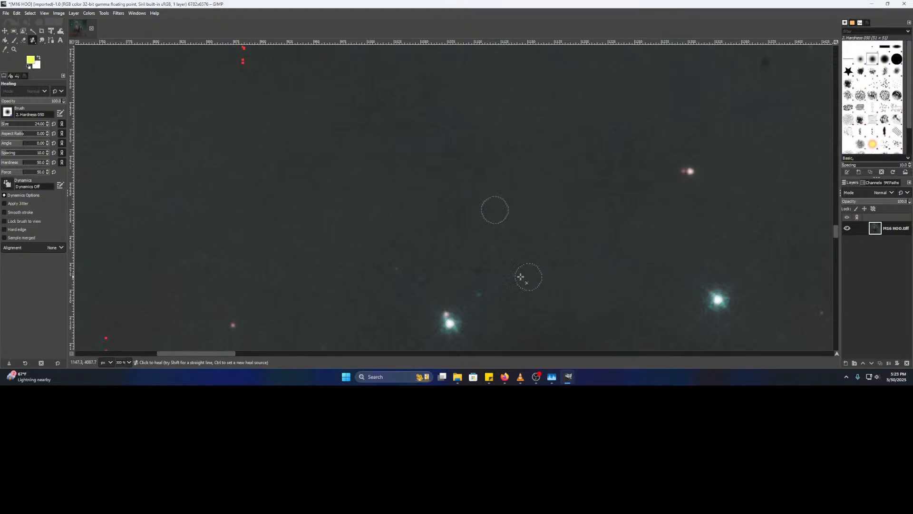
mouse_move(257, 258)
mouse_down()
mouse_move(382, 245)
mouse_move(629, 174)
mouse_up()
ctrl+click(400, 224)
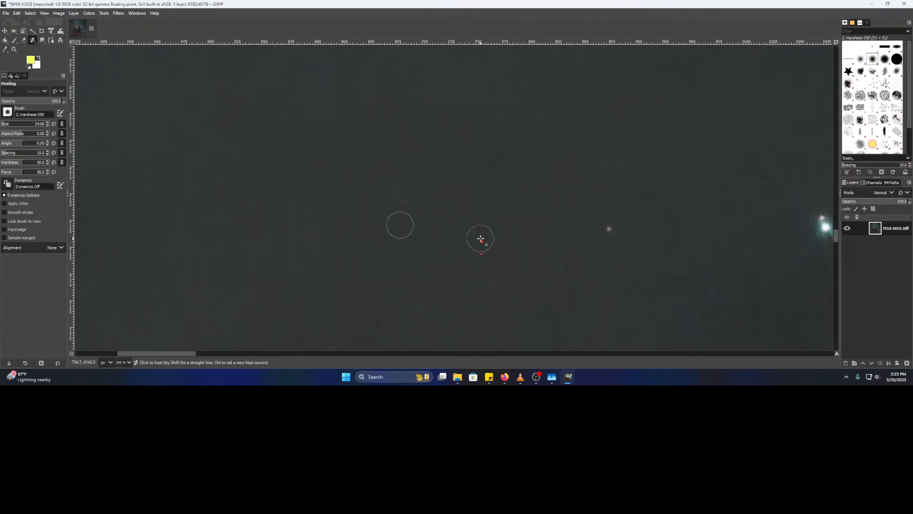
- Sample clean sky near the left edge and on a lower stretch of sky
drag(286, 192, 828, 278)
drag(486, 295, 646, 269)
drag(592, 285, 582, 177)
ctrl+click(454, 182)
mouse_move(540, 233)
mouse_down()
mouse_move(429, 190)
mouse_move(457, 219)
mouse_move(505, 212)
mouse_move(512, 142)
mouse_up()
drag(656, 221, 376, 145)
drag(666, 198, 278, 175)
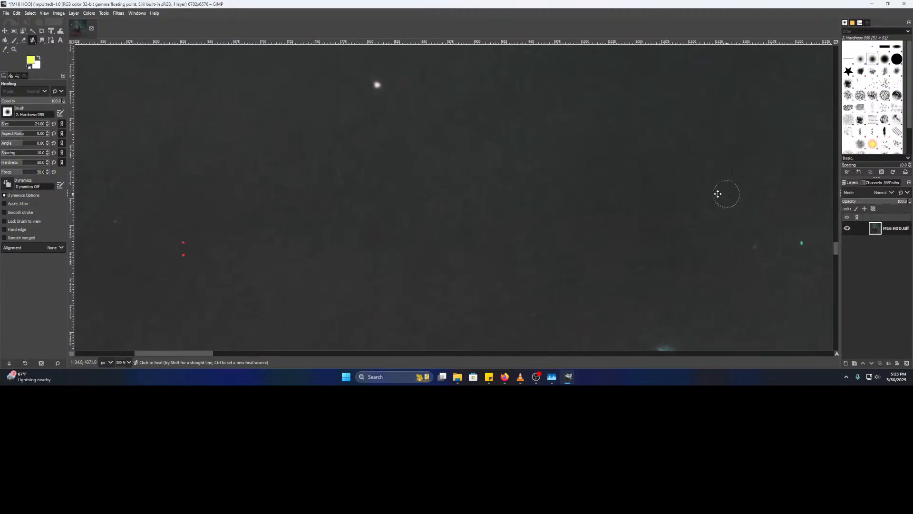
drag(724, 194, 466, 200)
ctrl+click(462, 214)
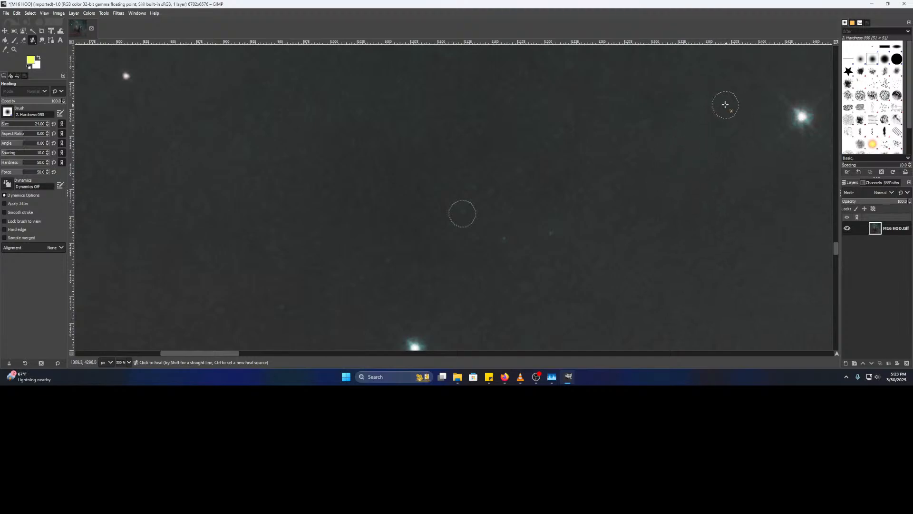
- Sample fresh clean sky around another group of faint stars and near the edge
mouse_move(635, 281)
mouse_down()
mouse_move(369, 245)
mouse_move(347, 124)
mouse_up()
mouse_move(546, 275)
mouse_down()
mouse_move(482, 265)
mouse_move(312, 185)
mouse_move(732, 73)
mouse_move(726, 77)
mouse_up()
drag(267, 173, 687, 238)
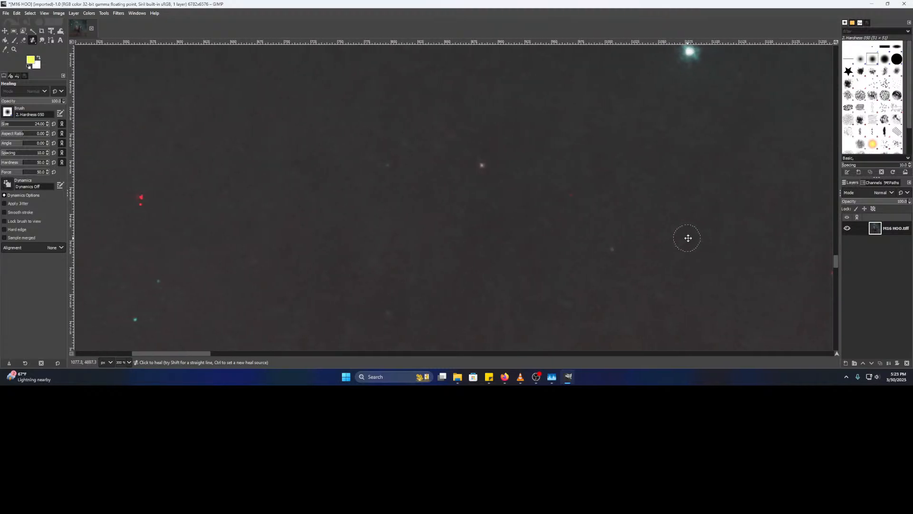
ctrl+click(527, 234)
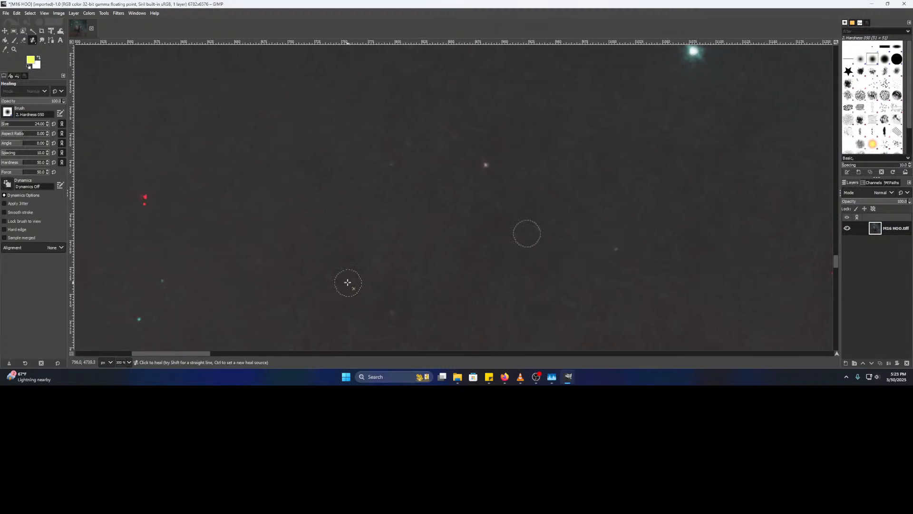
drag(349, 283, 572, 309)
ctrl+click(466, 254)
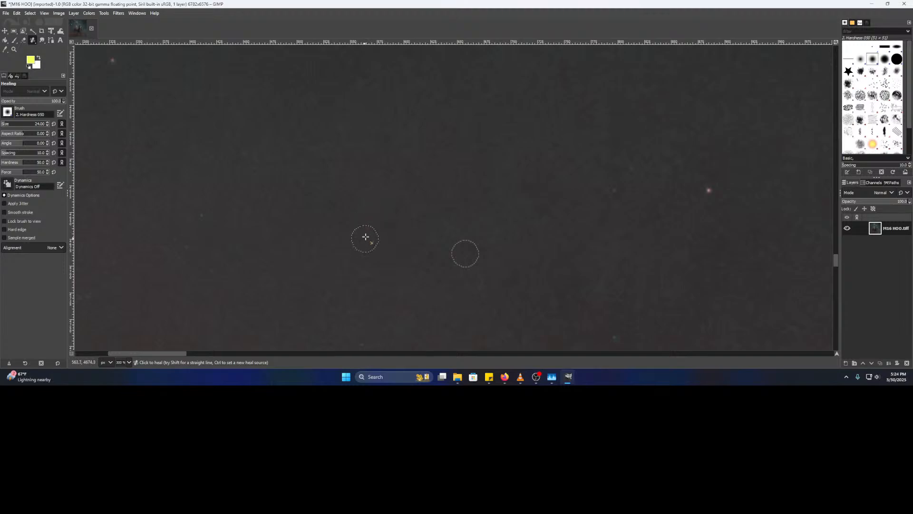
drag(204, 215, 739, 229)
ctrl+click(359, 133)
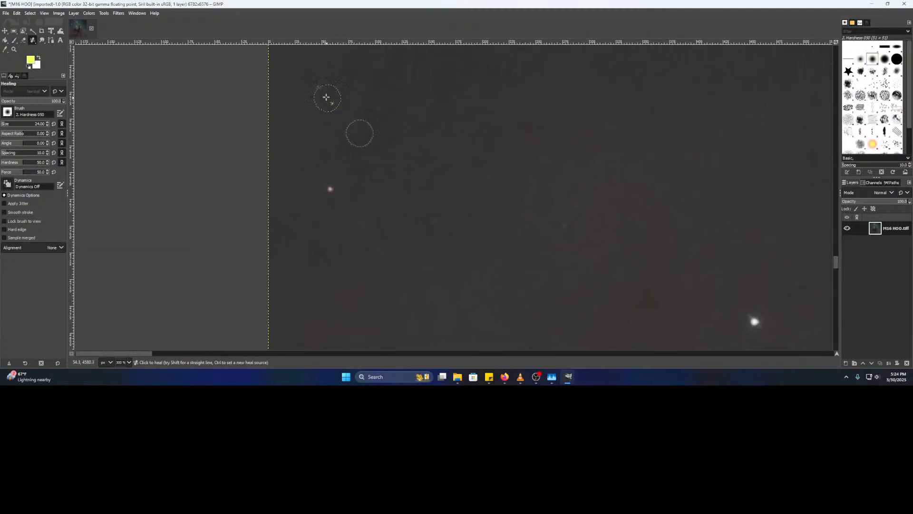
- Heal a faint star near the dark blob in the reddish lower sky
drag(592, 332, 589, 78)
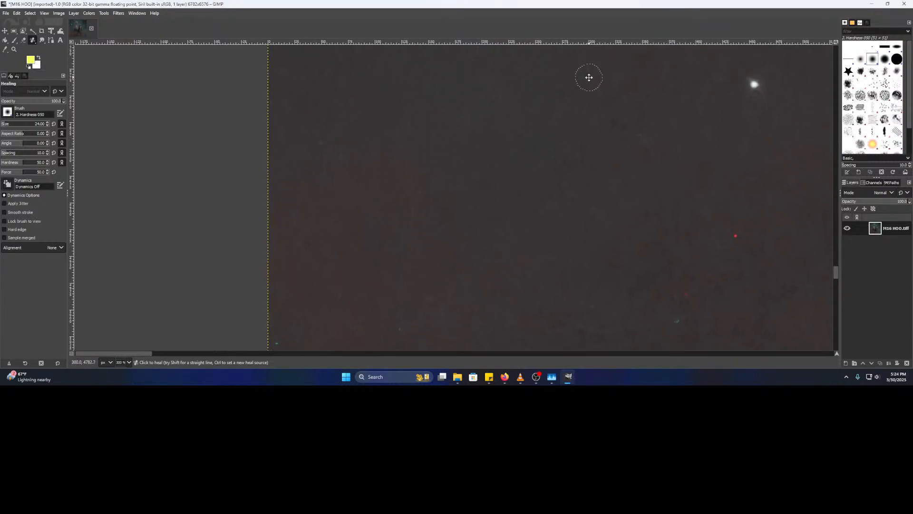
drag(750, 214, 469, 203)
ctrl+click(422, 216)
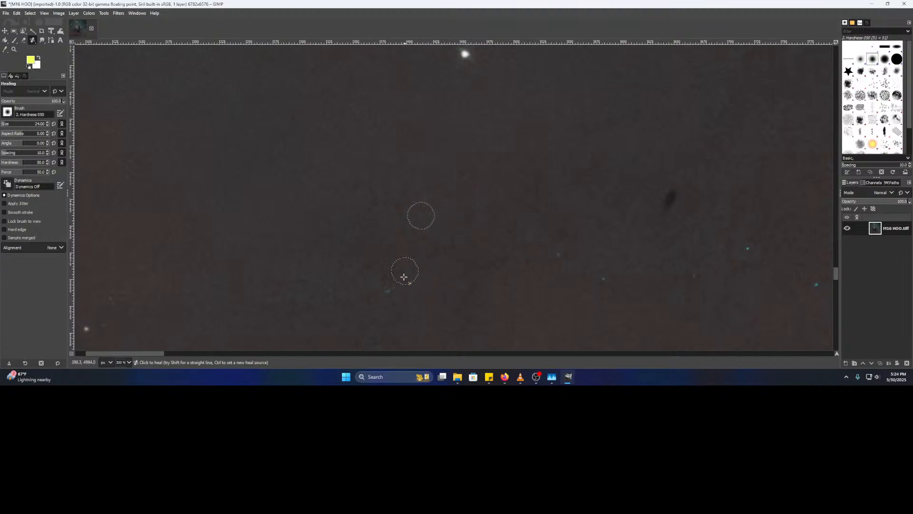
drag(522, 281, 340, 264)
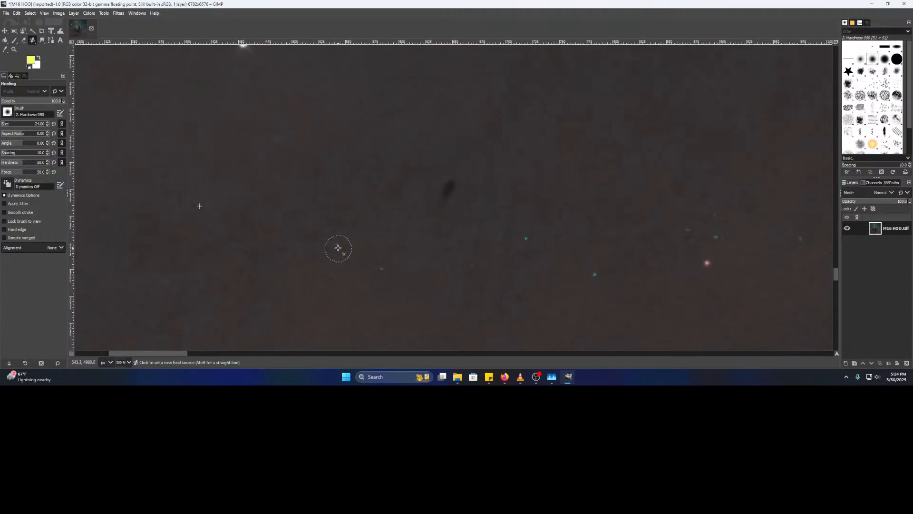
ctrl+click(360, 199)
ctrl+click(346, 277)
- Sample clean sky beside the next few faint stars in the lower sky
drag(457, 283, 404, 276)
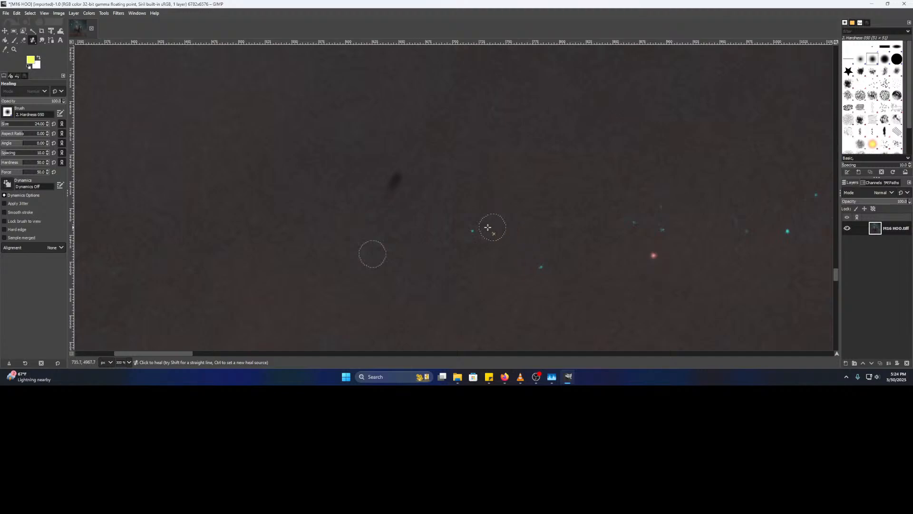
drag(577, 249, 460, 246)
ctrl+click(447, 237)
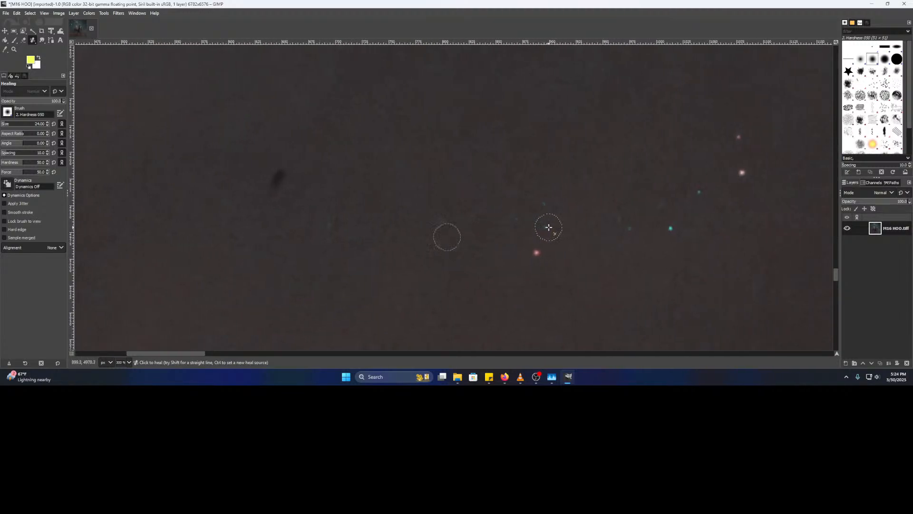
drag(619, 213, 437, 220)
ctrl+click(429, 218)
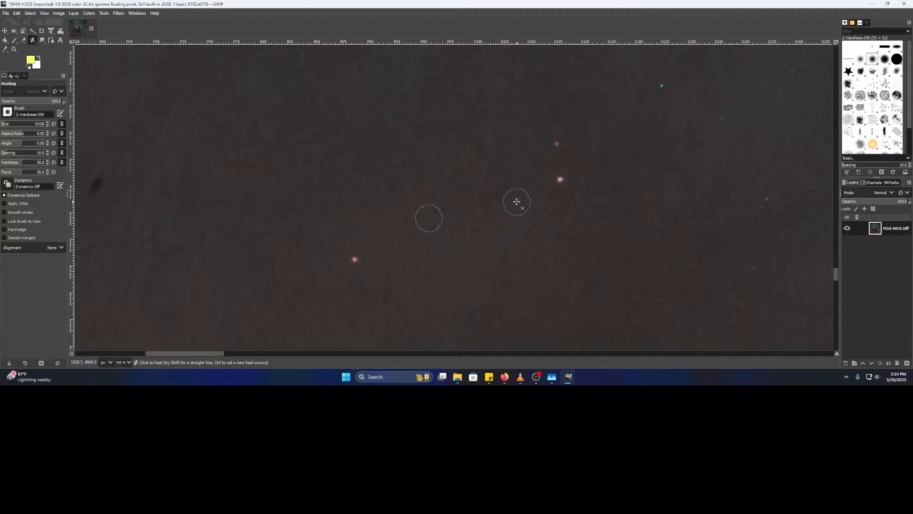
drag(690, 187, 473, 210)
ctrl+click(473, 211)
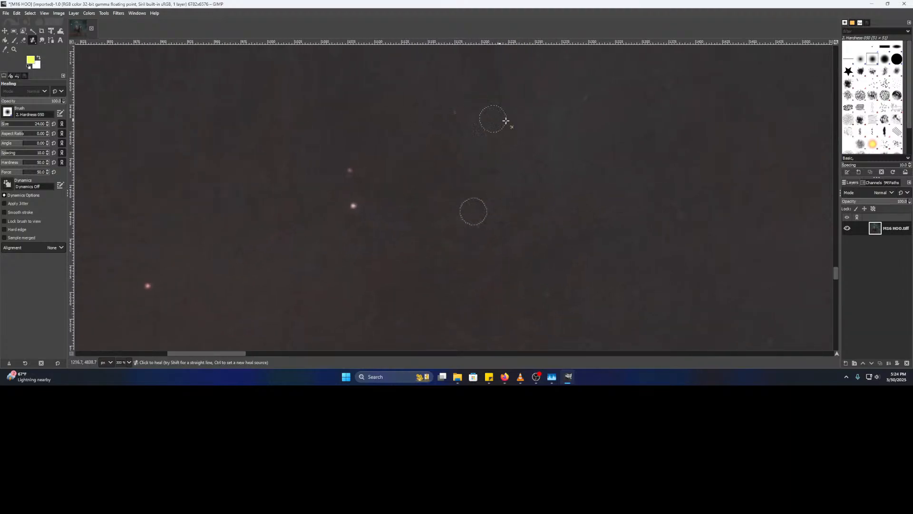
- Sample clean sky beside faint stars in another patch of the background
drag(509, 132, 405, 141)
drag(433, 239, 361, 216)
mouse_move(498, 201)
mouse_down()
mouse_move(267, 208)
mouse_move(245, 192)
mouse_up()
ctrl+click(341, 201)
drag(365, 264, 443, 99)
mouse_move(397, 228)
mouse_down()
mouse_move(375, 185)
mouse_move(337, 157)
mouse_up()
ctrl+click(562, 182)
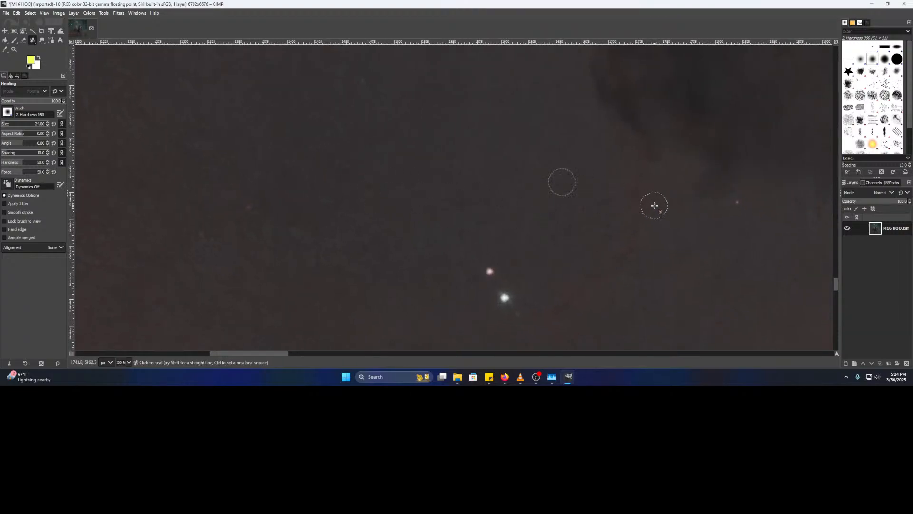
scroll(331, 238, left, 10)
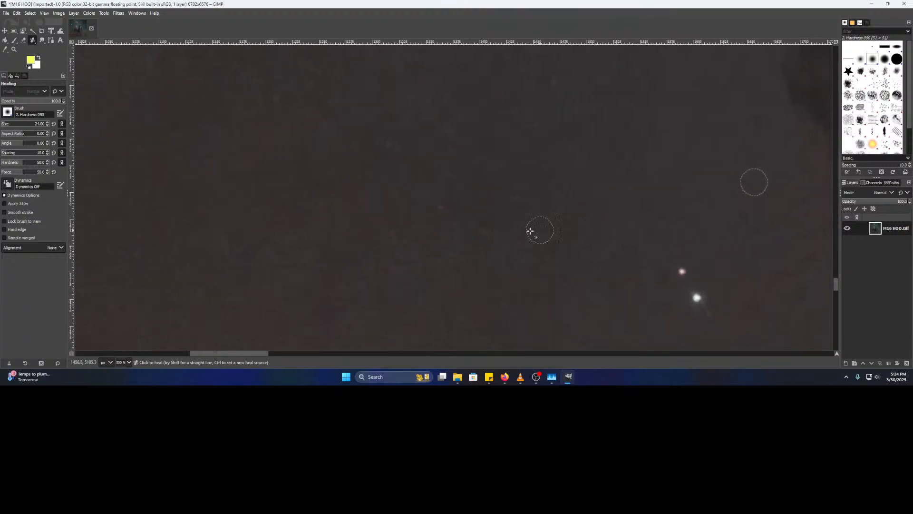
scroll(655, 240, left, 2)
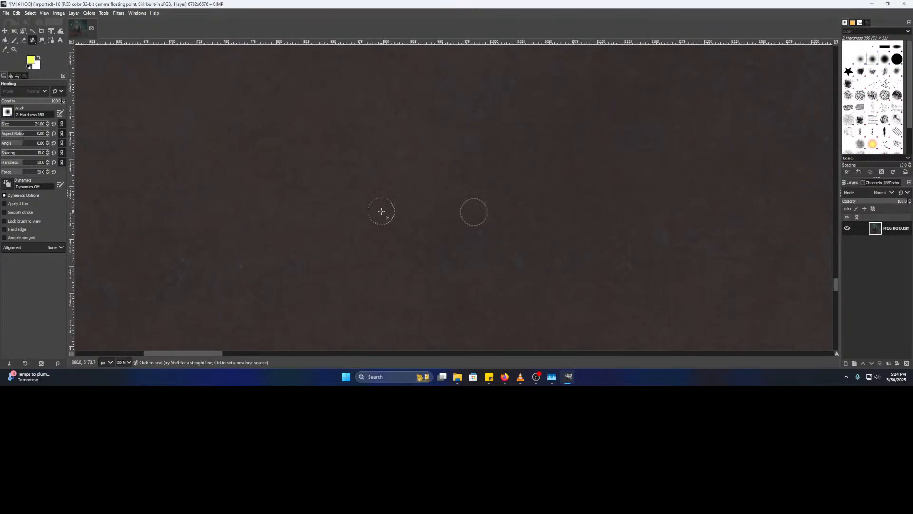
scroll(340, 241, left, 7)
scroll(636, 245, left, 5)
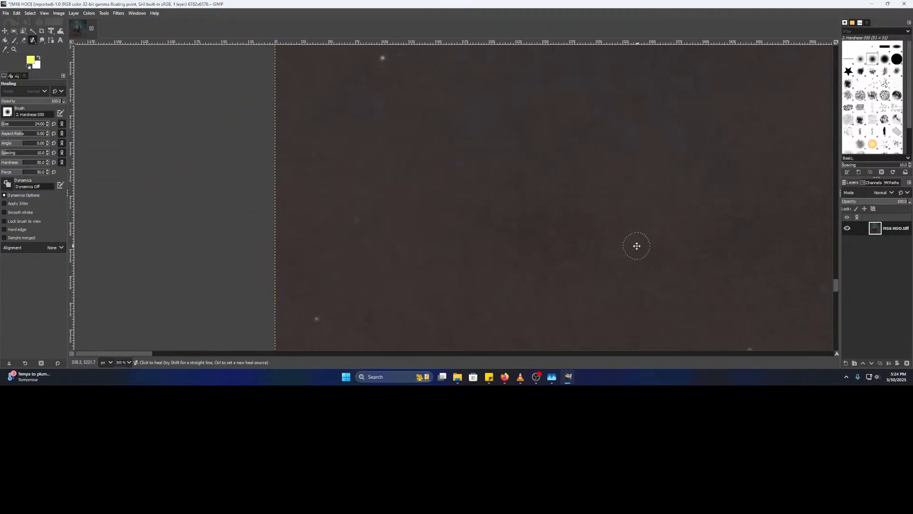
scroll(568, 226, right, 5)
scroll(555, 127, down, 1)
scroll(662, 218, right, 4)
drag(588, 234, 332, 226)
scroll(271, 235, right, 15)
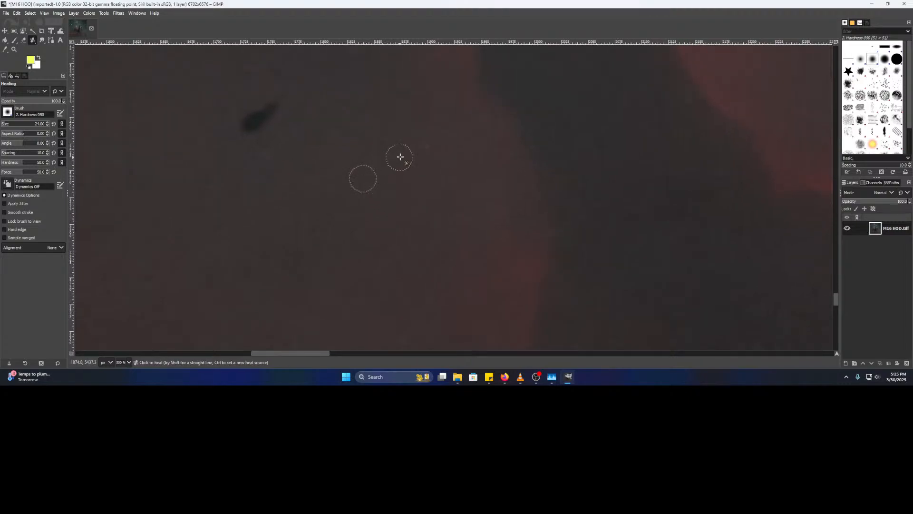
scroll(369, 256, down, 5)
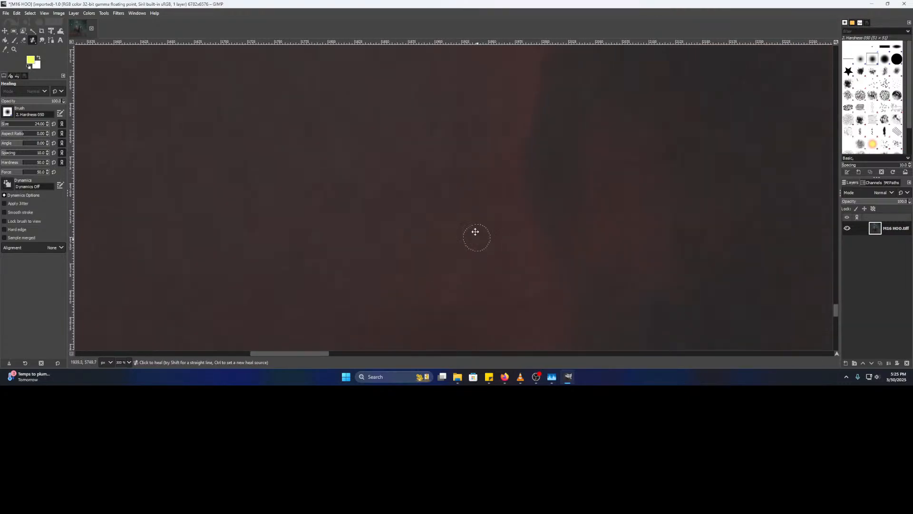
scroll(318, 253, left, 8)
scroll(332, 274, left, 15)
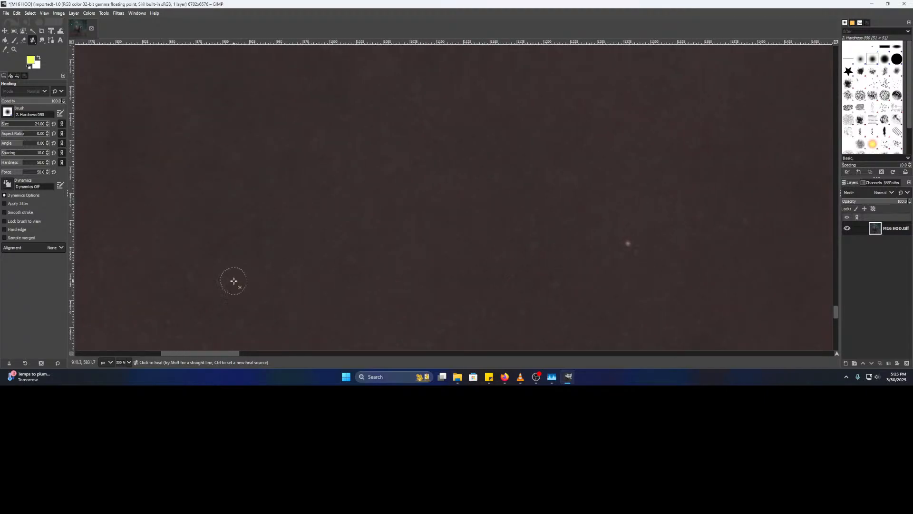
scroll(558, 269, left, 8)
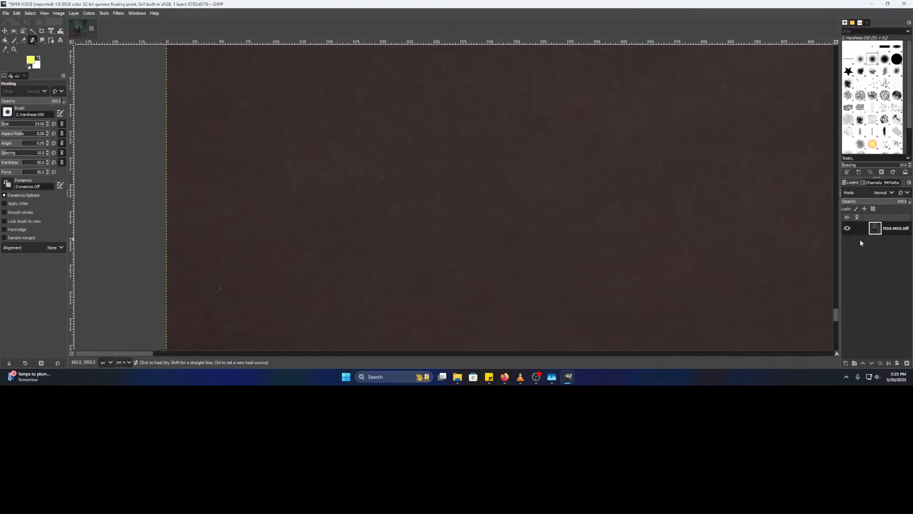
ctrl+click(253, 206)
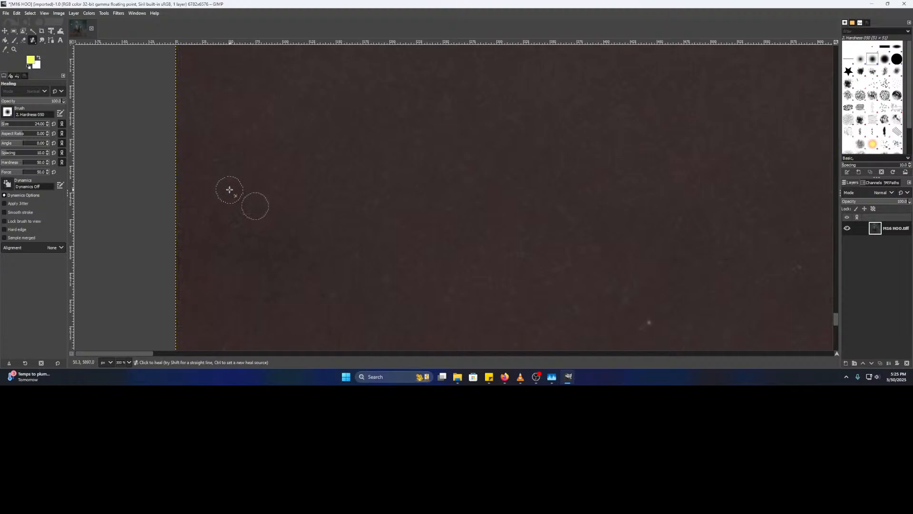
scroll(328, 214, down, 5)
scroll(380, 195, right, 10)
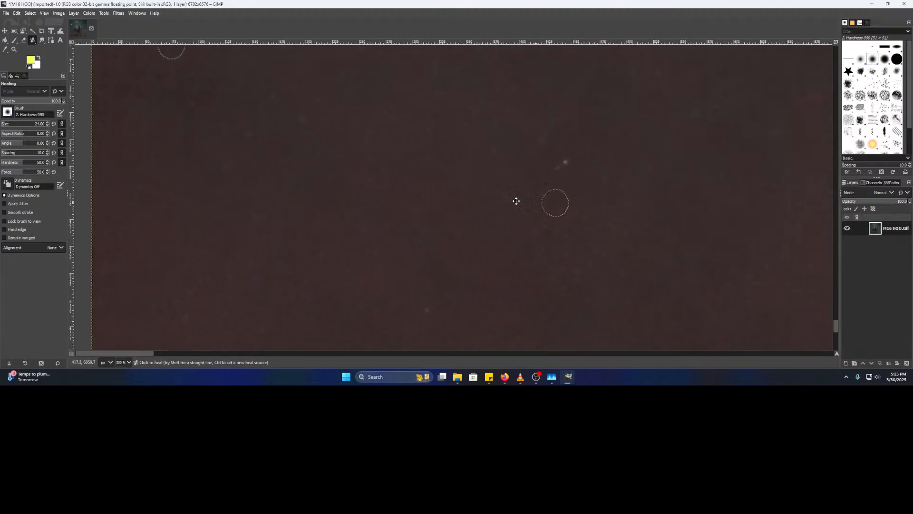
scroll(452, 228, right, 5)
scroll(381, 209, down, 1)
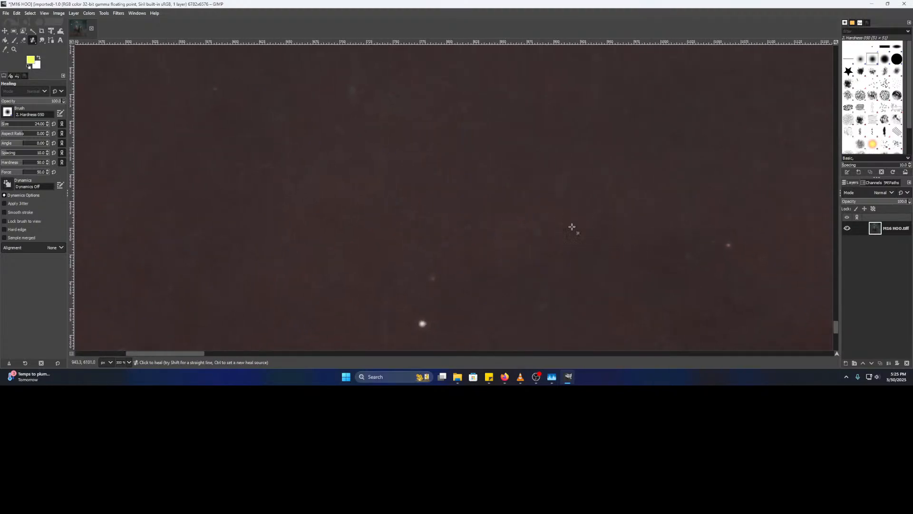
drag(597, 206, 130, 206)
drag(519, 216, 158, 220)
drag(550, 225, 157, 208)
drag(257, 300, 278, 172)
drag(320, 223, 325, 146)
drag(327, 244, 909, 149)
drag(296, 231, 678, 245)
ctrl+click(464, 208)
drag(384, 260, 701, 250)
drag(291, 257, 585, 248)
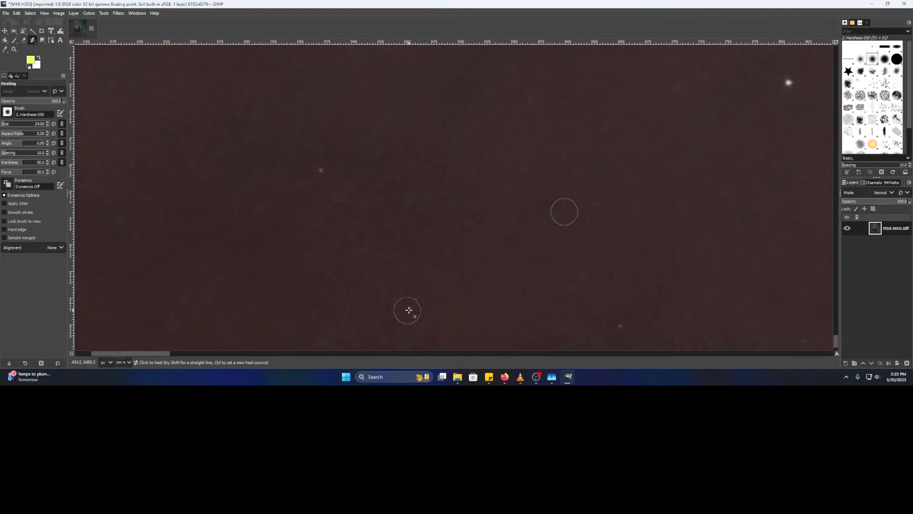
drag(280, 267, 710, 232)
drag(665, 283, 567, 185)
drag(715, 243, 383, 210)
drag(677, 200, 588, 204)
ctrl+click(544, 207)
drag(692, 199, 161, 254)
drag(733, 242, 350, 235)
scroll(529, 234, down, 3)
drag(712, 219, 260, 275)
scroll(411, 265, up, 3)
drag(637, 230, 312, 221)
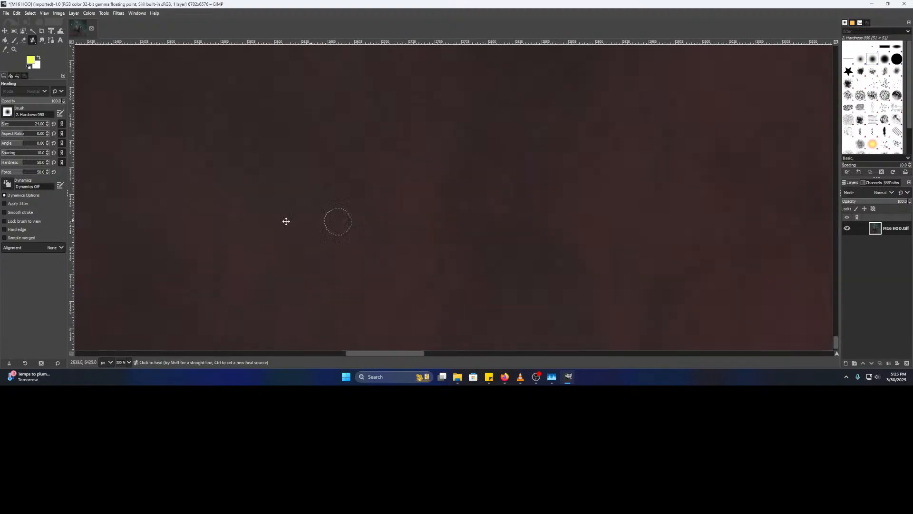
scroll(755, 262, down, 3)
drag(755, 261, 216, 263)
drag(586, 241, 200, 230)
drag(622, 238, 213, 314)
drag(305, 119, 664, 313)
drag(318, 88, 523, 314)
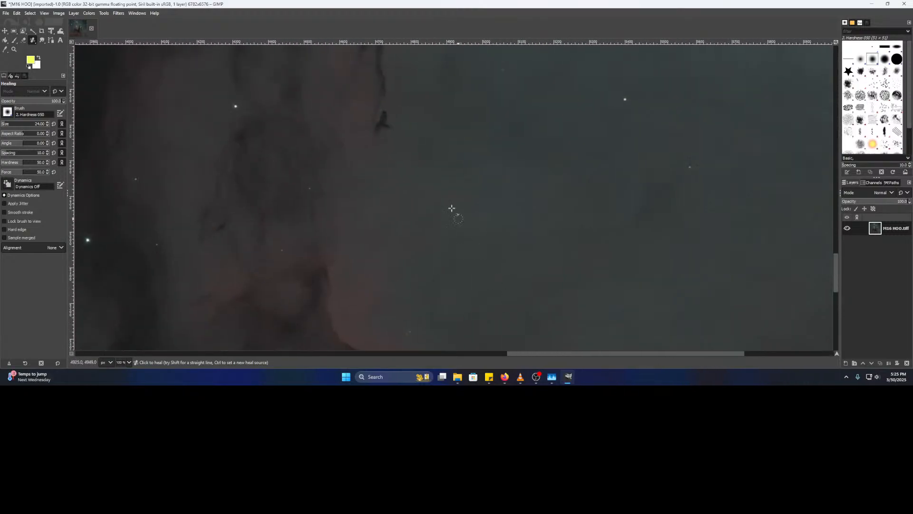
drag(435, 175, 635, 358)
scroll(590, 238, down, 2)
drag(433, 246, 620, 233)
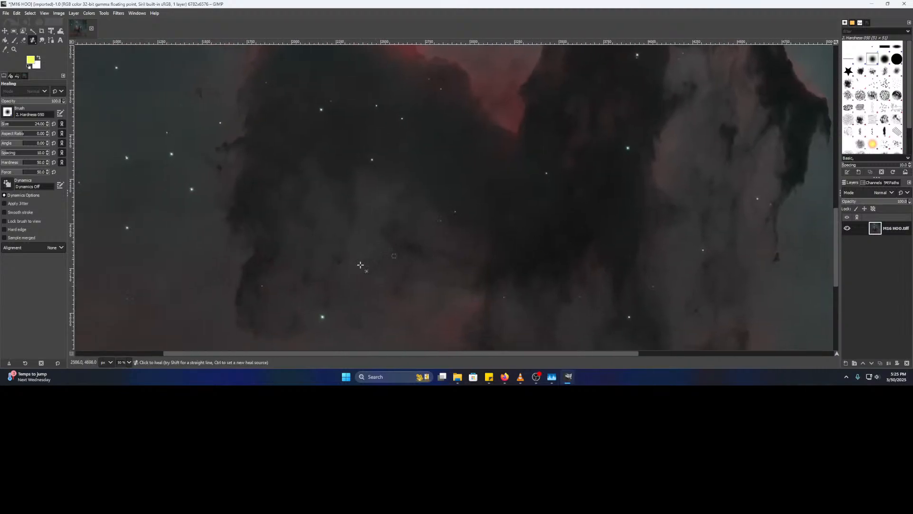
scroll(316, 271, up, 2)
scroll(420, 215, up, 1)
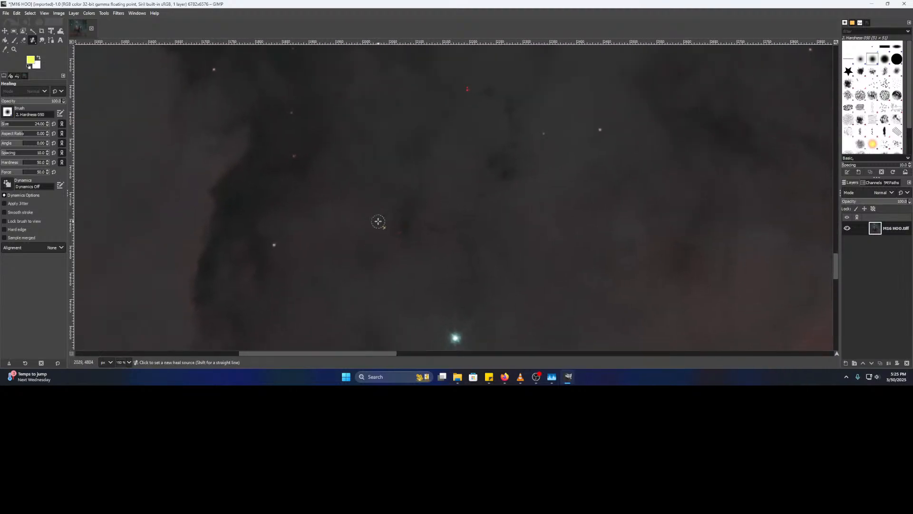
scroll(359, 232, up, 2)
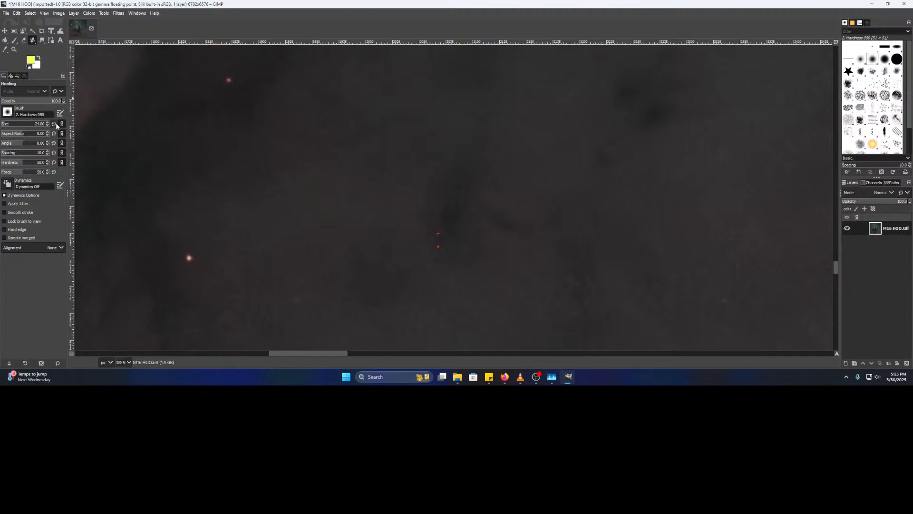
click(521, 377)
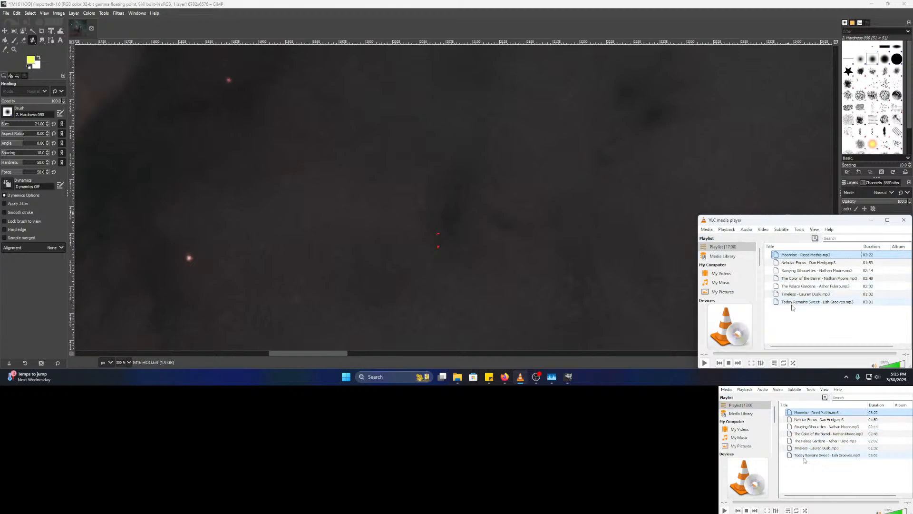
- Clear every track from VLC's current playlist
shift+click(795, 303)
right_click(795, 305)
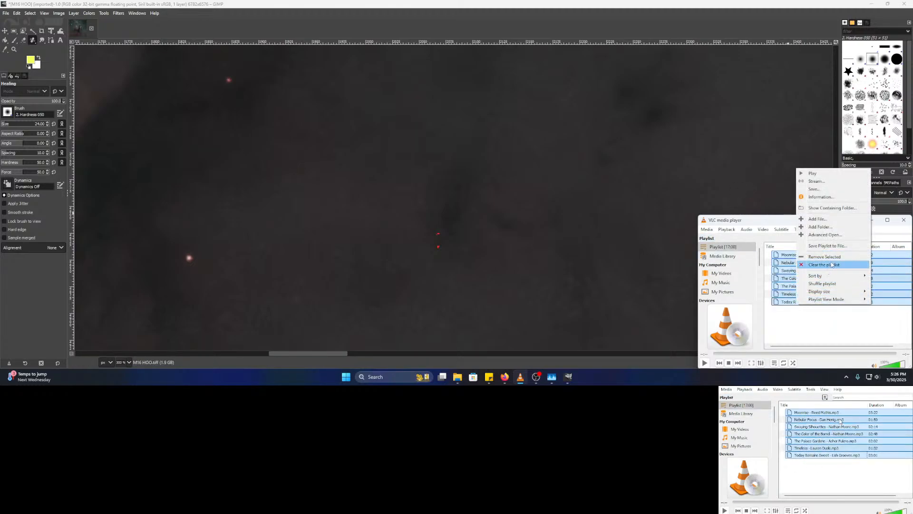
click(810, 259)
- Load and play the Music > Angry folder's six tracks, then minimize VLC
click(706, 229)
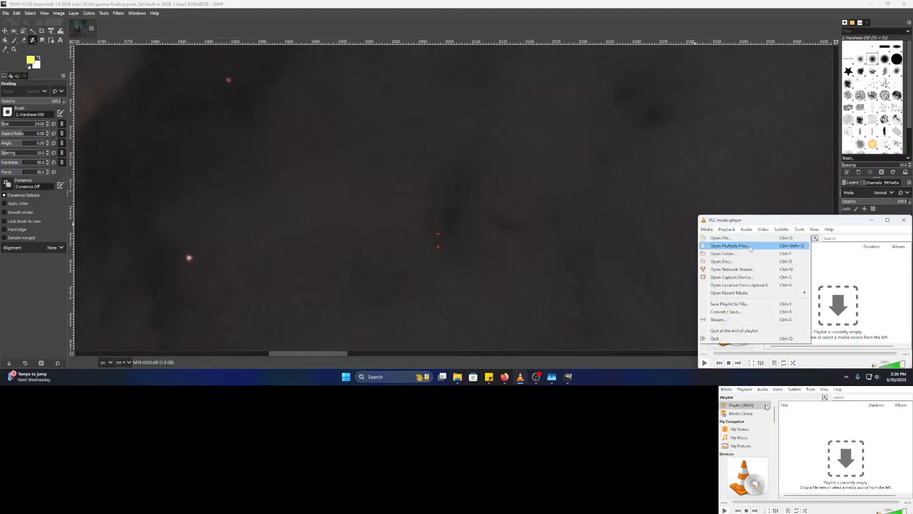
click(738, 261)
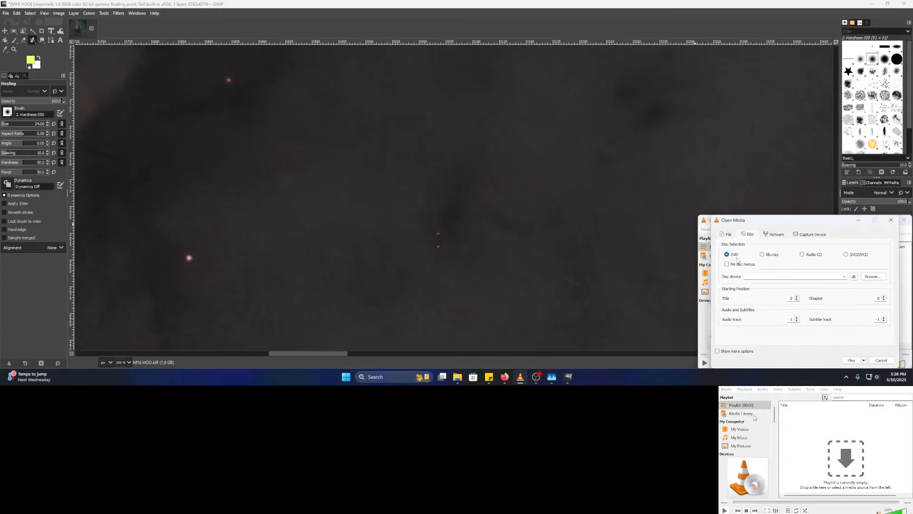
click(890, 220)
click(706, 229)
click(703, 253)
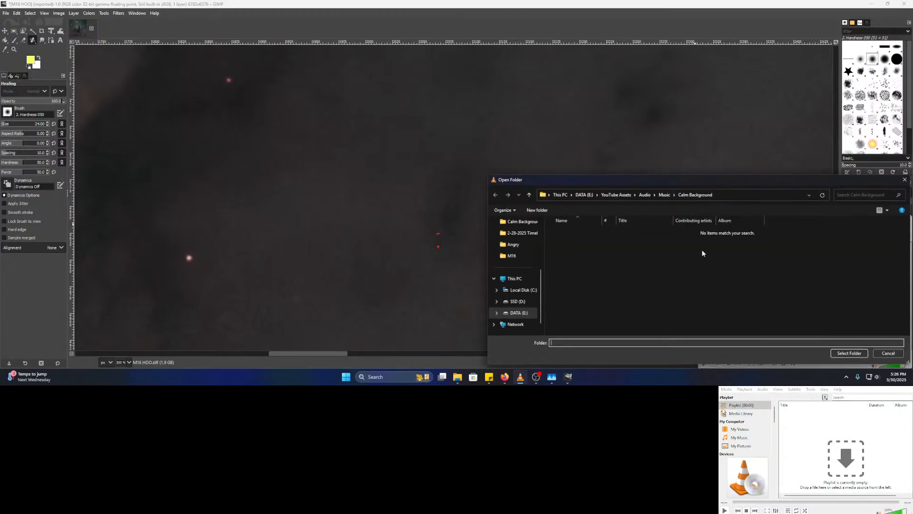
click(665, 196)
double_click(565, 232)
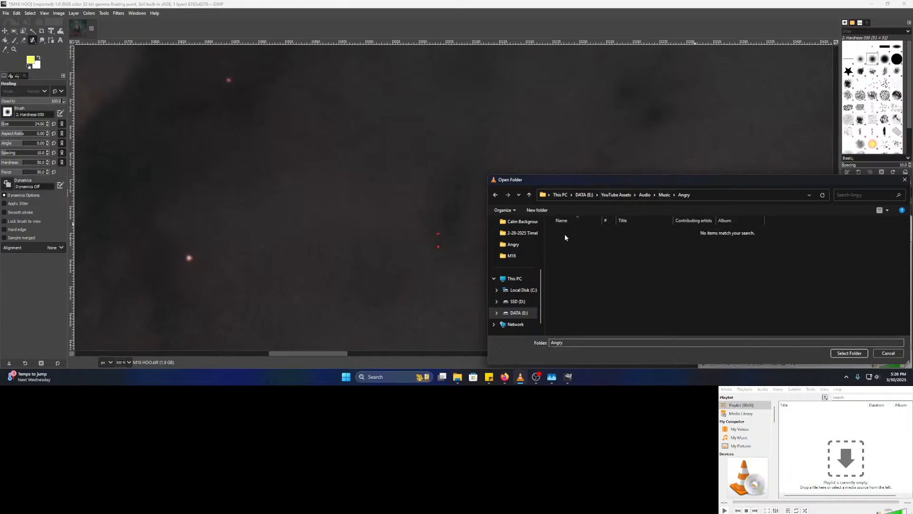
click(849, 353)
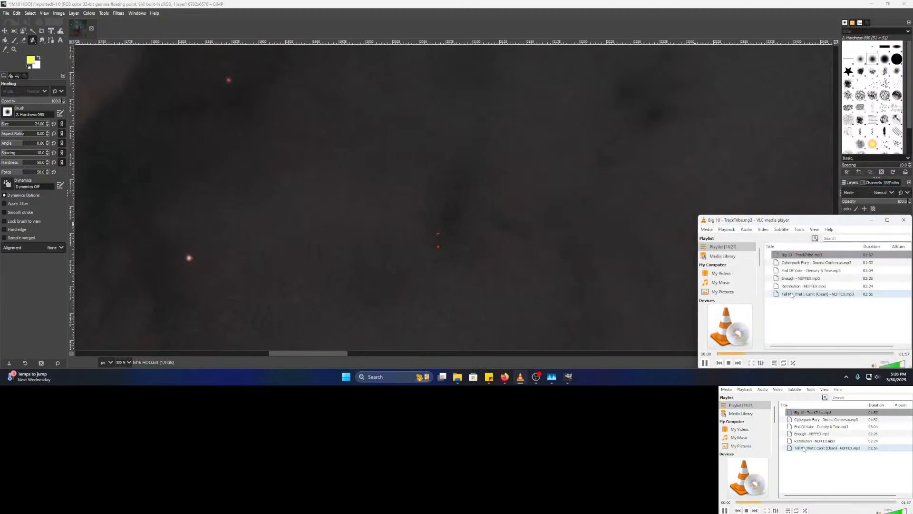
click(872, 220)
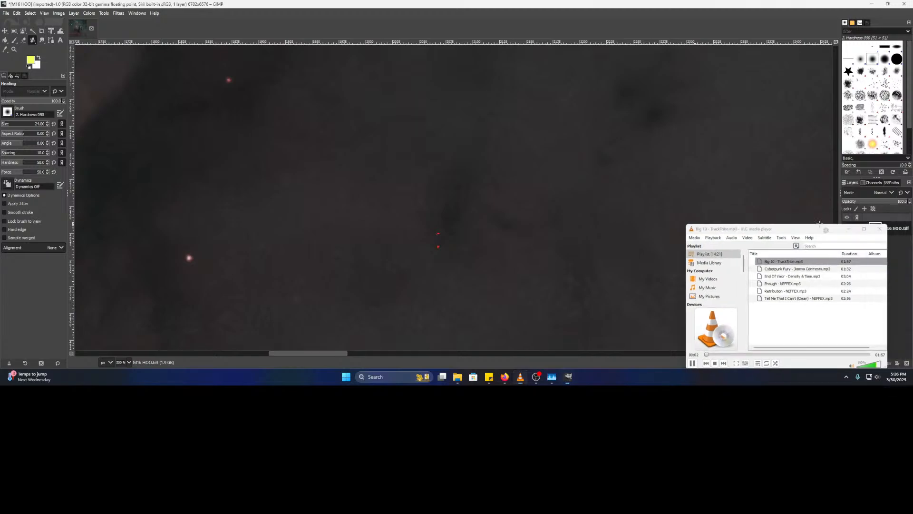
- Heal the first reddish spot into the dark background
scroll(436, 242, up, 2)
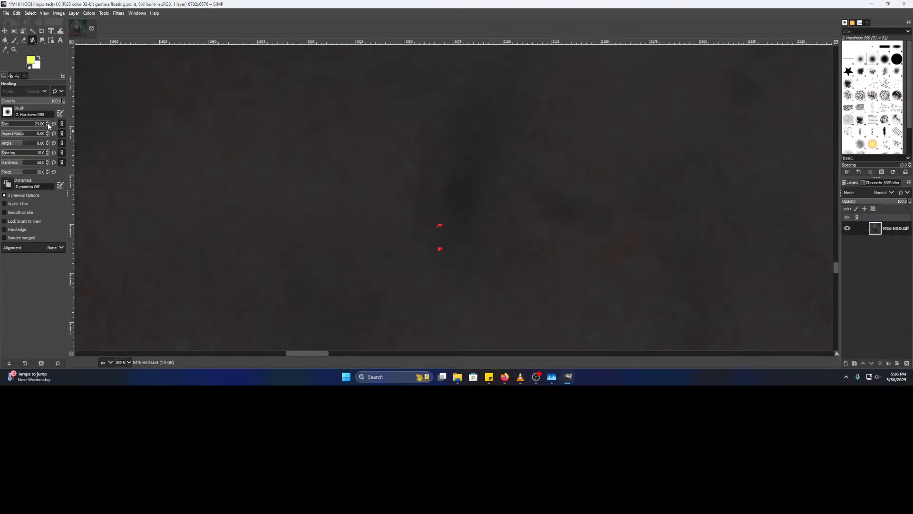
scroll(46, 124, down, 3)
scroll(456, 222, up, 2)
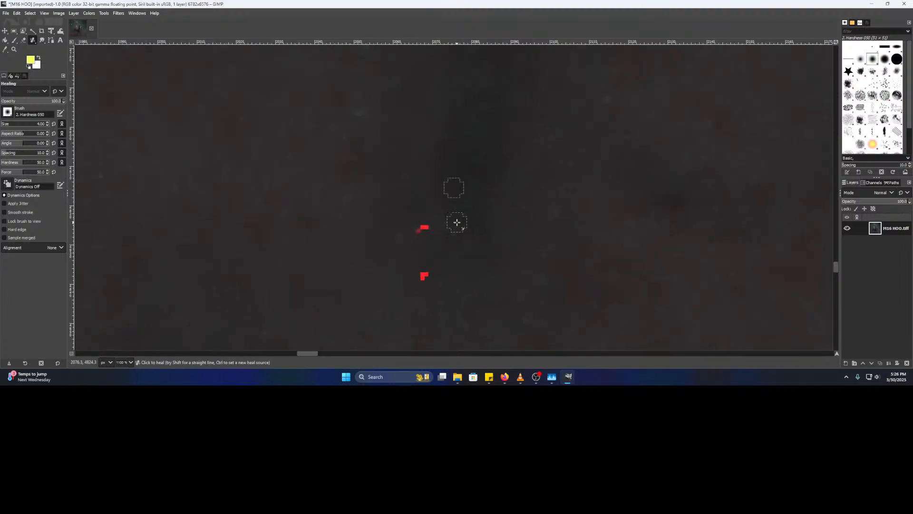
click(420, 229)
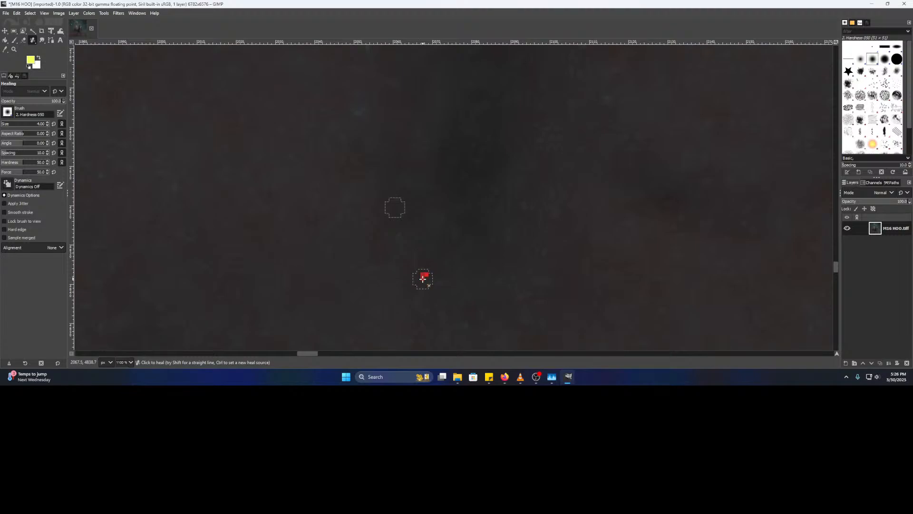
- Heal the next red speck and its leftover using adjacent clean background as source
scroll(506, 241, down, 4)
scroll(585, 241, down, 3)
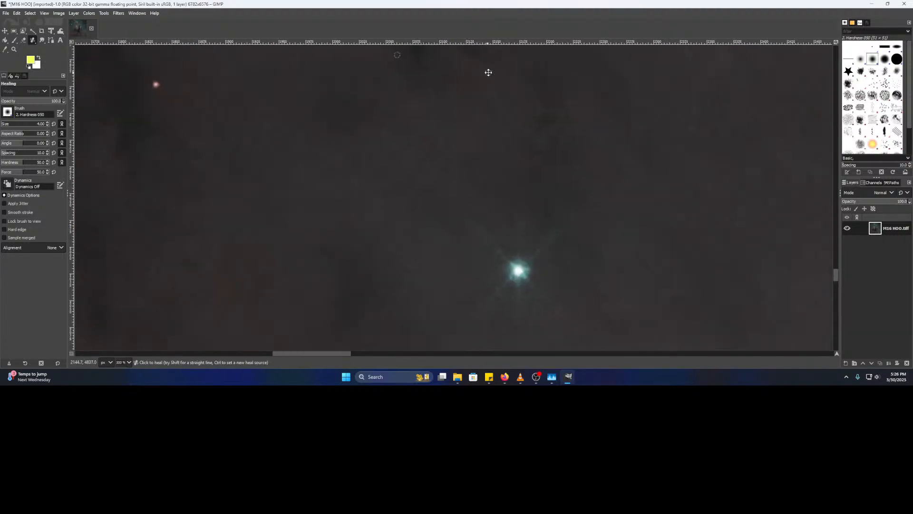
drag(509, 138, 378, 237)
scroll(378, 237, up, 2)
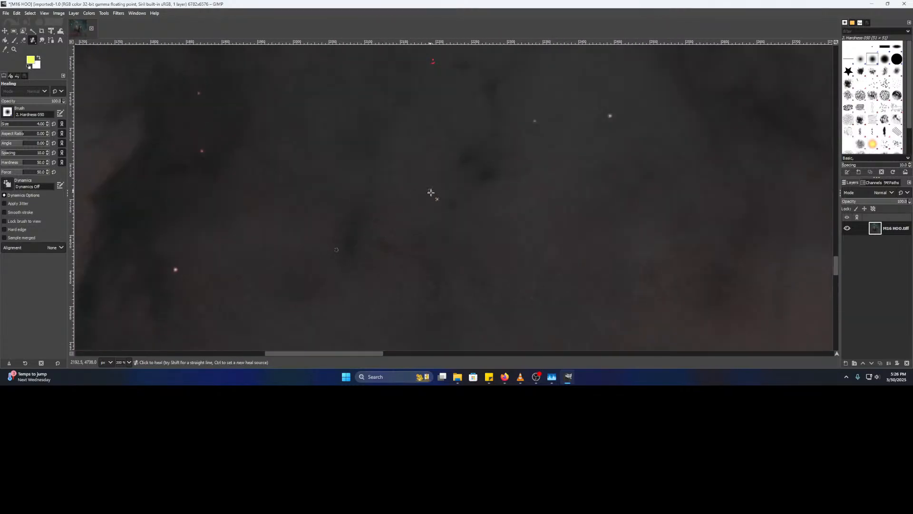
drag(424, 212, 415, 272)
drag(407, 181, 392, 241)
scroll(399, 195, up, 3)
mouse_move(410, 186)
mouse_down()
mouse_move(406, 221)
mouse_move(388, 217)
mouse_up()
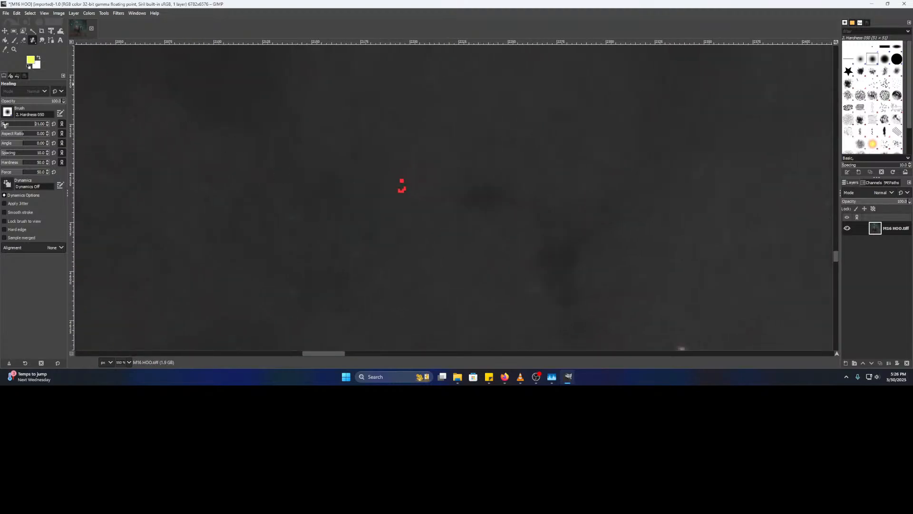
ctrl+click(367, 164)
click(403, 190)
click(399, 193)
- Zoom out and pan across the nebula to inspect the healed area
drag(529, 232, 439, 181)
scroll(590, 209, down, 2)
drag(595, 208, 404, 223)
mouse_move(400, 141)
mouse_down()
mouse_move(391, 195)
mouse_move(518, 340)
mouse_up()
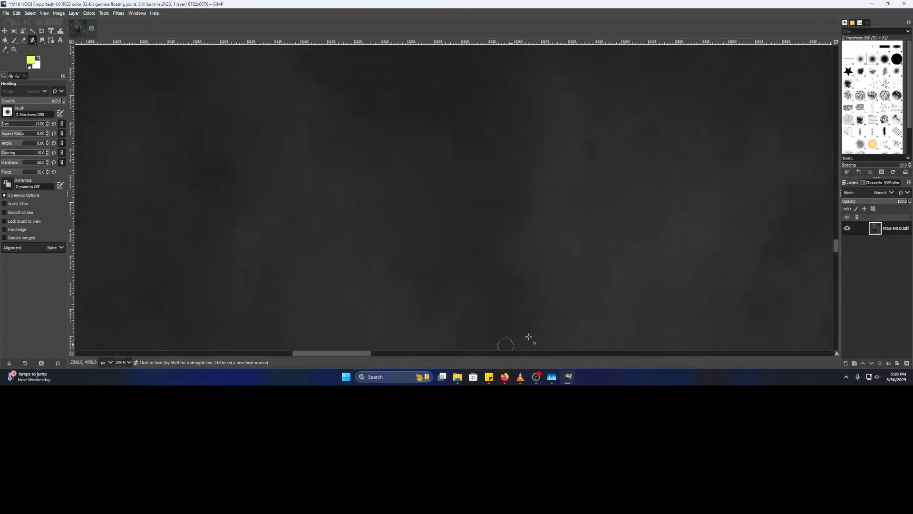
scroll(538, 285, down, 4)
drag(563, 276, 335, 45)
- Pan around the nebula's lower part and pick a clean heal source beside the specks
drag(420, 218, 416, 33)
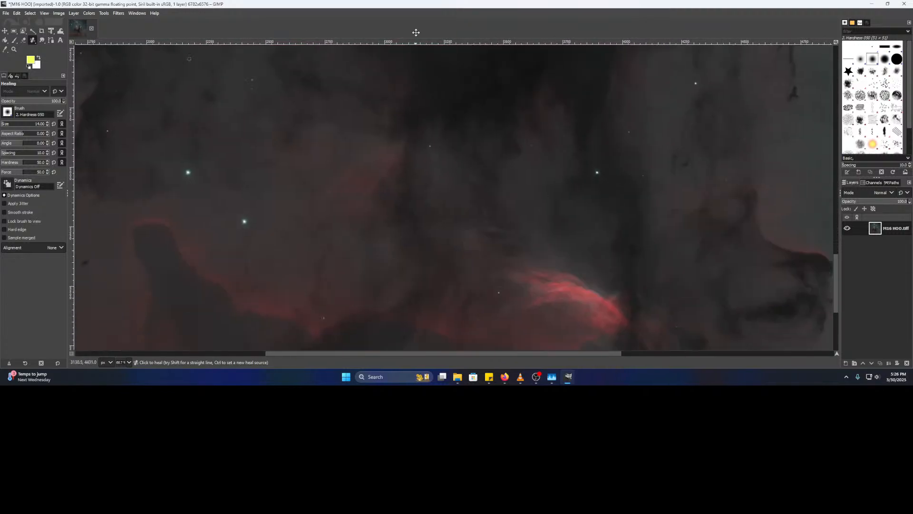
drag(472, 183, 554, 19)
drag(398, 264, 356, 59)
drag(528, 143, 120, 315)
drag(232, 169, 433, 308)
drag(359, 199, 476, 276)
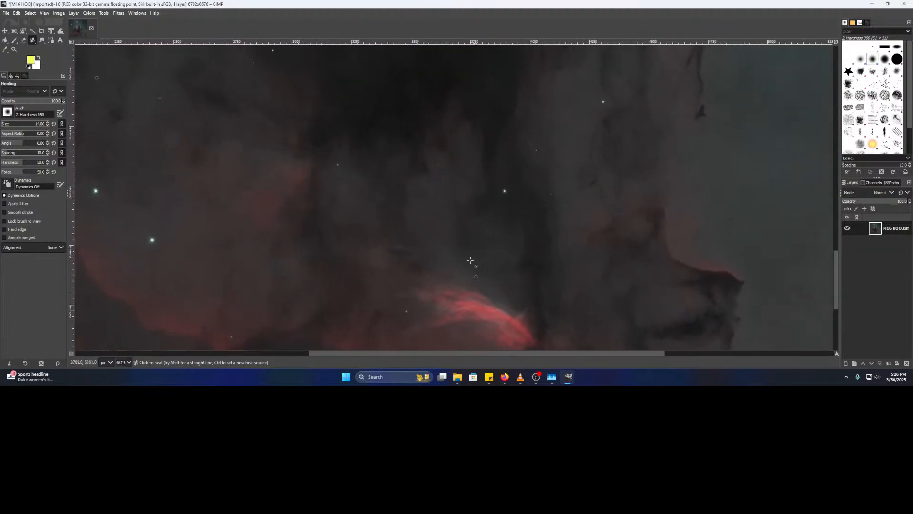
drag(425, 142, 186, 67)
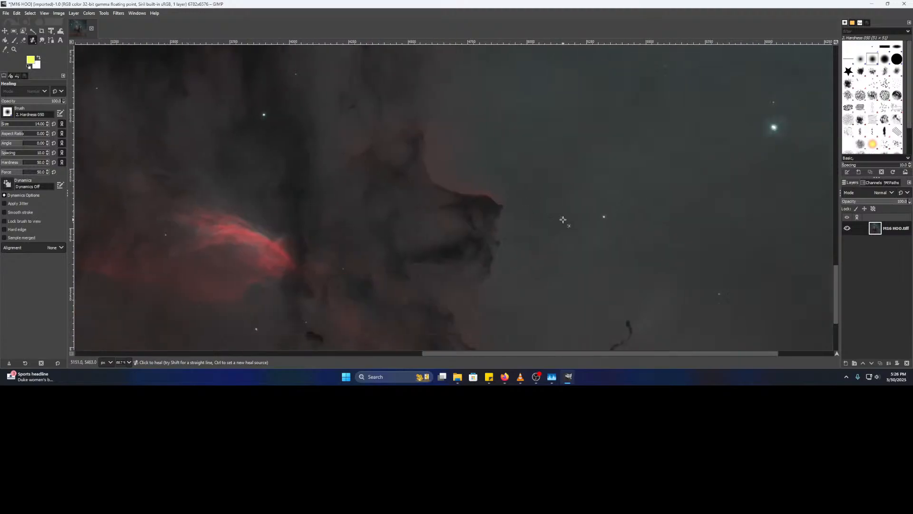
scroll(485, 172, up, 5)
scroll(486, 173, down, 6)
scroll(465, 165, down, 1)
drag(339, 164, 470, 305)
scroll(394, 176, up, 2)
drag(405, 148, 447, 298)
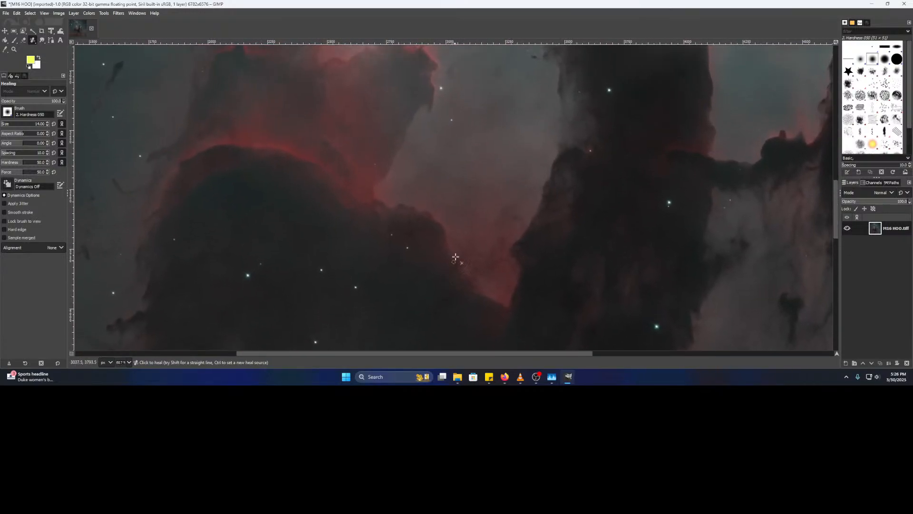
drag(490, 132, 500, 197)
scroll(524, 200, up, 5)
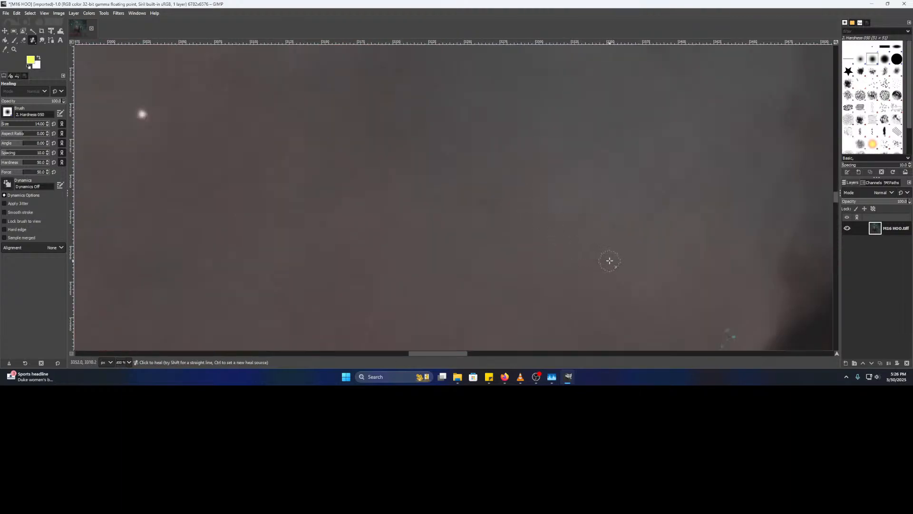
drag(612, 262, 338, 123)
ctrl+click(392, 170)
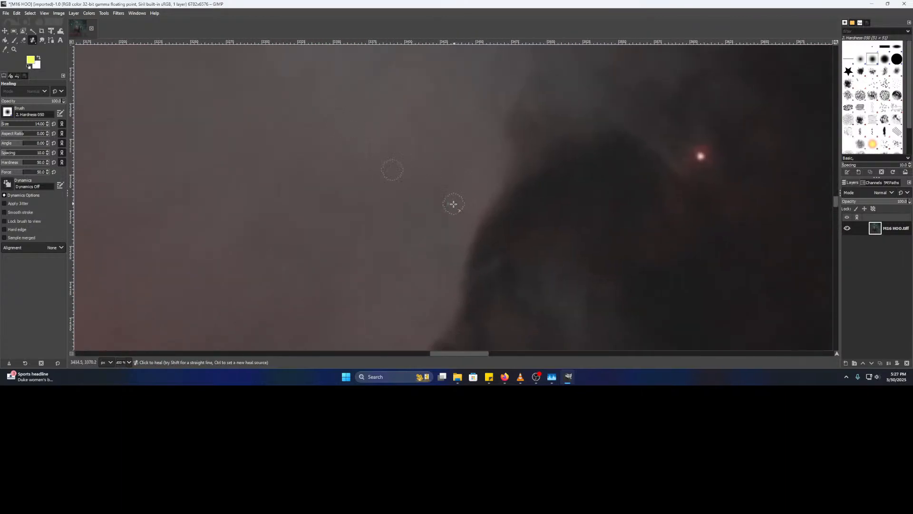
- Heal away the teal hot-pixel specks in the lower nebula
scroll(492, 215, down, 4)
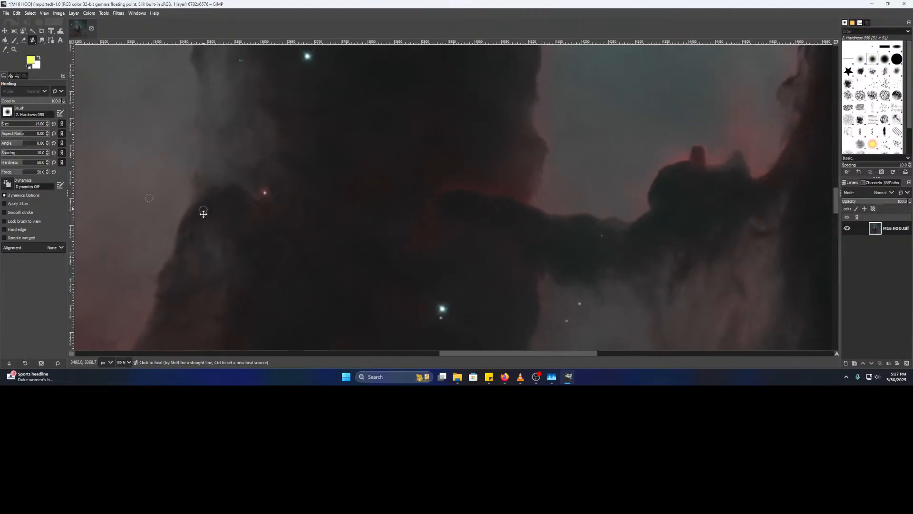
drag(204, 214, 244, 332)
drag(356, 141, 413, 186)
scroll(344, 203, up, 3)
drag(366, 248, 407, 213)
ctrl+click(396, 199)
click(372, 219)
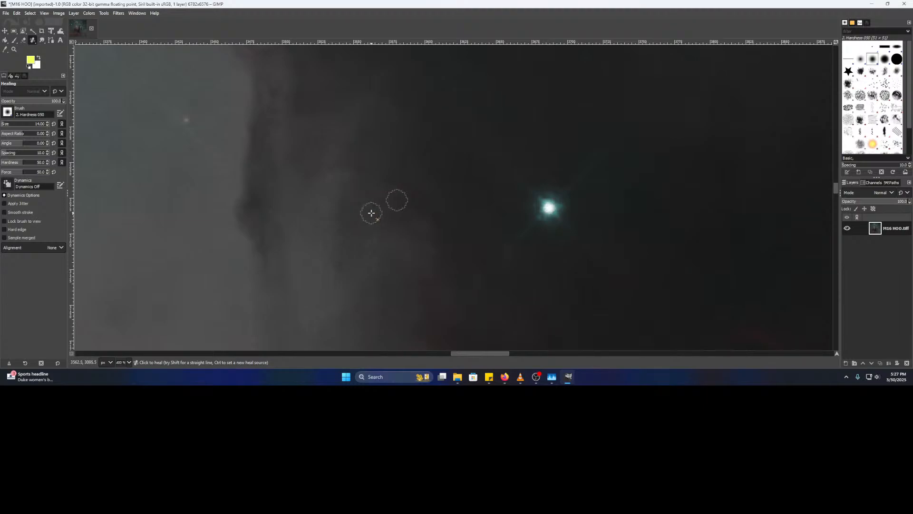
- Inspect the lower-right pillars and the upper-left pillar's stars for further specks
scroll(446, 218, down, 5)
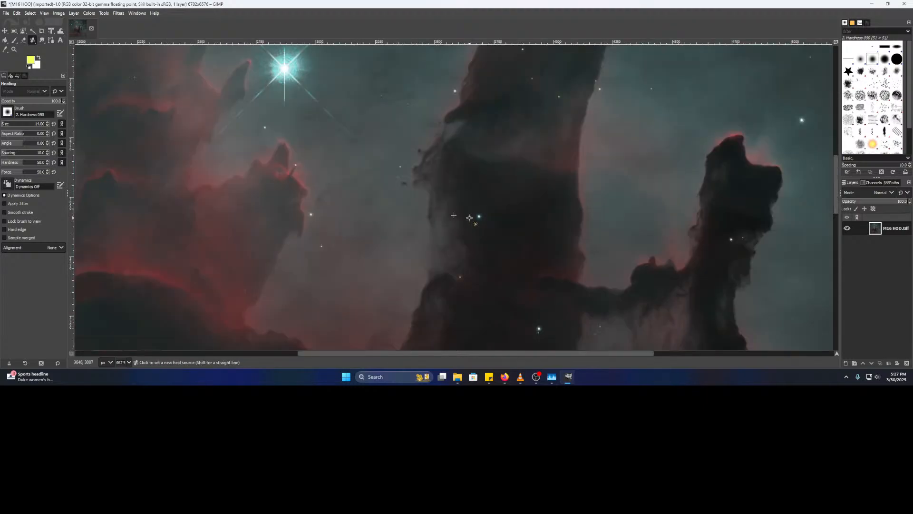
scroll(511, 194, up, 4)
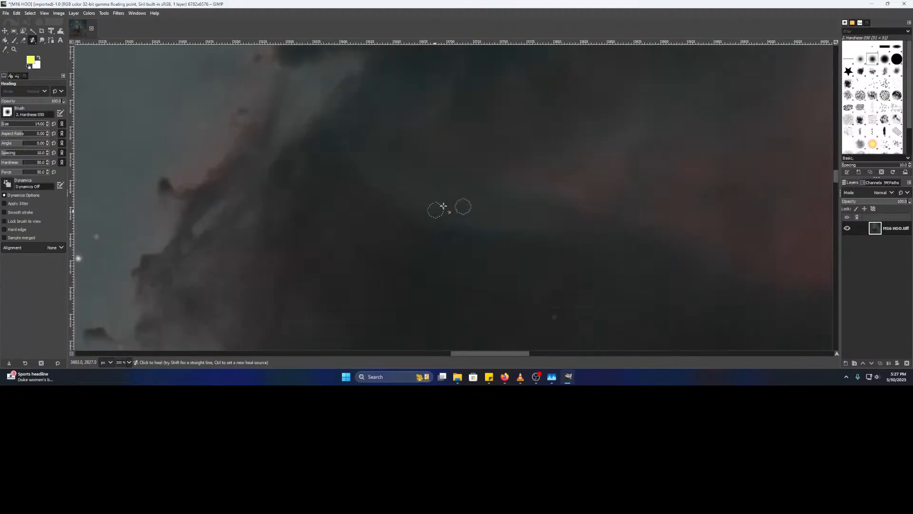
scroll(502, 268, down, 2)
drag(537, 283, 310, 117)
drag(494, 180, 381, 274)
drag(274, 139, 352, 317)
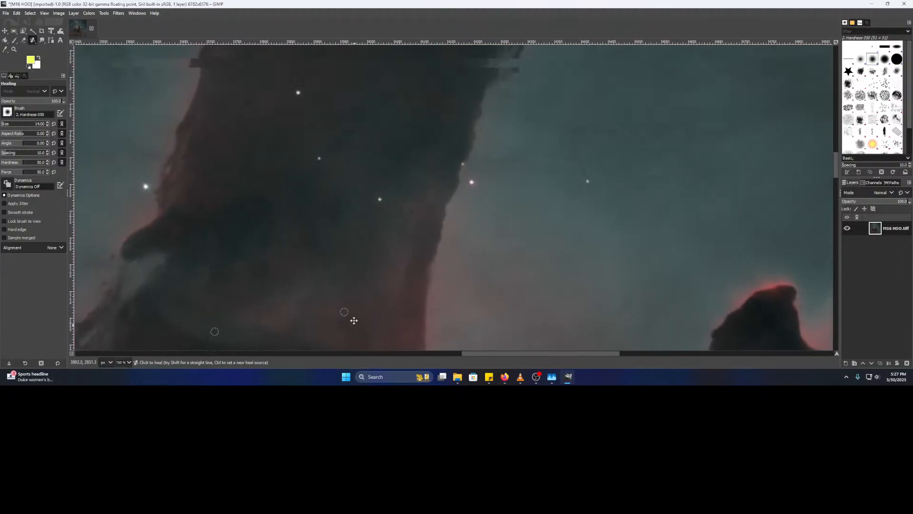
drag(303, 147, 316, 235)
drag(321, 197, 314, 245)
drag(351, 115, 348, 247)
drag(404, 167, 396, 283)
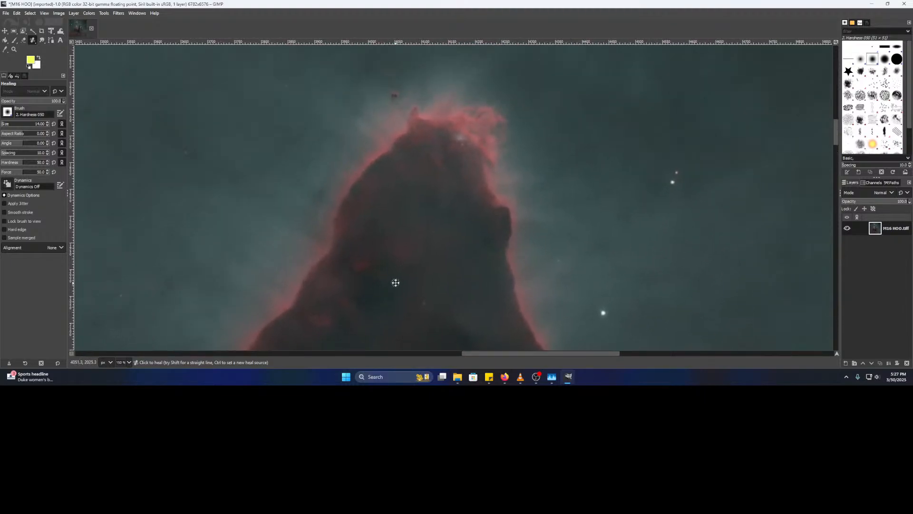
scroll(395, 282, down, 2)
drag(459, 292, 509, 206)
drag(414, 249, 680, 213)
mouse_move(482, 197)
mouse_down()
mouse_move(509, 182)
mouse_move(559, 94)
mouse_up()
drag(403, 324, 459, 267)
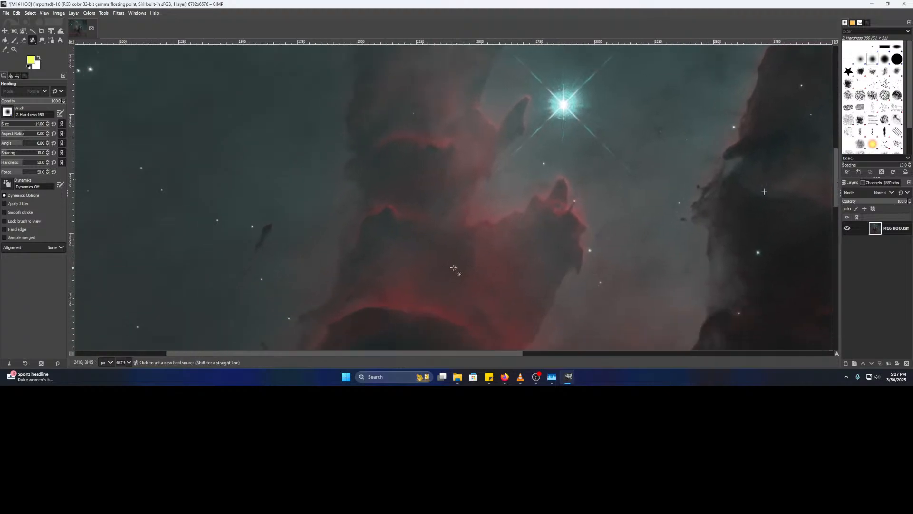
- Survey the upper nebula, its top edge and the dark pillar's head for remaining specks
scroll(457, 268, up, 3)
drag(660, 189, 427, 226)
drag(322, 147, 477, 256)
drag(376, 198, 502, 314)
drag(509, 54, 518, 286)
drag(522, 87, 490, 288)
drag(495, 141, 513, 314)
drag(493, 115, 484, 328)
drag(483, 145, 363, 341)
drag(664, 133, 272, 313)
drag(448, 167, 403, 273)
scroll(402, 275, down, 3)
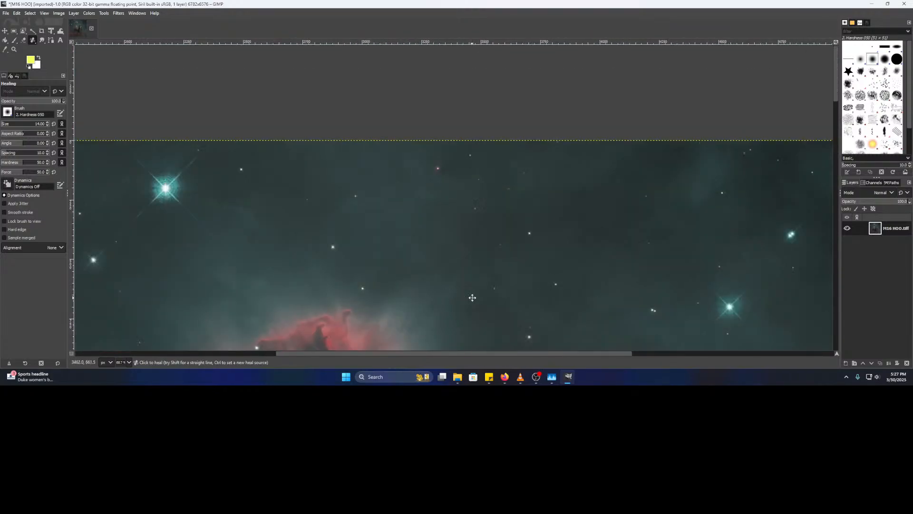
drag(481, 308, 273, 83)
drag(483, 257, 366, 82)
drag(566, 286, 402, 114)
drag(382, 250, 511, 84)
scroll(440, 114, up, 2)
drag(457, 151, 444, 126)
scroll(425, 252, down, 10)
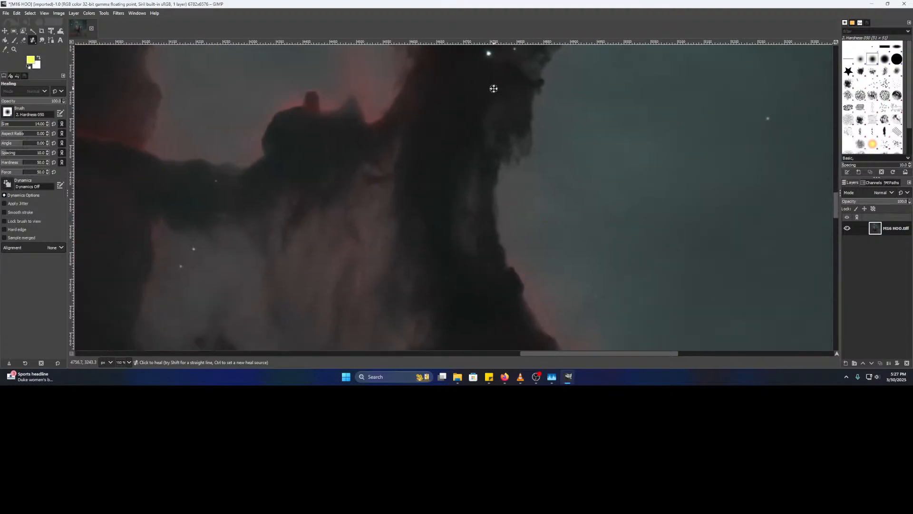
drag(388, 282, 410, 71)
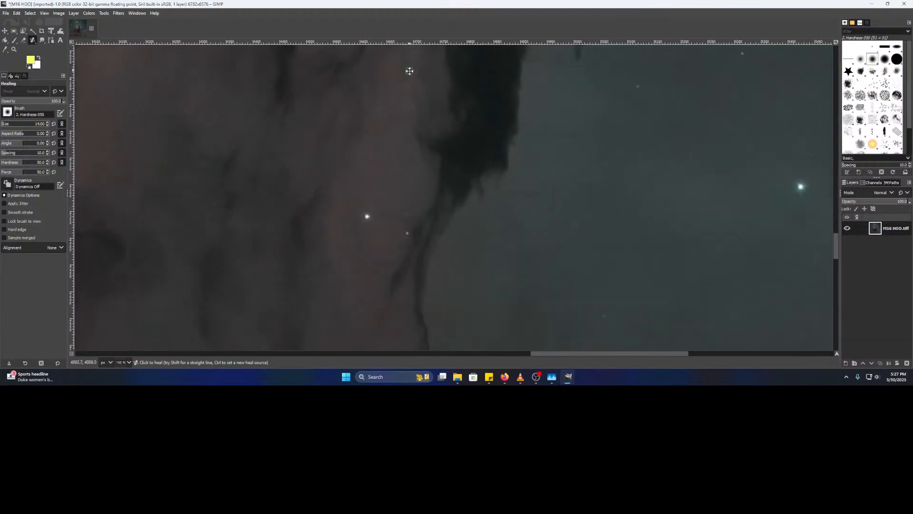
mouse_move(394, 280)
mouse_down()
mouse_move(556, 2)
mouse_move(529, 134)
mouse_up()
scroll(523, 136, up, 4)
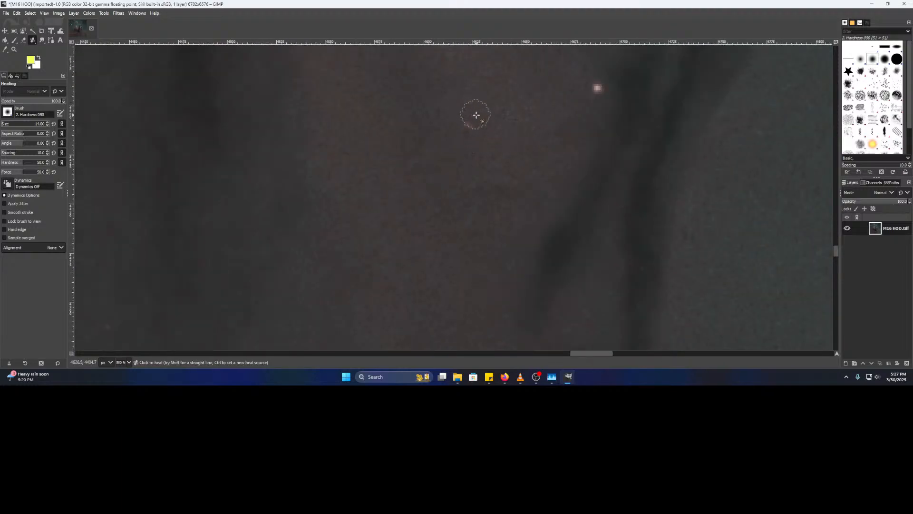
scroll(459, 190, down, 2)
- Heal the faint speck beside the pillar edge, then check the lower dark pillar
ctrl+click(470, 175)
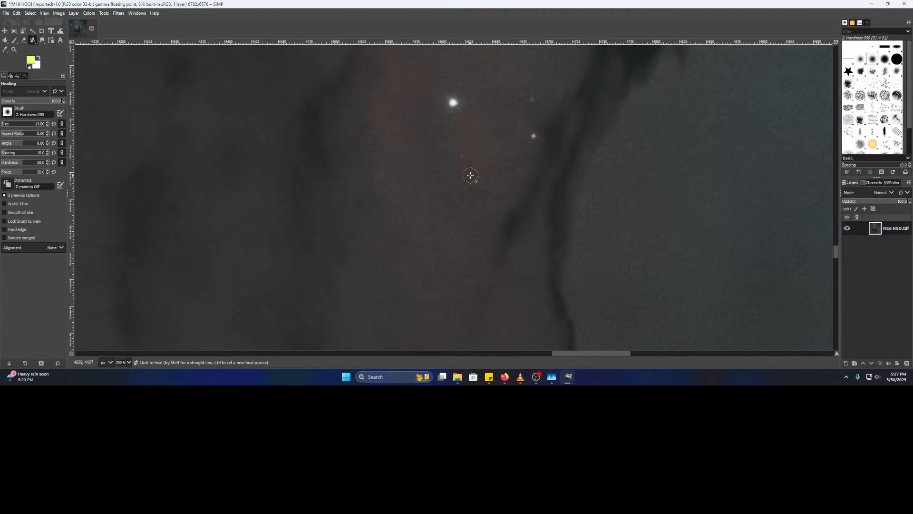
scroll(470, 175, down, 2)
drag(451, 237, 361, 68)
drag(372, 174, 464, 74)
drag(456, 203, 461, 98)
drag(519, 240, 471, 91)
drag(479, 141, 498, 92)
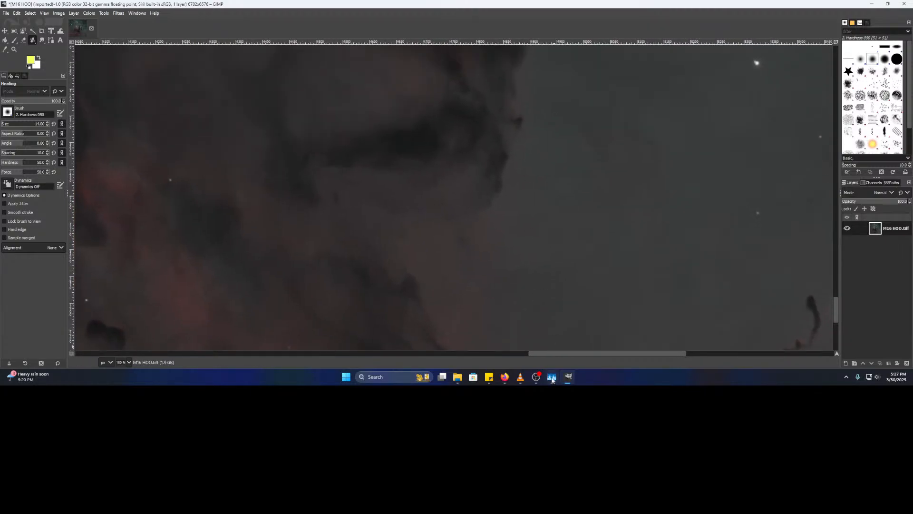
click(536, 377)
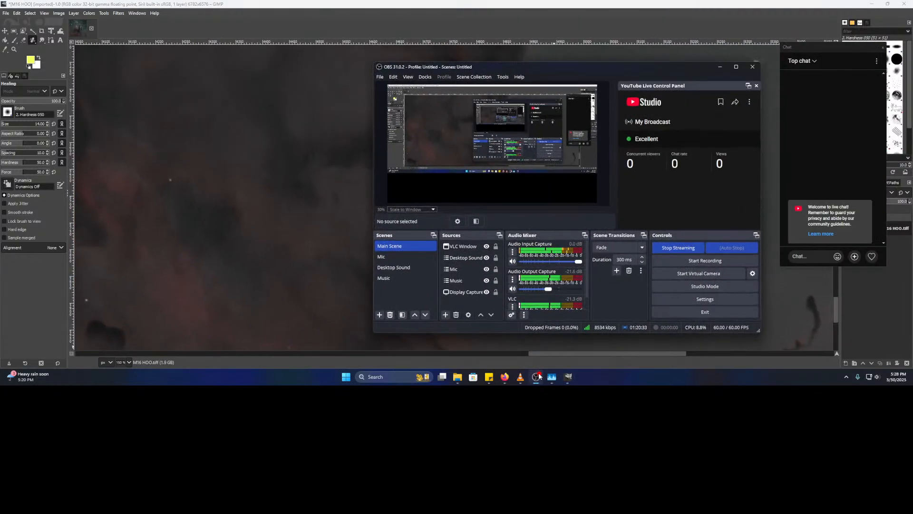
click(536, 377)
drag(493, 251, 460, 146)
drag(481, 192, 445, 129)
drag(687, 279, 598, 124)
scroll(591, 145, down, 3)
drag(597, 202, 212, 335)
drag(241, 213, 685, 344)
- Save the cleaned image as 'M16 HOO Hot Pixels Removed.xcf' in the M16 folder
click(6, 13)
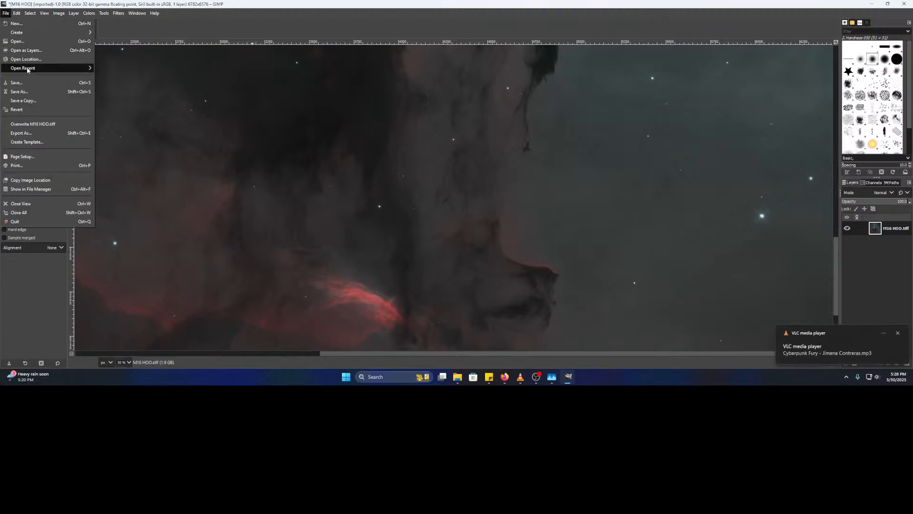
key(Escape)
key(ctrl+s)
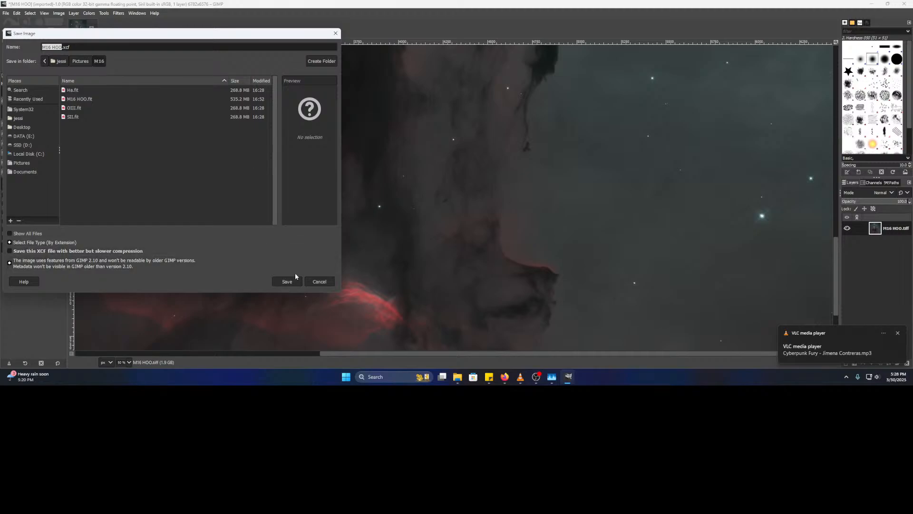
key(Right)
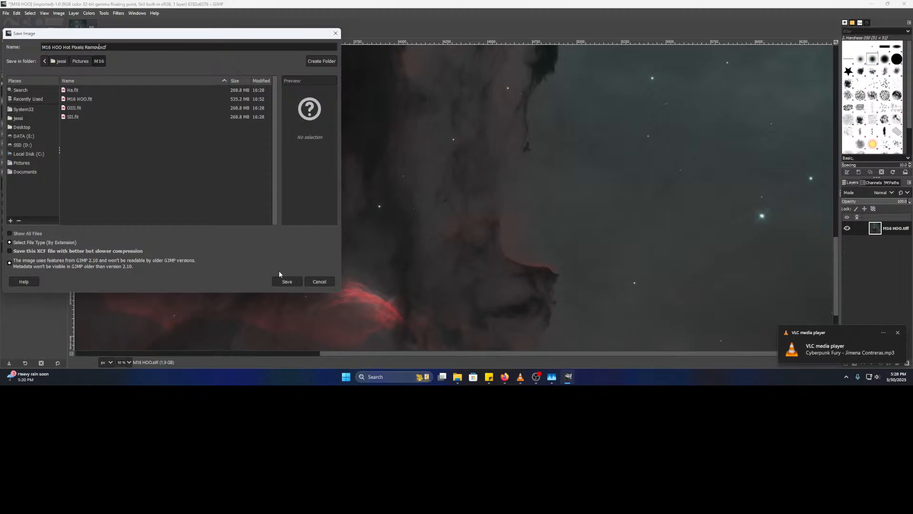
key(Return)
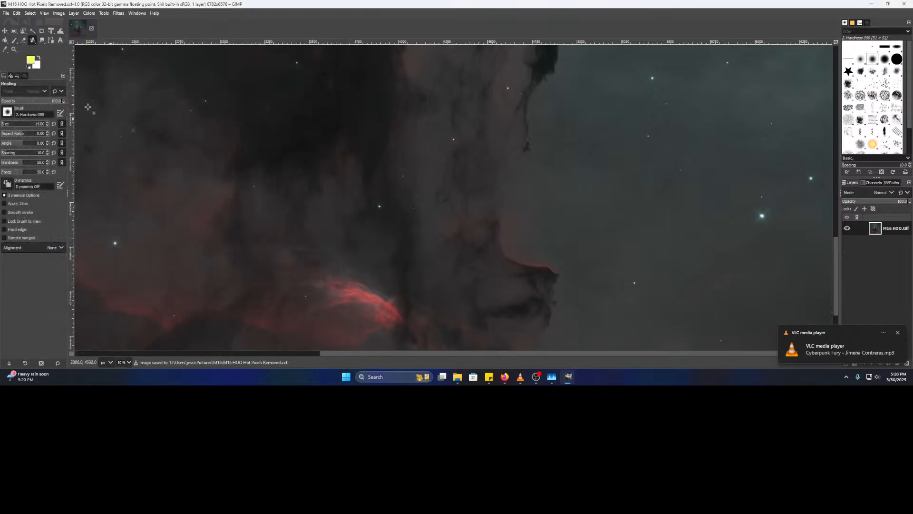
click(6, 13)
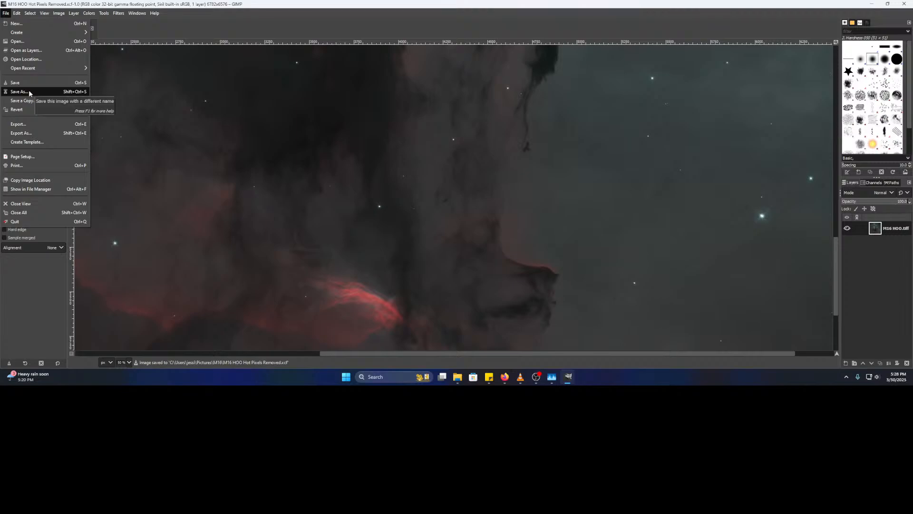
- Export the image as 'M16 HOO Hot Pixels Removed.tiff' with default TIFF options
click(36, 132)
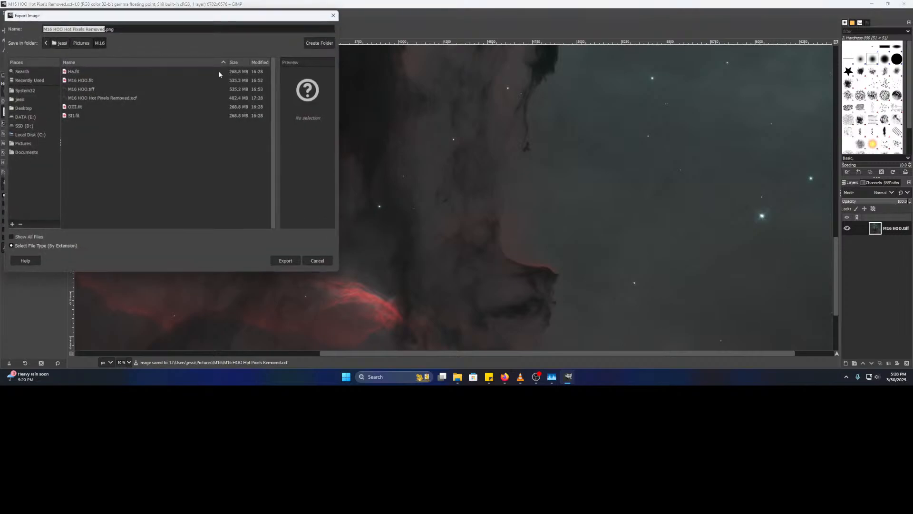
click(142, 29)
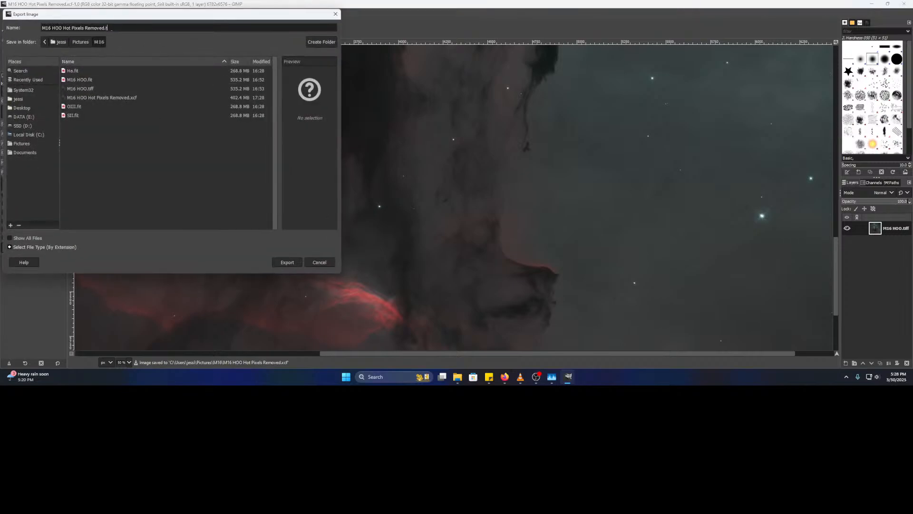
text(tiff)
key(Return)
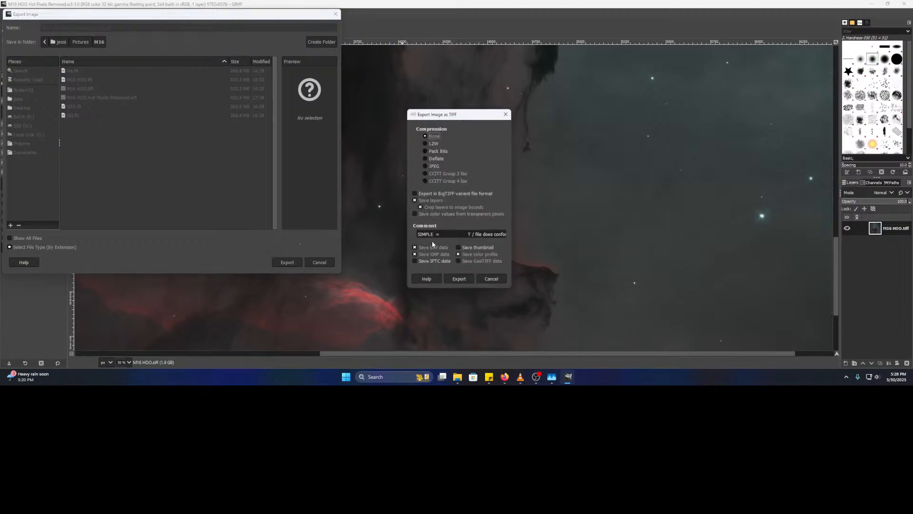
click(459, 279)
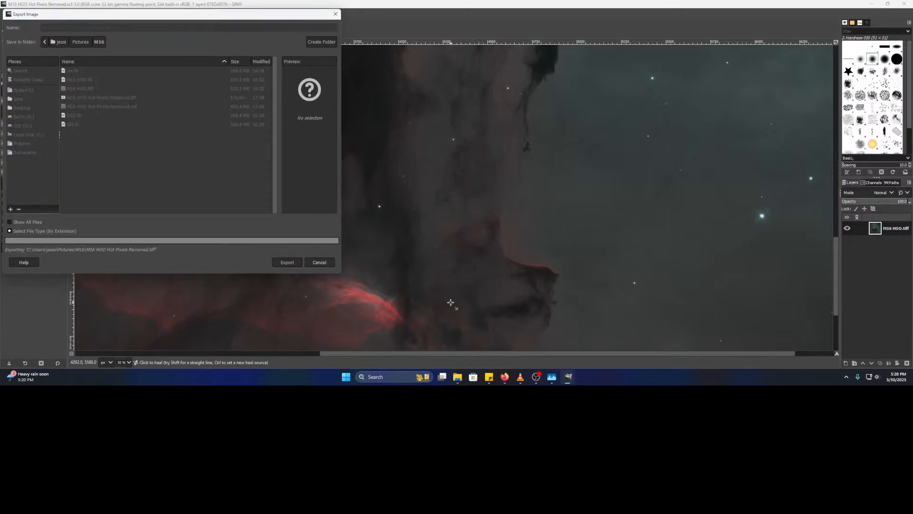
- Check the streaming software and performance monitor, then return to GIMP
click(537, 376)
click(552, 376)
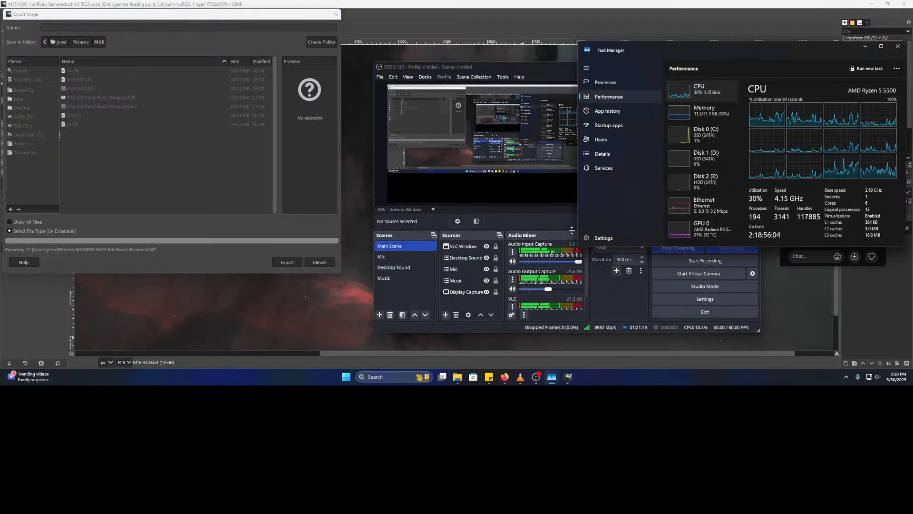
click(618, 4)
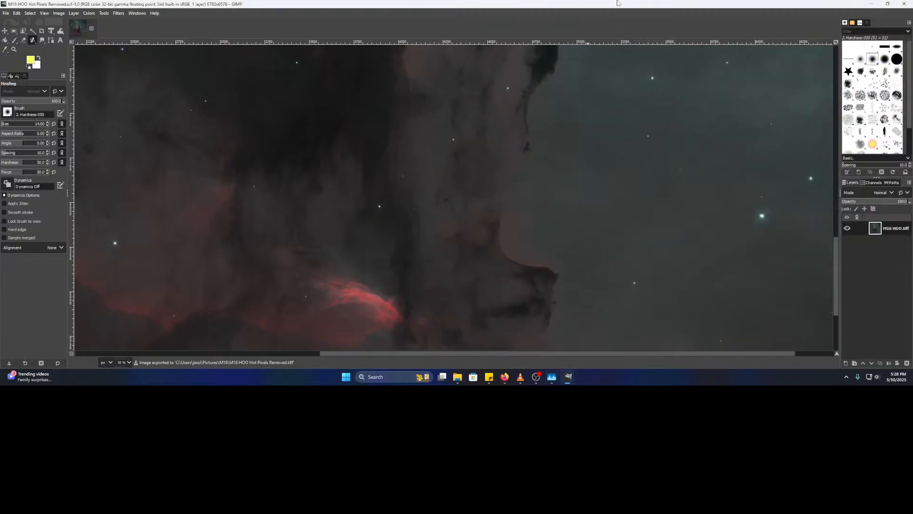
- Close GIMP and open 'M16 HOO Hot Pixels Removed' from the M16 folder in darktable
click(905, 4)
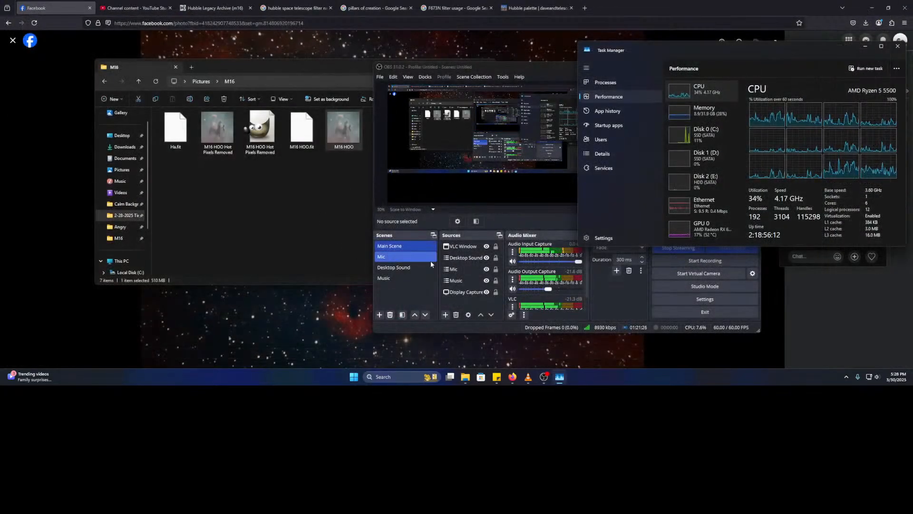
click(467, 376)
click(495, 346)
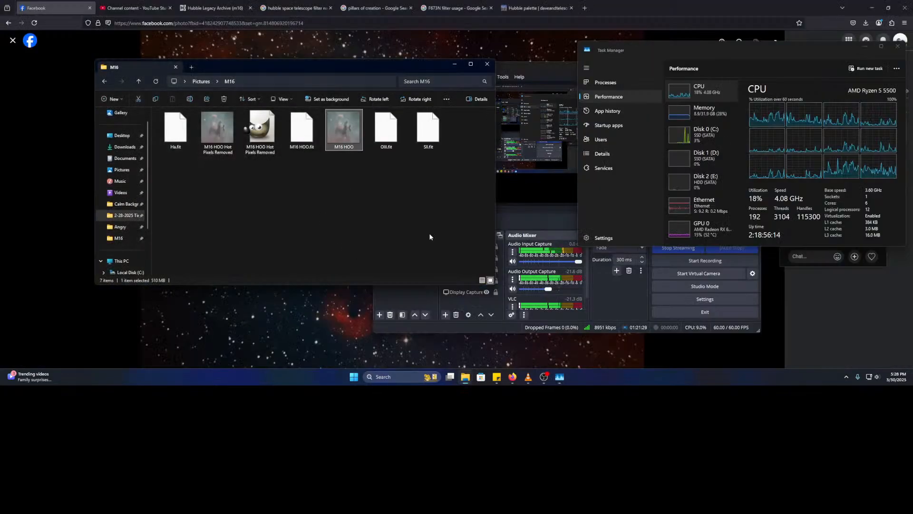
right_click(220, 137)
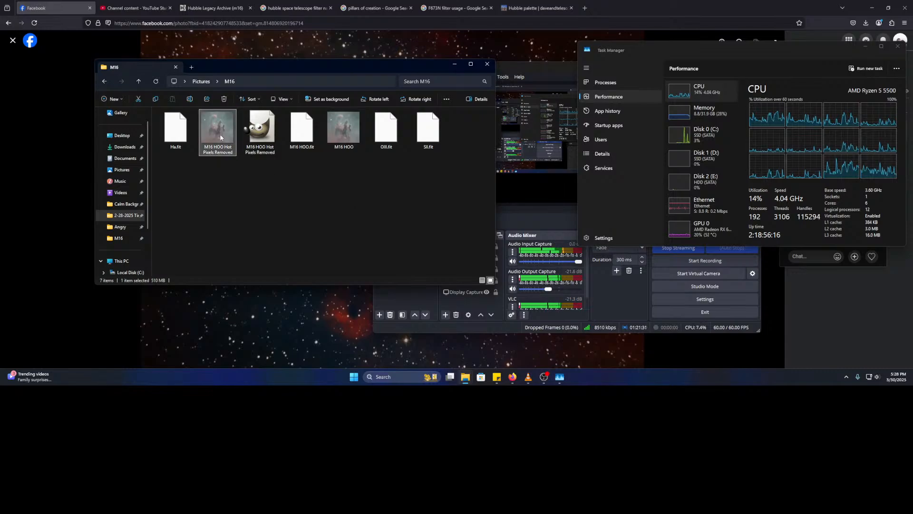
mouse_move(252, 174)
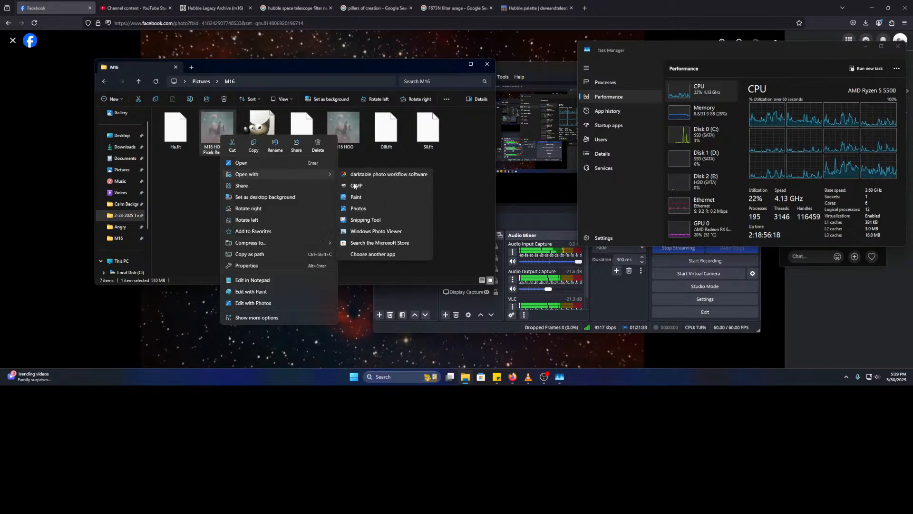
click(383, 176)
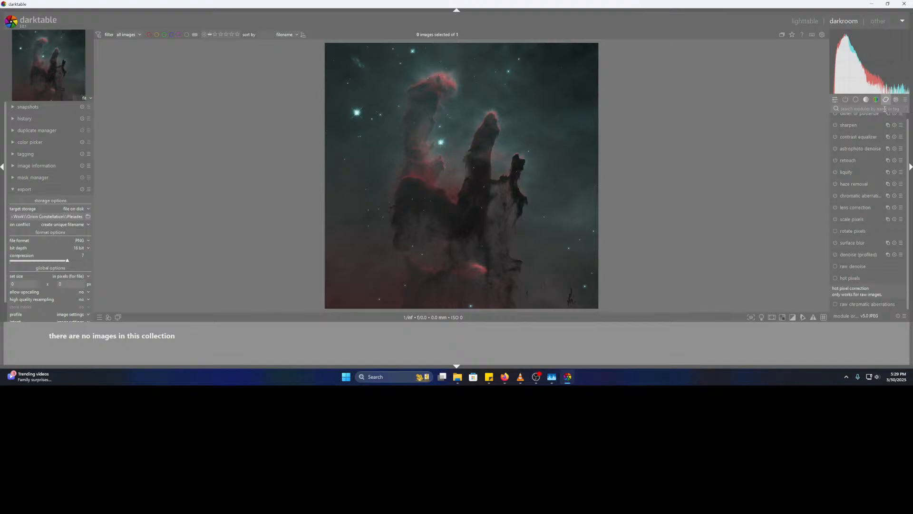
- Enable the local contrast module in the tone group
click(866, 100)
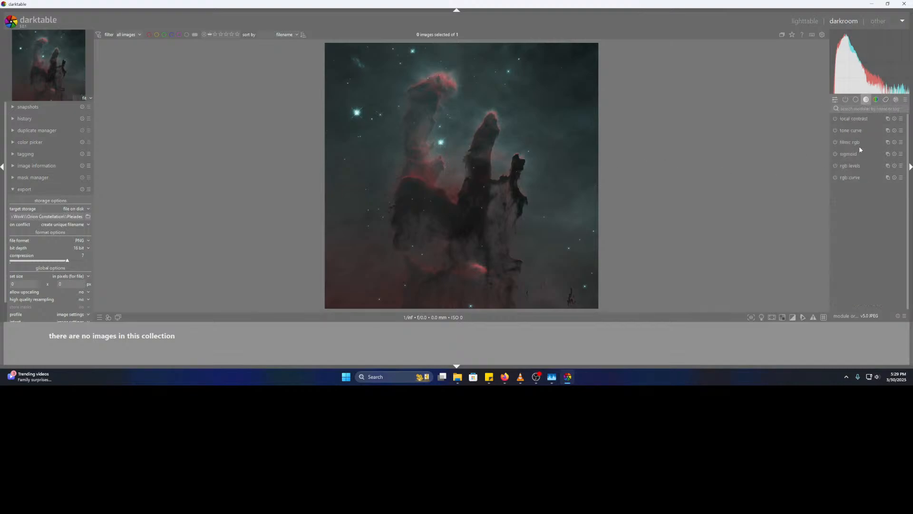
click(836, 119)
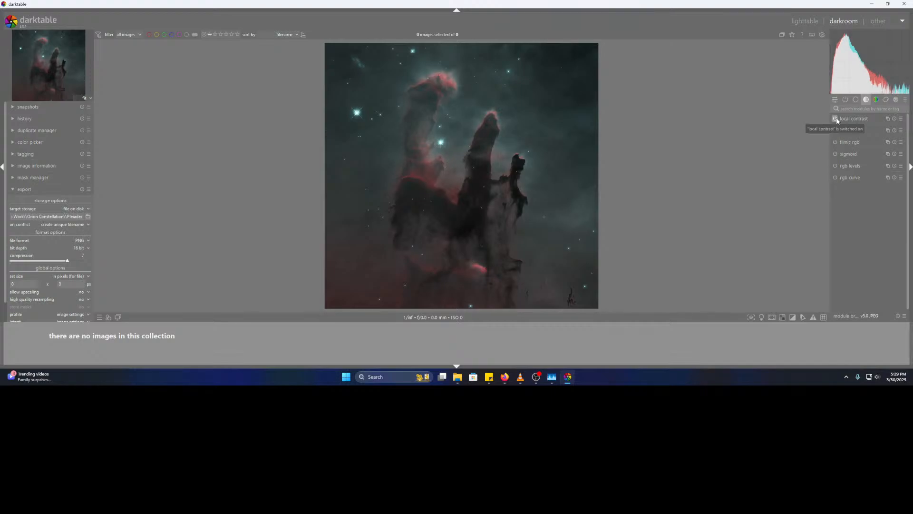
scroll(449, 178, up, 1)
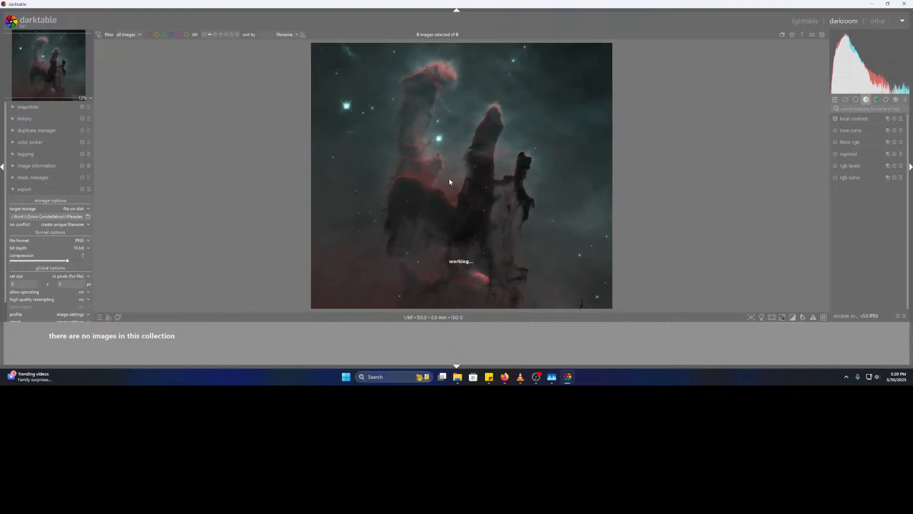
- Add two tone-curve points and raise them to lift shadows and highlights
click(864, 134)
drag(870, 185, 869, 175)
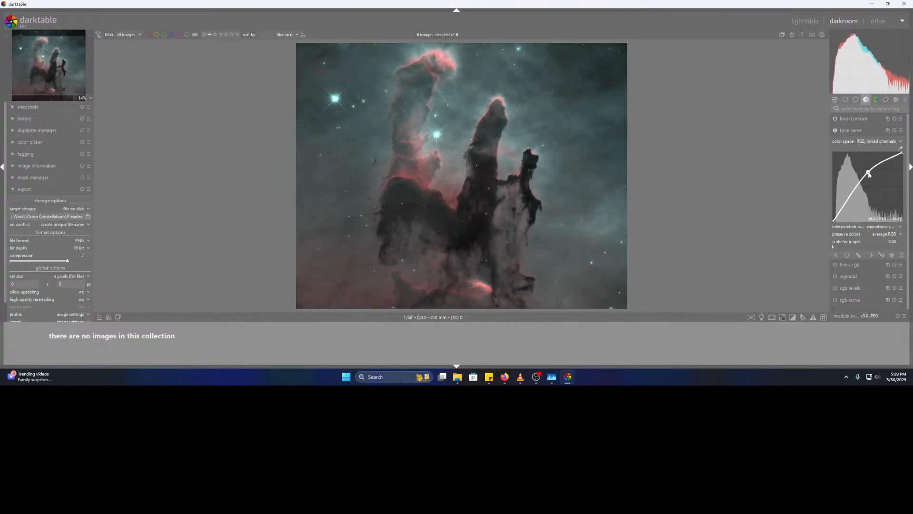
click(847, 203)
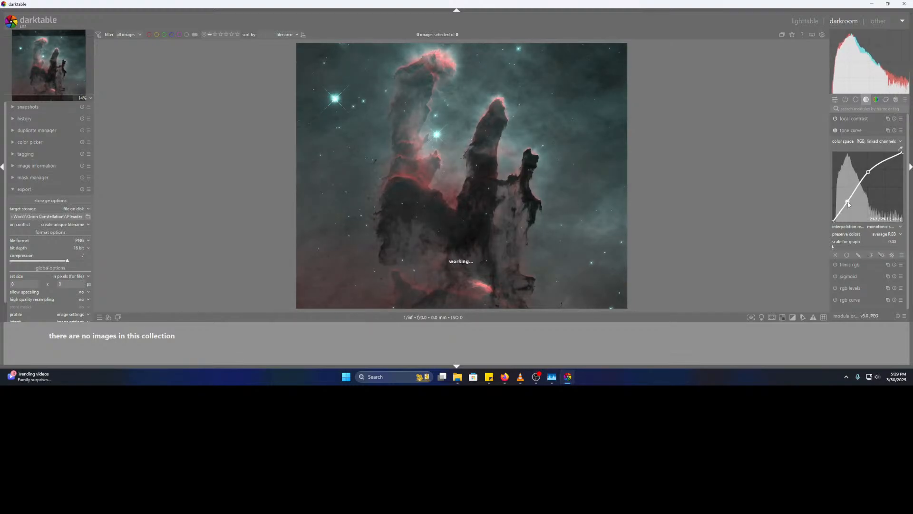
click(836, 131)
click(835, 130)
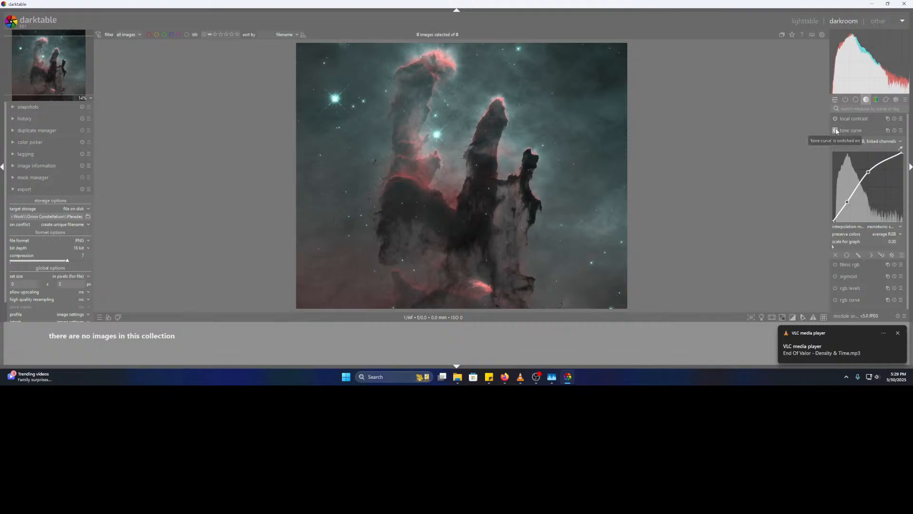
drag(869, 172, 850, 210)
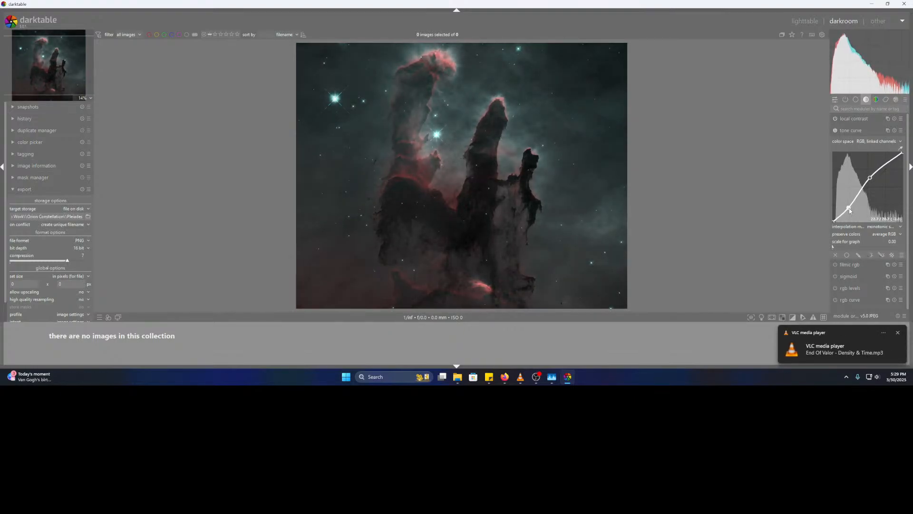
drag(870, 177, 870, 181)
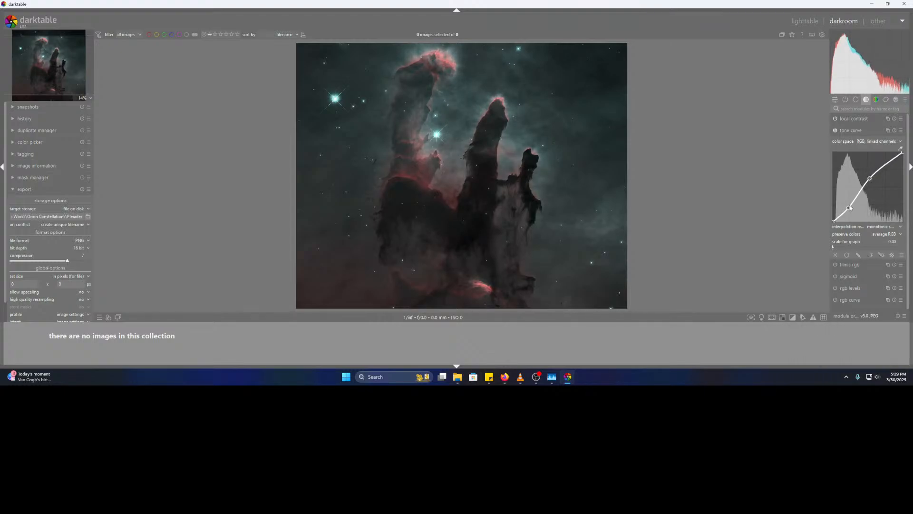
drag(849, 207, 872, 188)
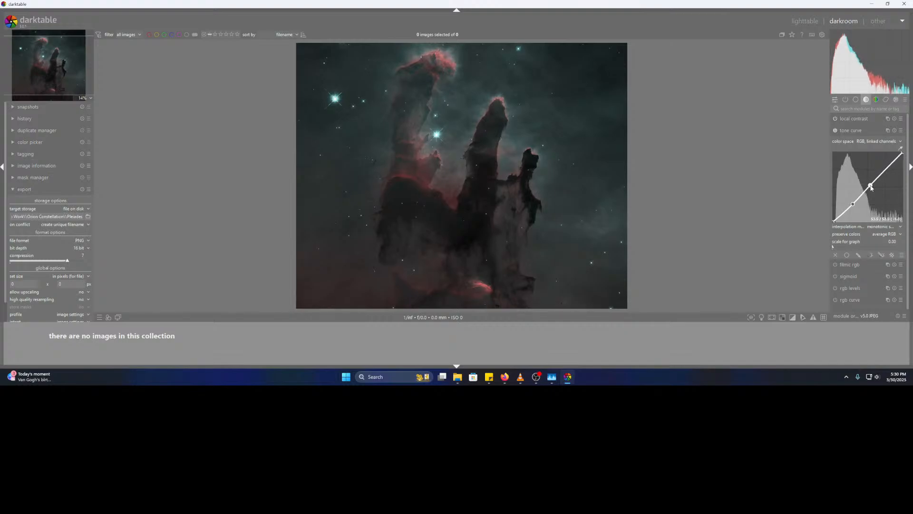
- Try shifting the rgb levels grey point to brighten midtones, then switch rgb levels off
click(856, 120)
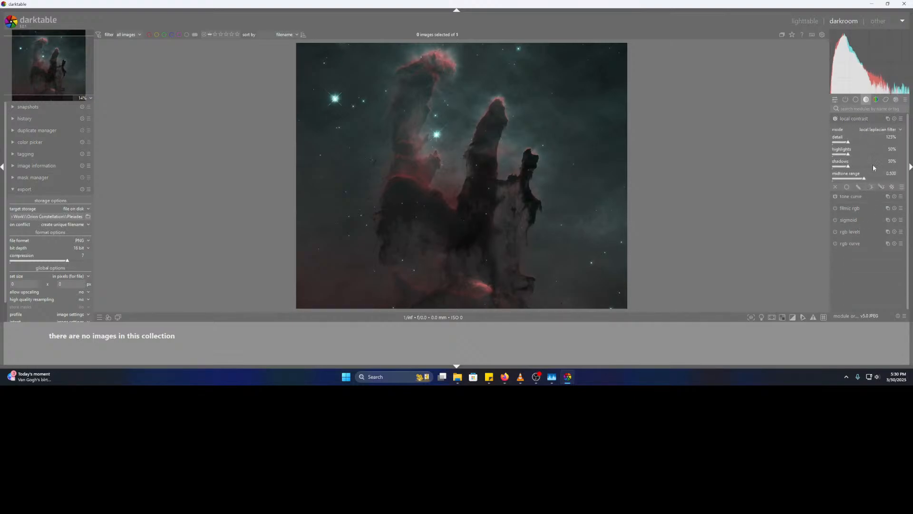
click(876, 100)
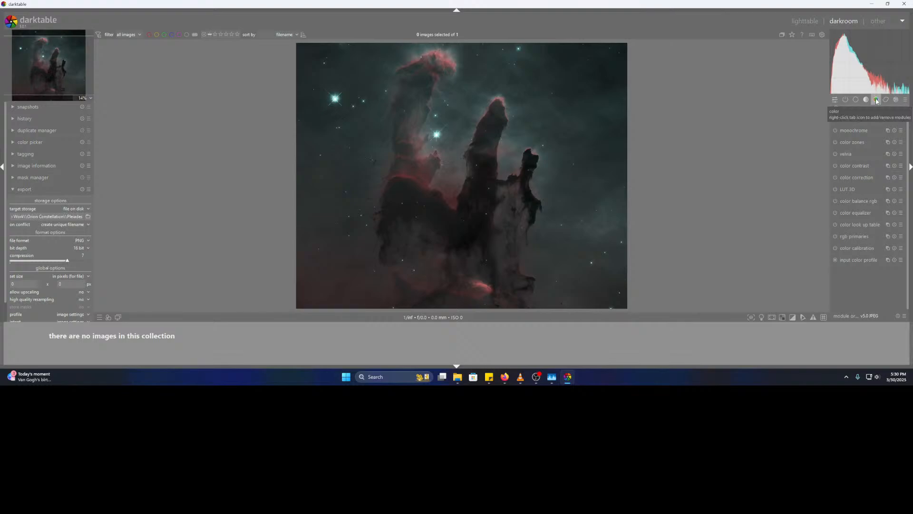
click(866, 100)
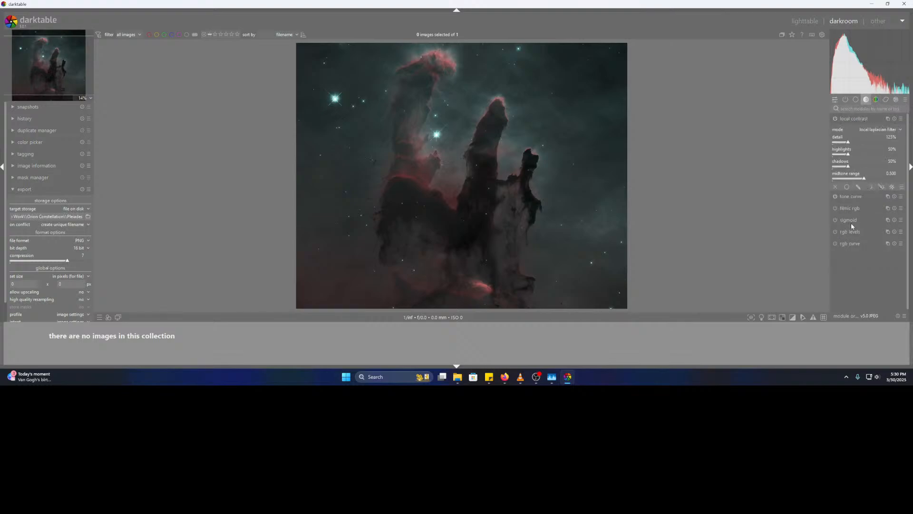
click(856, 235)
drag(868, 252, 866, 251)
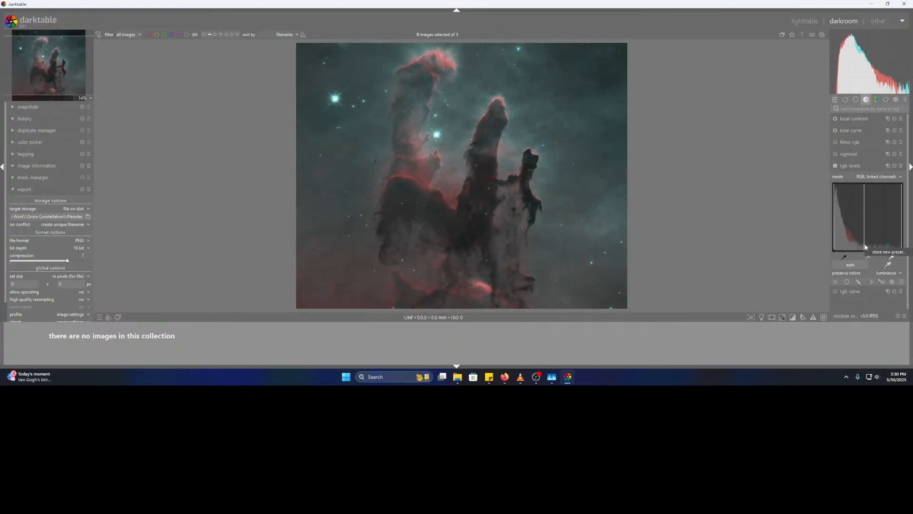
click(836, 166)
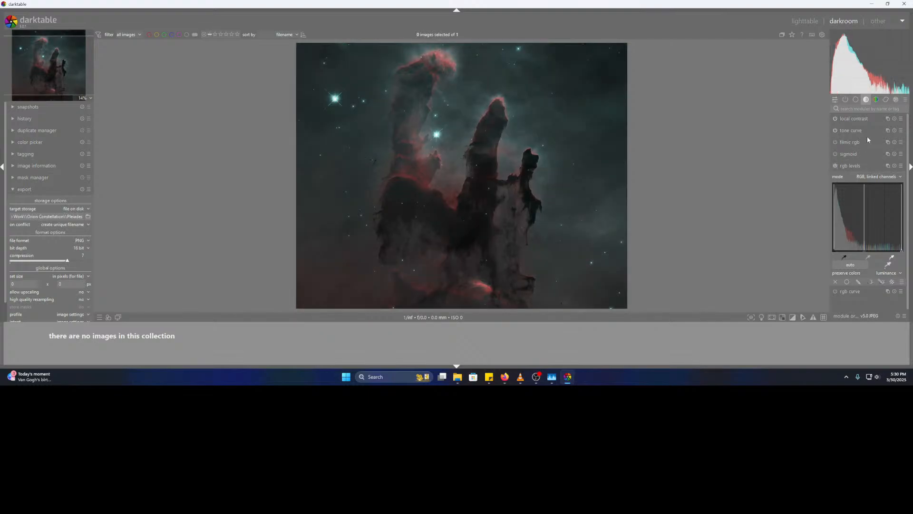
click(877, 100)
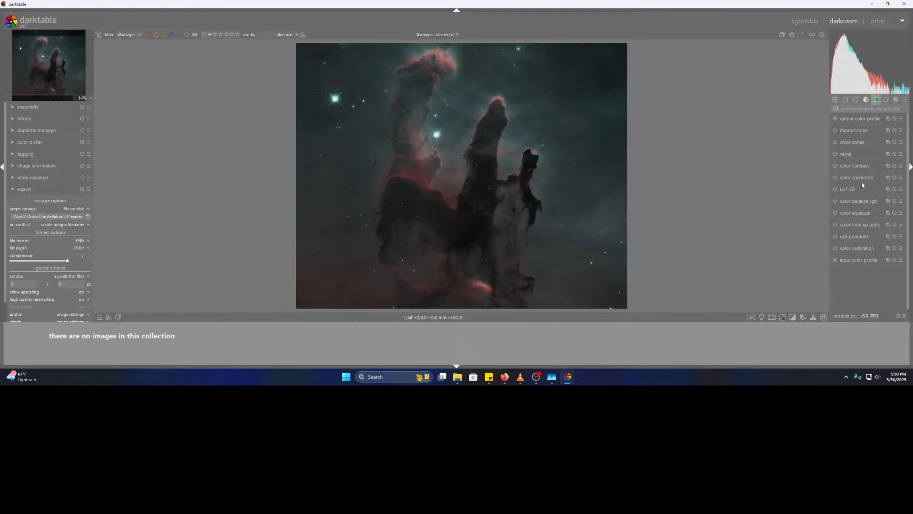
- Try astrophoto denoise strengths of 18%, 4% and 0%, settling on 1%
click(886, 100)
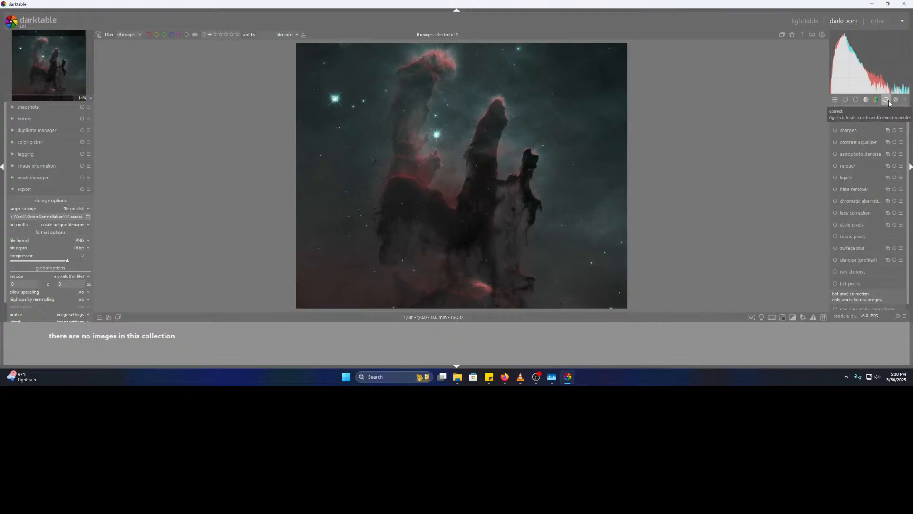
click(836, 154)
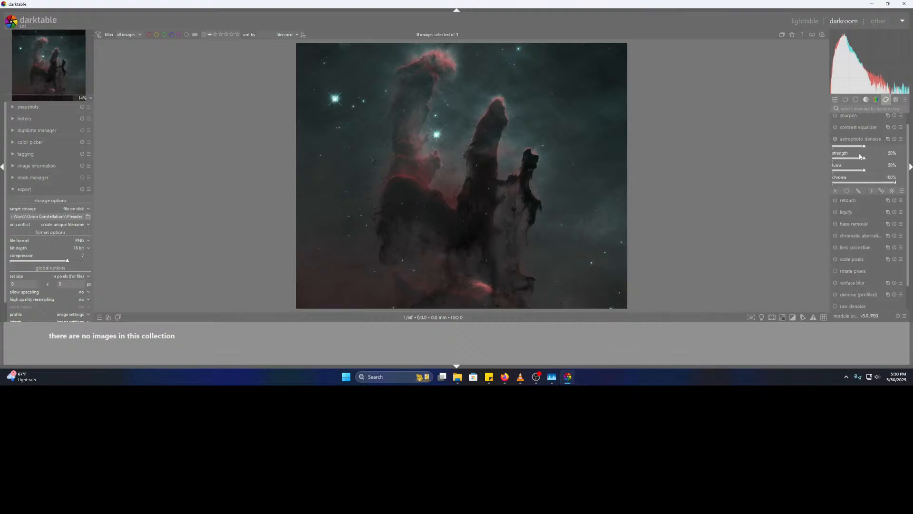
drag(865, 149, 837, 149)
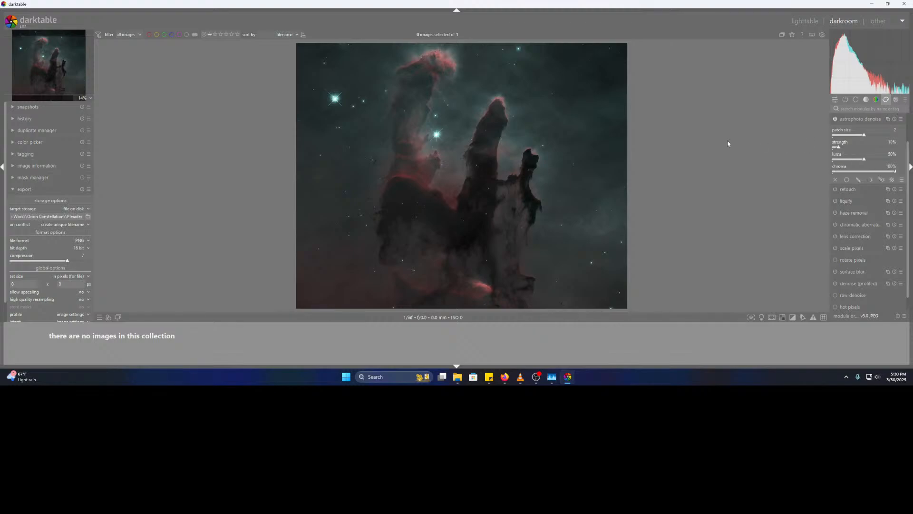
scroll(442, 112, up, 5)
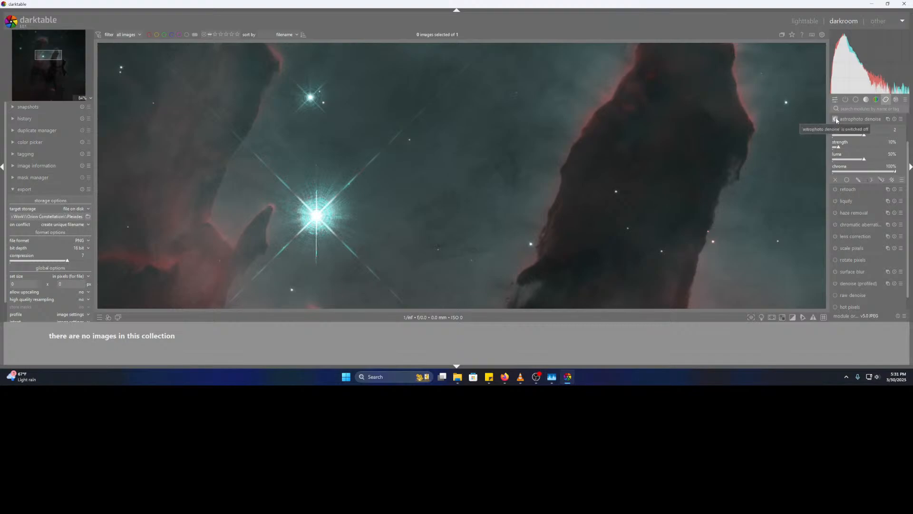
click(836, 148)
click(833, 148)
click(836, 119)
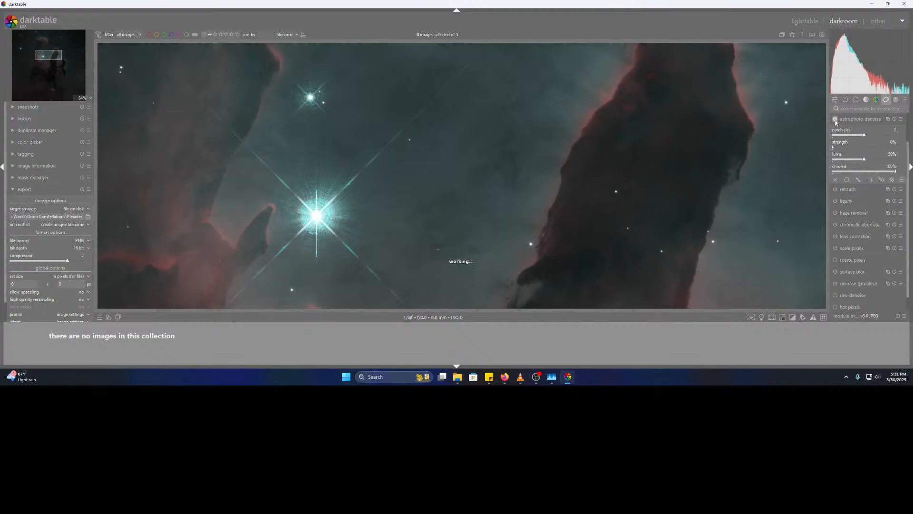
click(834, 148)
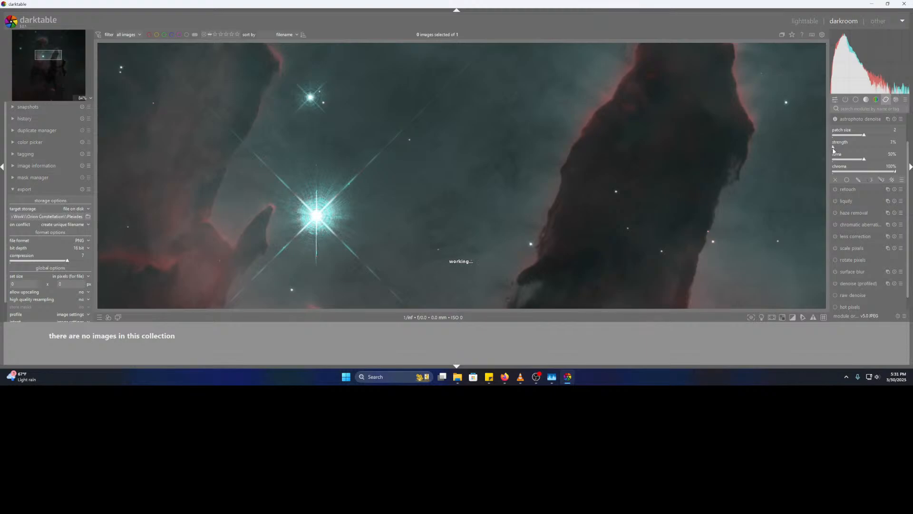
click(835, 120)
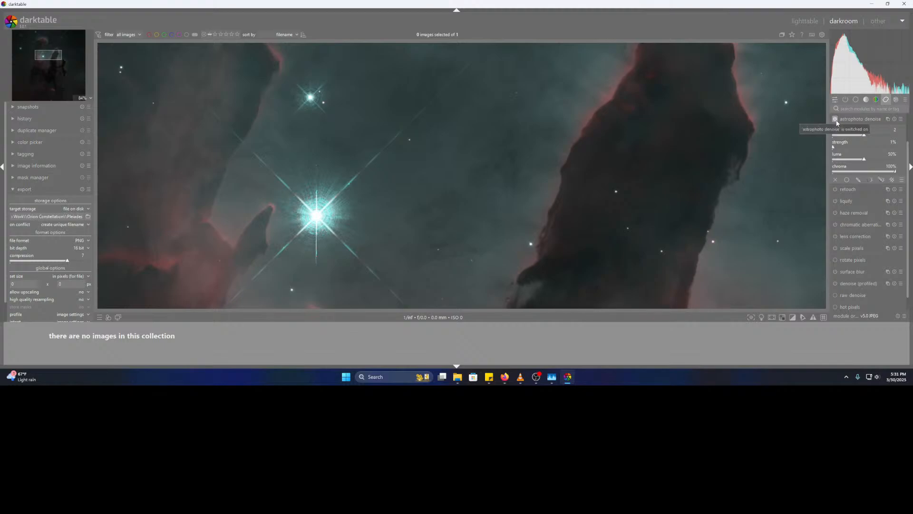
scroll(555, 204, down, 3)
scroll(578, 211, down, 2)
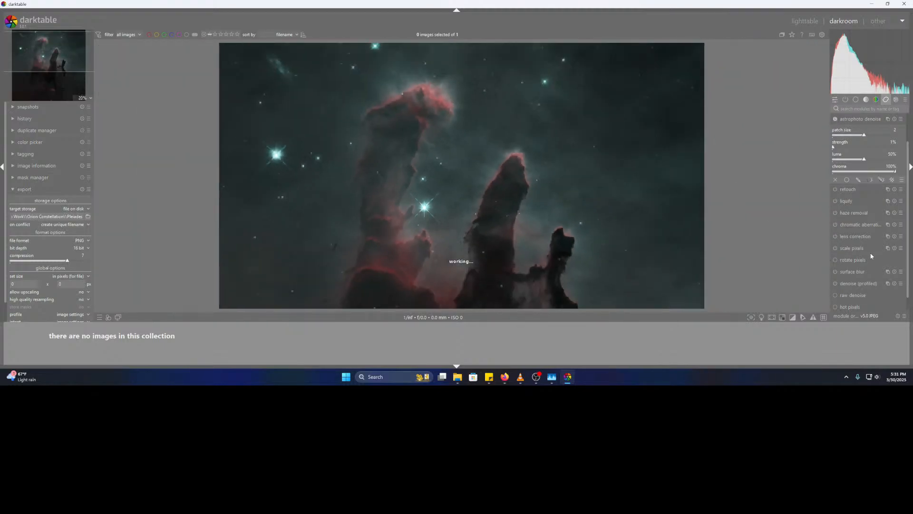
- Enable haze removal and compare pillar detail at 100% with it on and off
click(833, 215)
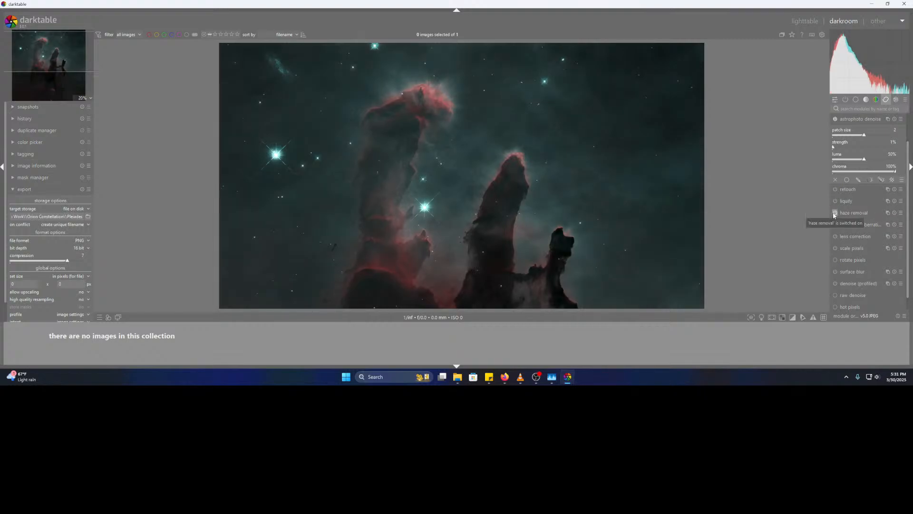
middle_click(534, 204)
scroll(532, 202, down, 5)
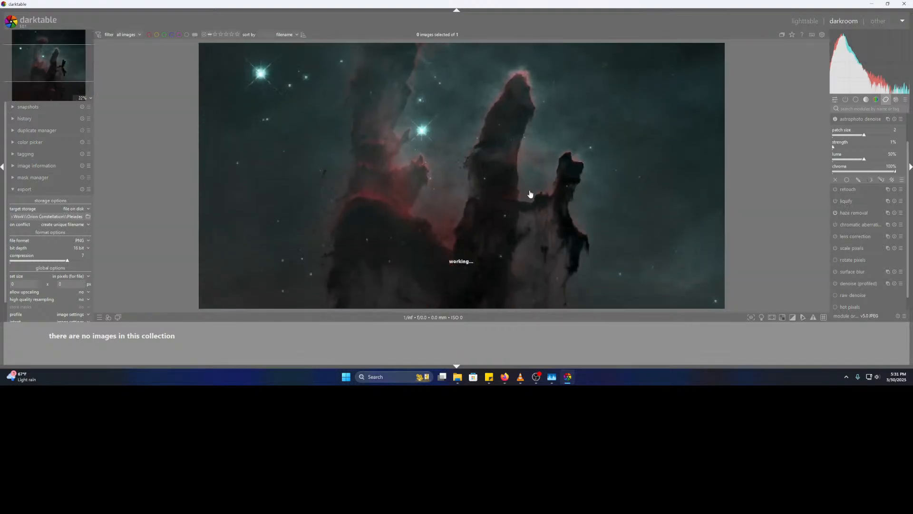
middle_click(506, 192)
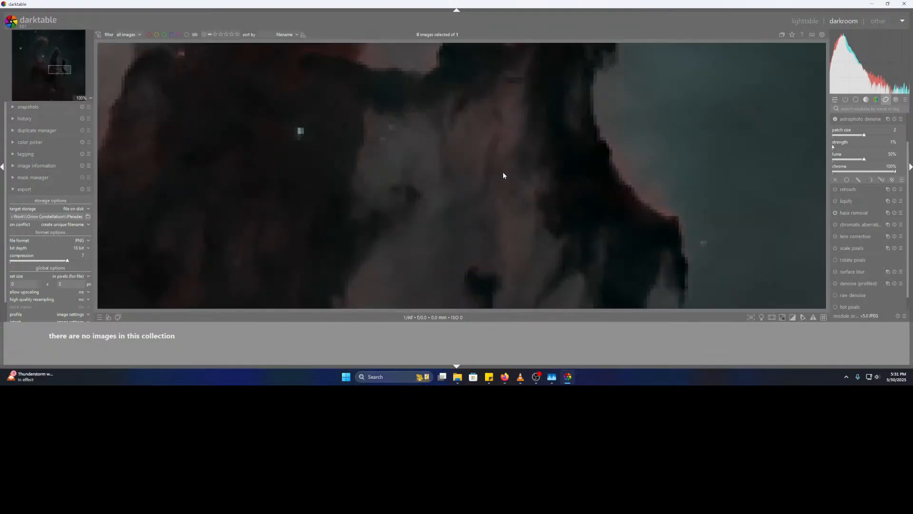
scroll(504, 176, down, 5)
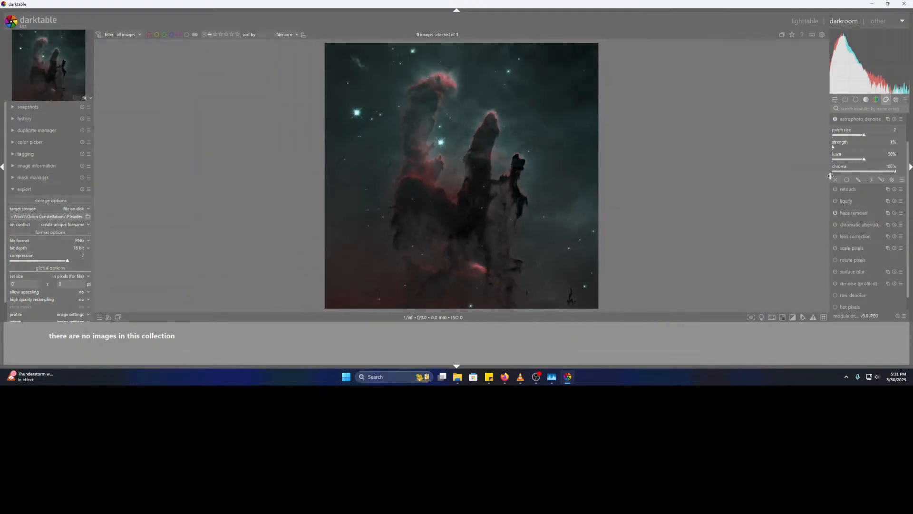
click(835, 214)
click(835, 214)
click(835, 214)
click(835, 214)
scroll(465, 233, up, 4)
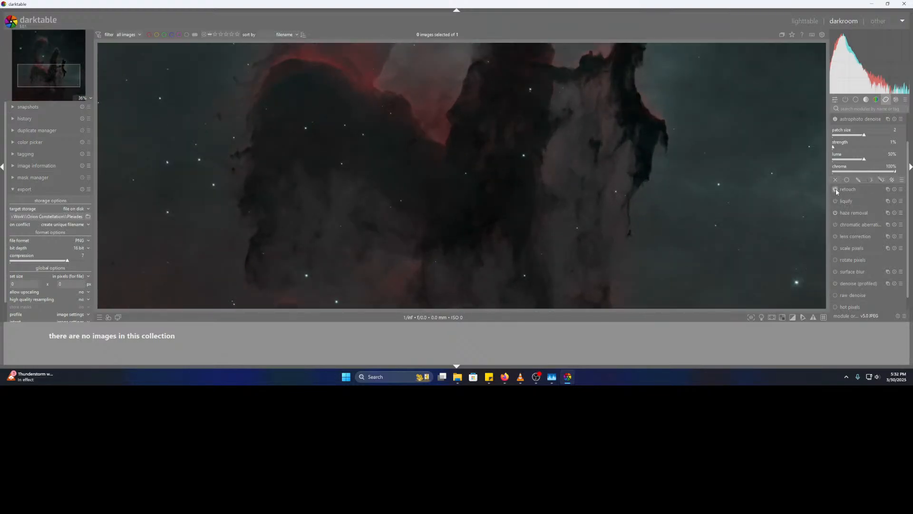
- Toggle haze removal for a final before/after comparison, leaving it off
click(836, 213)
click(837, 214)
click(836, 214)
click(836, 214)
click(836, 214)
click(837, 214)
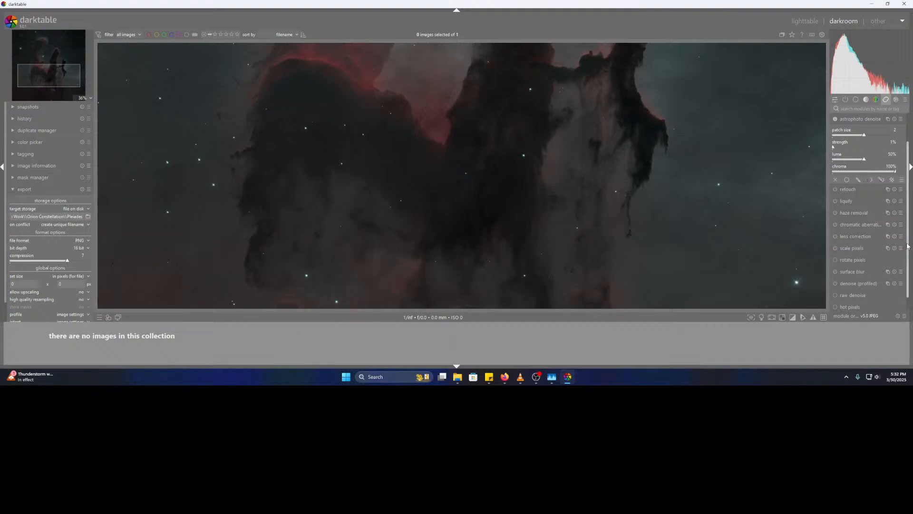
- Try the bloom effect from the effects group, fit the image to view, and list active modules
click(897, 100)
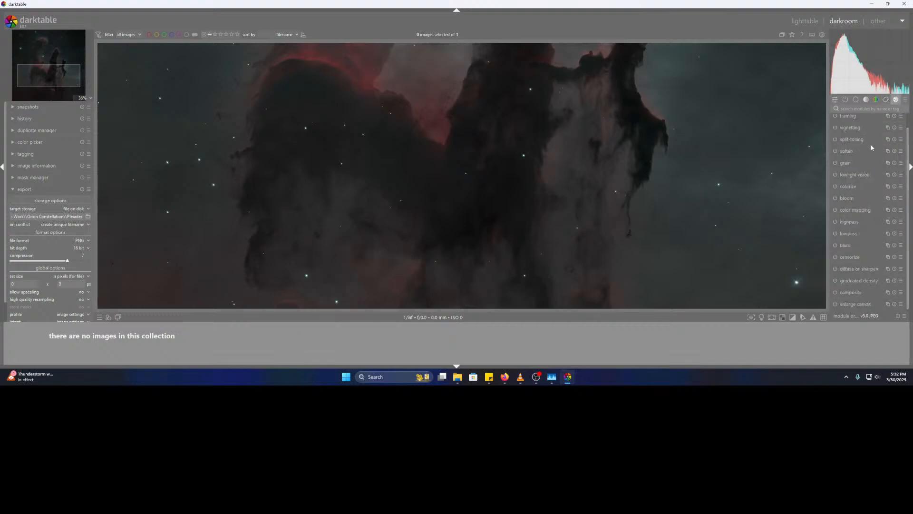
scroll(911, 176, up, 2)
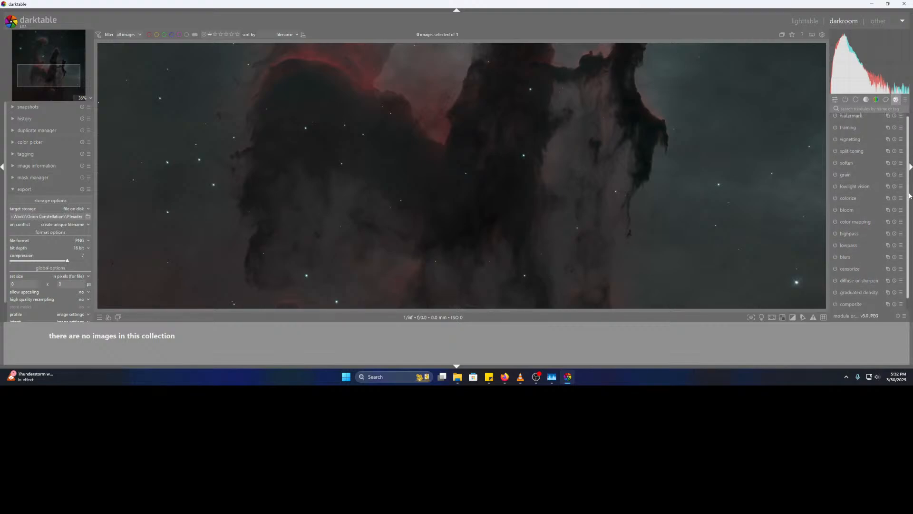
click(835, 213)
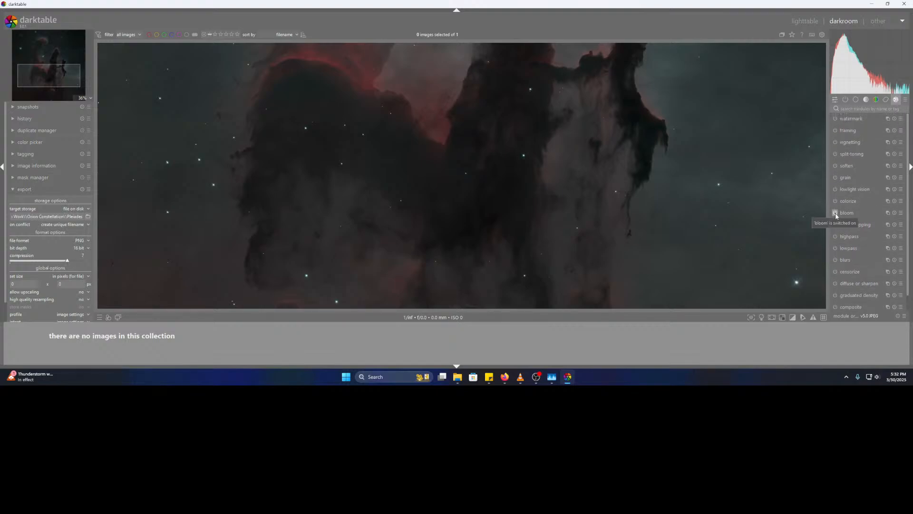
scroll(558, 200, down, 5)
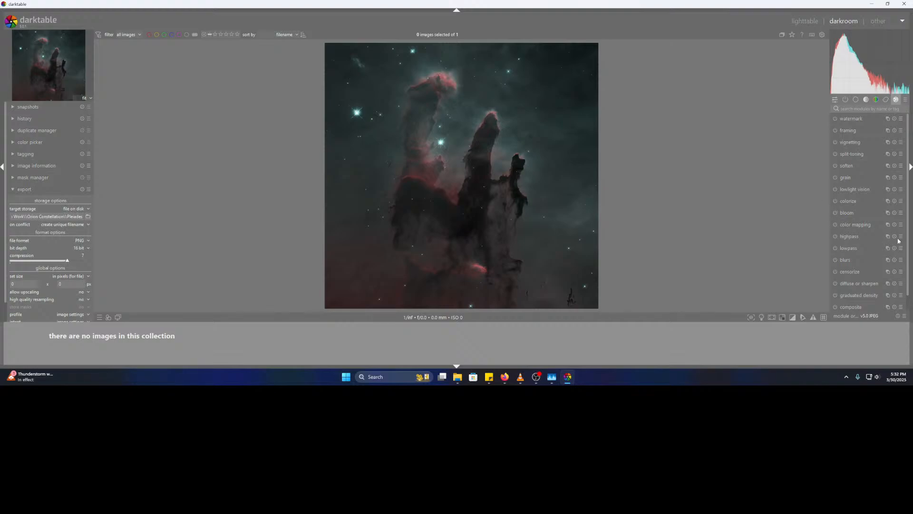
scroll(904, 278, down, 1)
scroll(902, 281, up, 1)
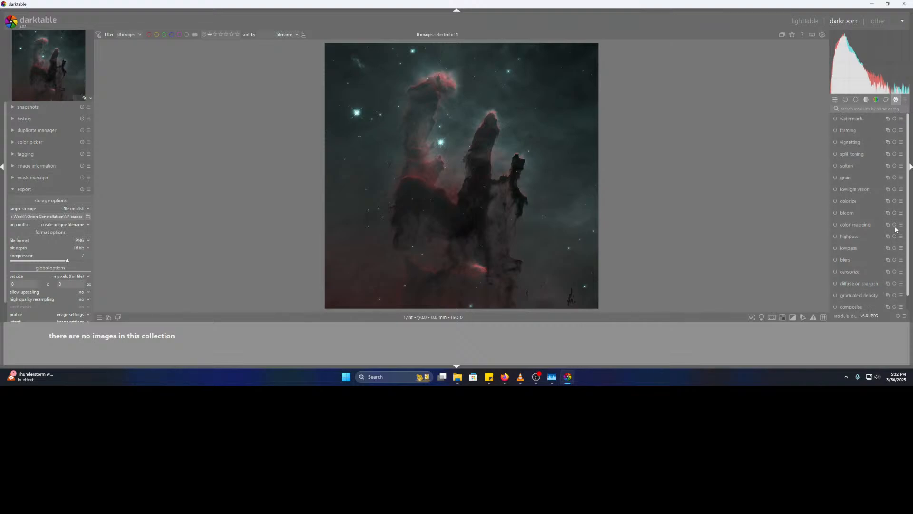
click(846, 101)
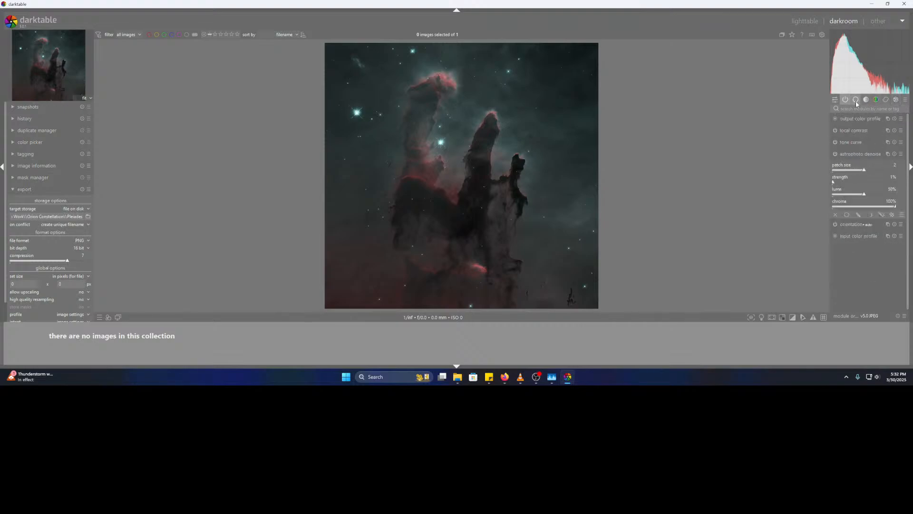
- Enable shadows and highlights from the base group, toggling it to compare before and after
click(856, 100)
click(866, 130)
click(836, 119)
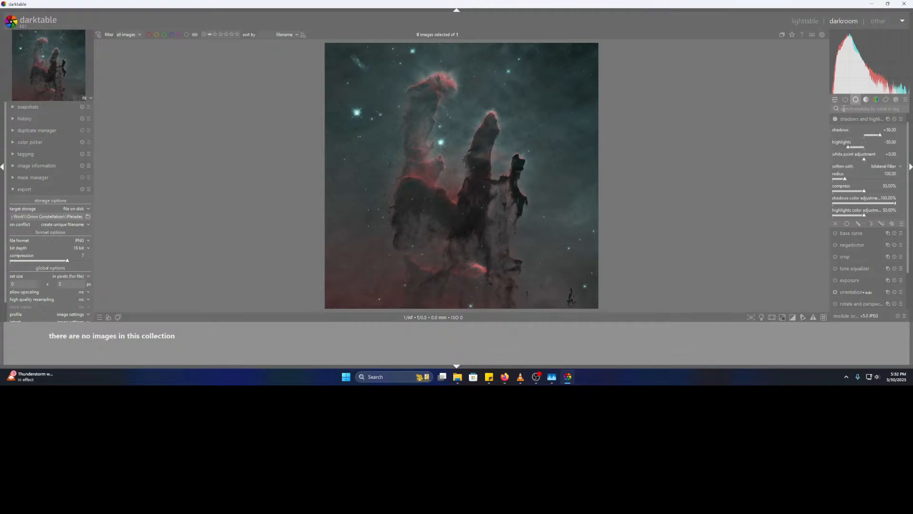
click(836, 120)
click(835, 119)
click(835, 120)
click(836, 119)
click(836, 119)
click(835, 120)
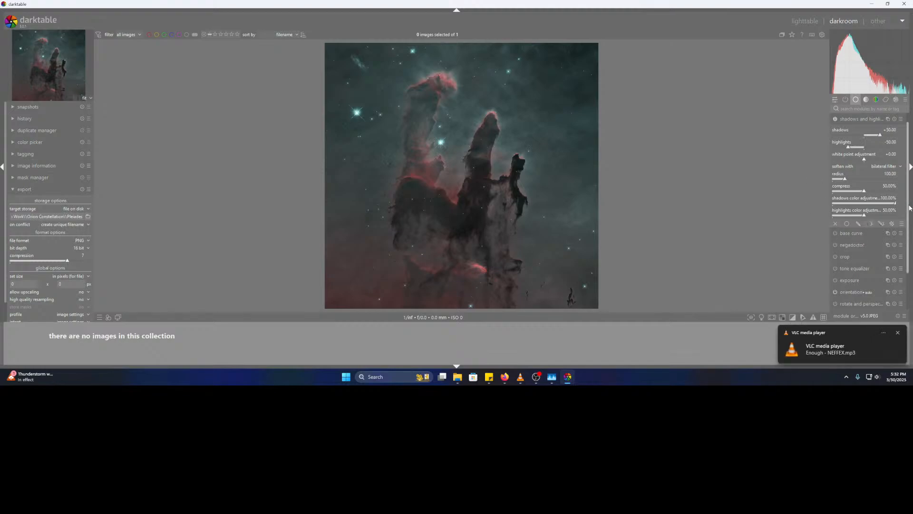
- Enable the exposure module and fine-tune it to about +0.003 EV
scroll(910, 231, down, 2)
drag(909, 231, 908, 242)
click(846, 237)
click(835, 172)
drag(860, 206, 860, 207)
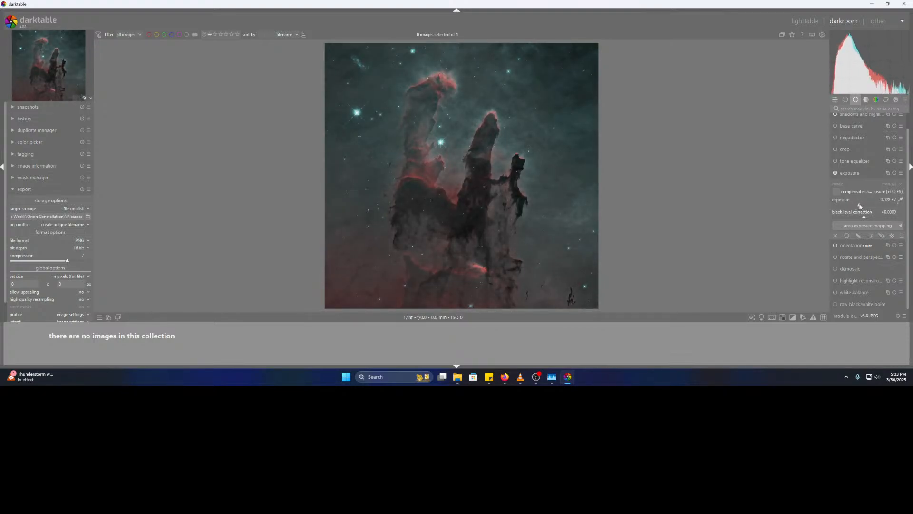
right_click(860, 206)
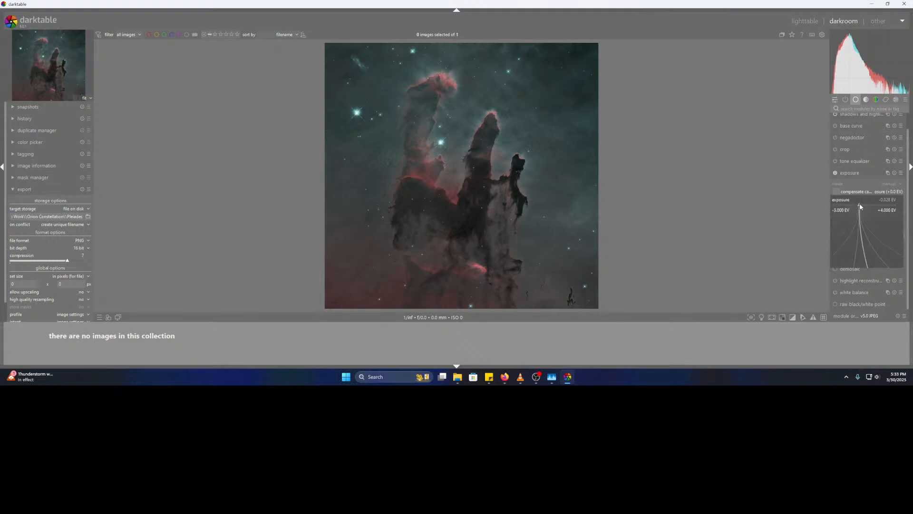
click(860, 207)
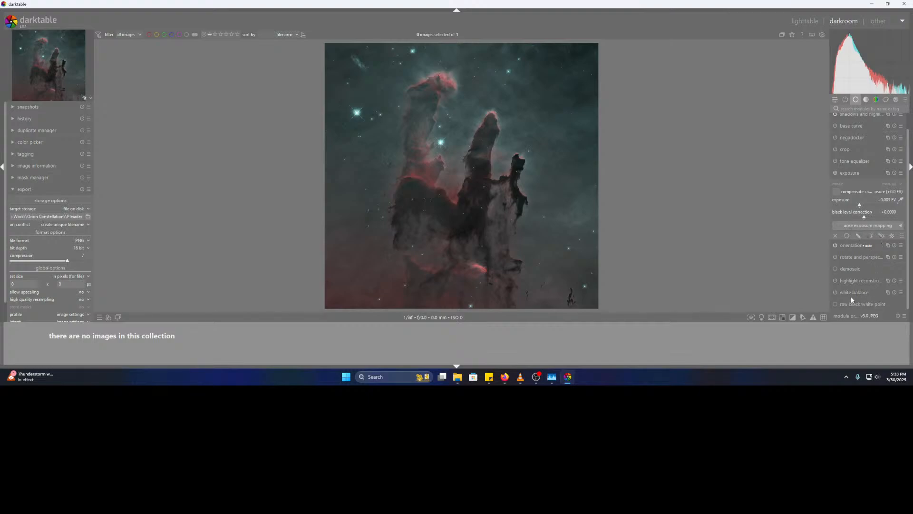
click(844, 101)
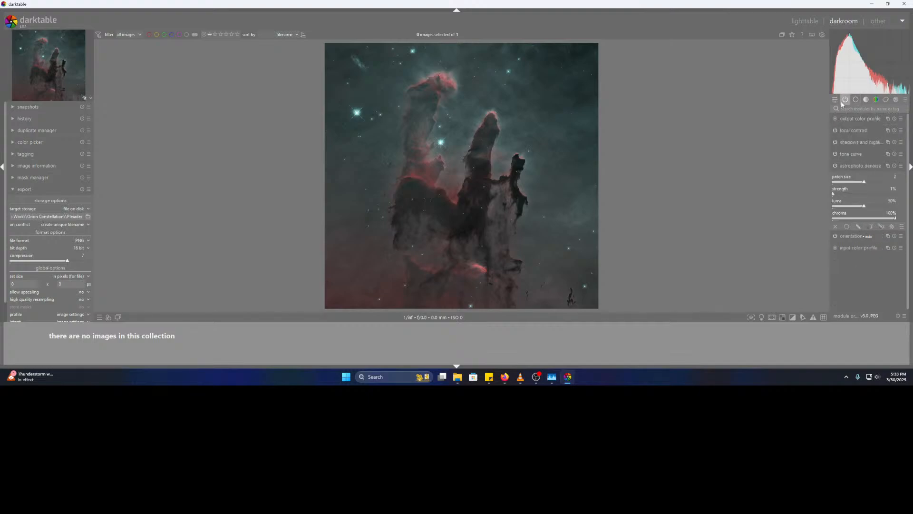
- In quick access, adjust color balance rgb to global vibrance -6.50% and global saturation -5.47%
click(836, 99)
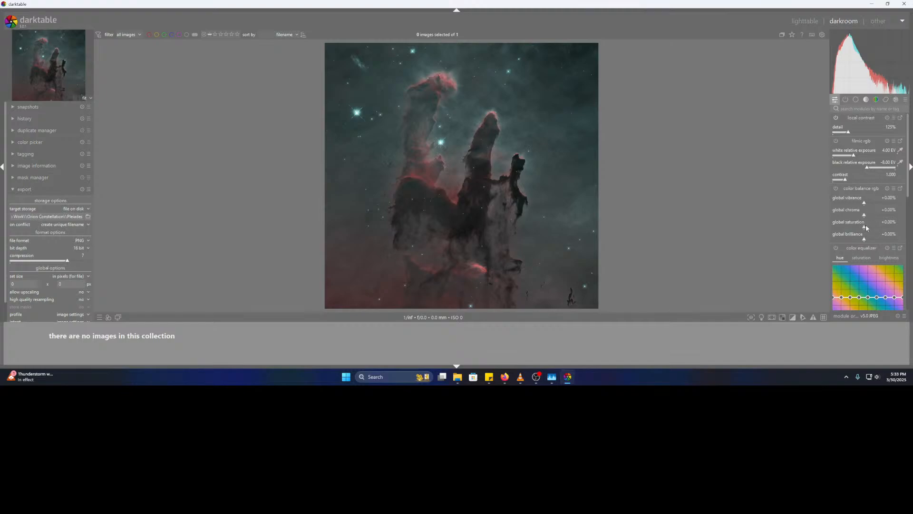
drag(865, 205, 893, 209)
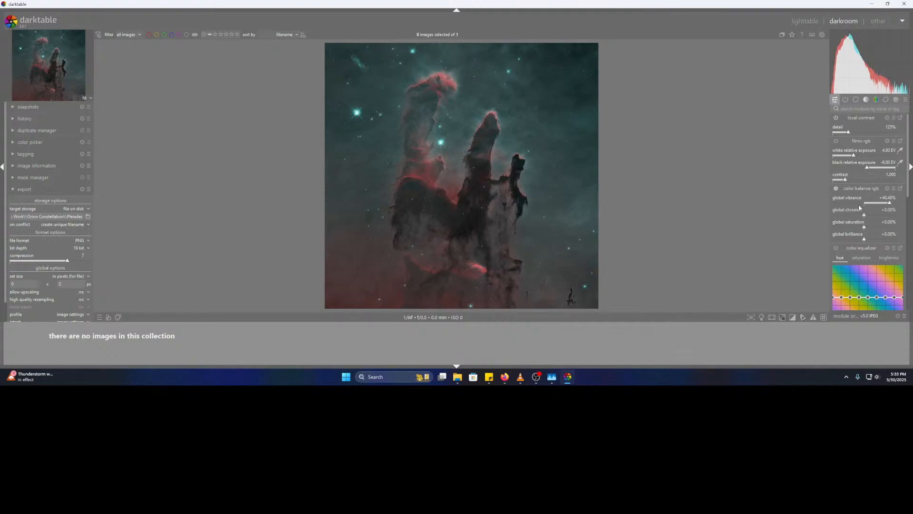
mouse_move(821, 199)
mouse_down()
mouse_move(906, 207)
mouse_move(818, 205)
mouse_up()
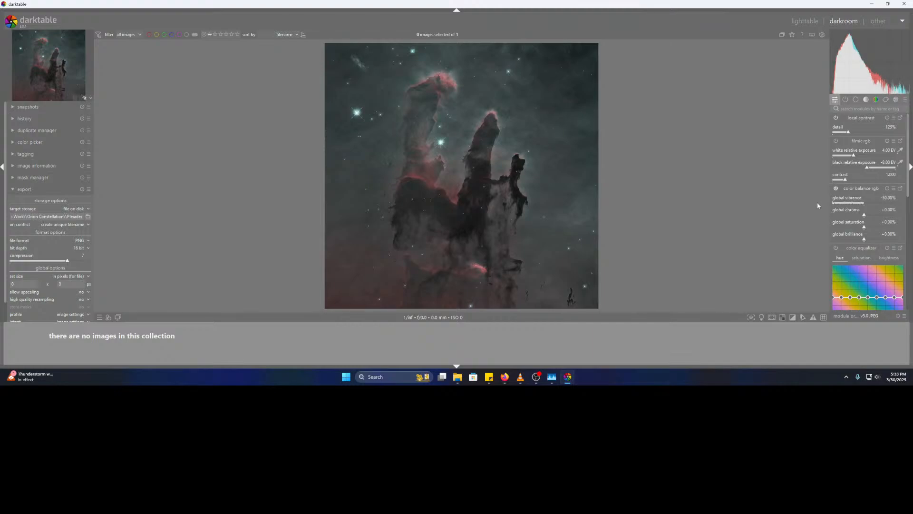
drag(817, 205, 864, 208)
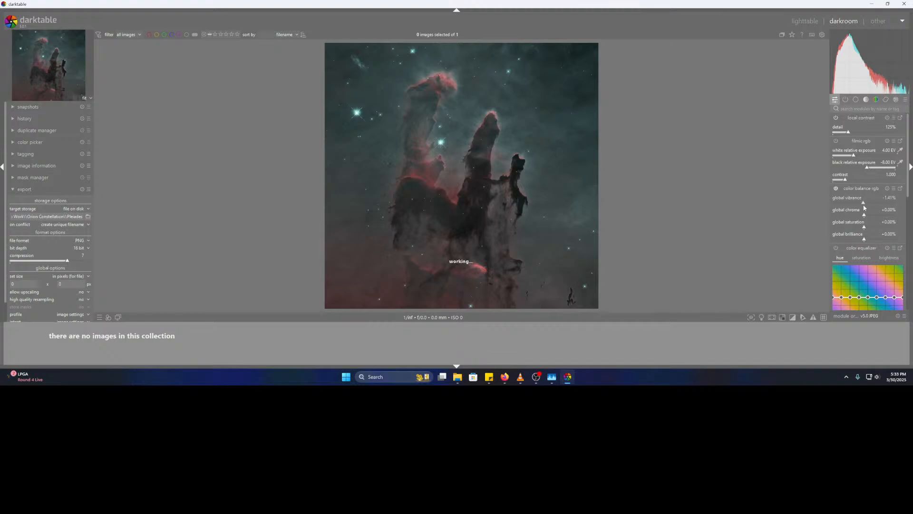
mouse_move(858, 206)
mouse_down()
mouse_move(880, 207)
mouse_move(854, 205)
mouse_up()
drag(854, 205, 860, 205)
mouse_move(865, 227)
mouse_down()
mouse_move(890, 231)
mouse_move(840, 229)
mouse_move(883, 231)
mouse_move(862, 232)
mouse_up()
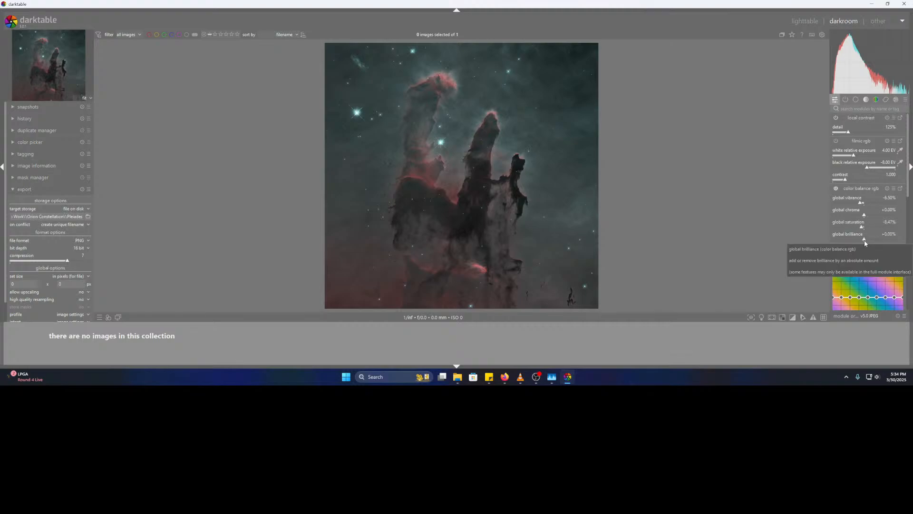
- Set global brilliance to -5.08%, vibrance to +17.23% and saturation to -15.25%, zooming to inspect
mouse_move(864, 240)
mouse_down()
mouse_move(900, 245)
mouse_move(836, 243)
mouse_move(869, 241)
mouse_up()
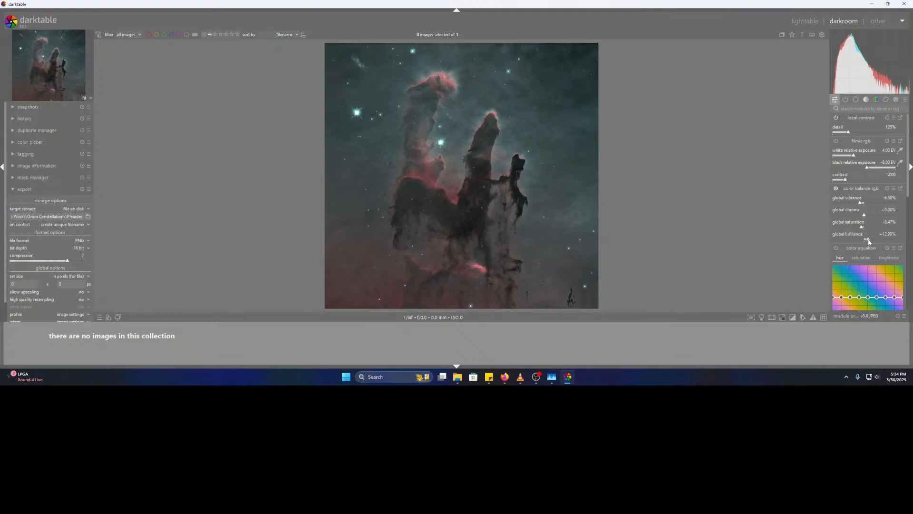
drag(869, 241, 864, 240)
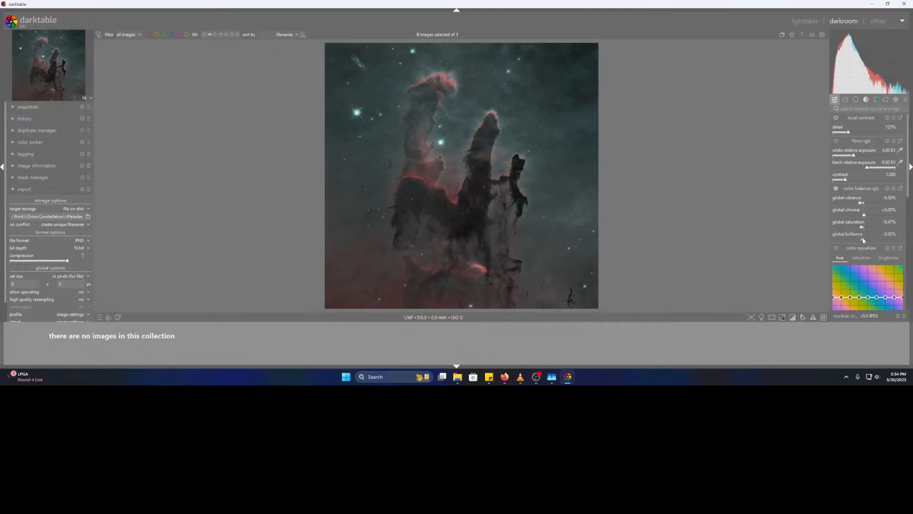
drag(861, 203, 882, 207)
drag(882, 206, 905, 207)
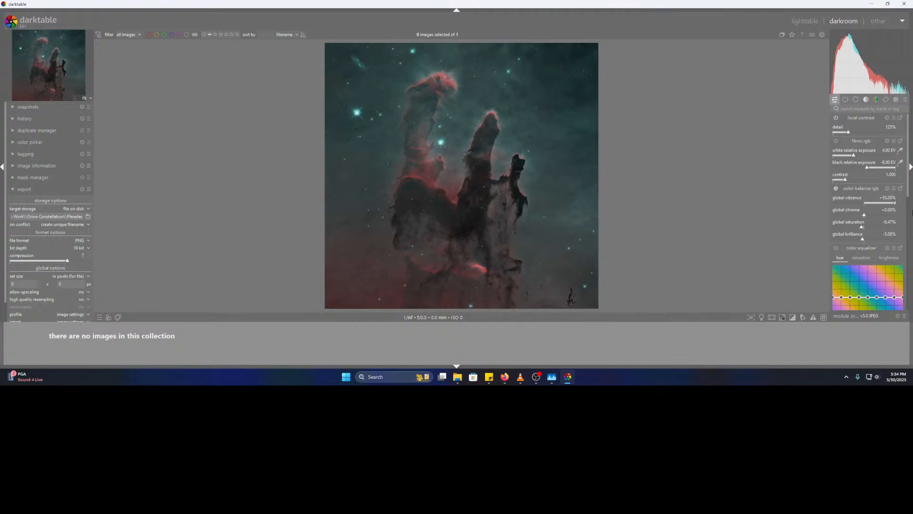
click(874, 204)
drag(866, 226, 909, 216)
drag(912, 208, 876, 204)
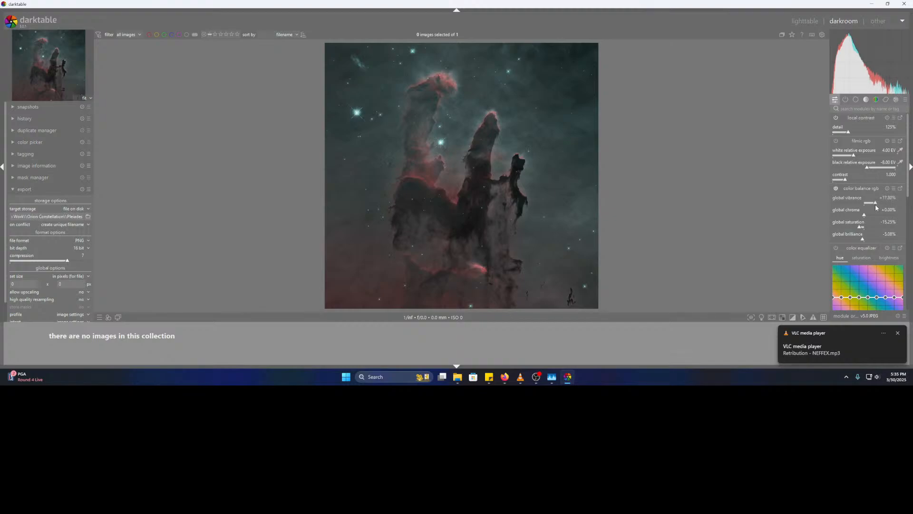
scroll(538, 261, up, 1)
scroll(537, 264, up, 3)
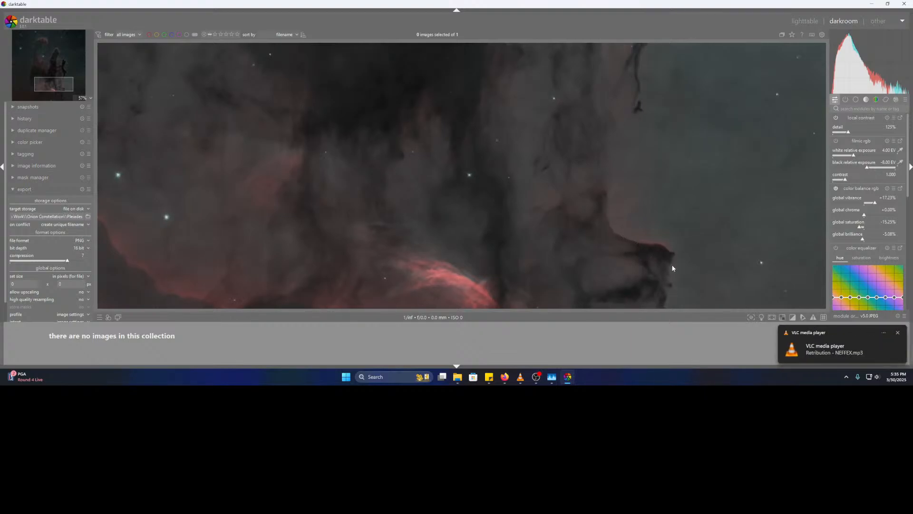
scroll(672, 288, down, 4)
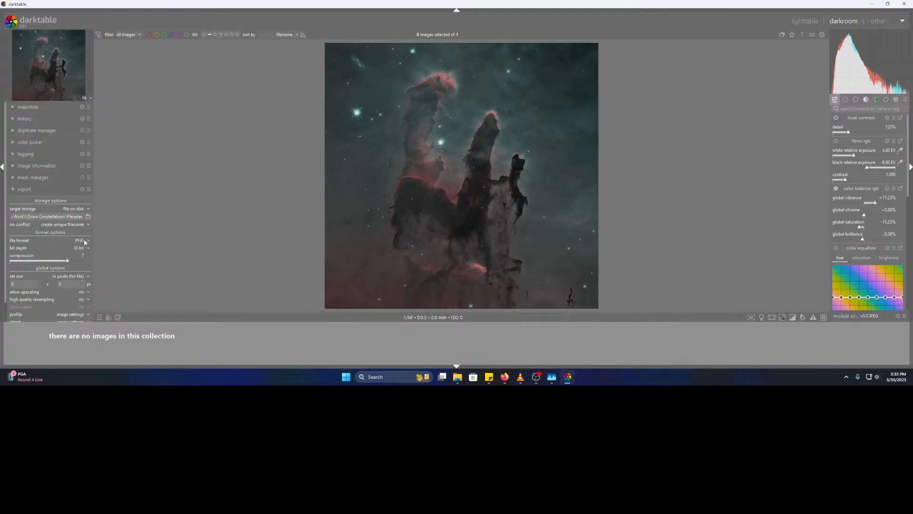
- Set the export destination to the M16 Pictures folder with file name 'M16 HOO Final'
click(87, 217)
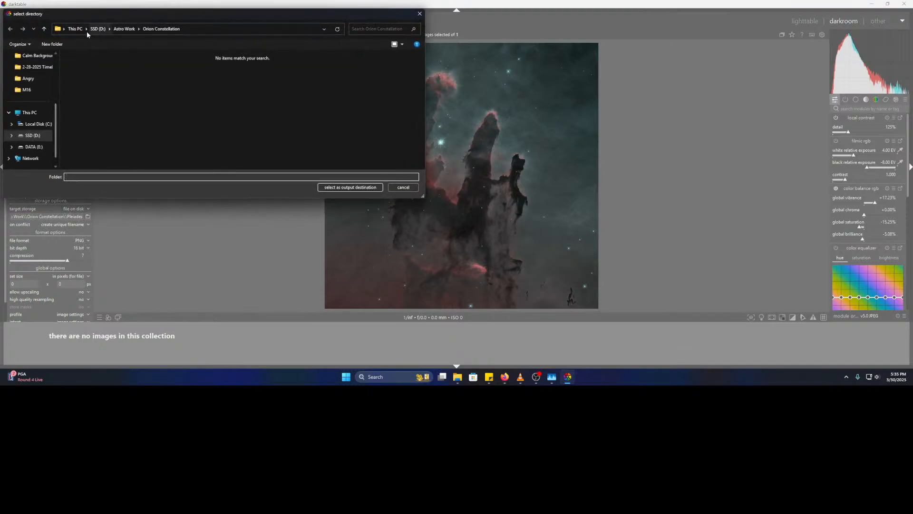
scroll(37, 109, up, 3)
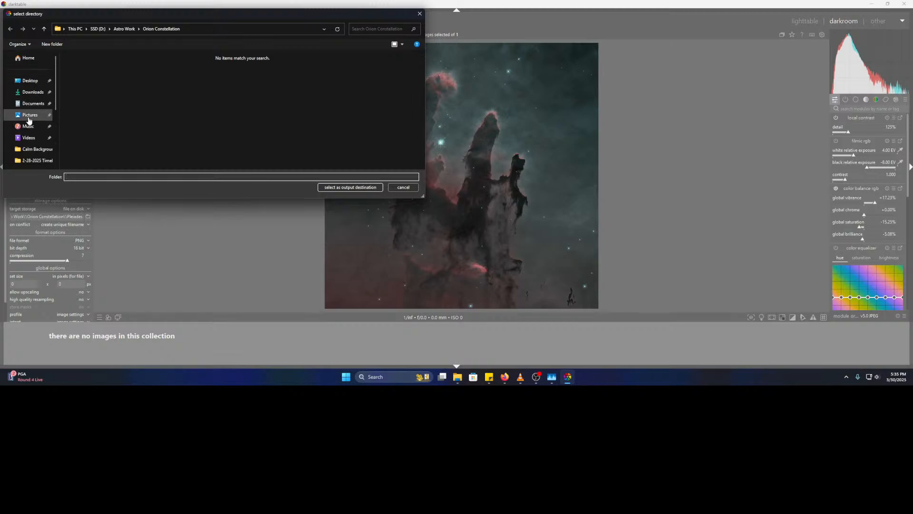
click(30, 115)
double_click(81, 71)
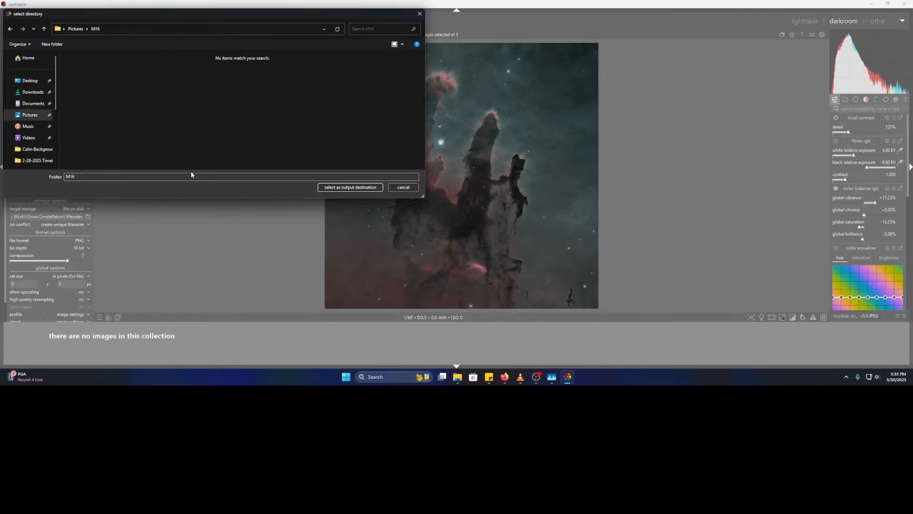
click(356, 187)
drag(67, 217, 129, 218)
key(Right)
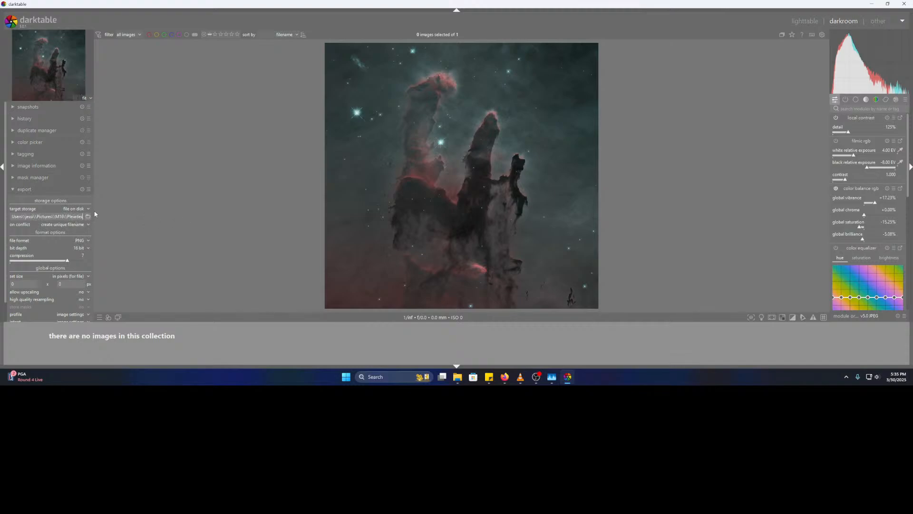
key(ctrl+shift+Left)
text(M16 HOO Final)
- Keep PNG format, set compression to 0, and export the image
click(87, 243)
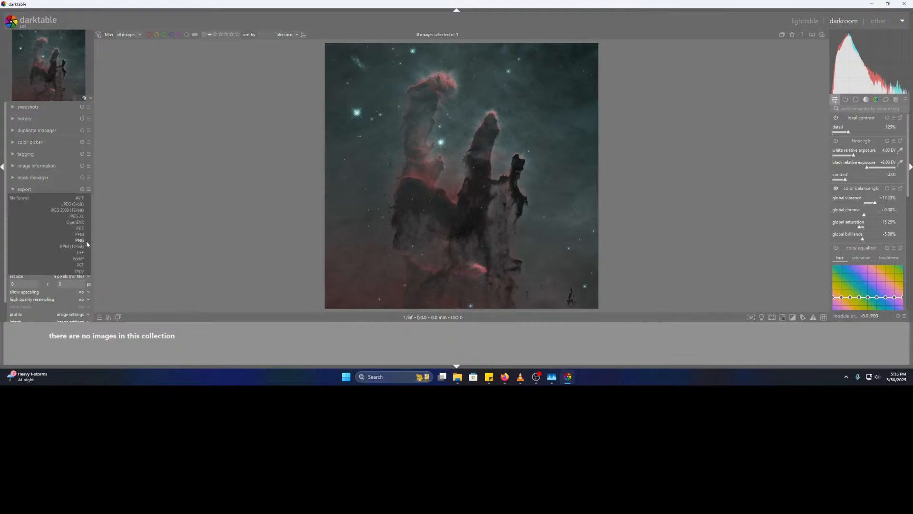
click(83, 242)
drag(67, 261, 5, 265)
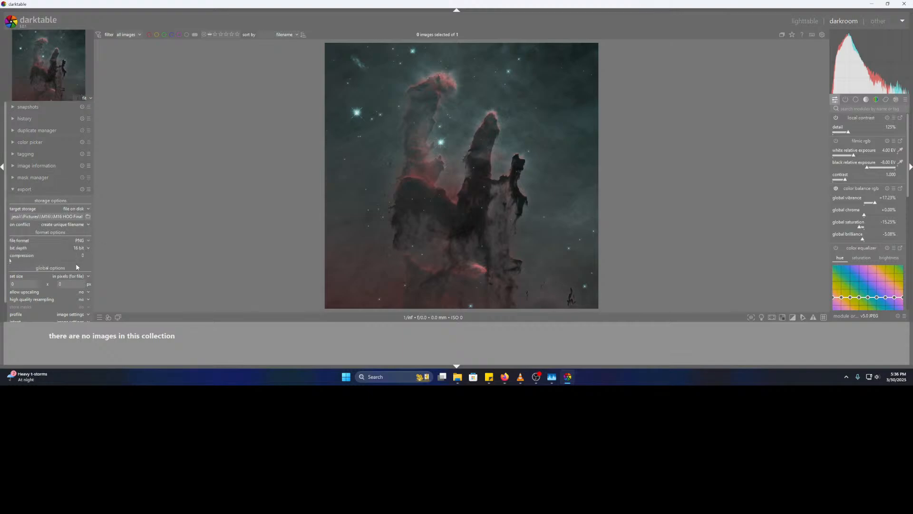
scroll(8, 278, down, 2)
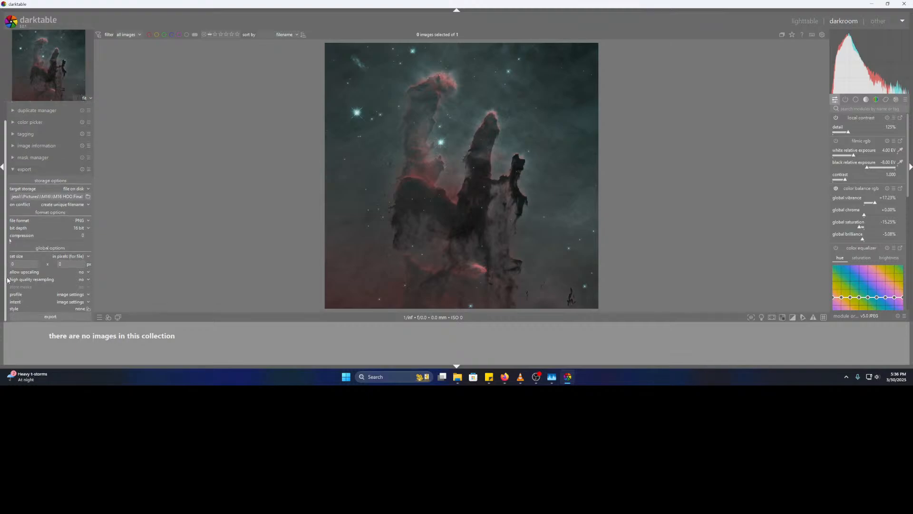
click(50, 316)
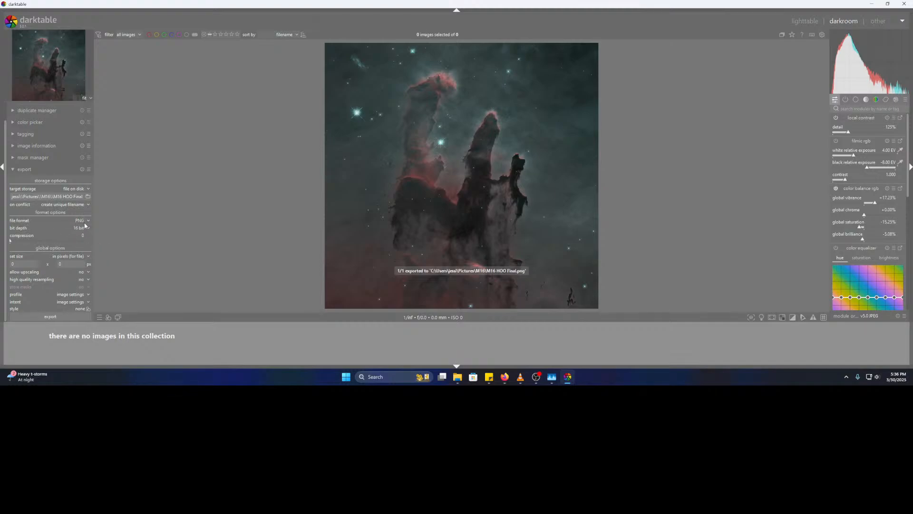
- Export the image again as an uncompressed 32-bit float TIFF
click(84, 222)
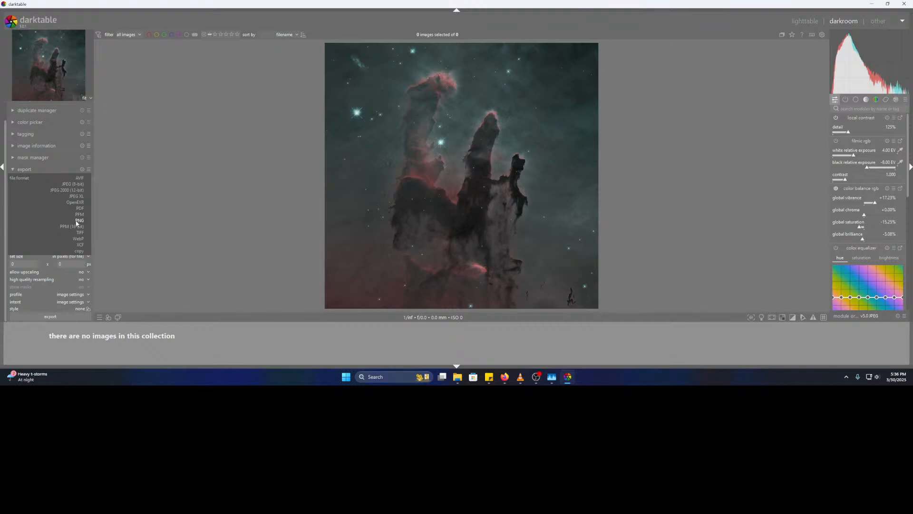
click(80, 232)
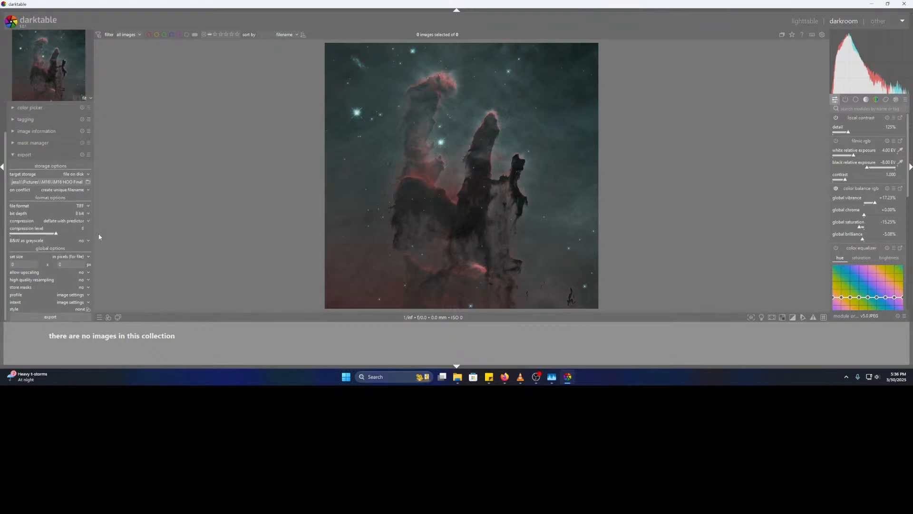
drag(57, 236, 4, 240)
click(82, 215)
click(79, 228)
click(86, 219)
click(84, 208)
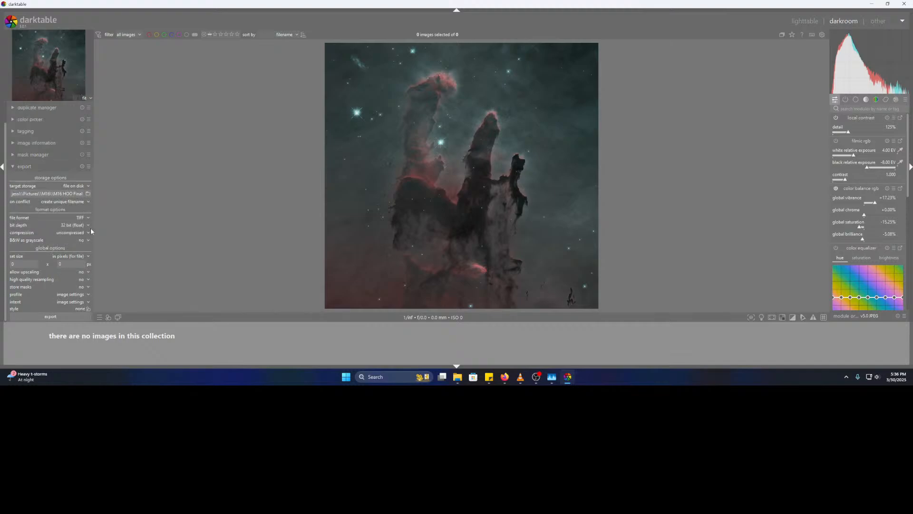
click(66, 316)
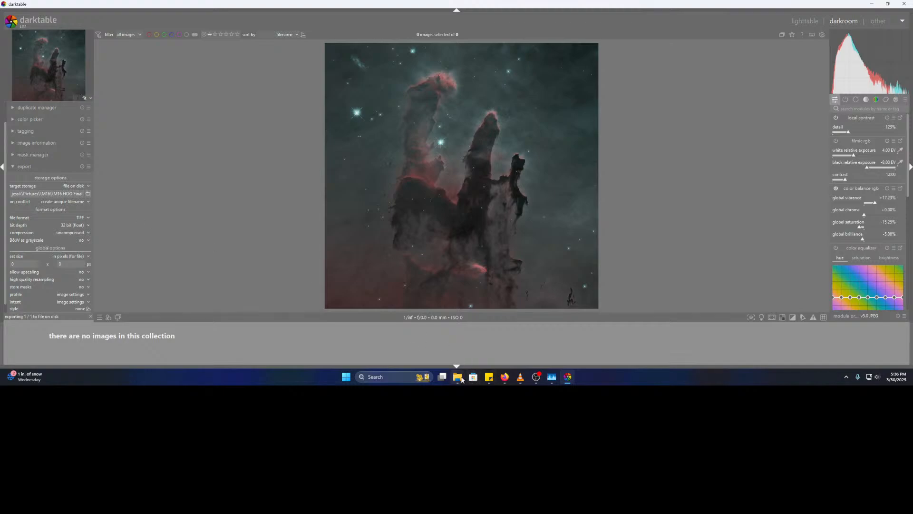
- In the M16 folder, inspect the M16 HOO Final files, cancelling the TIFF's app prompt
mouse_move(457, 377)
mouse_move(432, 342)
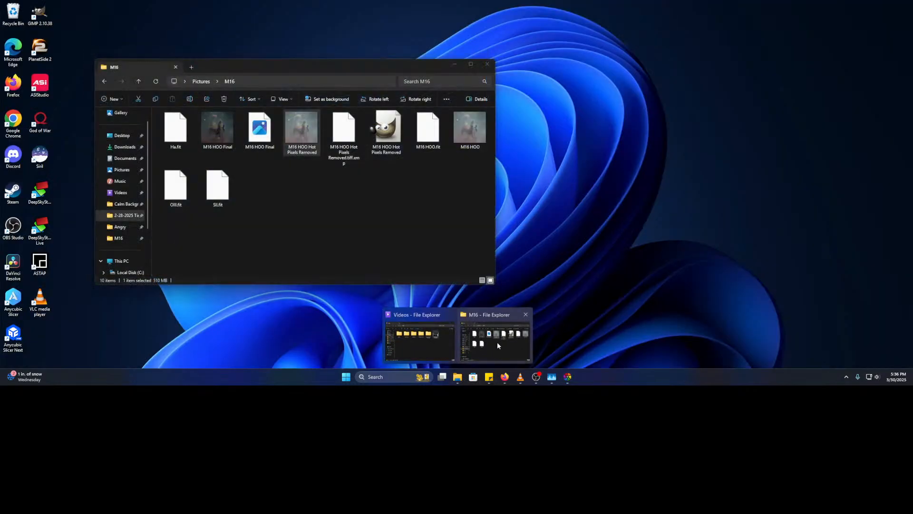
click(497, 341)
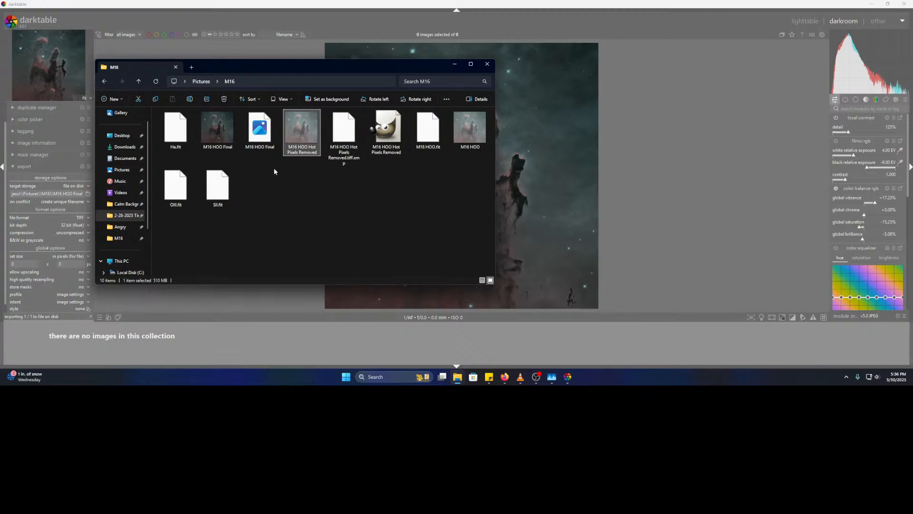
click(226, 135)
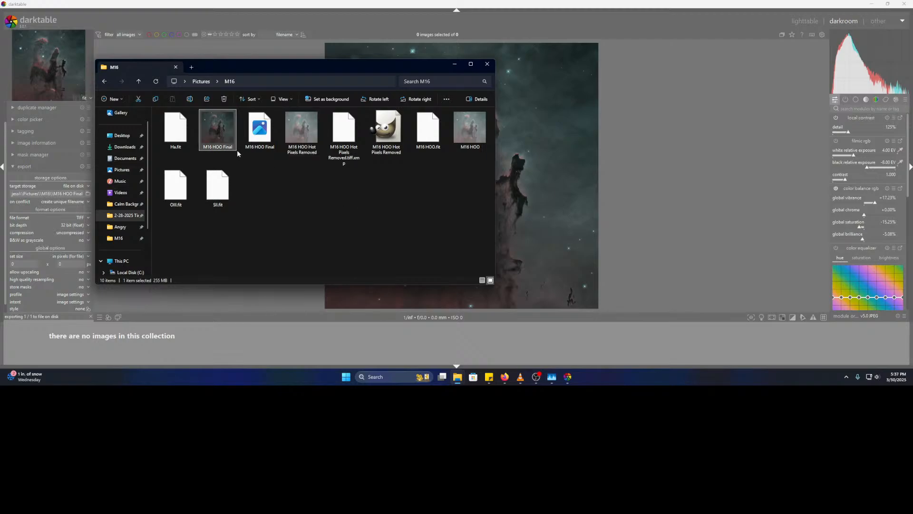
right_click(217, 128)
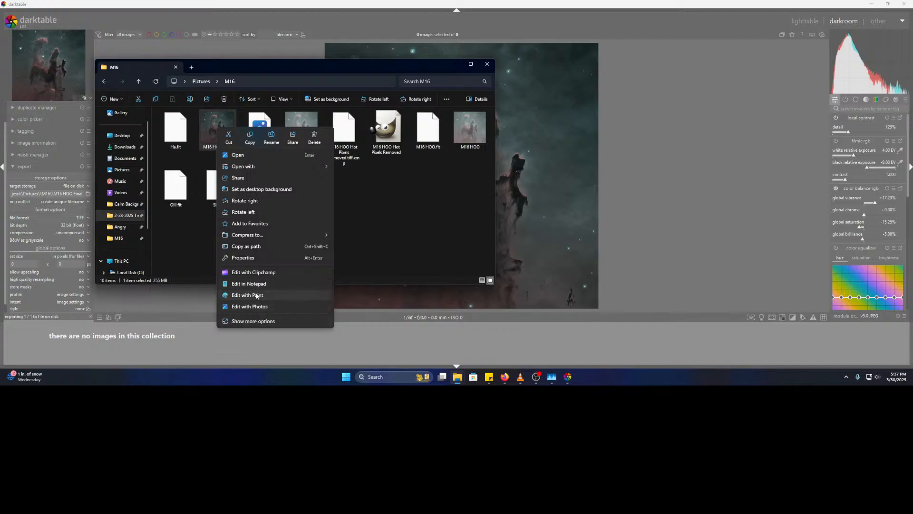
click(377, 200)
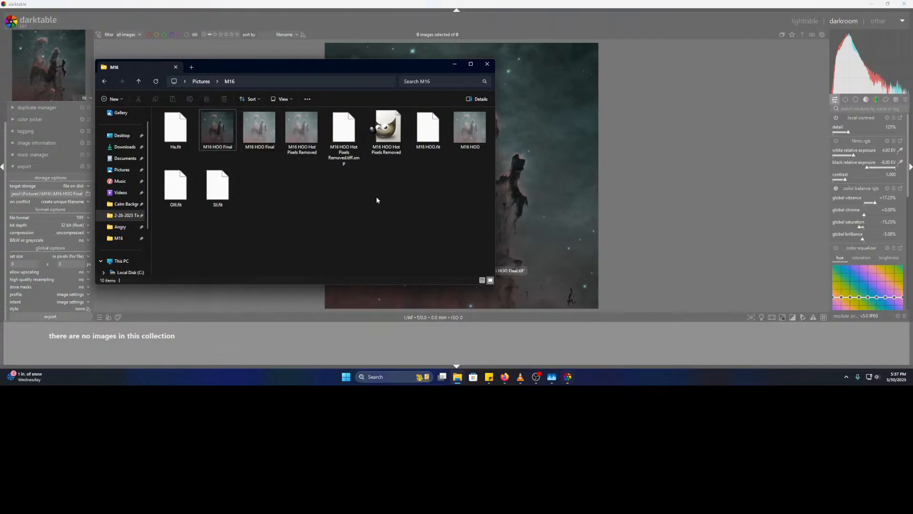
click(262, 135)
right_click(262, 138)
click(247, 166)
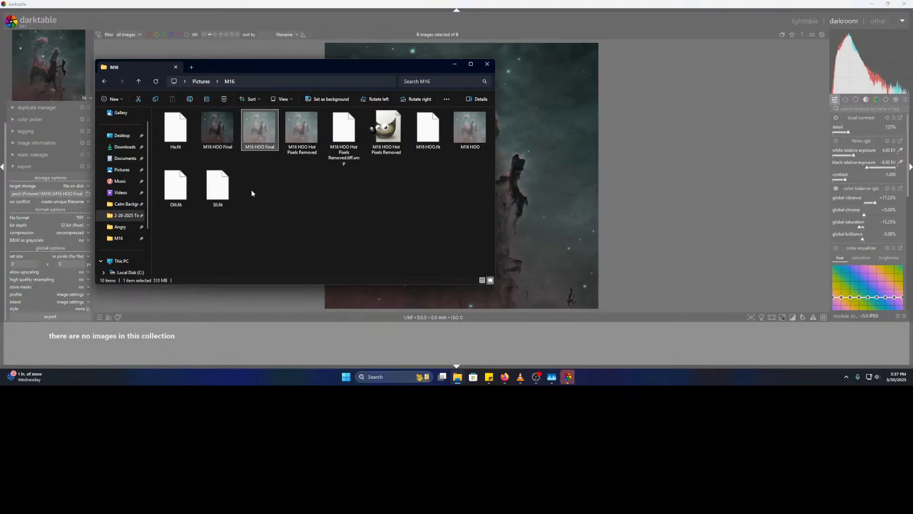
double_click(259, 134)
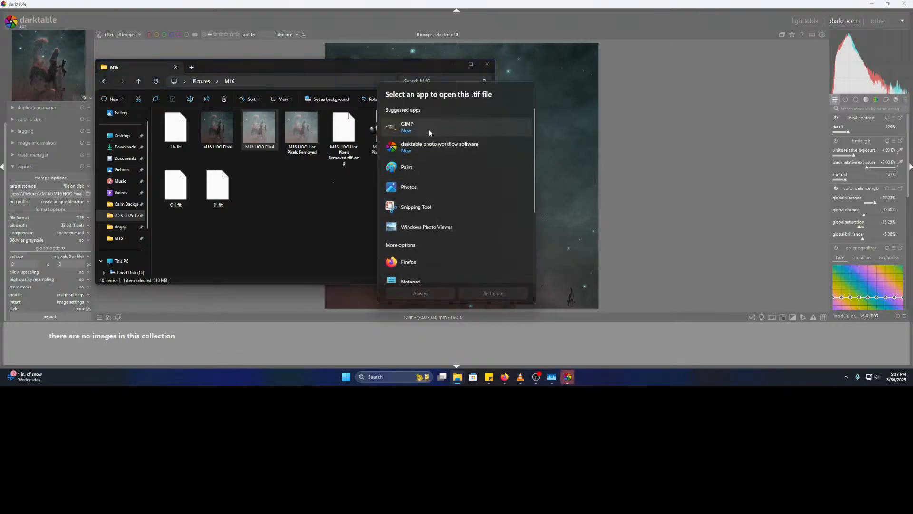
click(331, 221)
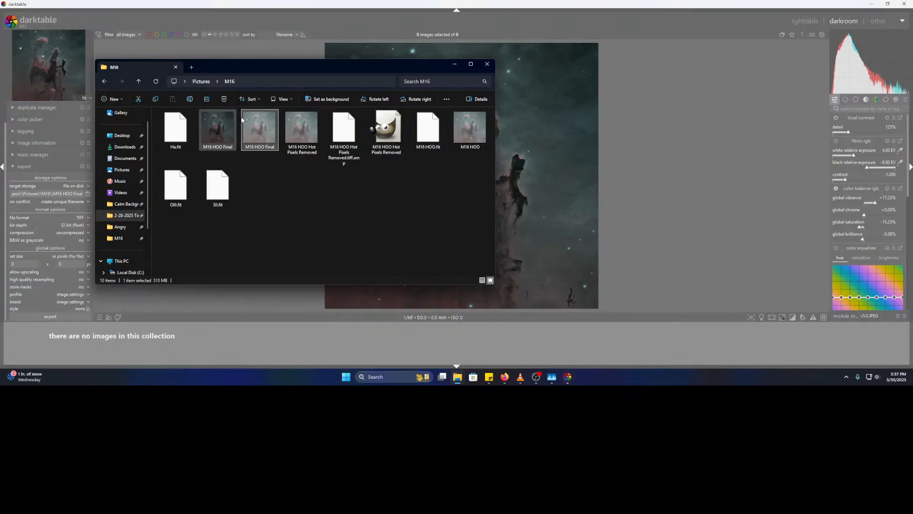
- Open the M16 HOO Final PNG in Photos just once
click(209, 125)
double_click(208, 123)
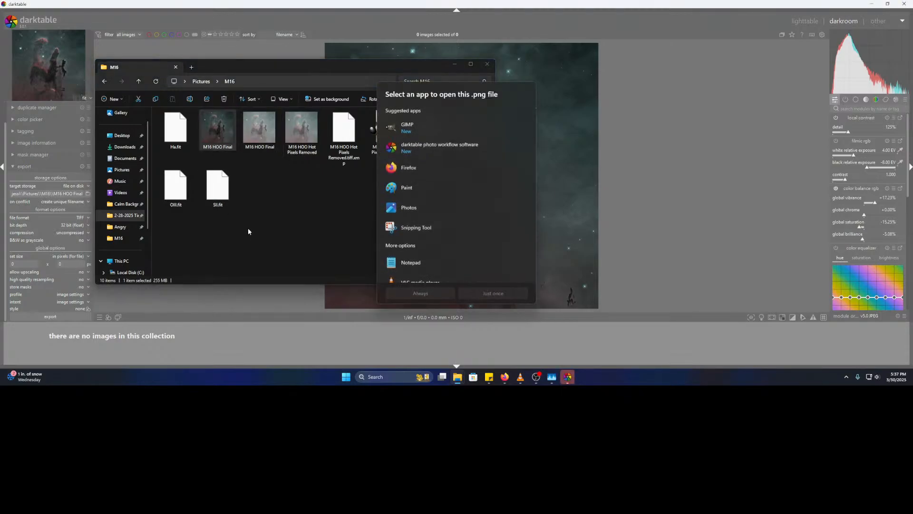
click(420, 188)
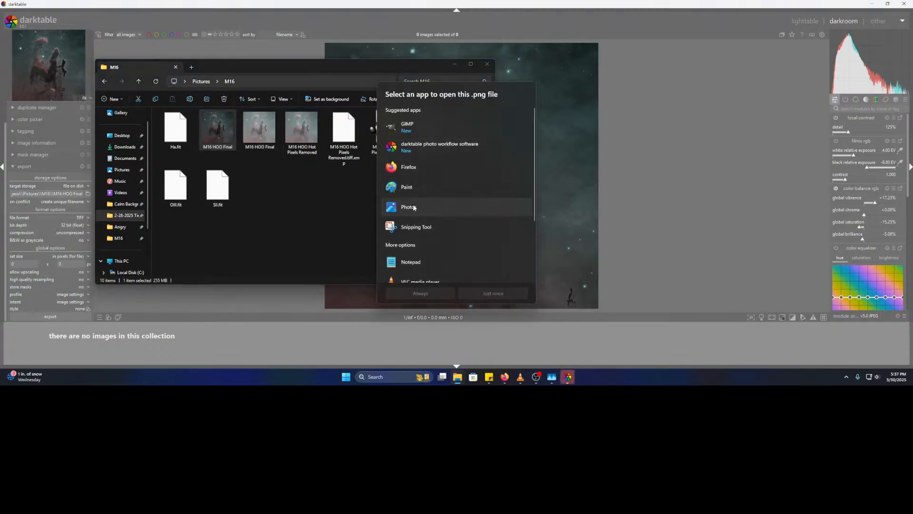
click(493, 294)
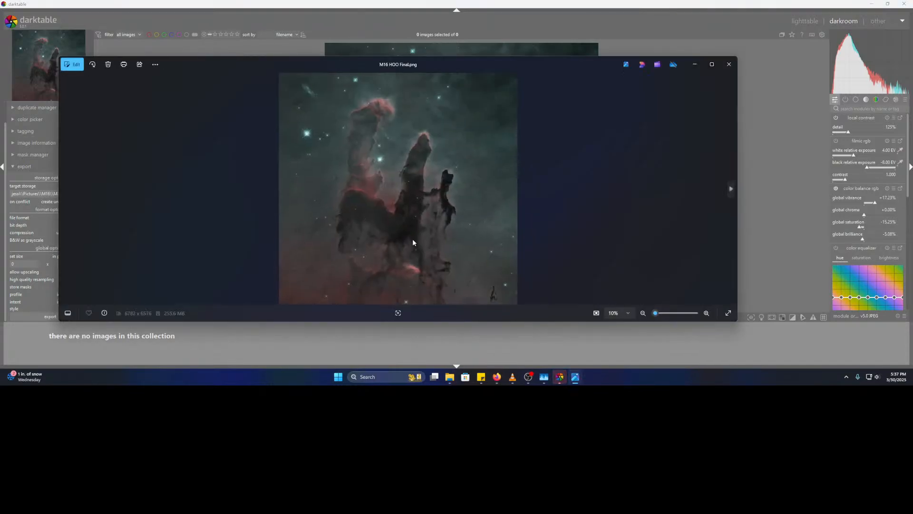
- Compare the TIFF and PNG versions, view the PNG full screen and zoomed, then close Photos
key(Right)
key(Left)
click(712, 64)
scroll(423, 258, up, 5)
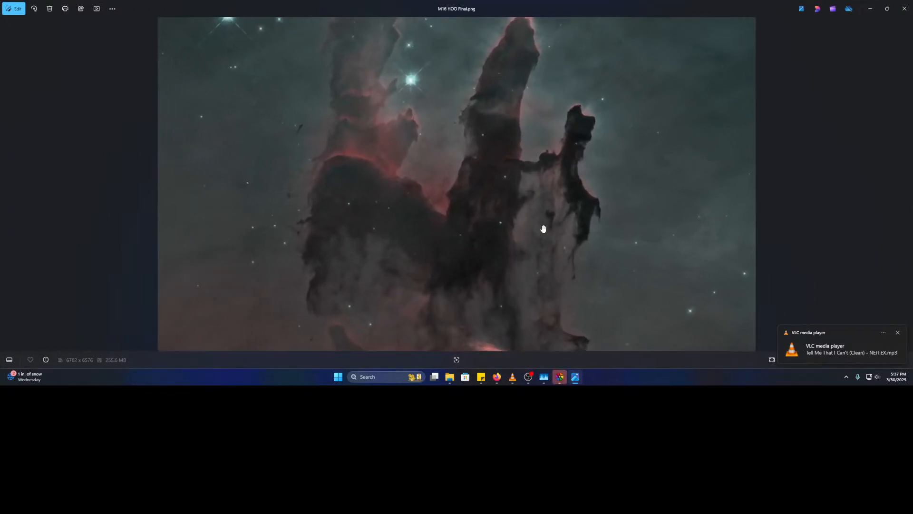
scroll(508, 214, down, 5)
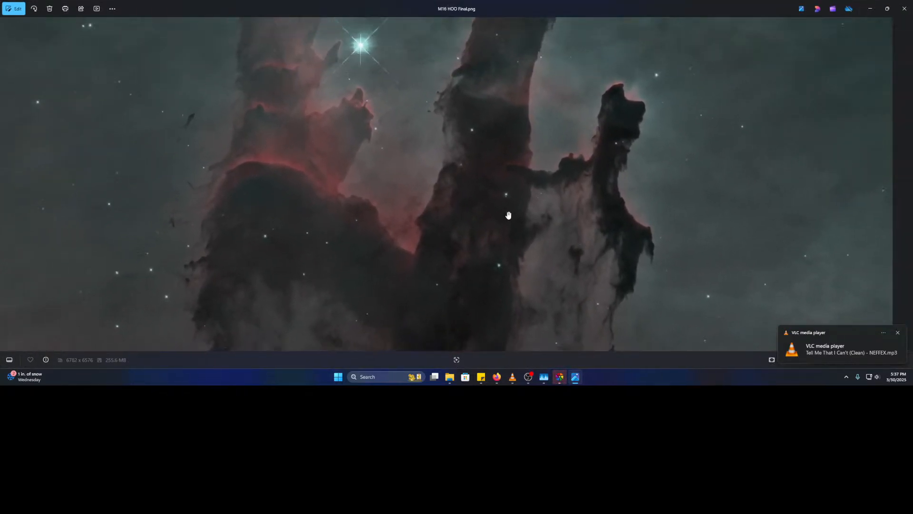
click(901, 6)
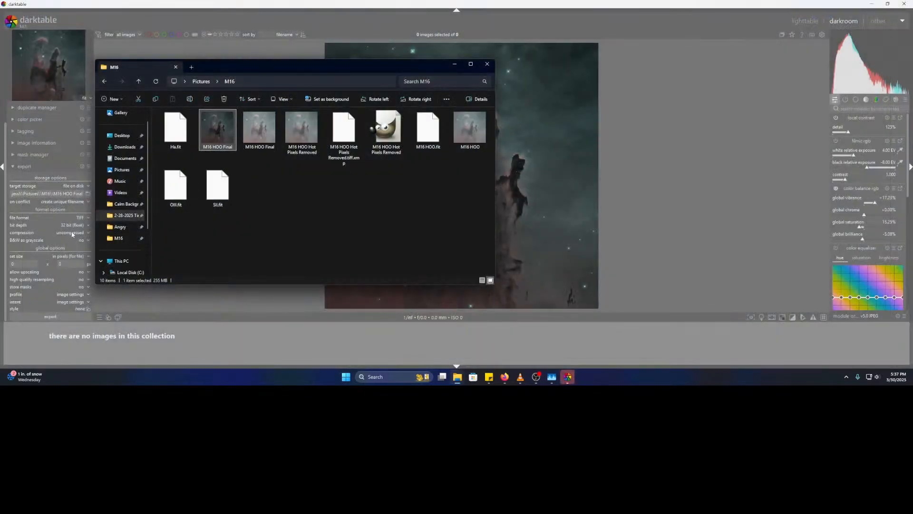
- Switch the export format back to 16-bit PNG and export the image
click(84, 219)
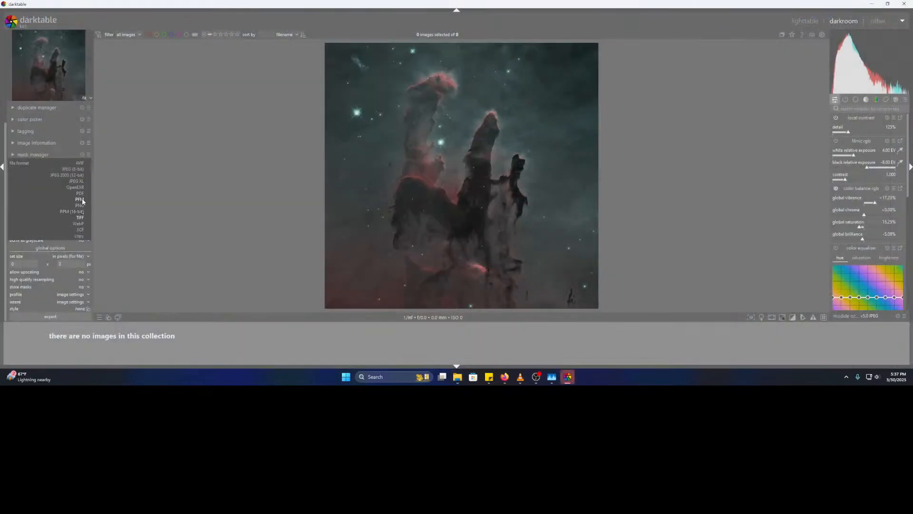
click(80, 206)
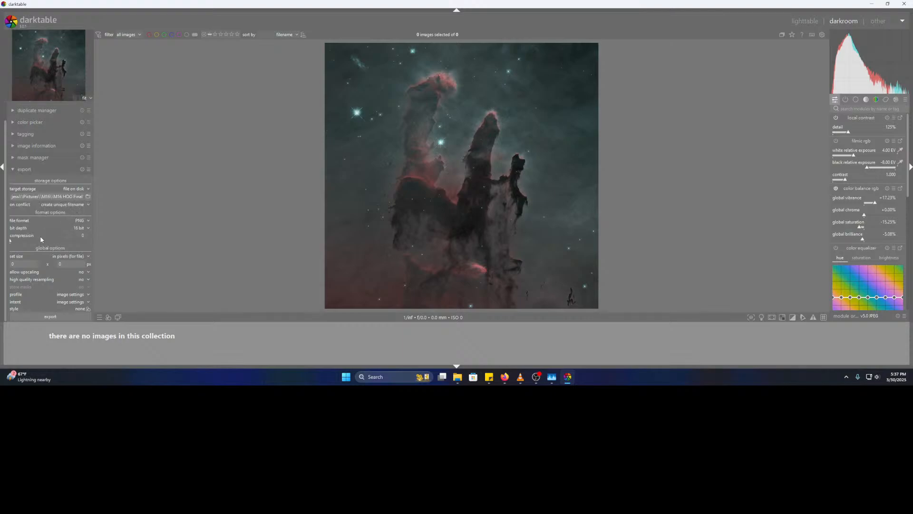
click(81, 232)
click(80, 230)
click(34, 315)
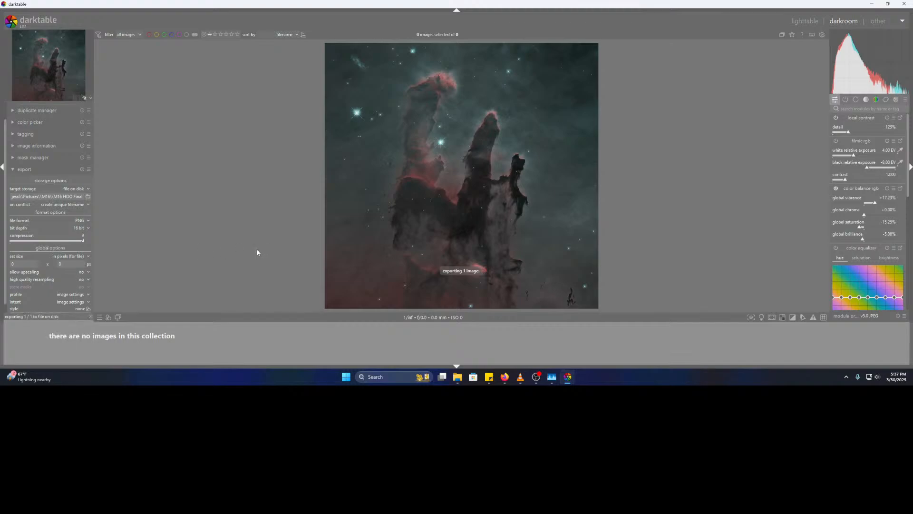
- Check the new M16 HOO Final_01 file in the M16 folder, then return to darktable
click(552, 377)
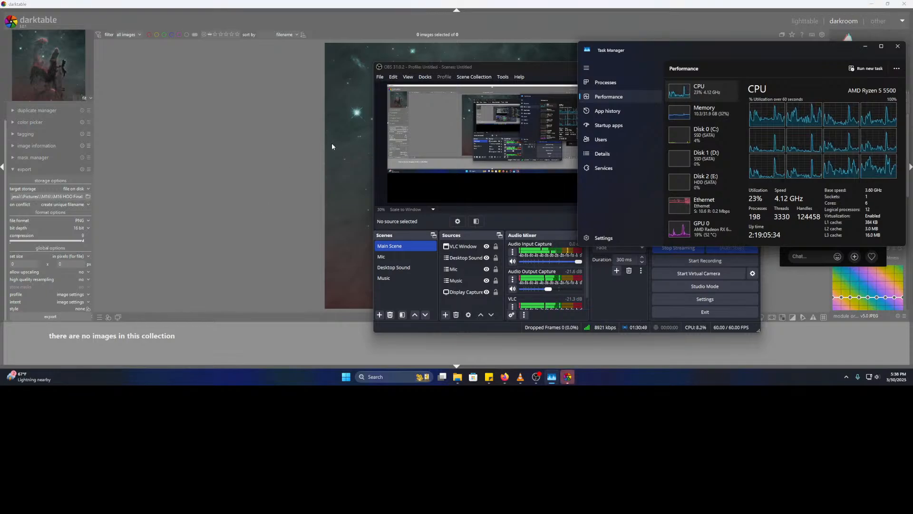
mouse_move(457, 378)
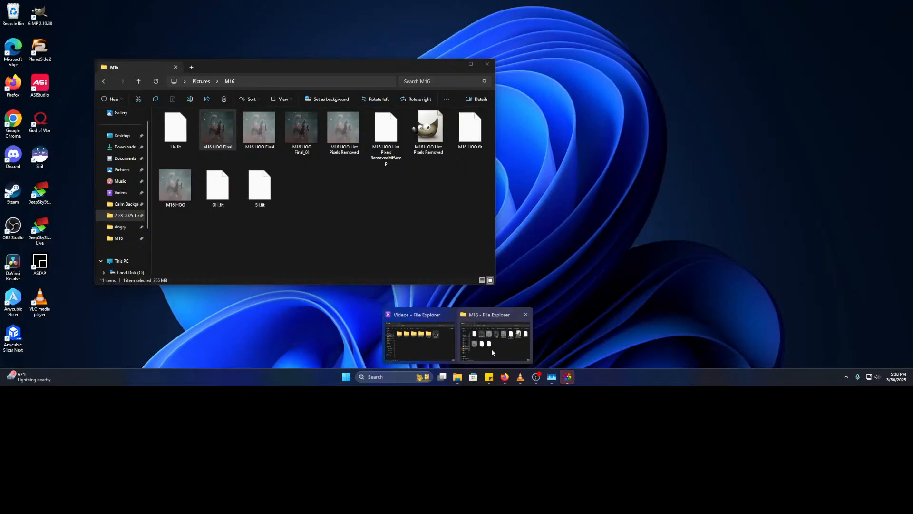
click(493, 349)
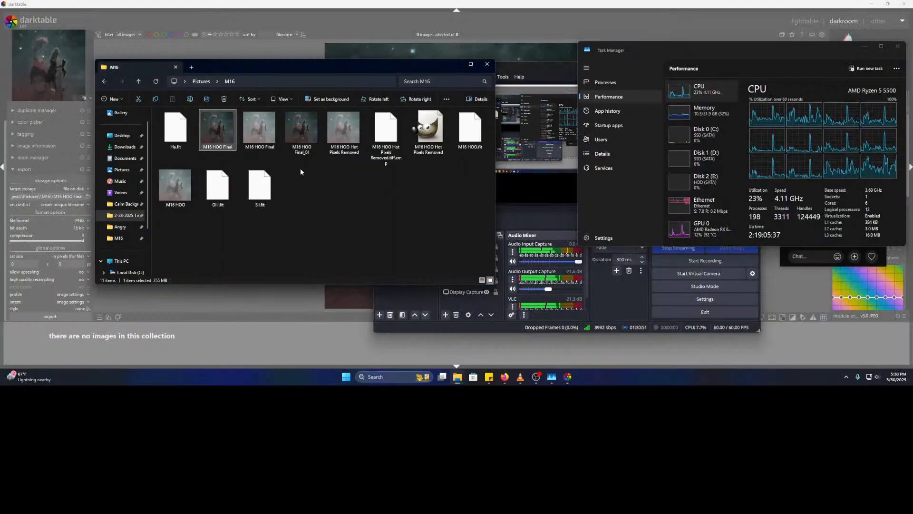
click(298, 126)
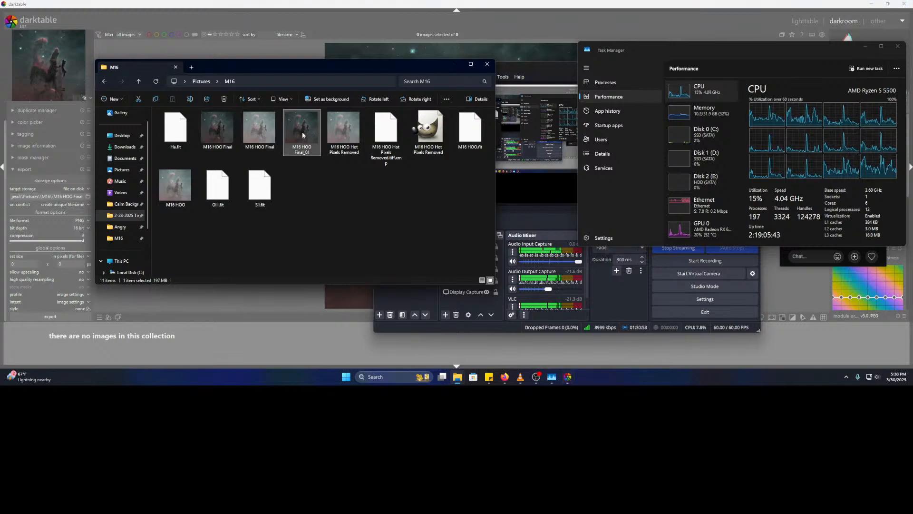
click(90, 220)
click(83, 220)
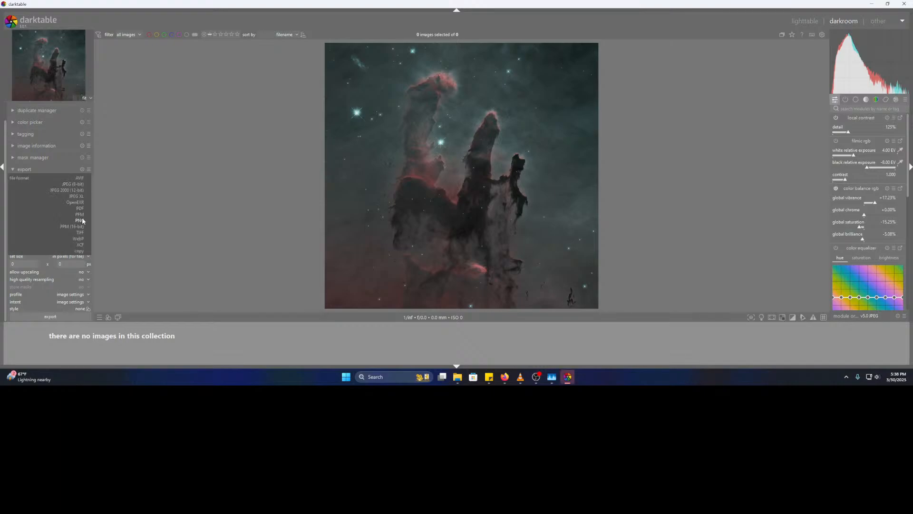
- Export the image as an 8-bit JPEG at quality 100, M16 HOO Final.jpg
click(80, 185)
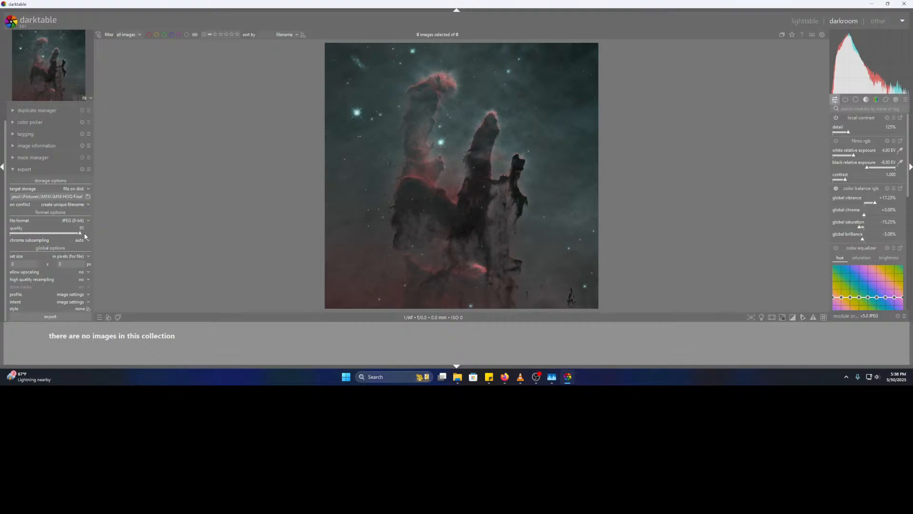
drag(80, 234, 90, 233)
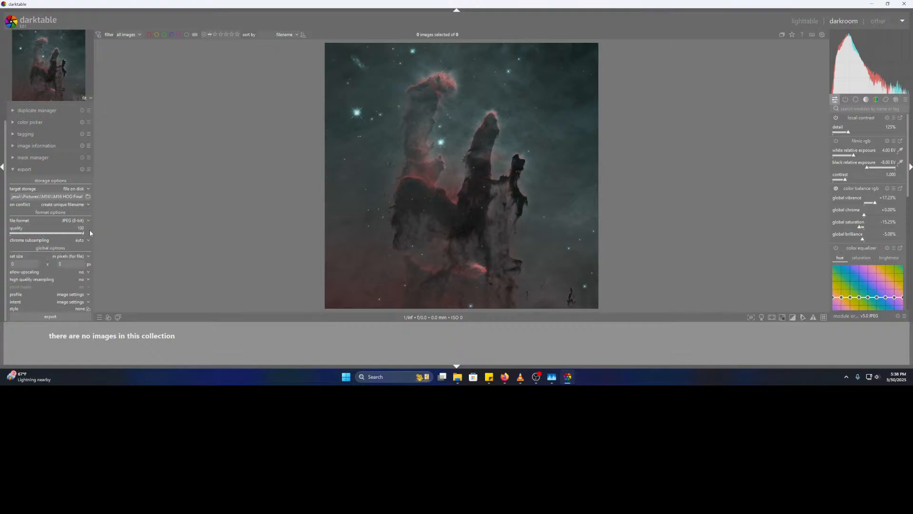
click(25, 316)
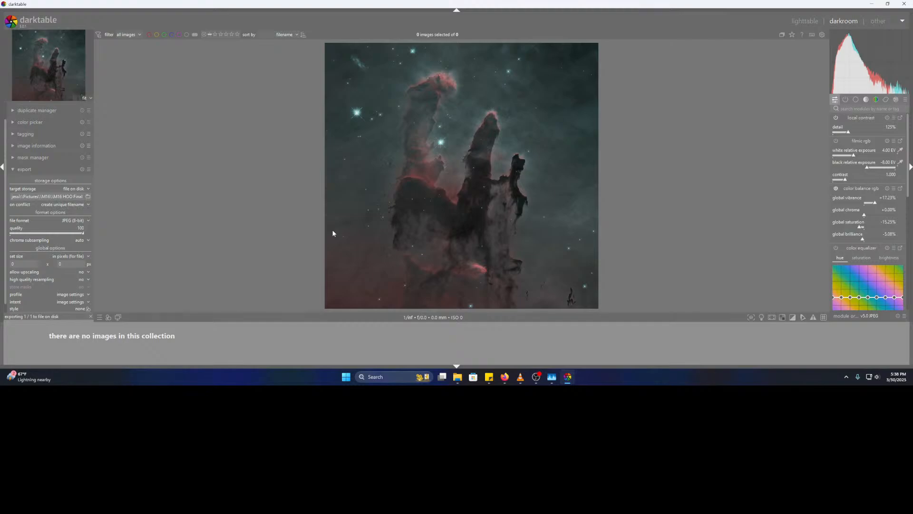
- In the M16 folder, check Folder Options without changes, then open the M16 HOO Final JPEG
mouse_move(457, 377)
click(418, 333)
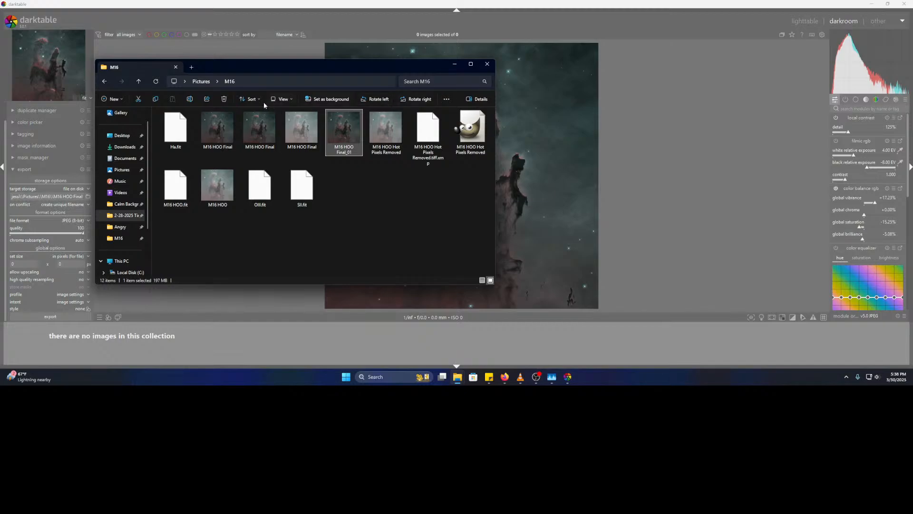
click(446, 99)
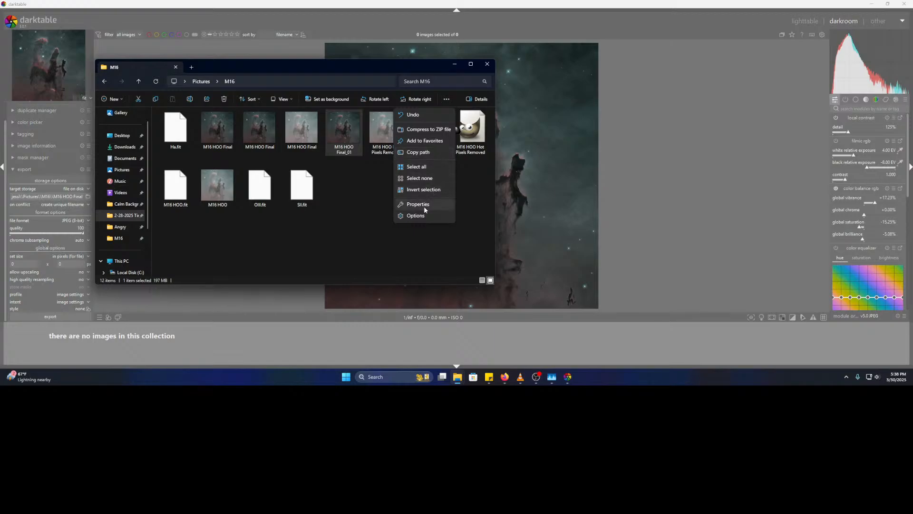
click(424, 218)
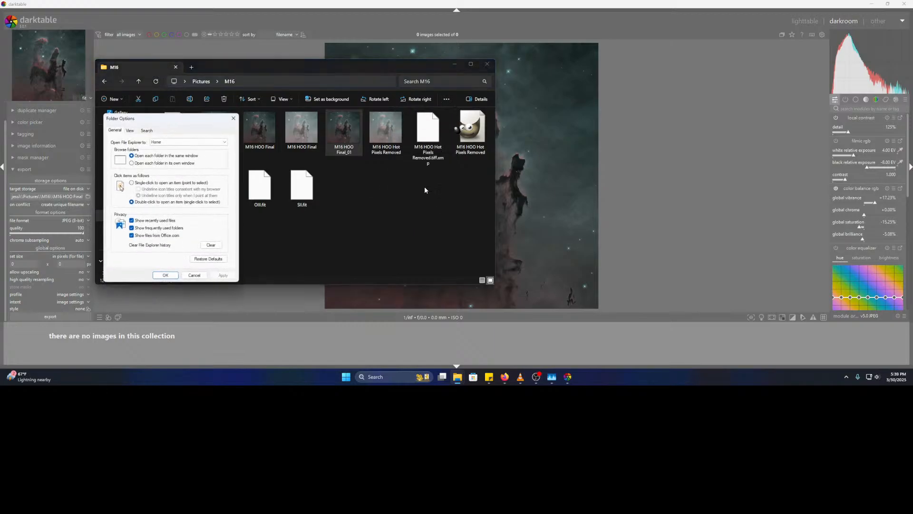
click(234, 119)
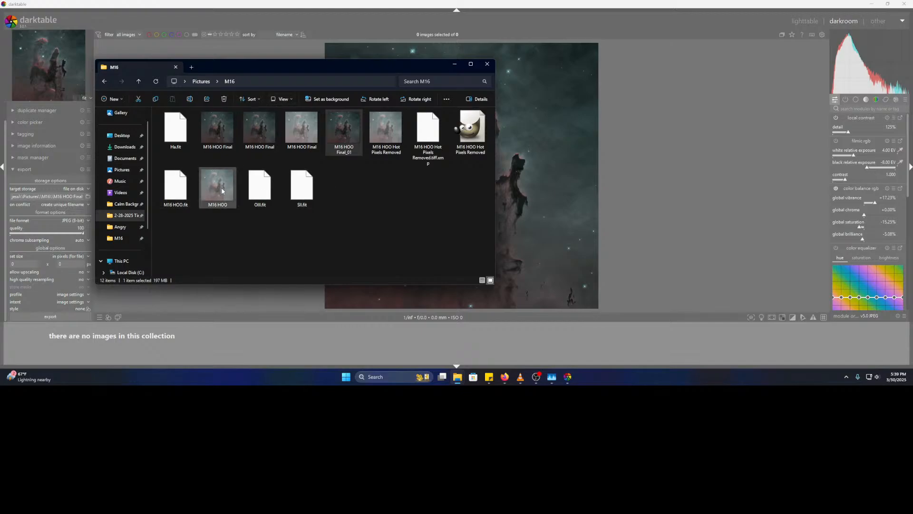
click(229, 133)
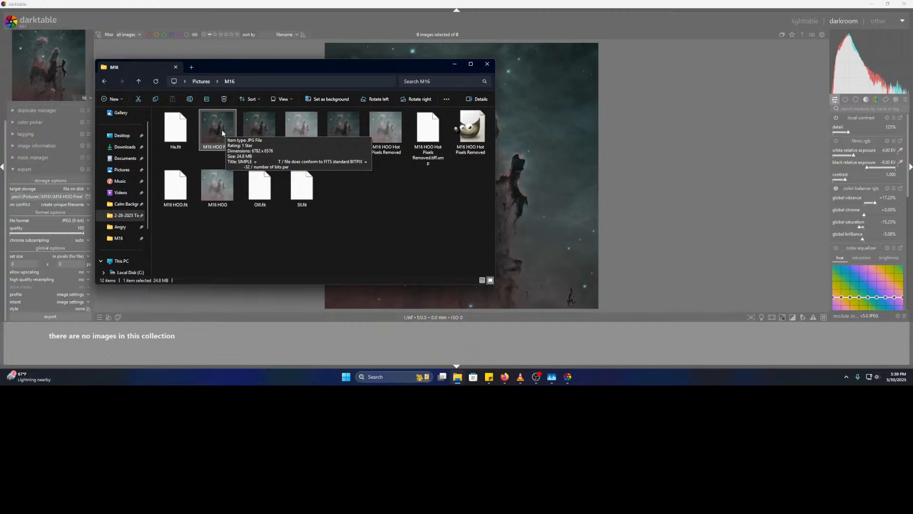
double_click(222, 133)
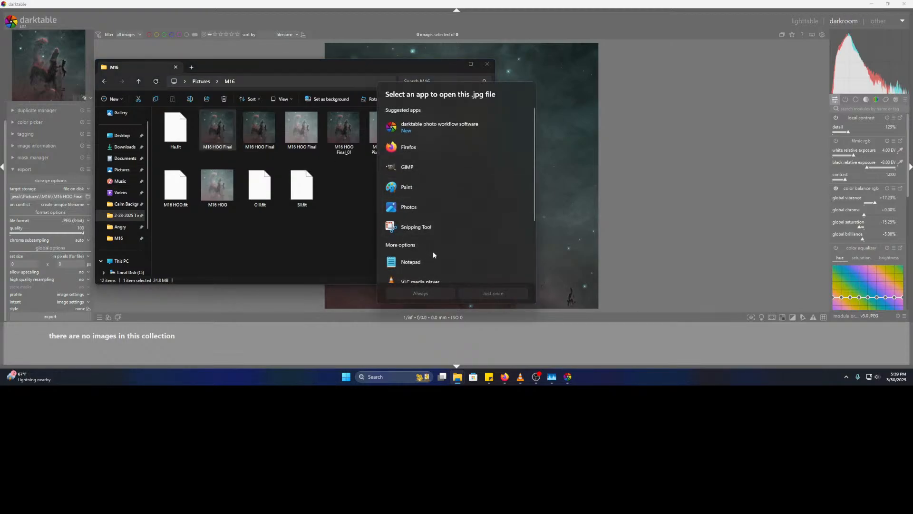
- Open M16 HOO Final.jpg in Photos just once and zoom into the pillars
click(429, 212)
click(494, 294)
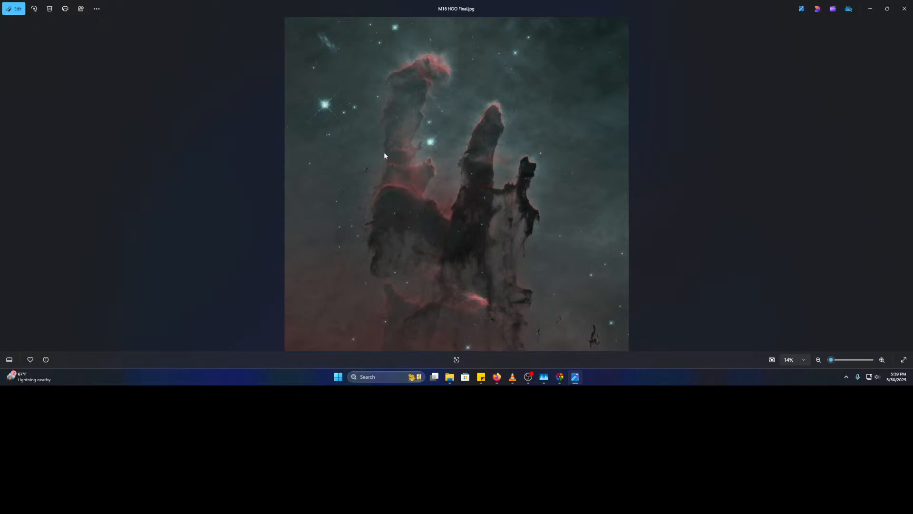
scroll(395, 160, up, 5)
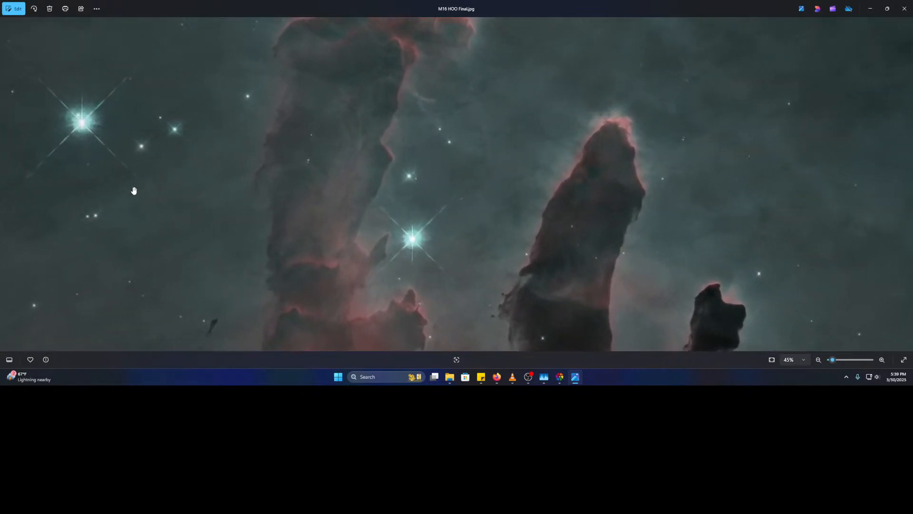
drag(398, 185, 394, 32)
- Pan down to the pillars' base and bottom edge, then zoom back out to fit
drag(312, 148, 198, 55)
drag(263, 179, 265, 17)
drag(479, 200, 401, 55)
scroll(497, 199, down, 4)
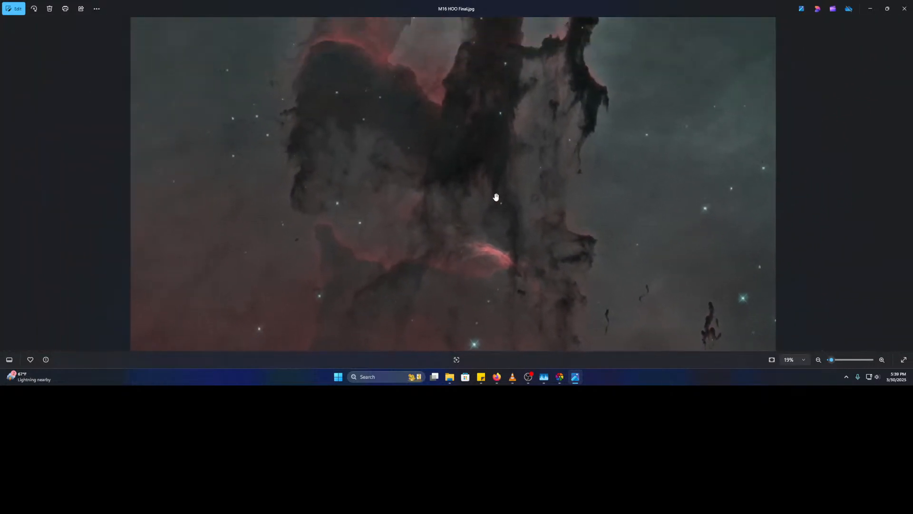
scroll(496, 197, down, 2)
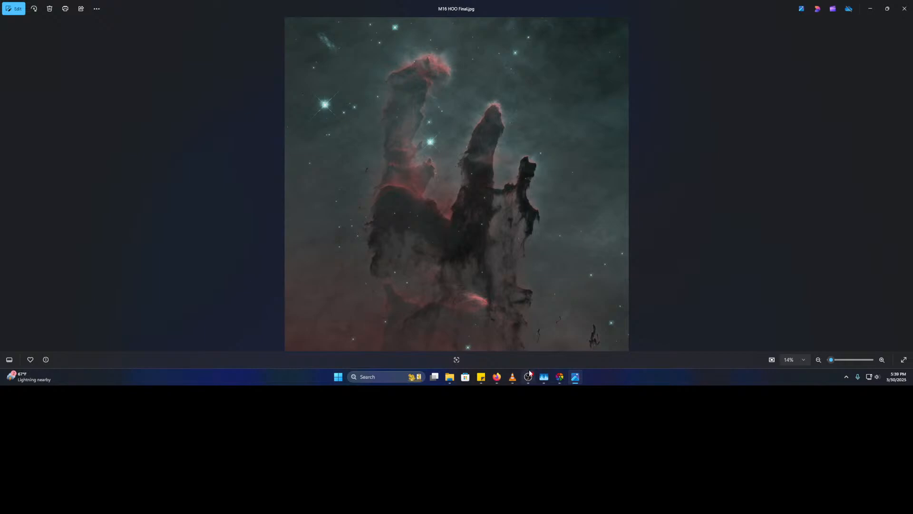
mouse_move(530, 372)
- In Firefox, glance at the earlier Hubble search tabs, then search 'pillars of creation' in a new tab
click(496, 376)
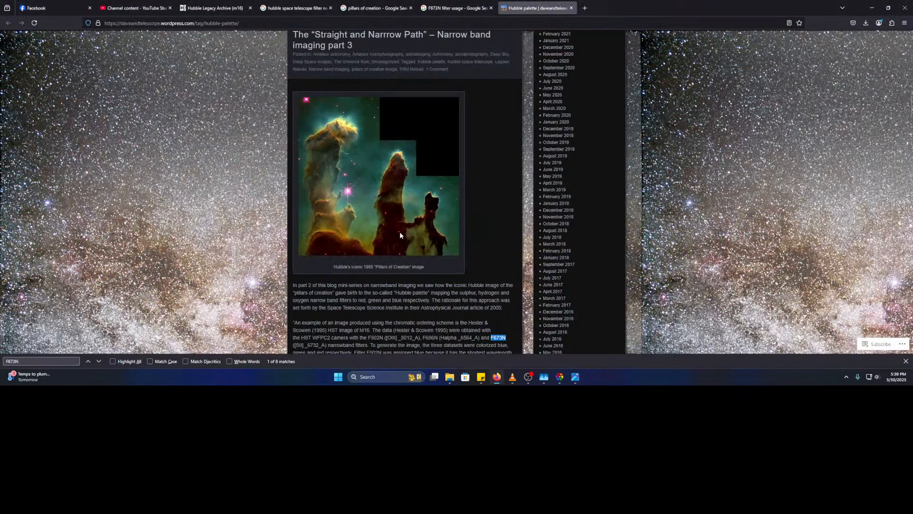
click(456, 8)
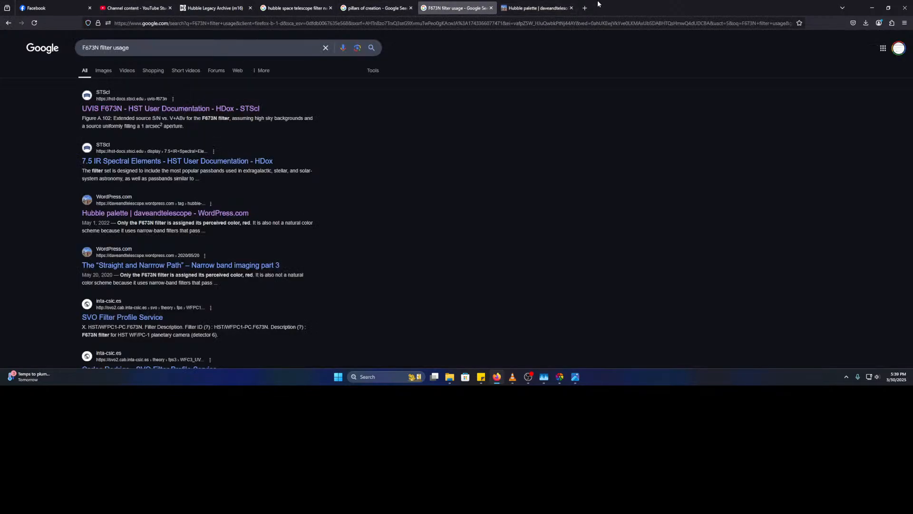
click(215, 8)
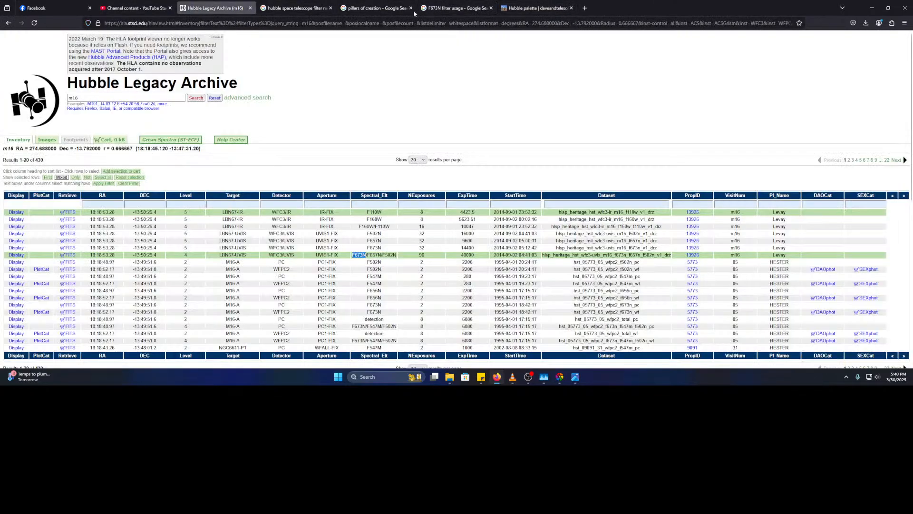
click(586, 8)
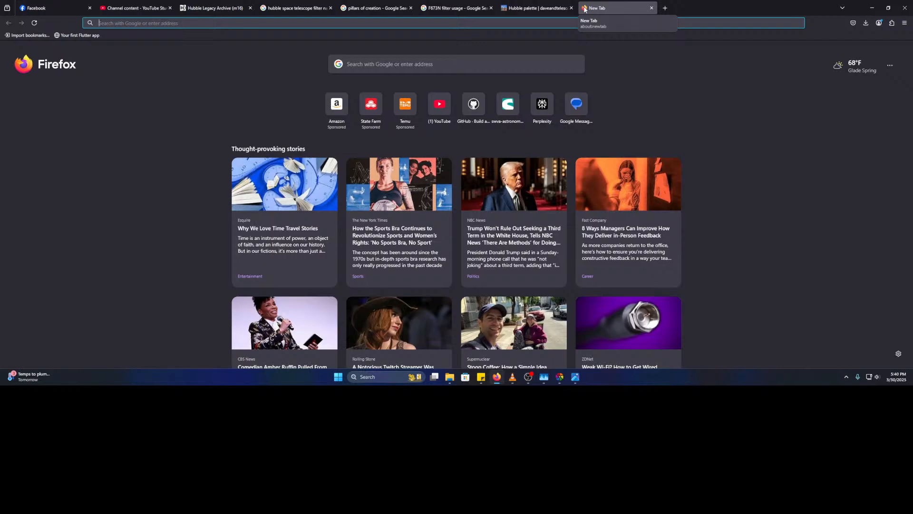
text(pillars of g)
key(BackSpace)
text(cfr)
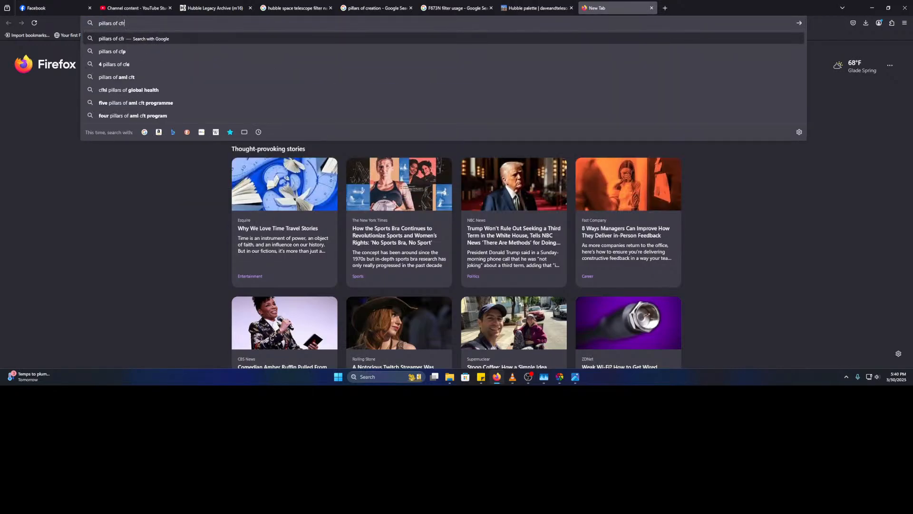
key(BackSpace)
key(BackSpace)
text(reation)
key(Return)
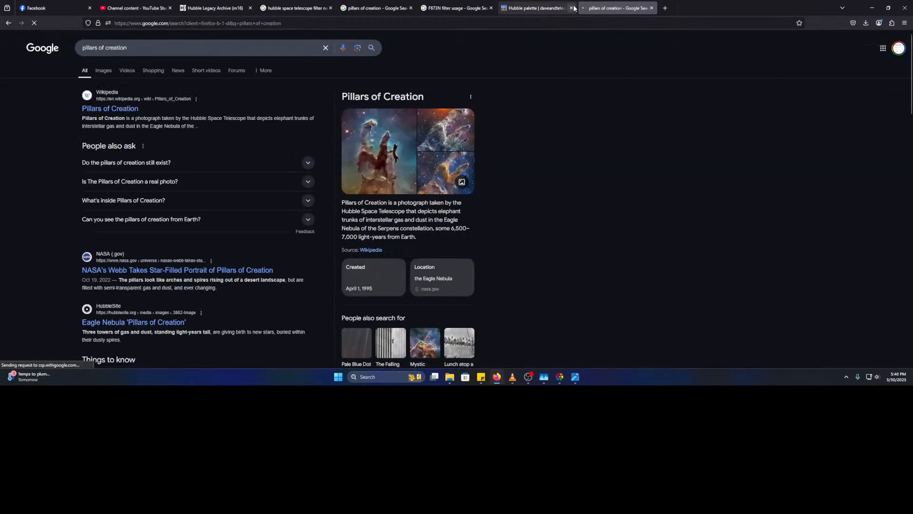
- Open NASA's Pillars of Creation image page, then bring Photos back to the front
click(379, 152)
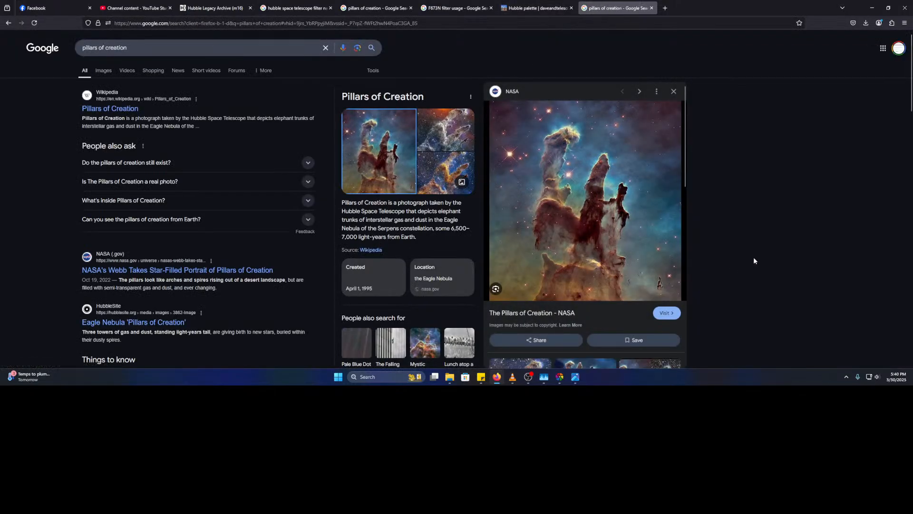
click(676, 313)
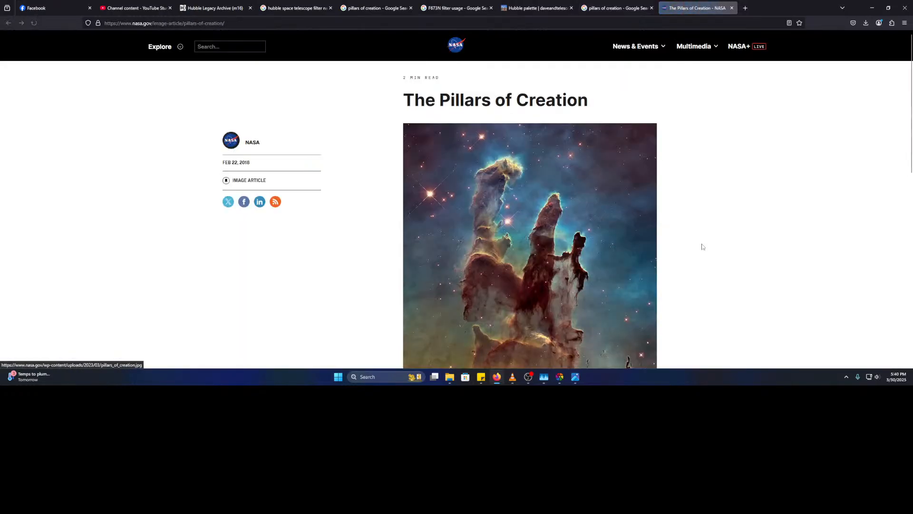
scroll(583, 346, down, 2)
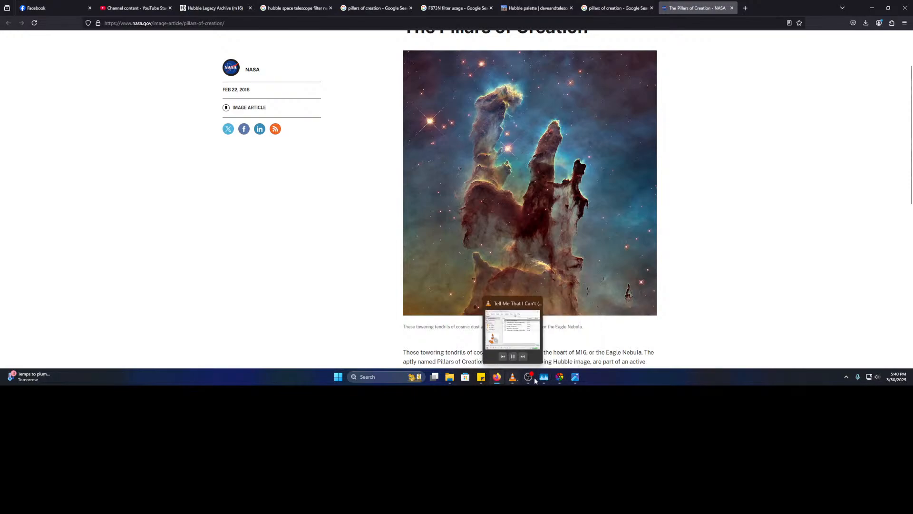
click(575, 377)
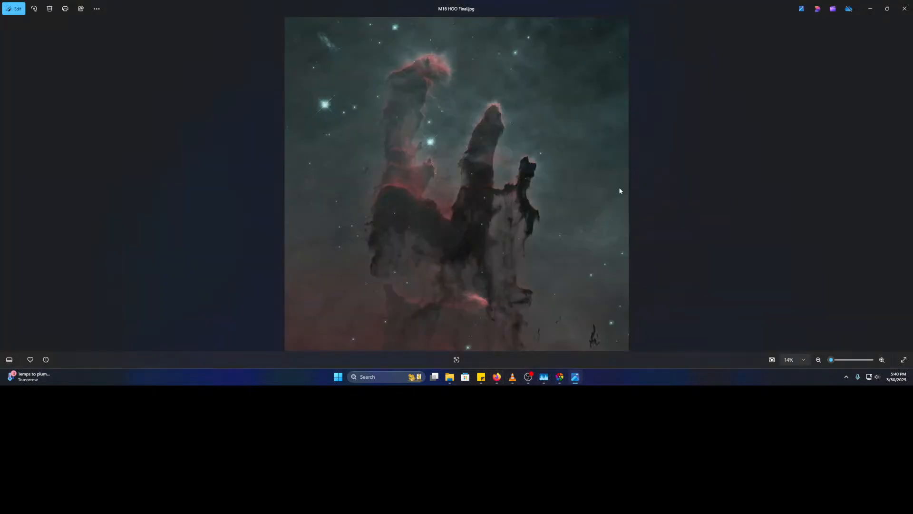
- Restore and narrow the Photos window, placing it beside NASA's Pillars image
drag(599, 3, 385, 45)
drag(704, 141, 294, 153)
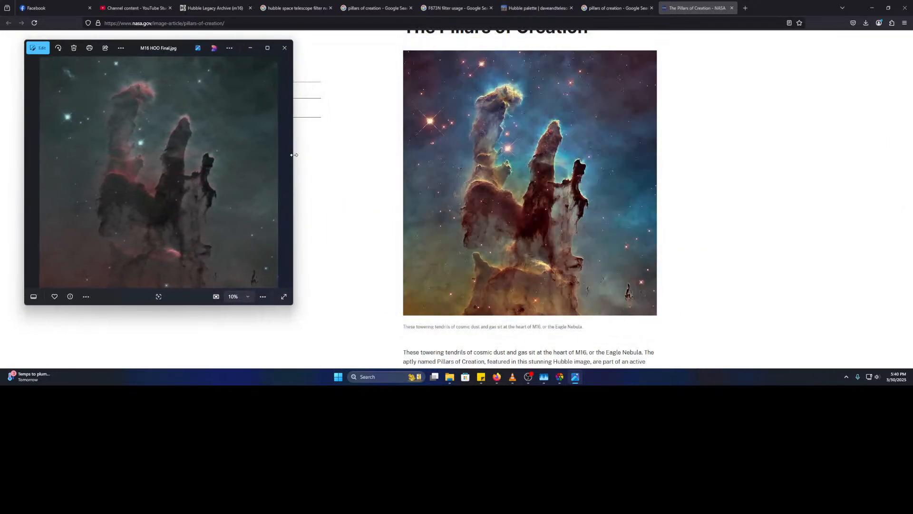
drag(134, 49, 757, 54)
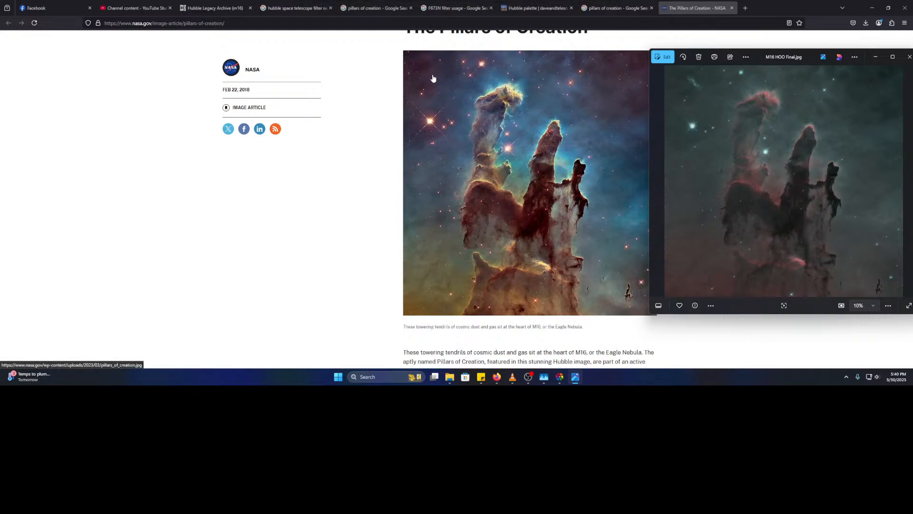
- Zoom into the exported M16 image and pan toward its top edge
scroll(691, 90, up, 2)
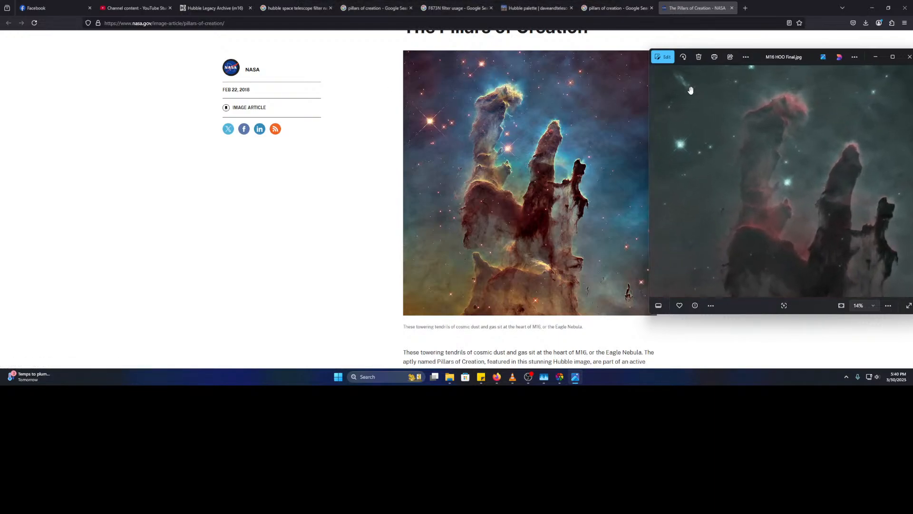
scroll(690, 90, up, 8)
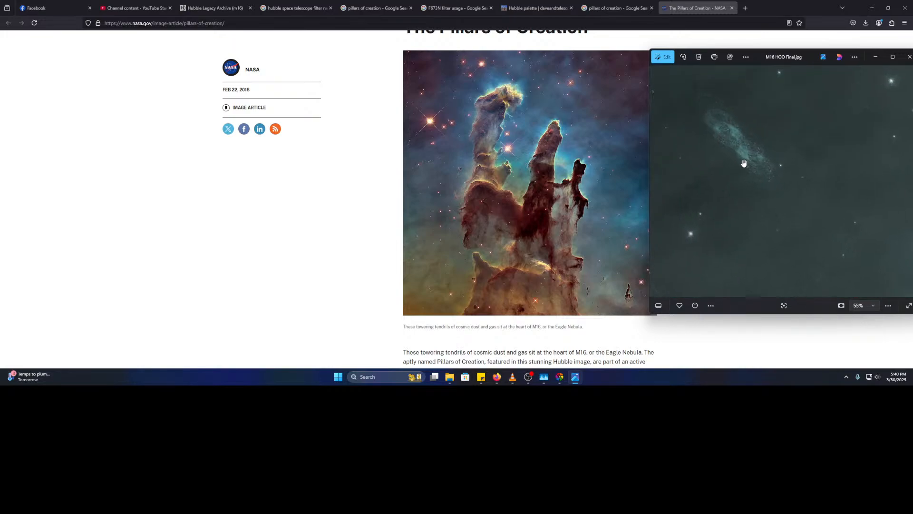
scroll(745, 163, up, 2)
drag(724, 136, 722, 202)
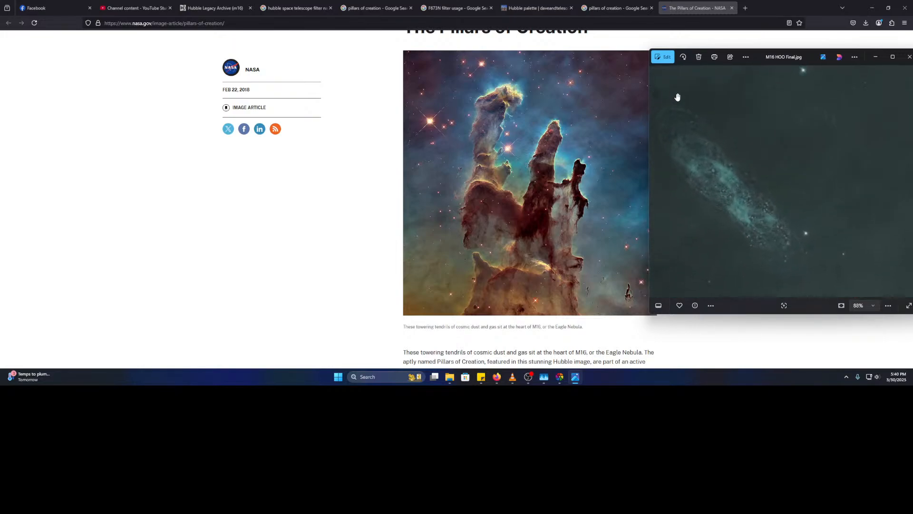